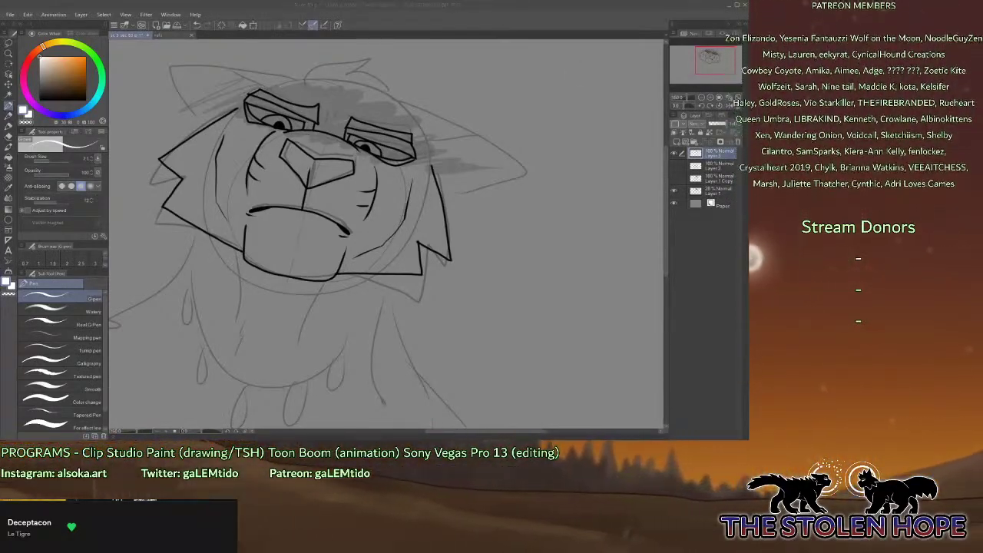
Ink both ears and the hair tuft of the feline head in black over the rough sketch.
click(432, 169)
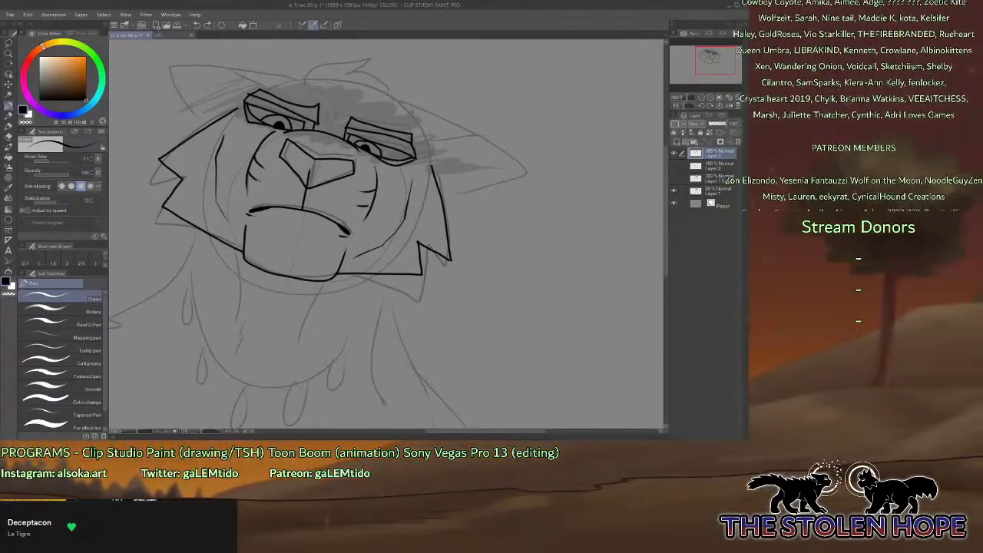
drag(710, 60, 710, 59)
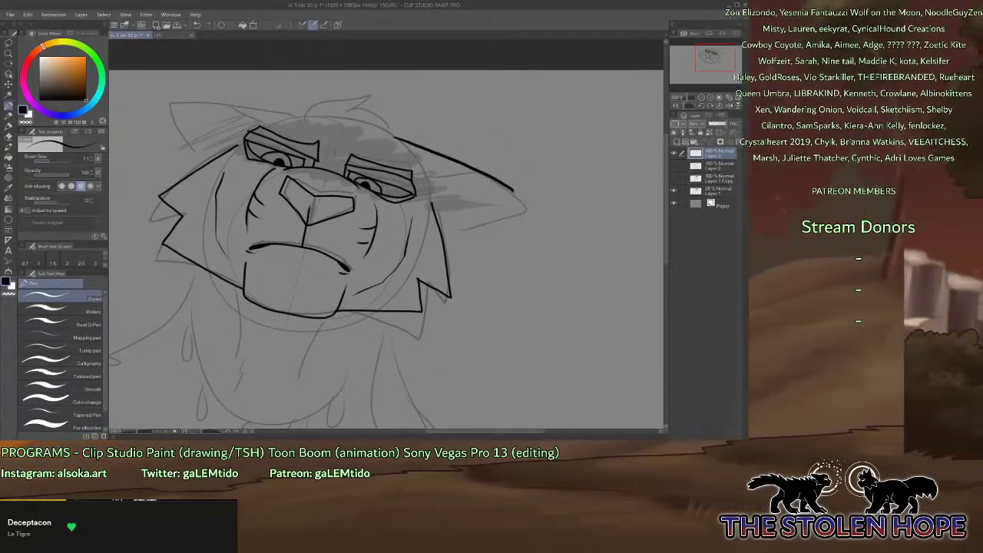
click(198, 26)
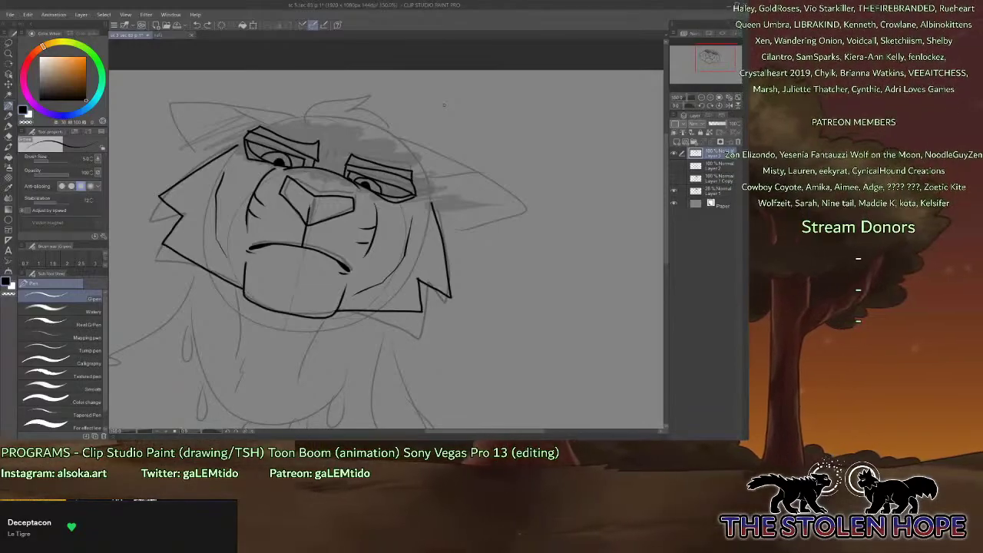
mouse_move(398, 139)
mouse_down()
mouse_move(474, 167)
mouse_move(521, 204)
mouse_move(451, 231)
mouse_up()
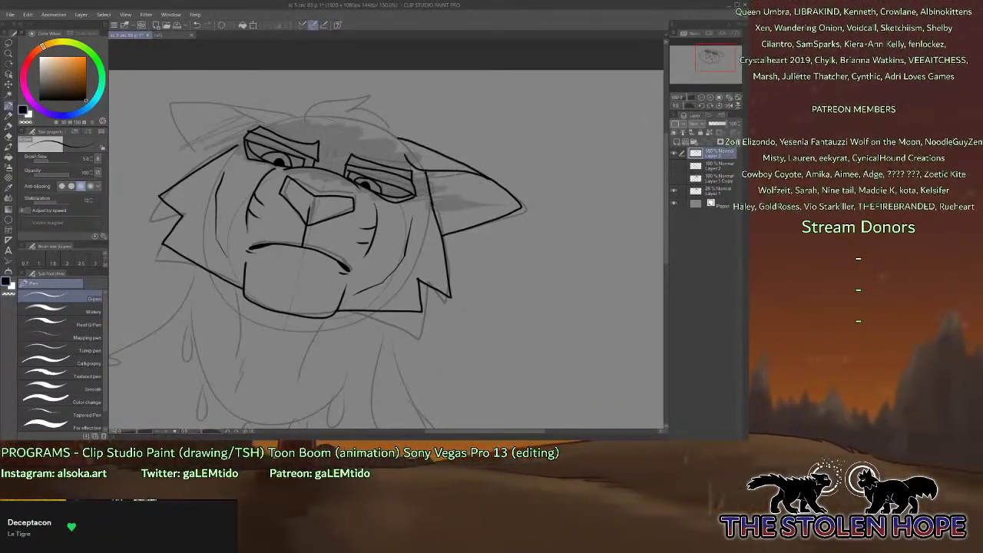
mouse_move(314, 132)
mouse_down()
mouse_move(375, 98)
mouse_move(391, 118)
mouse_move(375, 120)
mouse_up()
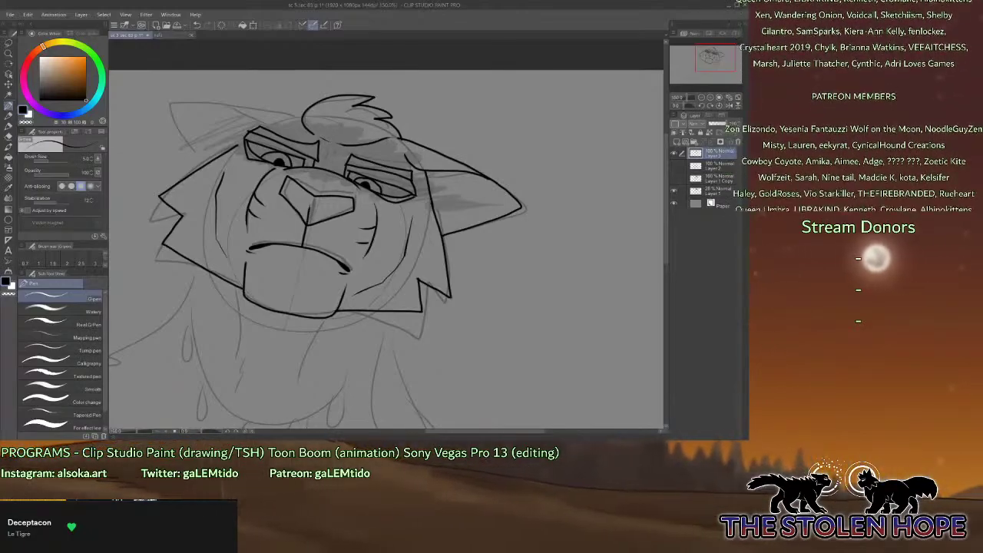
mouse_move(295, 117)
mouse_down()
mouse_move(175, 112)
mouse_move(203, 168)
mouse_up()
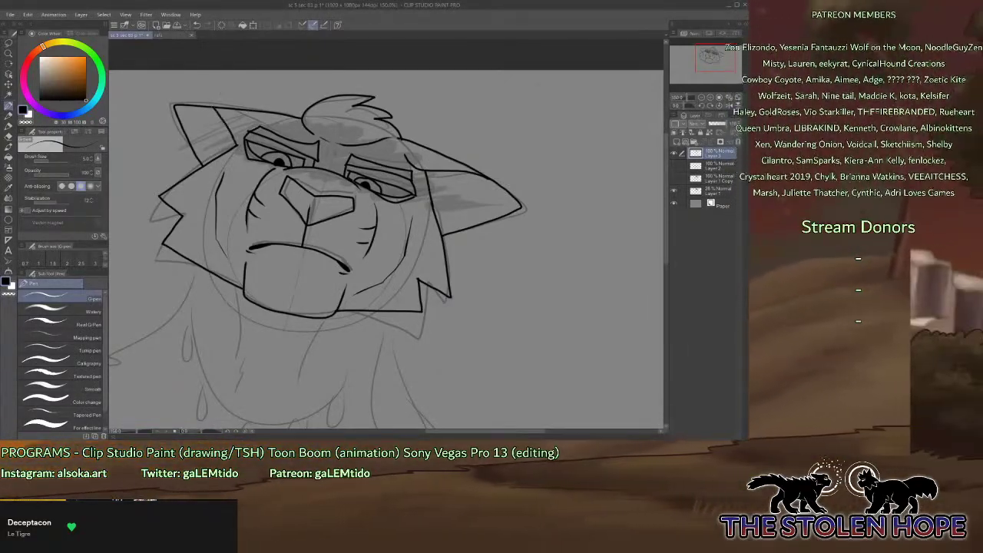
Delete the faint rough sketch layer and show the Layer 2 body line art.
click(703, 99)
click(703, 99)
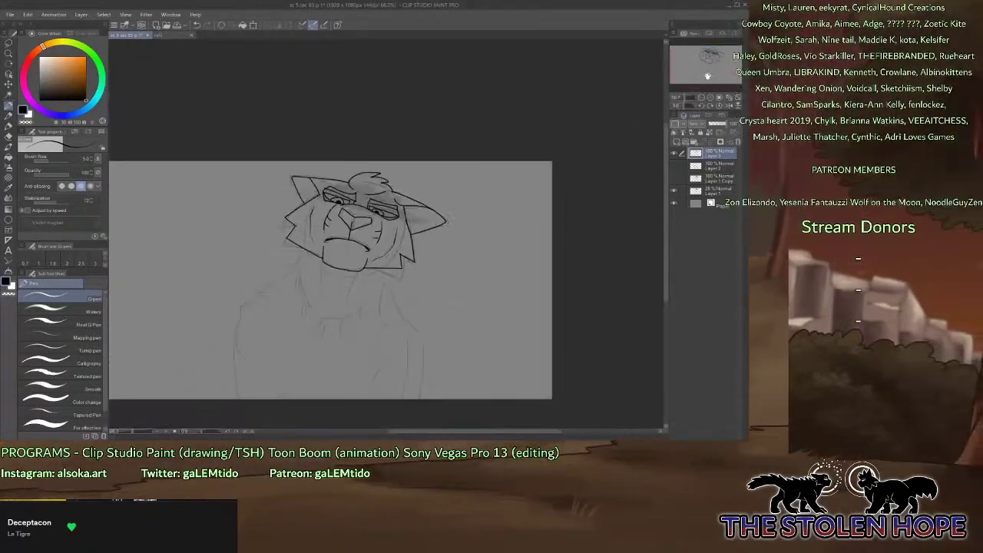
drag(706, 69, 705, 77)
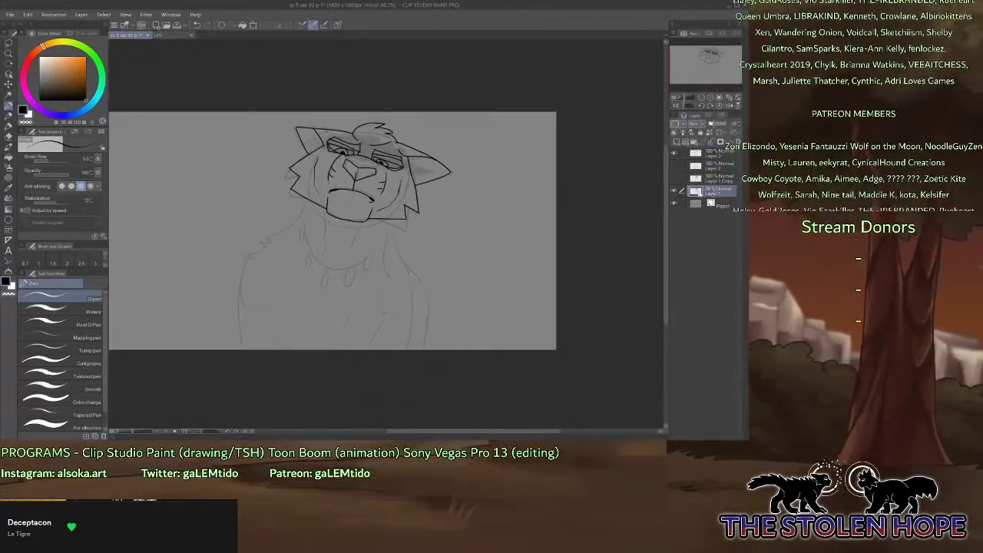
click(738, 142)
click(673, 166)
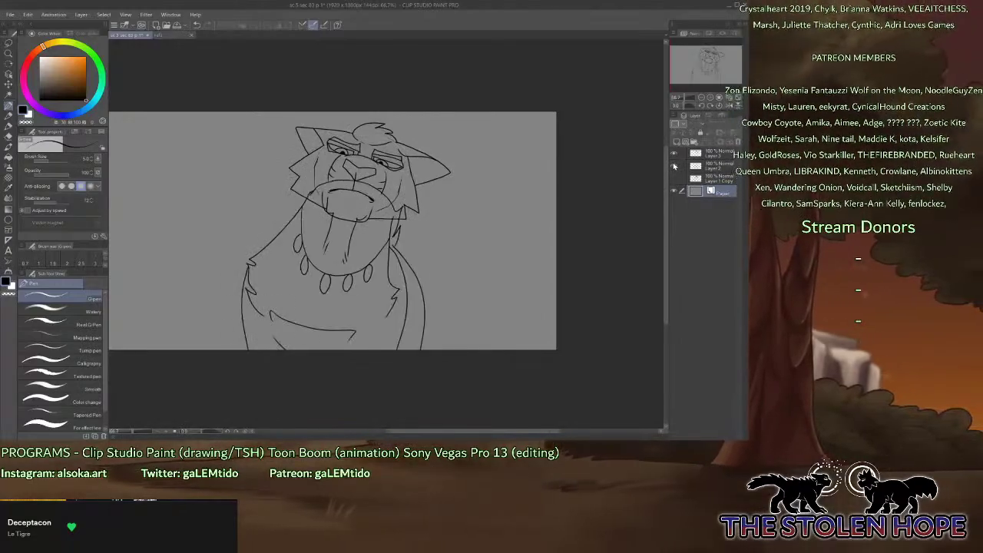
Add a new layer above the body line art and draw the inner arm lines and a shoulder plate with a small oval.
click(706, 165)
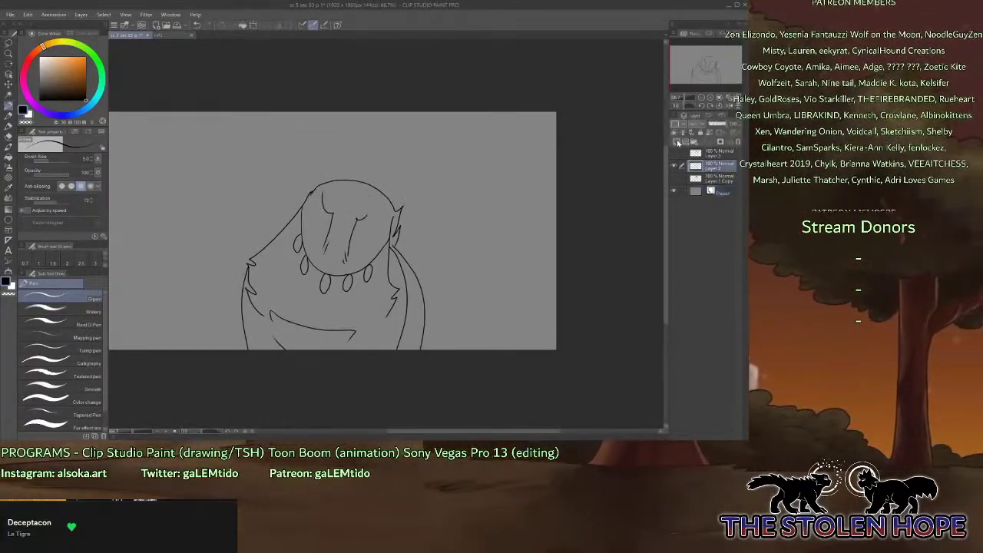
click(677, 142)
click(710, 98)
click(711, 97)
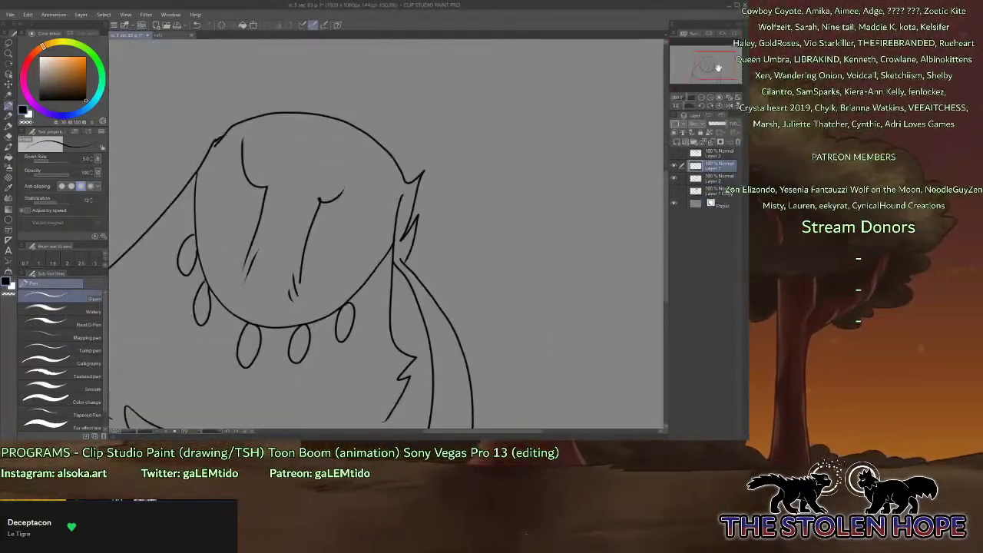
drag(718, 67, 722, 78)
click(703, 98)
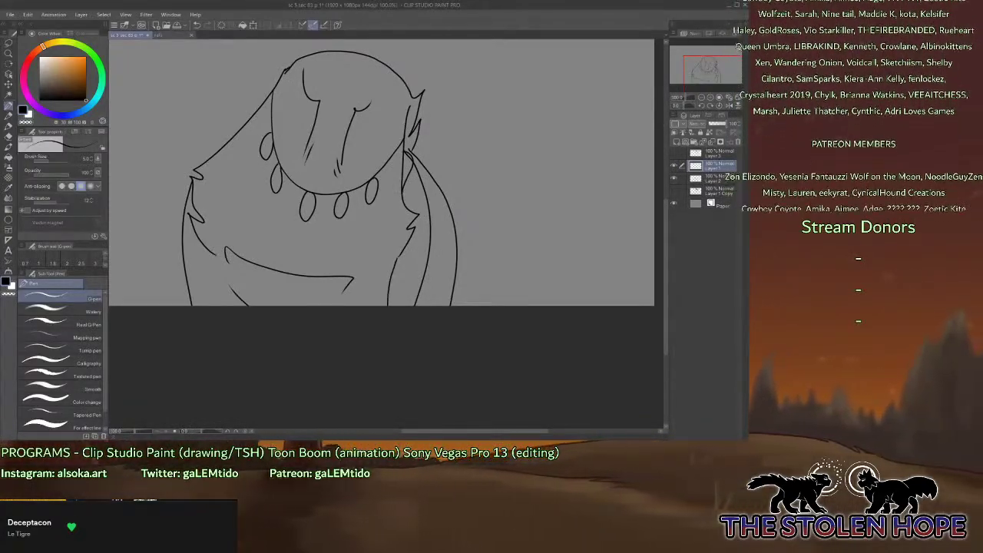
mouse_move(398, 256)
mouse_down()
mouse_move(388, 305)
mouse_move(399, 305)
mouse_up()
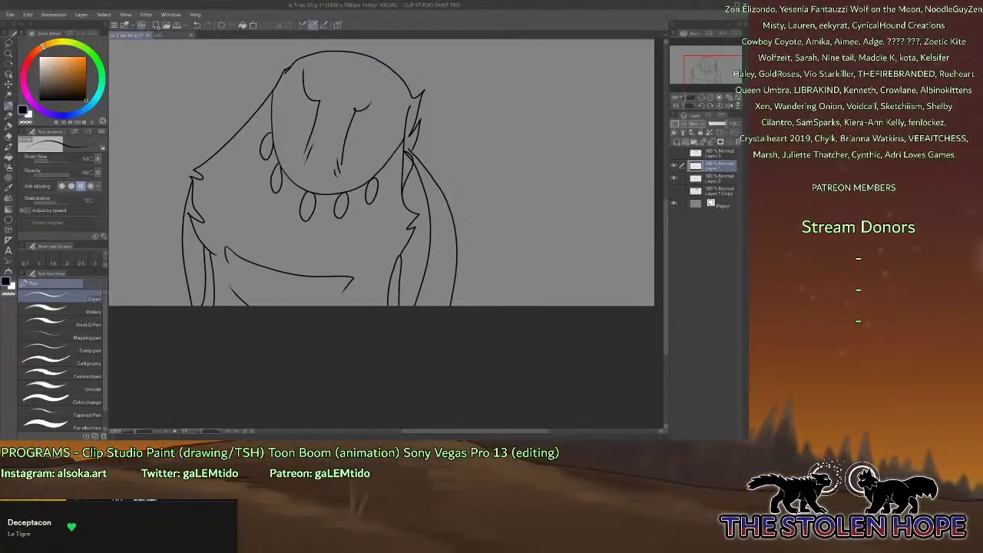
mouse_move(426, 188)
mouse_down()
mouse_move(423, 175)
mouse_move(453, 191)
mouse_move(461, 238)
mouse_move(450, 284)
mouse_move(421, 279)
mouse_up()
mouse_move(427, 198)
mouse_down()
mouse_move(437, 215)
mouse_move(457, 202)
mouse_up()
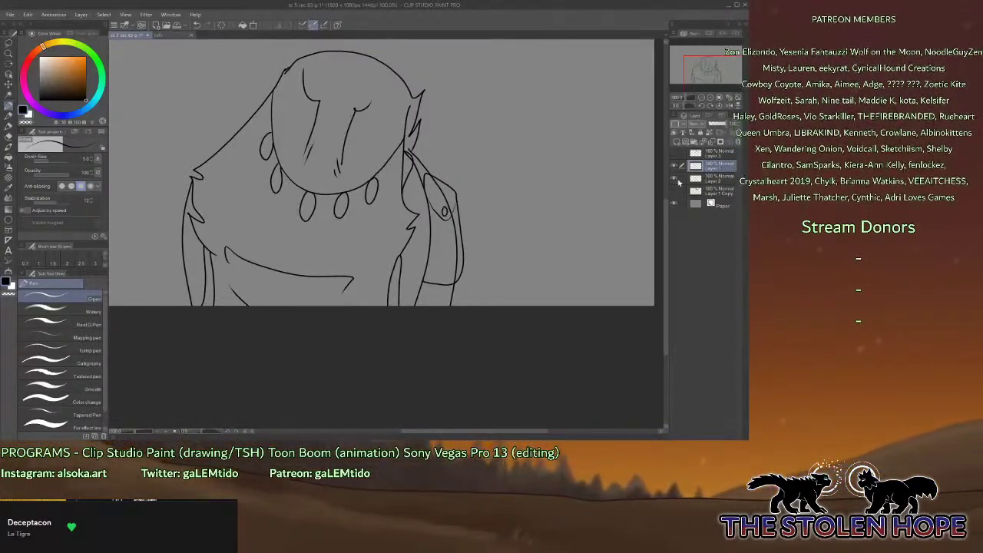
Erase the Layer 2 arm lines that run through the shoulder plate and merge the plate's layer down into Layer 2.
click(712, 177)
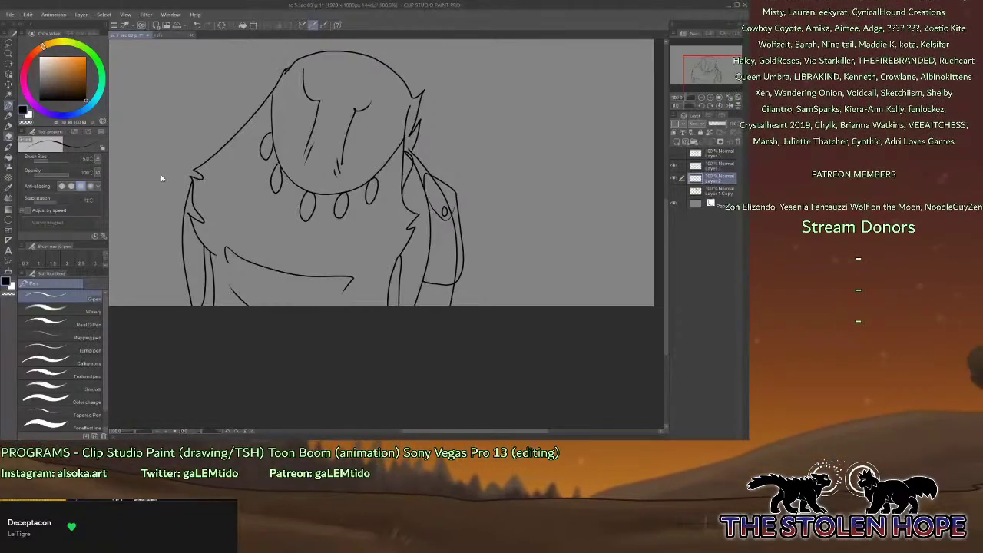
key(e)
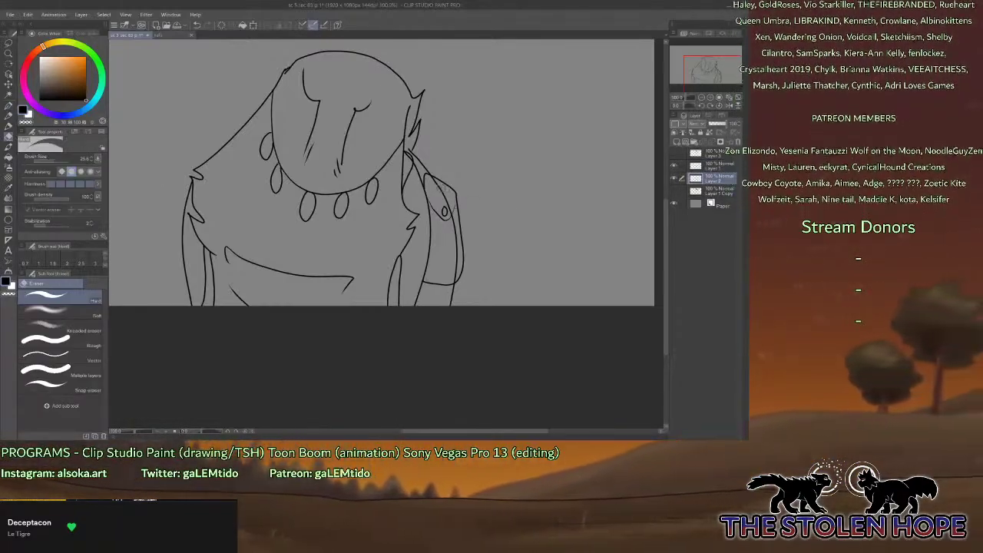
drag(442, 192, 456, 276)
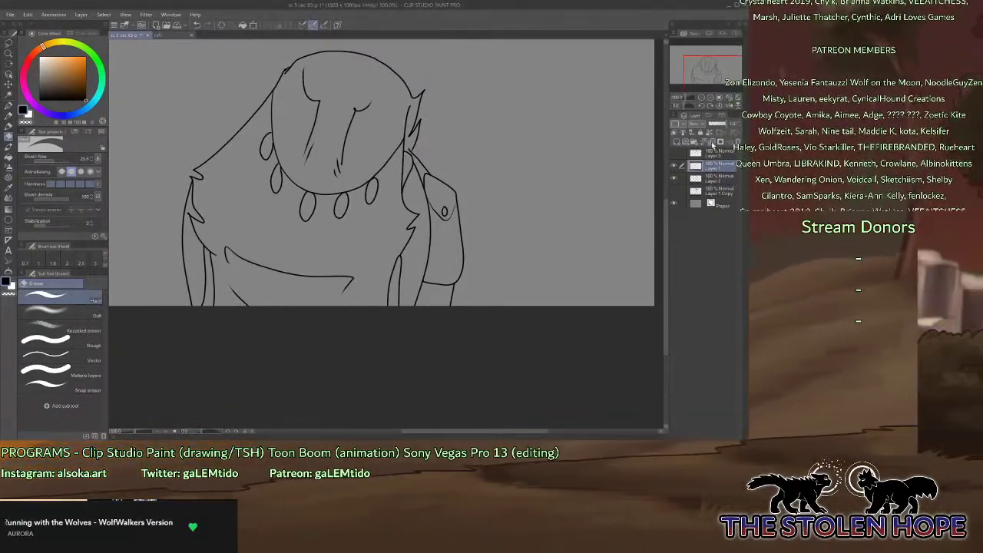
Show only the Layer 3 head line art with the body hidden, and lower its opacity to a faint guide.
click(674, 163)
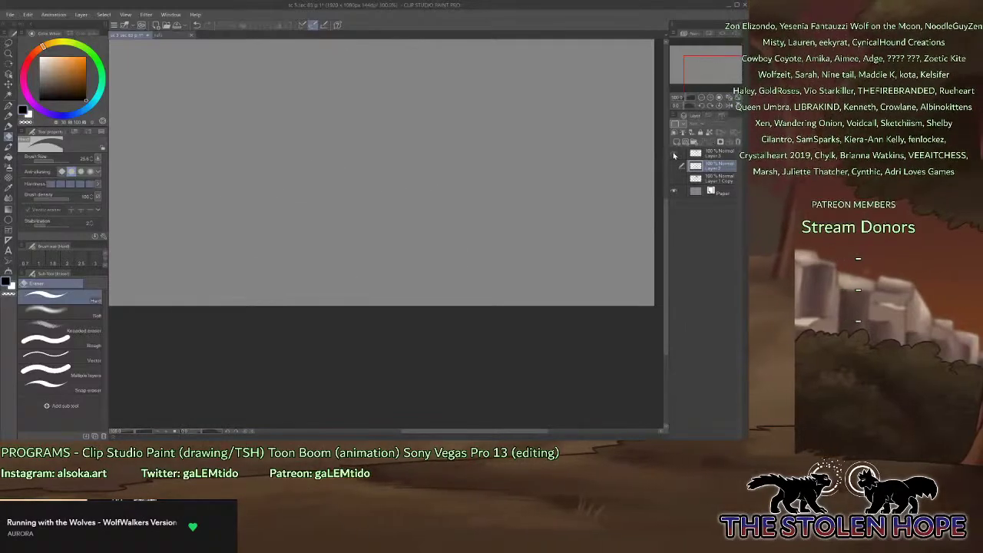
click(675, 154)
click(674, 179)
drag(700, 72, 699, 59)
click(675, 155)
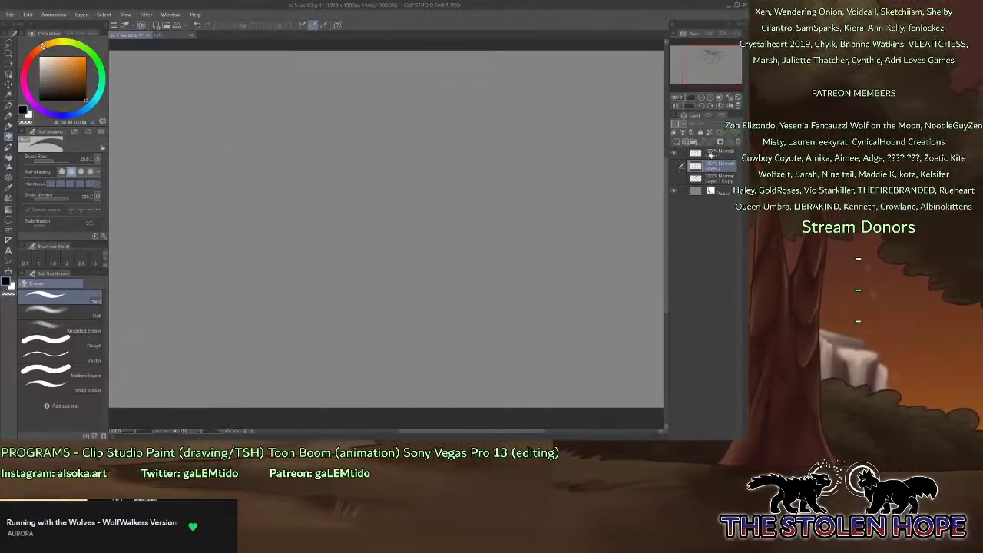
click(709, 154)
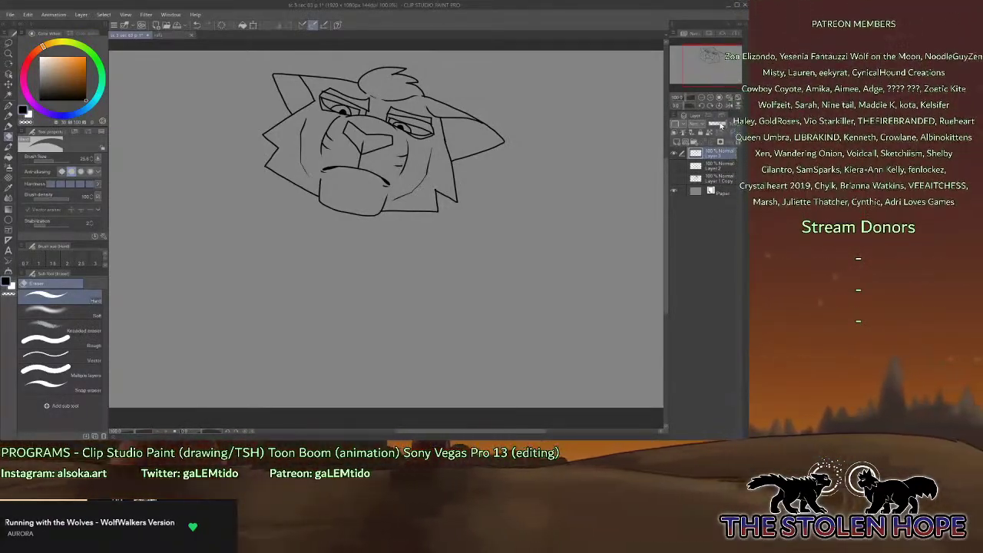
click(719, 125)
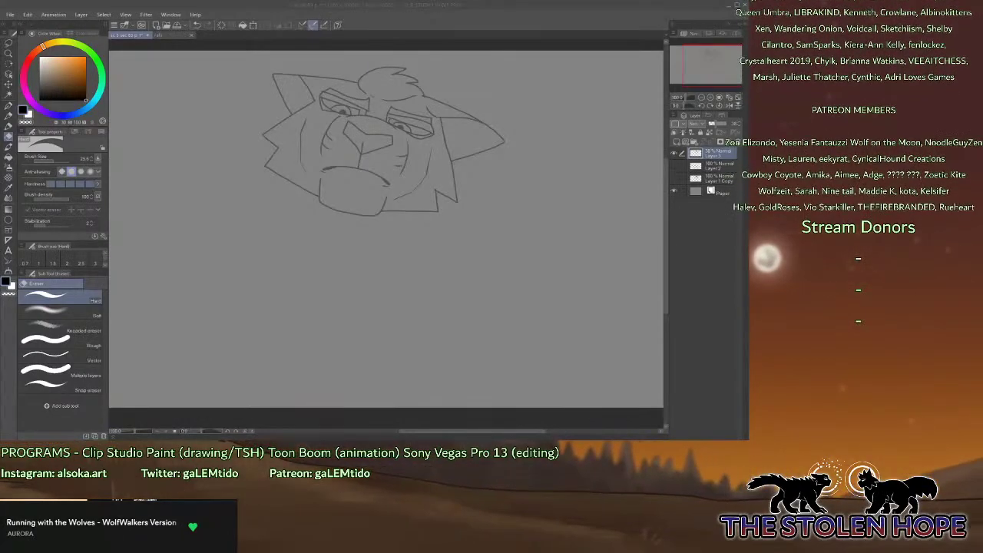
click(465, 44)
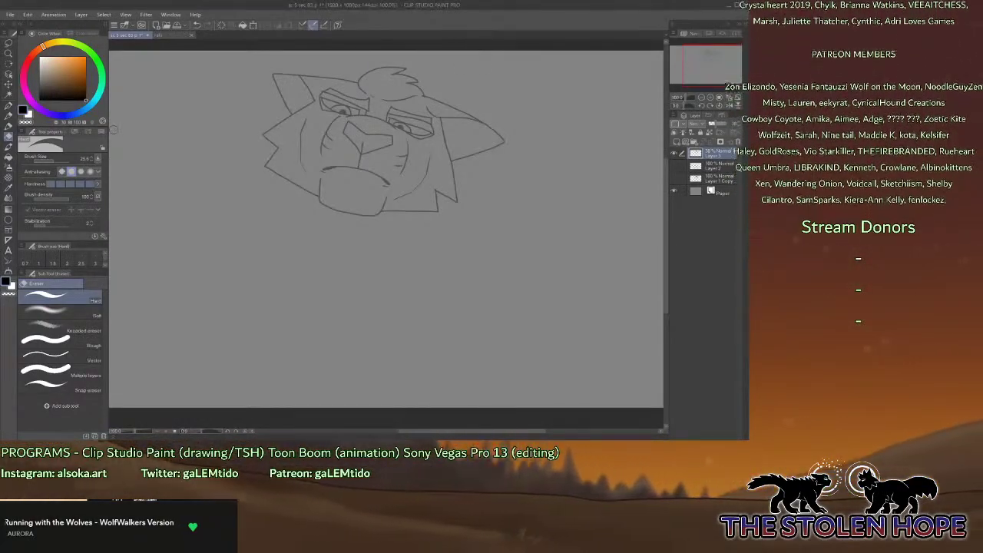
Add a new layer above the faded head and ink the nose outline with the pen.
key(p)
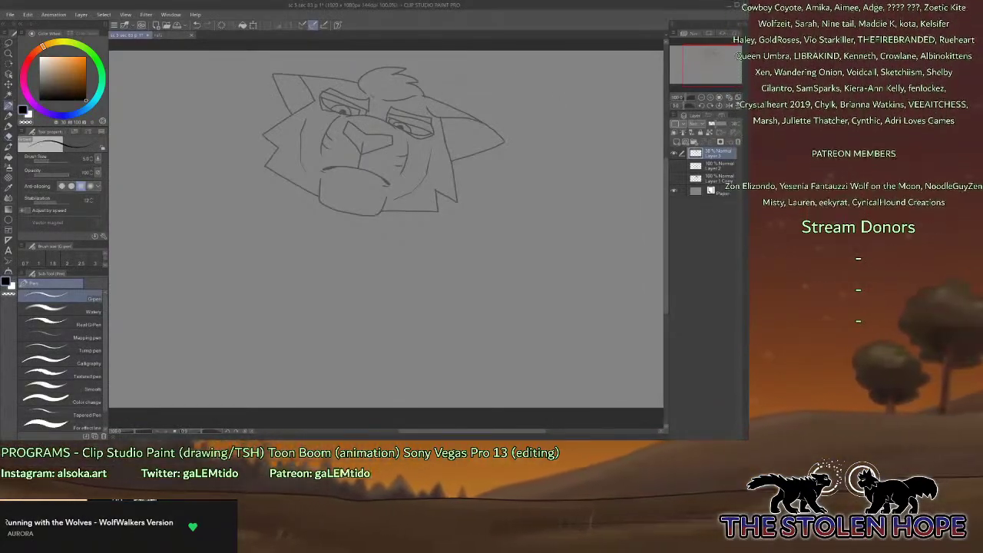
click(711, 98)
click(711, 98)
drag(706, 65, 706, 57)
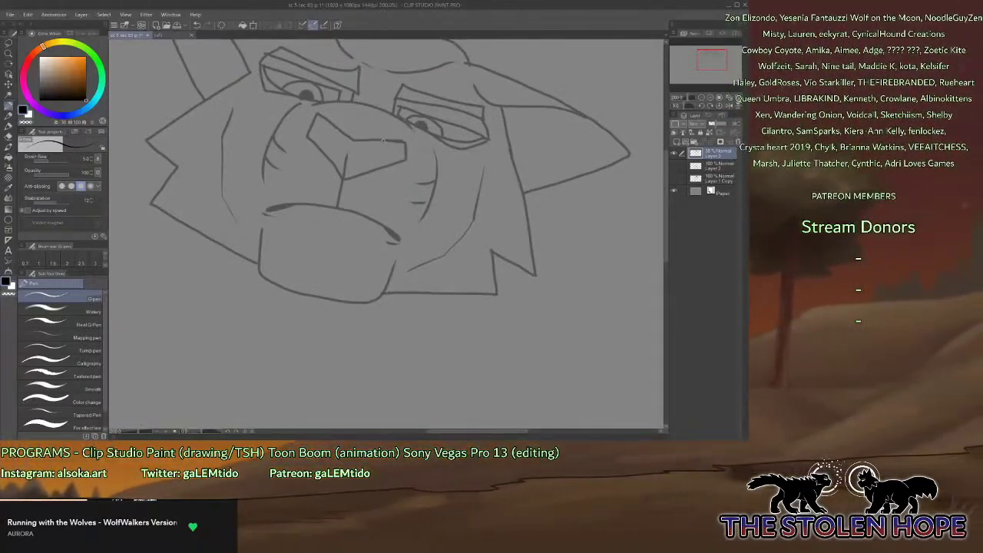
click(679, 143)
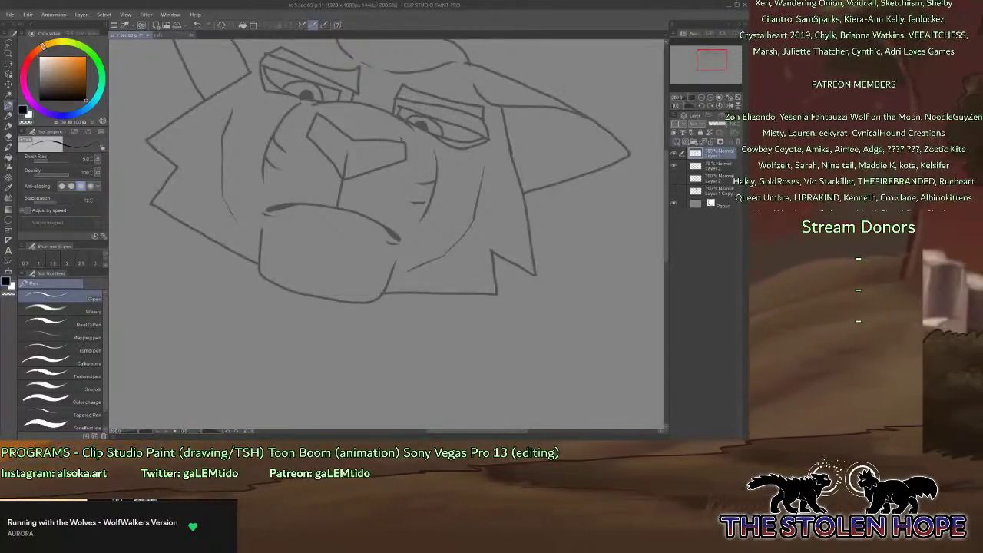
mouse_move(350, 136)
mouse_down()
mouse_move(318, 111)
mouse_move(307, 136)
mouse_move(341, 176)
mouse_move(396, 159)
mouse_up()
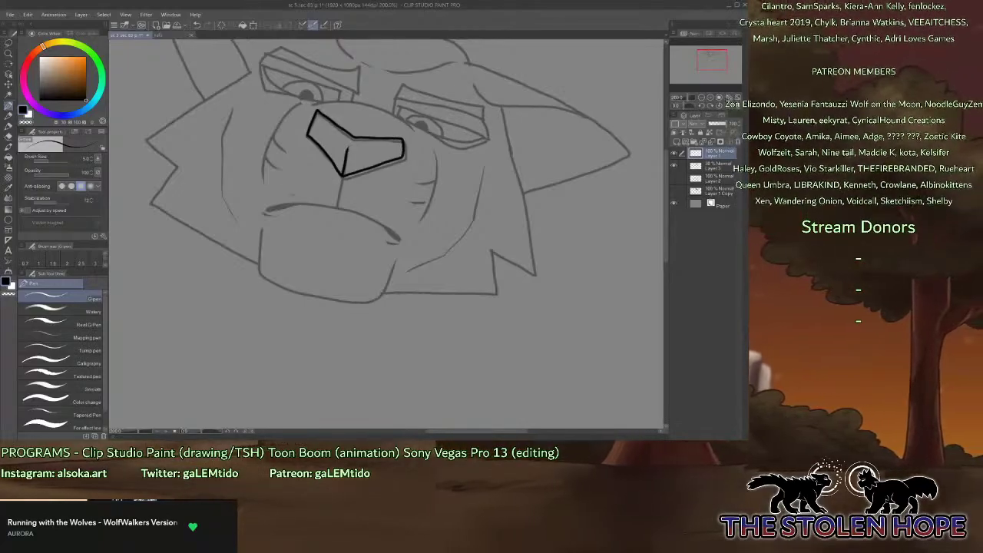
Ink a snarling mouth with thick lips and clenched pointed teeth, joined to the nose by a short line.
mouse_move(276, 194)
mouse_down()
mouse_move(339, 195)
mouse_move(396, 226)
mouse_move(427, 216)
mouse_up()
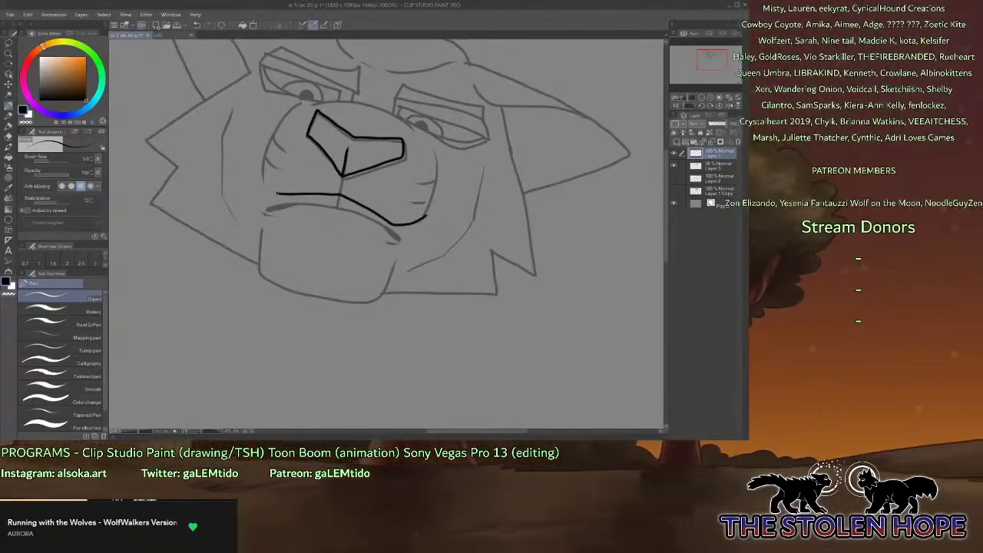
mouse_move(278, 194)
mouse_down()
mouse_move(354, 217)
mouse_move(394, 239)
mouse_move(387, 235)
mouse_move(421, 221)
mouse_up()
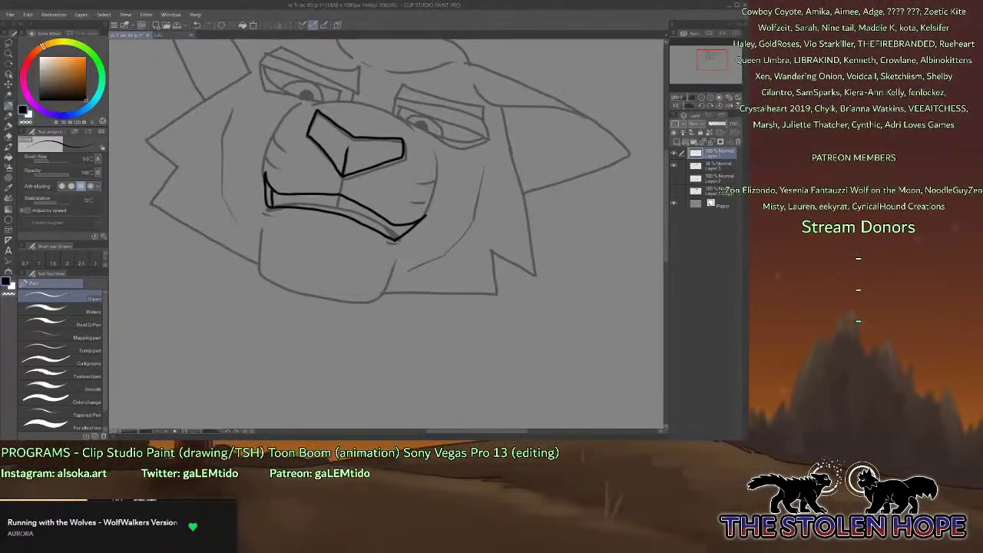
drag(397, 225, 393, 238)
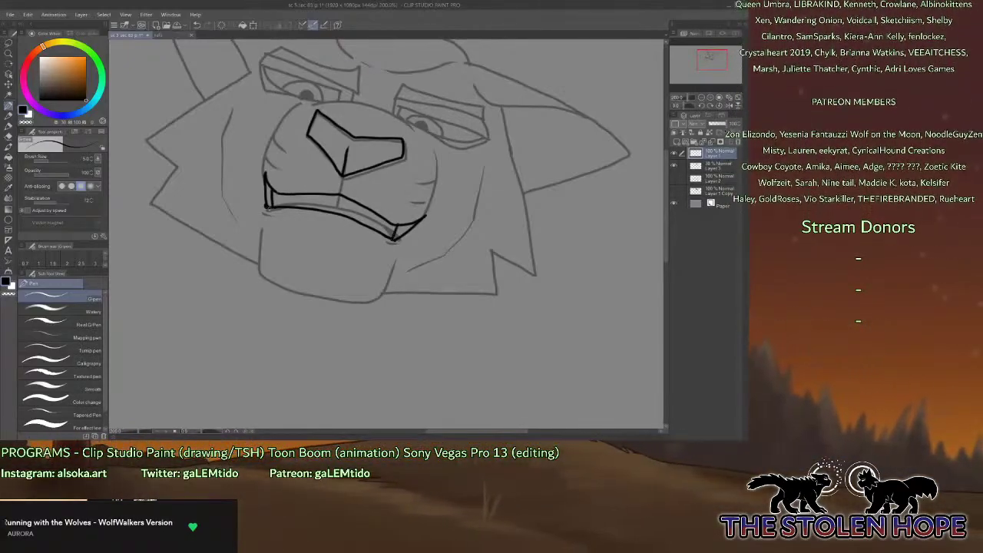
drag(269, 207, 388, 234)
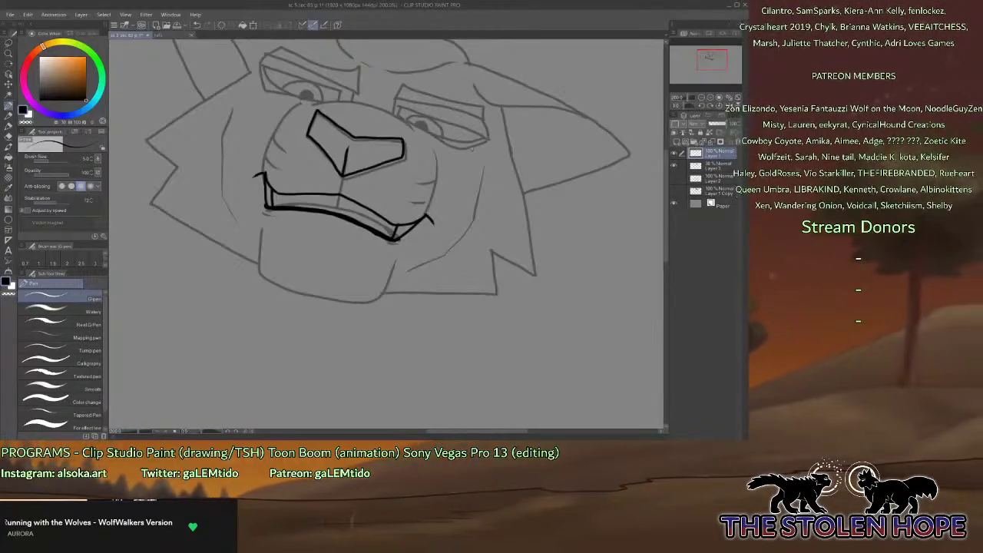
drag(279, 193, 279, 206)
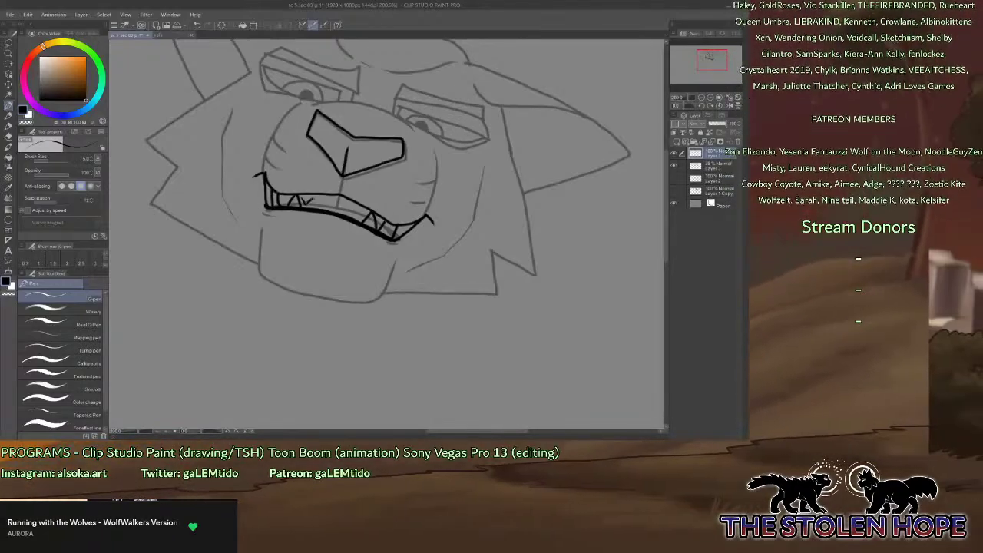
drag(309, 198, 343, 206)
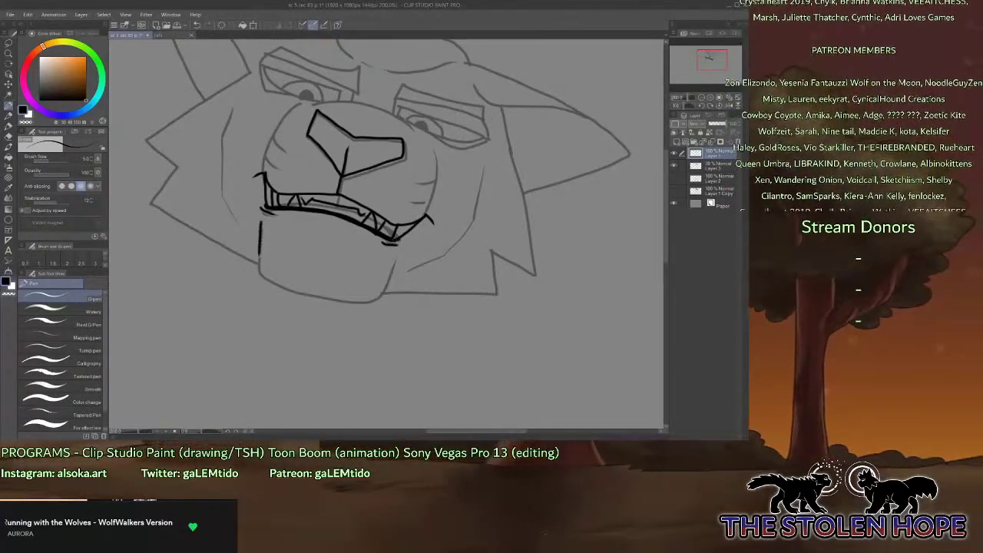
Ink a slightly lowered chin outline and the curved snarl wrinkles above the nose.
mouse_move(261, 221)
mouse_down()
mouse_move(256, 283)
mouse_move(311, 306)
mouse_move(382, 285)
mouse_move(389, 263)
mouse_up()
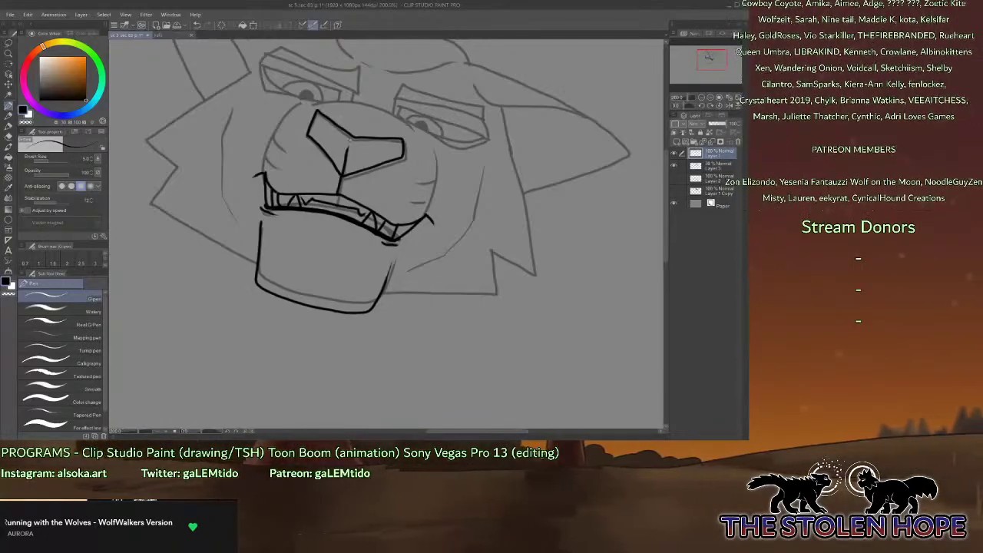
drag(307, 101, 347, 109)
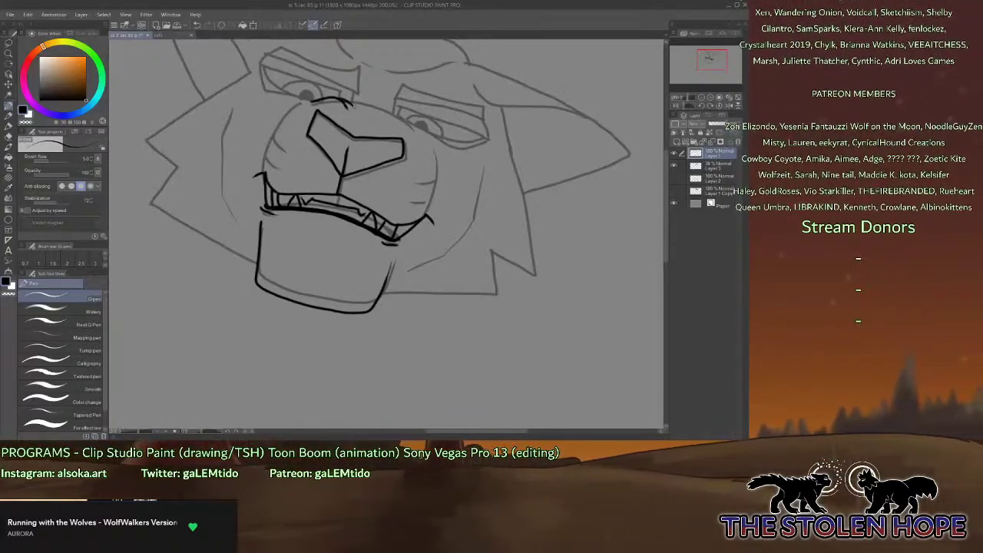
drag(411, 133, 370, 109)
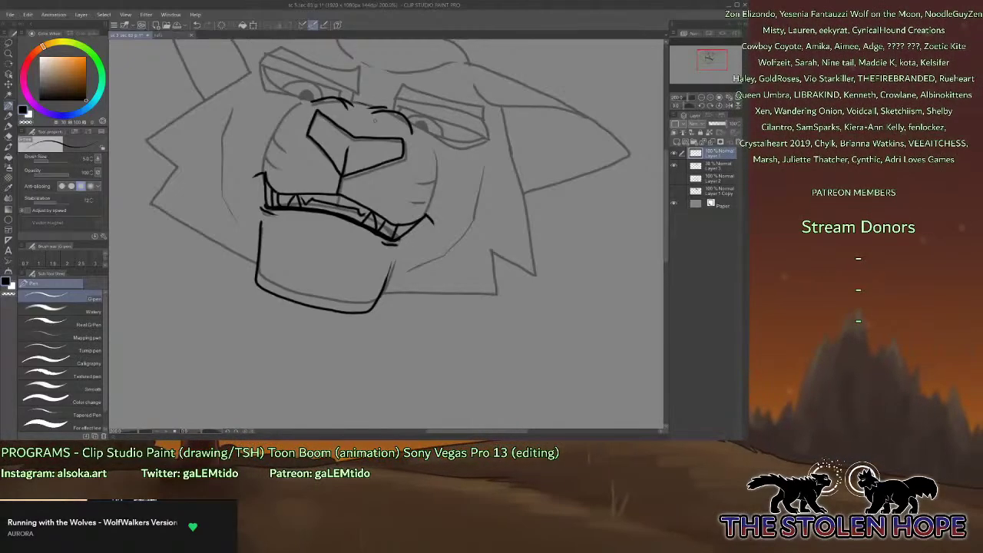
Ink the rounded muzzle outline down both sides and add short crease lines on each cheek of the snarl.
drag(311, 101, 277, 125)
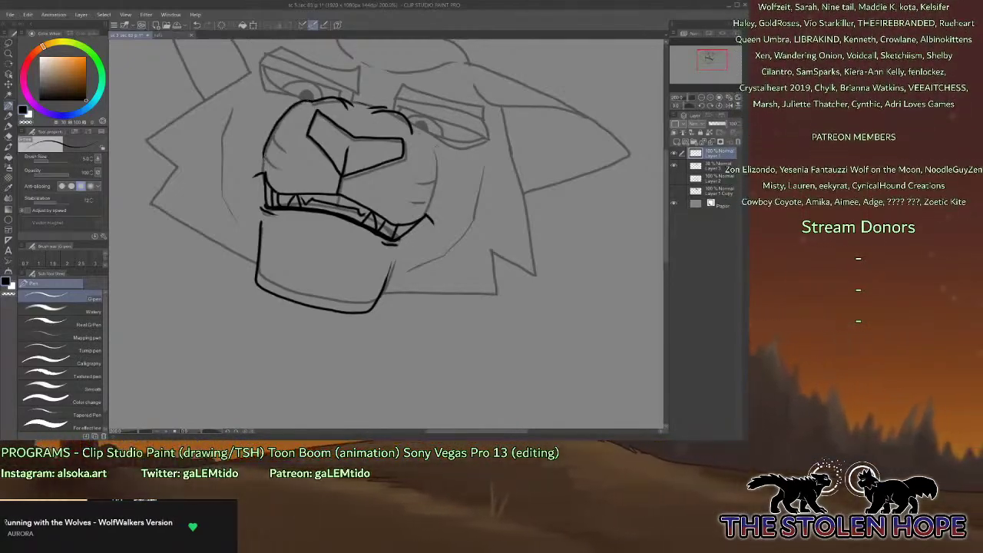
mouse_move(420, 131)
mouse_down()
mouse_move(431, 152)
mouse_move(424, 205)
mouse_up()
drag(283, 128, 270, 144)
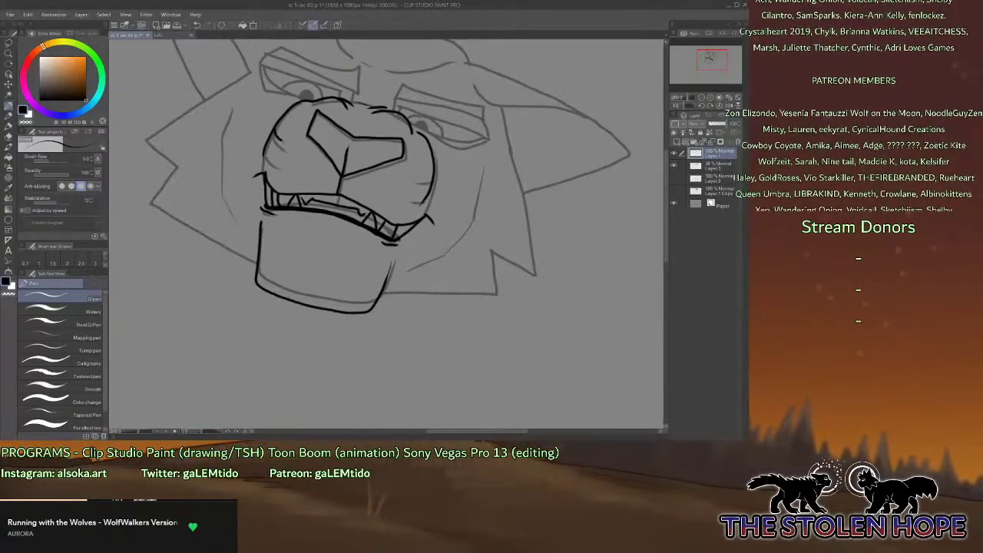
mouse_move(432, 175)
mouse_down()
mouse_move(410, 178)
mouse_move(410, 197)
mouse_up()
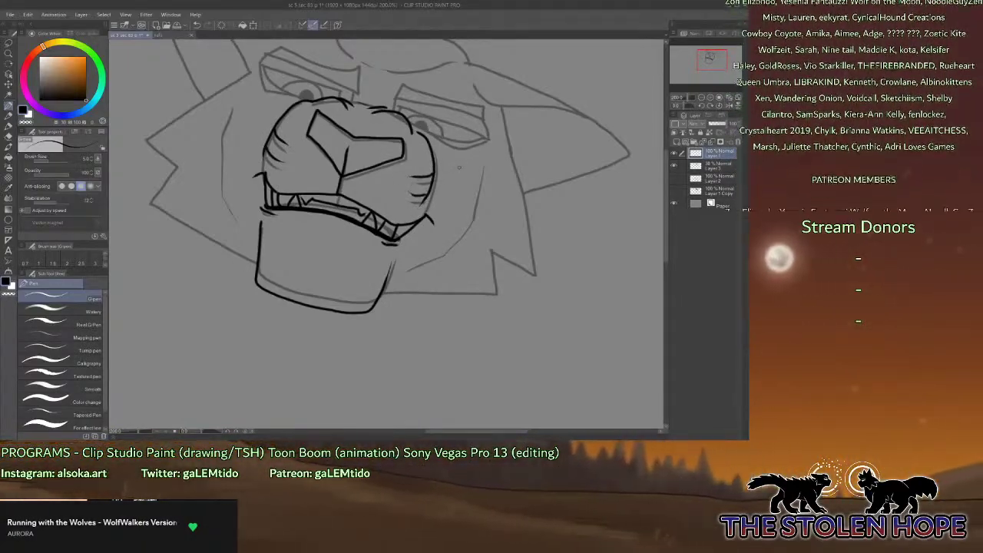
drag(471, 177, 391, 205)
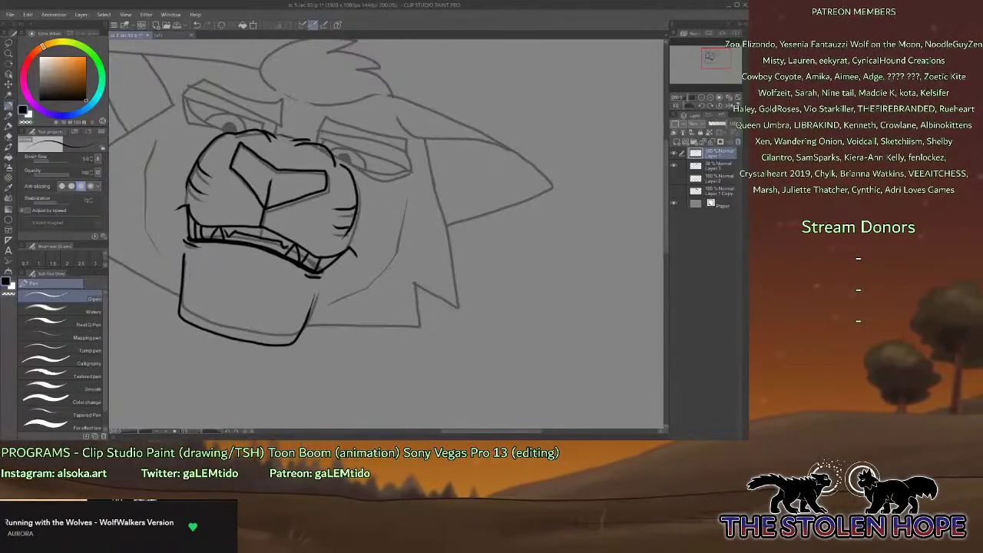
Ink two thick, block-shaped brows angled down toward the nose above the faded eyes.
mouse_move(318, 121)
mouse_down()
mouse_move(316, 139)
mouse_move(399, 144)
mouse_up()
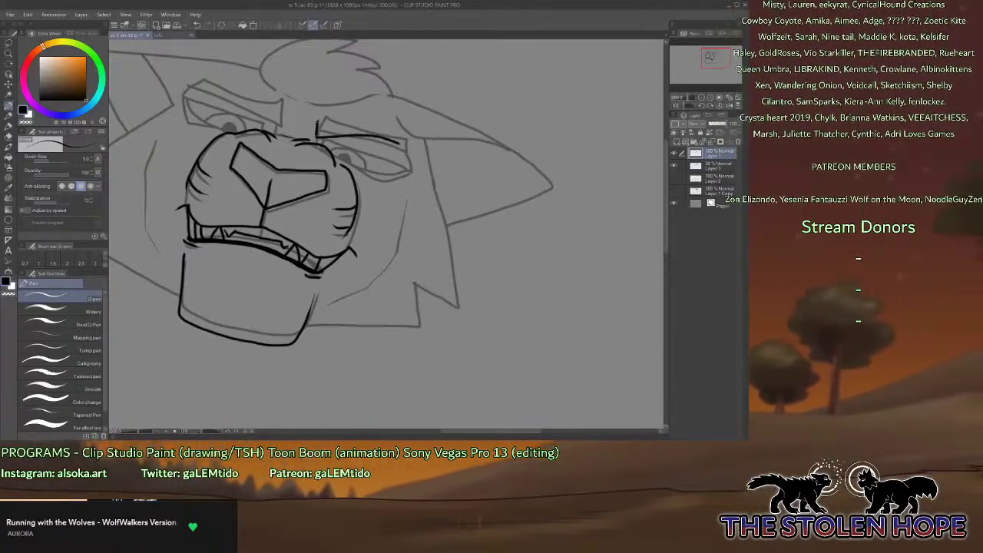
mouse_move(318, 120)
mouse_down()
mouse_move(398, 126)
mouse_move(401, 143)
mouse_up()
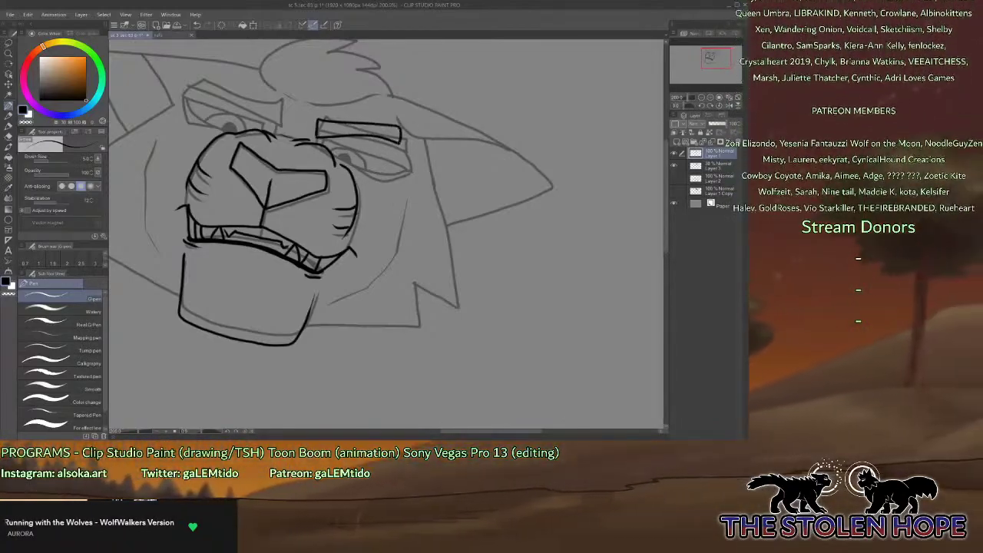
mouse_move(204, 80)
mouse_down()
mouse_move(272, 127)
mouse_move(278, 106)
mouse_move(206, 77)
mouse_up()
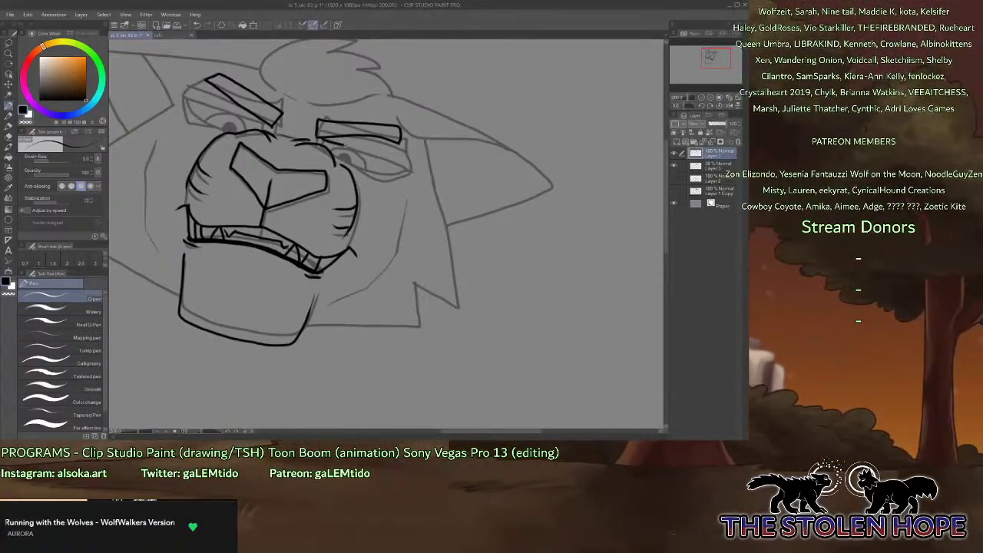
Ink both glaring eyes with dark pupils and lids, plus the short frown creases between the brows.
mouse_move(347, 148)
mouse_down()
mouse_move(398, 165)
mouse_move(342, 160)
mouse_up()
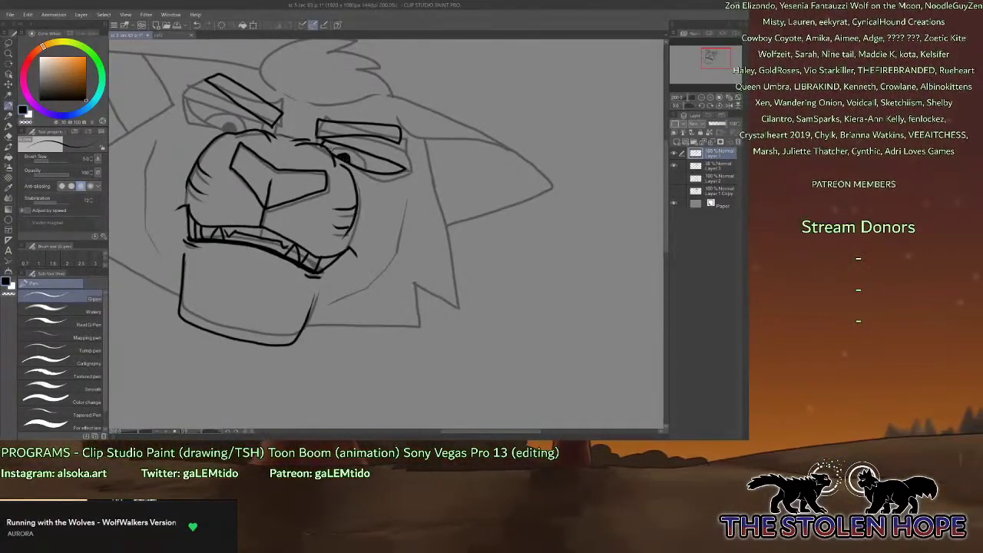
mouse_move(331, 147)
mouse_down()
mouse_move(366, 170)
mouse_move(414, 172)
mouse_up()
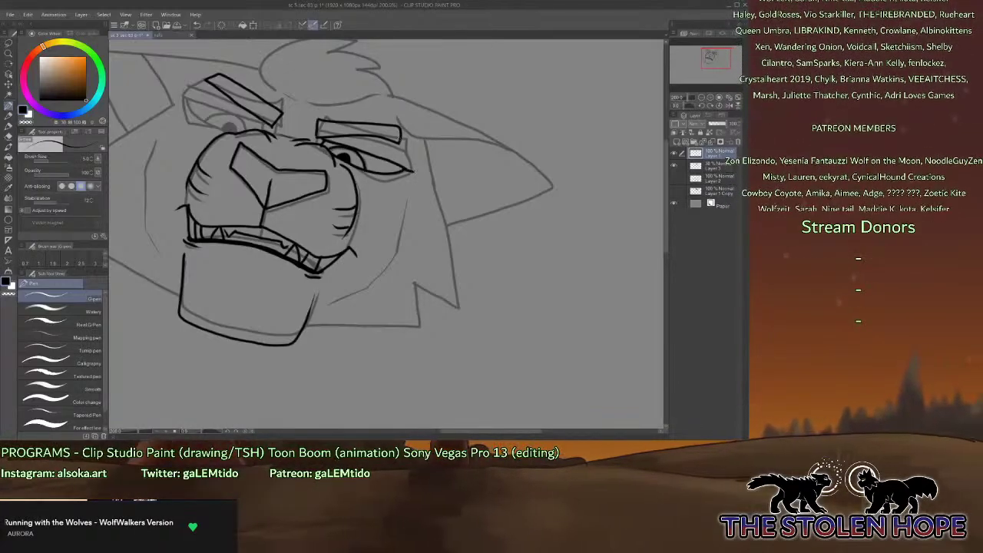
mouse_move(400, 138)
mouse_down()
mouse_move(412, 172)
mouse_move(426, 143)
mouse_move(347, 165)
mouse_up()
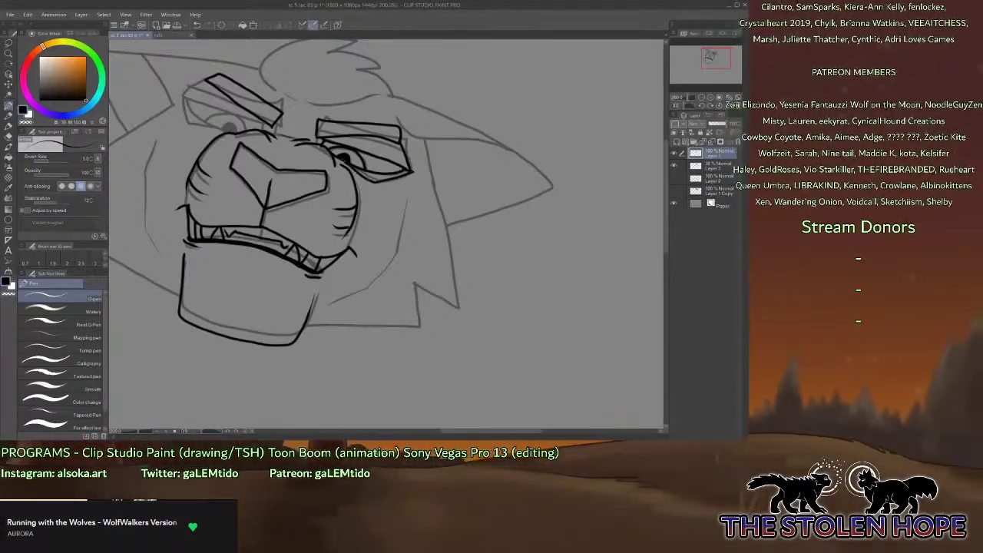
mouse_move(315, 114)
mouse_down()
mouse_move(308, 135)
mouse_move(279, 129)
mouse_up()
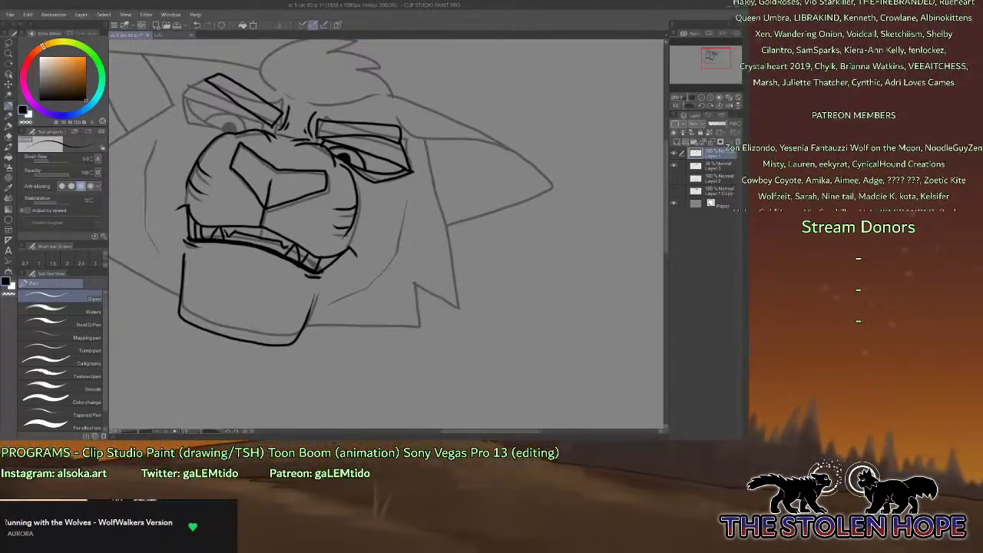
drag(347, 139, 380, 150)
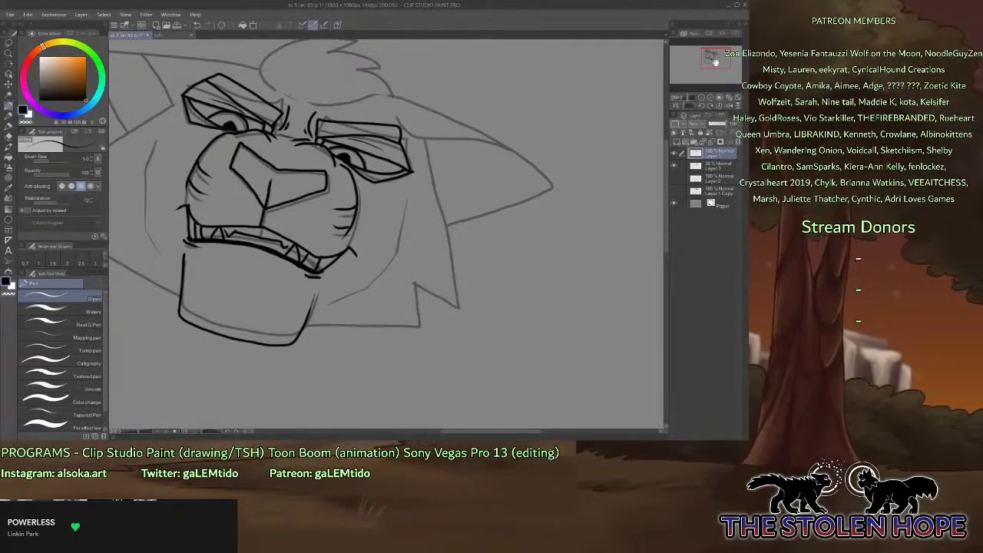
Ink the jagged cheek fur on both sides of the head, raised slightly from the guide and joined to the chin.
drag(715, 62, 709, 64)
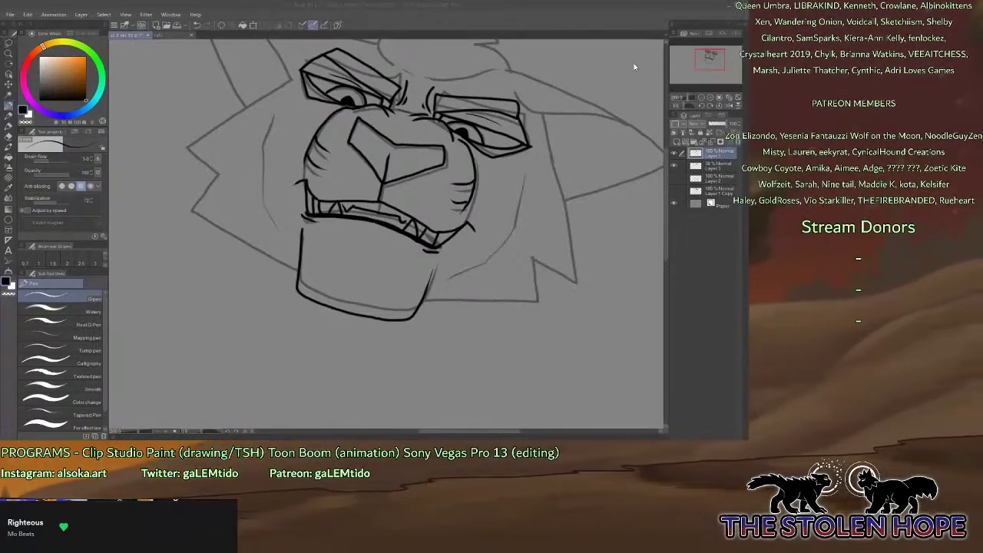
click(549, 144)
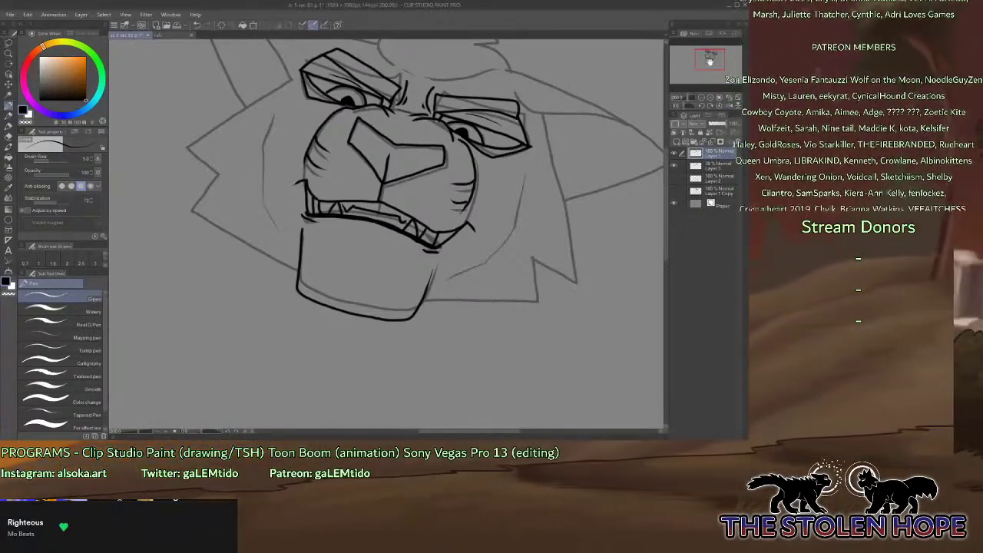
drag(710, 62, 714, 59)
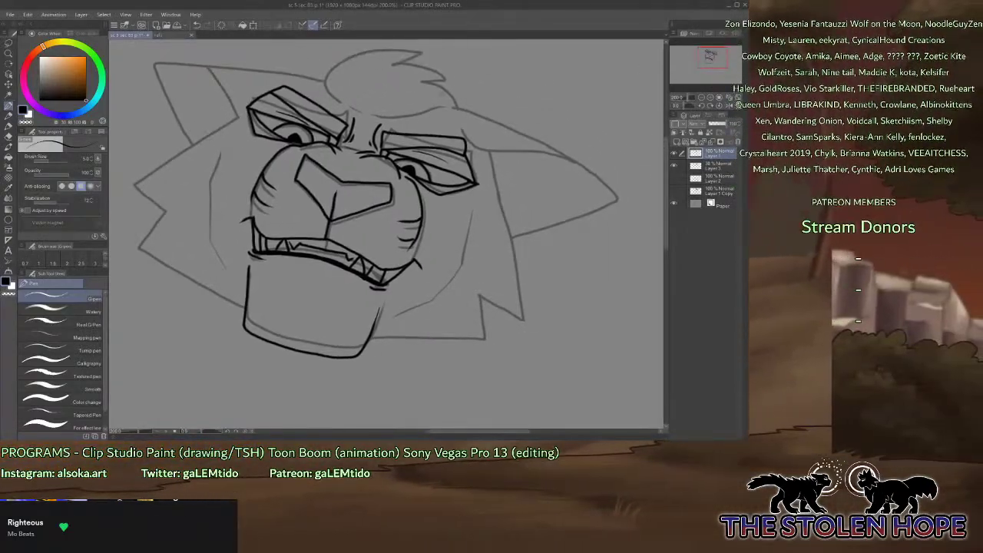
drag(179, 139, 241, 114)
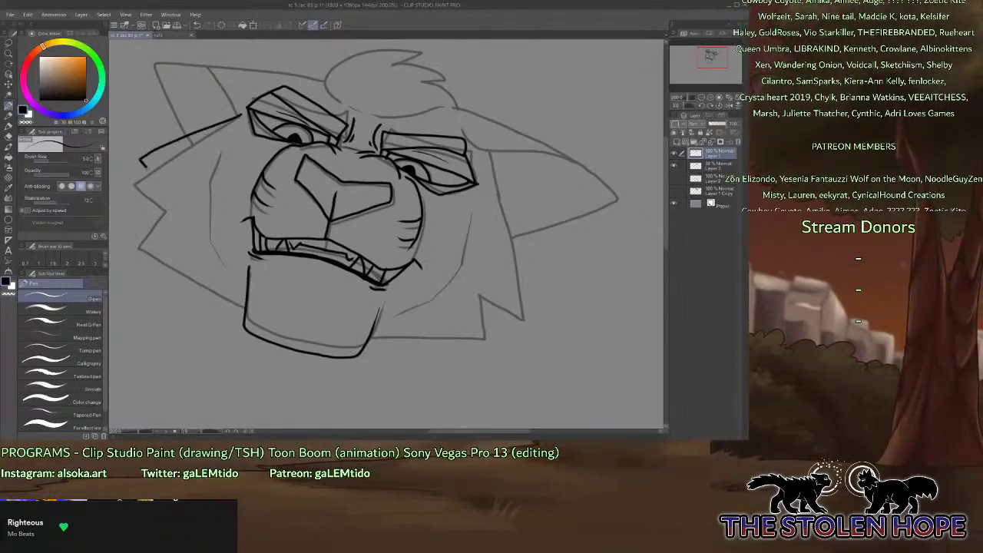
drag(146, 167, 163, 192)
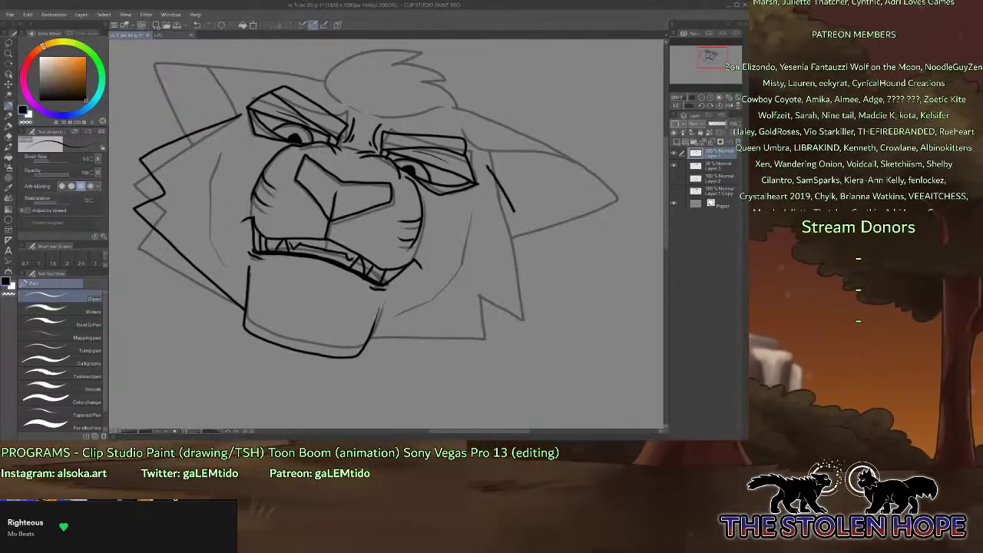
mouse_move(515, 212)
mouse_down()
mouse_move(544, 271)
mouse_move(481, 283)
mouse_move(518, 306)
mouse_move(372, 331)
mouse_up()
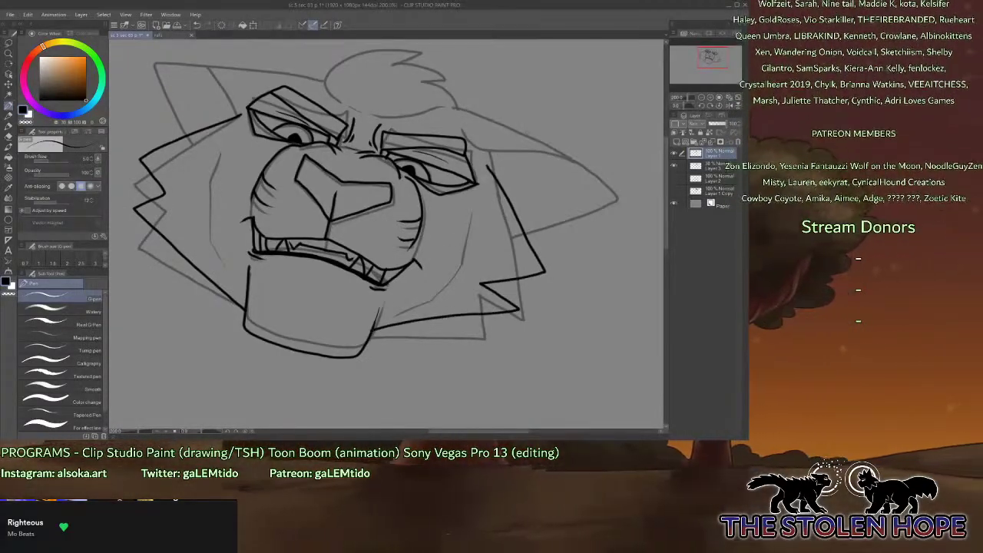
Ink the hair tuft on top of the head and both ears folded lower than the guide.
scroll(342, 163, up, 3)
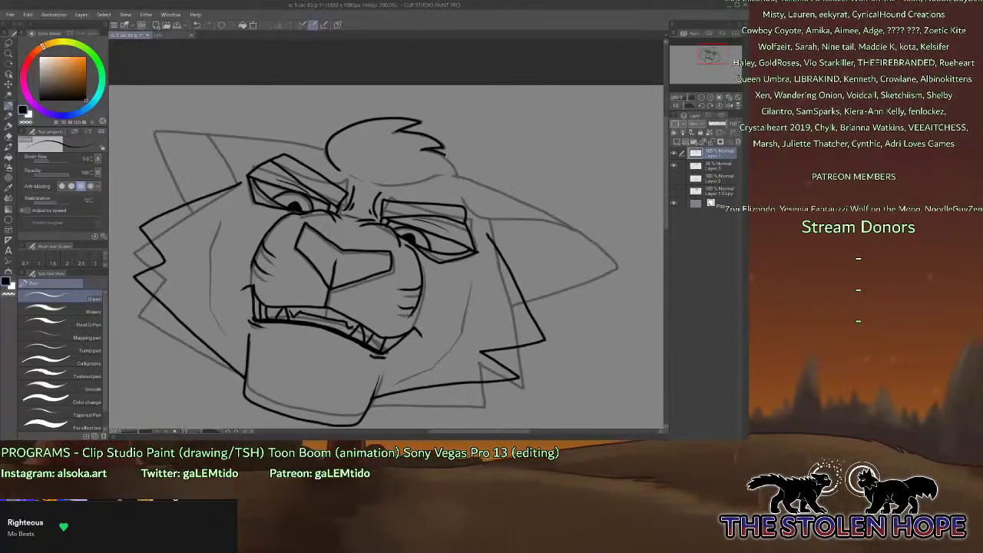
drag(445, 151, 458, 173)
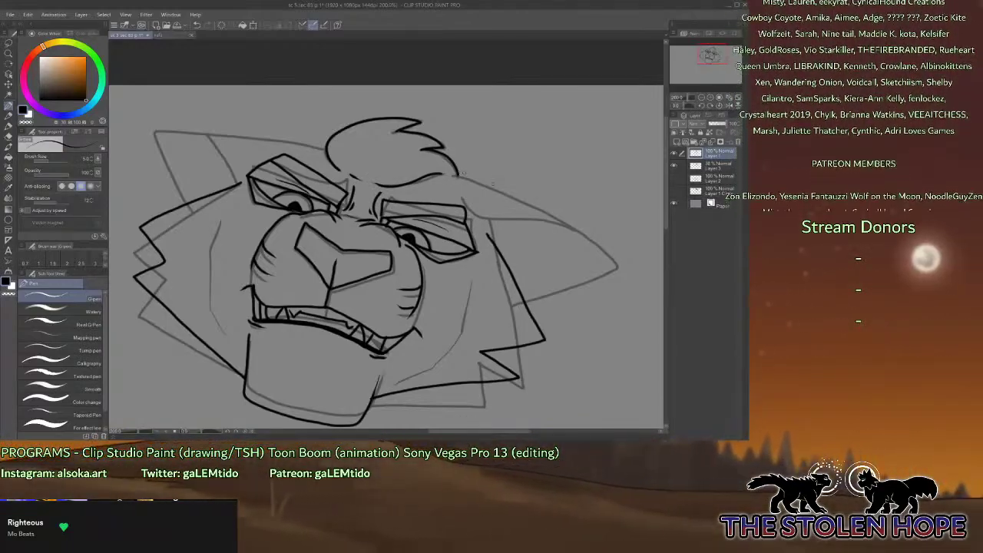
mouse_move(329, 154)
mouse_down()
mouse_move(150, 145)
mouse_move(223, 190)
mouse_up()
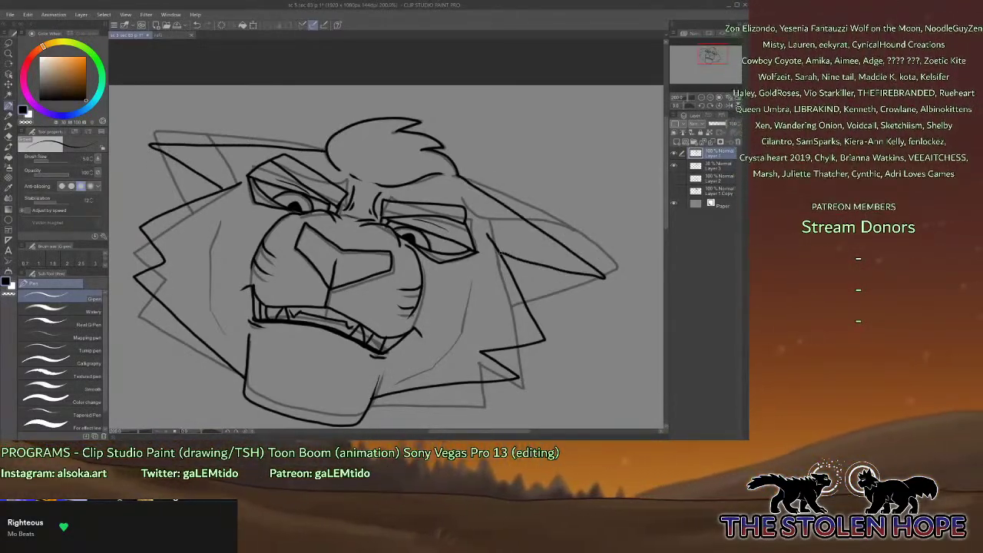
Return Layer 3 to 100% opacity with both head layers hidden, and delete the rough sketch layer, Layer 1 Copy.
click(699, 108)
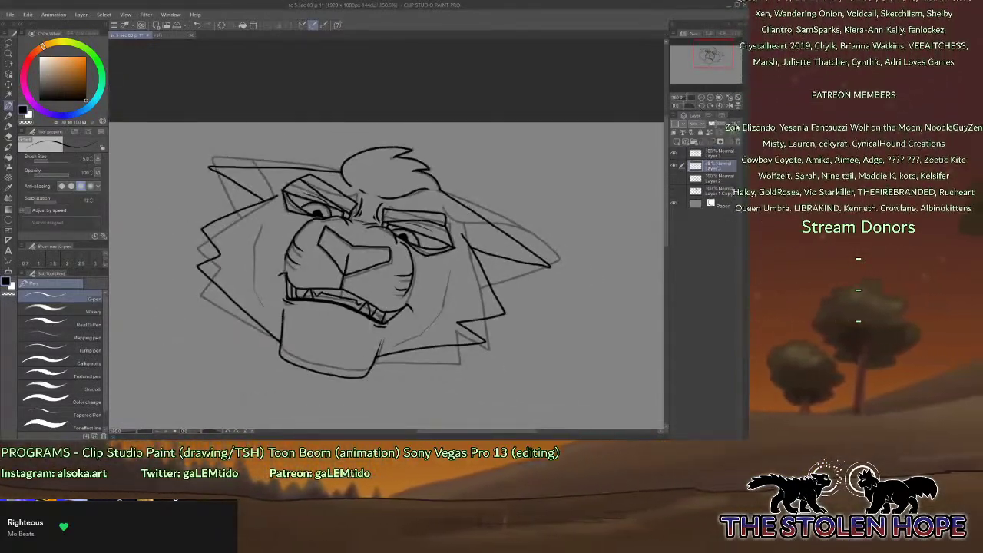
click(676, 164)
click(674, 153)
click(673, 165)
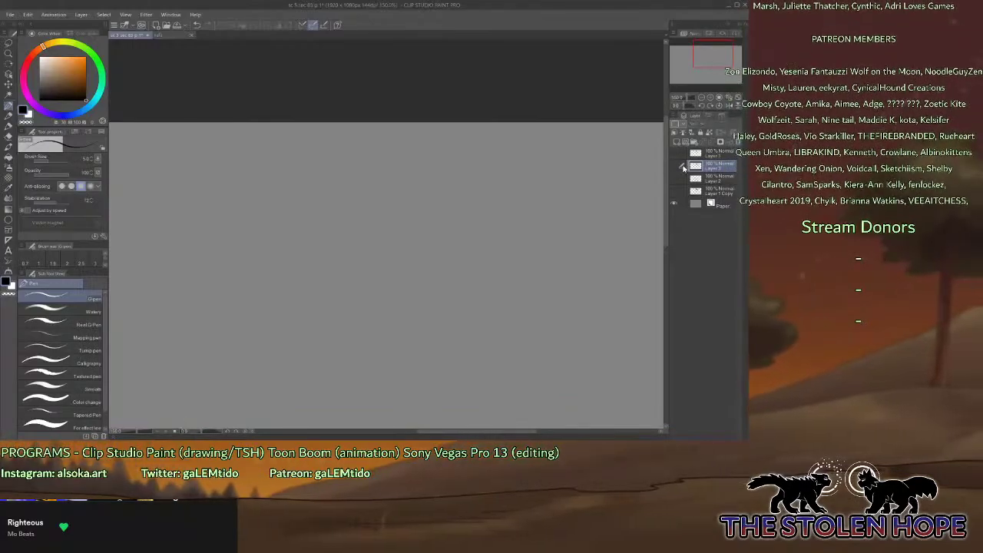
click(675, 192)
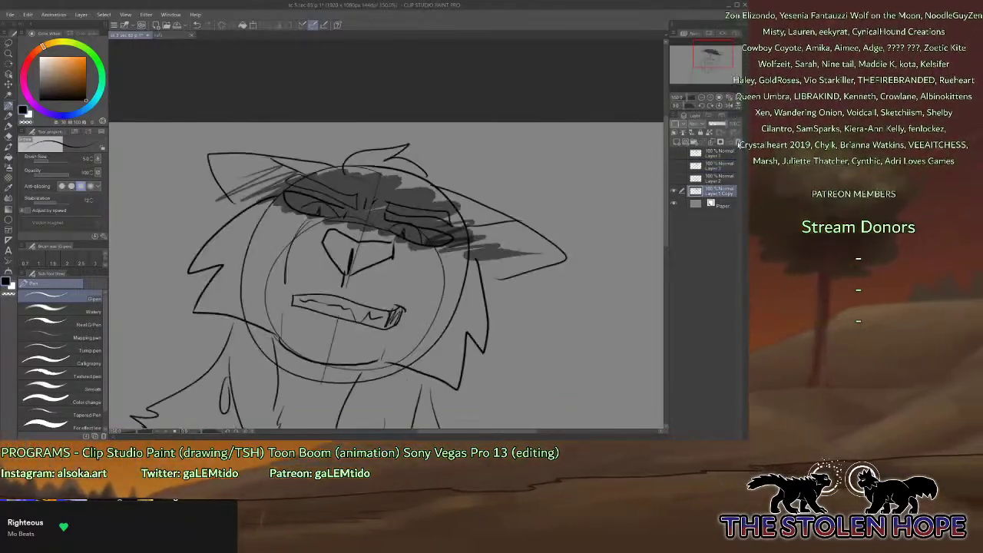
key(Delete)
Show the body line art in Layer 2 and add a new layer beneath it.
click(673, 178)
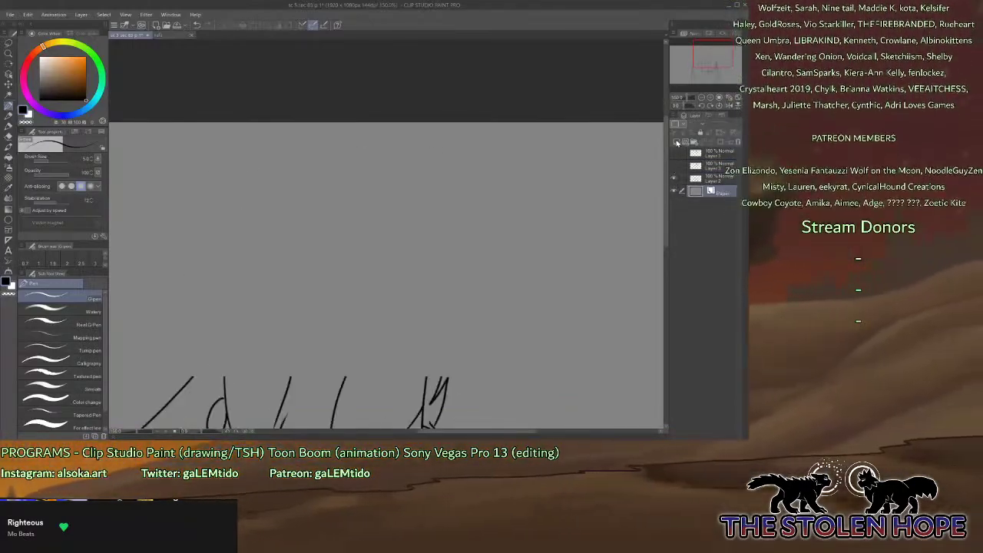
click(677, 142)
click(739, 98)
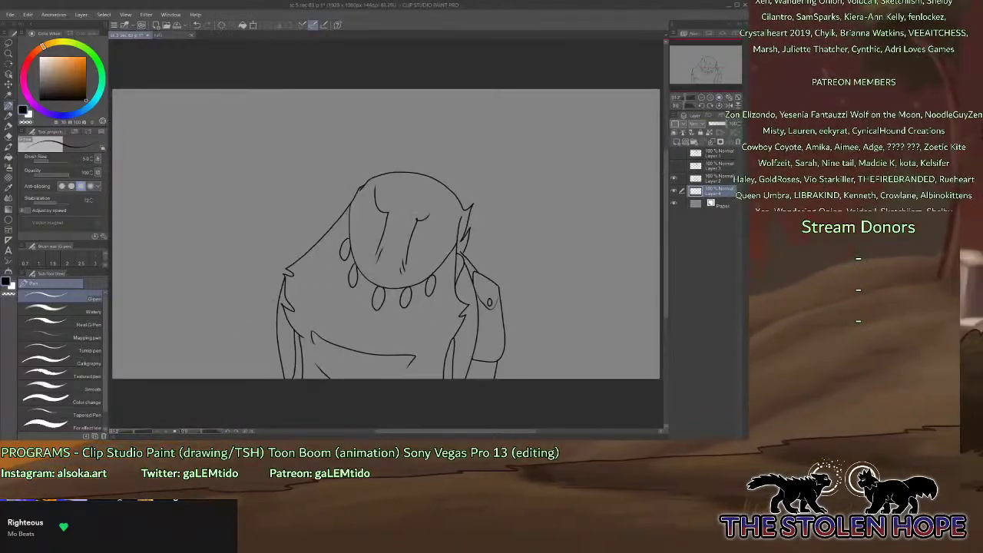
Sample the light purple body fur colour from the reference document and return to the body drawing.
click(168, 35)
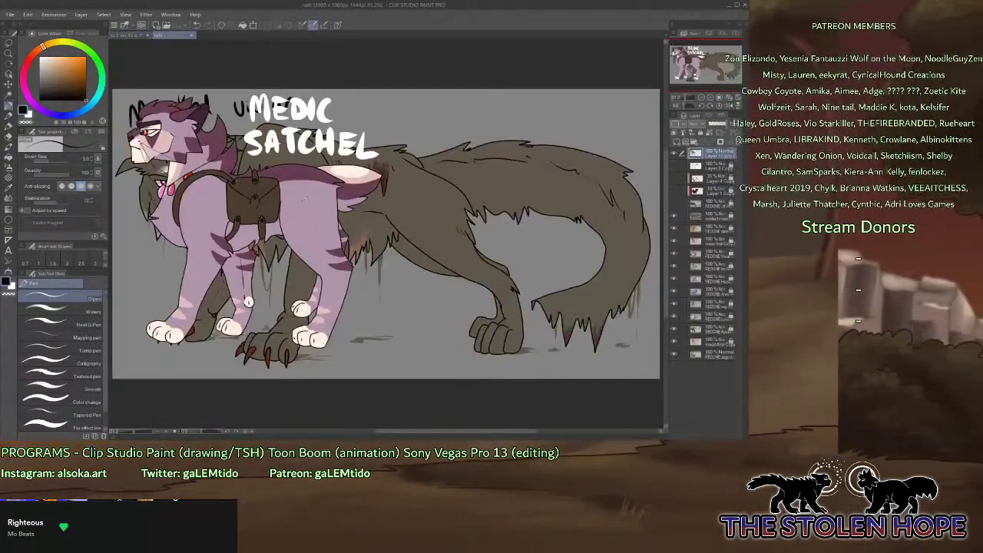
alt+click(305, 199)
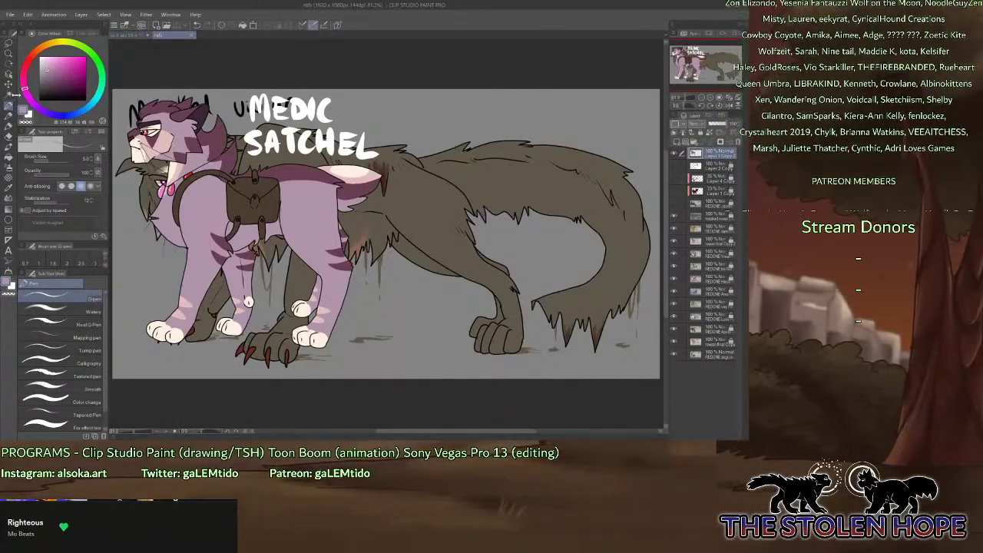
click(127, 35)
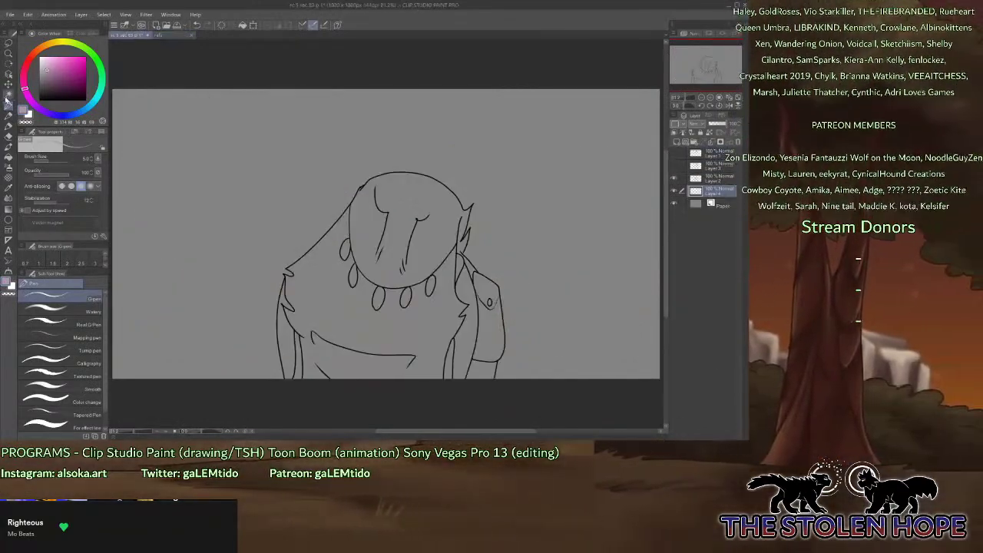
Auto-select the empty background around the body and invert the selection to isolate the body silhouette.
click(8, 93)
click(536, 350)
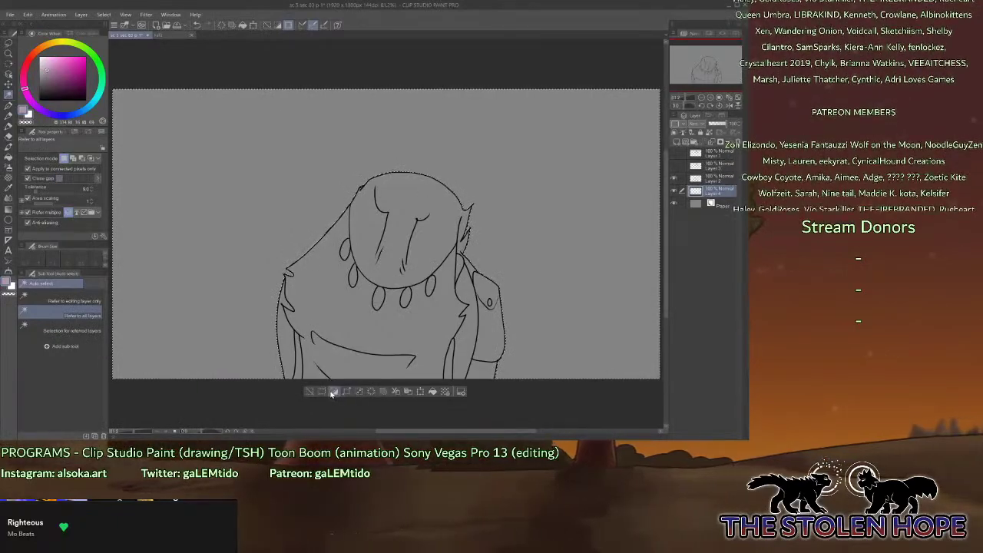
click(333, 392)
Paint the selected body light purple with a large Real G-Pen, clear the selection and return to the G-pen.
click(9, 107)
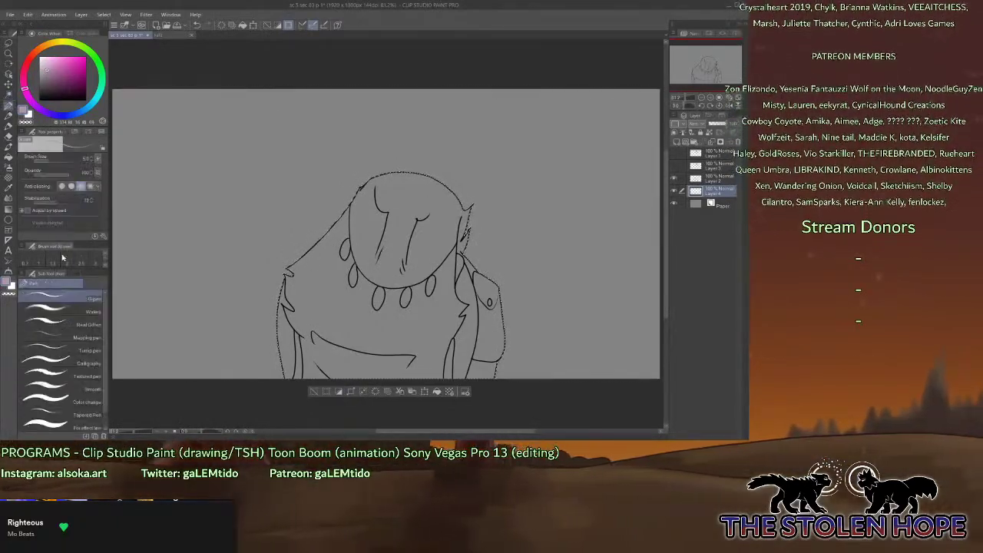
click(70, 326)
mouse_move(440, 180)
mouse_down()
mouse_move(378, 240)
mouse_move(396, 350)
mouse_move(495, 299)
mouse_up()
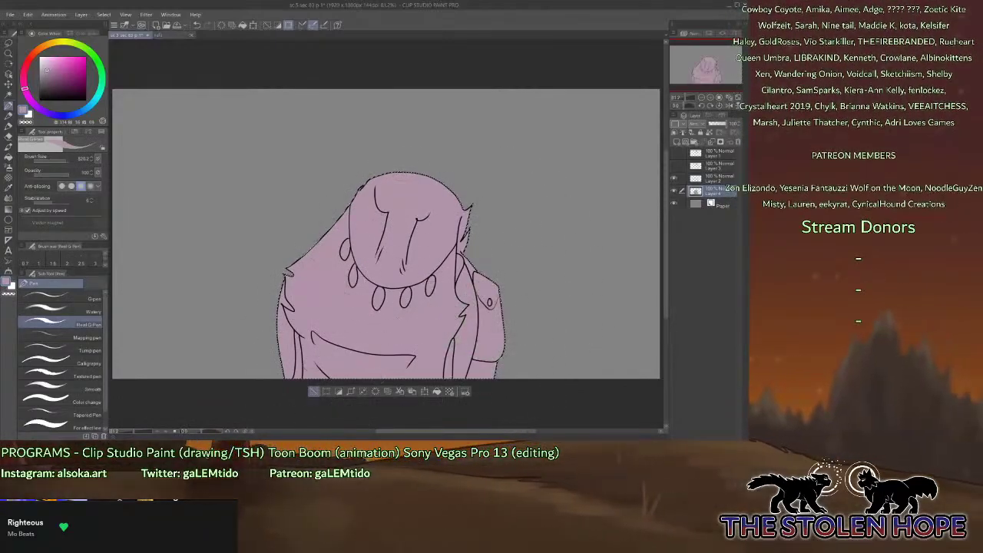
click(314, 392)
click(80, 297)
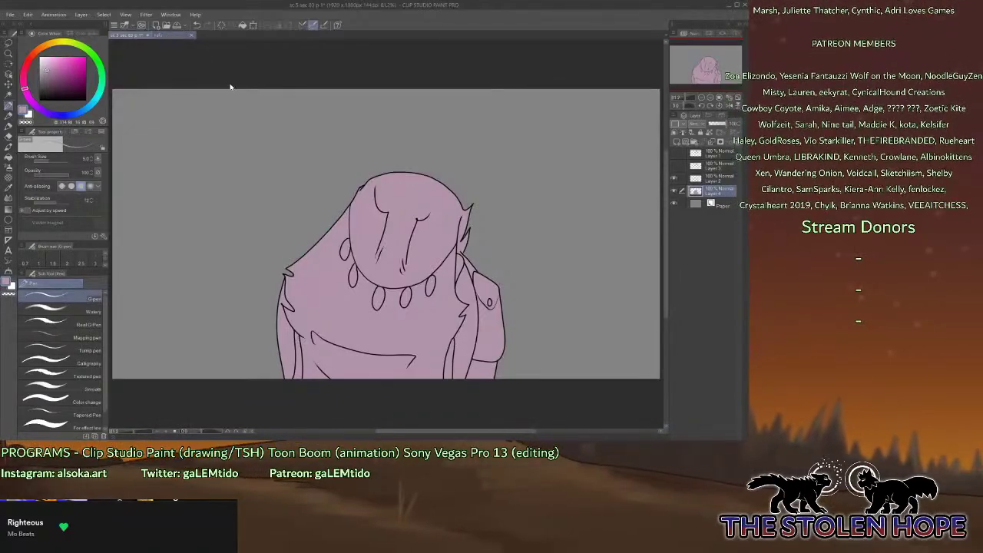
Hide the covering character sheet in the reference document, sample the medic satchel's brown and return to the body drawing.
click(169, 35)
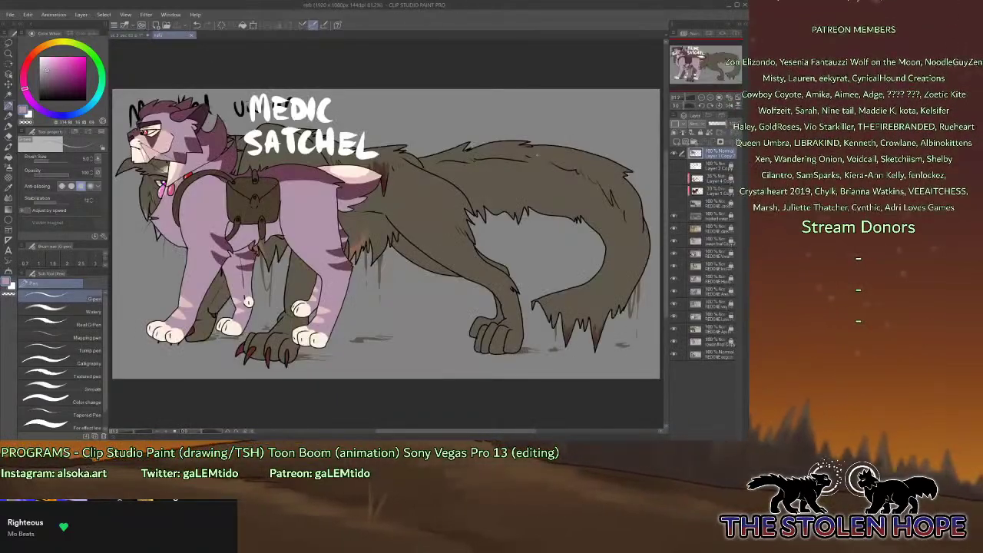
click(673, 219)
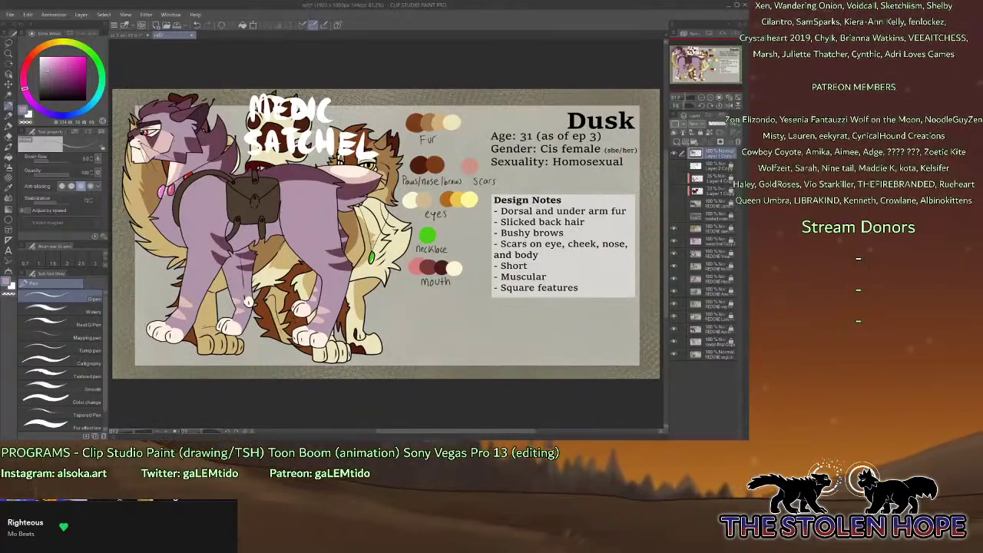
alt+click(248, 302)
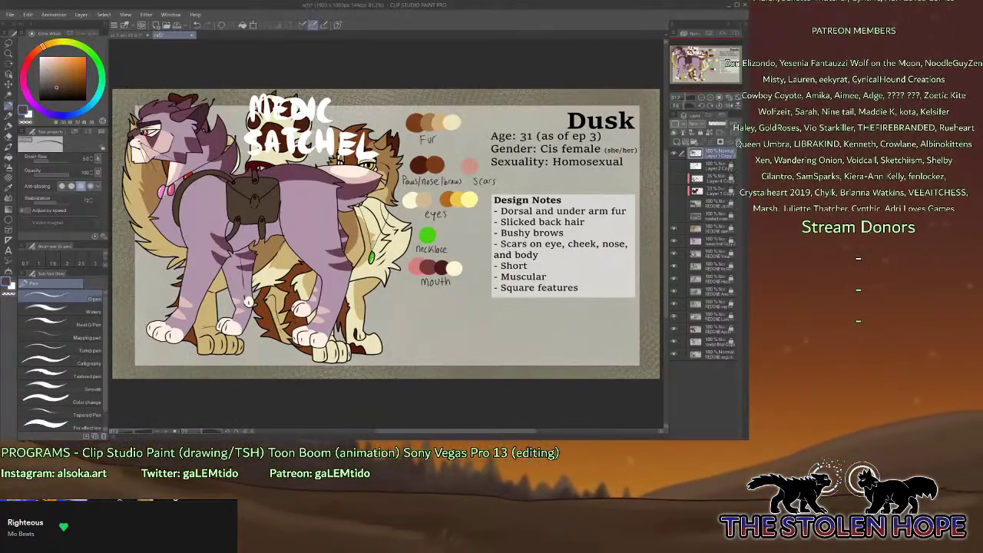
click(136, 36)
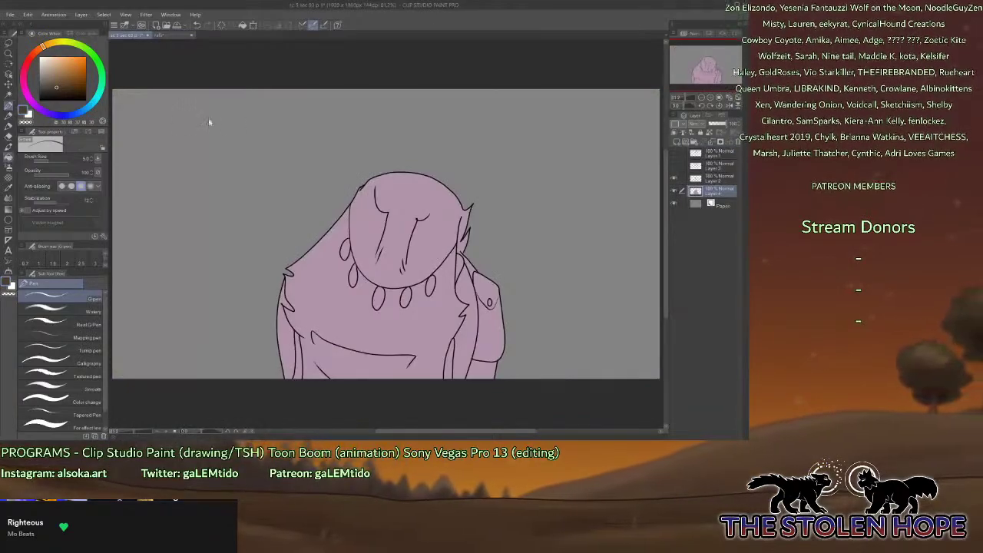
Fill the straps and satchel with the sampled brown and the satchel's button with a darker brown sampled from the reference.
key(g)
click(449, 355)
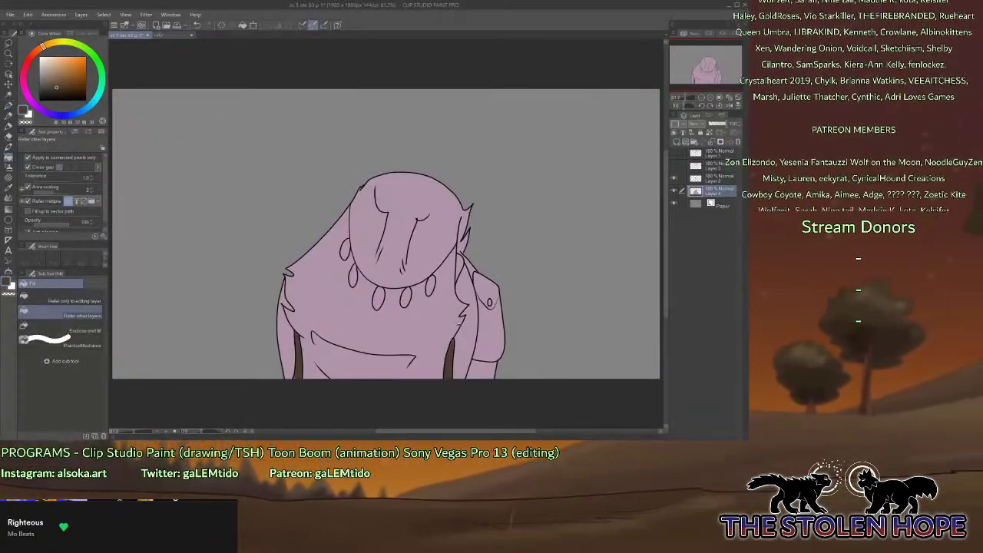
click(459, 265)
click(493, 330)
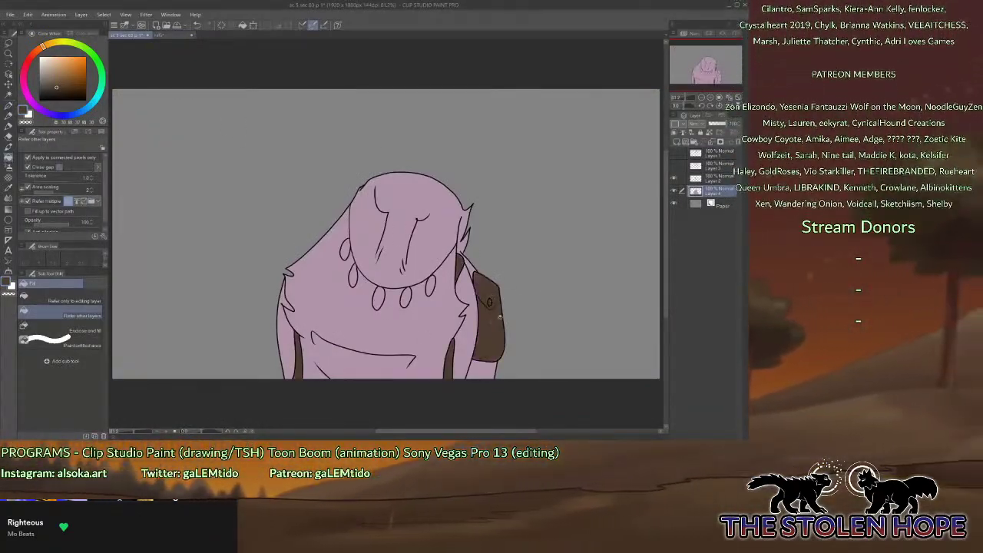
click(169, 37)
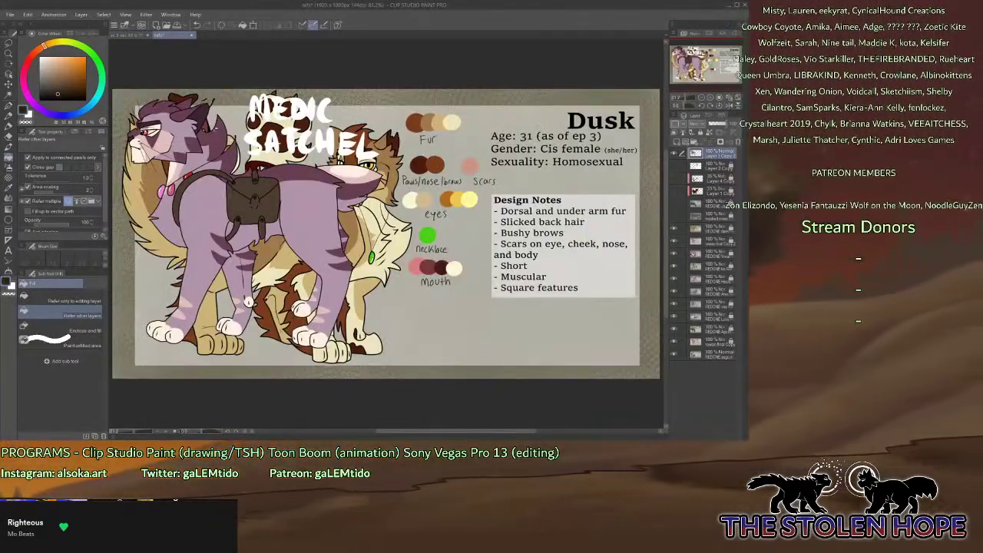
click(133, 37)
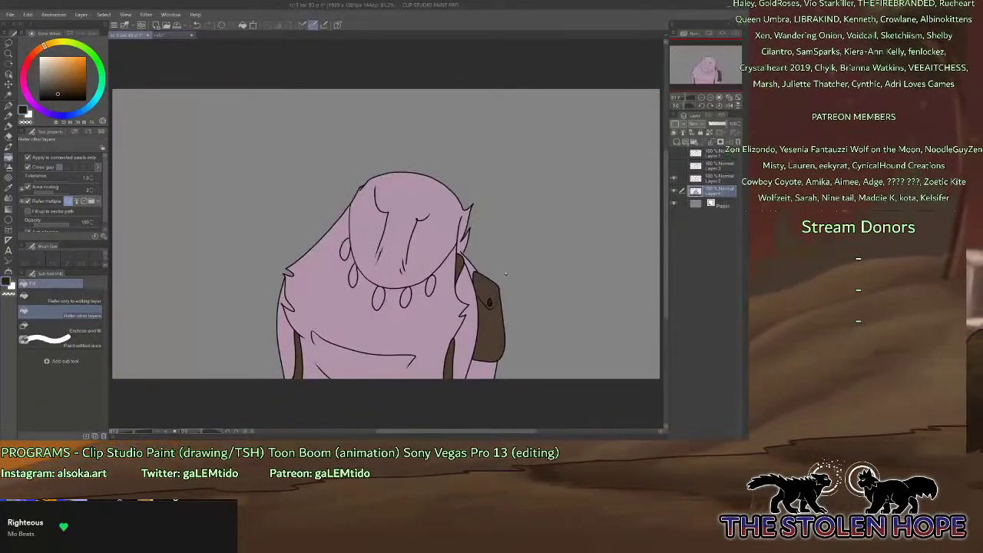
Sample the dark purple marking colour from the purple character's reference sheet and return to the body drawing.
click(169, 36)
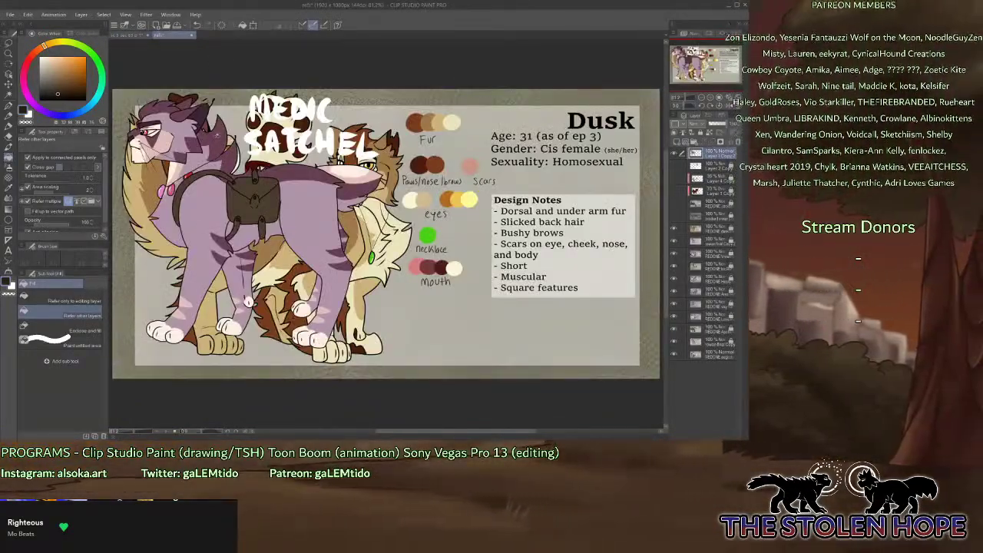
alt+click(216, 135)
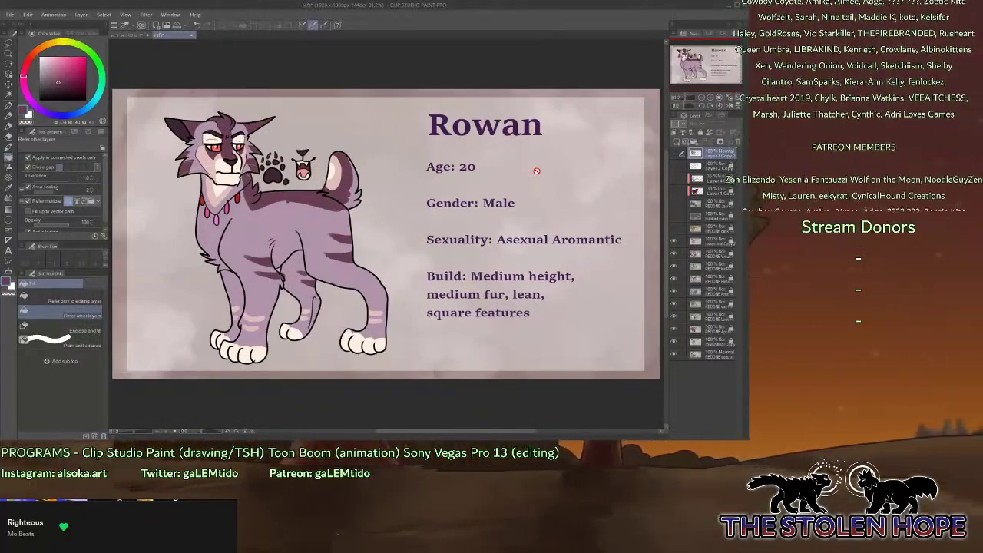
click(128, 36)
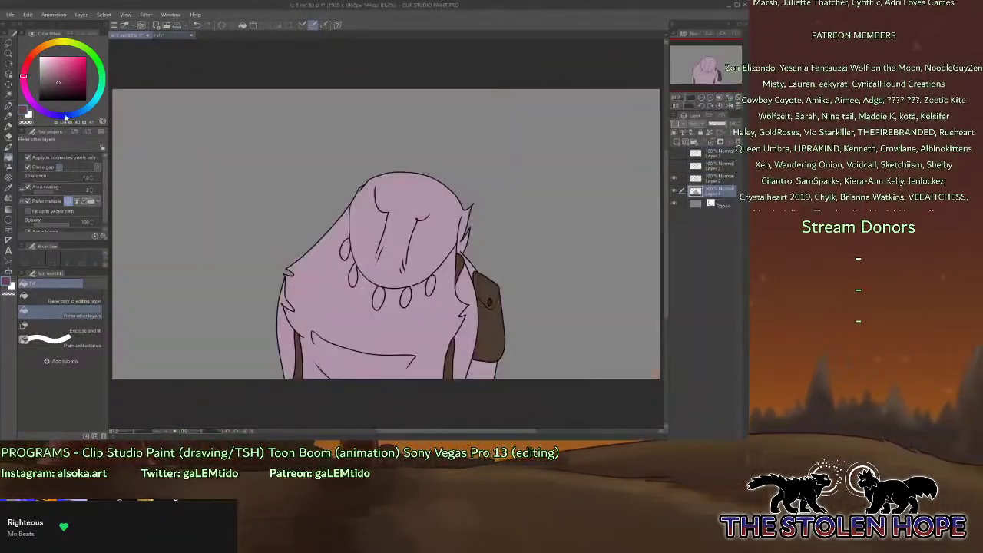
Fill the pointed back fur tufts between the head area and the satchel with dark purple.
click(9, 106)
click(711, 98)
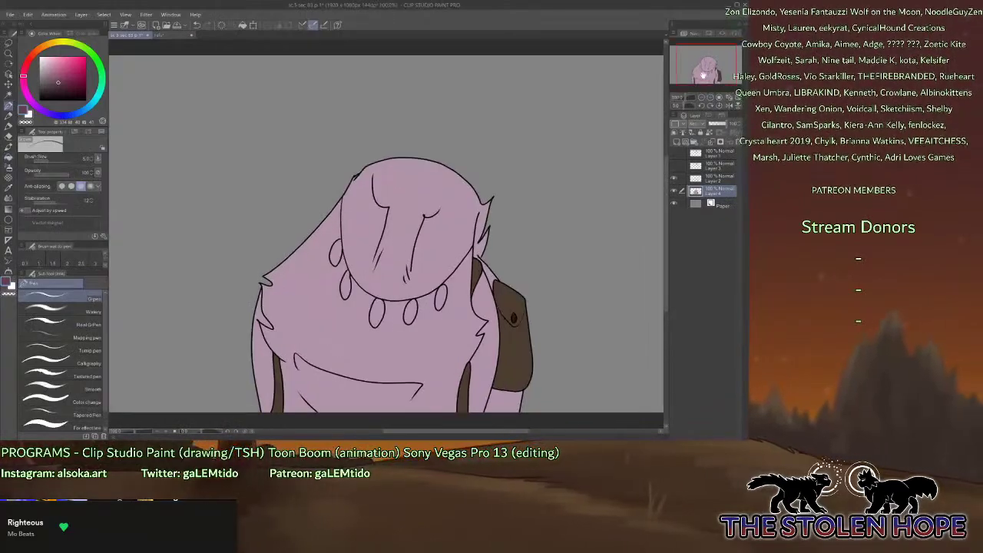
drag(703, 75, 711, 82)
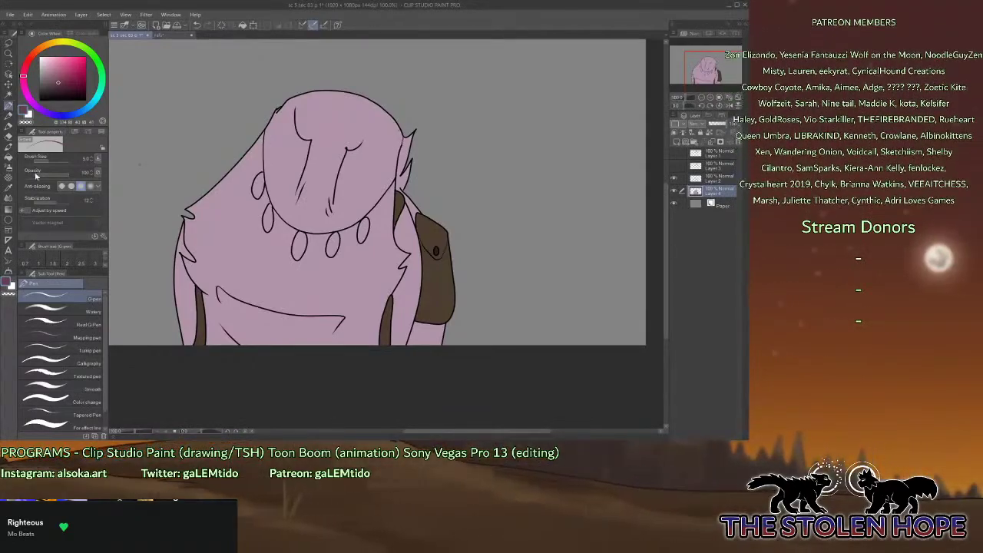
click(9, 158)
click(410, 209)
click(405, 163)
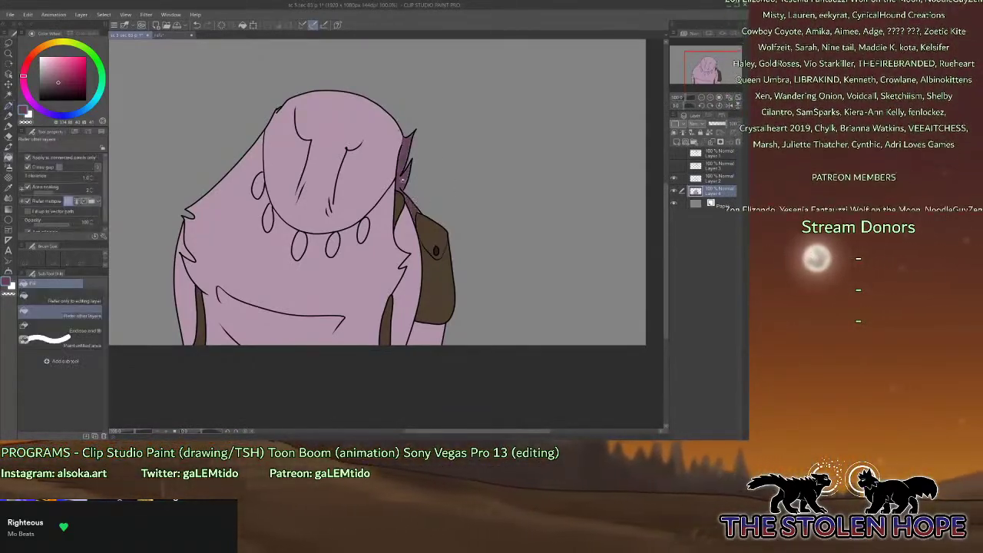
Sample the light pink fur colour from the reference and return to the body drawing with the G-pen.
click(175, 36)
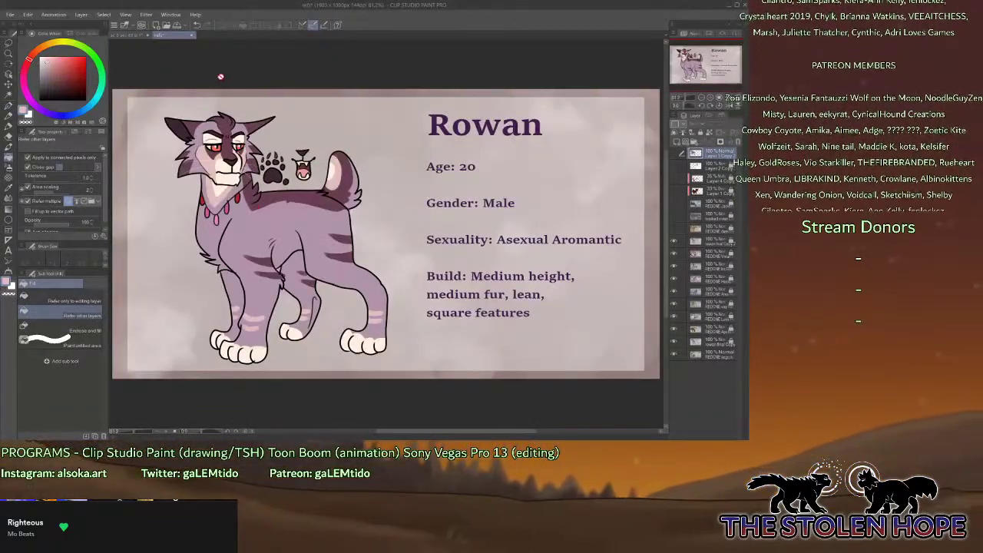
click(123, 35)
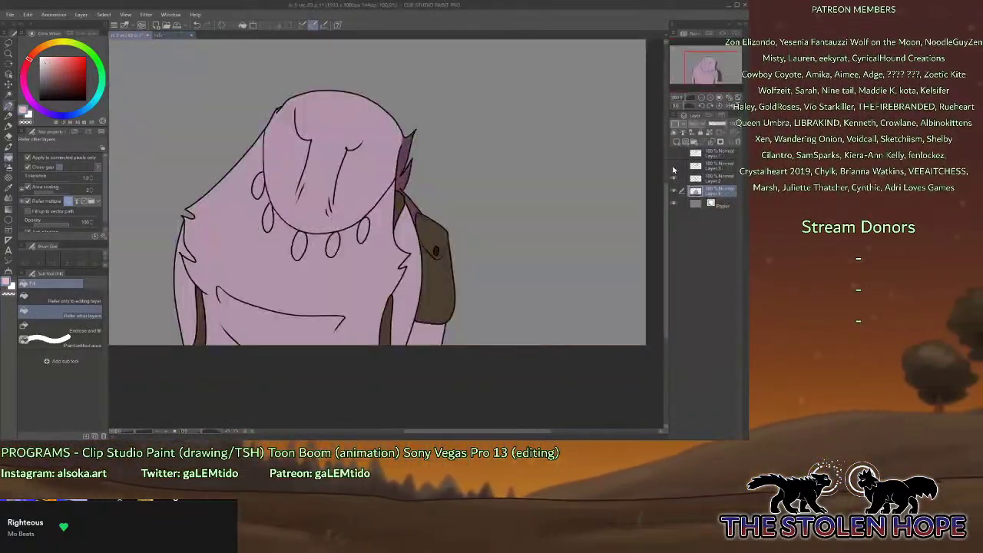
key(p)
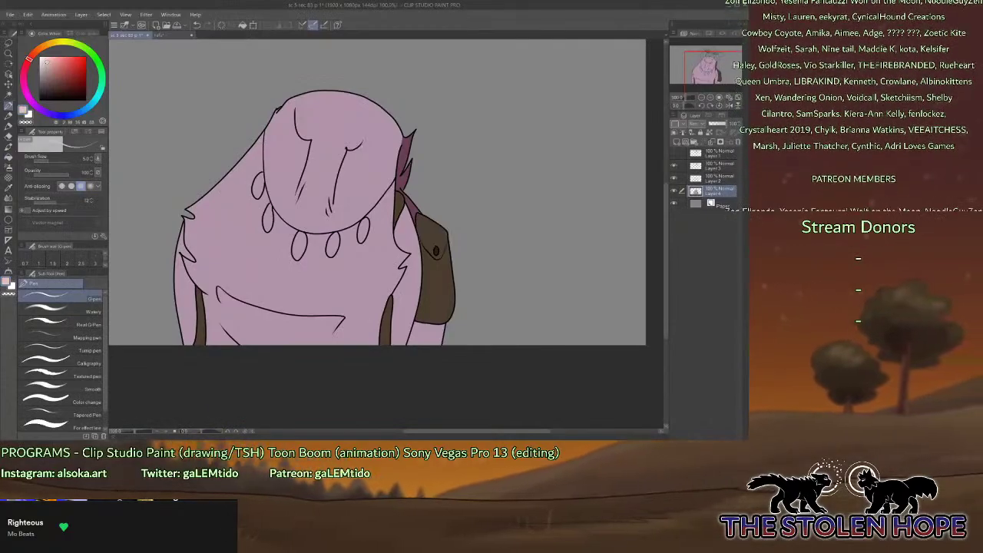
Outline an inner neck patch in light pink, checking it against the Layer 3 head, and fill it with pink.
click(674, 166)
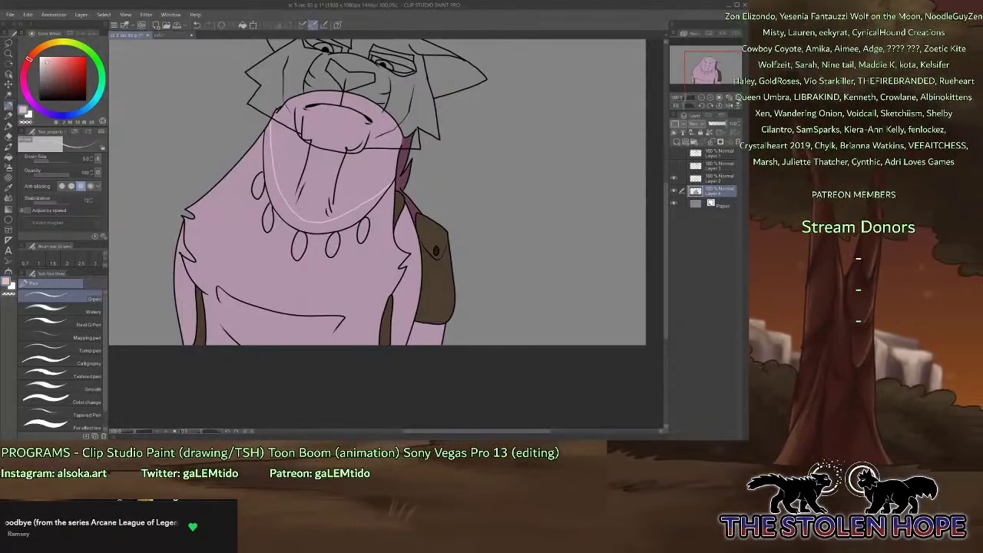
key(Delete)
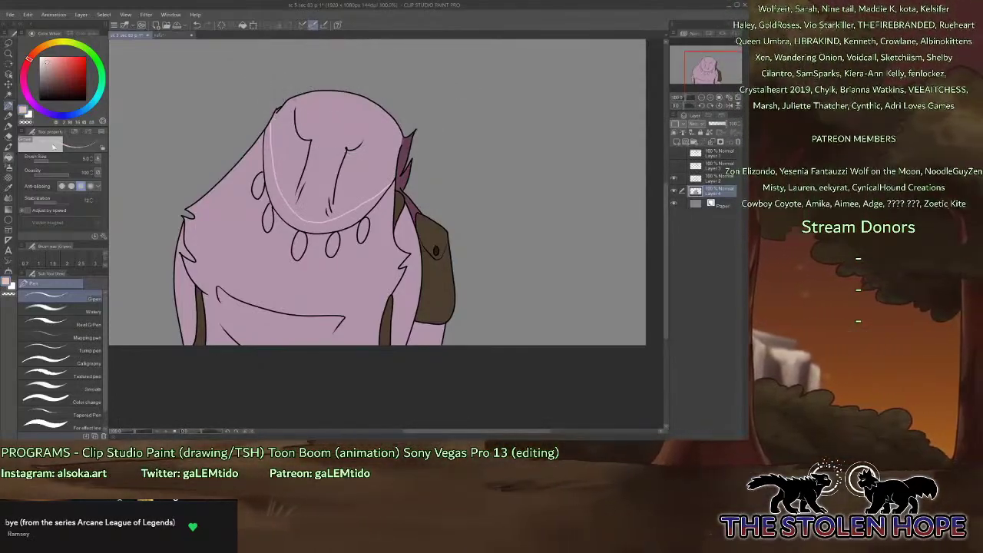
key(g)
click(349, 143)
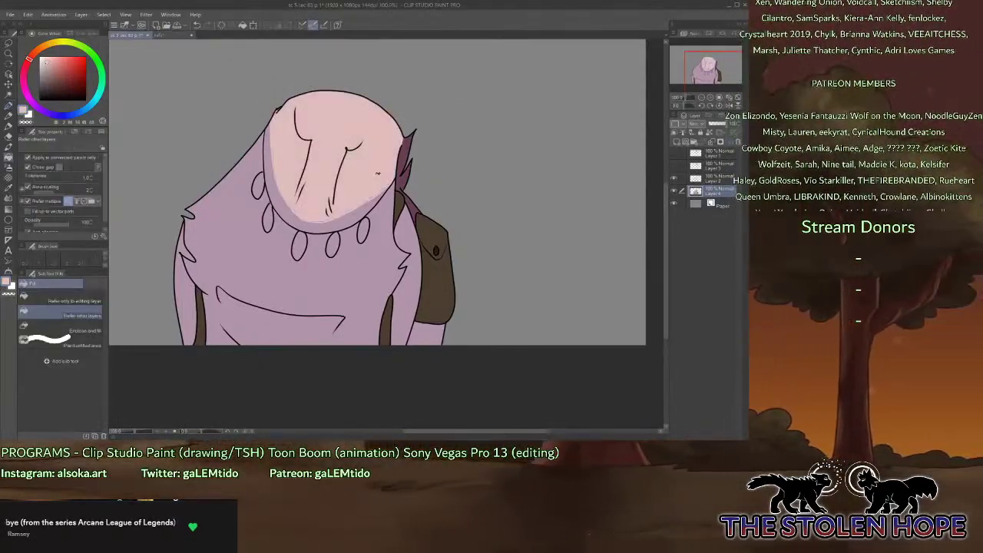
Sample the cream chest fur colour from the reference and return to the body drawing with the G-pen.
key(ctrl+z)
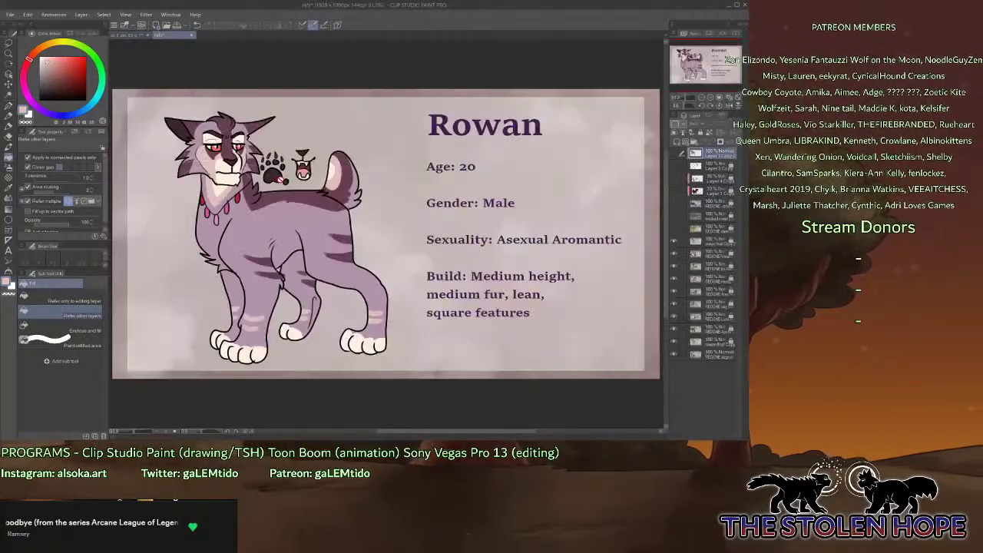
click(161, 36)
alt+click(220, 190)
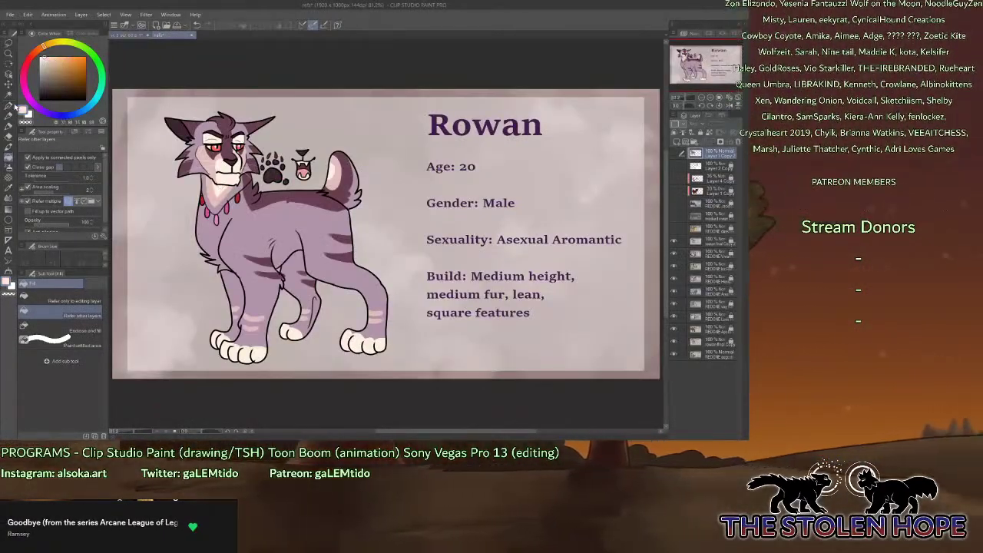
key(ctrl+Tab)
key(p)
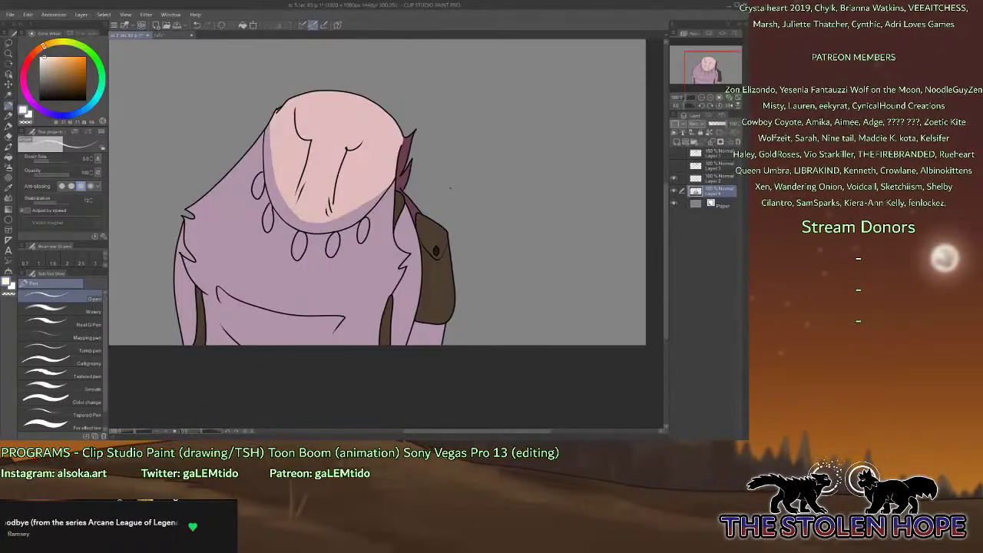
Outline a smaller patch inside the pink neck area, fill it with cream and check it against the snarling head.
mouse_move(288, 100)
mouse_down()
mouse_move(290, 173)
mouse_move(312, 223)
mouse_move(362, 182)
mouse_up()
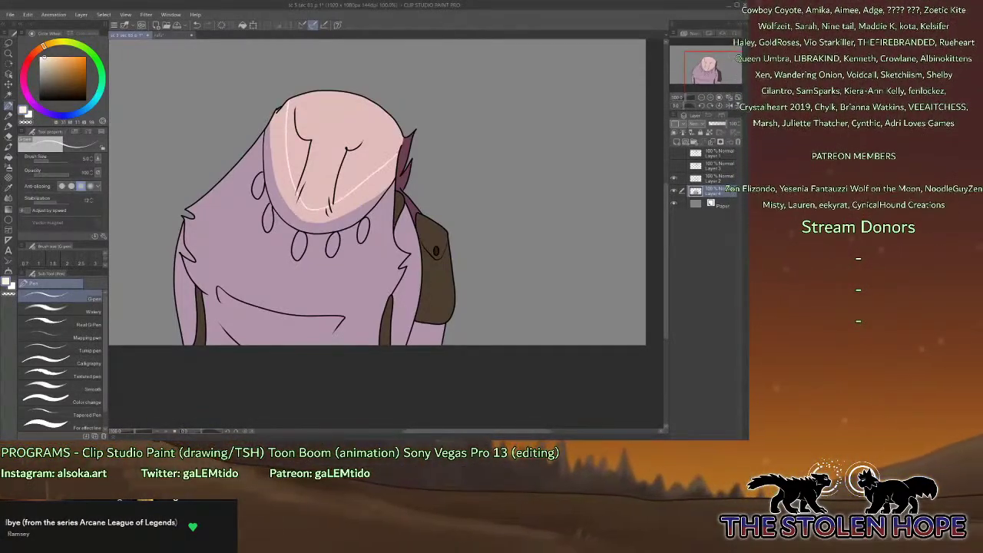
click(8, 158)
click(374, 145)
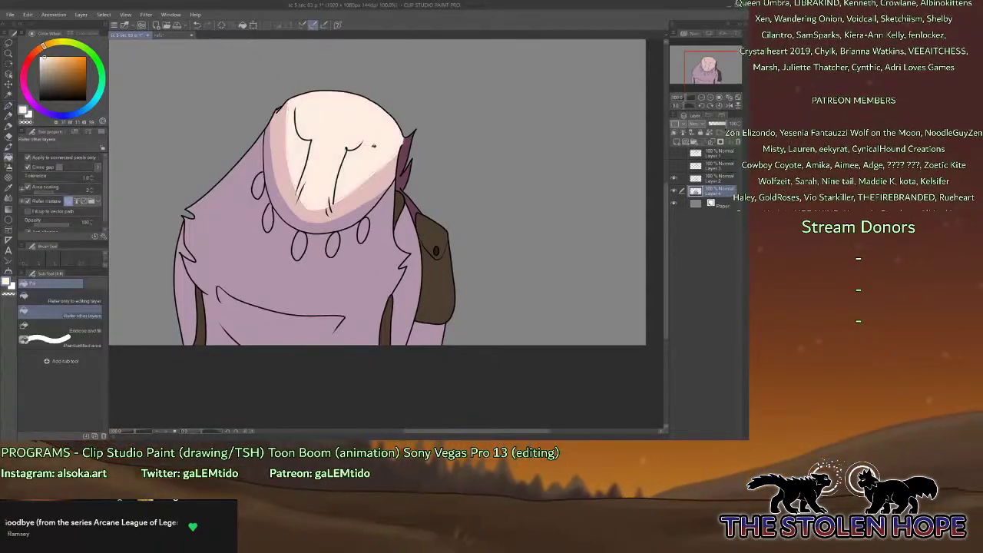
click(674, 153)
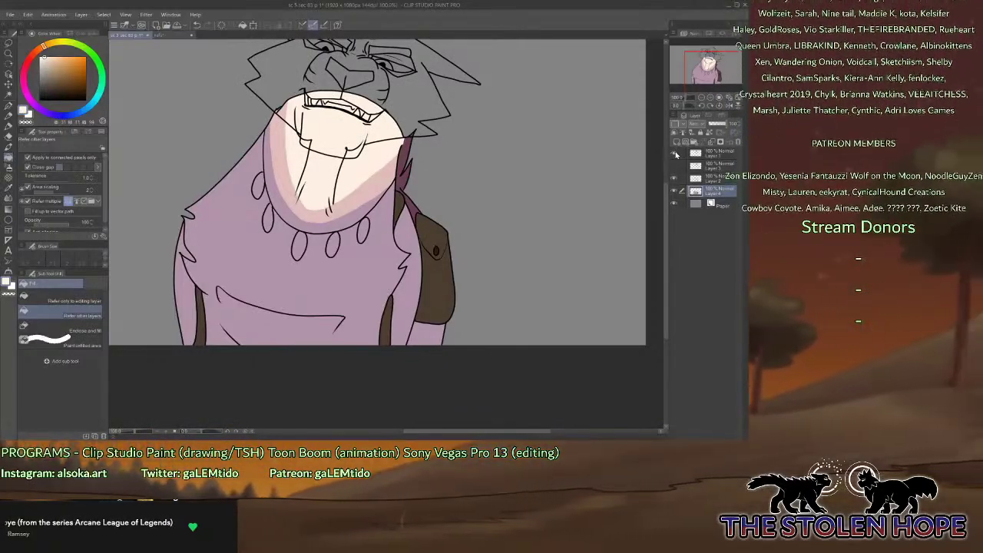
click(674, 153)
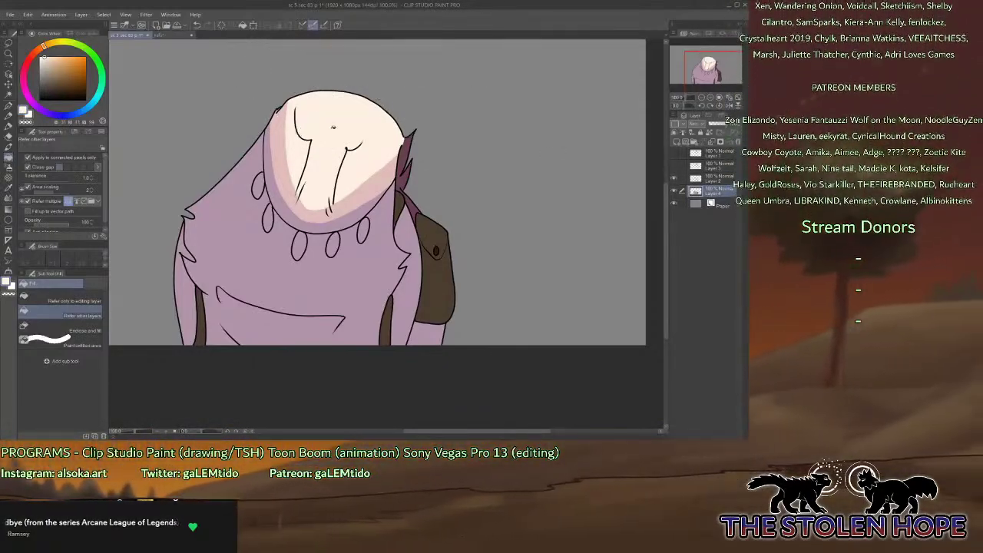
Fill the necklace's central gem with light pink and its two neighbours with deeper pink, sampling both colours from the reference.
key(ctrl+Tab)
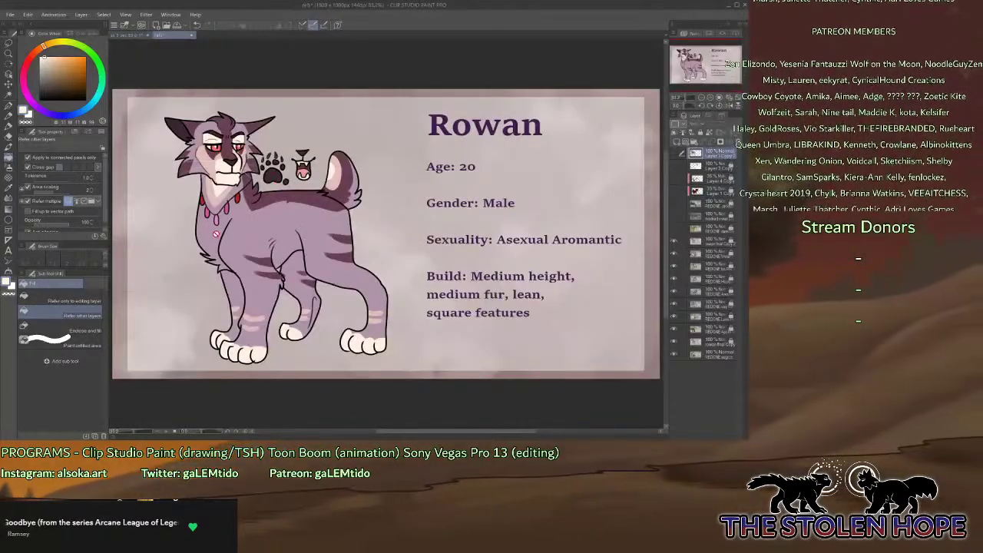
alt+click(216, 220)
click(123, 39)
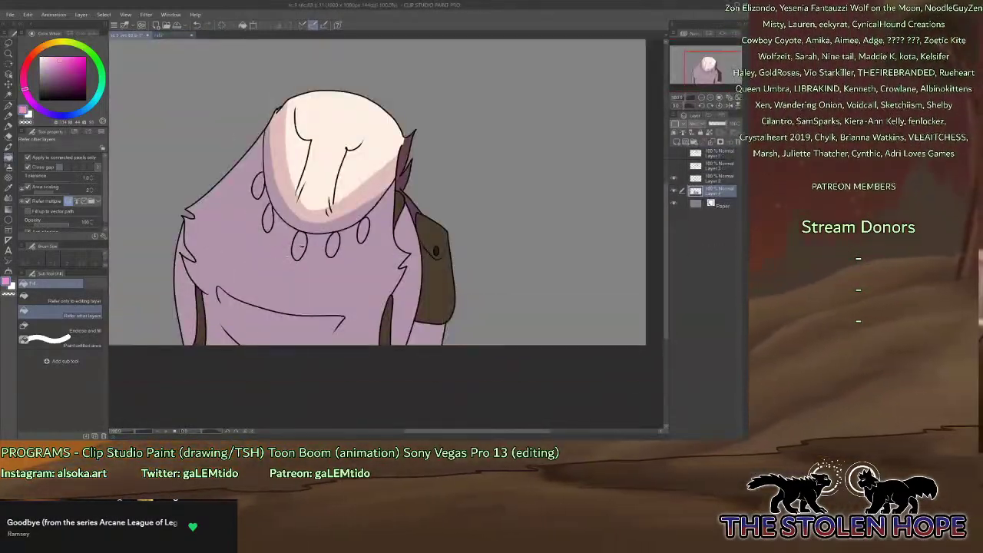
key(ctrl+Tab)
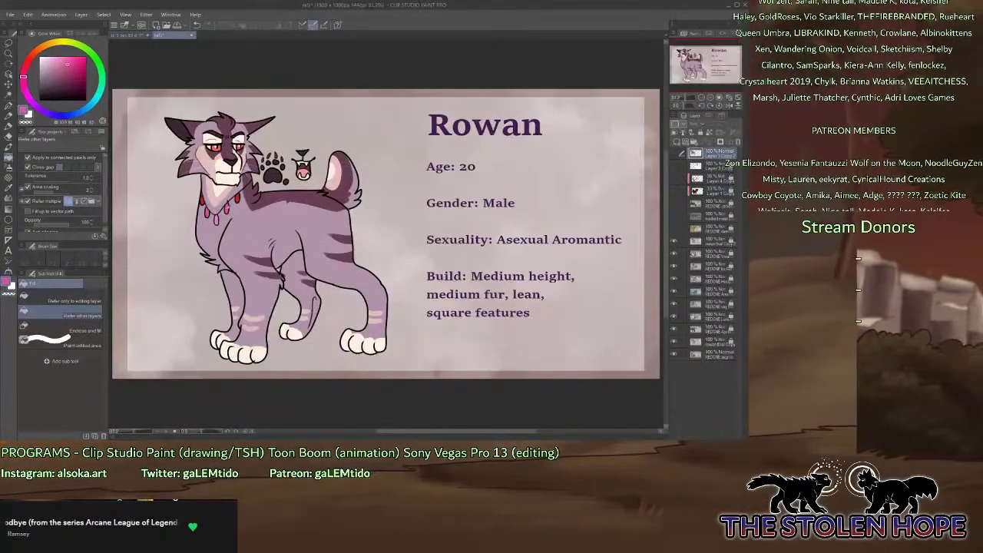
key(ctrl+Tab)
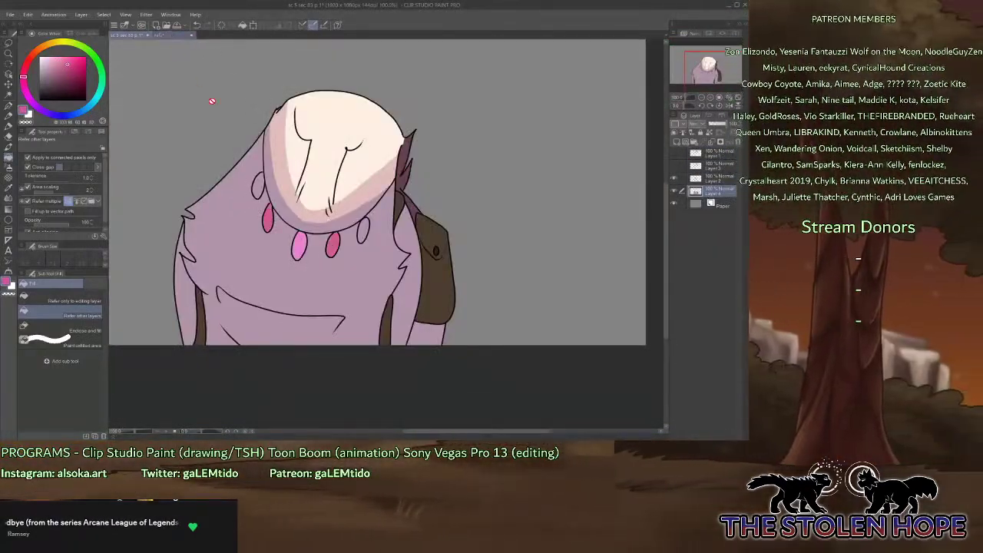
Sample the red gem colour from the reference and fill the two outermost necklace gems with it.
key(ctrl+Tab)
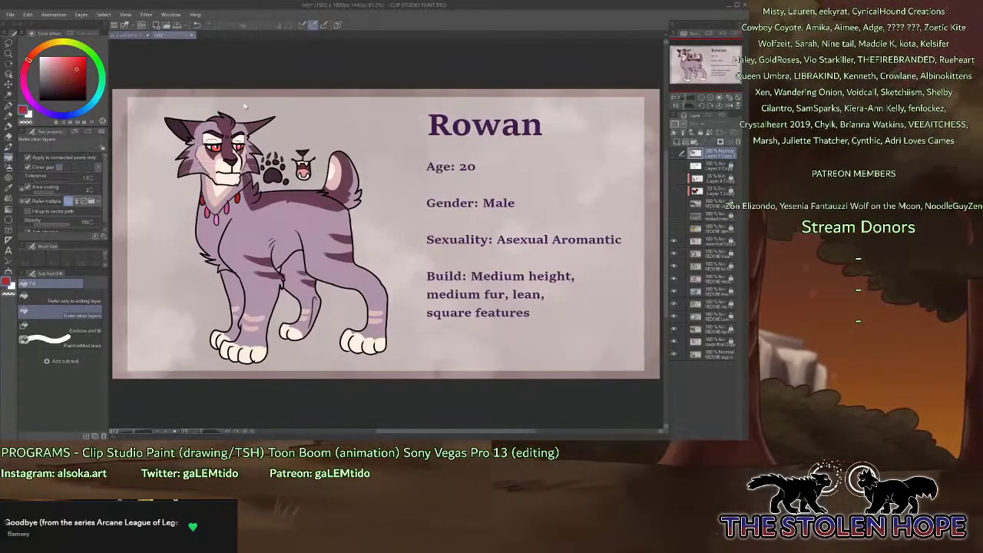
key(ctrl+Tab)
click(260, 188)
click(363, 231)
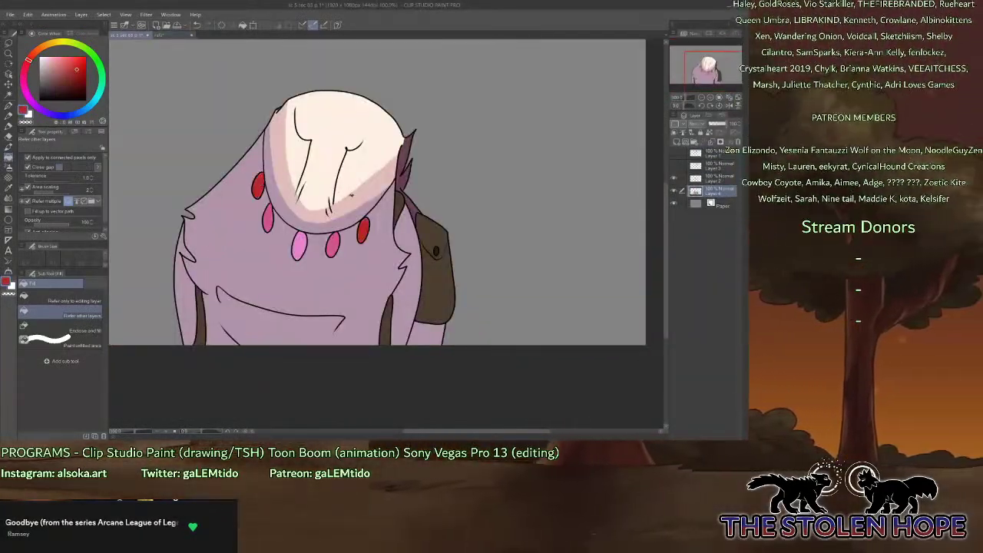
Draw small white highlights on the necklace gems and merge the body's colour and line art layers.
key(p)
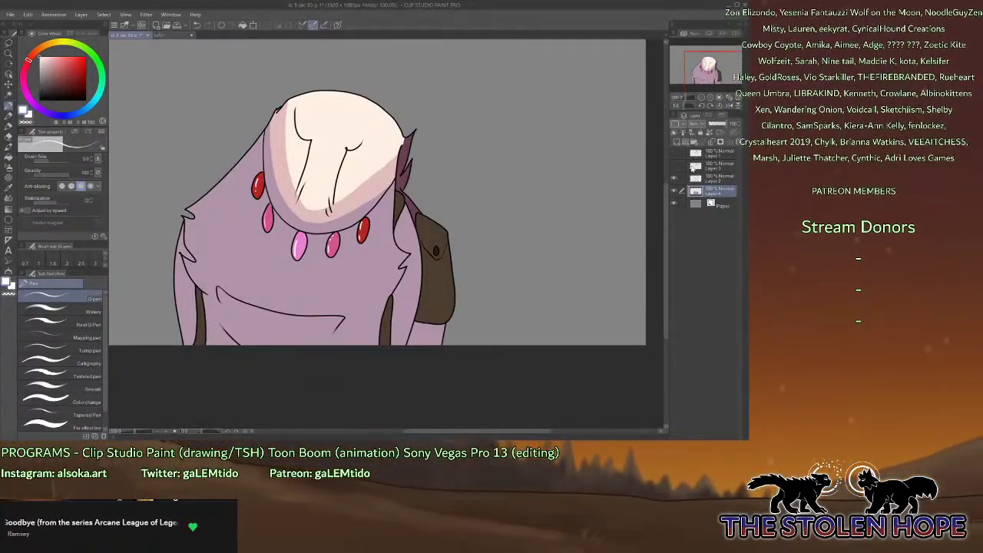
click(712, 145)
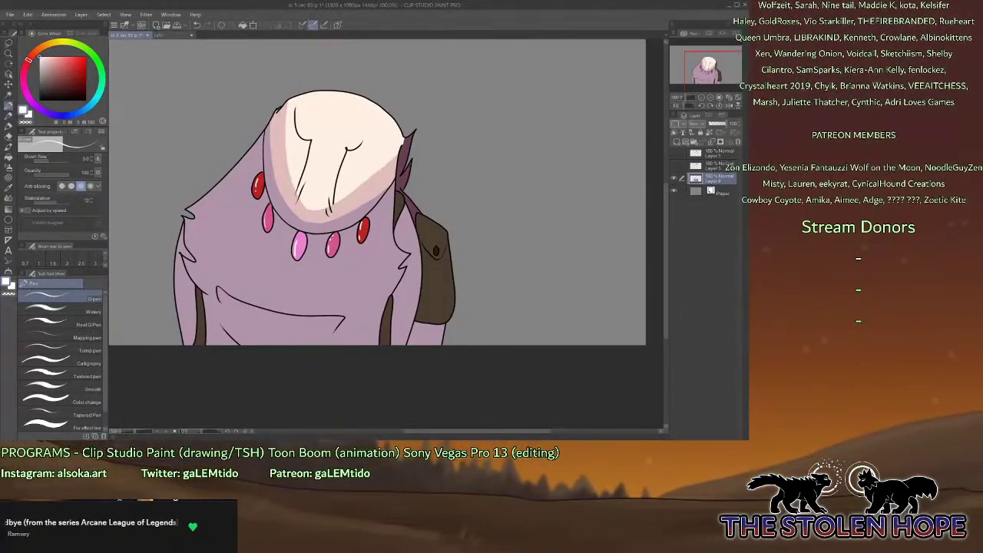
Sample the body's lilac, hide the body, show the frowning head's line art and add a new colour layer beneath it.
alt+click(373, 267)
click(674, 166)
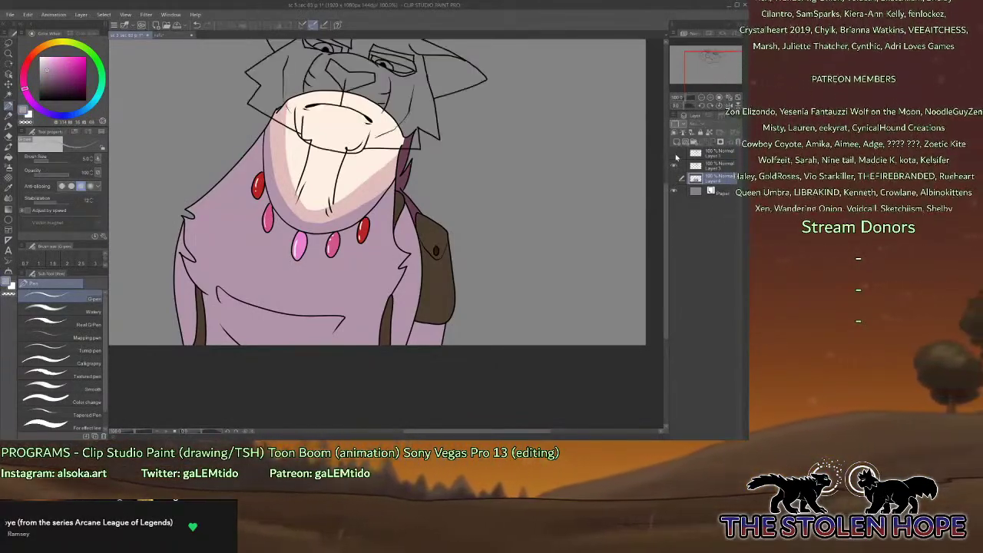
click(674, 178)
click(676, 141)
click(711, 98)
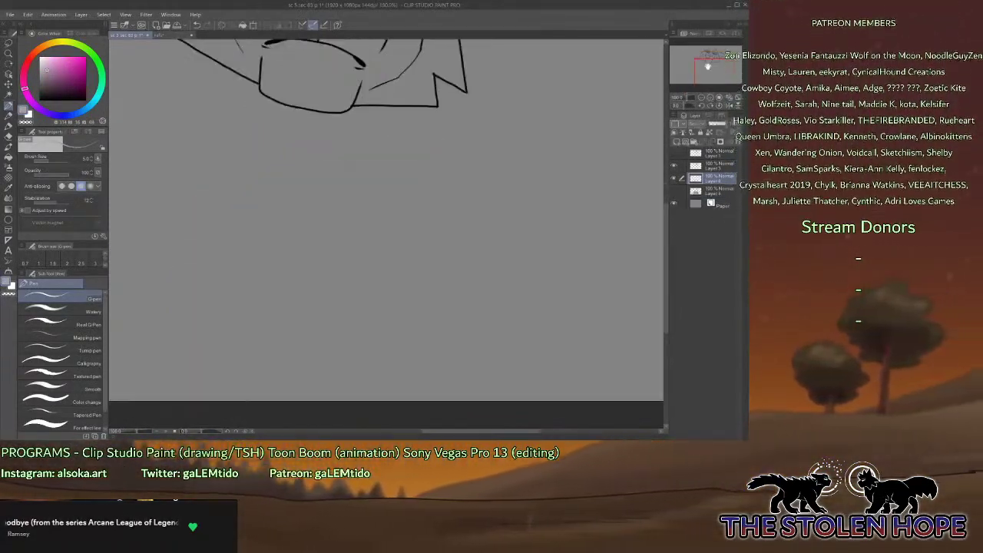
drag(707, 66, 703, 51)
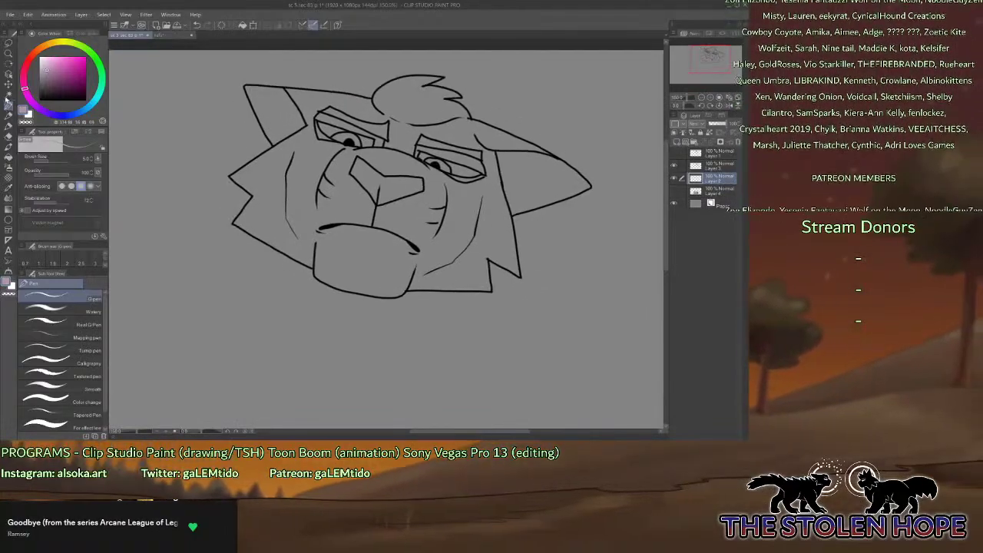
Select the area outside the frowning head, invert the selection, paint the whole head lilac with the Real G-Pen and deselect.
click(12, 98)
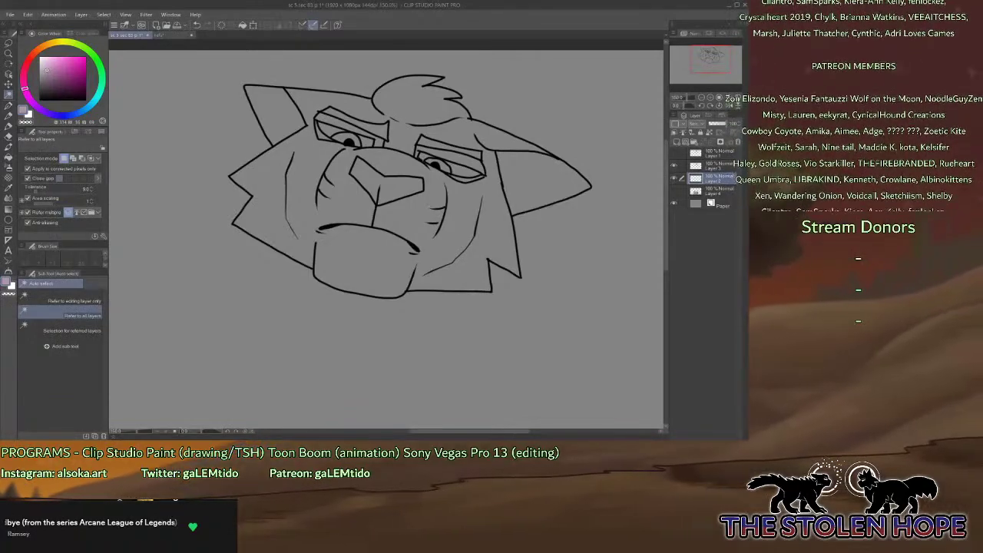
click(462, 327)
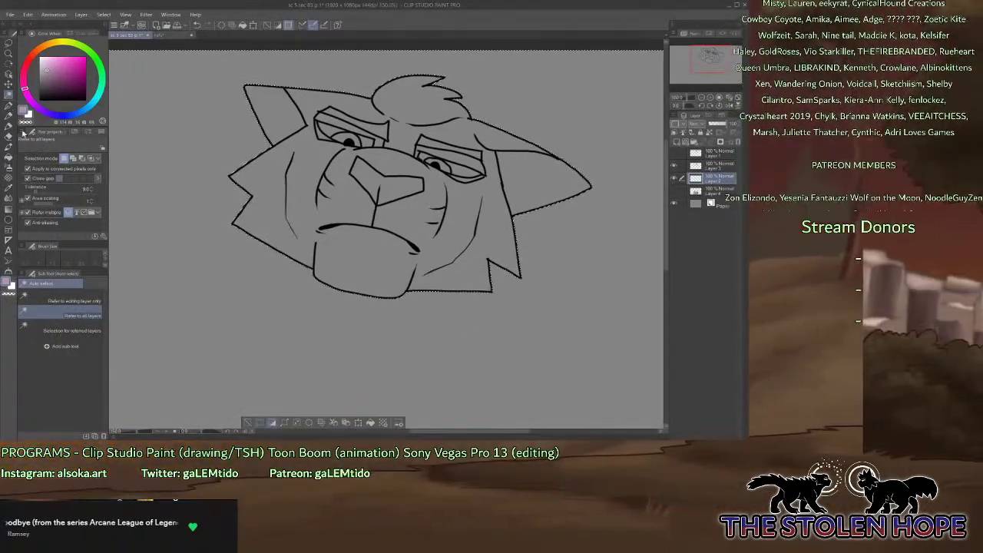
key(p)
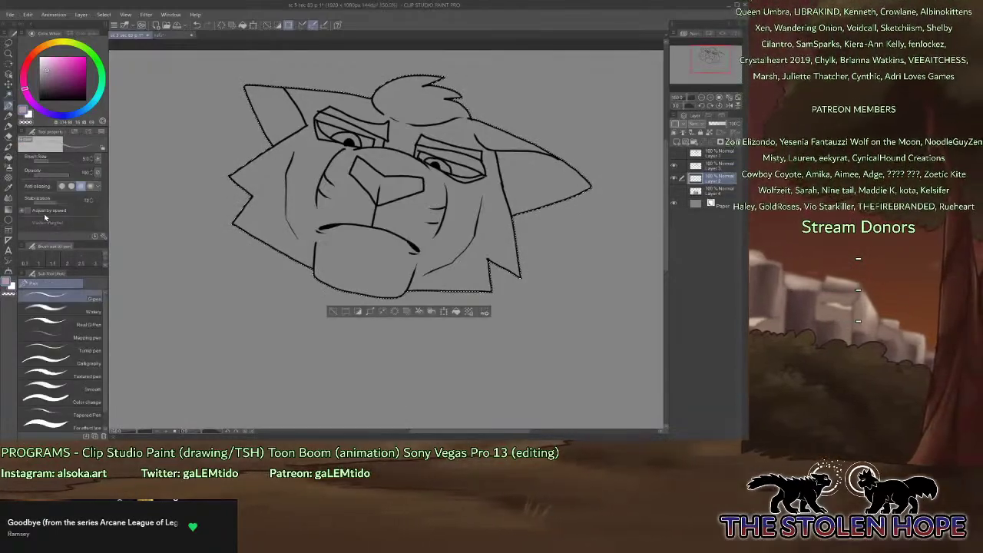
click(31, 320)
drag(192, 185, 523, 177)
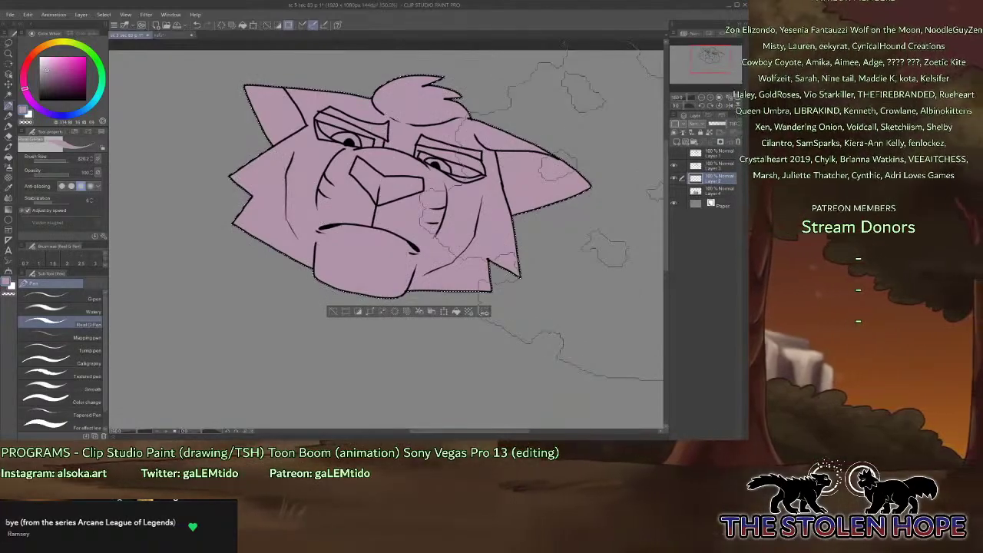
key(ctrl+d)
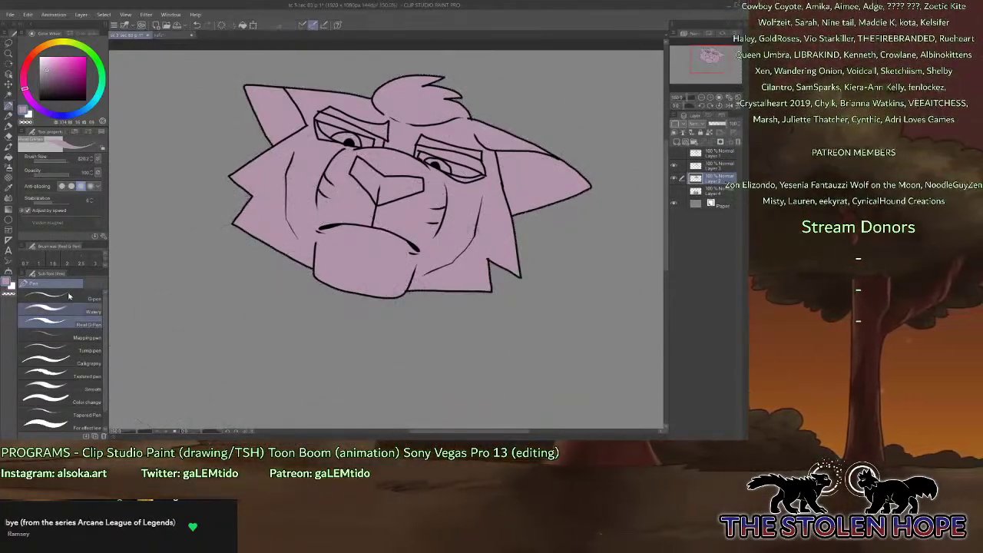
click(54, 296)
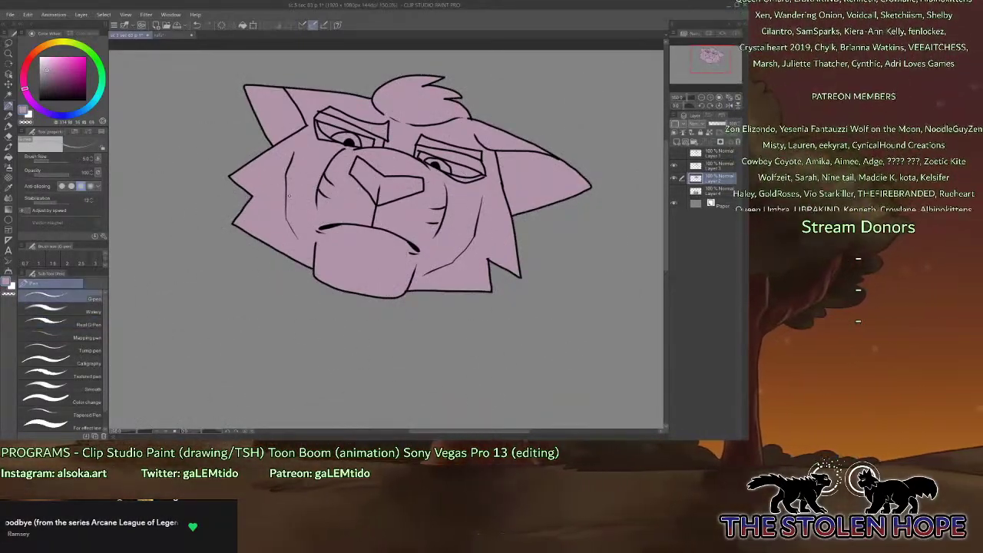
Sample the pink face colour from the reference, outline the inner face area on the head and fill it with pink.
click(165, 36)
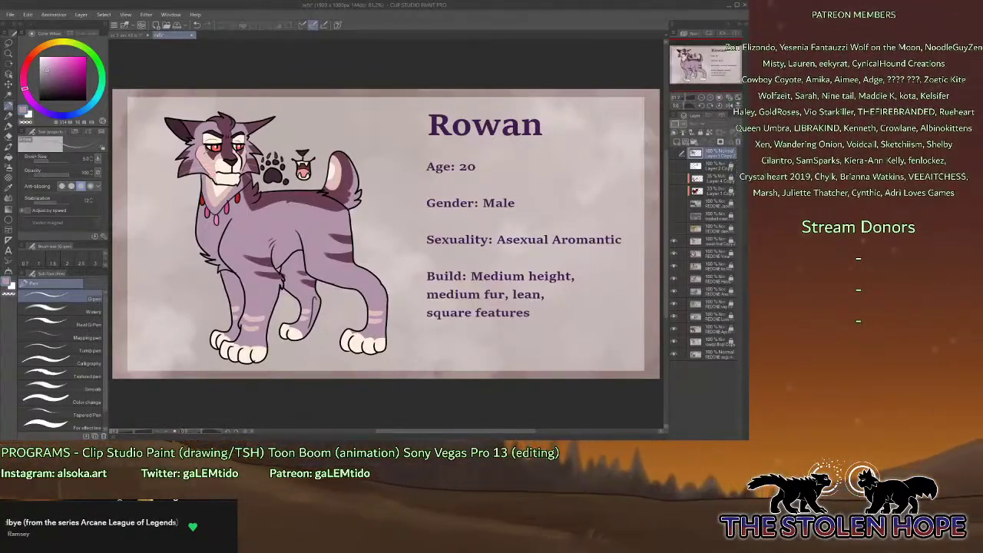
alt+click(203, 154)
click(132, 36)
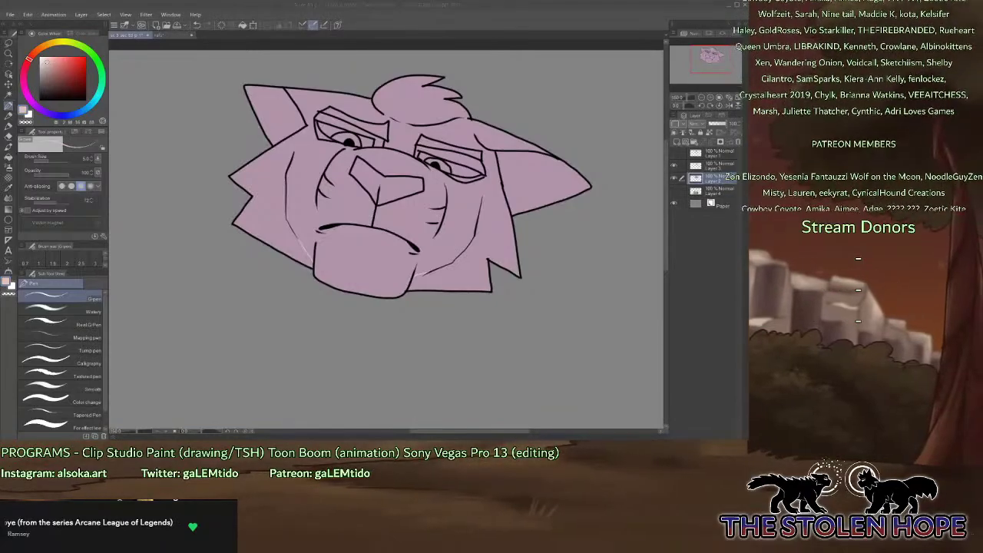
click(481, 199)
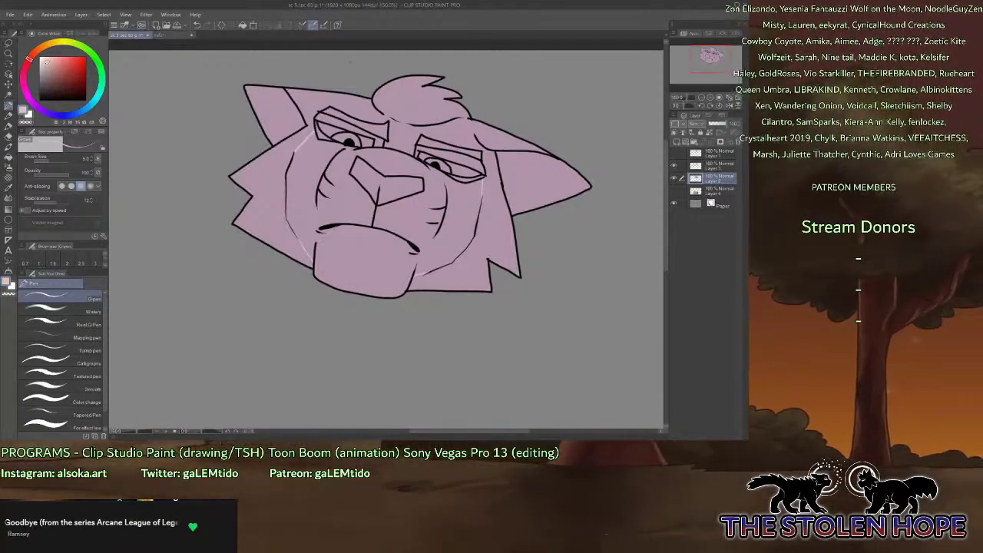
click(157, 35)
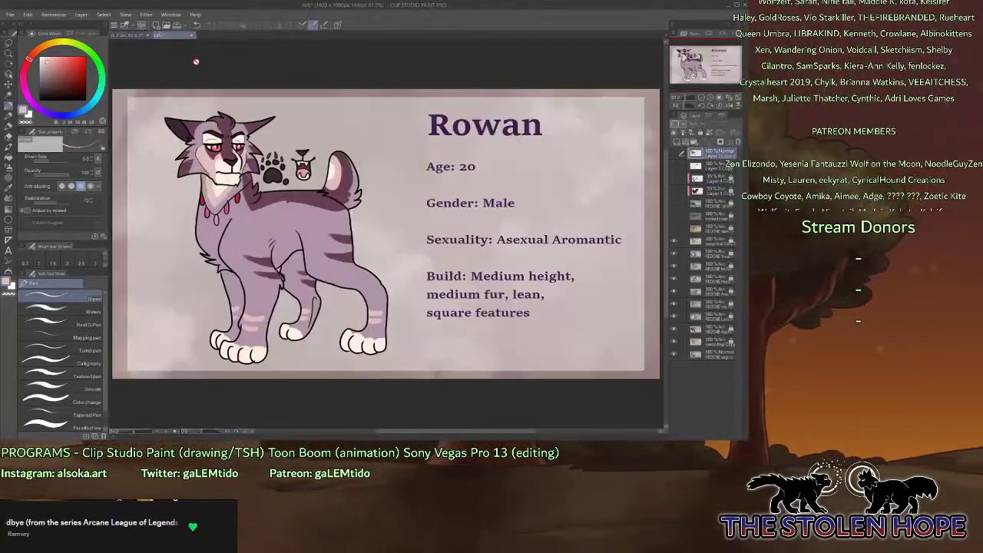
click(126, 35)
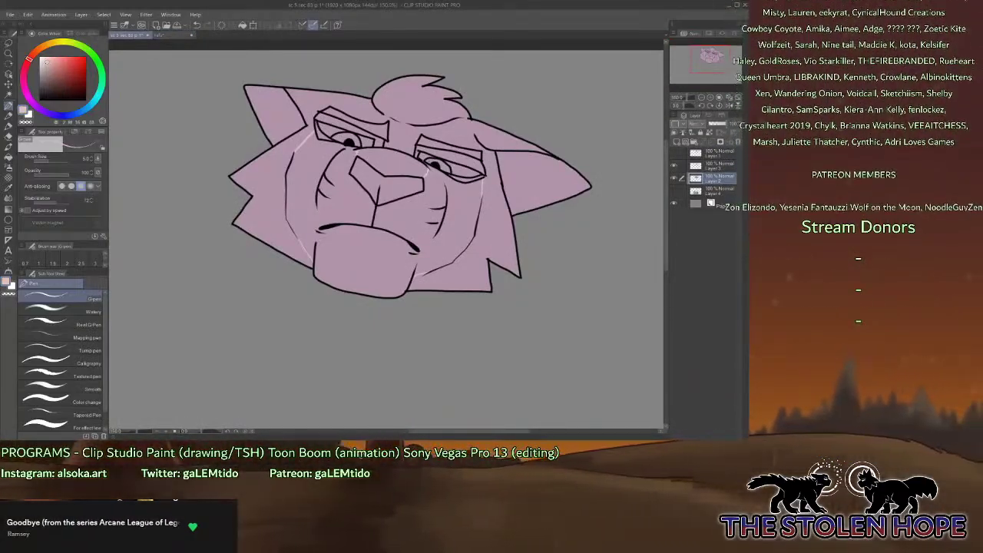
key(g)
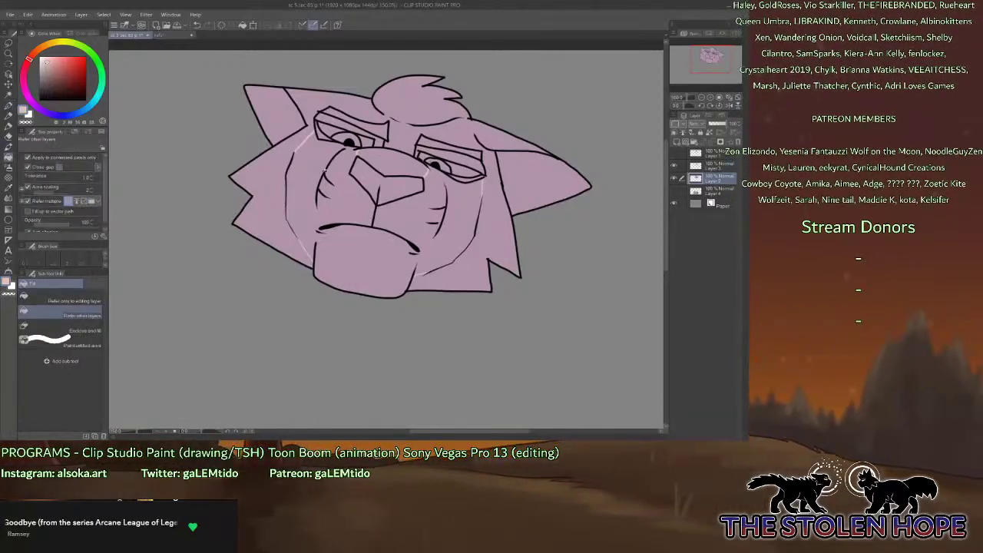
click(398, 196)
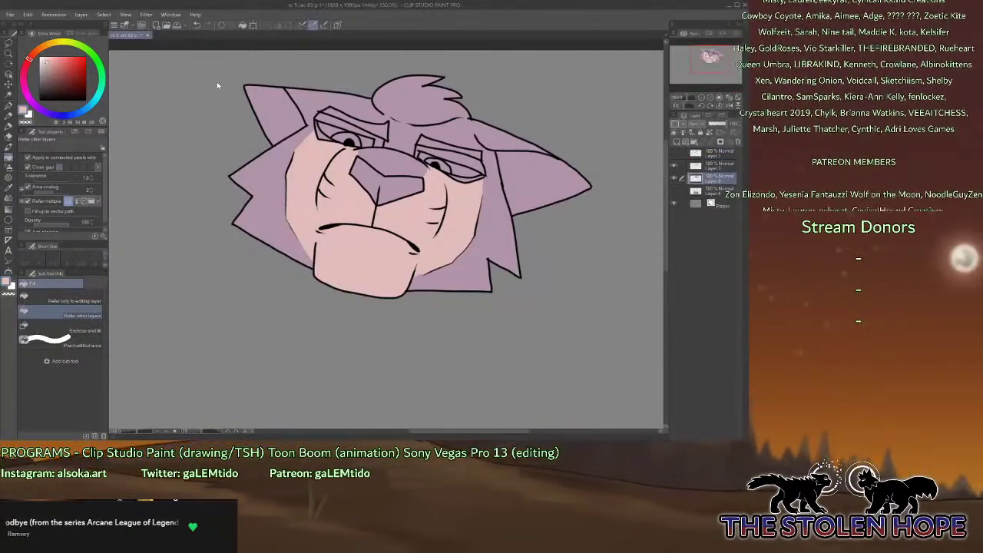
Sample cream from the reference, outline the muzzle area, and fill the chin, both muzzle halves and the shapes around the eyes.
key(ctrl+Tab)
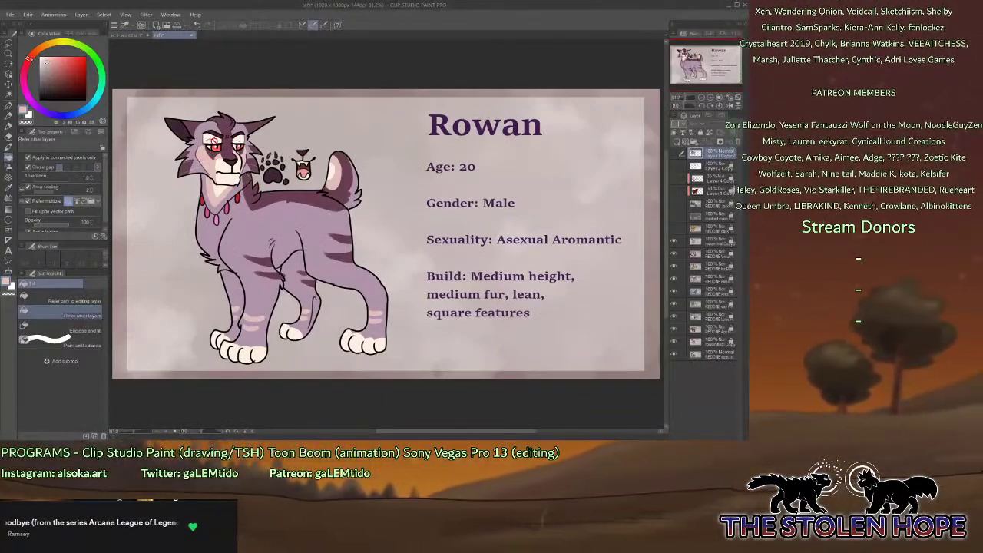
alt+click(223, 173)
click(127, 35)
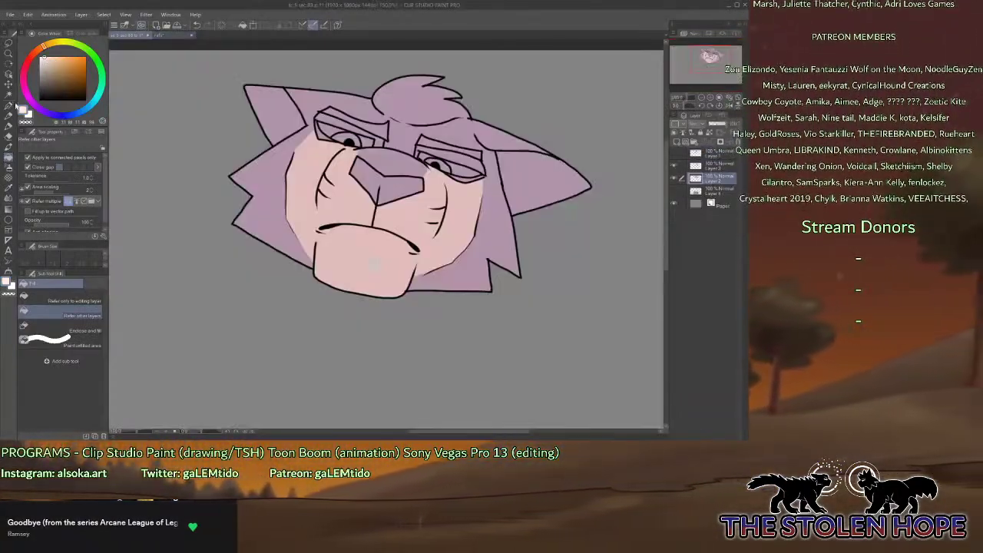
key(p)
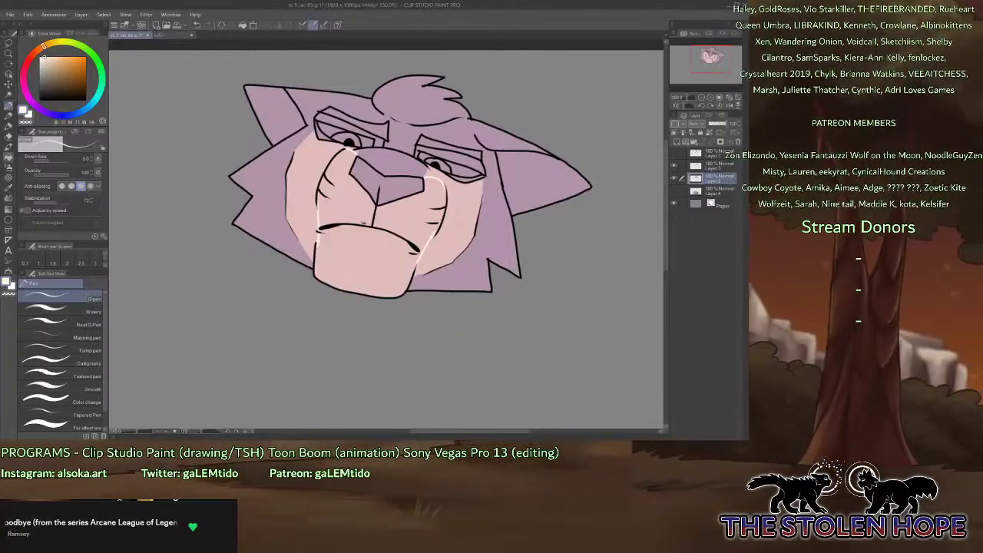
key(g)
click(381, 260)
click(411, 224)
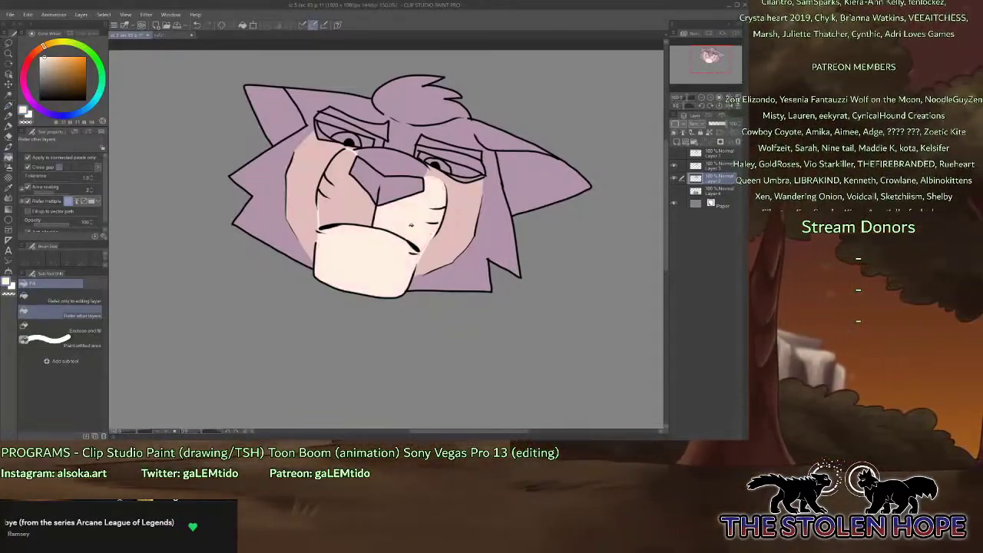
click(360, 207)
click(368, 135)
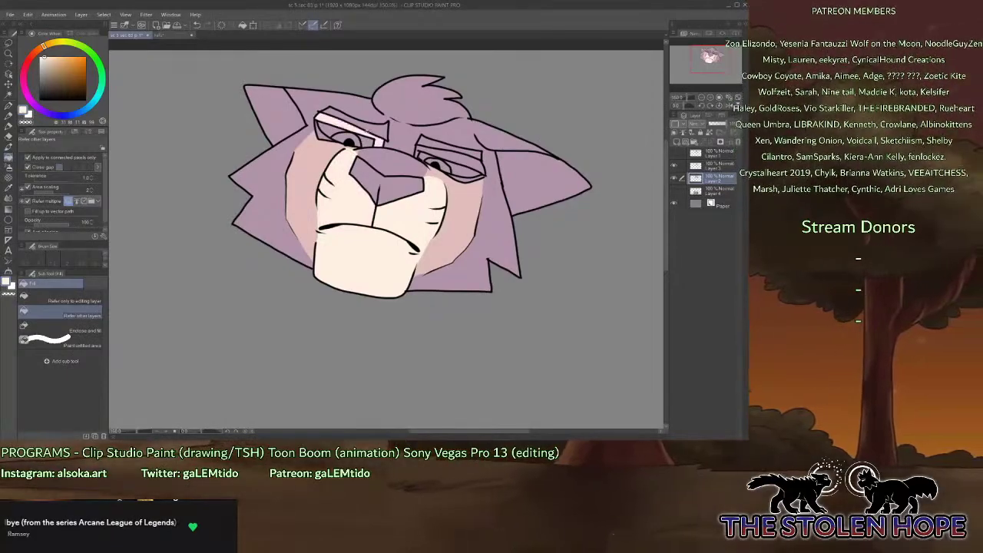
click(470, 176)
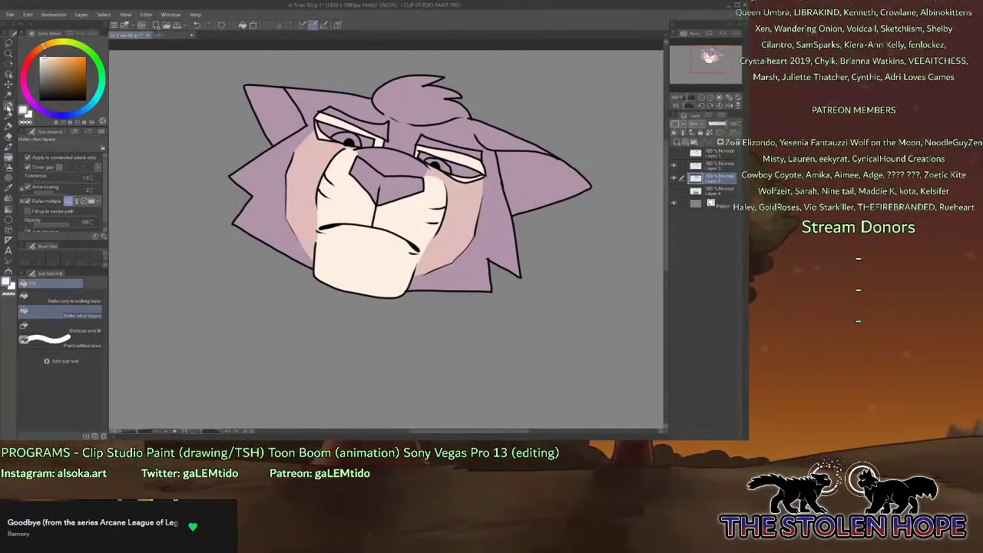
Sample the dark maroon from the reference and outline the markings on the cheek tufts, forehead and beneath the eyes.
click(8, 108)
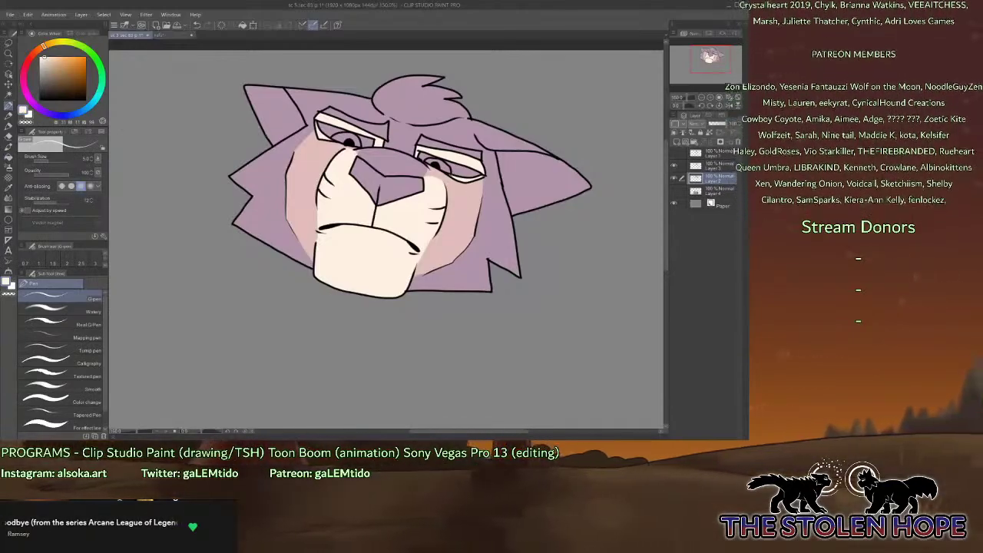
click(162, 35)
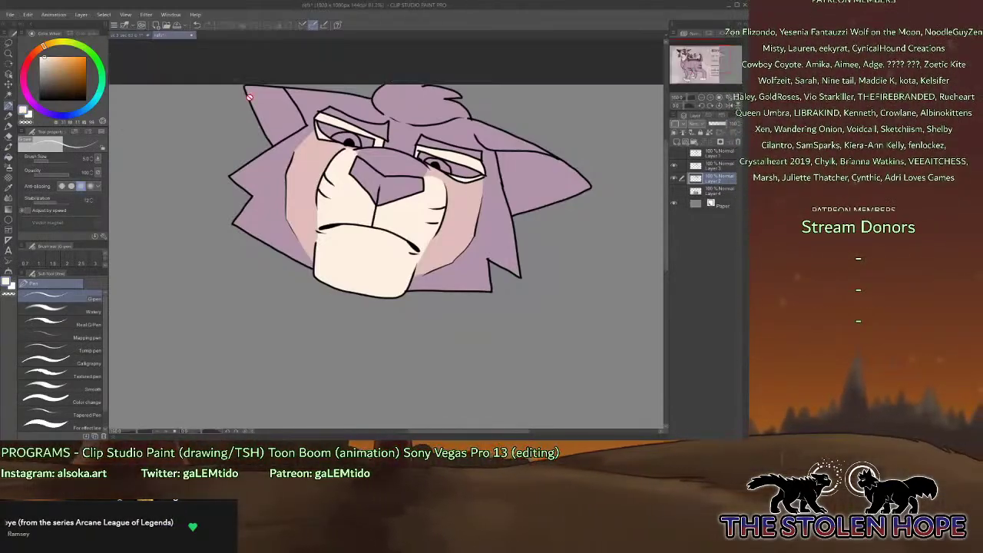
alt+click(229, 140)
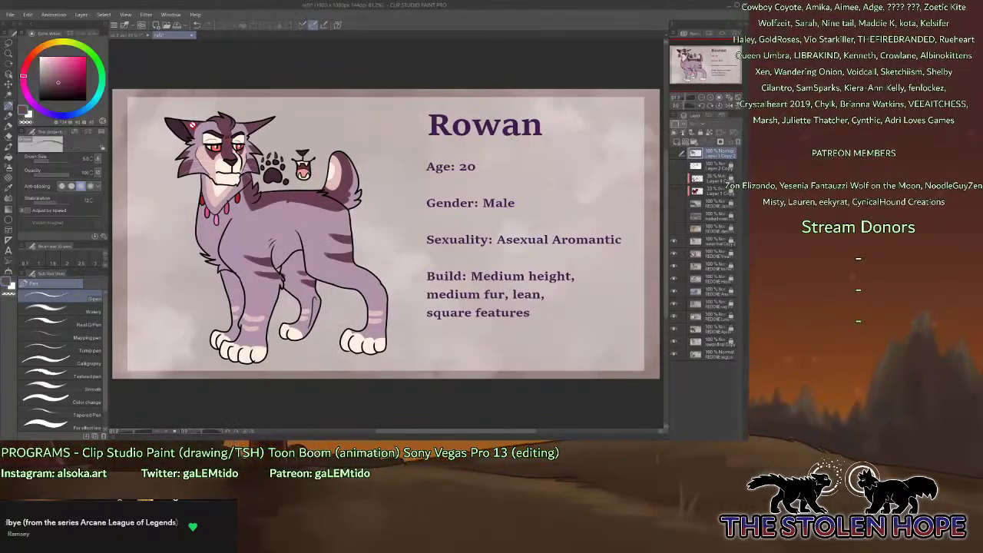
click(130, 36)
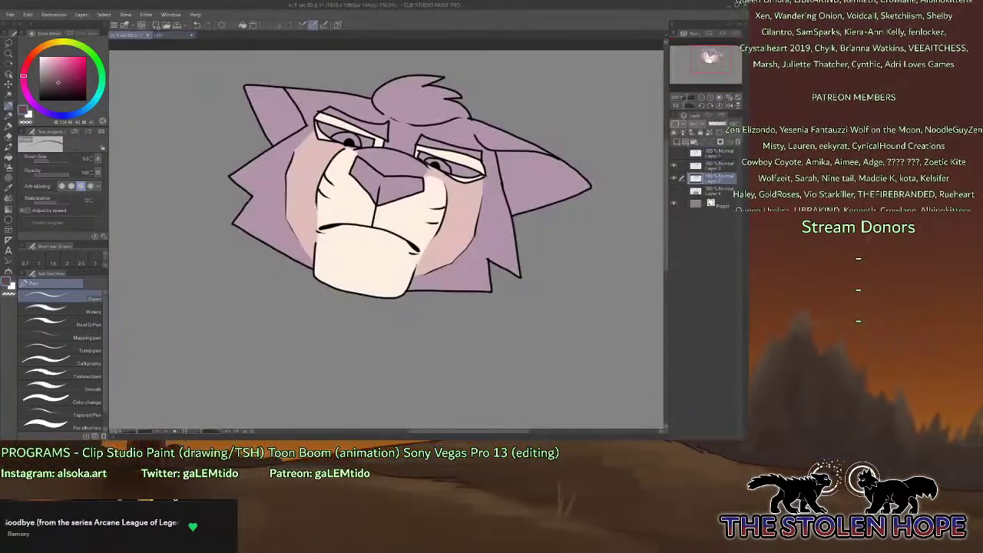
drag(253, 202, 258, 238)
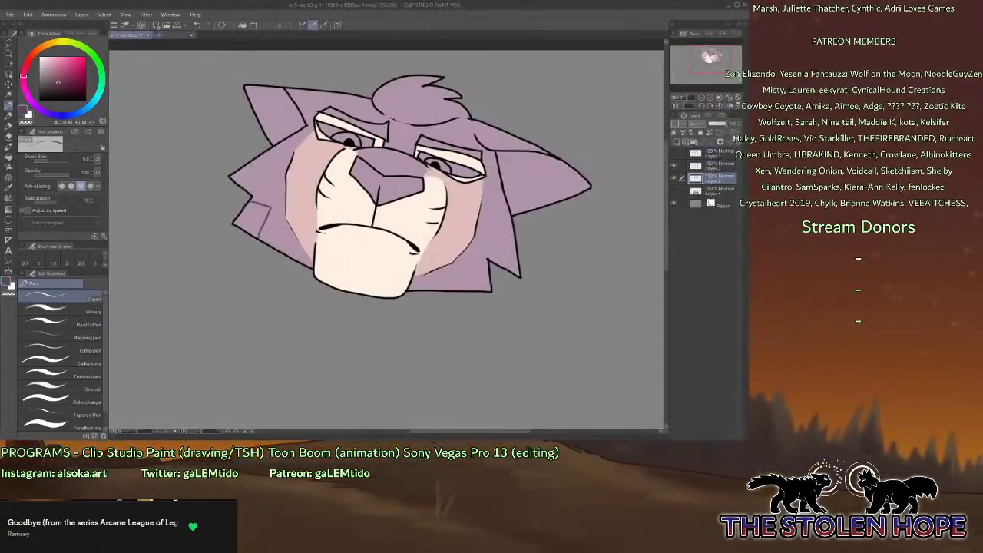
mouse_move(256, 163)
mouse_down()
mouse_move(273, 168)
mouse_move(251, 193)
mouse_up()
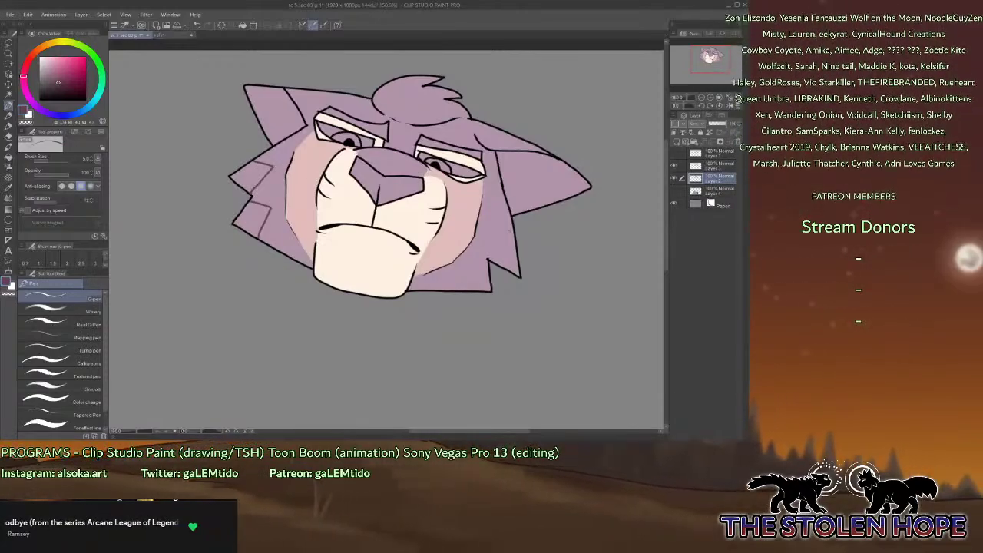
mouse_move(515, 225)
mouse_down()
mouse_move(495, 231)
mouse_move(497, 265)
mouse_move(458, 278)
mouse_move(461, 290)
mouse_up()
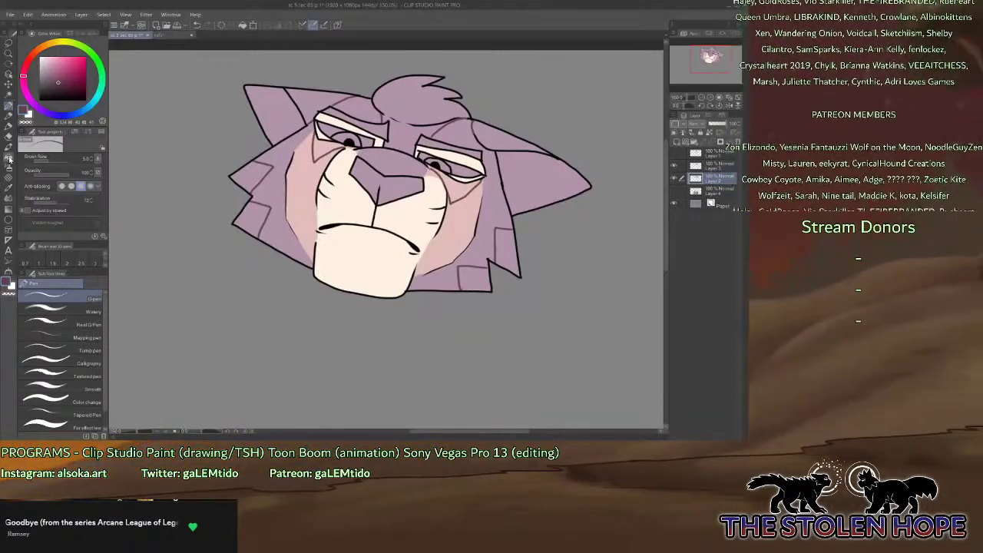
Fill the cheek tuft tips, ear bases, hair tuft, under-eye marks and nose bridge with dark maroon.
click(9, 158)
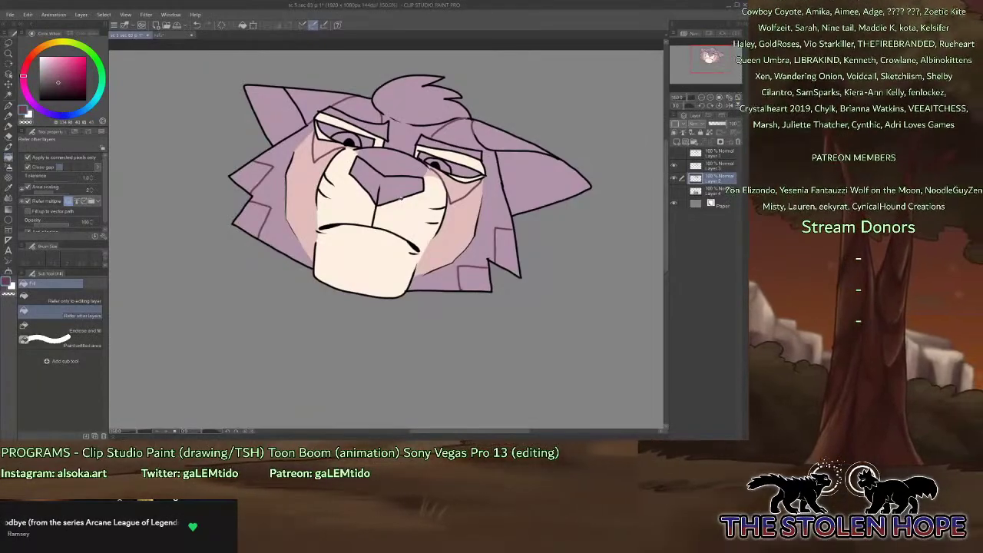
click(474, 278)
click(506, 245)
click(499, 135)
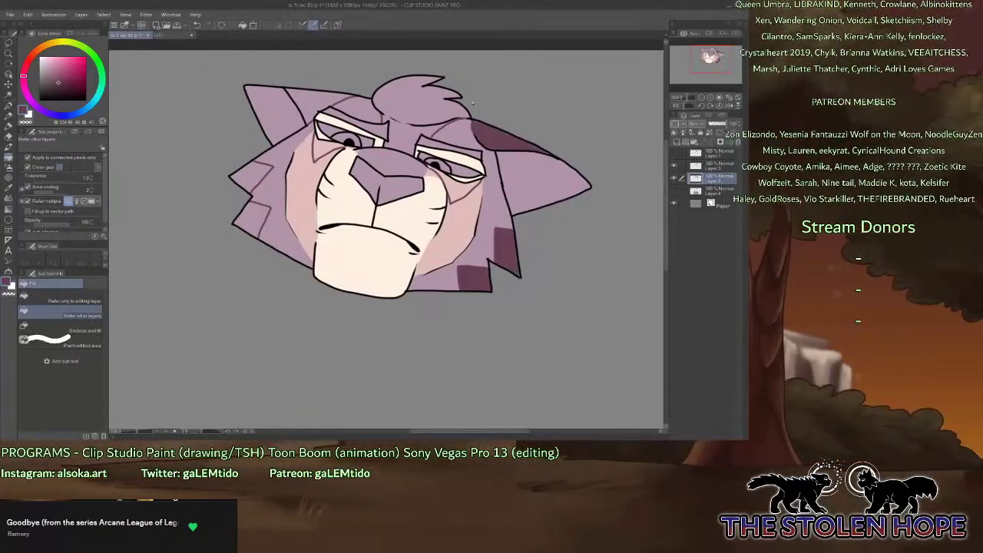
click(419, 103)
click(323, 98)
click(323, 143)
click(259, 193)
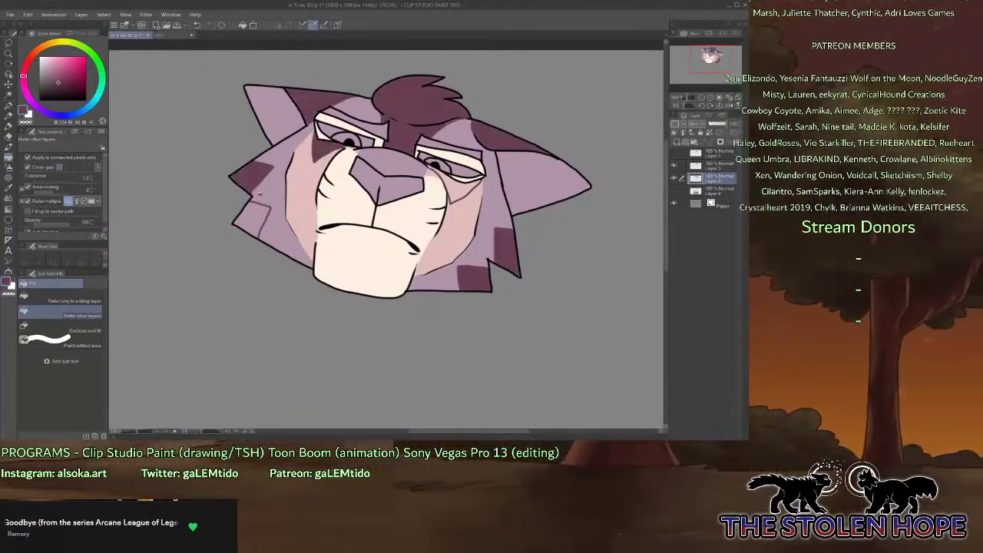
click(463, 185)
click(392, 159)
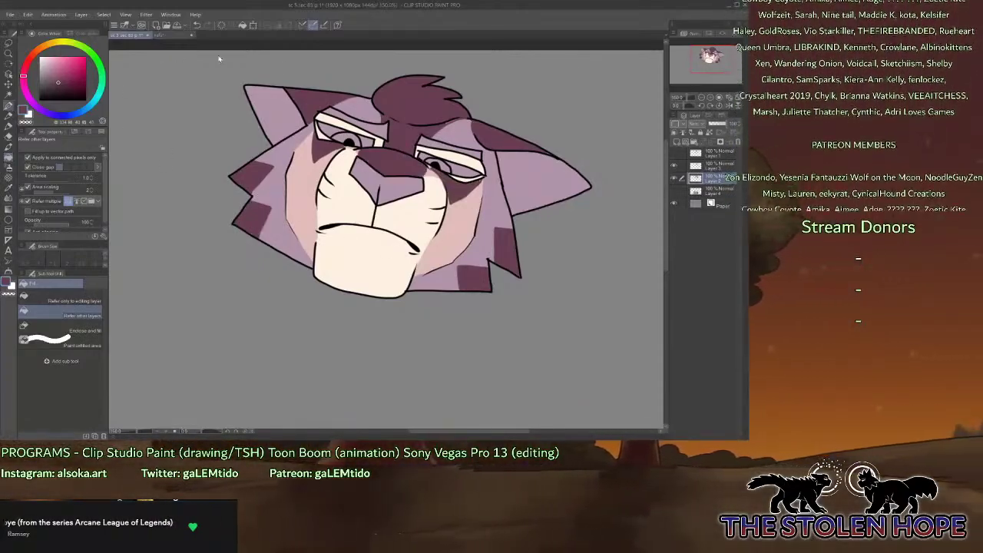
key(p)
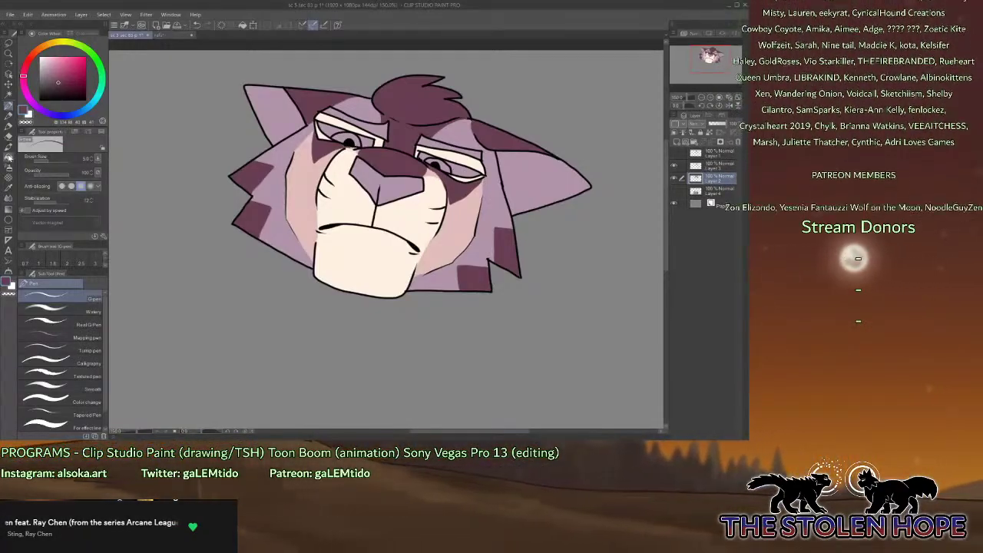
click(9, 157)
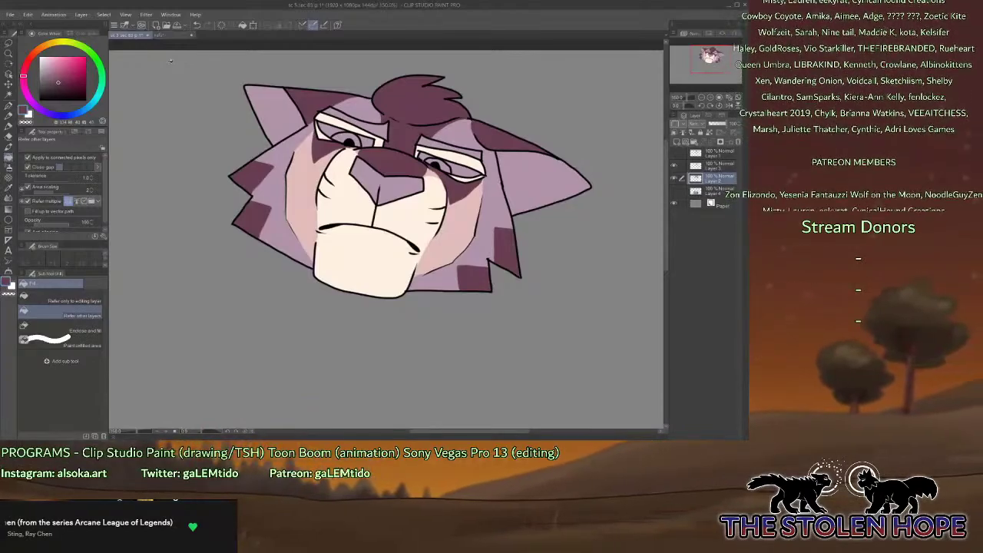
Sample the darkest purple from the reference and fill the inner ears, eyebrows and nose of the head.
click(176, 35)
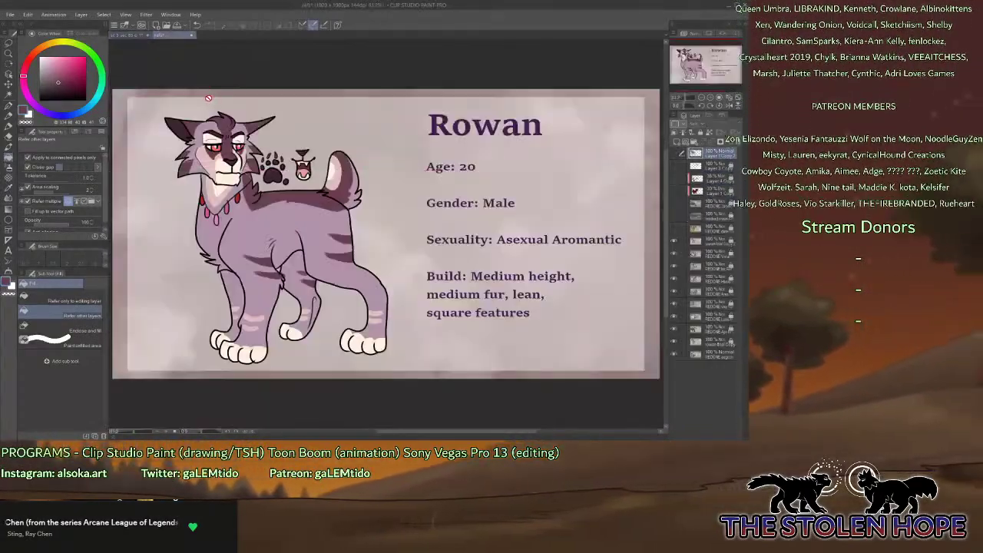
key(ctrl+Tab)
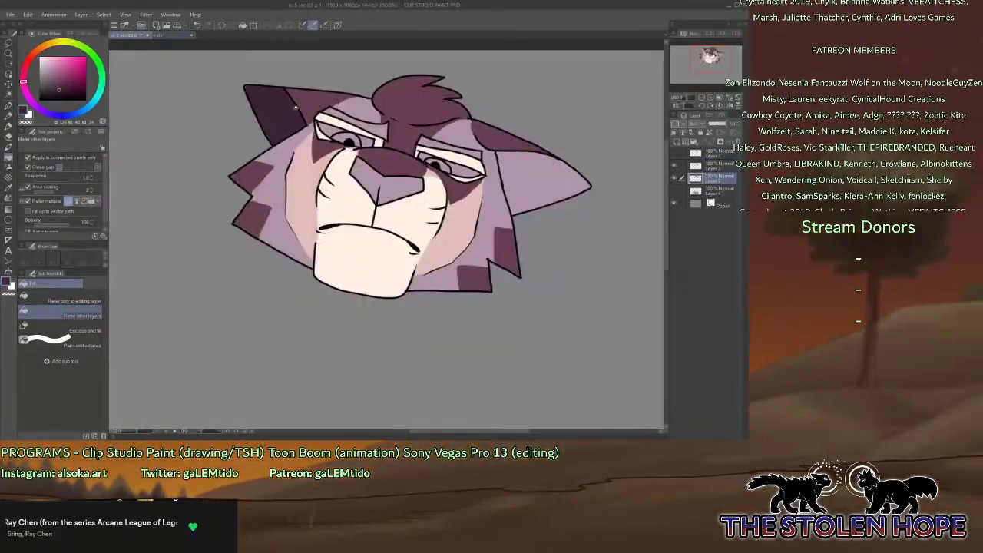
click(390, 185)
click(530, 181)
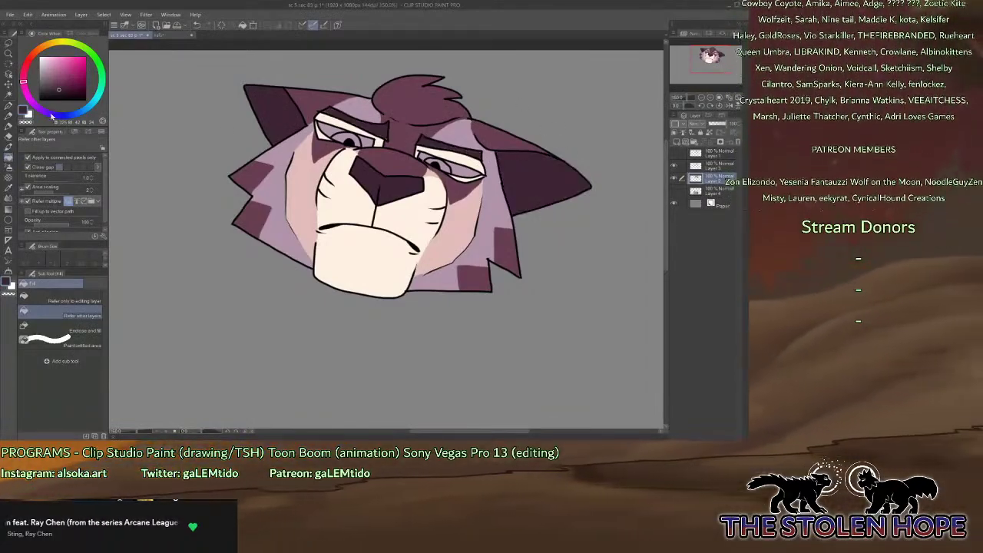
Sample the pale cream eye-white colour from the enlarged reference head and fill the whites of both eyes with it.
key(p)
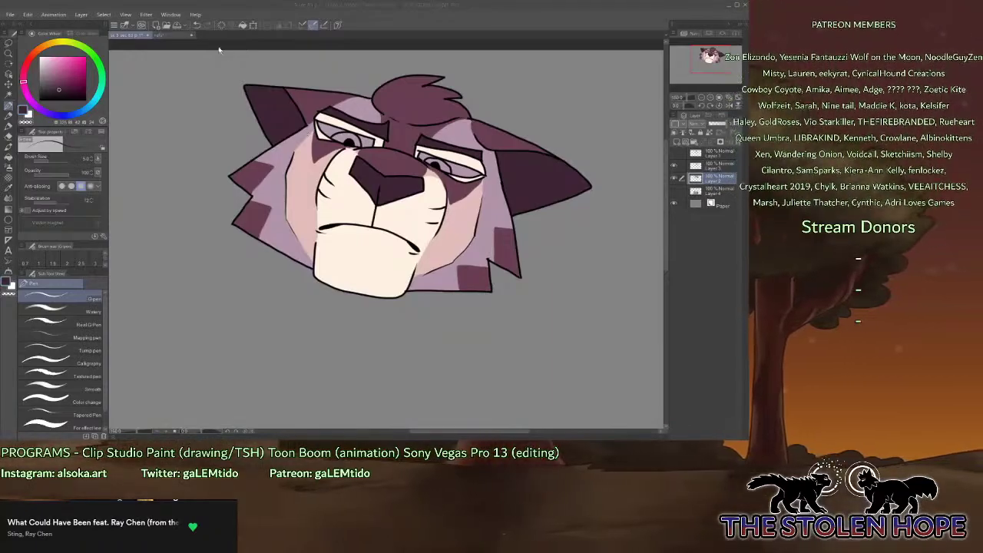
click(161, 36)
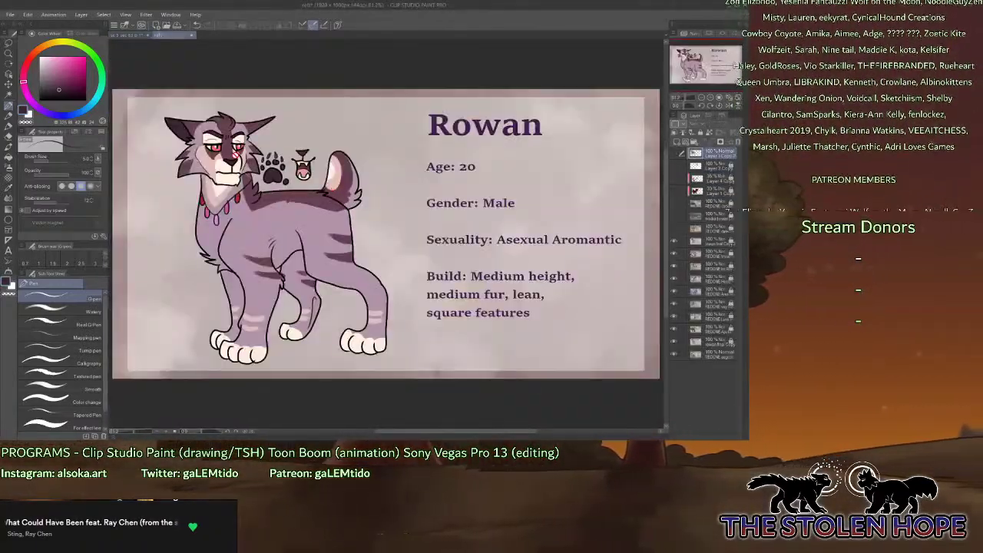
click(710, 98)
click(710, 97)
click(710, 98)
drag(700, 62, 684, 57)
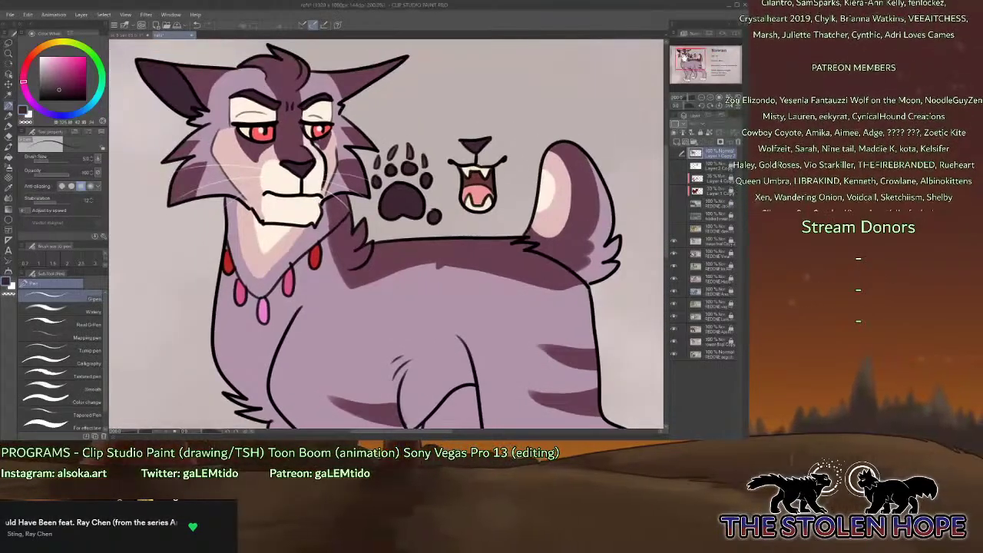
click(127, 36)
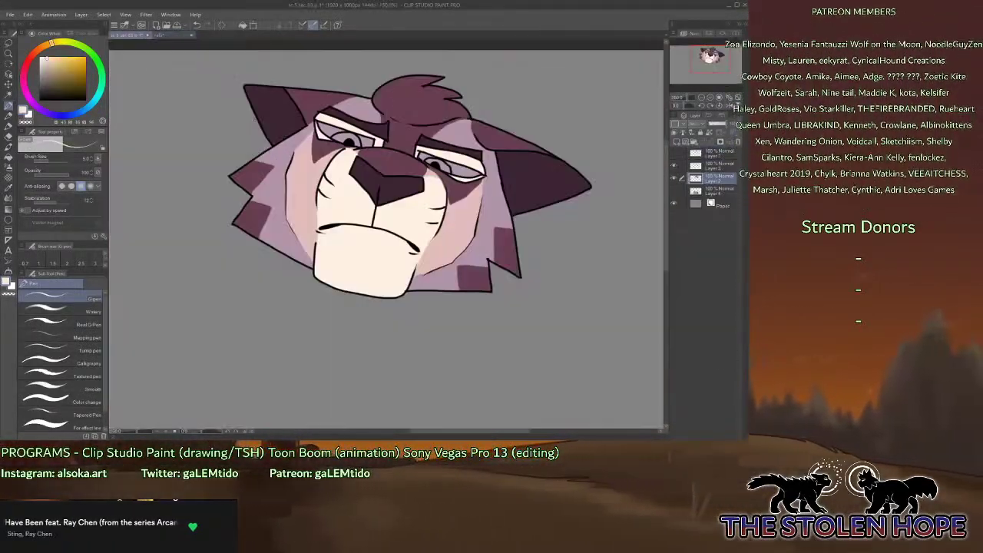
key(g)
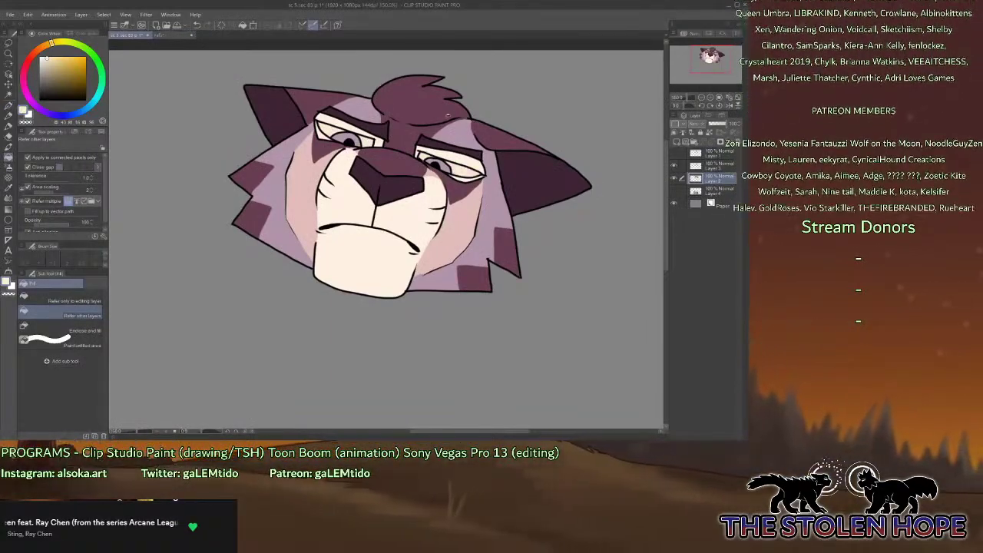
Paint cream and darker beige swatches beside the reference head and shade the upper eye whites of the drawn head with the beige.
key(p)
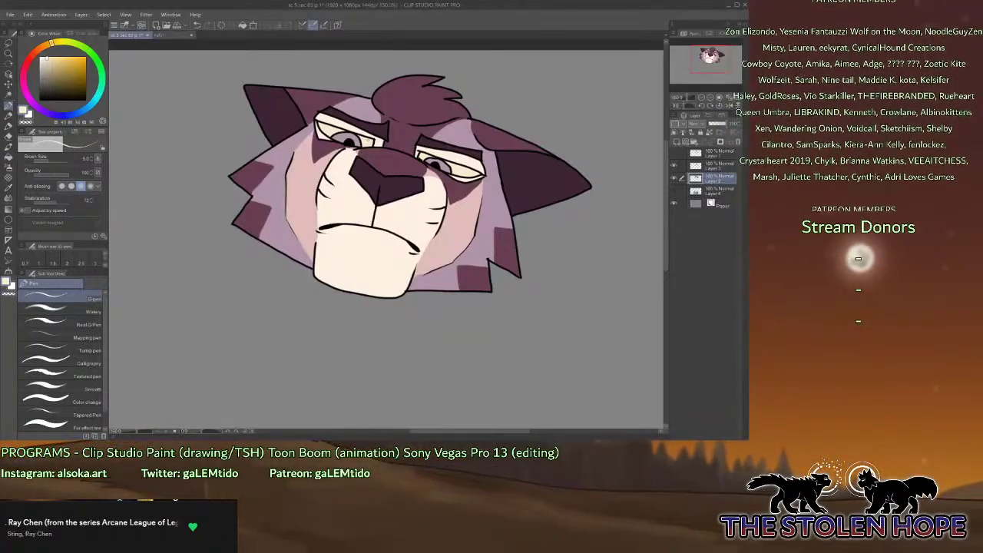
key(ctrl+Tab)
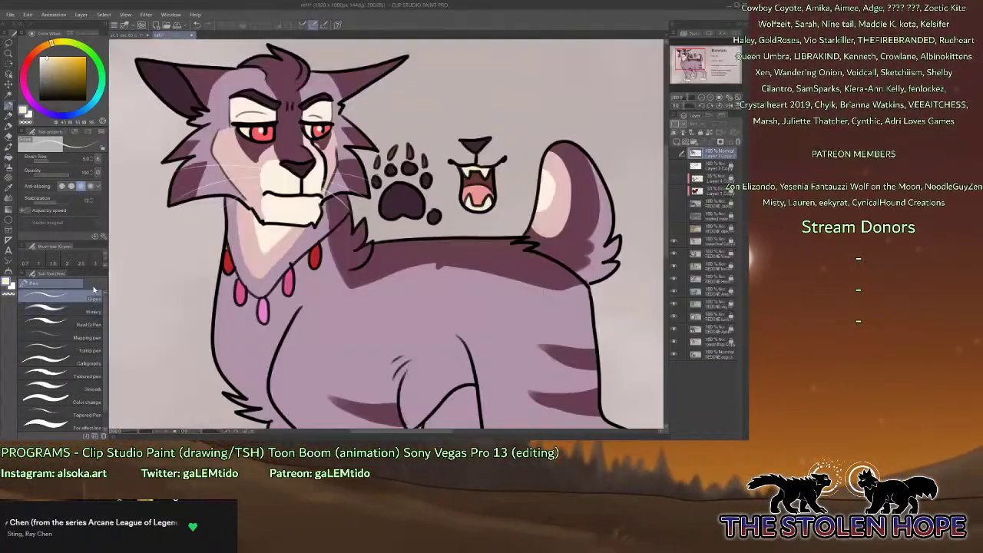
key(p)
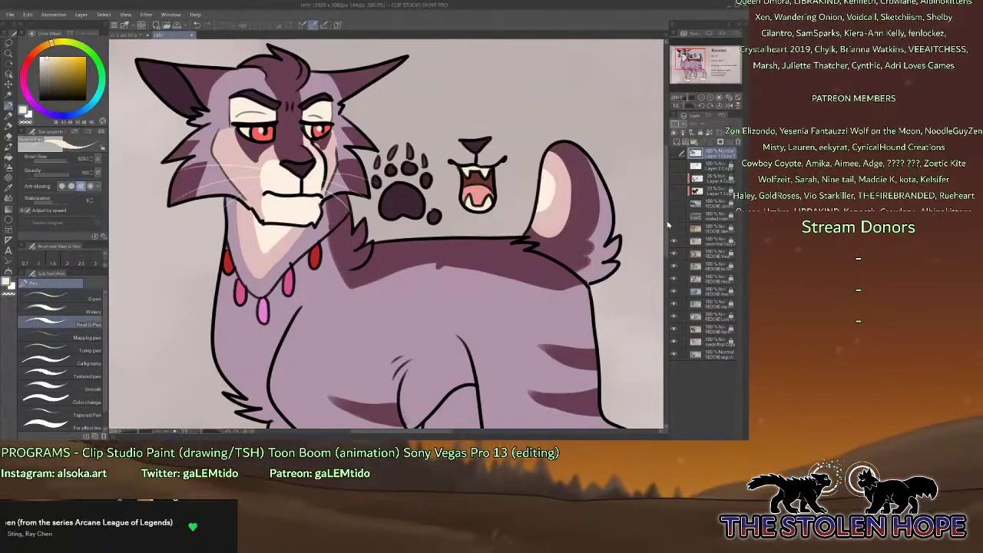
click(709, 242)
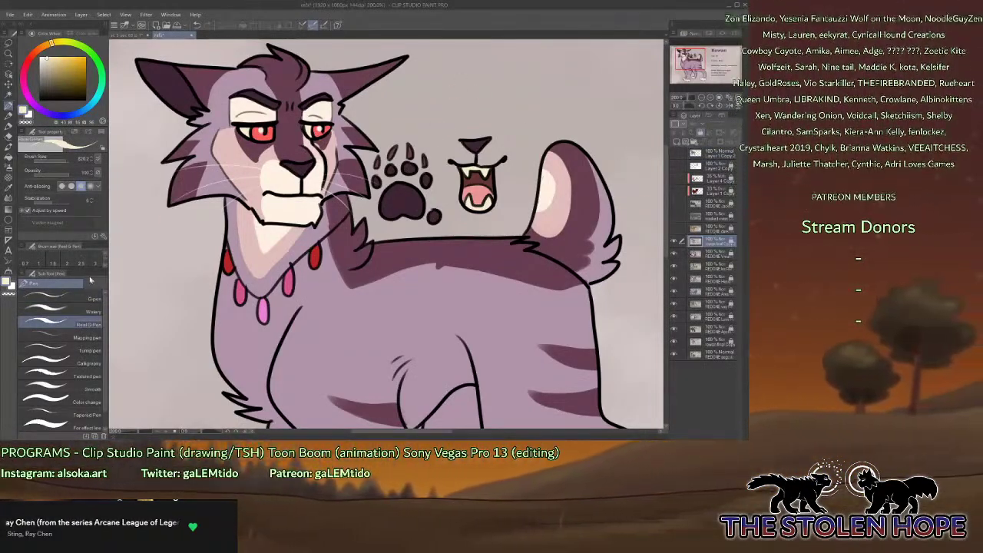
click(70, 296)
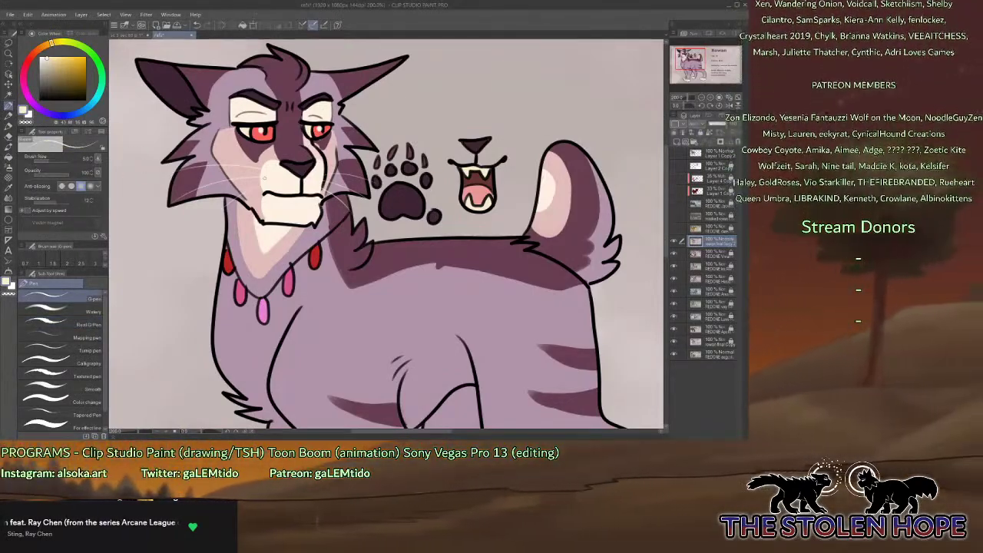
key(bracketright)
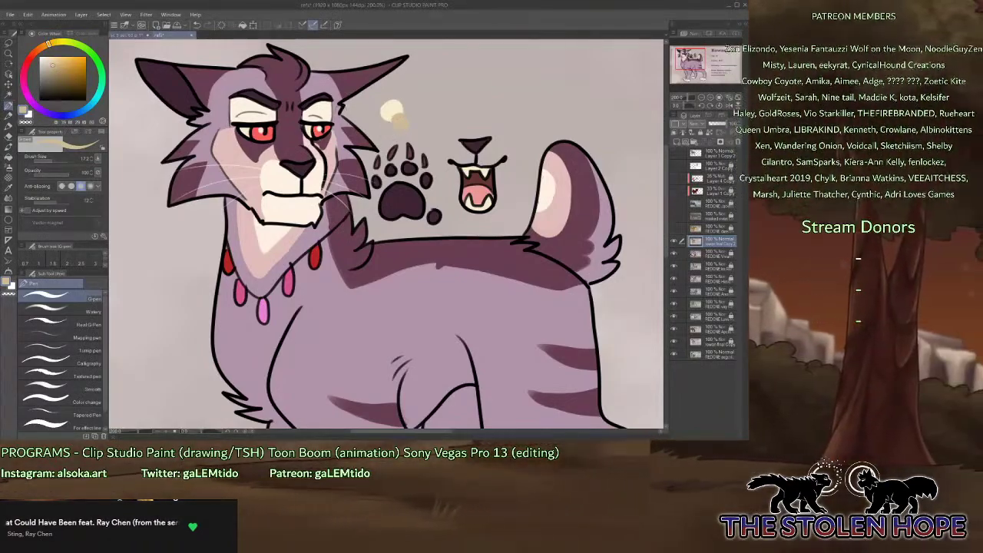
click(129, 35)
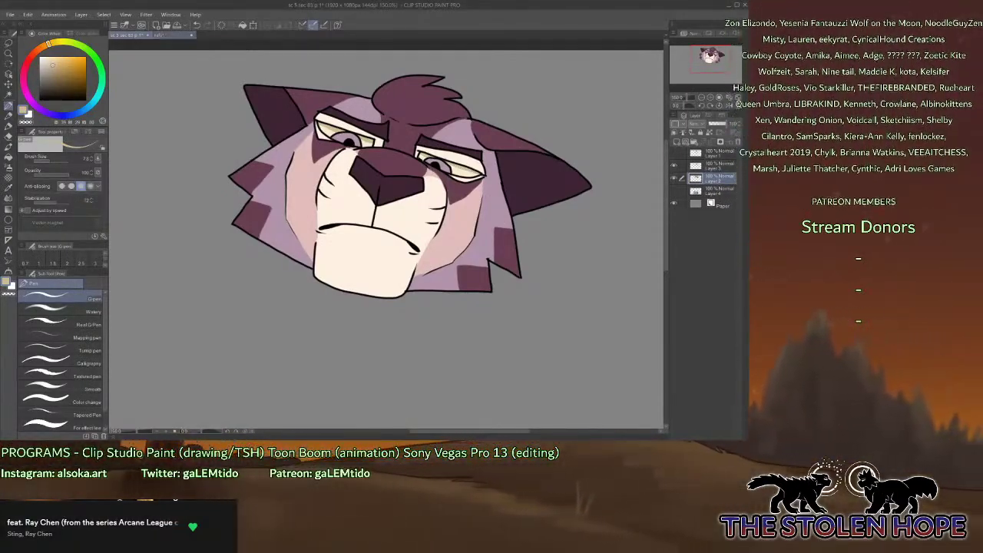
Sample the red iris colour from the reference and fill both irises of the head with it.
click(165, 36)
alt+click(262, 133)
click(130, 35)
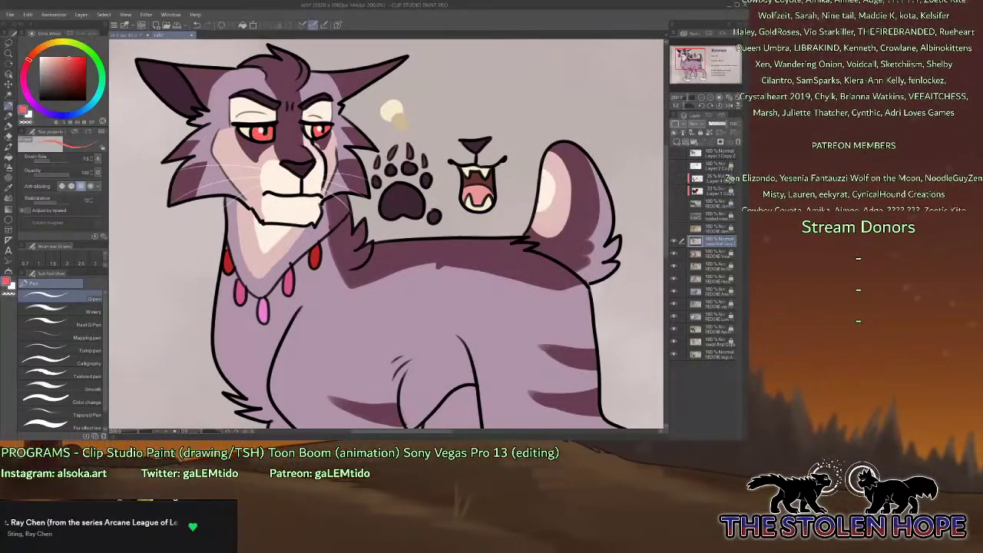
click(9, 158)
click(348, 140)
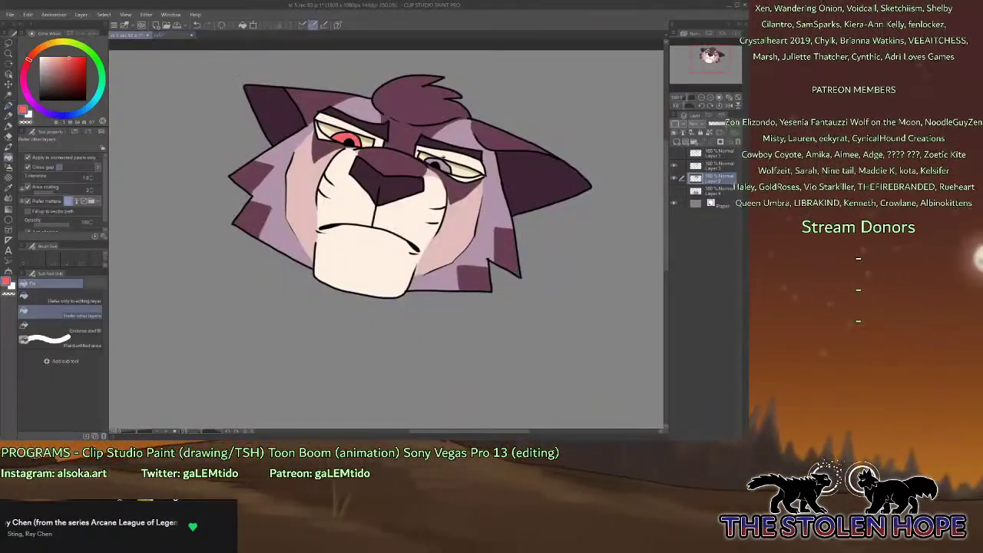
click(438, 164)
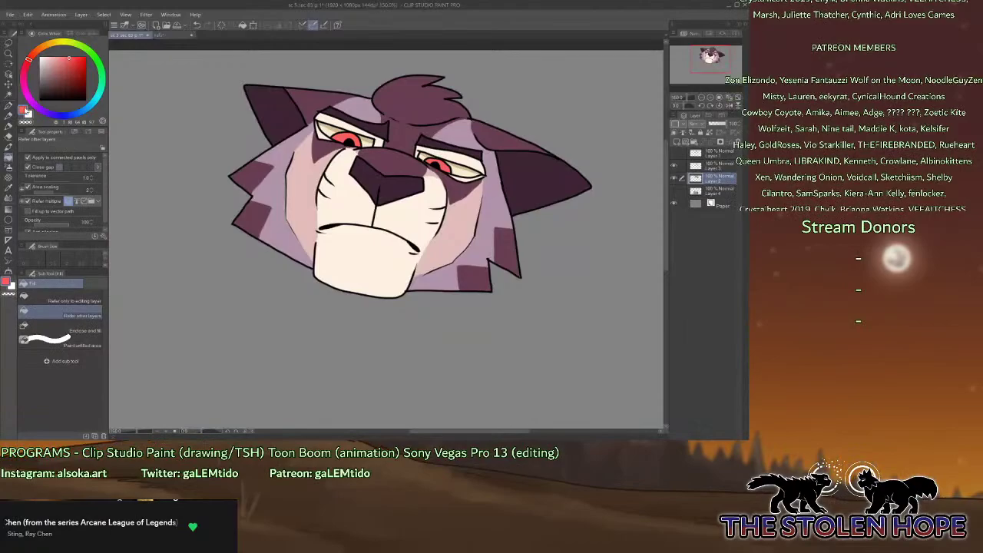
Shade the upper irises with a darker red and paint dark red and bright red swatches beside the beige ones on the reference.
key(p)
click(73, 73)
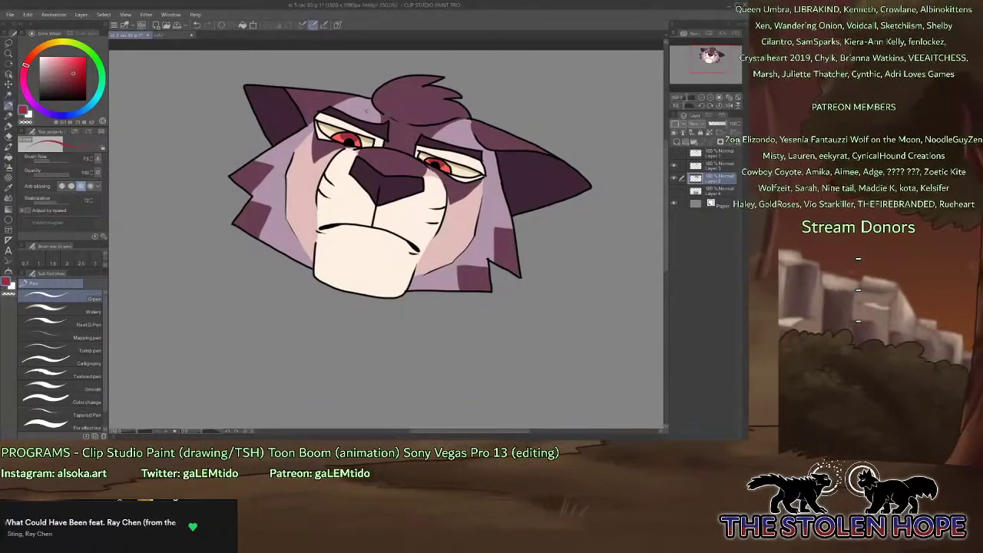
click(170, 36)
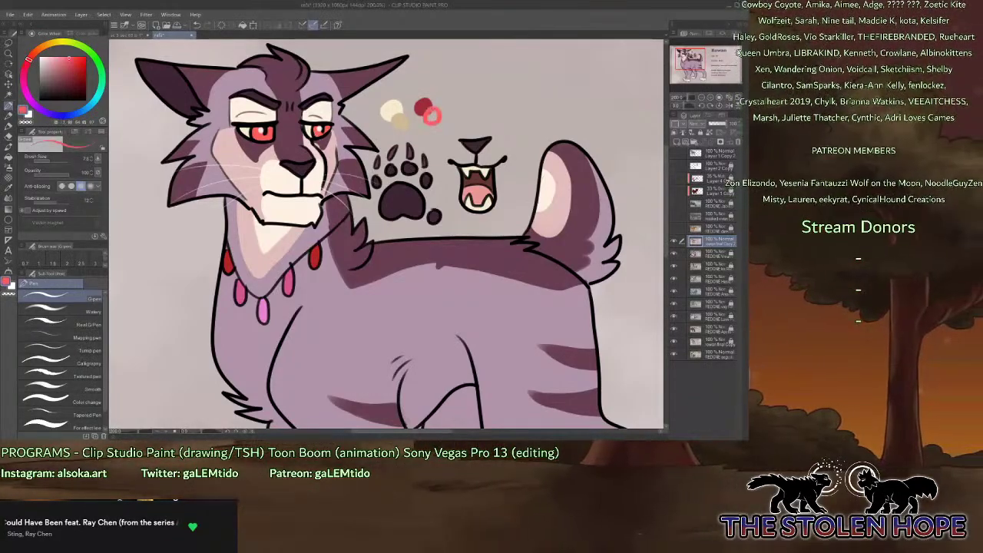
click(432, 115)
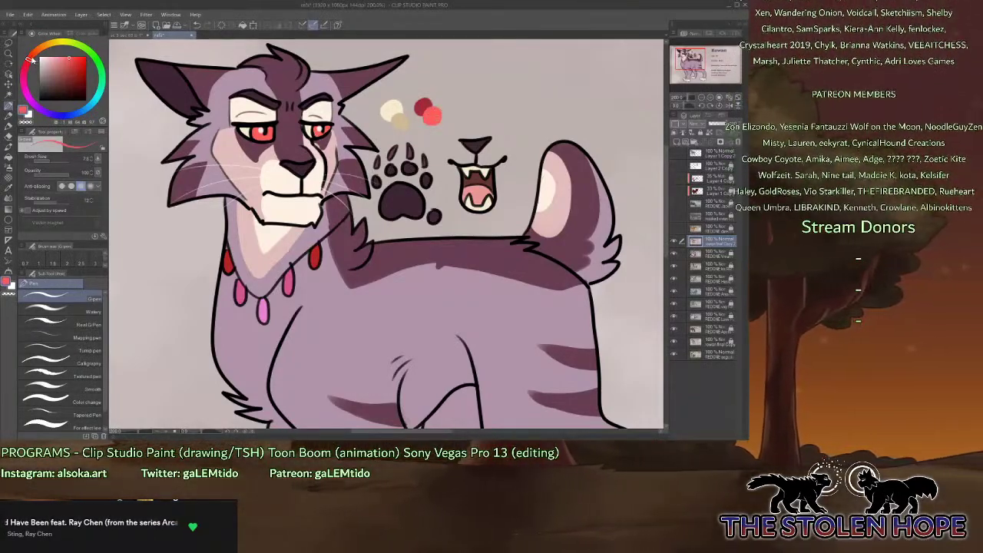
Mix a light salmon, add its swatch to the reference, and highlight the irises with salmon and white glints.
click(33, 53)
click(58, 58)
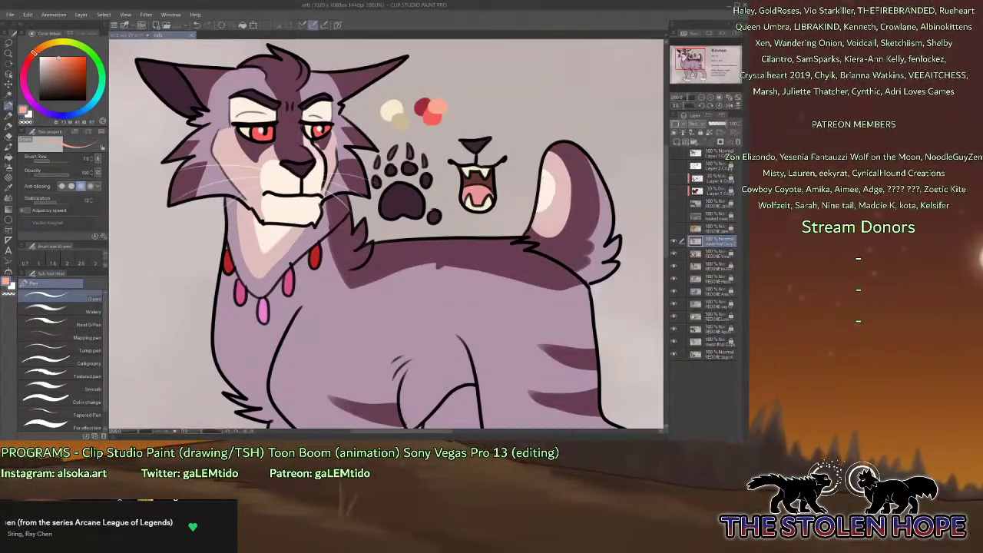
click(136, 35)
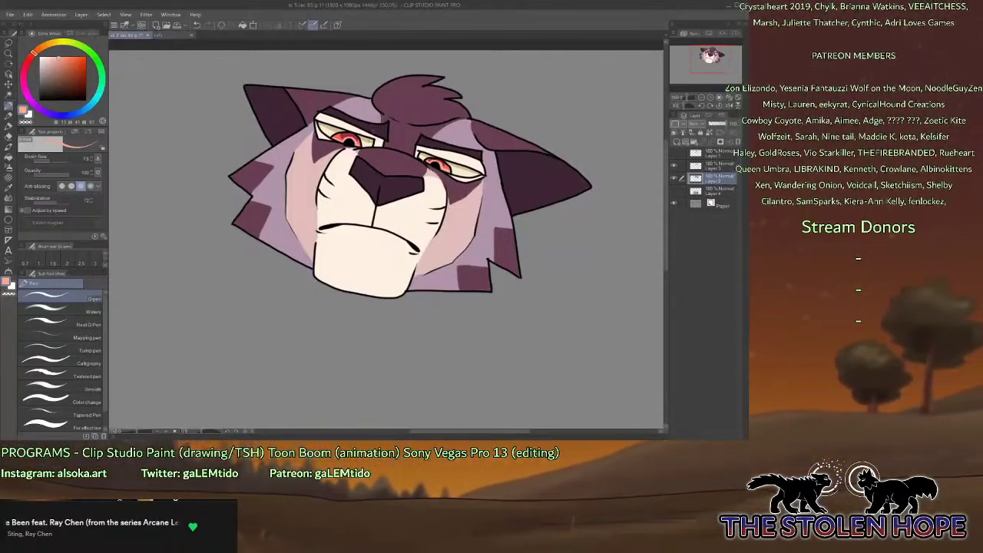
key(x)
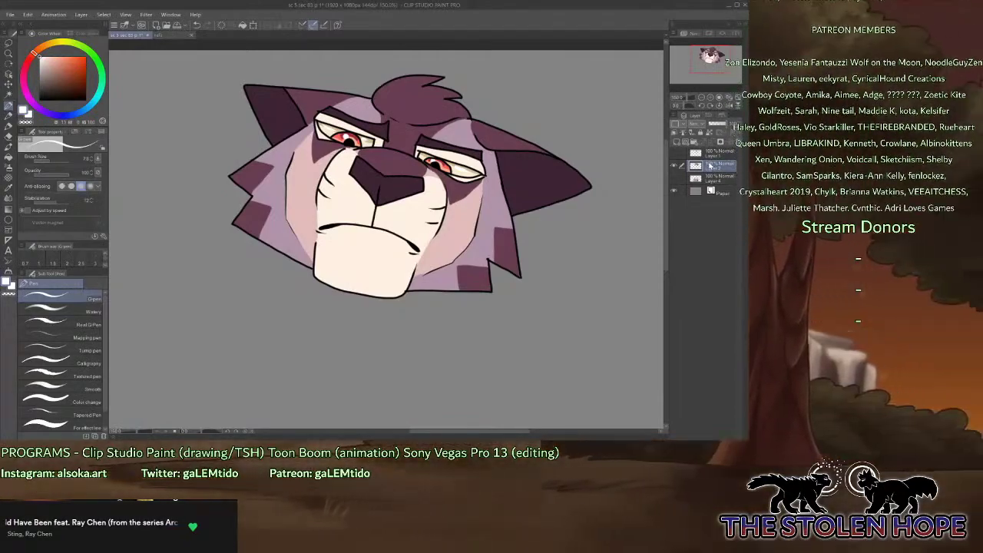
Show the body layer and check the finished head against the whole character.
click(675, 178)
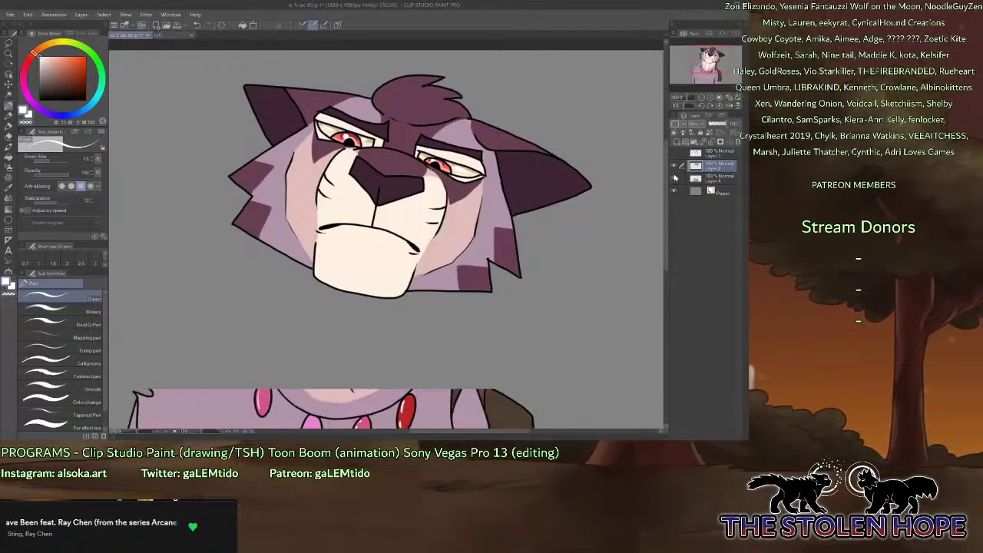
click(701, 97)
click(701, 98)
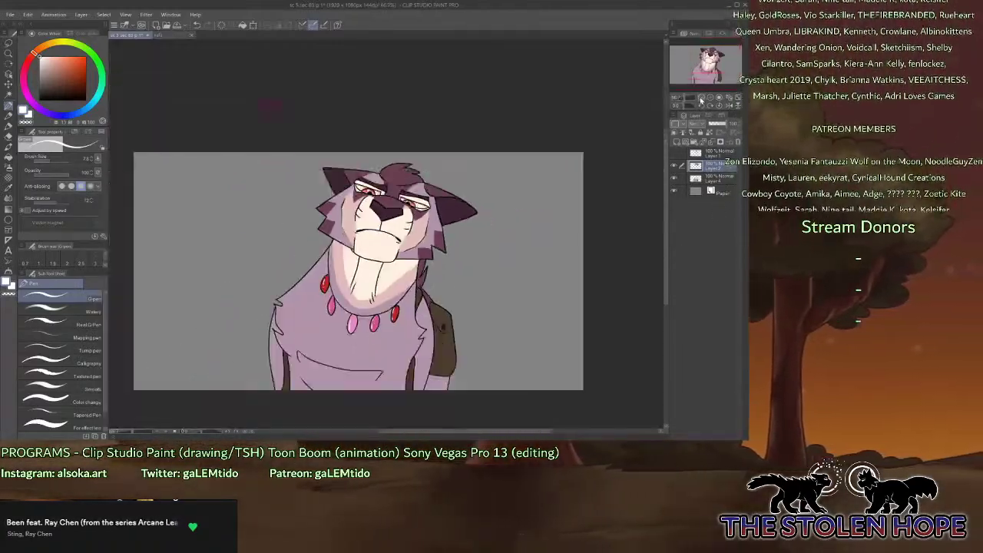
drag(716, 69, 716, 75)
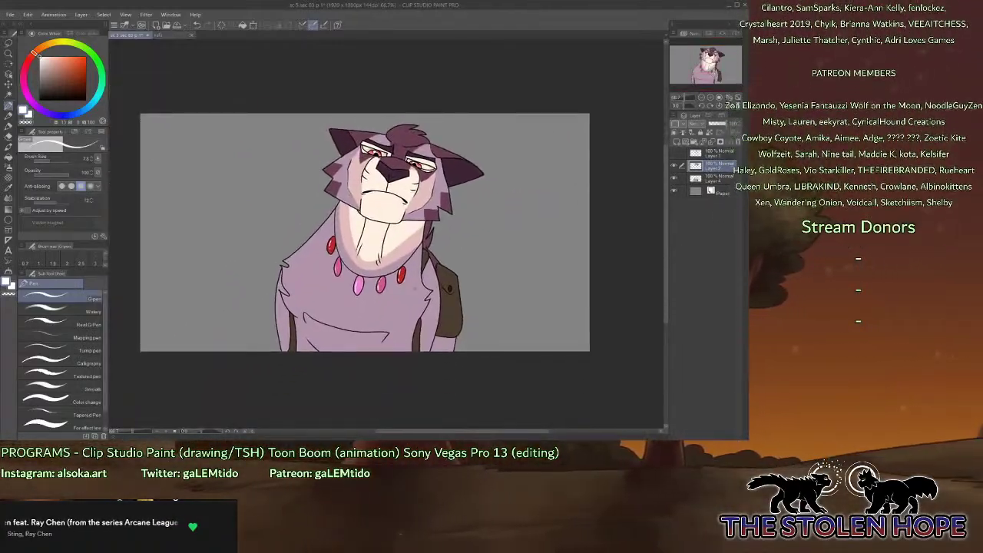
Hide the body and finished head, show the snarling head's line art and add an empty colour layer beneath it.
click(674, 178)
click(675, 166)
click(674, 153)
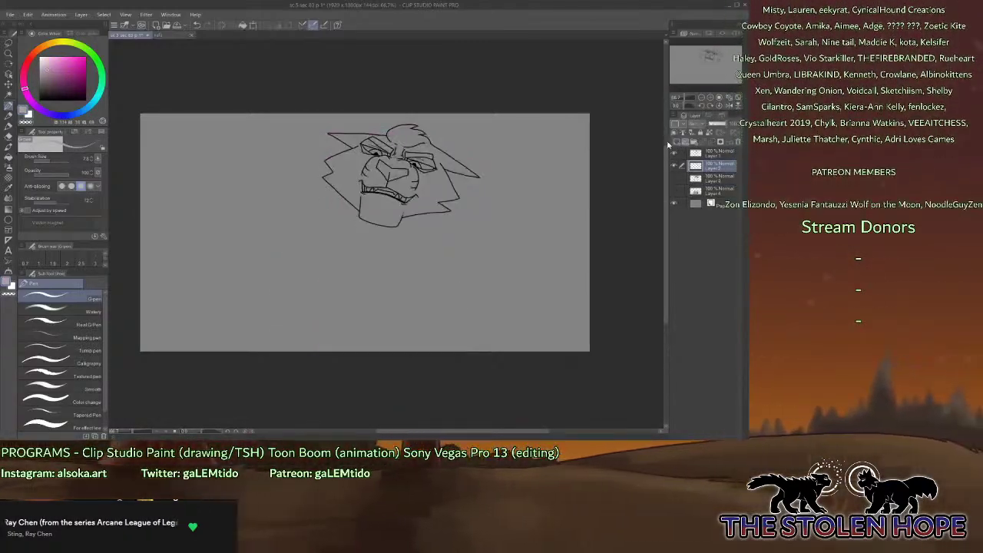
Select the snarling head's silhouette by inverting a selection of the background, and paint it mauve with a large Real G-Pen brush.
click(9, 94)
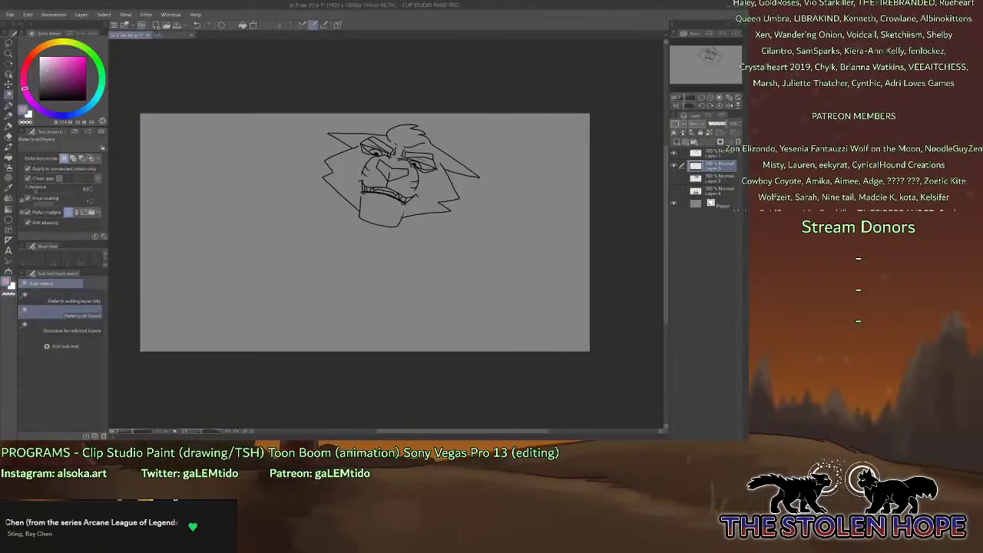
click(284, 292)
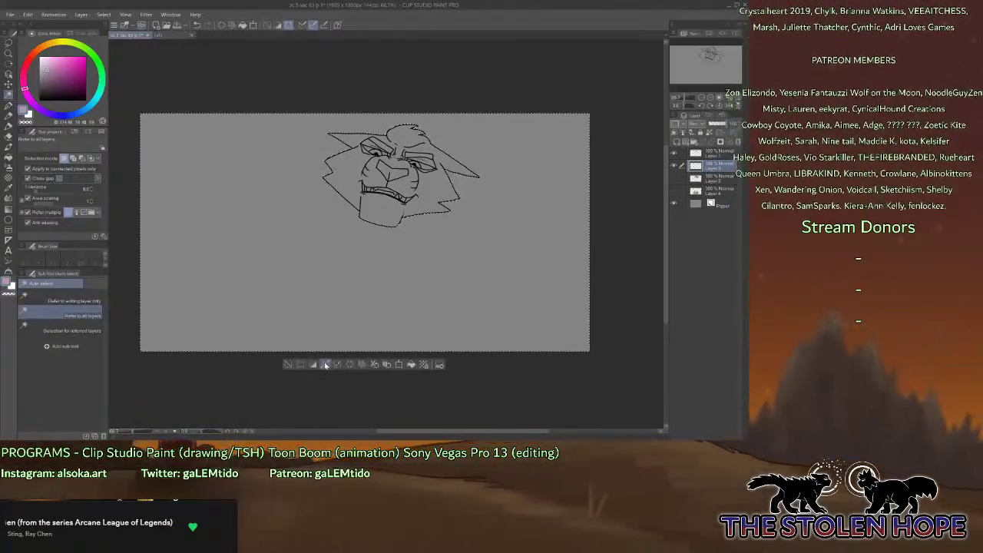
click(316, 364)
click(9, 106)
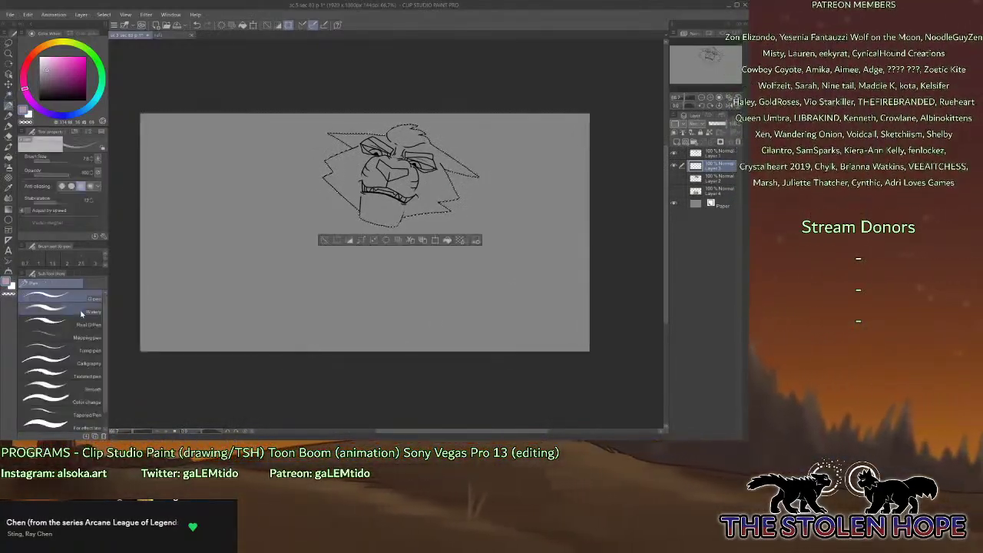
click(82, 322)
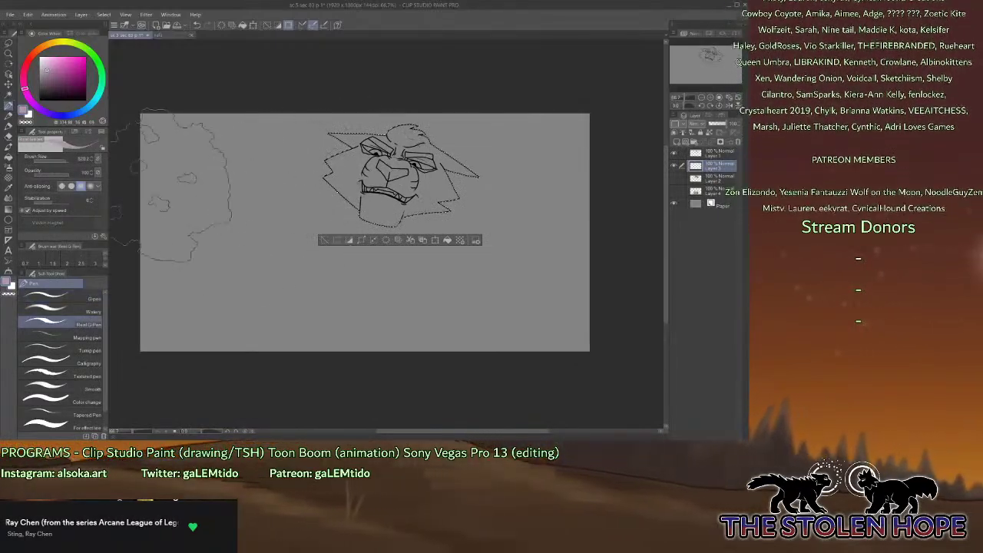
drag(66, 161, 62, 163)
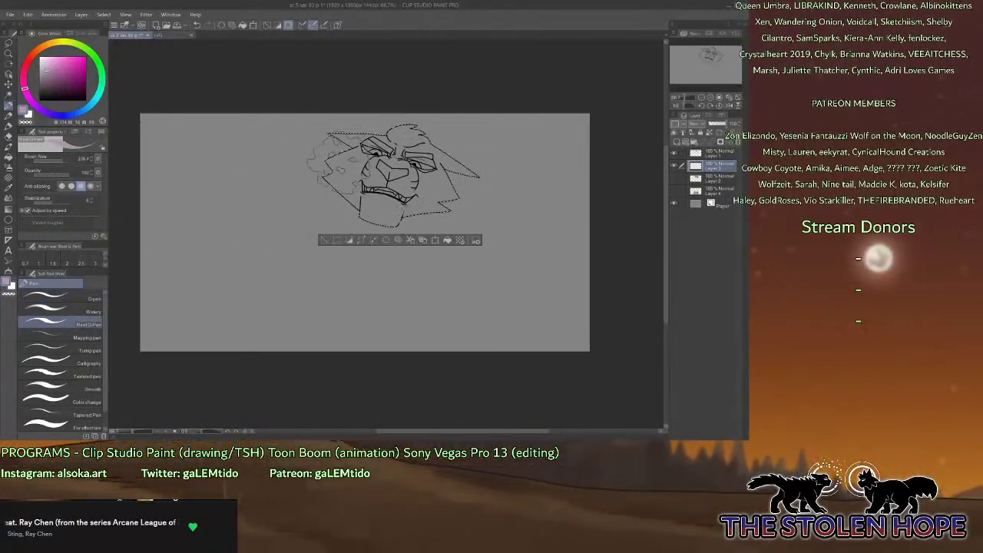
drag(349, 158, 385, 226)
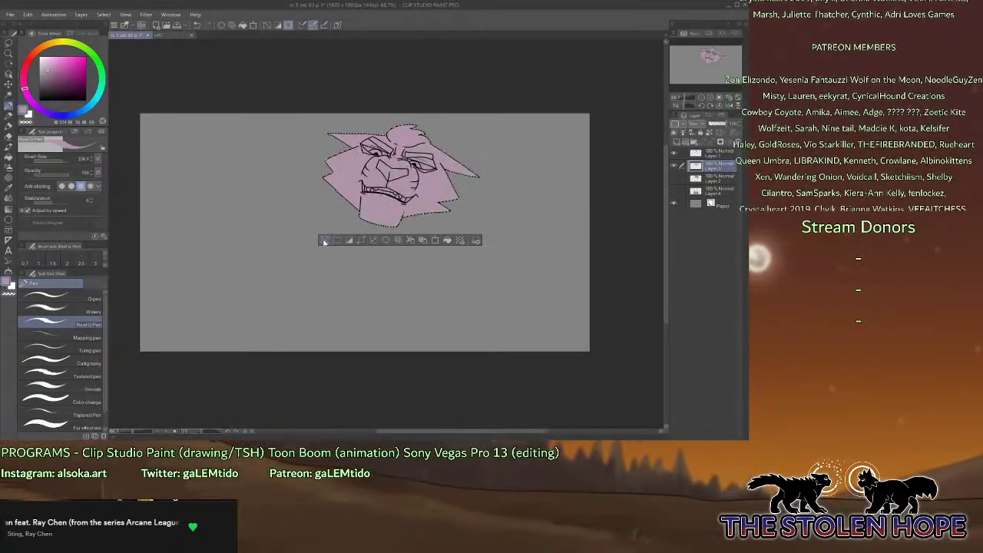
key(ctrl+d)
click(69, 295)
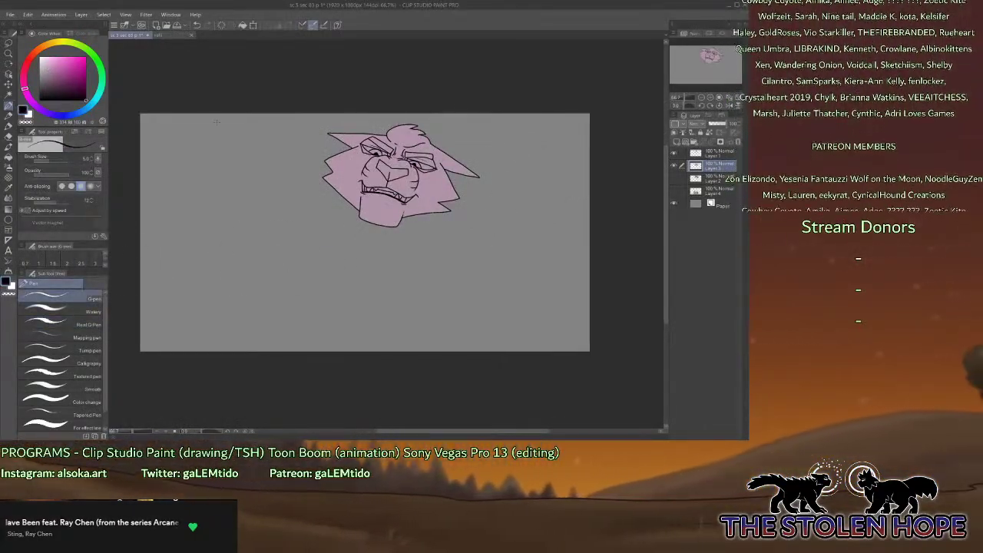
Draw the cheek contour lines on both sides of the snarling head's line art and make its colour layer active.
scroll(493, 114, up, 4)
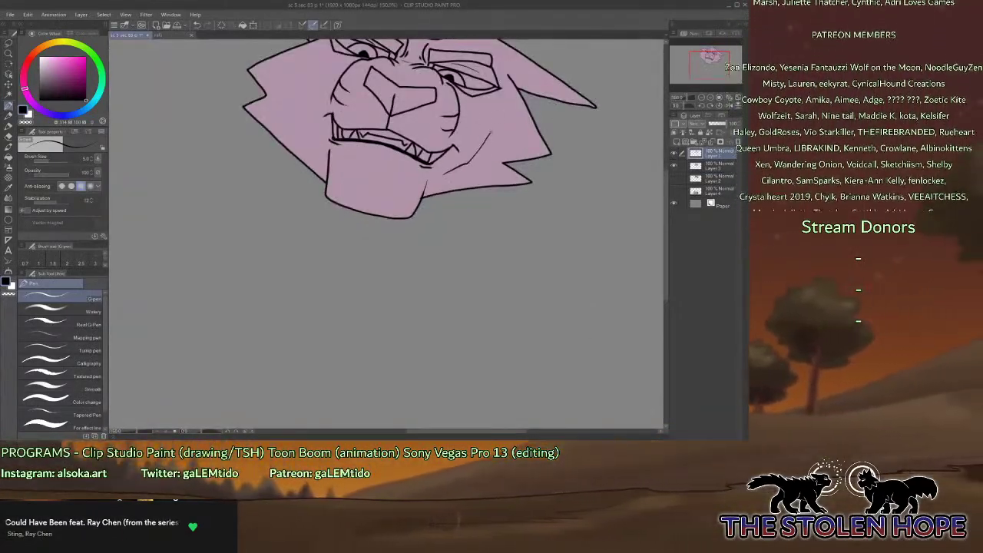
drag(498, 109, 445, 175)
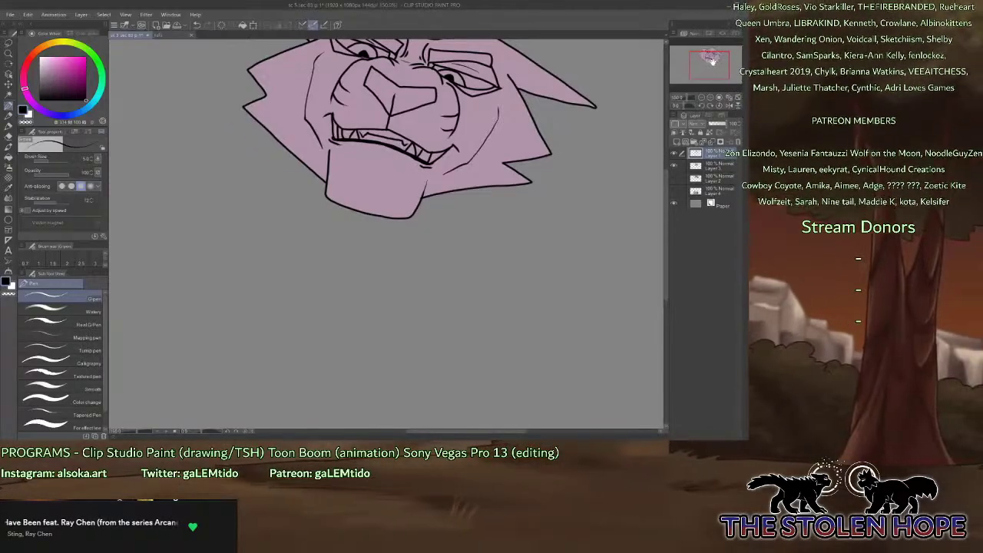
drag(713, 61, 717, 56)
click(707, 163)
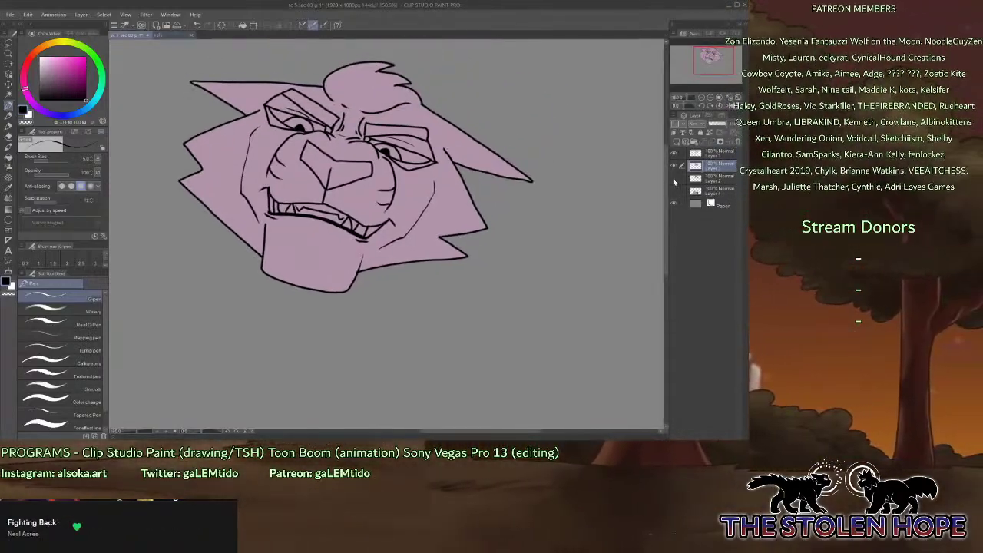
Show the finished head and body to sample the light pink from the coloured character, and hide them again.
click(673, 176)
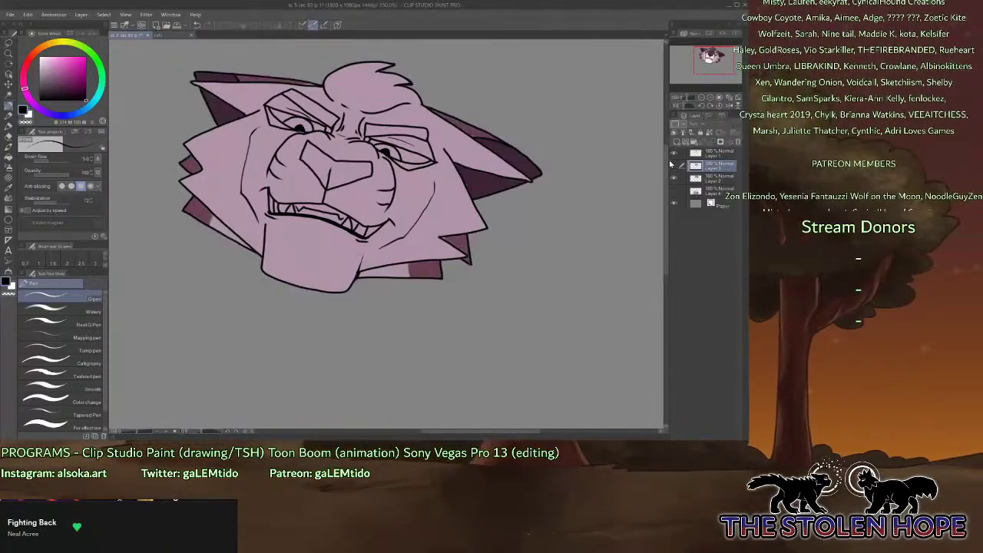
click(674, 166)
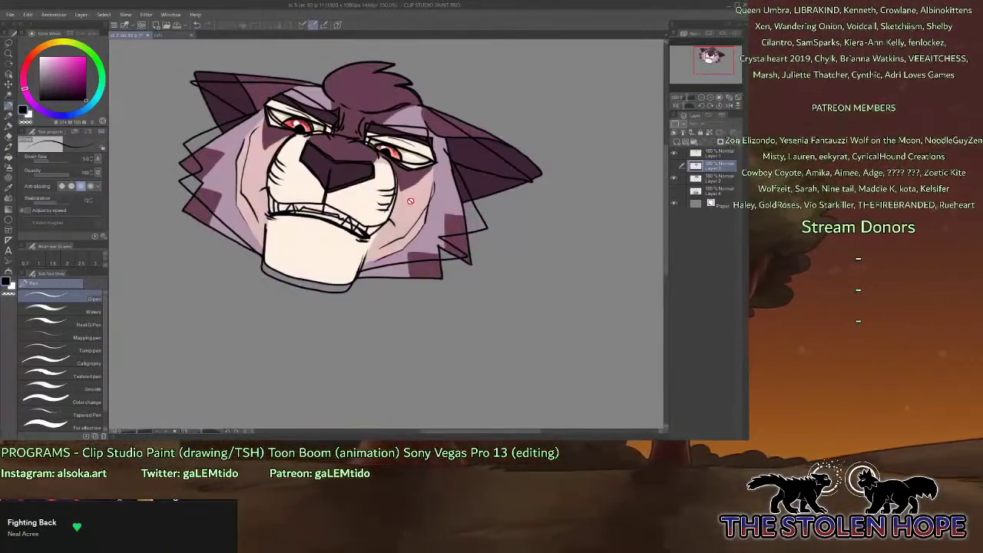
click(674, 189)
click(674, 189)
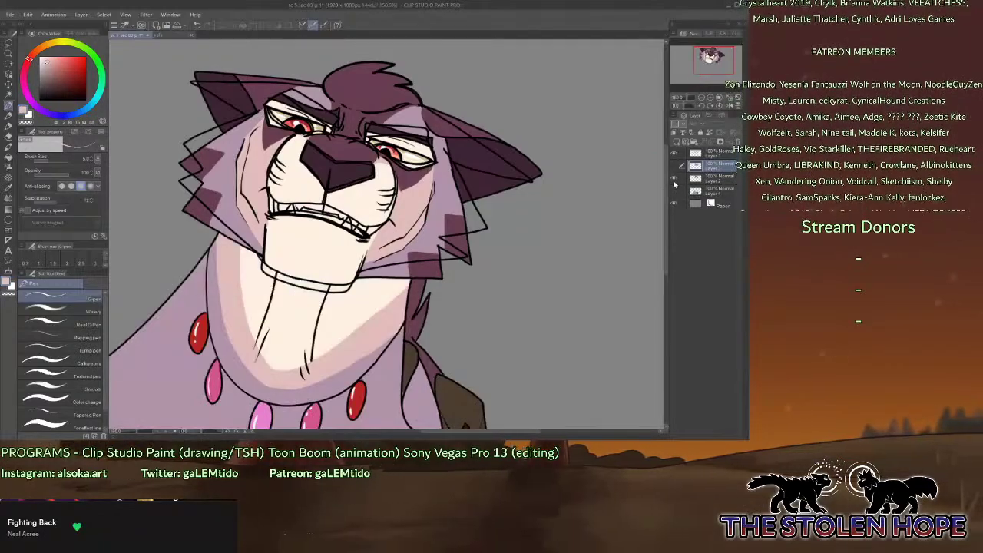
click(674, 183)
click(674, 177)
click(674, 167)
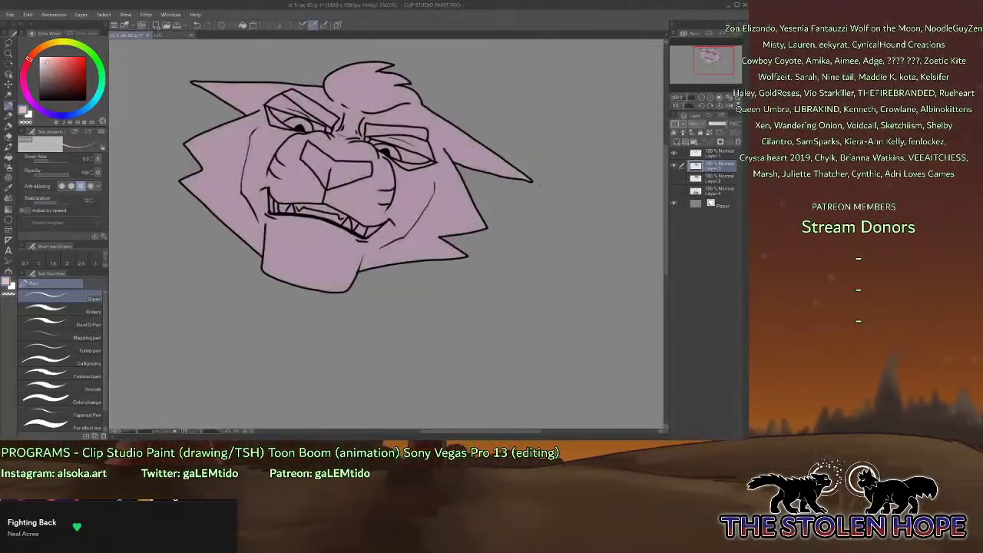
Close the gaps along the cheek contours with light pink and fill the snarling head's lower face with it.
click(674, 154)
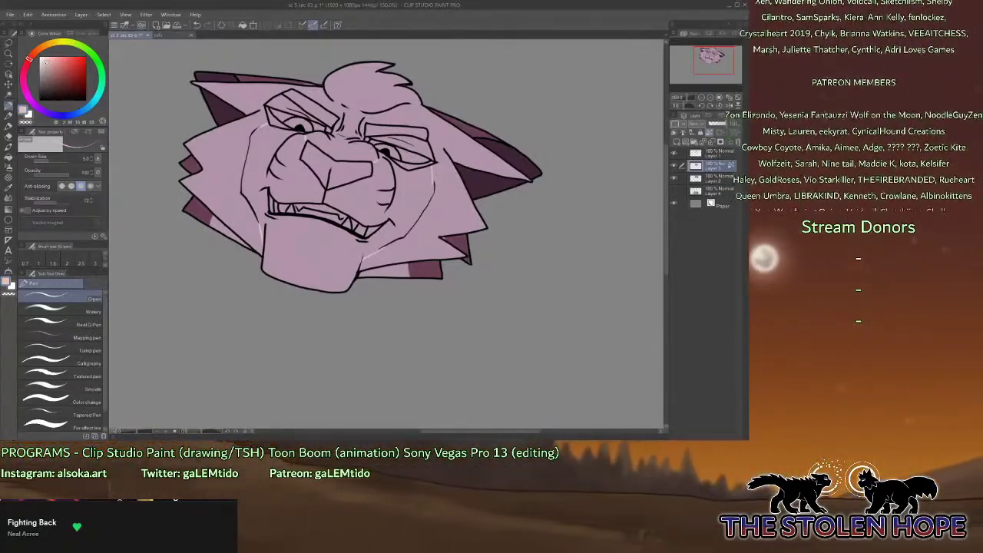
key(g)
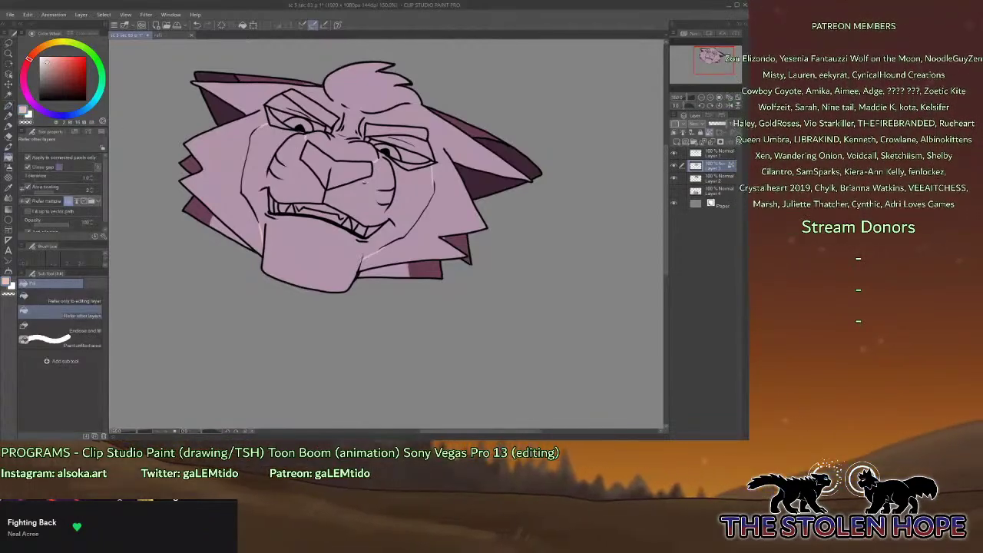
click(374, 205)
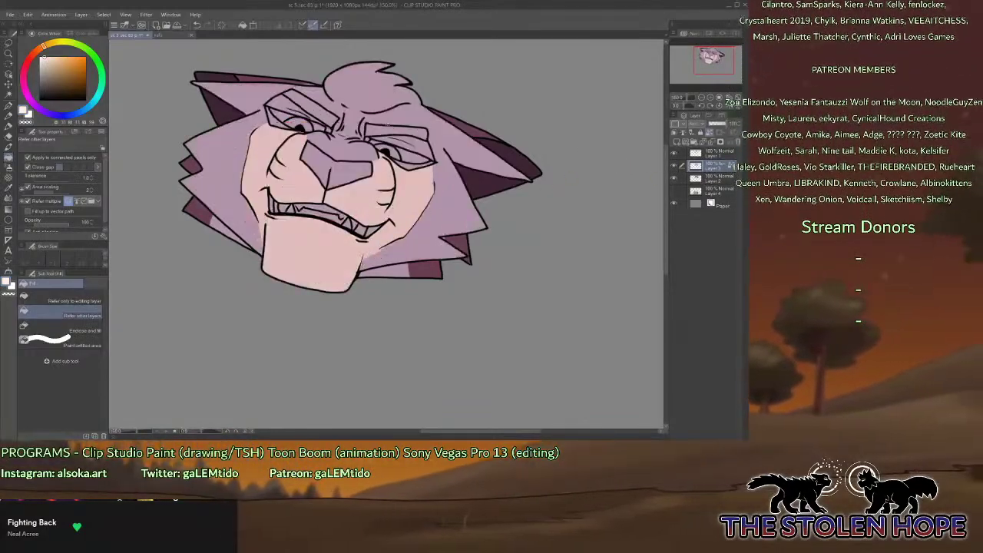
Close the gaps at the mouth corners and fill the snarling head's chin, muzzle and eye whites with cream.
key(p)
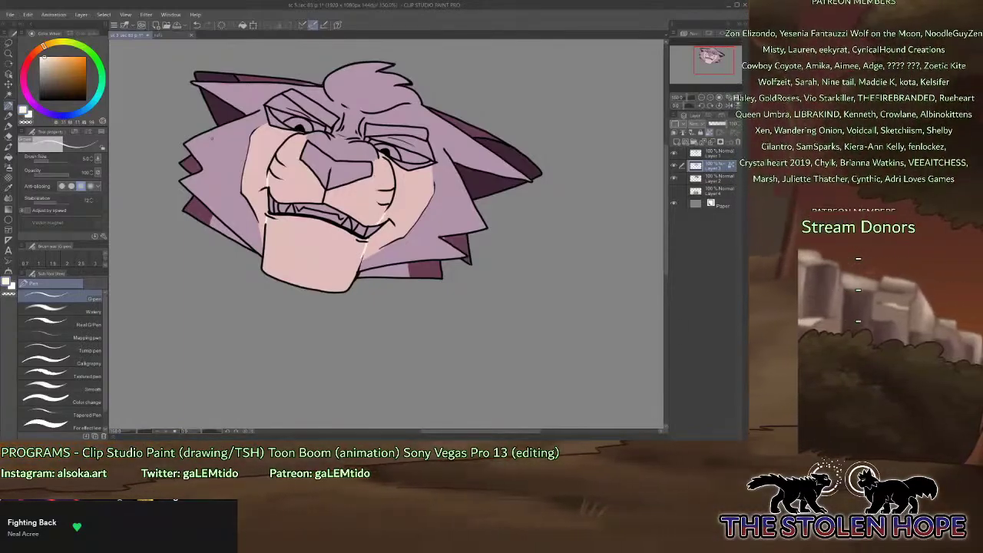
key(g)
click(312, 257)
click(366, 206)
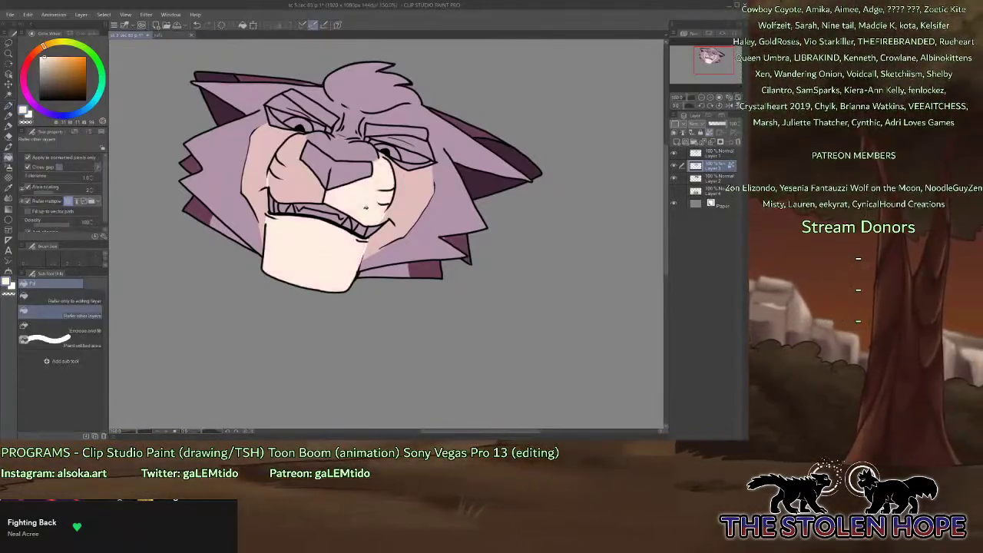
click(301, 179)
click(285, 106)
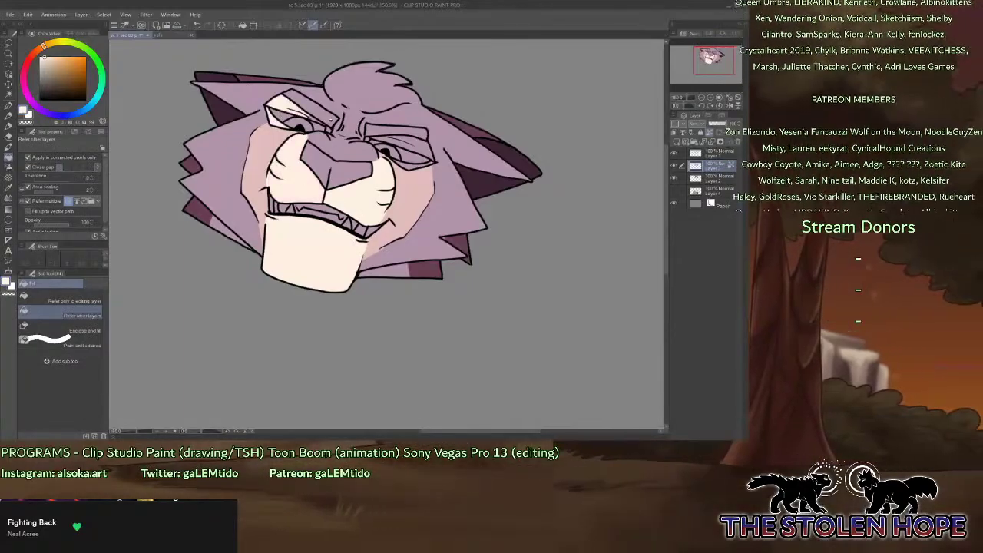
click(399, 135)
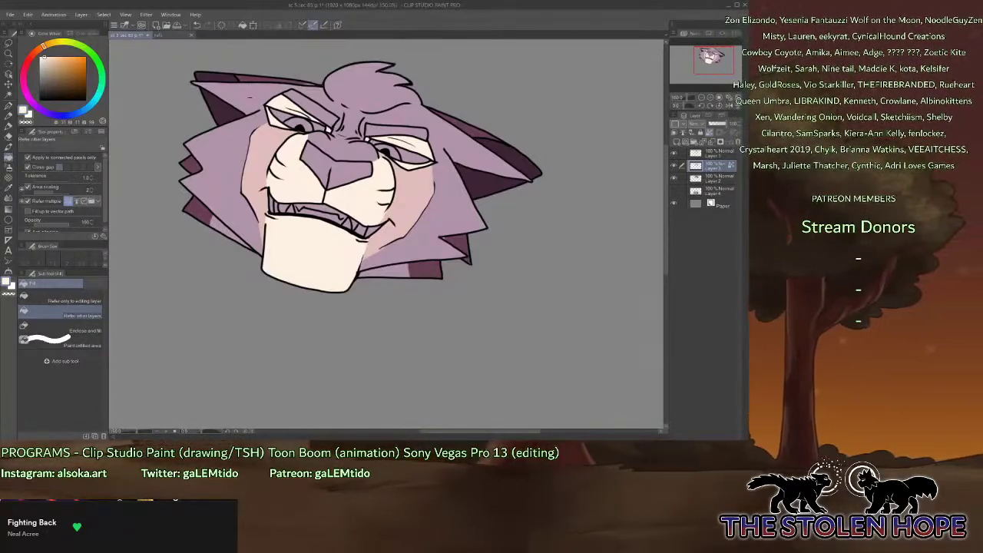
Sample plum from the finished head and outline the markings on the cheek fur, under the eyes and at the ears.
key(p)
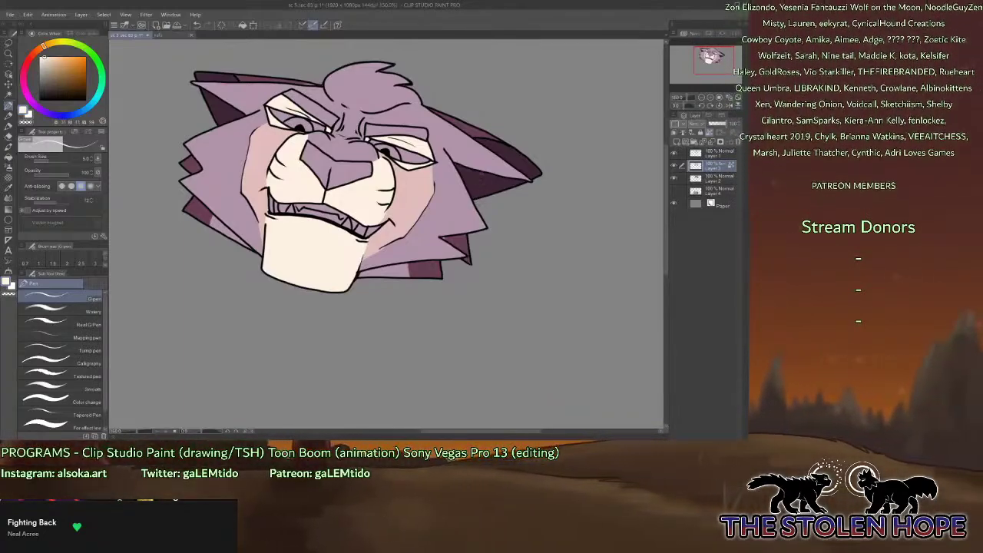
alt+click(482, 186)
alt+click(491, 143)
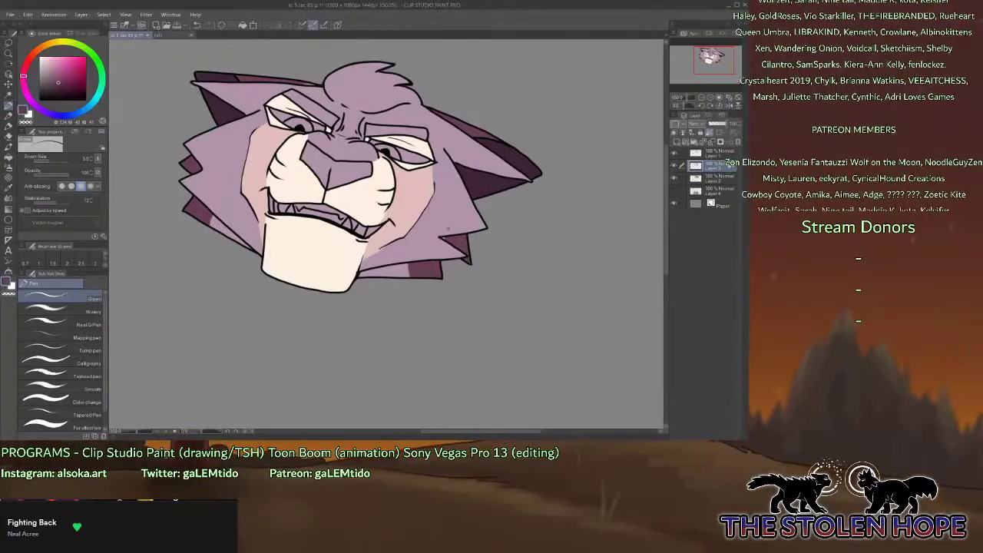
mouse_move(477, 199)
mouse_down()
mouse_move(442, 205)
mouse_move(456, 233)
mouse_move(424, 262)
mouse_up()
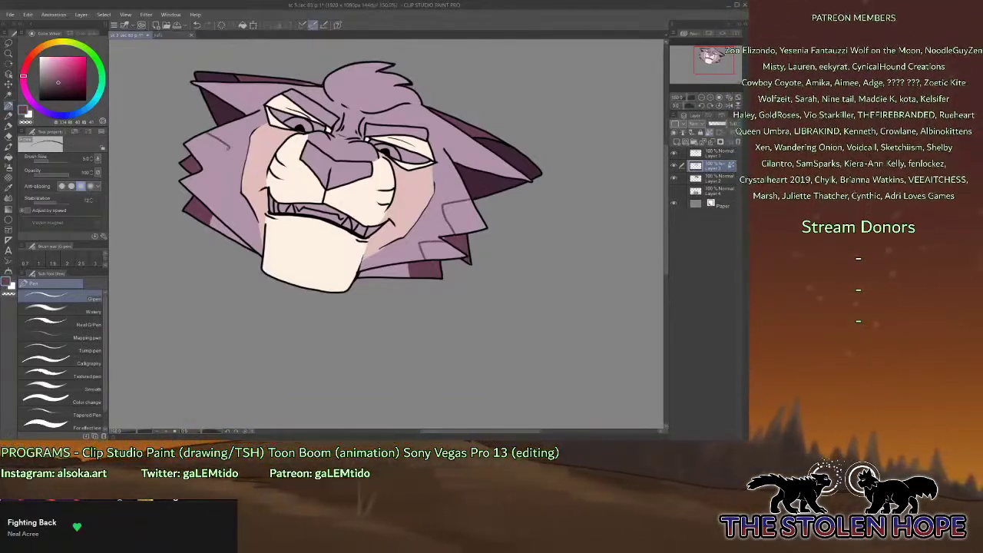
mouse_move(228, 148)
mouse_down()
mouse_move(198, 162)
mouse_move(207, 203)
mouse_up()
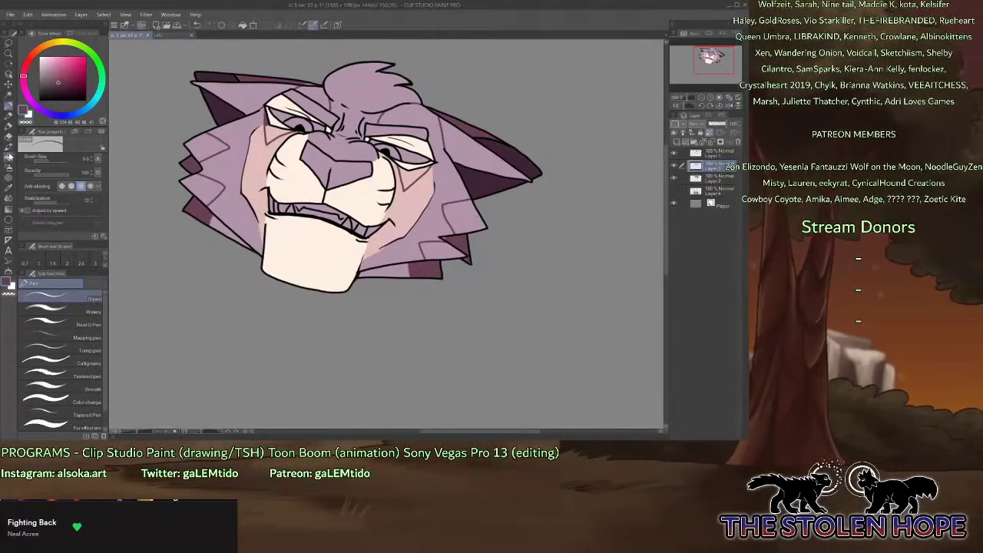
Fill the outlined markings, ears, hair tuft and nose bridge of the snarling head with plum.
click(9, 157)
click(219, 142)
click(210, 185)
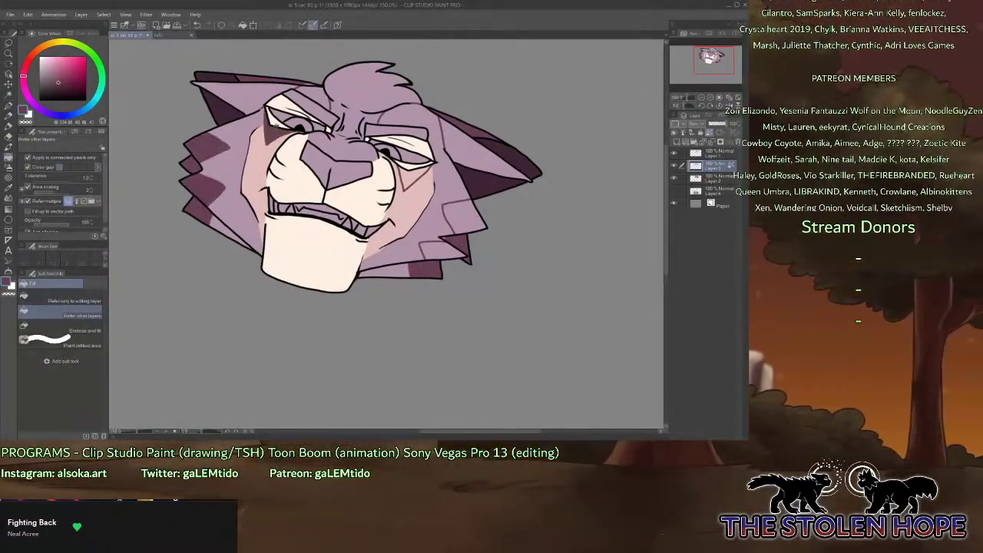
click(253, 99)
click(355, 97)
click(413, 176)
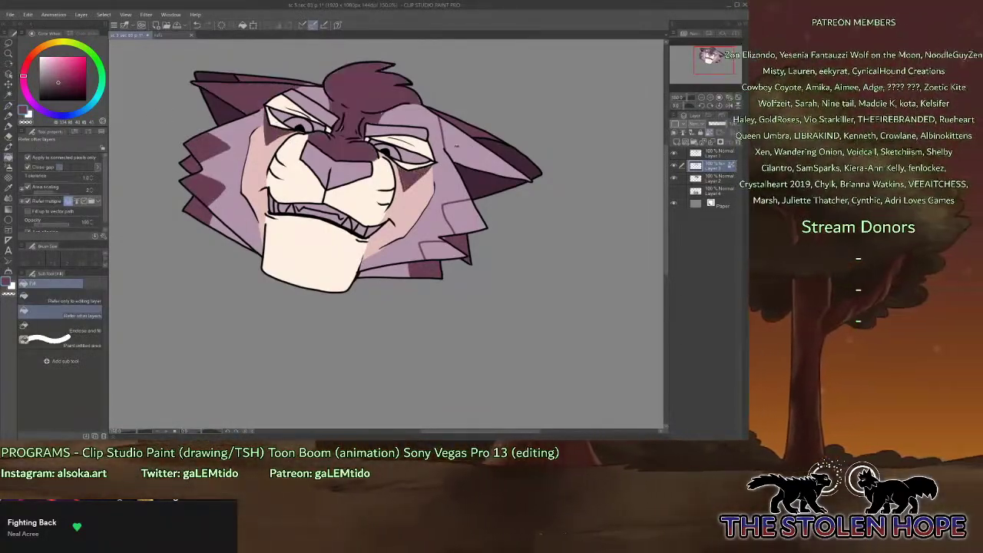
click(456, 146)
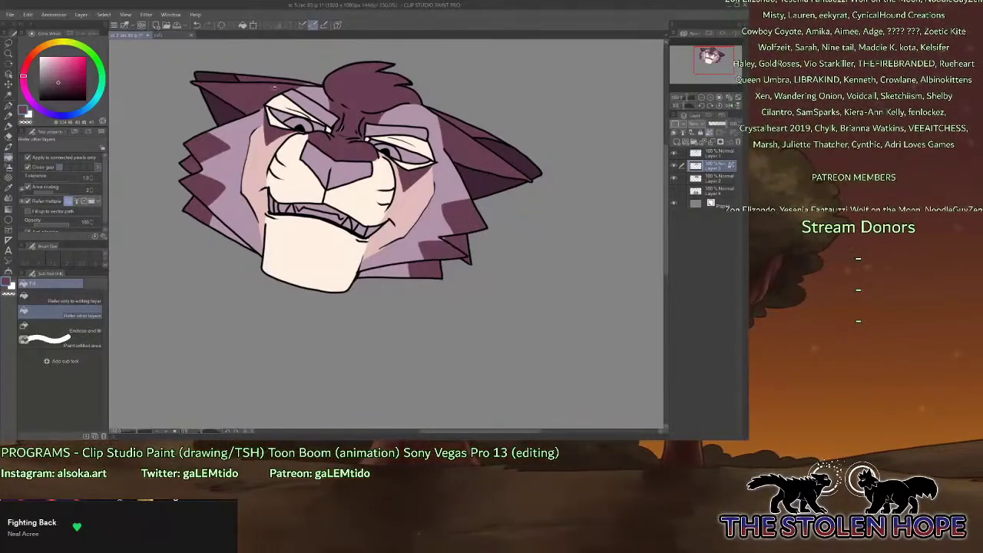
Sample the darker plum from the finished head's ear and fill the snarling head's nose and eyebrows with it.
key(p)
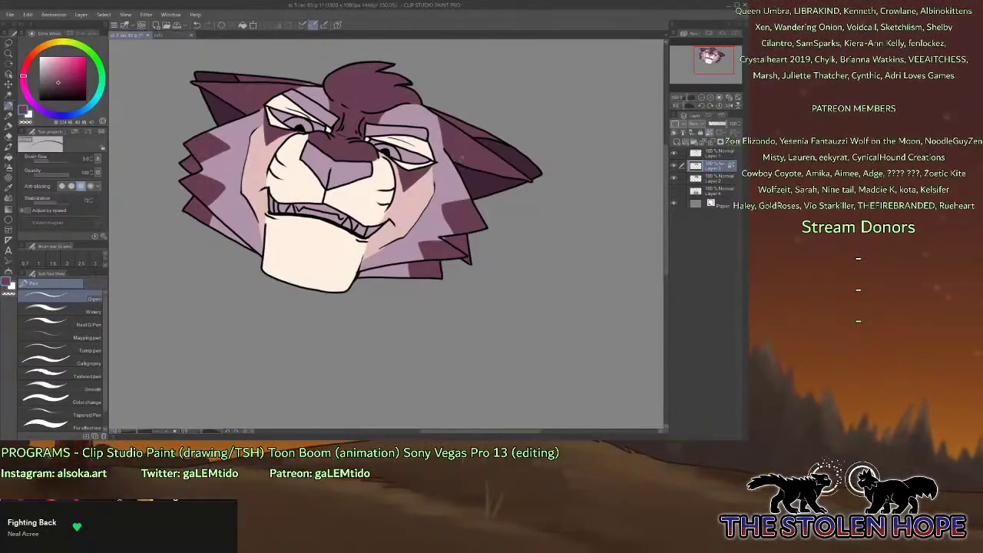
alt+click(514, 154)
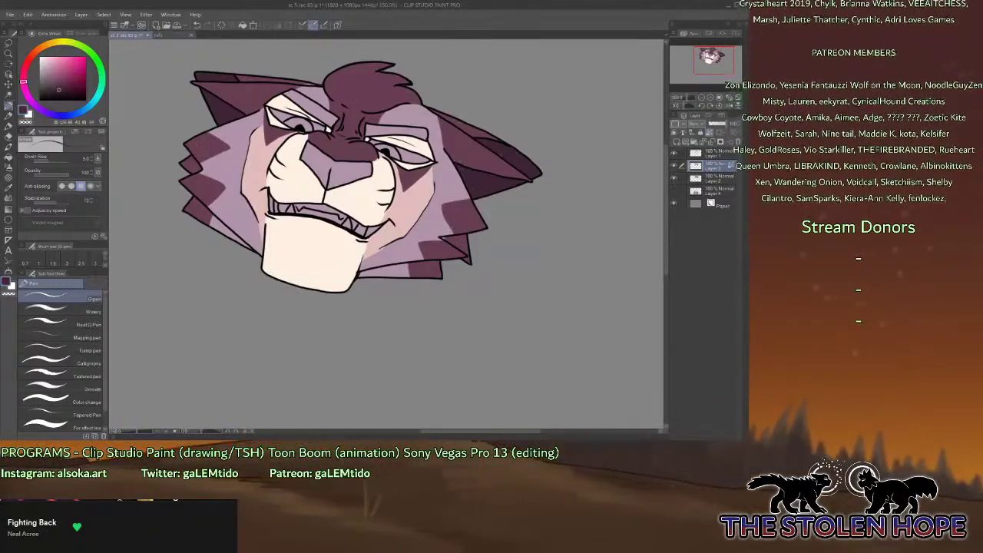
click(9, 156)
click(338, 173)
click(318, 104)
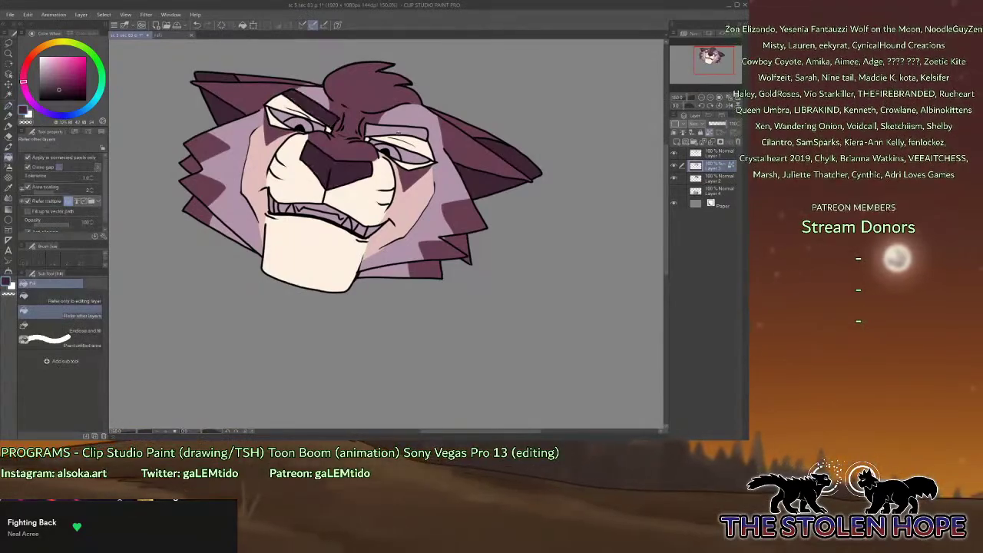
Sample the pale cream from the finished head's eye and fill the snarling head's teeth and eye whites with it.
click(674, 167)
alt+click(412, 157)
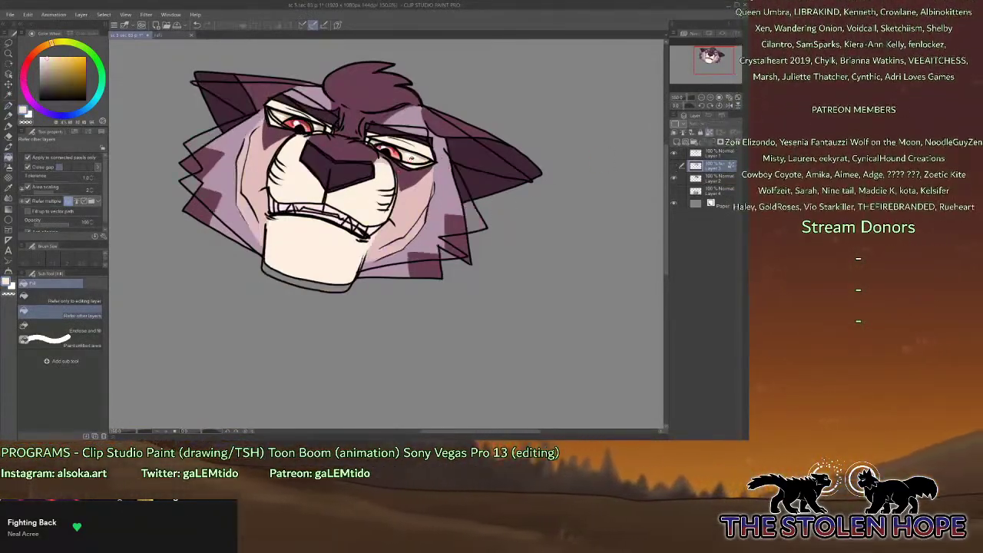
click(673, 165)
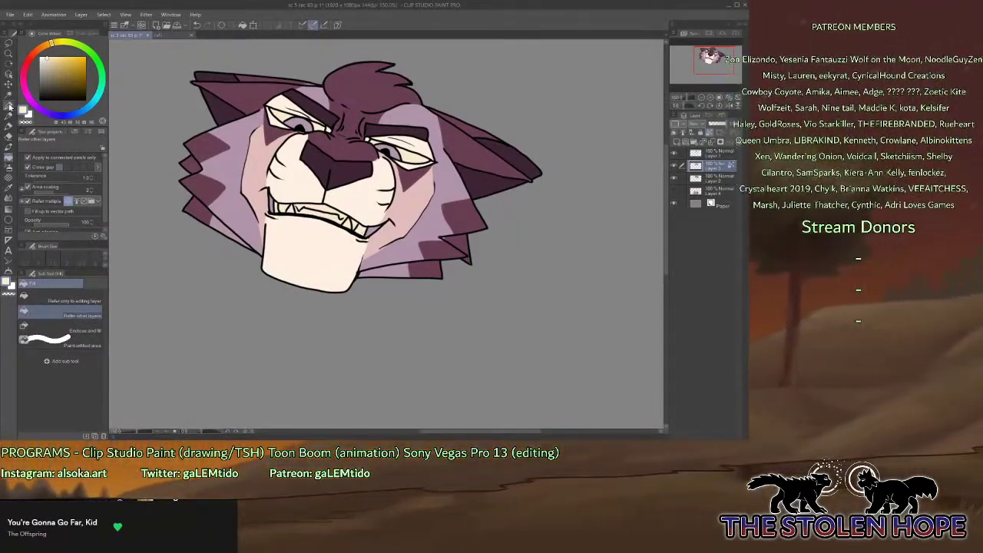
Compare with the finished head's eyes and paint off-white and pale yellow shading in the snarling head's eyes.
key(p)
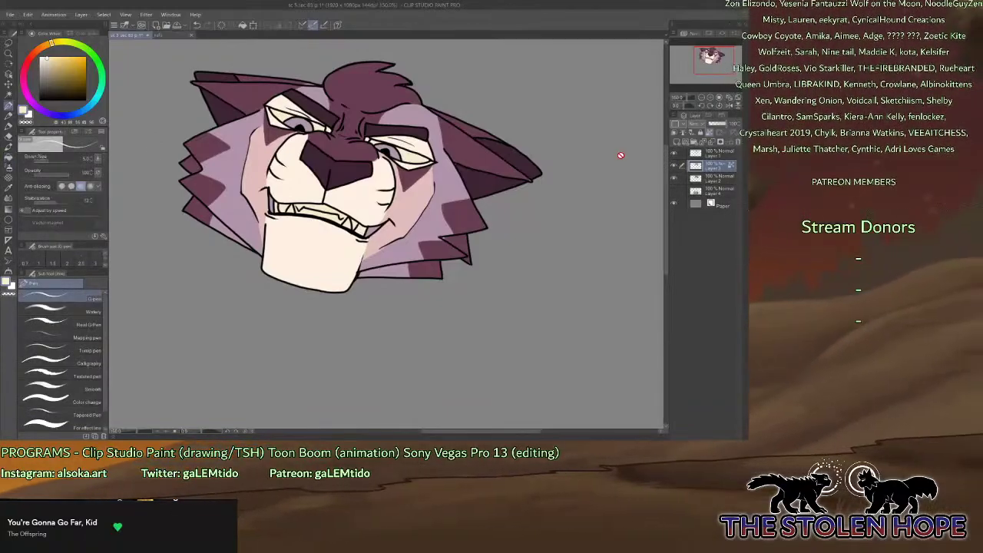
key(ctrl+z)
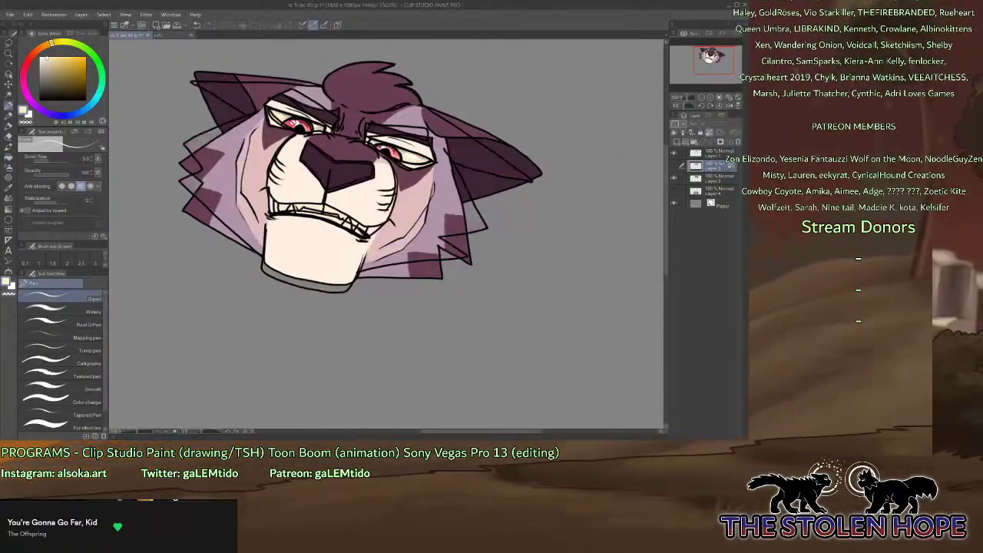
click(675, 166)
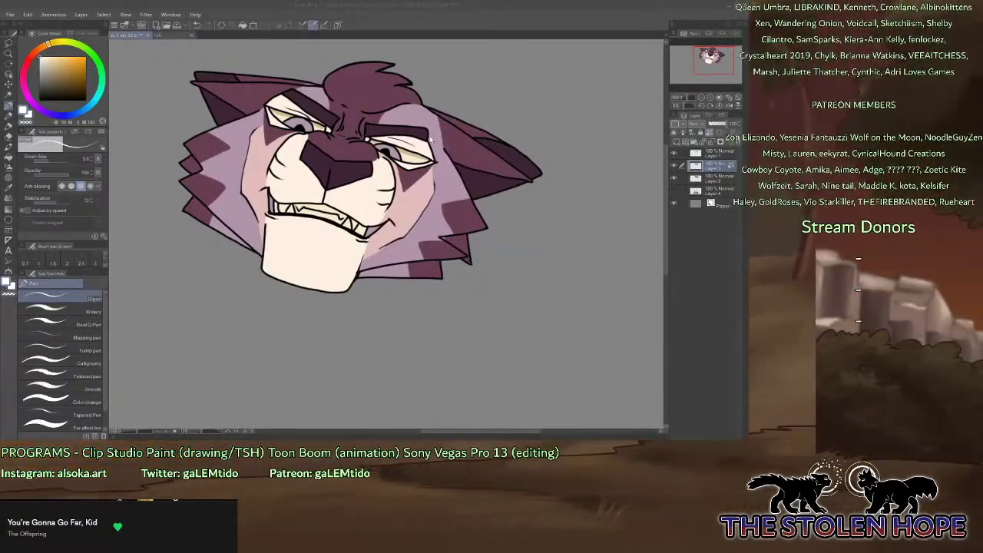
Sample the red from the finished head's iris, fill the snarling head's irises with it and add darker red accents.
click(674, 166)
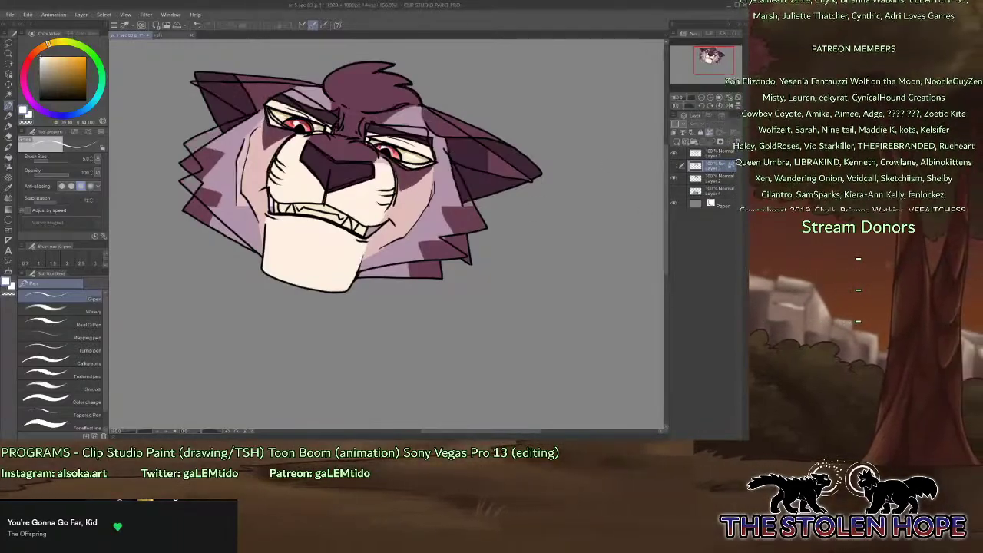
alt+click(396, 154)
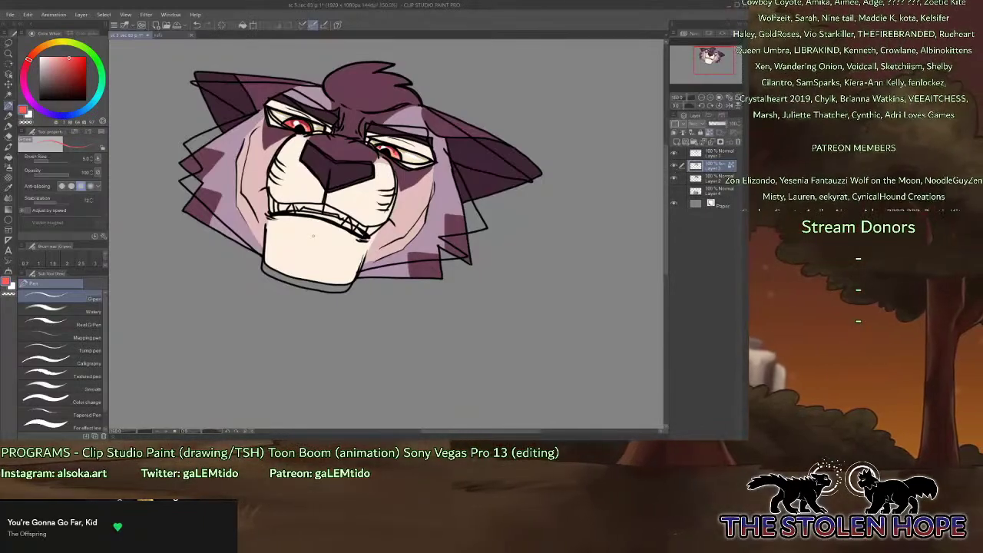
click(8, 157)
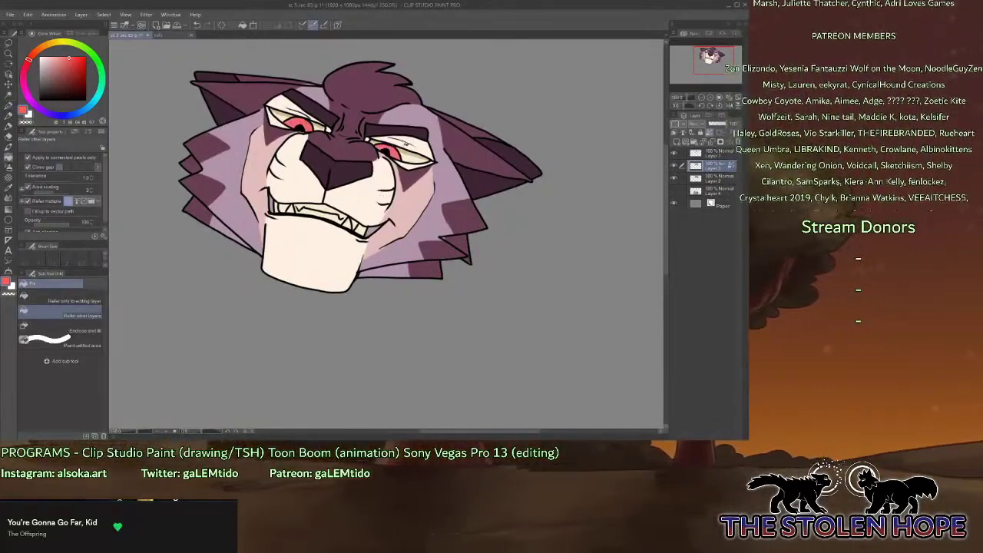
click(9, 108)
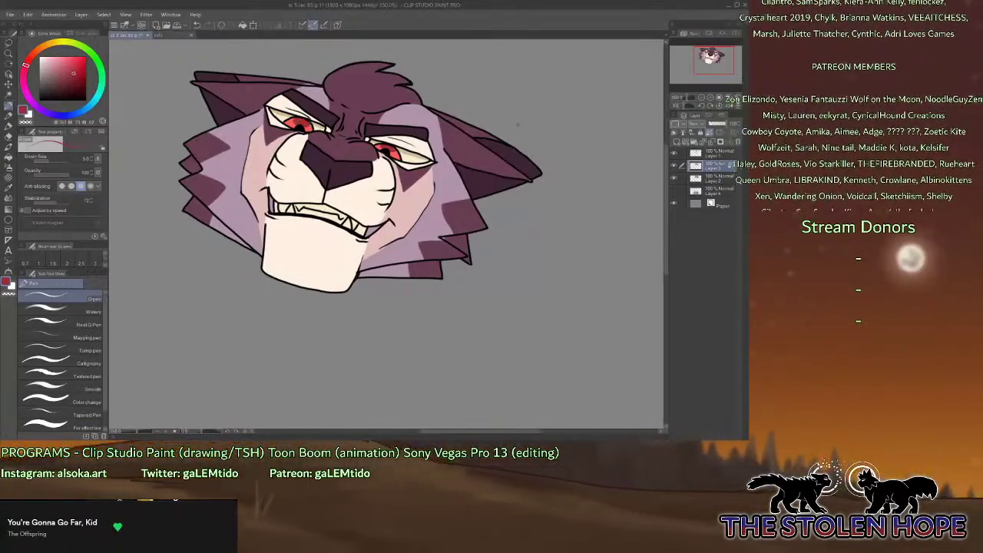
Sample the light pinkish red from the finished head's iris and paint highlights on the snarling head's irises with it.
click(673, 165)
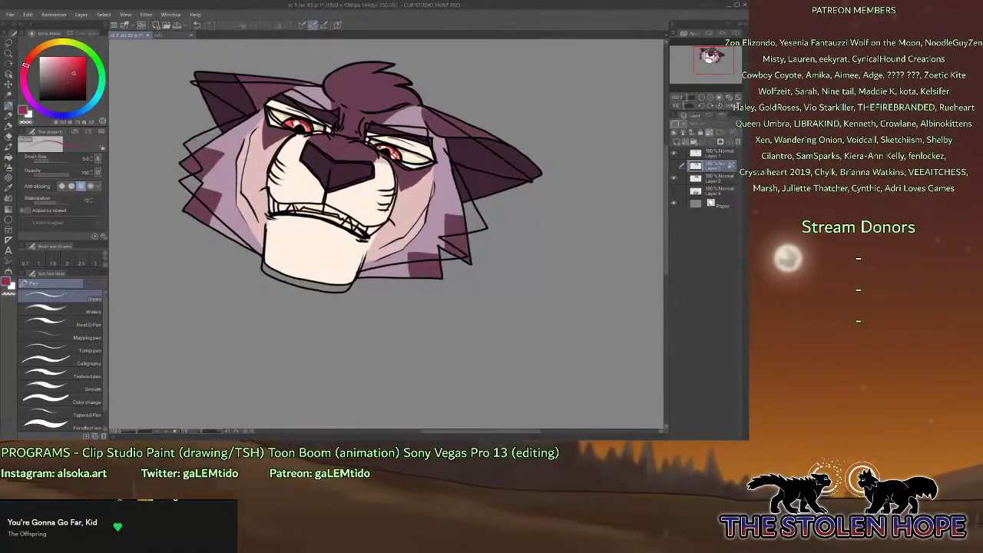
alt+click(394, 156)
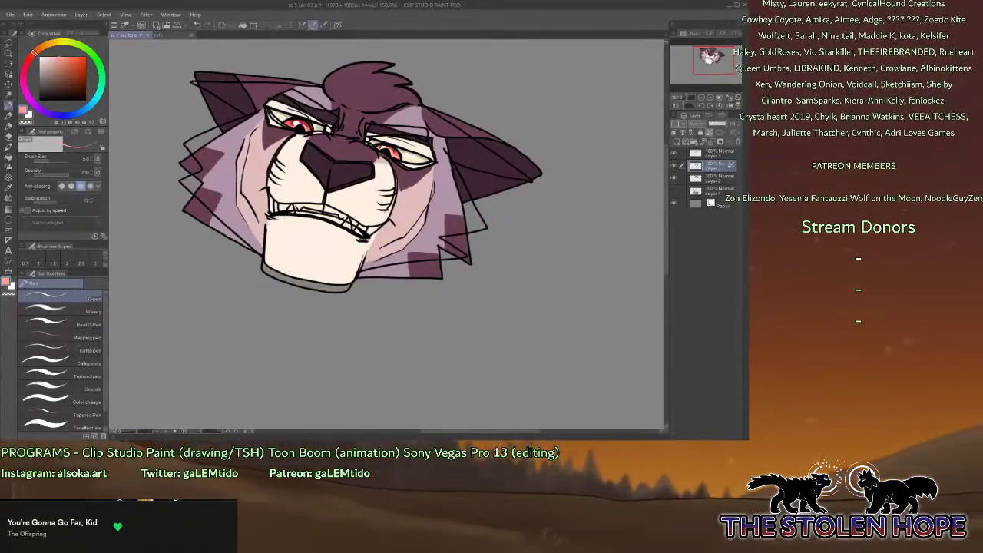
click(674, 168)
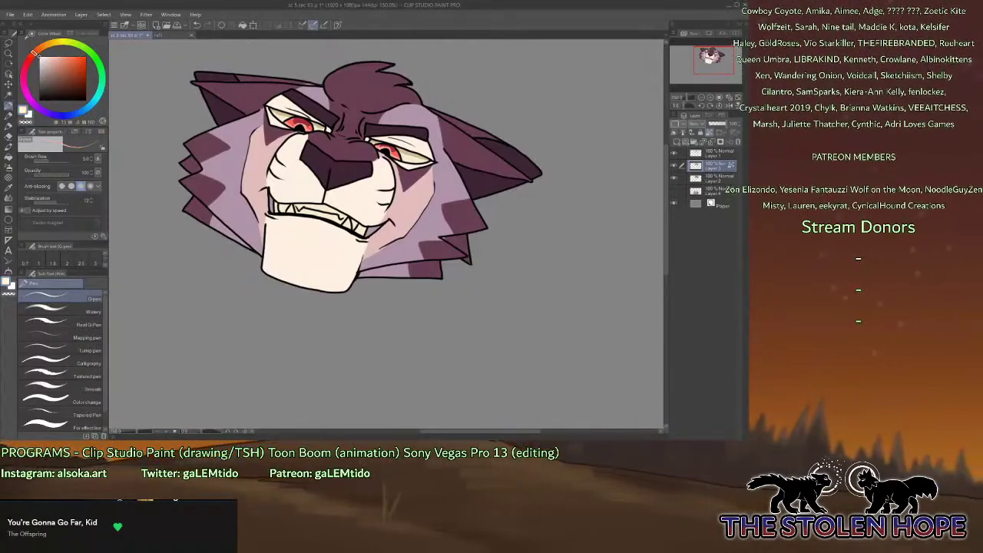
Fill the snarling head's open mouth corner with a dark reddish brown and merge that head's line and colour layers.
click(65, 84)
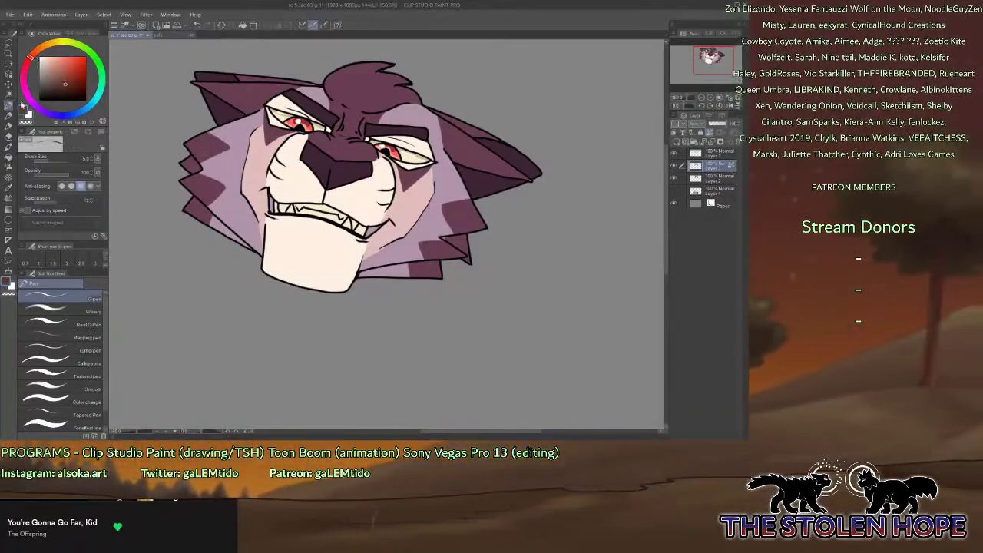
click(8, 158)
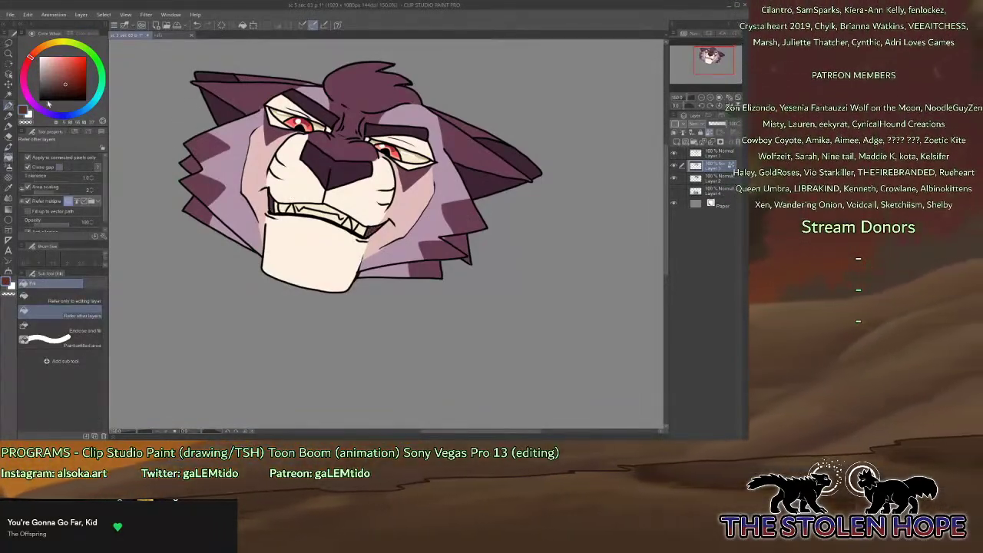
click(8, 106)
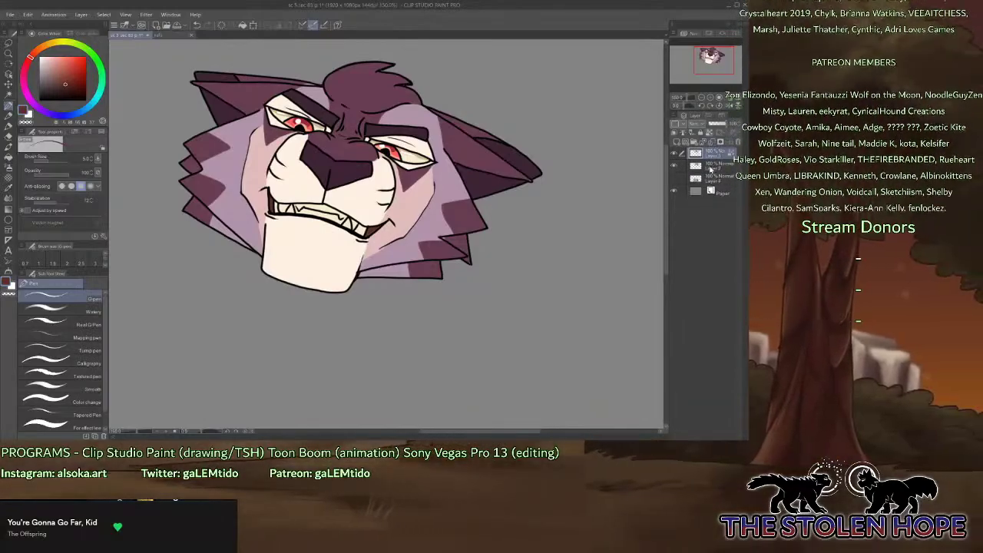
Open the rough sketch file of the next scene with the two felines and return to the coloured character drawing.
click(736, 98)
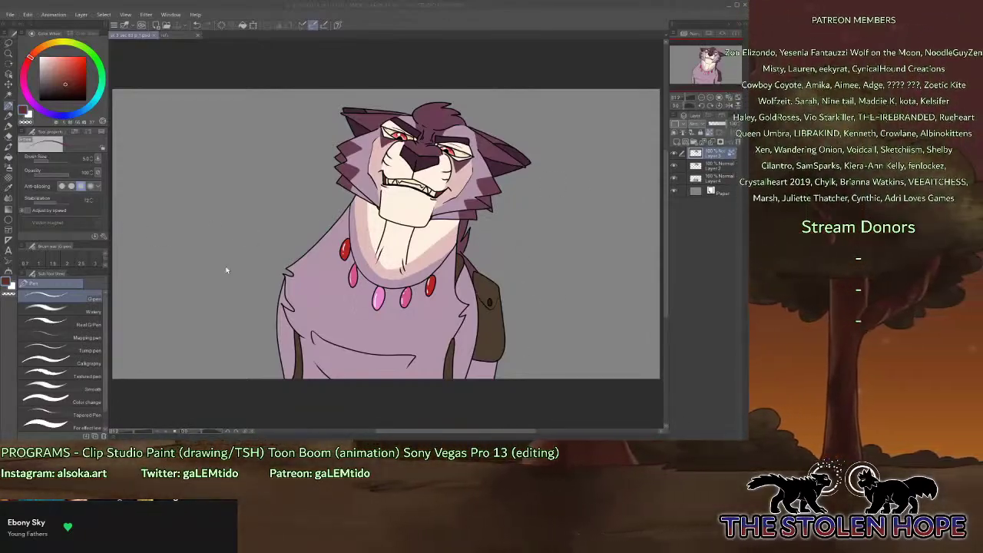
double_click(326, 207)
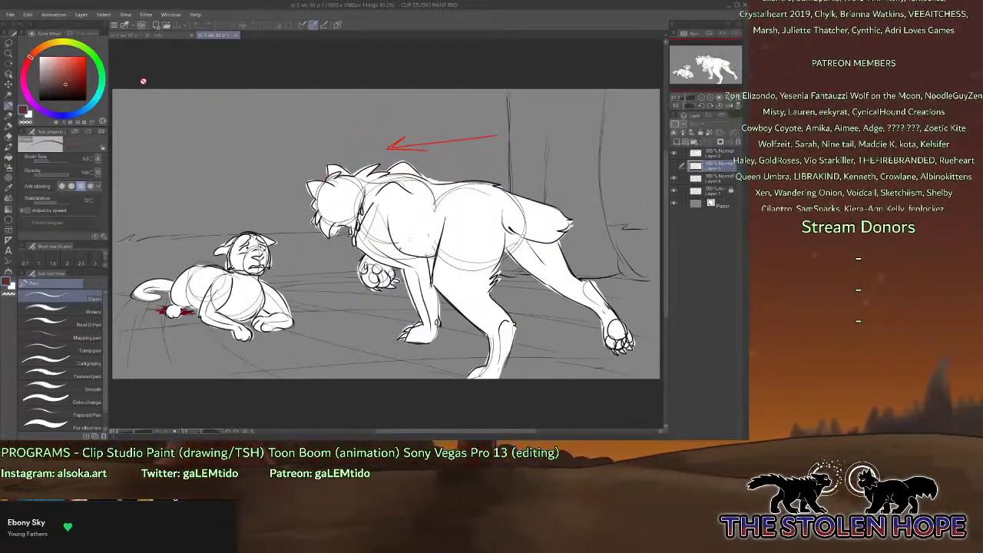
click(123, 35)
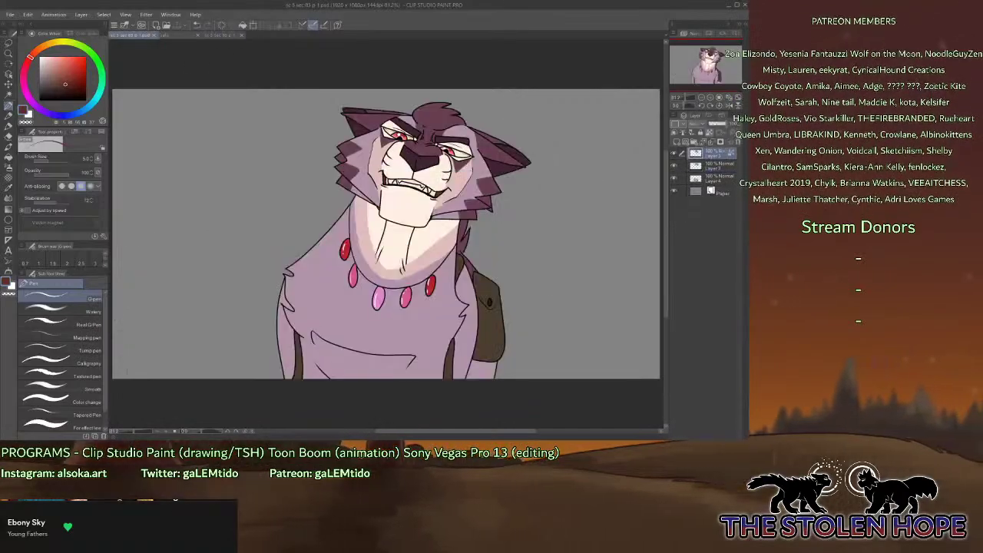
Hide the paper, the body and both heads, and show only the neutral head on a transparent background.
click(676, 194)
click(675, 181)
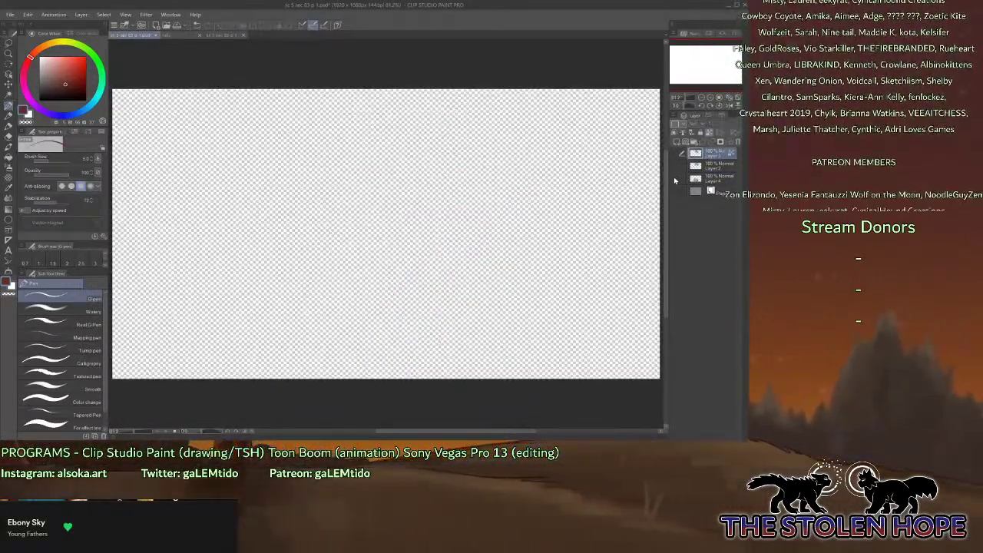
click(675, 180)
click(675, 178)
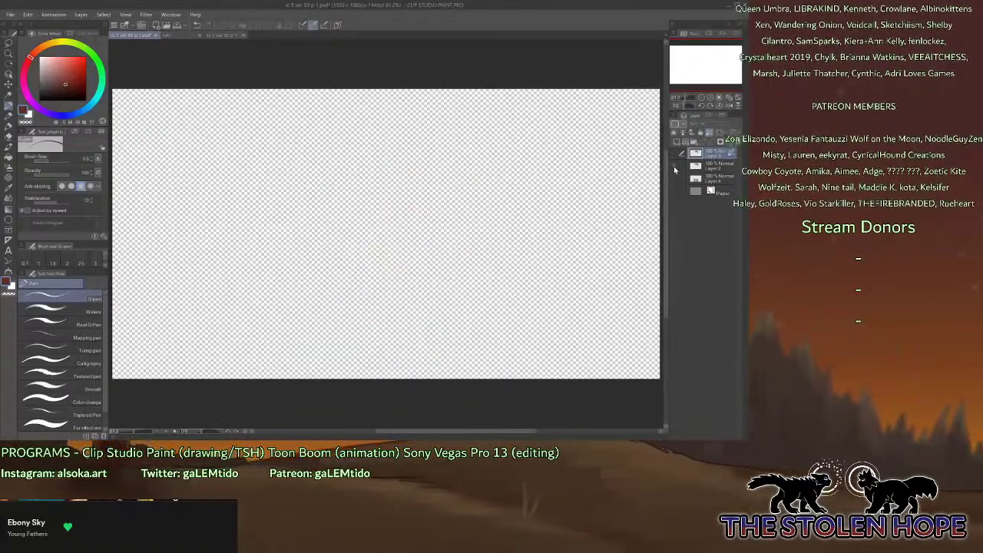
click(675, 170)
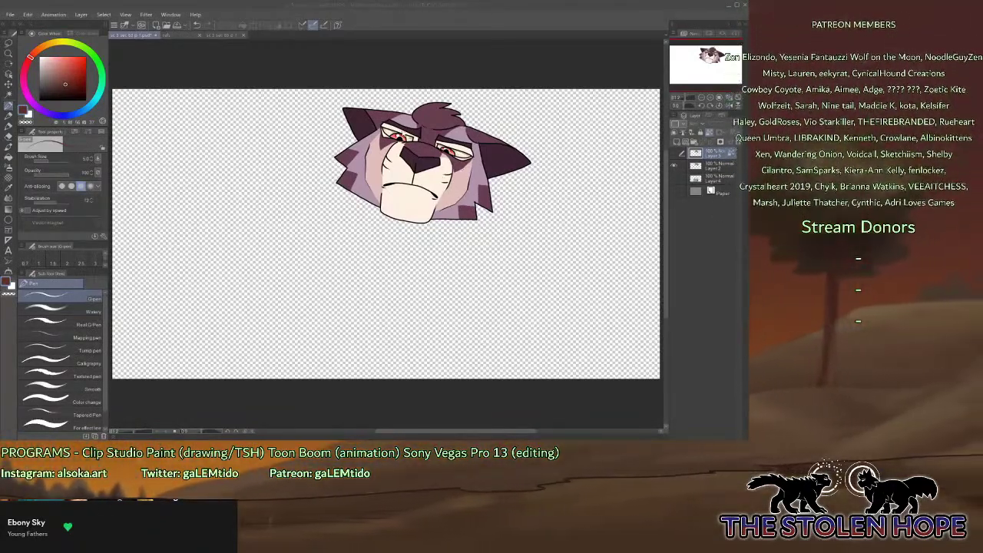
Isolate the snarling head on the transparent background, followed by the body with its necklace and bag.
click(674, 153)
click(674, 166)
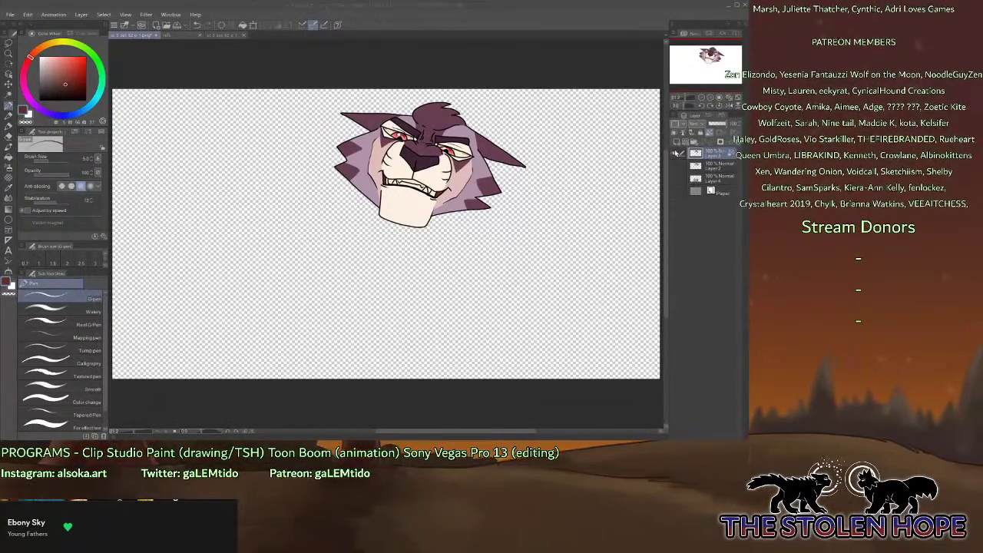
click(674, 178)
click(675, 152)
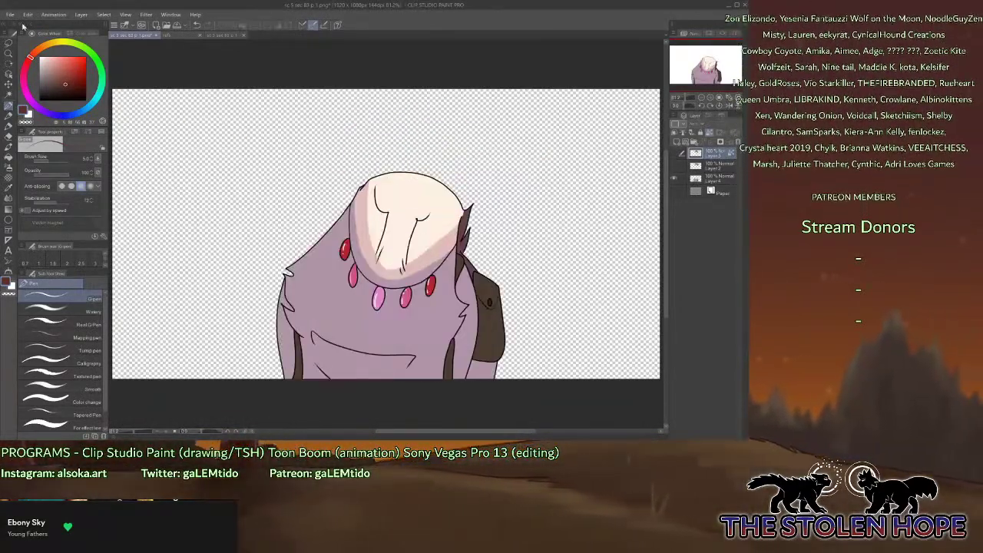
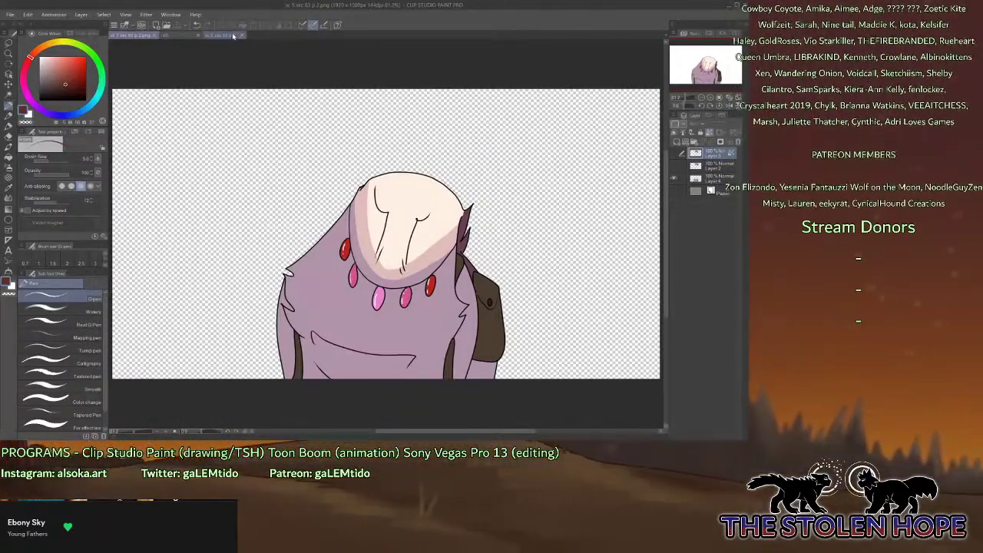
Close the finished character drawing and, in the rough scene file, show only the sketch of the large feline at the canvas edge.
click(152, 38)
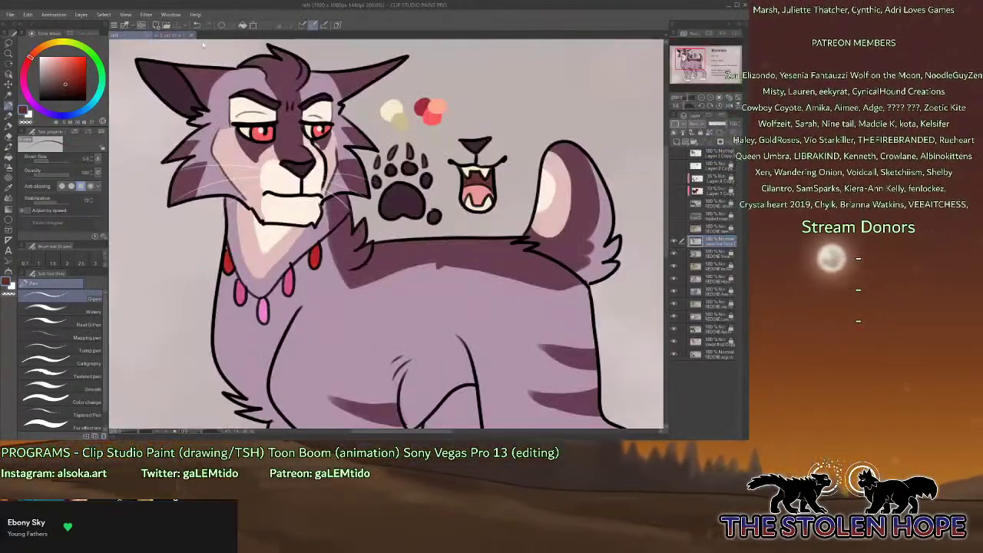
click(177, 36)
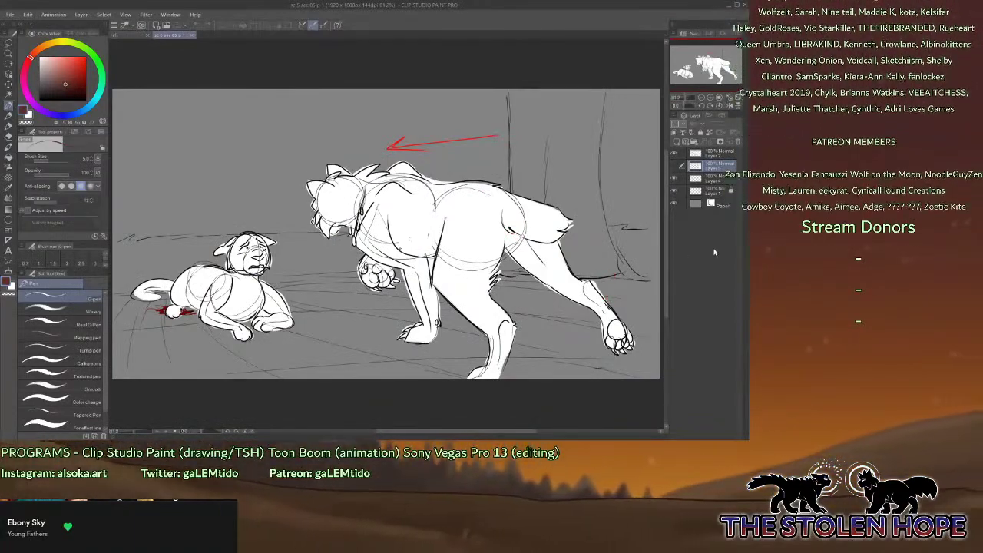
click(675, 191)
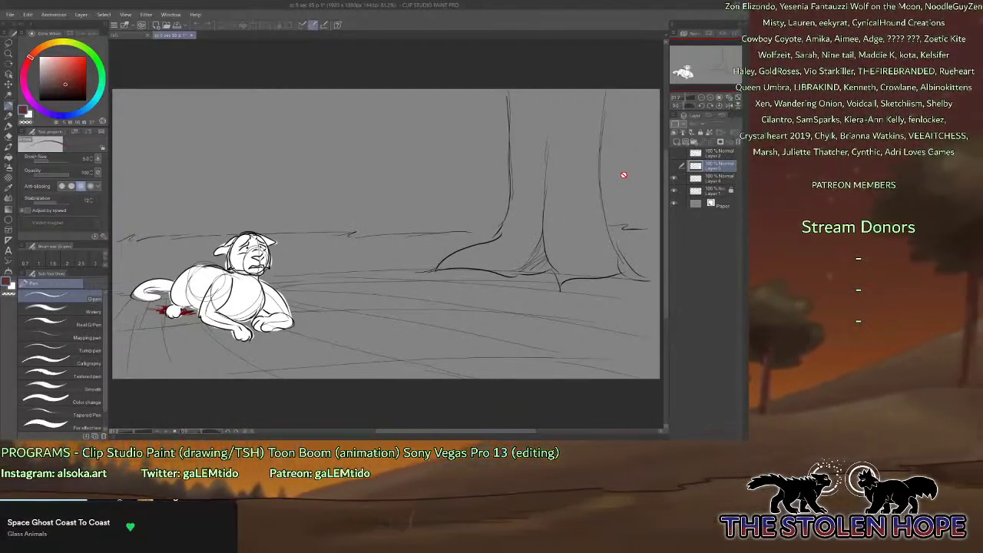
click(675, 180)
click(675, 192)
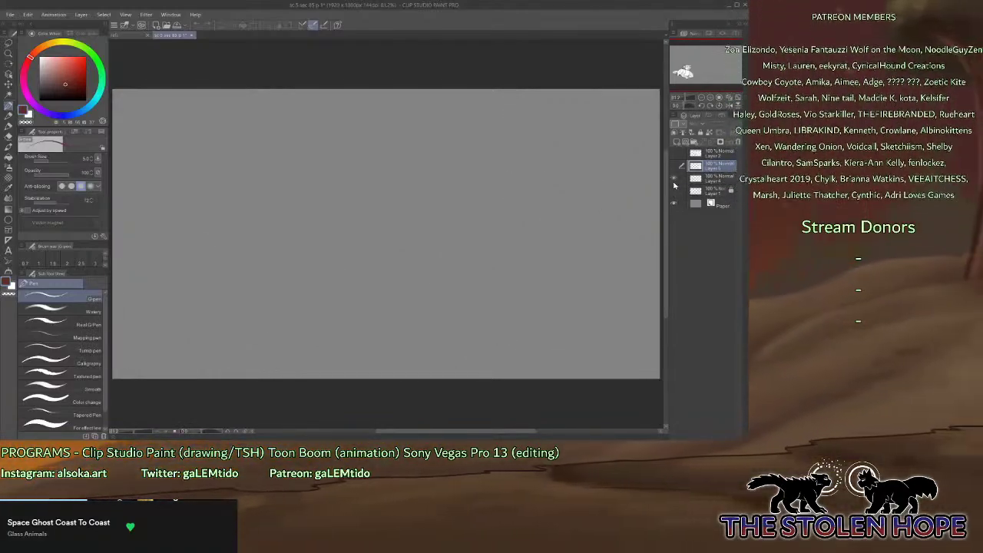
click(675, 184)
click(674, 176)
click(674, 166)
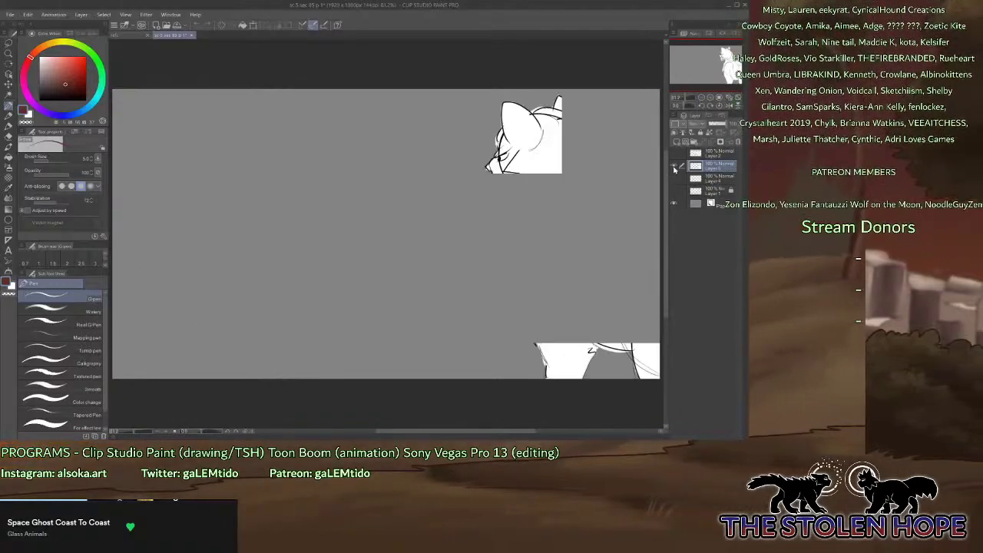
Lower the opacity of the large feline's sketch layer and add a new layer above it for the line art.
drag(719, 124, 718, 125)
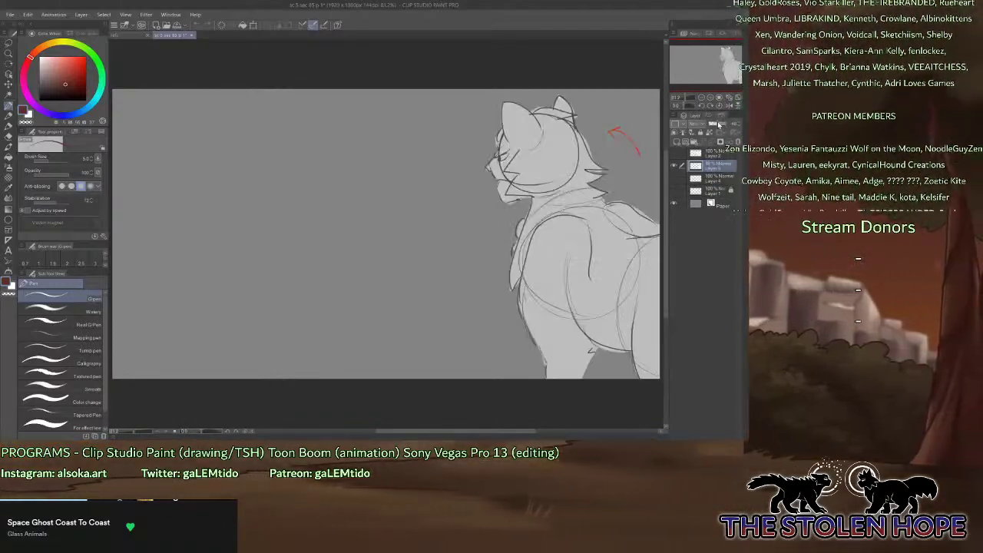
click(676, 142)
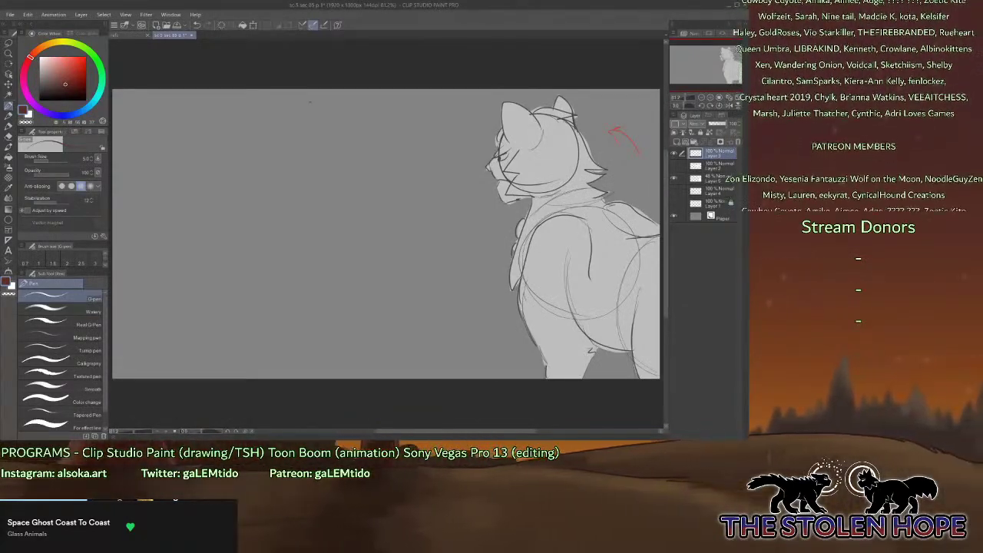
click(707, 178)
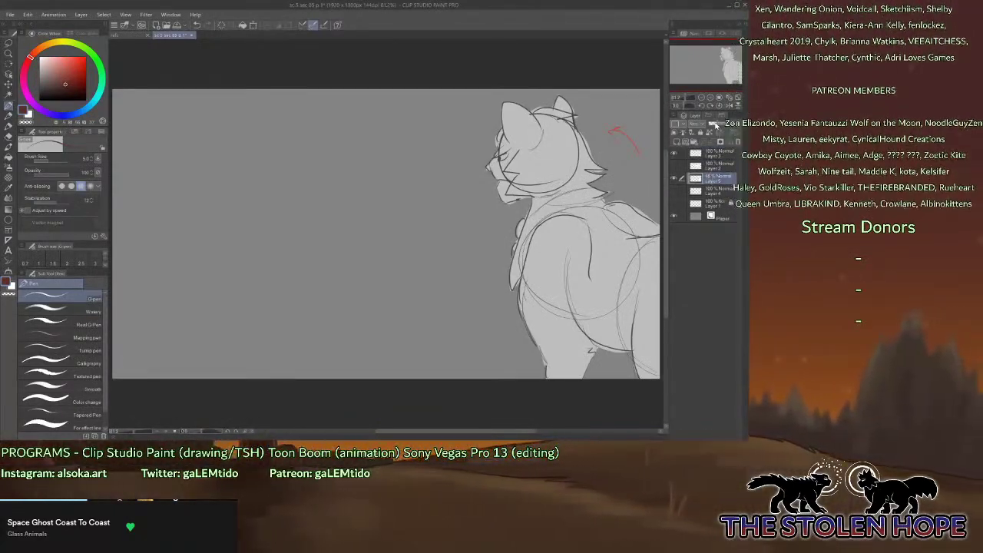
click(714, 157)
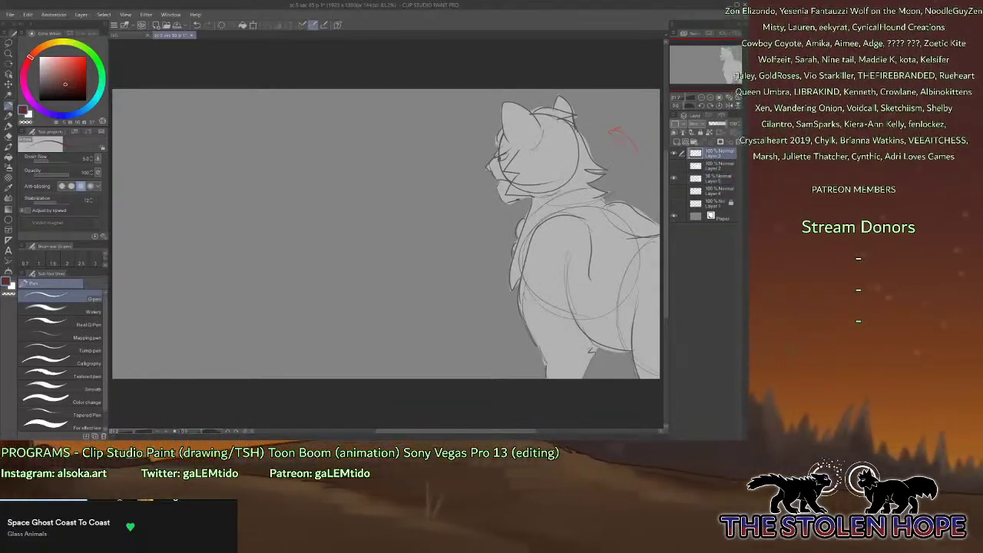
Ink the hind leg's front contour and the outline of the saddlebag in black over the faded sketch.
click(85, 100)
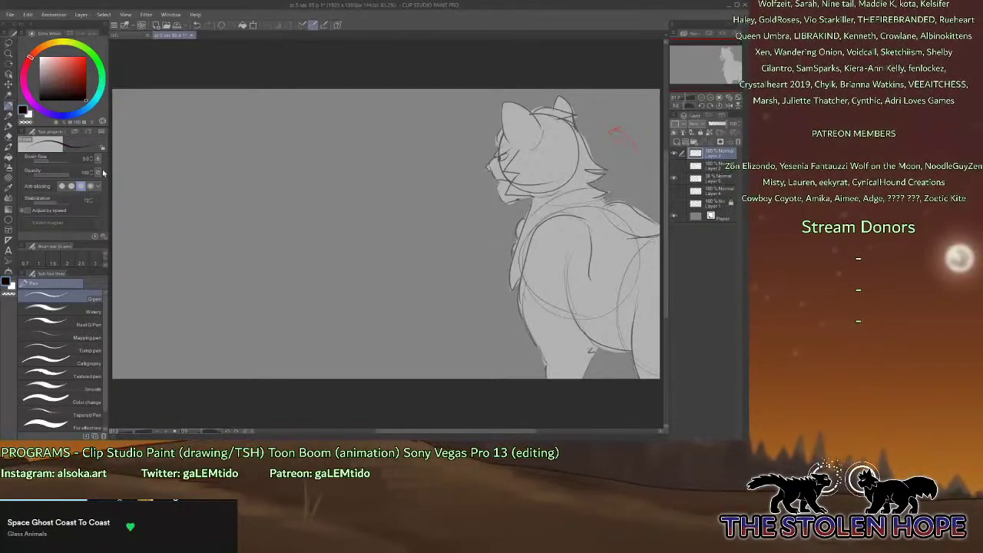
click(710, 98)
click(711, 97)
drag(716, 61, 740, 70)
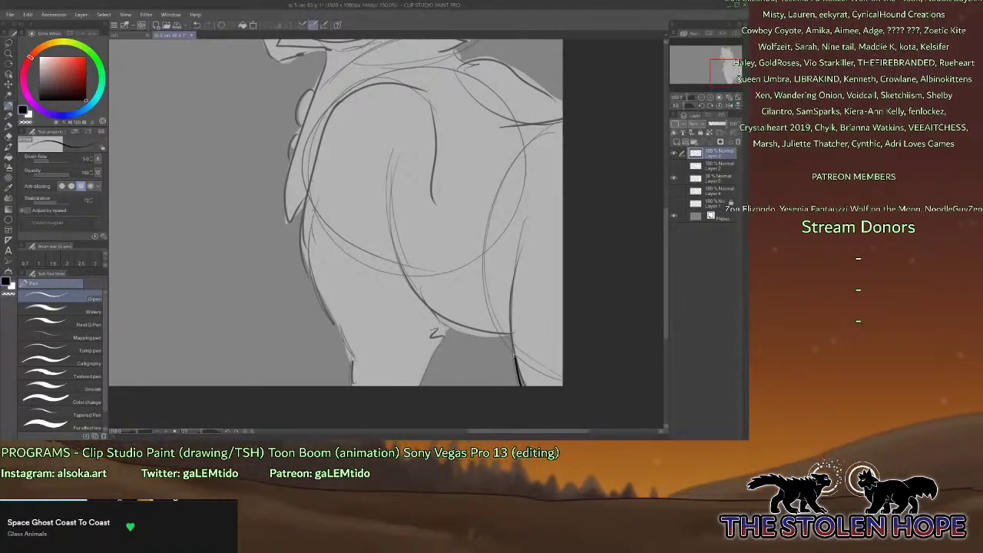
drag(725, 72, 725, 71)
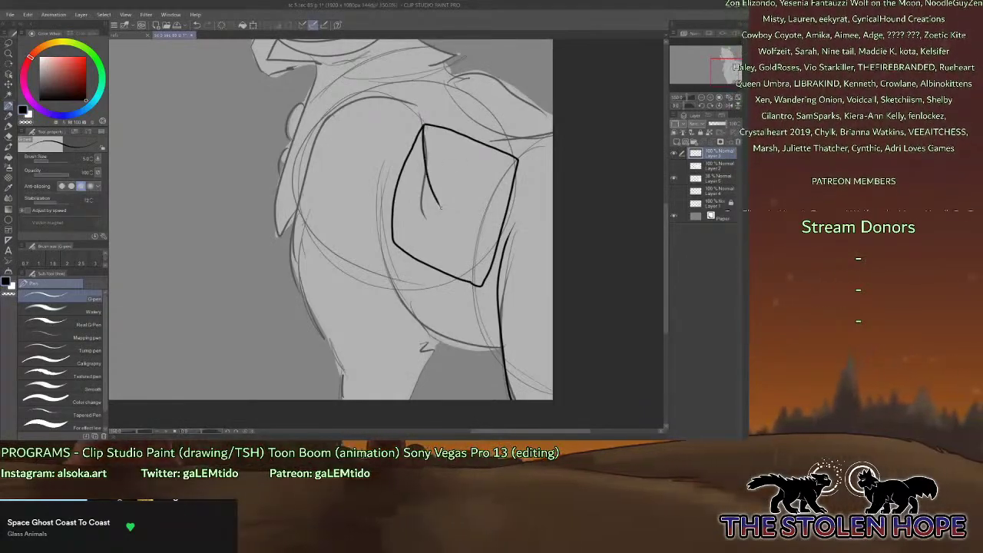
Ink the saddlebag's pointed flap with its round clasp and fold marks, and add the strap running from the bag under the belly.
drag(440, 206, 516, 171)
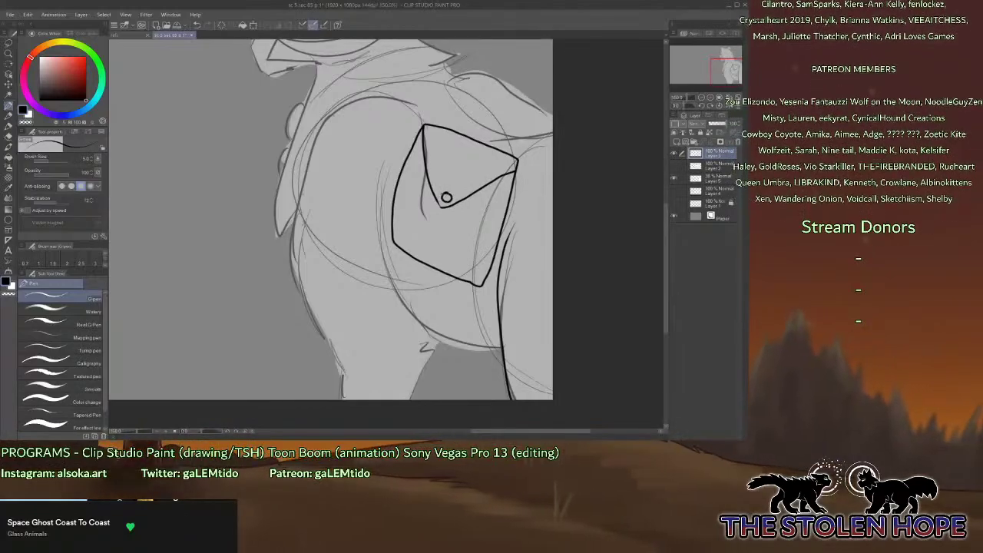
mouse_move(440, 196)
mouse_down()
mouse_move(434, 212)
mouse_move(452, 220)
mouse_up()
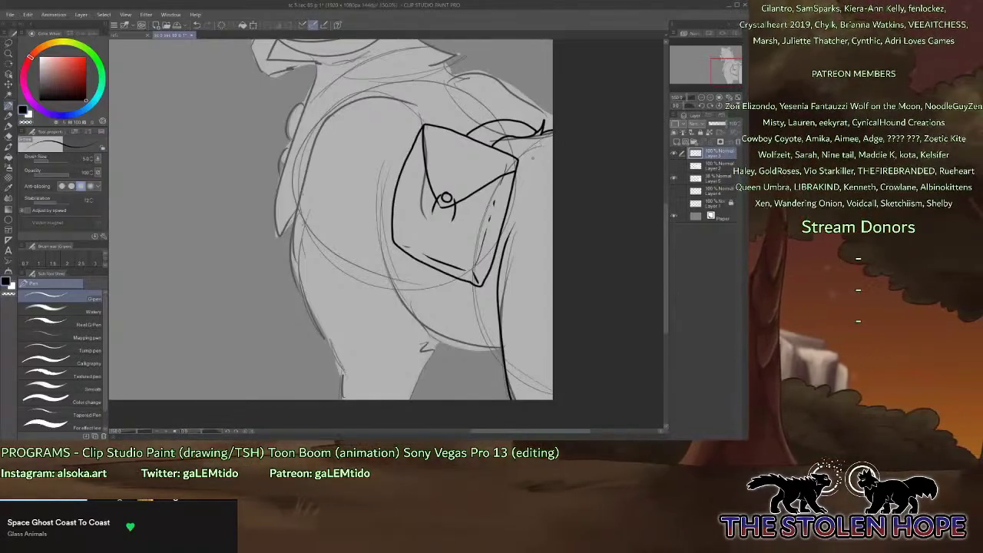
mouse_move(429, 266)
mouse_down()
mouse_move(432, 306)
mouse_move(450, 340)
mouse_up()
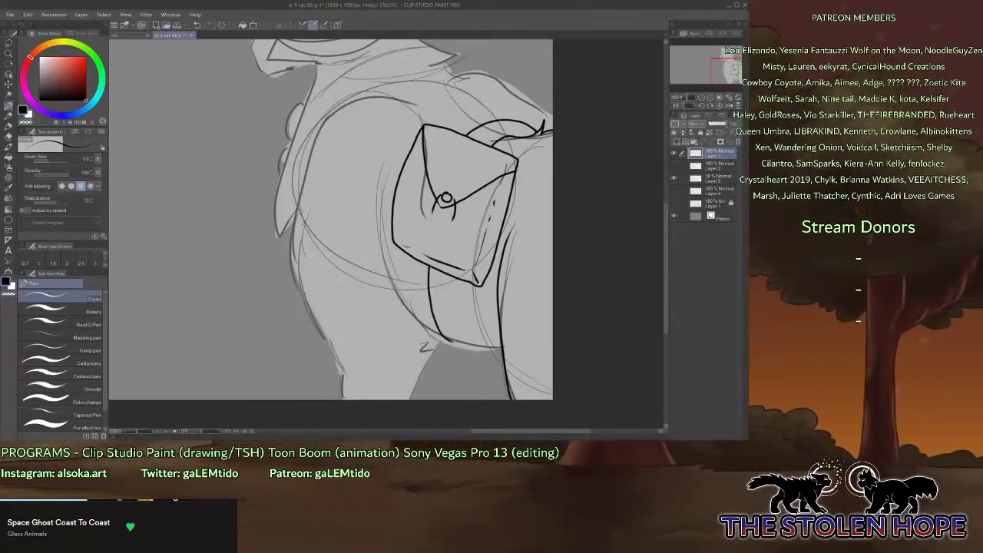
drag(441, 281, 453, 339)
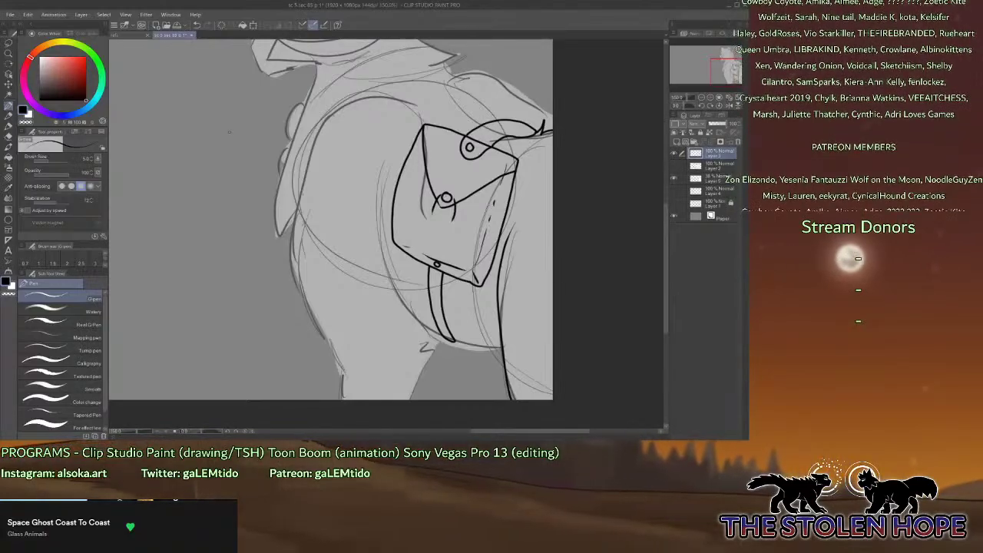
Erase the bag edge overlapping the rear strap and ink the shoulder strap, the foreleg contours and the small lower front strap.
key(e)
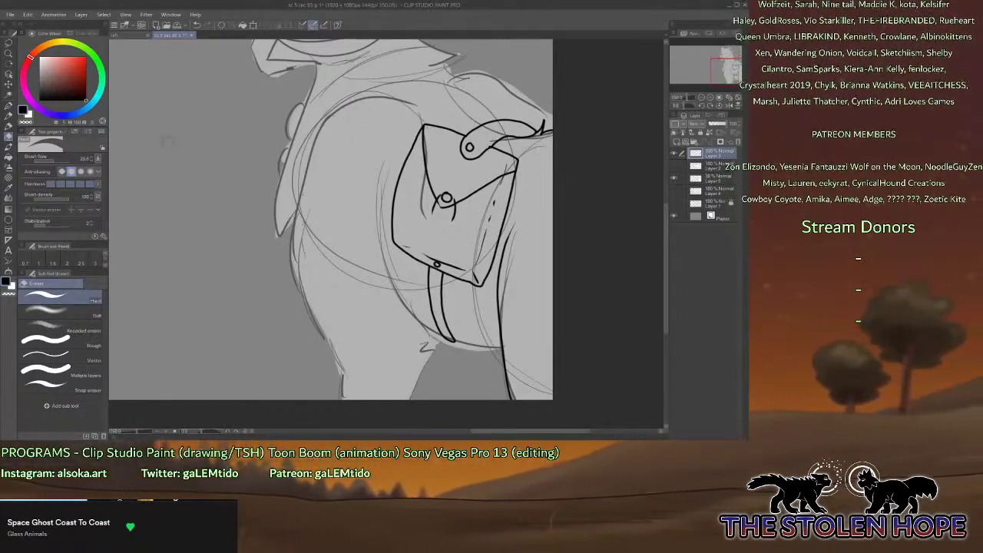
key(p)
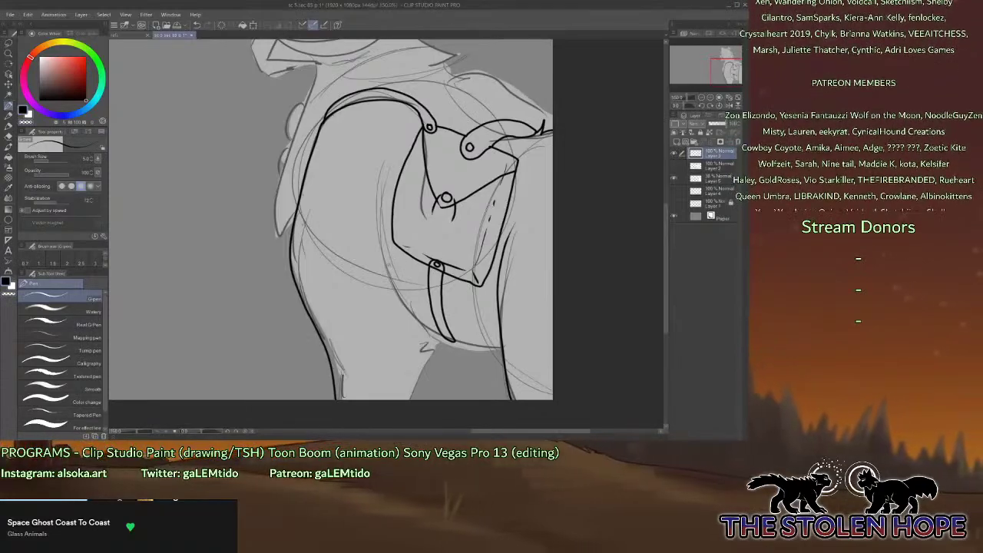
mouse_move(389, 264)
mouse_down()
mouse_move(428, 323)
mouse_move(410, 399)
mouse_up()
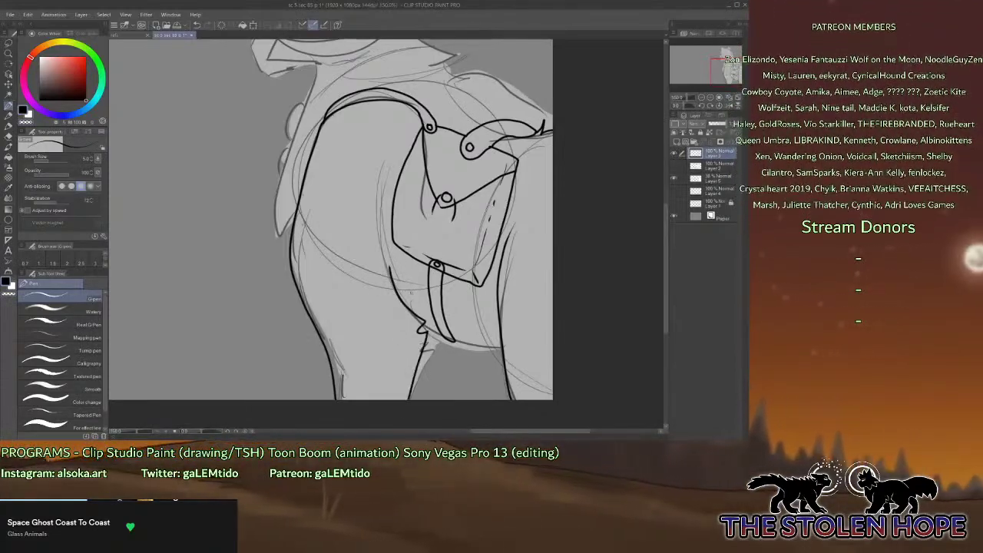
mouse_move(391, 278)
mouse_down()
mouse_move(402, 252)
mouse_move(409, 291)
mouse_up()
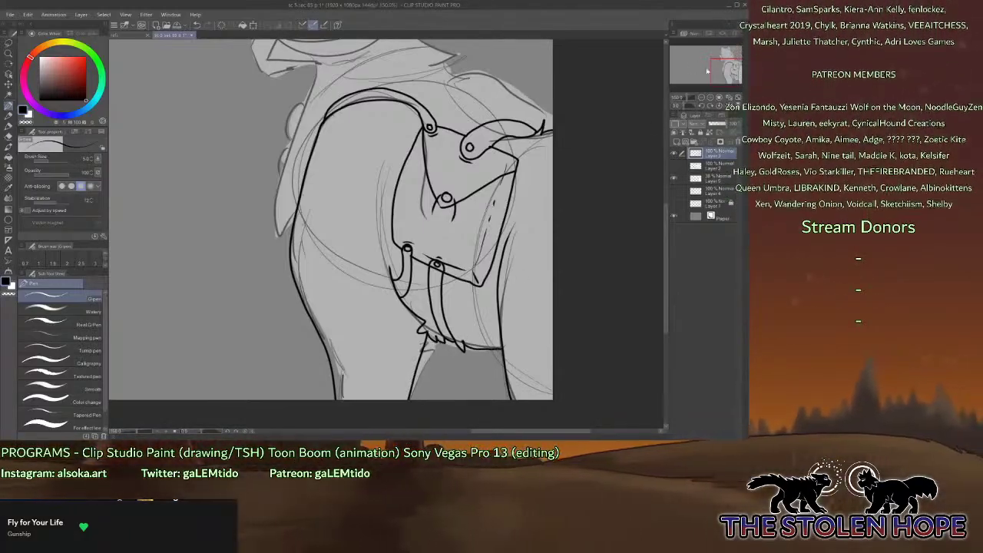
Ink the large feline's neck and upper back contours, the chest fur tufts and the small rounded shapes along the chest.
drag(725, 71, 724, 60)
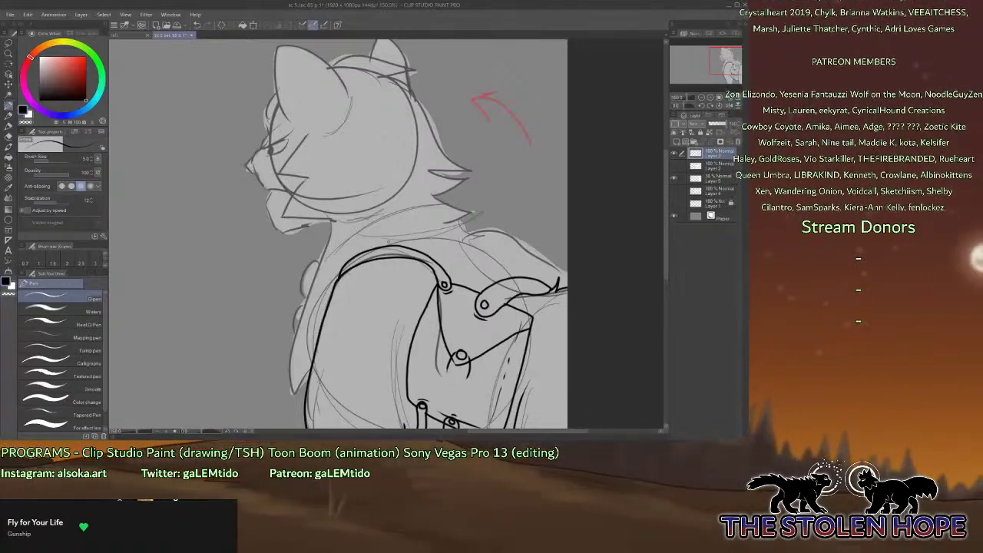
mouse_move(350, 225)
mouse_down()
mouse_move(321, 272)
mouse_move(270, 388)
mouse_move(295, 418)
mouse_up()
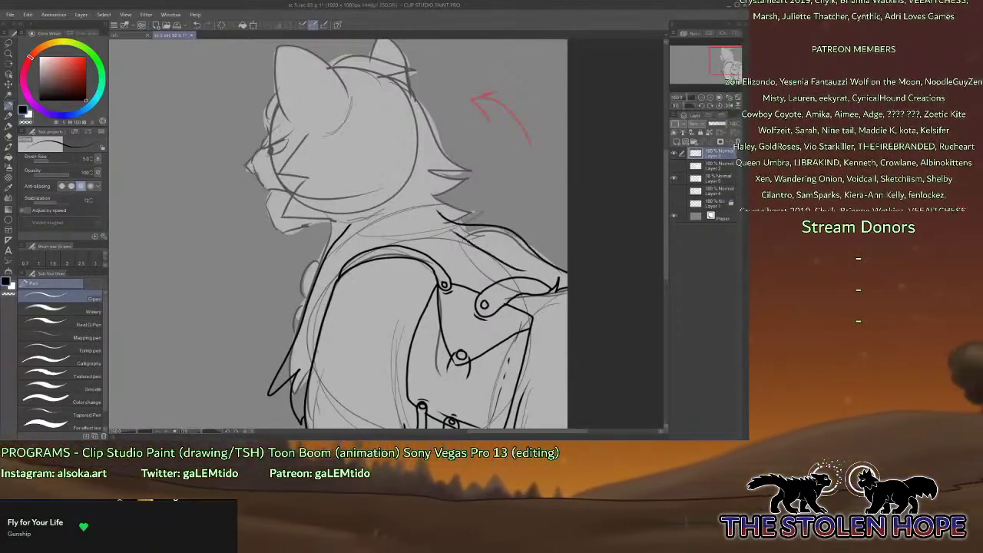
drag(721, 66, 716, 74)
drag(389, 171, 380, 194)
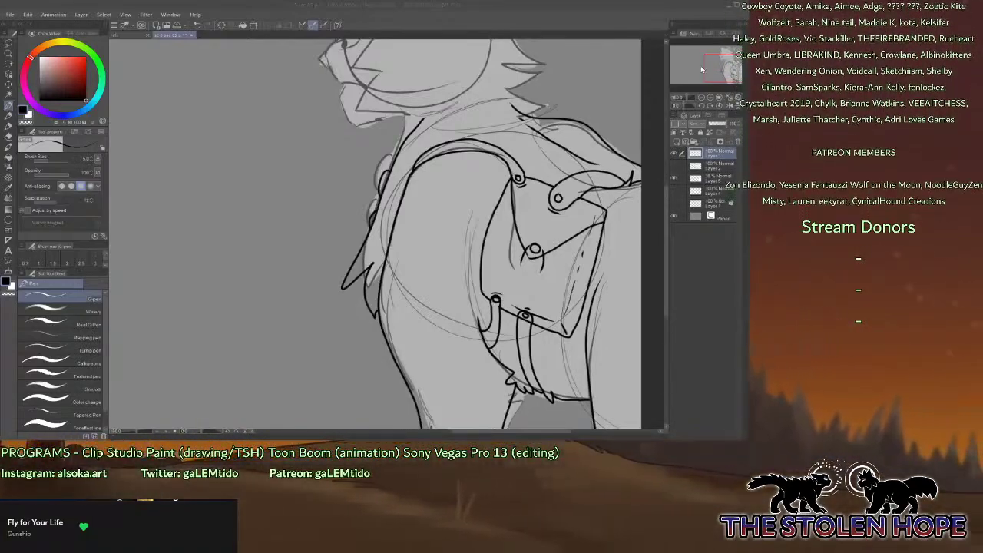
Add a new layer above the large feline's body line art for inking the head.
drag(720, 71, 724, 63)
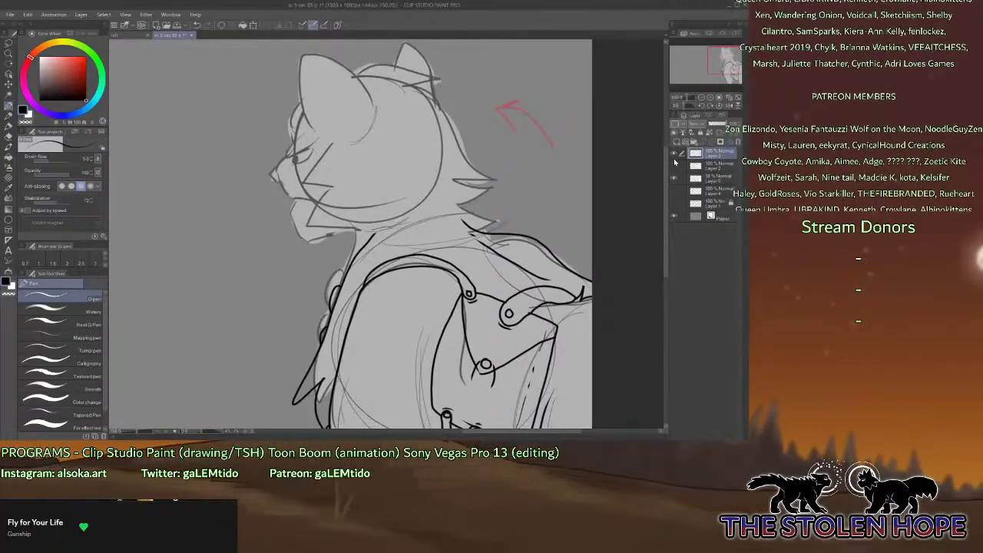
click(676, 153)
click(676, 153)
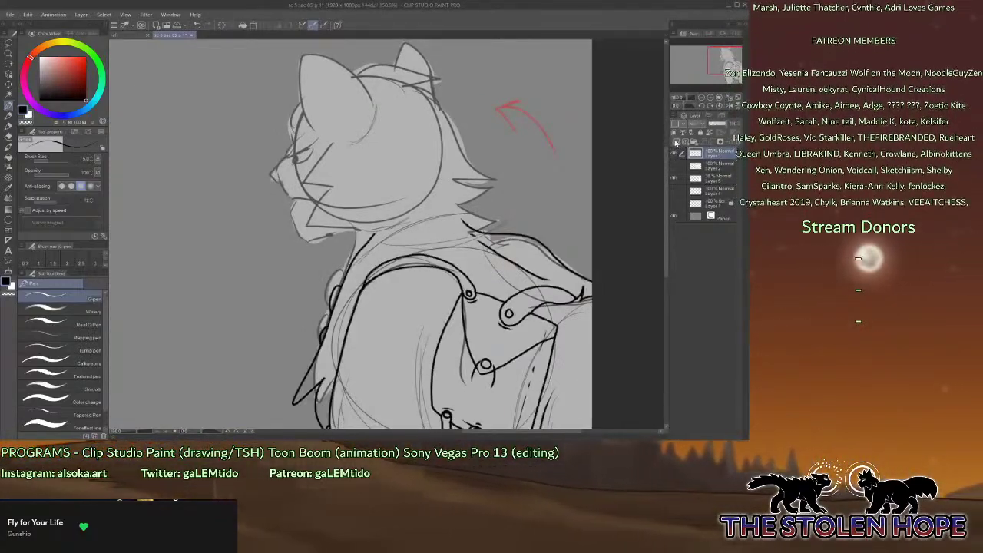
click(677, 142)
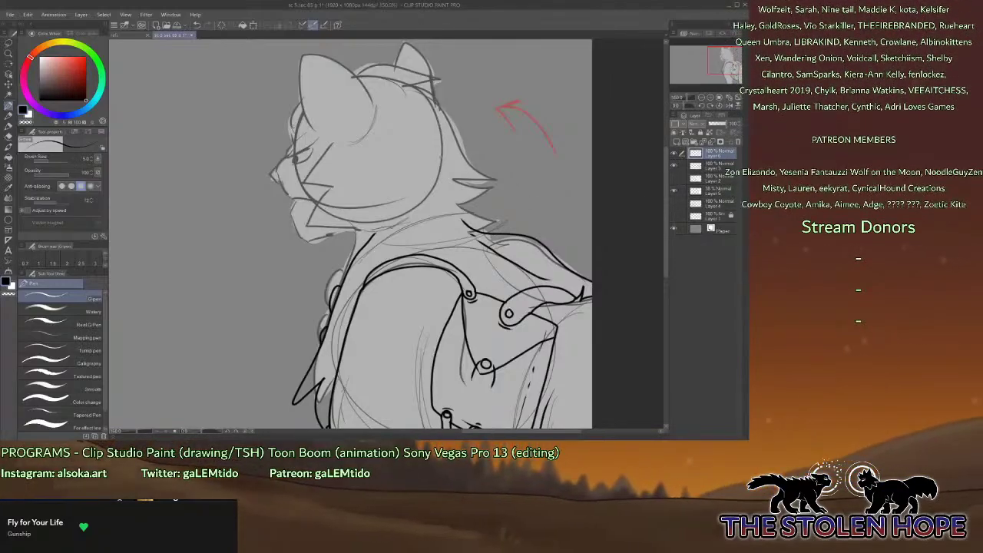
Ink both ears, the forehead tuft, the jagged cheek and jaw fur, and the pointed fur spikes behind the head and neck.
mouse_move(372, 102)
mouse_down()
mouse_move(327, 54)
mouse_move(309, 60)
mouse_move(314, 133)
mouse_move(375, 108)
mouse_move(377, 117)
mouse_up()
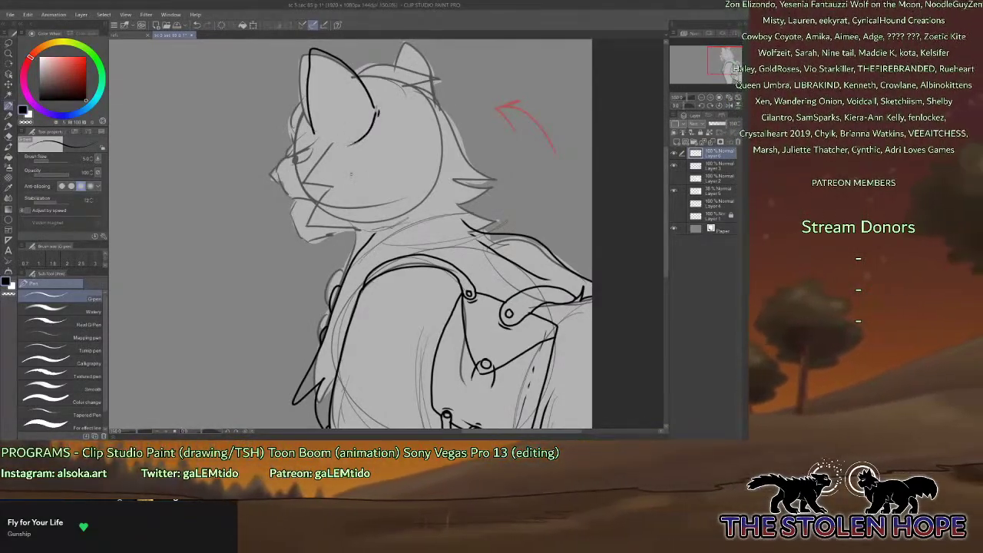
mouse_move(314, 133)
mouse_down()
mouse_move(320, 146)
mouse_move(295, 196)
mouse_move(324, 198)
mouse_move(309, 245)
mouse_up()
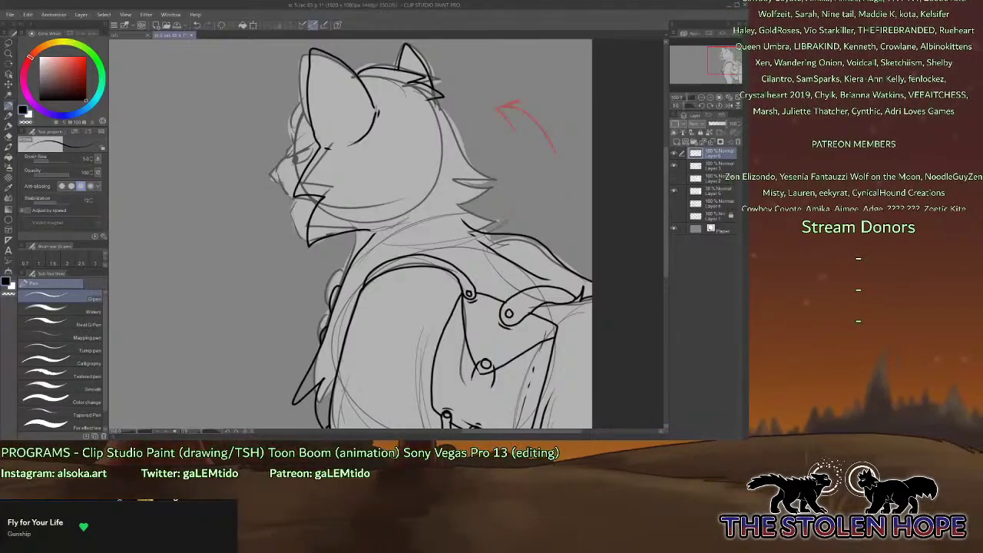
mouse_move(473, 90)
mouse_down()
mouse_move(486, 180)
mouse_move(504, 146)
mouse_up()
mouse_move(504, 146)
mouse_down()
mouse_move(464, 237)
mouse_move(442, 243)
mouse_up()
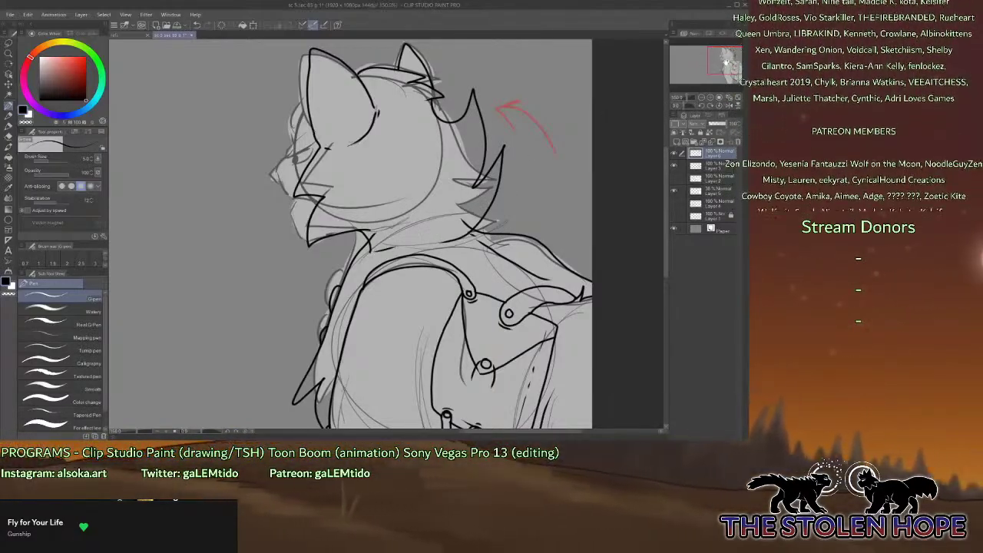
Ink the face with its eye, brow, nose, mouth and chin, and add small fur marks on the back of the head.
drag(708, 68, 707, 64)
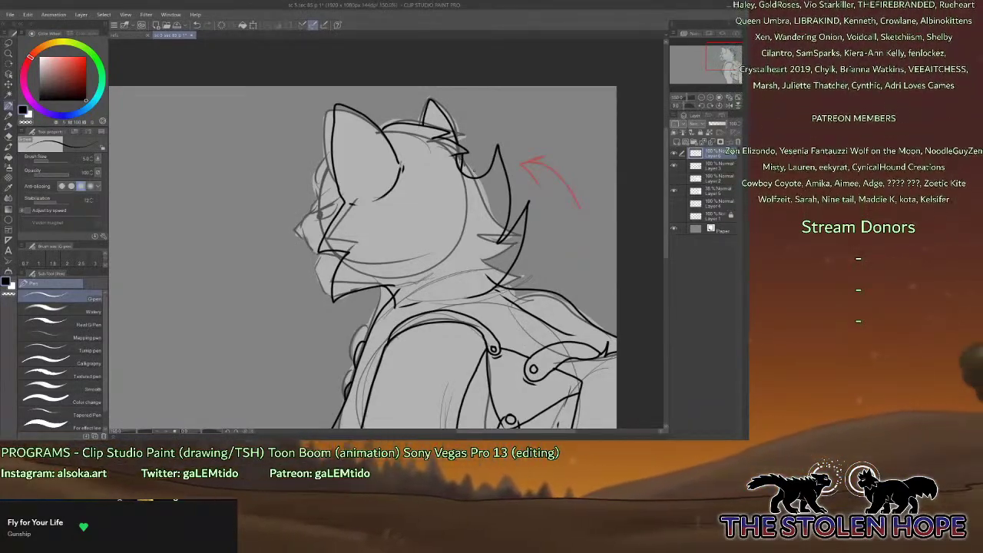
click(713, 98)
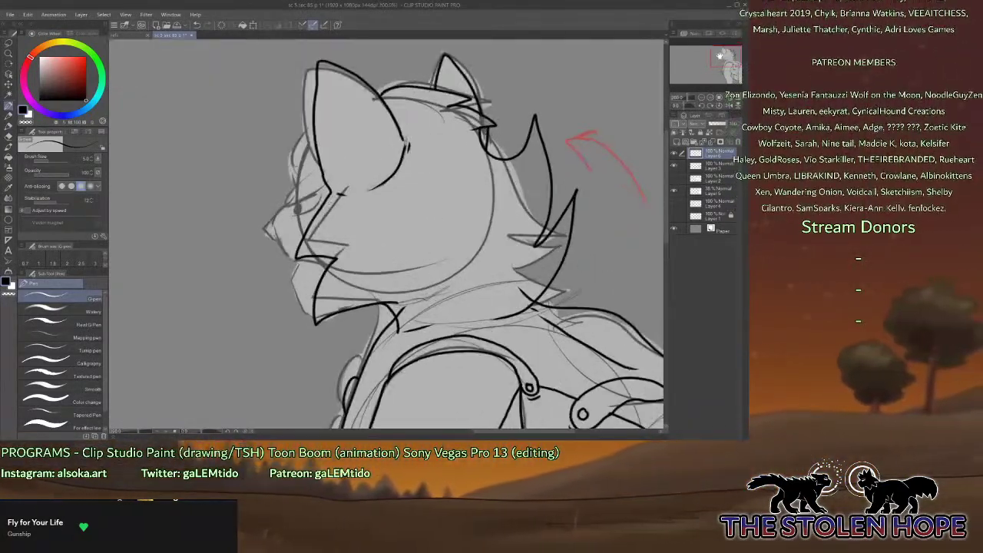
drag(301, 193, 335, 149)
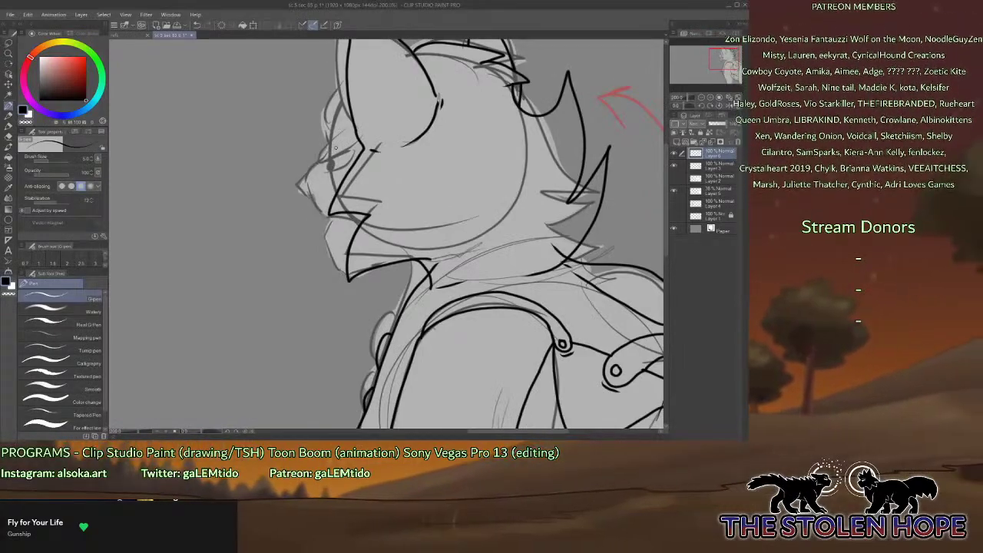
drag(329, 155, 355, 149)
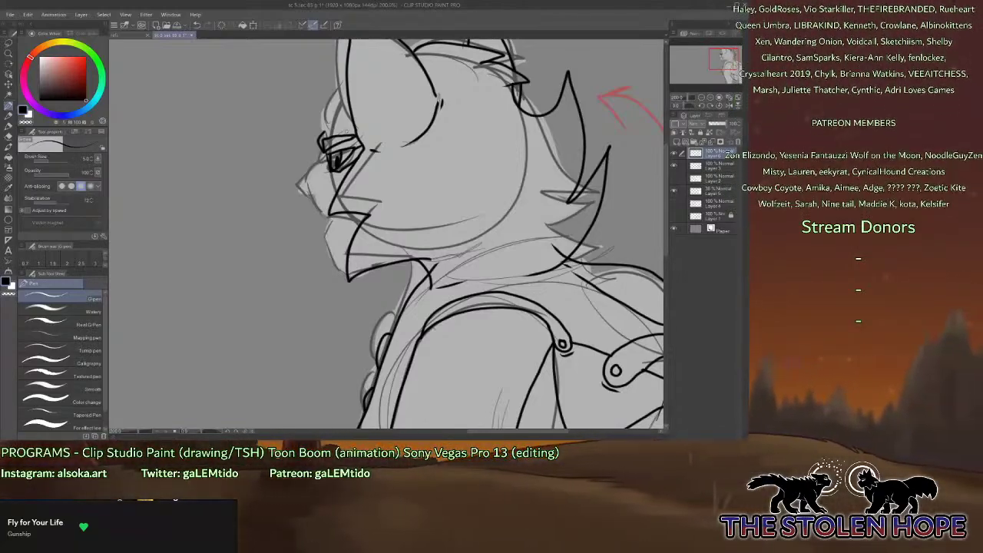
mouse_move(322, 133)
mouse_down()
mouse_move(327, 92)
mouse_move(349, 79)
mouse_up()
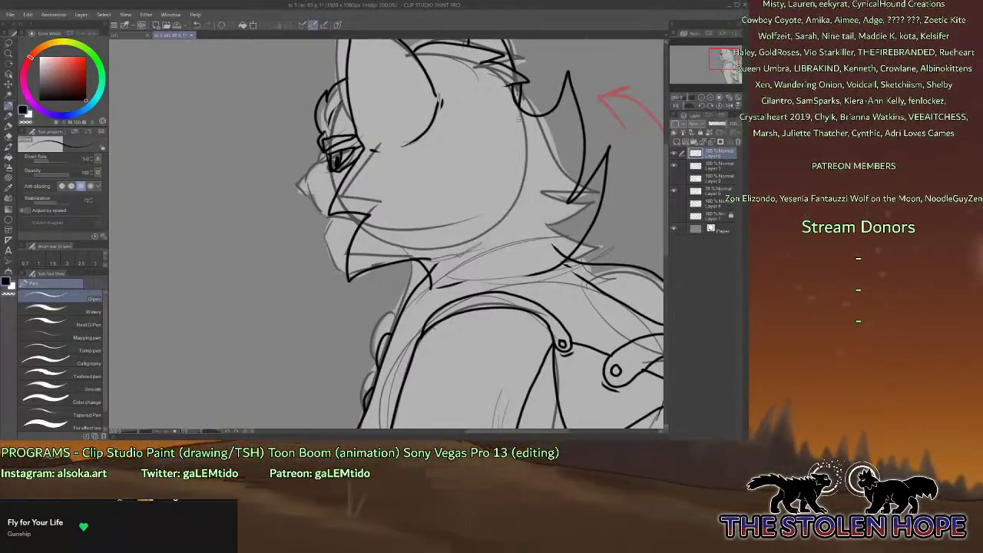
drag(440, 84, 501, 109)
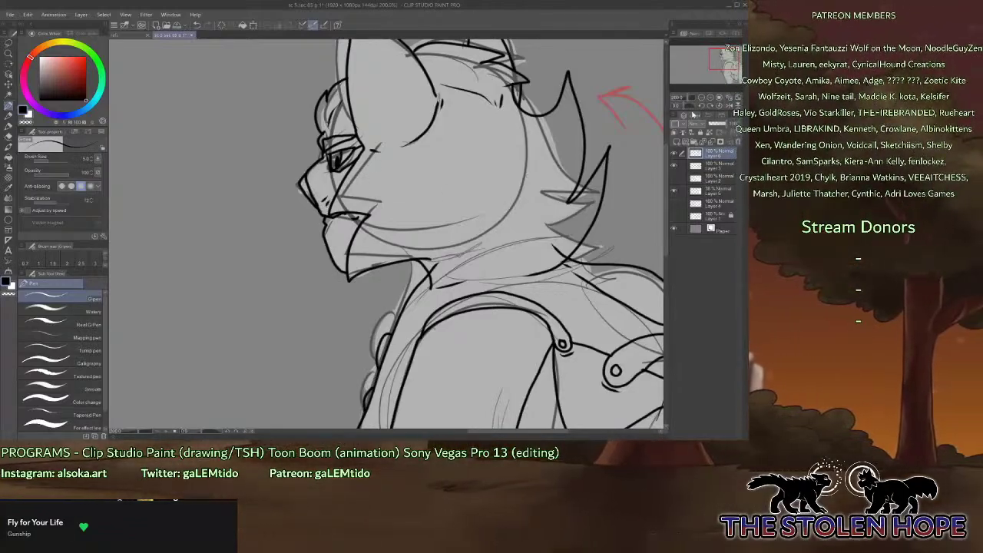
click(702, 98)
click(702, 98)
click(702, 99)
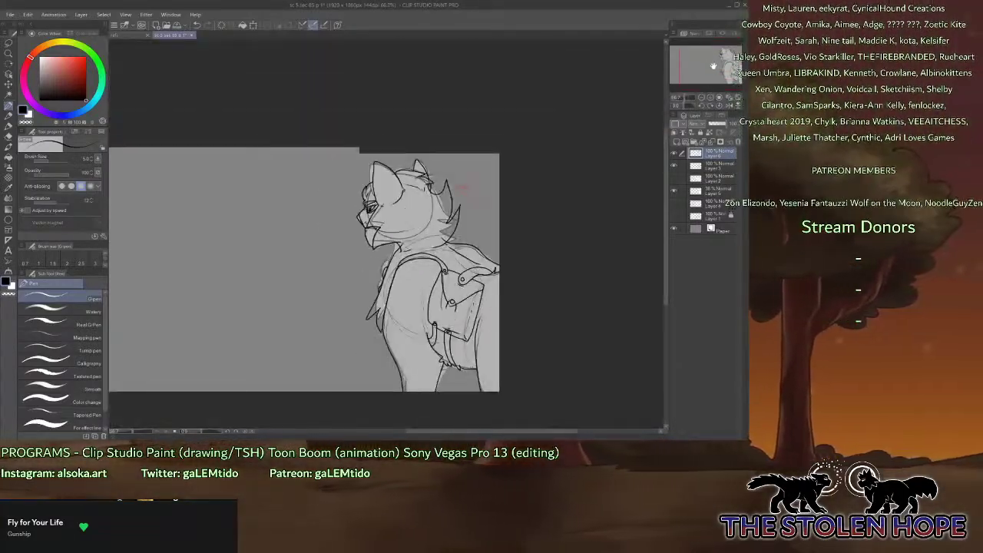
mouse_move(713, 65)
mouse_down()
mouse_move(708, 71)
mouse_move(732, 67)
mouse_up()
click(711, 97)
click(711, 97)
click(711, 97)
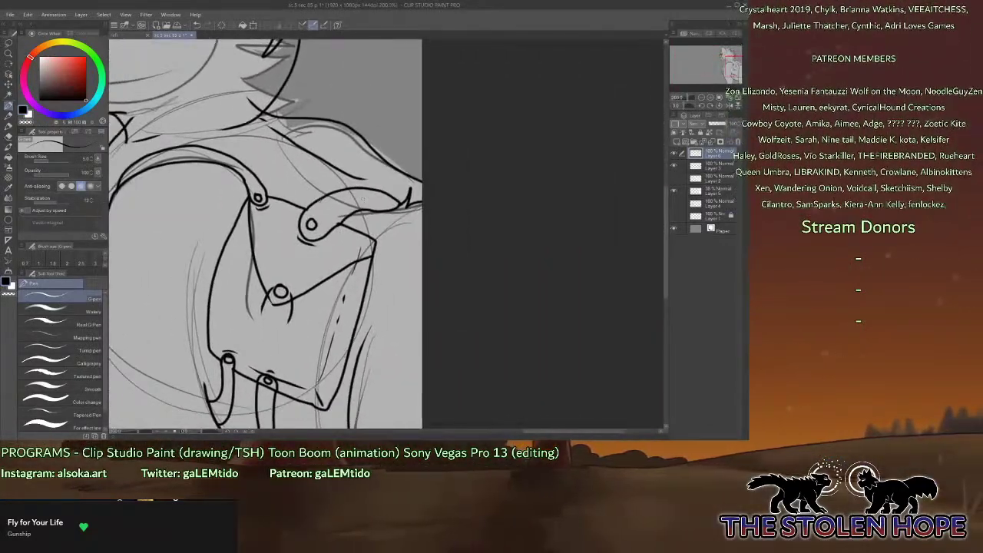
mouse_move(320, 201)
mouse_down()
mouse_move(364, 179)
mouse_move(421, 177)
mouse_up()
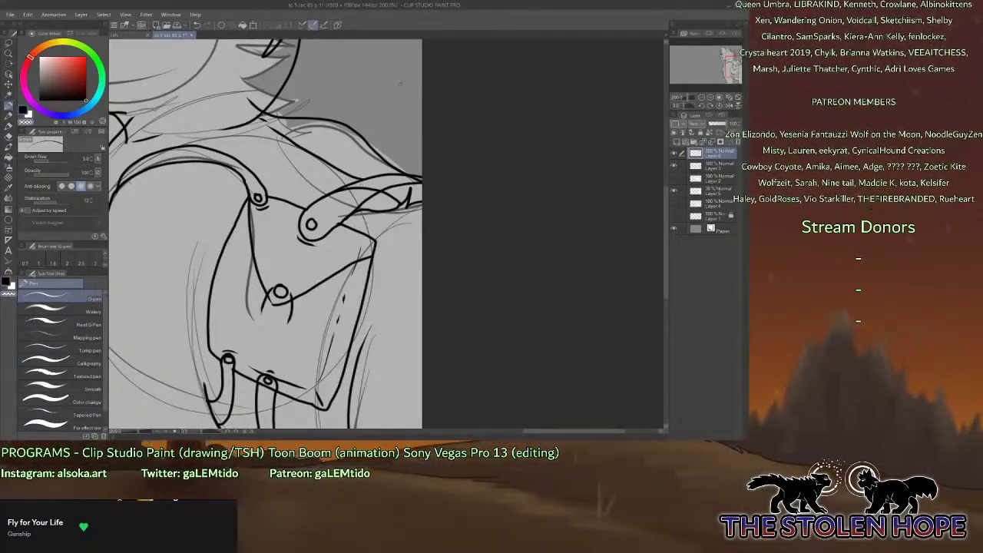
click(196, 25)
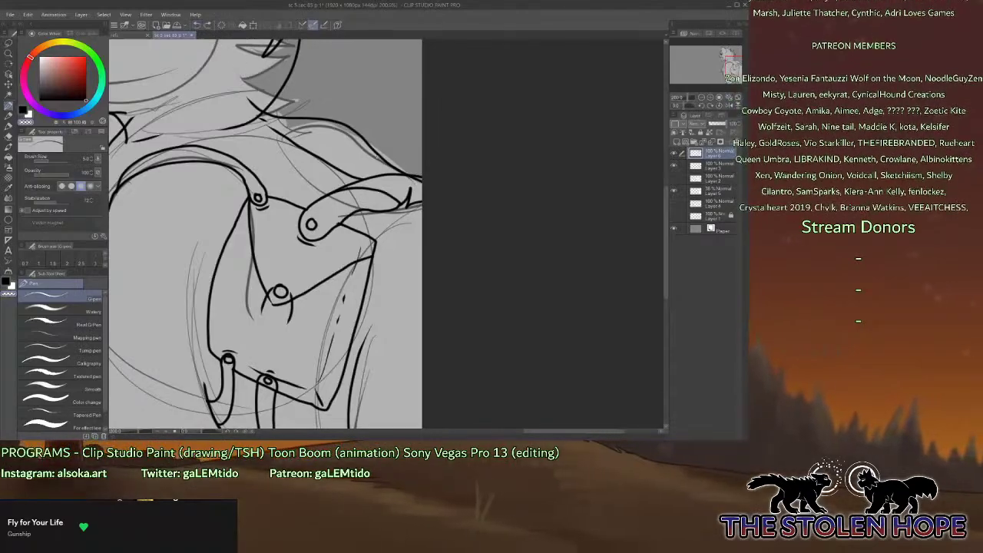
click(196, 25)
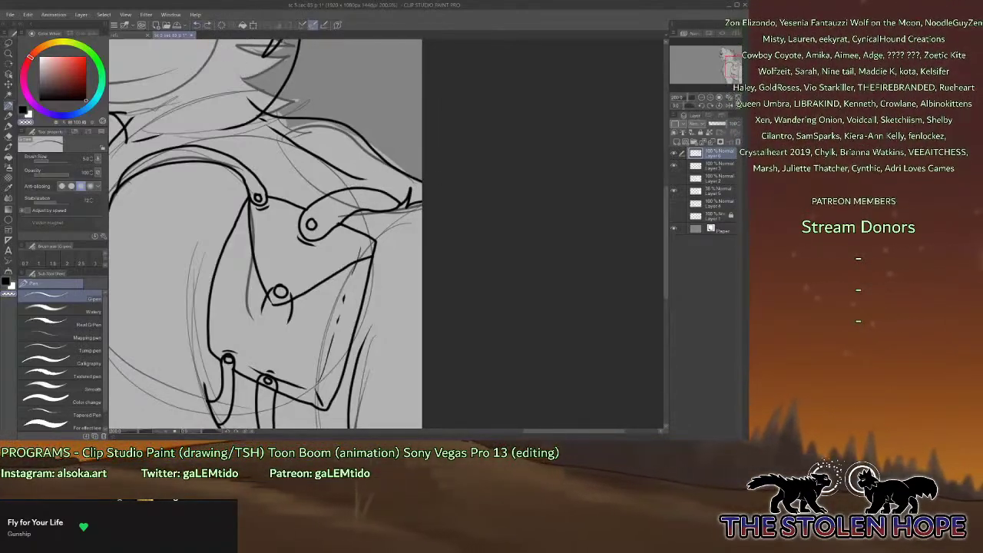
Hide the head line art, redraw the saddlebag's upper strap higher on the body line art layer, and erase its old lines.
click(674, 153)
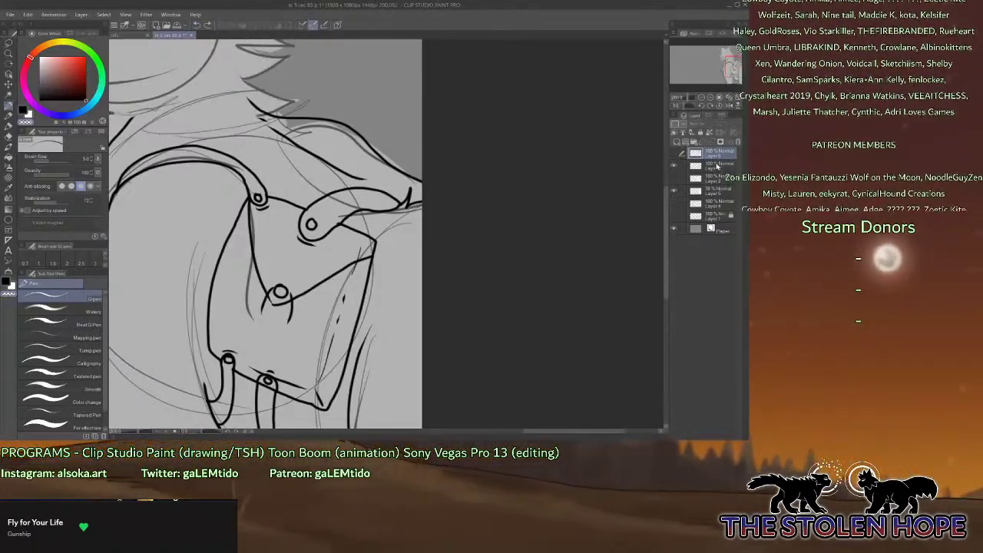
click(699, 165)
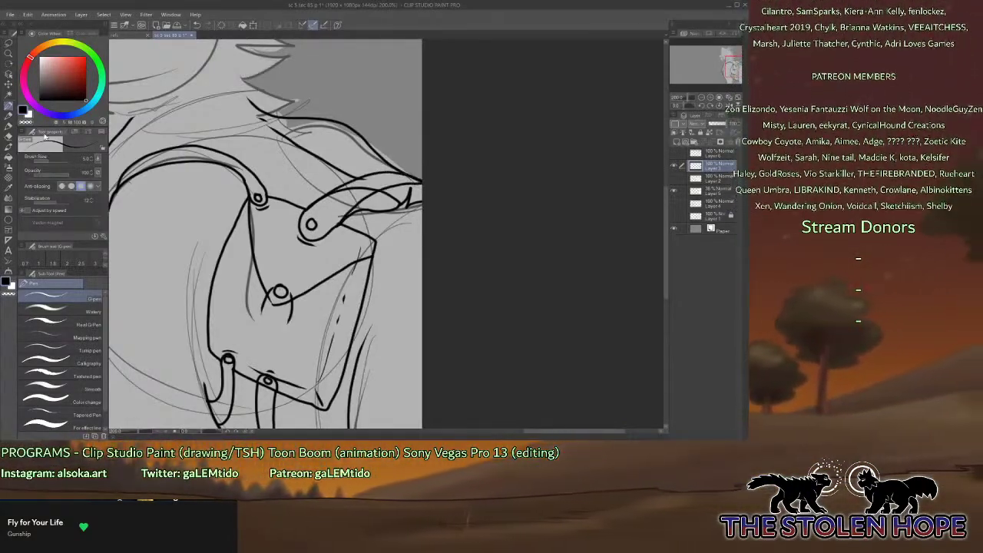
key(e)
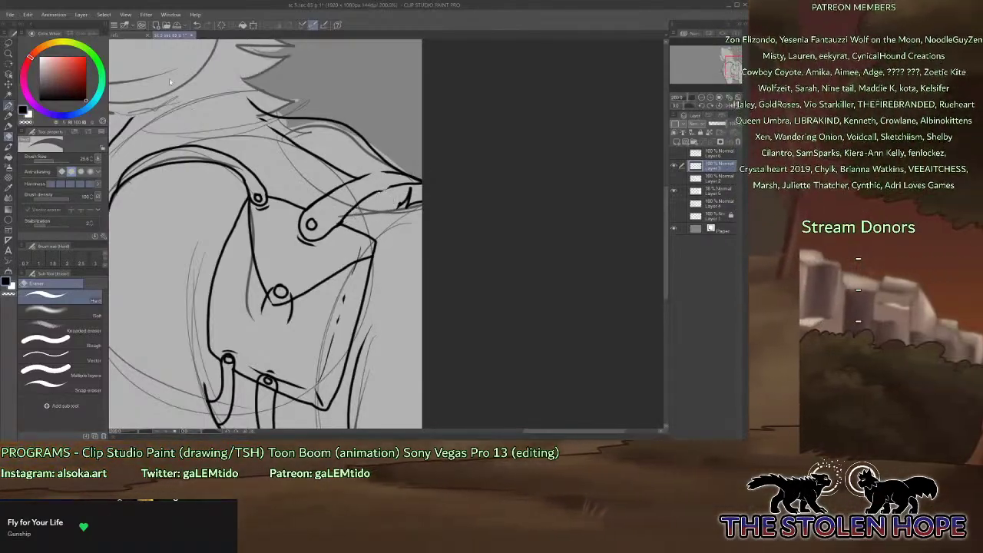
key(p)
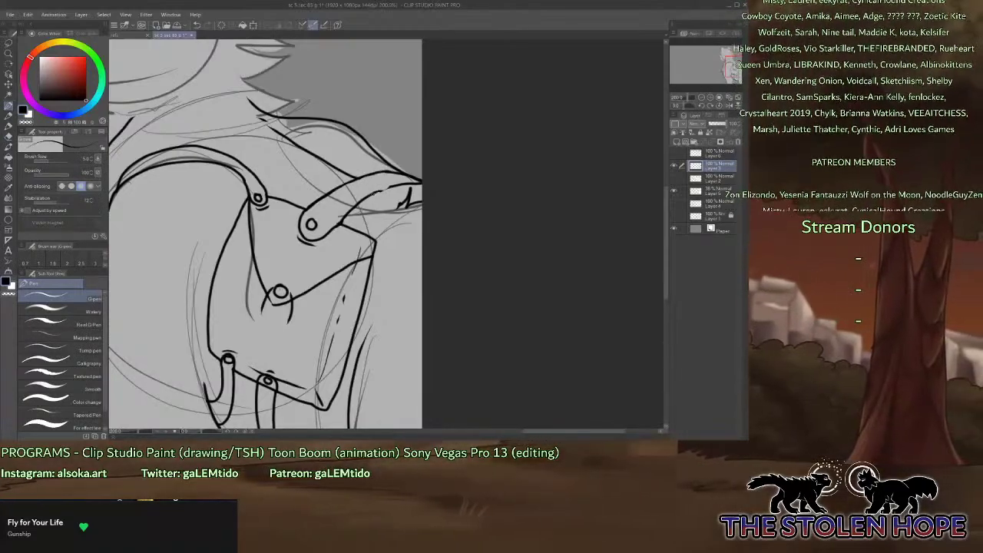
Hide the large feline's head and body line art layers and delete its faded sketch layer.
click(704, 98)
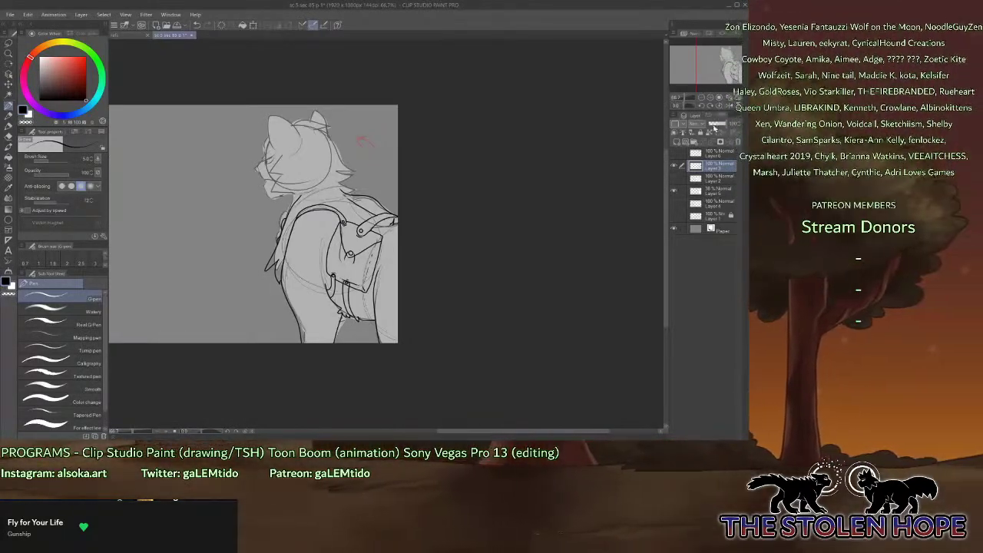
click(675, 154)
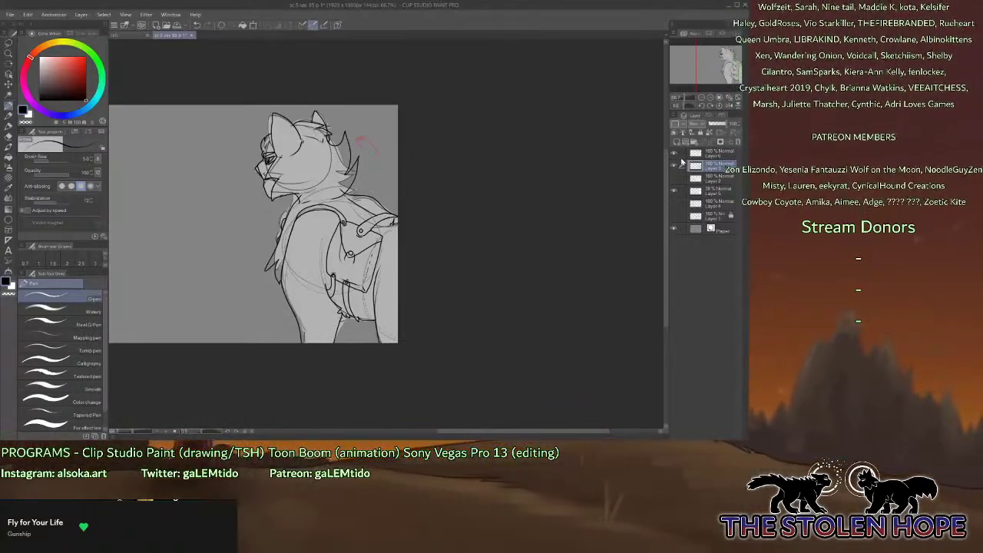
click(674, 165)
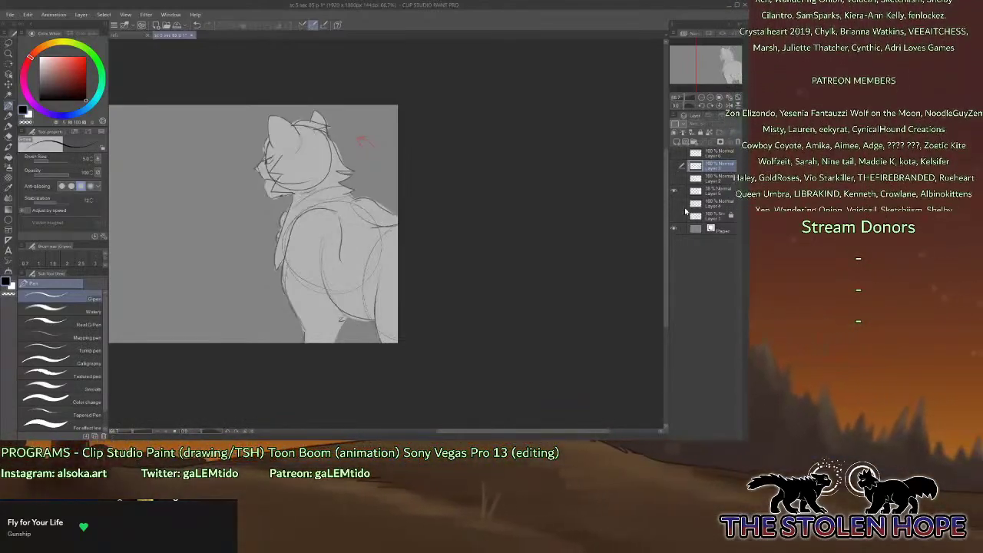
click(711, 190)
click(738, 141)
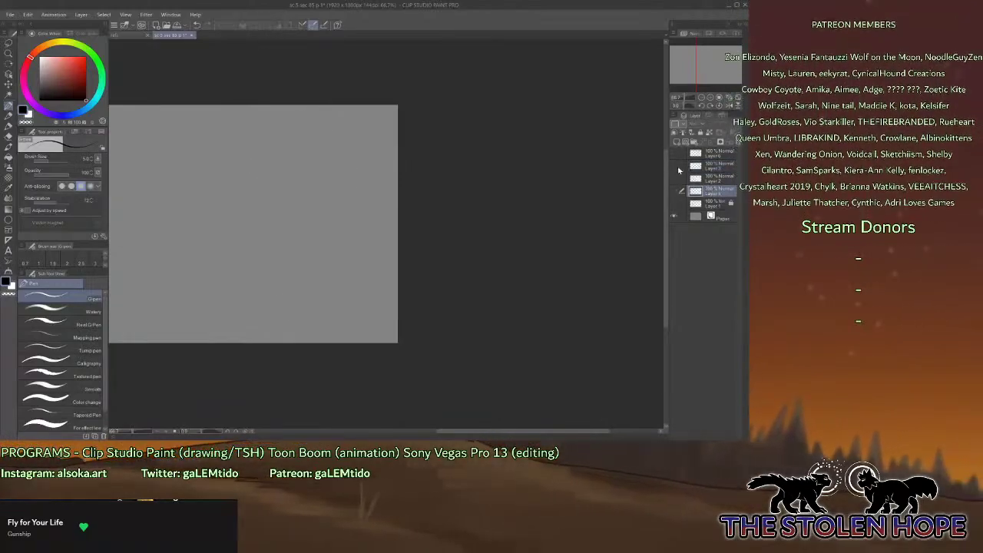
Show the striding animal's sketch layer, lower its opacity, and place a new empty layer directly above it for line art.
click(674, 178)
click(713, 178)
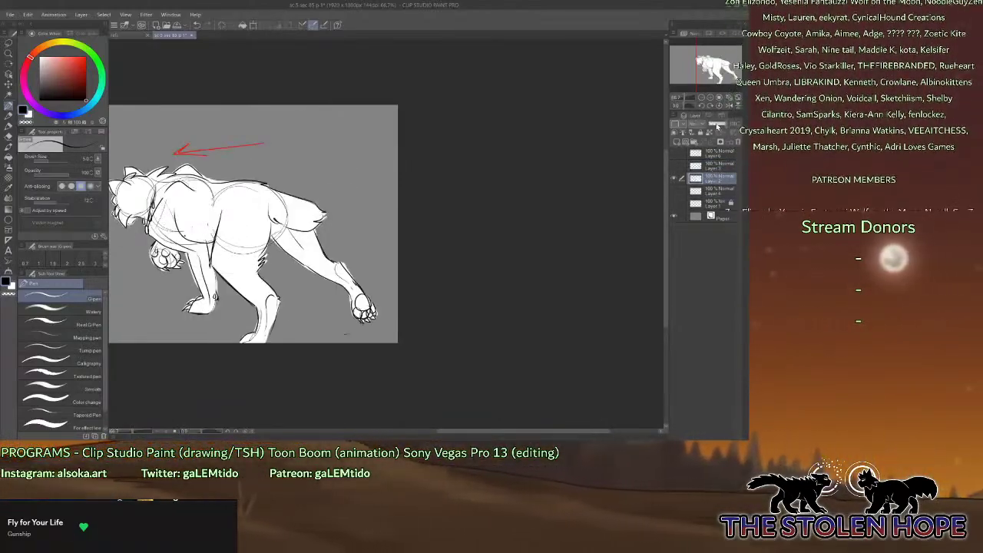
click(715, 124)
drag(722, 69, 699, 74)
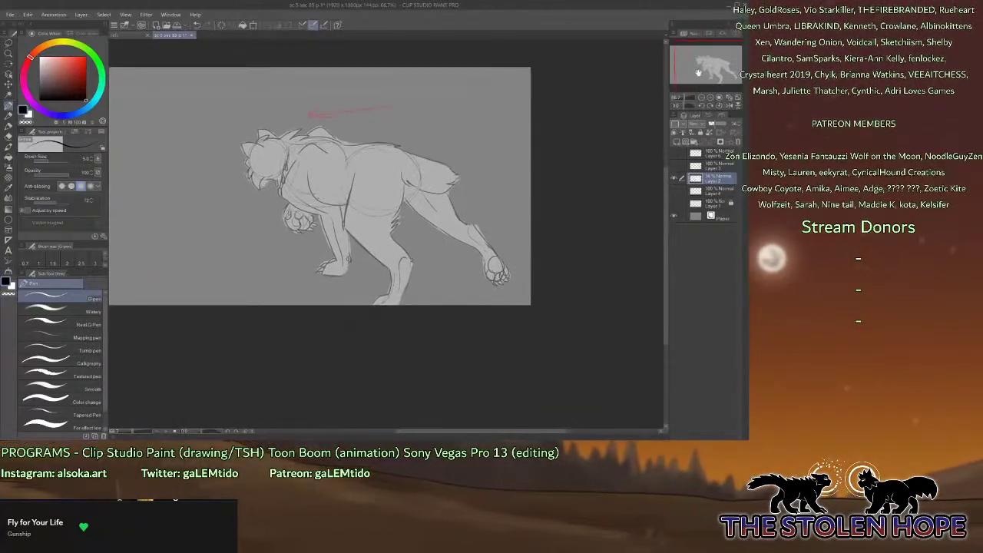
click(703, 191)
click(676, 141)
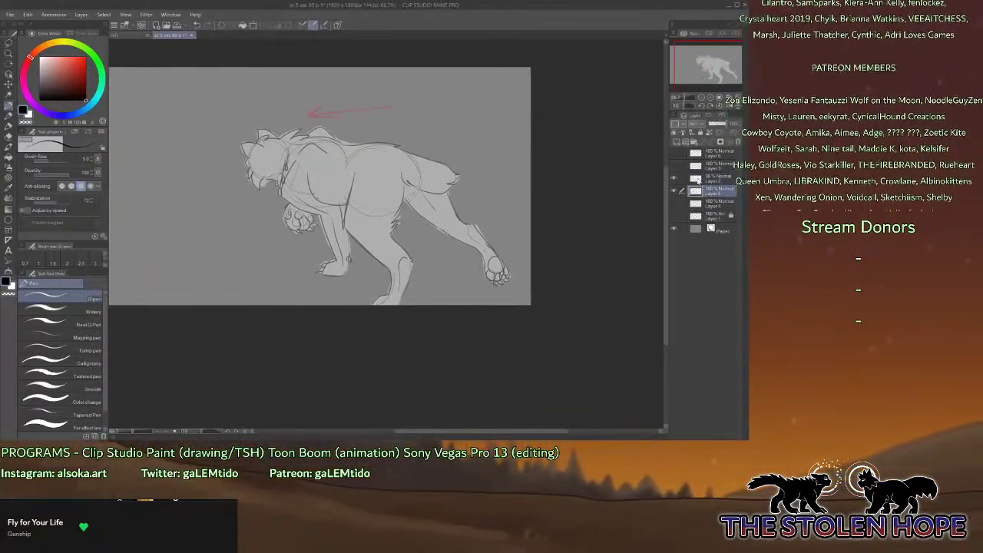
drag(706, 178, 706, 176)
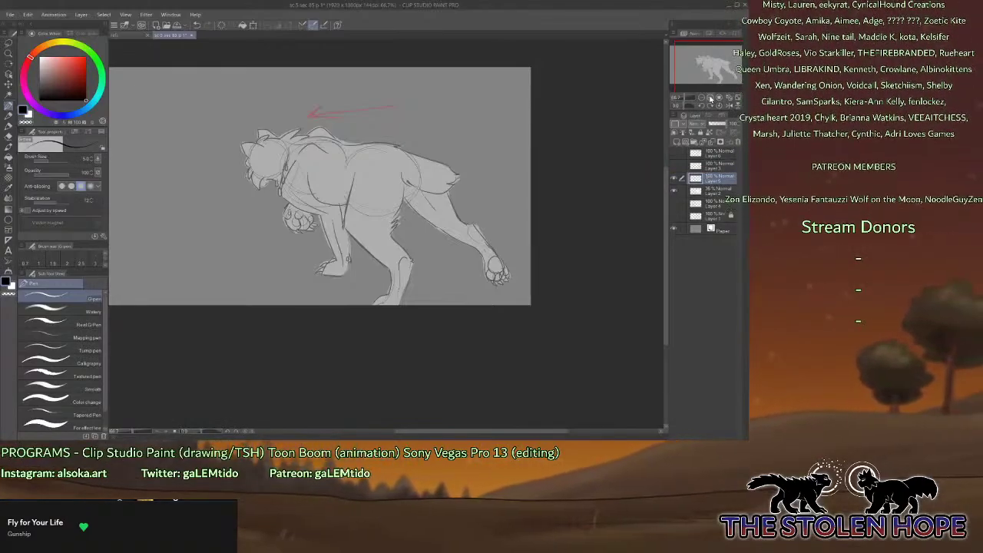
Ink the near hind leg on the line art layer, from the thigh and fur tufts to the hock and foot.
click(710, 98)
click(710, 98)
click(711, 98)
mouse_move(712, 68)
mouse_down()
mouse_move(696, 61)
mouse_move(719, 74)
mouse_up()
click(702, 98)
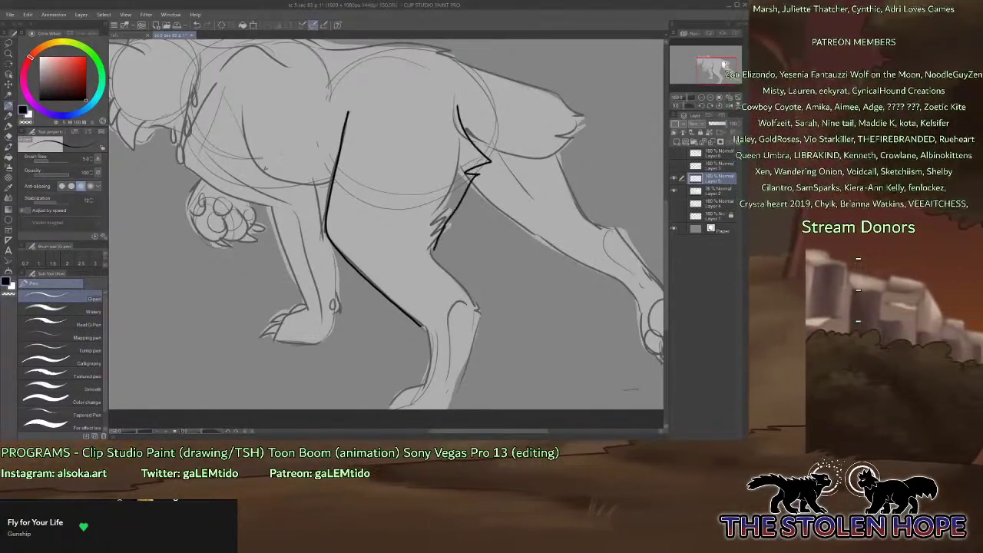
drag(723, 66, 716, 74)
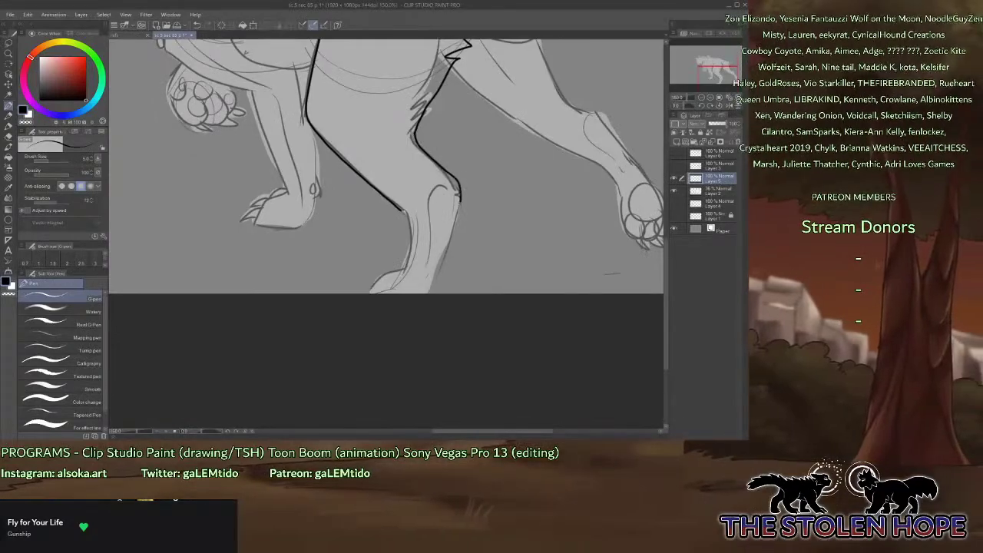
drag(460, 198, 434, 292)
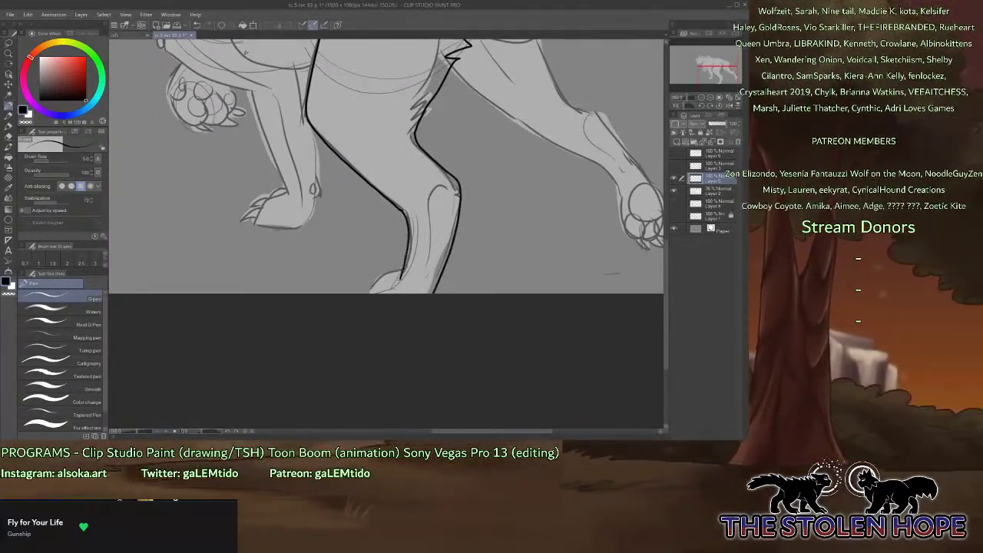
drag(433, 214, 422, 279)
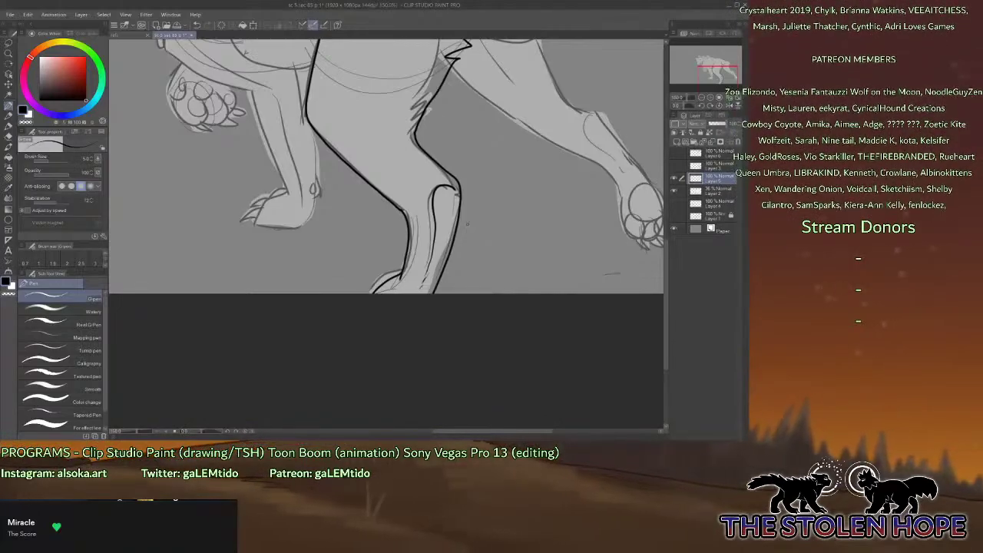
Ink the saddlebag's rounded outline on the animal's side with its upper and lower straps.
drag(720, 70, 716, 59)
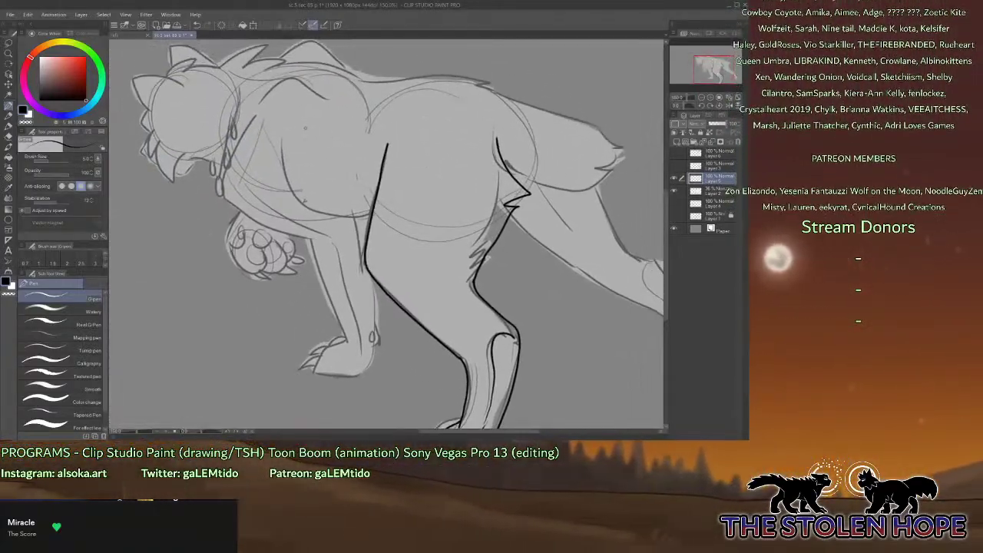
drag(303, 114, 293, 174)
drag(350, 206, 373, 206)
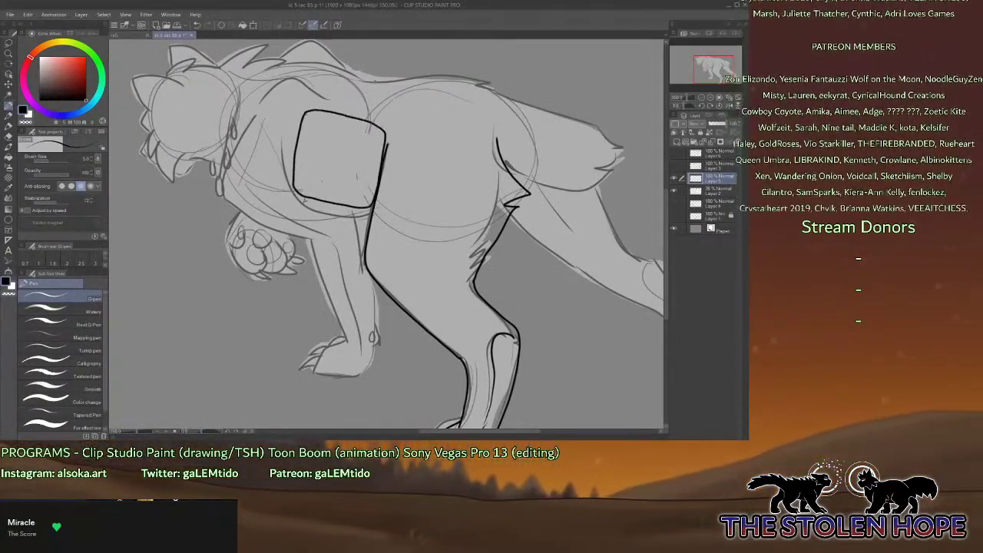
mouse_move(370, 75)
mouse_down()
mouse_move(335, 120)
mouse_move(381, 86)
mouse_up()
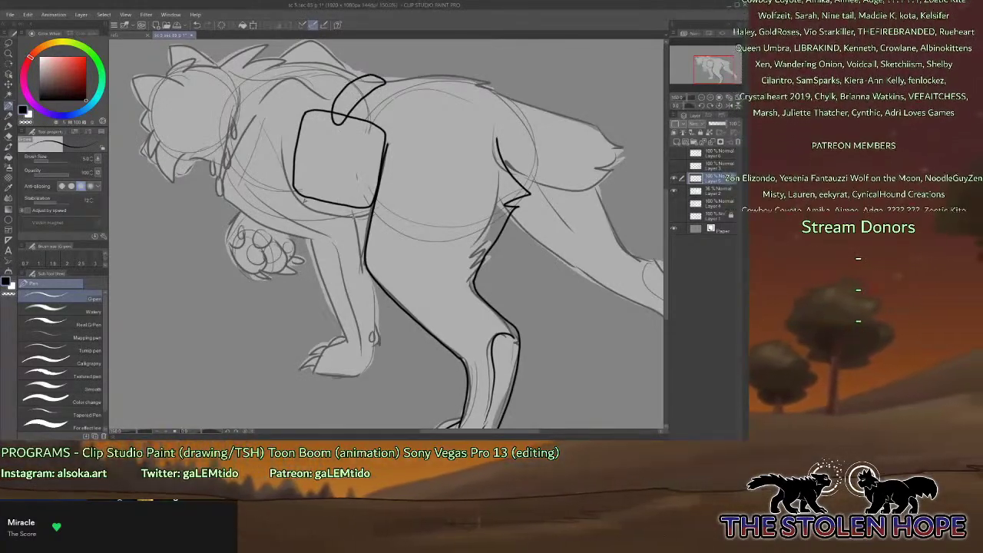
mouse_move(337, 201)
mouse_down()
mouse_move(358, 218)
mouse_move(344, 204)
mouse_up()
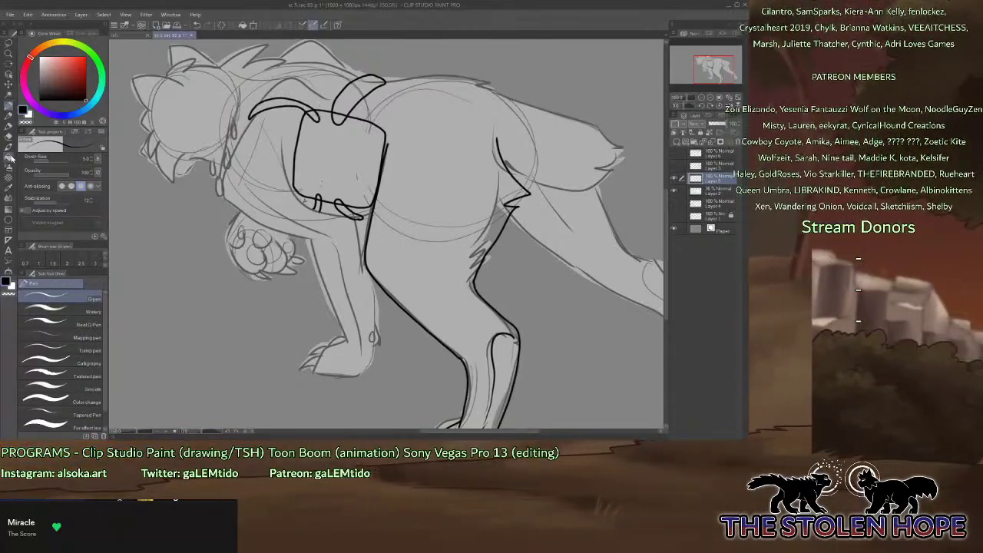
Erase the bag outline inside the straps, and ink the bag's pointed flap, clasp and strap studs.
click(9, 138)
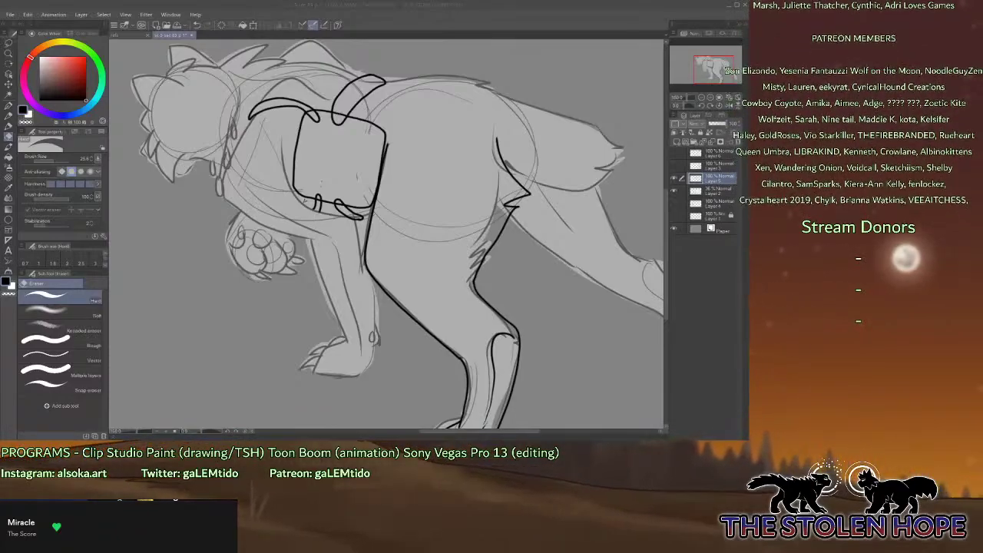
click(344, 108)
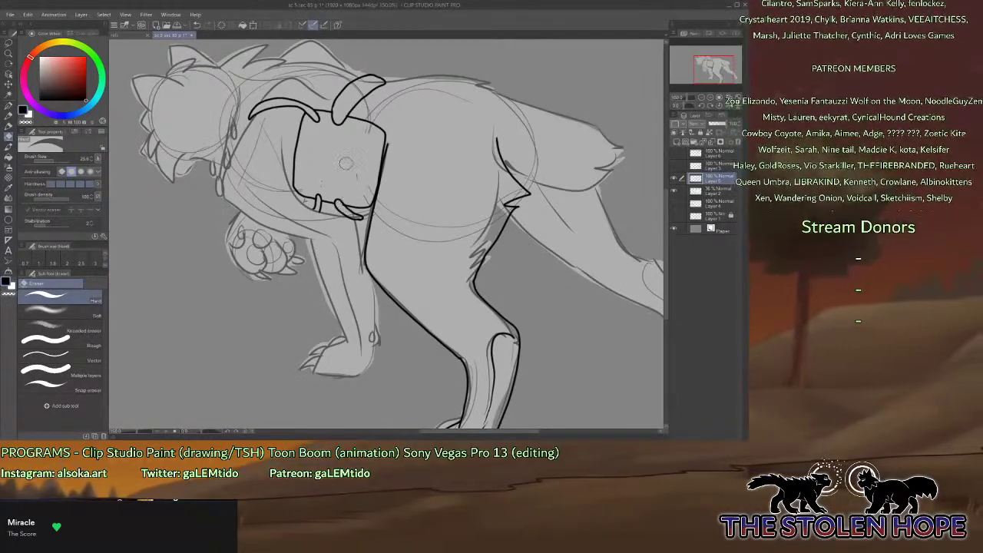
click(13, 112)
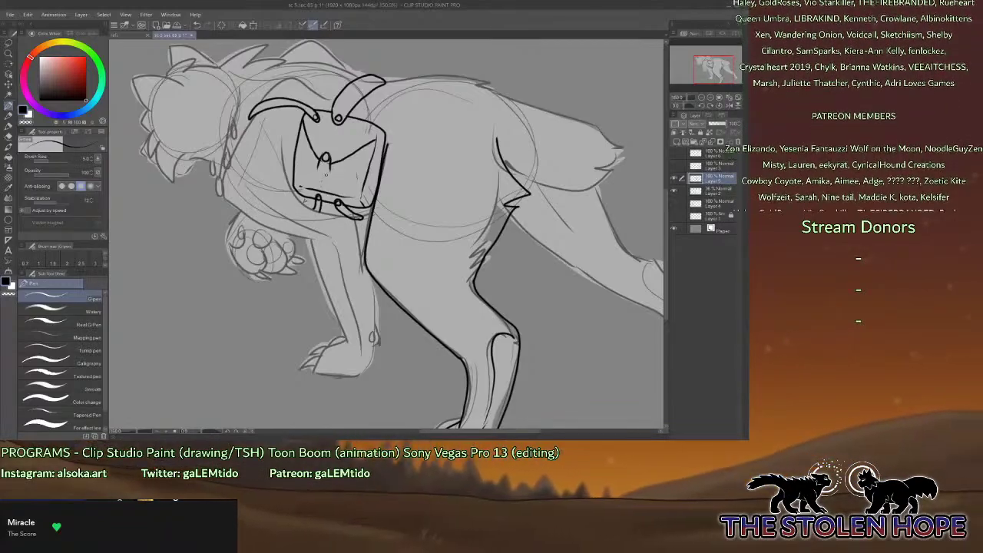
Ink the back line behind the bag, the rump curve and the full tail with its fur tufts.
drag(713, 70, 719, 68)
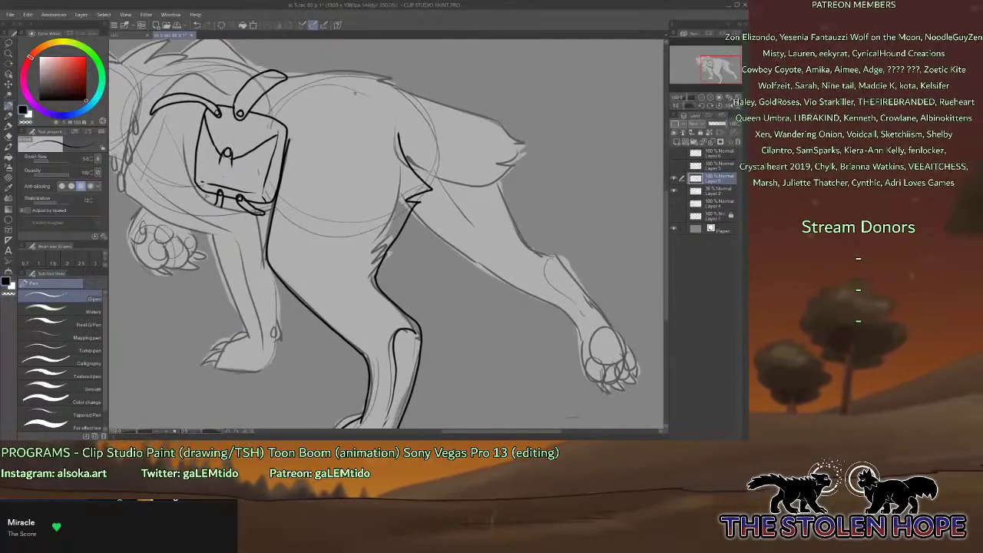
mouse_move(287, 77)
mouse_down()
mouse_move(368, 69)
mouse_move(509, 116)
mouse_up()
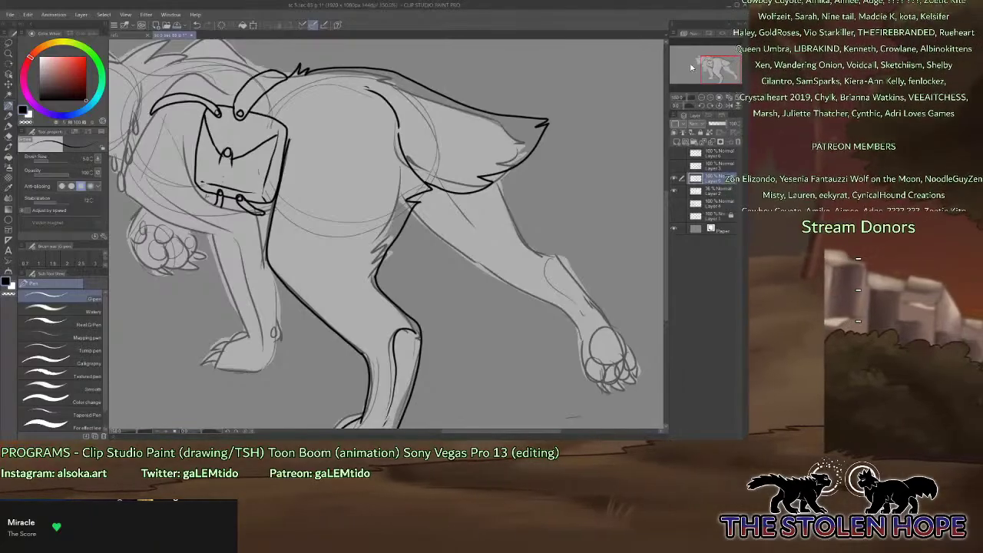
Ink the chest and the front of the near foreleg, and erase the bag's lower strap lines that overlap the elbow.
drag(719, 65, 708, 67)
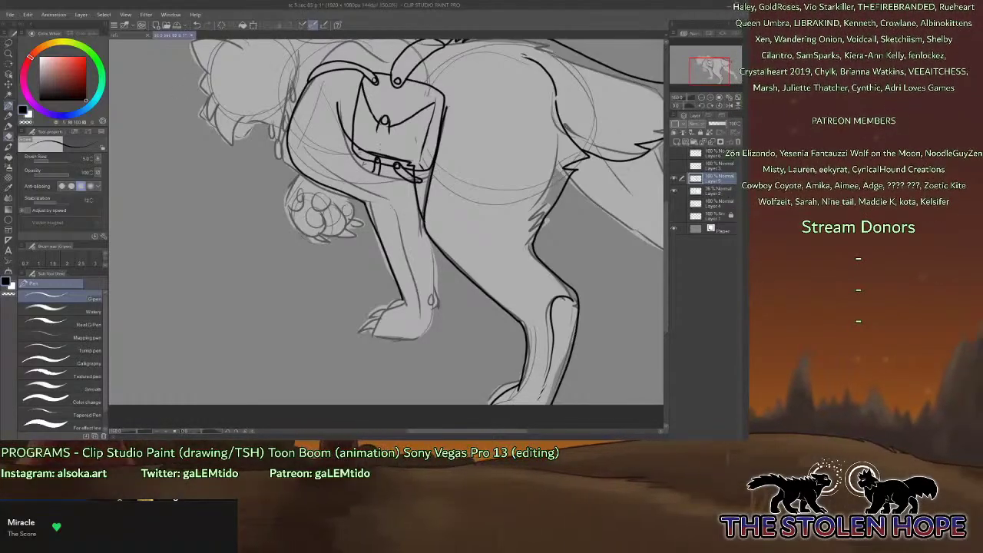
key(e)
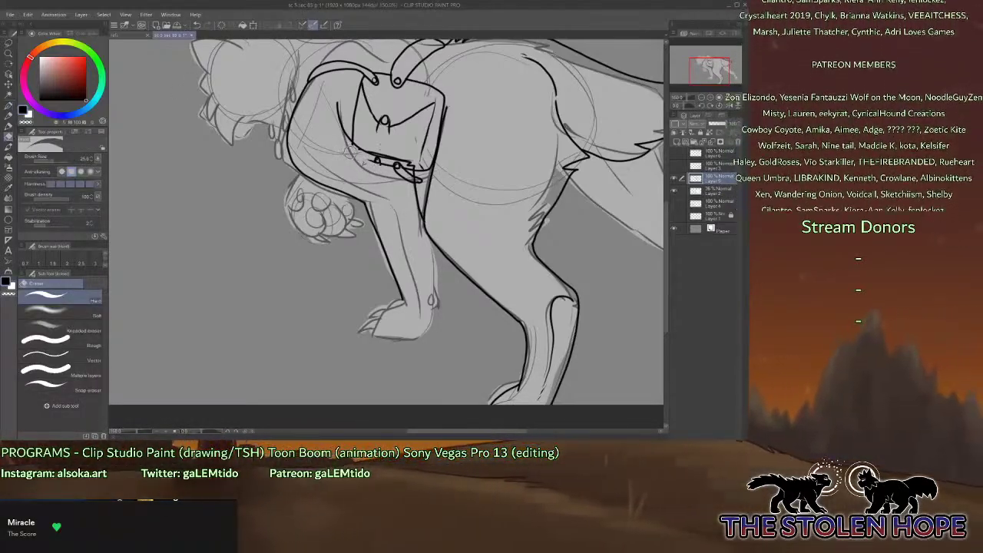
mouse_move(367, 159)
mouse_down()
mouse_move(400, 169)
mouse_move(402, 180)
mouse_up()
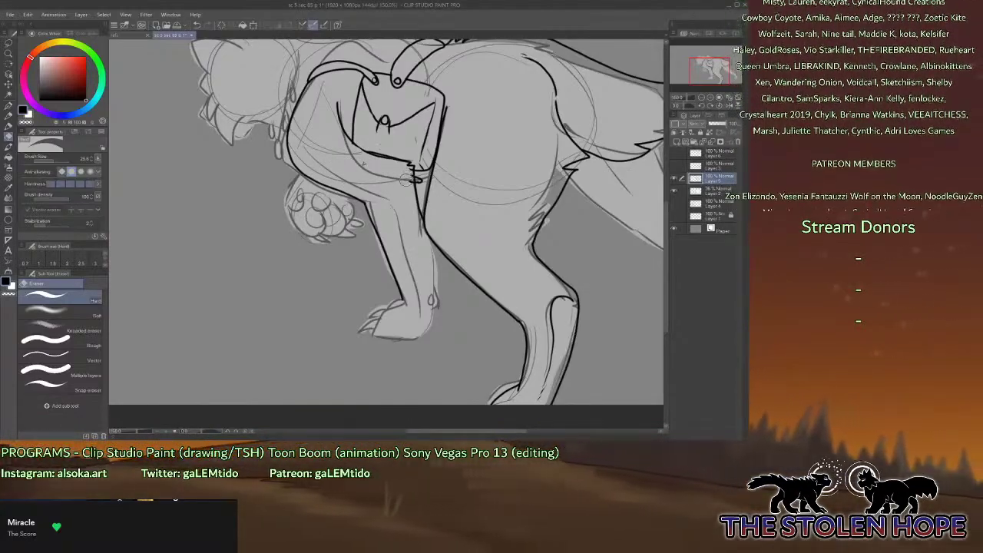
Ink the elbow's fur tufts and complete the near foreleg down to its paw, claws and wrist pad.
key(p)
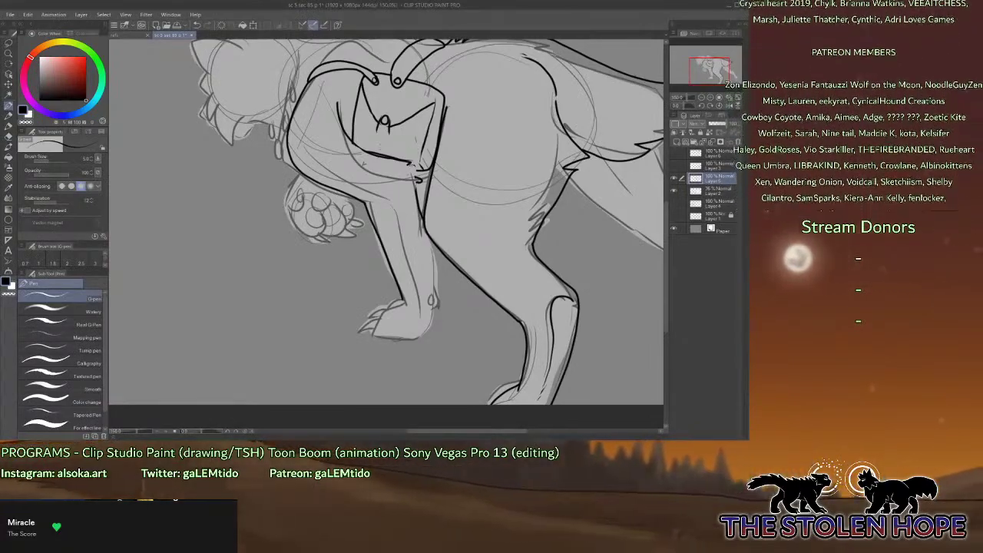
drag(414, 175, 417, 182)
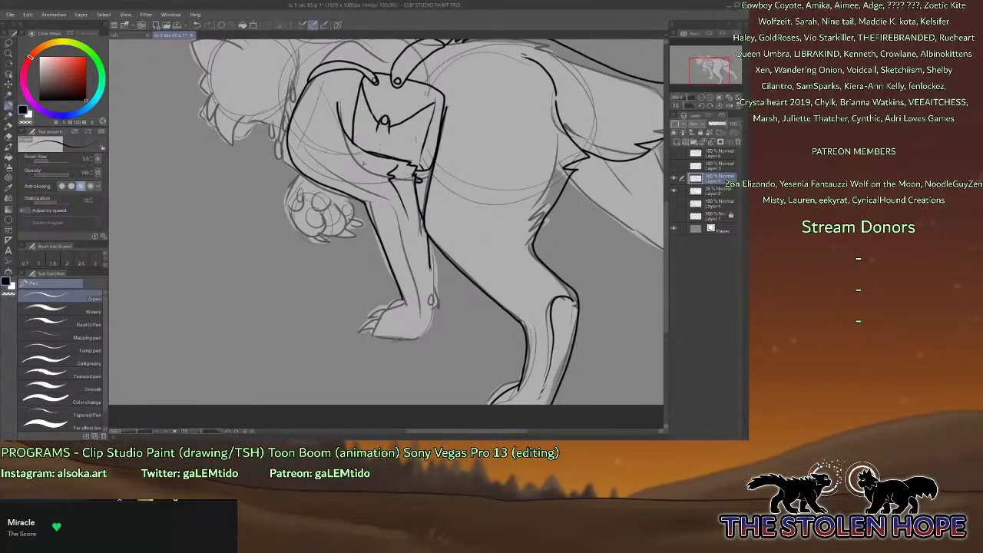
mouse_move(430, 289)
mouse_down()
mouse_move(421, 335)
mouse_move(376, 336)
mouse_up()
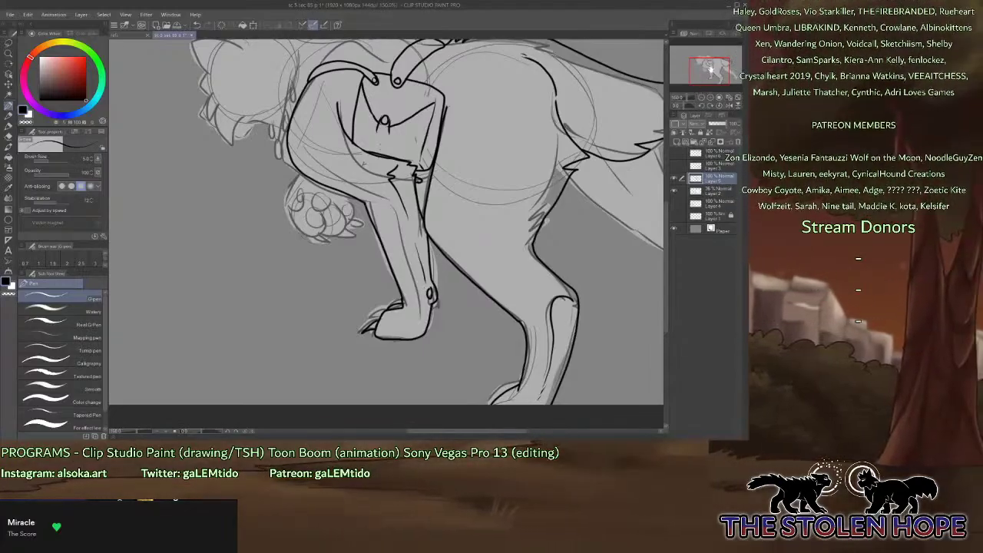
Ink the shoulder curve above the bag strap and the spiky mane along the neck and upper back.
drag(712, 69, 708, 68)
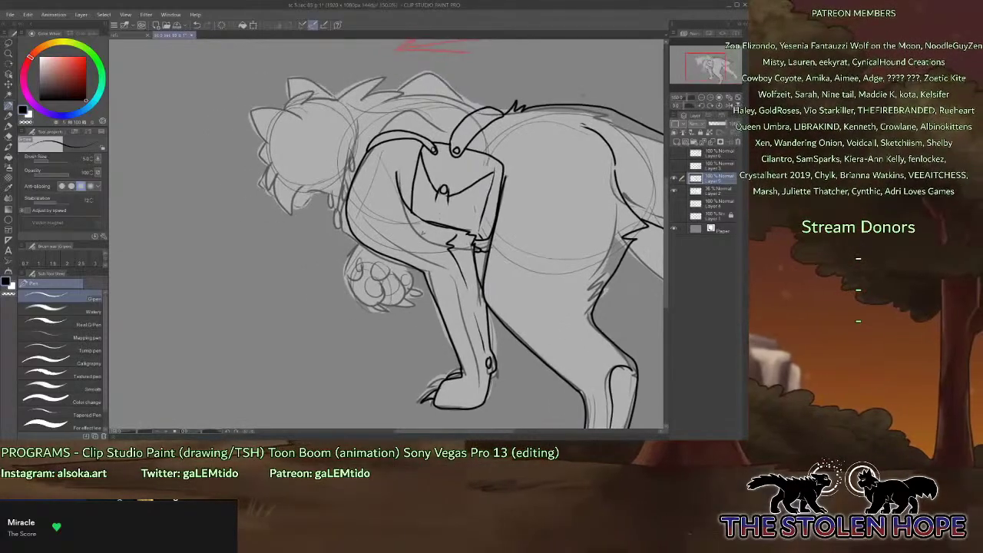
drag(409, 113, 435, 130)
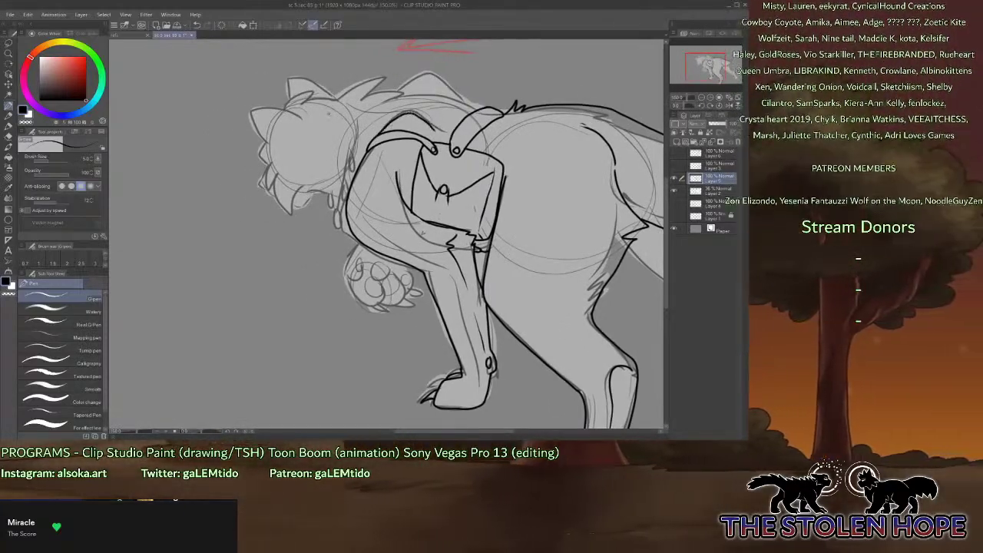
mouse_move(324, 115)
mouse_down()
mouse_move(401, 71)
mouse_move(394, 77)
mouse_move(436, 86)
mouse_move(416, 104)
mouse_move(447, 100)
mouse_move(484, 109)
mouse_up()
Ink the head with its ears, forehead tuft, spiky face fur and jaw, plus the beads around the neck.
drag(710, 64, 718, 54)
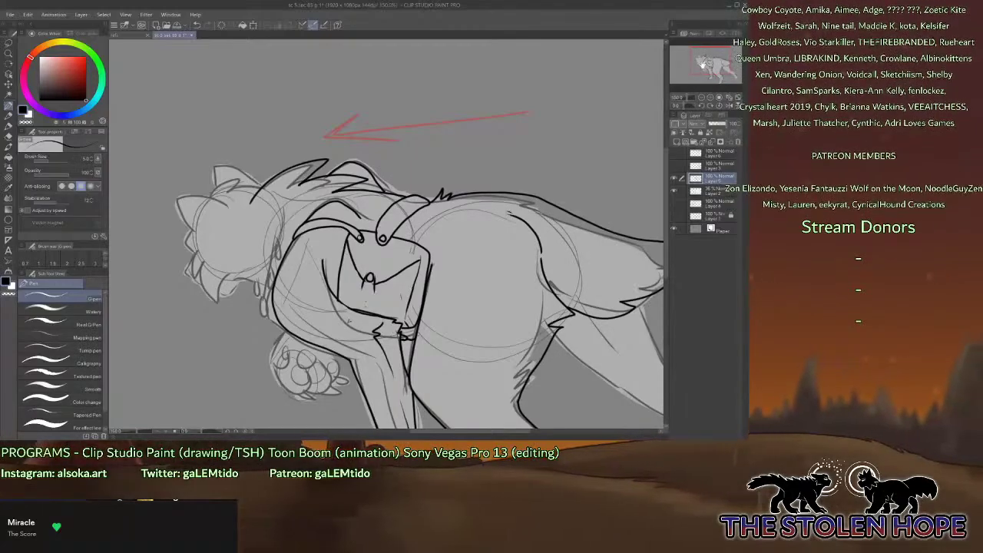
mouse_move(705, 61)
mouse_down()
mouse_move(699, 73)
mouse_move(717, 75)
mouse_move(698, 61)
mouse_up()
click(710, 97)
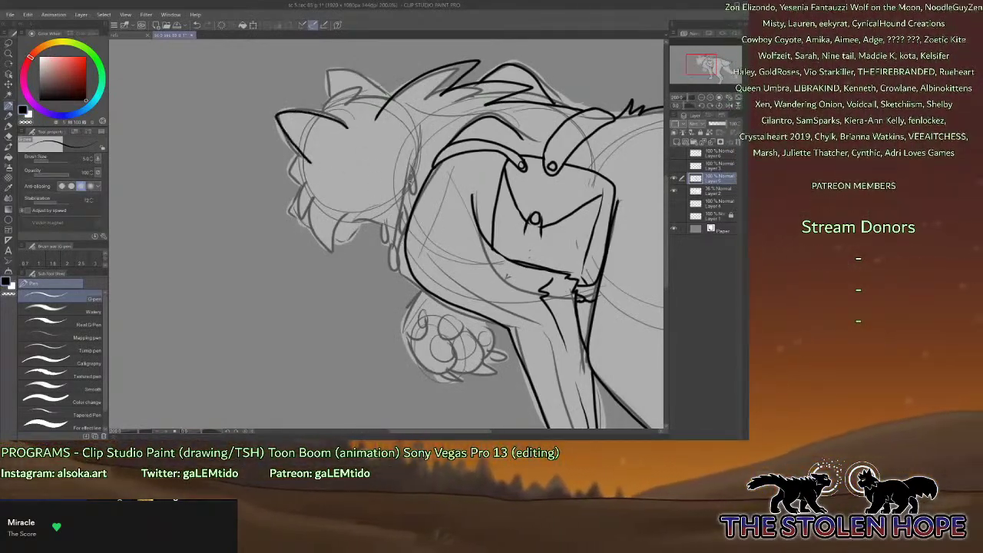
mouse_move(310, 171)
mouse_down()
mouse_move(297, 223)
mouse_move(323, 216)
mouse_move(330, 252)
mouse_up()
drag(330, 252, 363, 216)
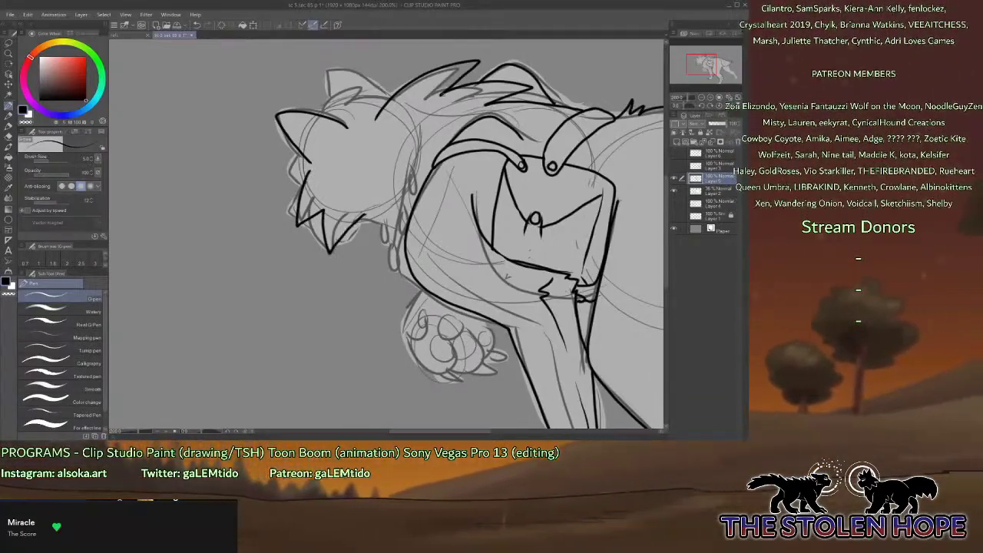
mouse_move(441, 95)
mouse_down()
mouse_move(409, 166)
mouse_move(396, 270)
mouse_move(392, 234)
mouse_up()
drag(398, 186, 397, 202)
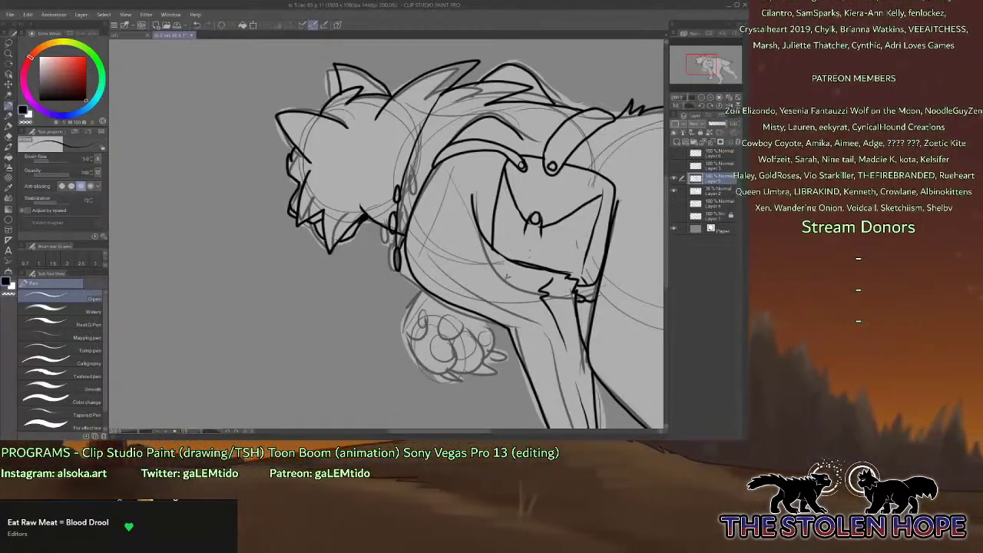
Add a new layer between the line art and the sketch, and ink the raised paw's first three toes with pads.
mouse_move(696, 69)
mouse_down()
mouse_move(724, 70)
mouse_move(700, 69)
mouse_up()
click(708, 191)
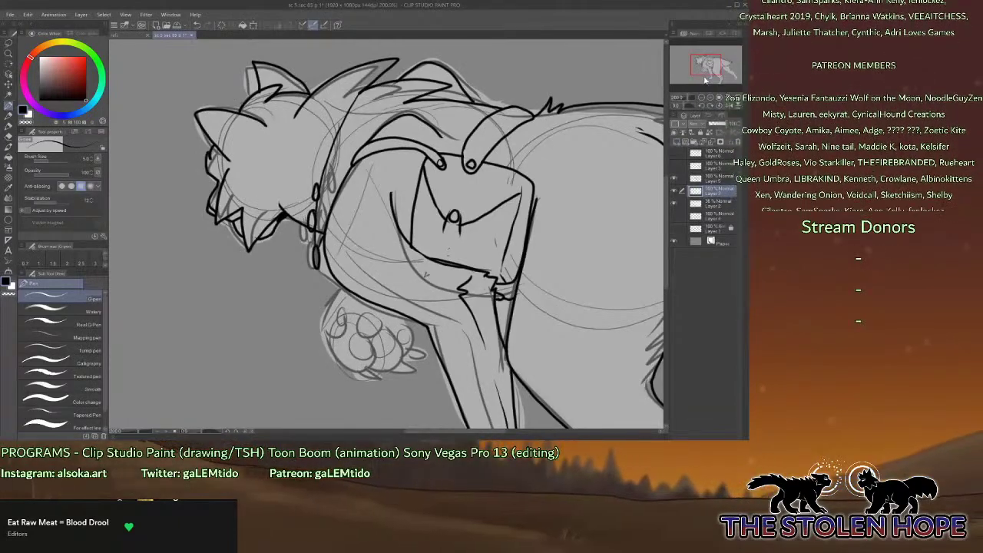
mouse_move(707, 82)
mouse_down()
mouse_move(724, 78)
mouse_move(704, 72)
mouse_up()
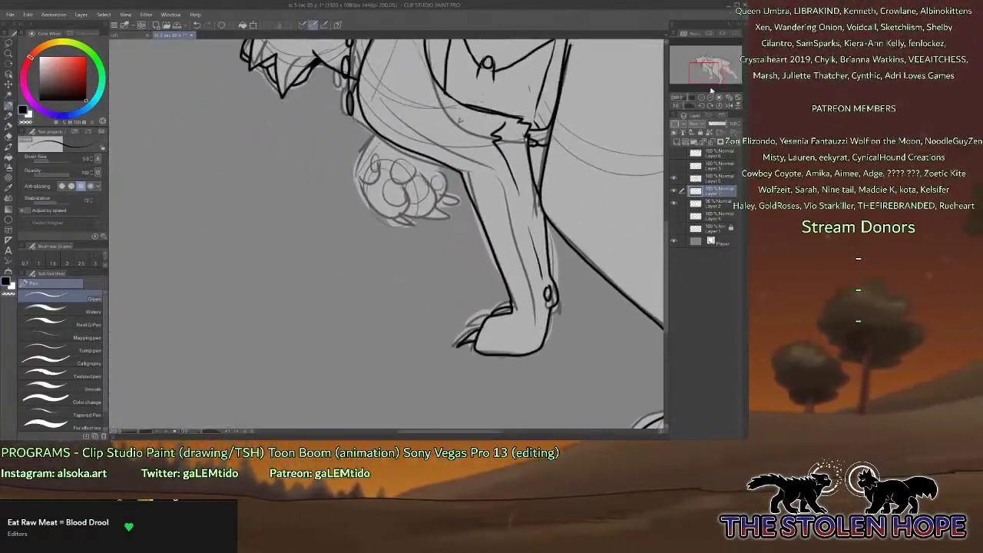
click(712, 97)
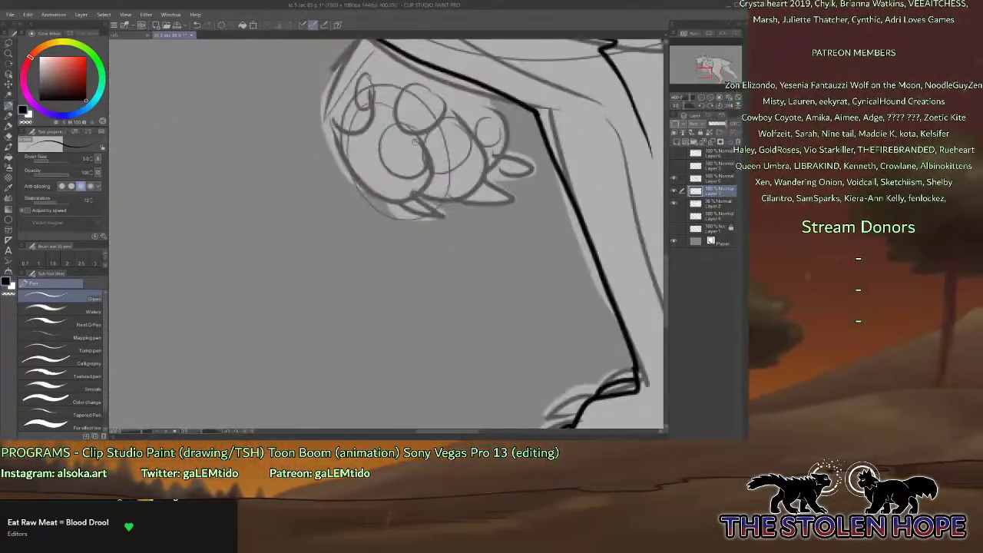
mouse_move(419, 140)
mouse_down()
mouse_move(394, 155)
mouse_move(418, 172)
mouse_move(411, 134)
mouse_up()
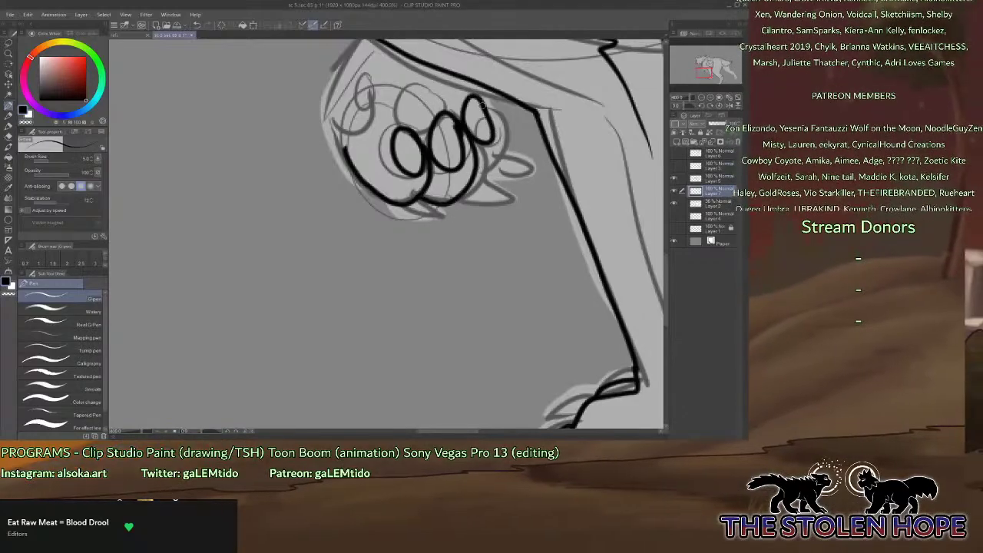
Ink the raised paw's fourth toe, claws, main pad and inner toe on the new layer.
drag(706, 71, 707, 66)
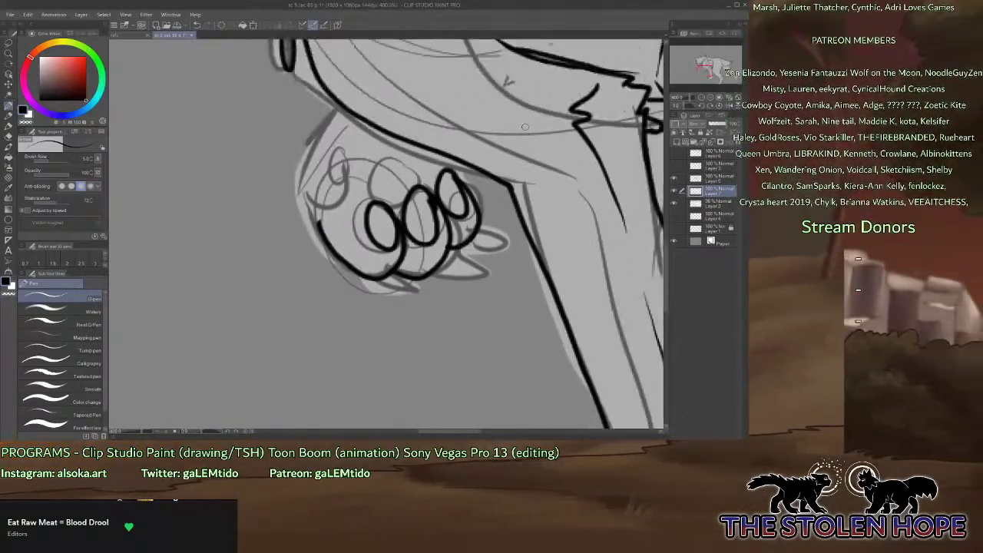
click(676, 192)
click(674, 191)
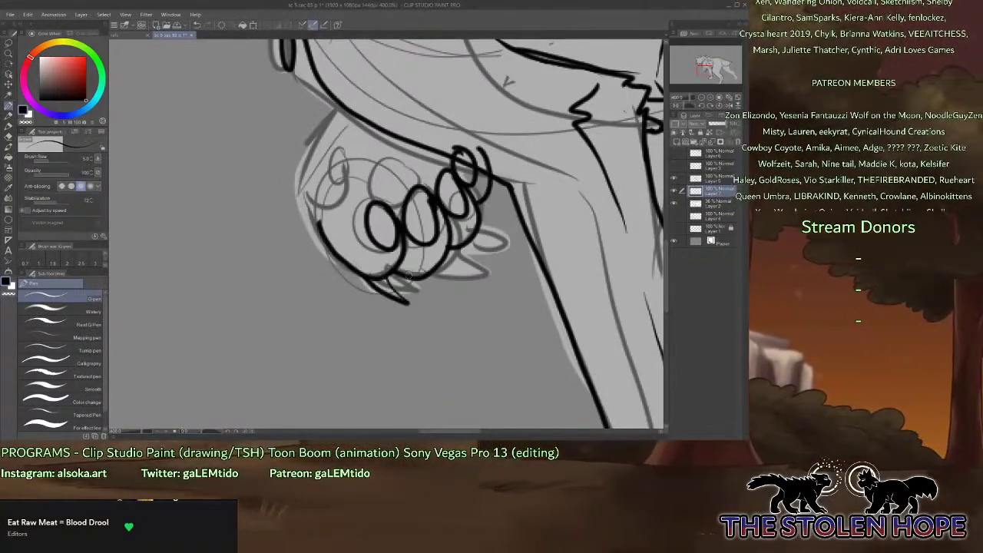
mouse_move(501, 244)
mouse_down()
mouse_move(473, 234)
mouse_move(480, 204)
mouse_move(518, 186)
mouse_up()
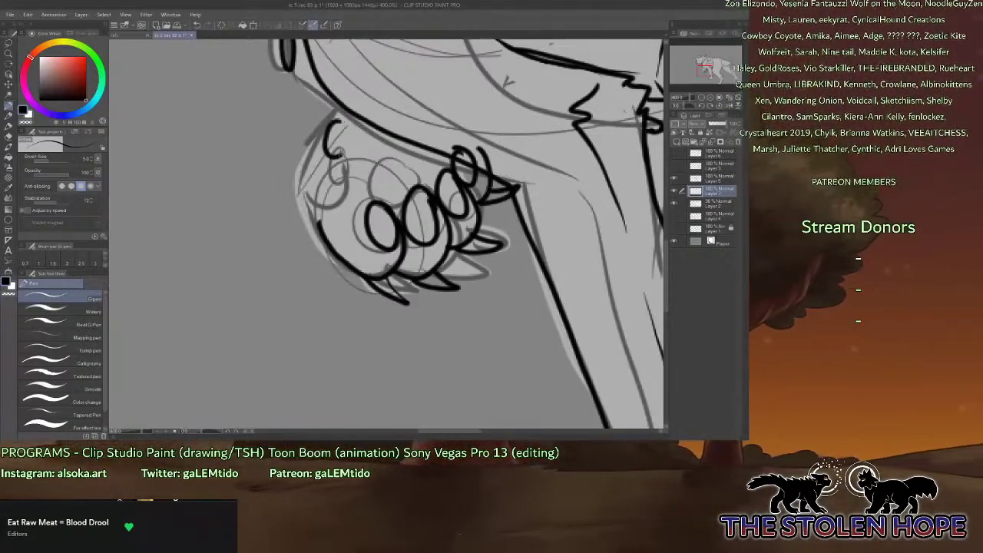
drag(309, 162, 354, 173)
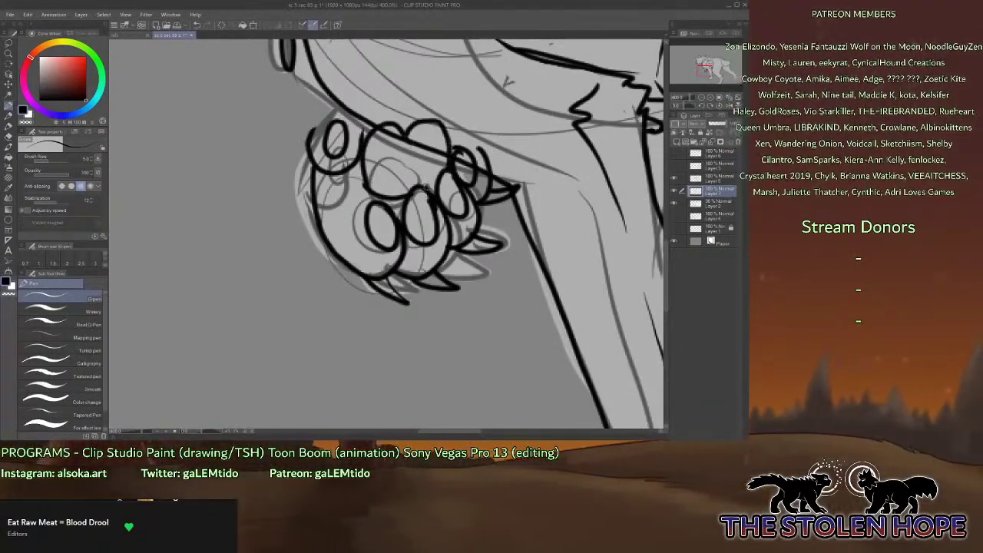
Ink the claw on the raised paw's inner toe and the lines joining the paw to its foreleg.
drag(697, 72, 705, 71)
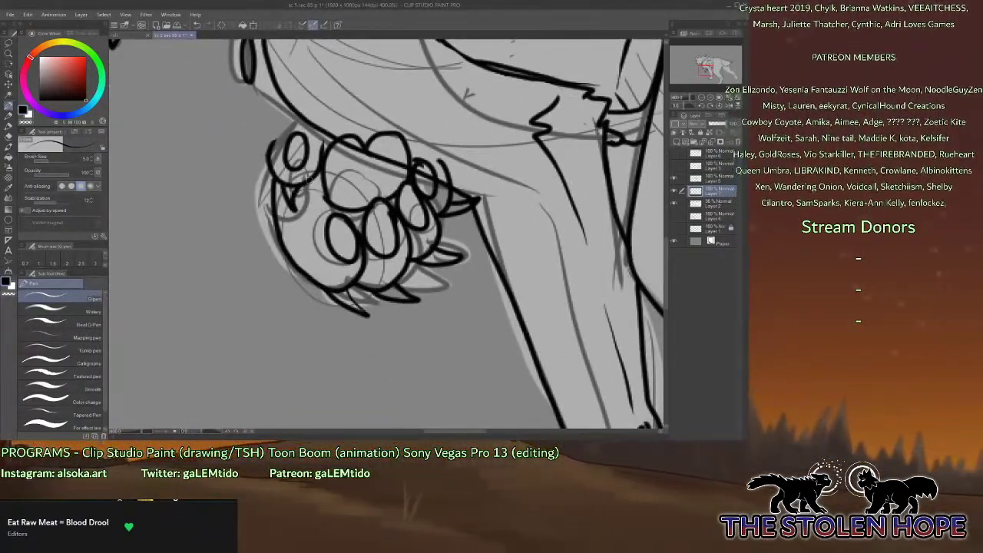
mouse_move(442, 162)
mouse_down()
mouse_move(424, 129)
mouse_move(438, 81)
mouse_up()
mouse_move(290, 119)
mouse_down()
mouse_move(273, 146)
mouse_move(330, 65)
mouse_move(399, 82)
mouse_move(448, 114)
mouse_up()
click(702, 98)
click(703, 97)
click(703, 98)
click(703, 99)
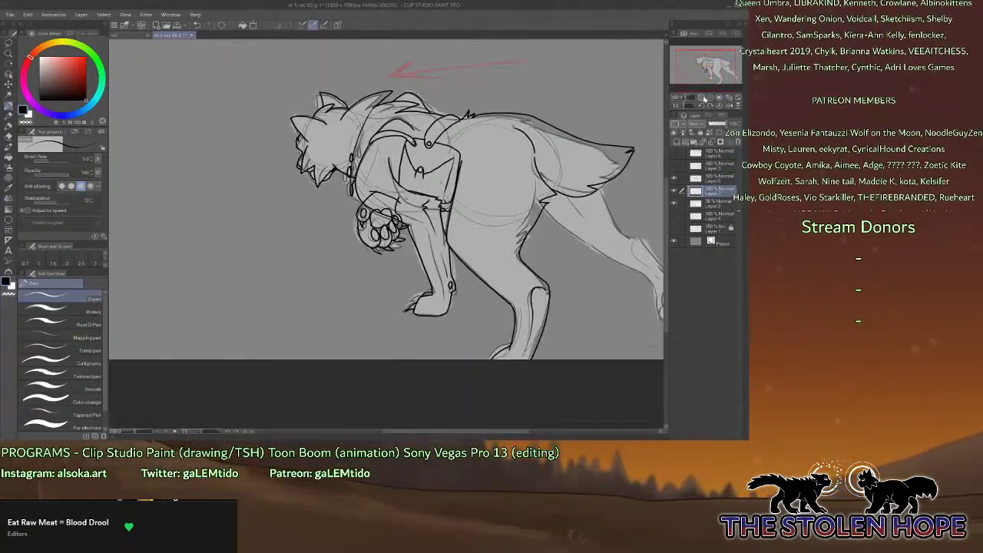
Add a new layer above the raised paw's layer and ink the far hind leg down to the ankle, with its thigh fur.
drag(716, 73, 727, 71)
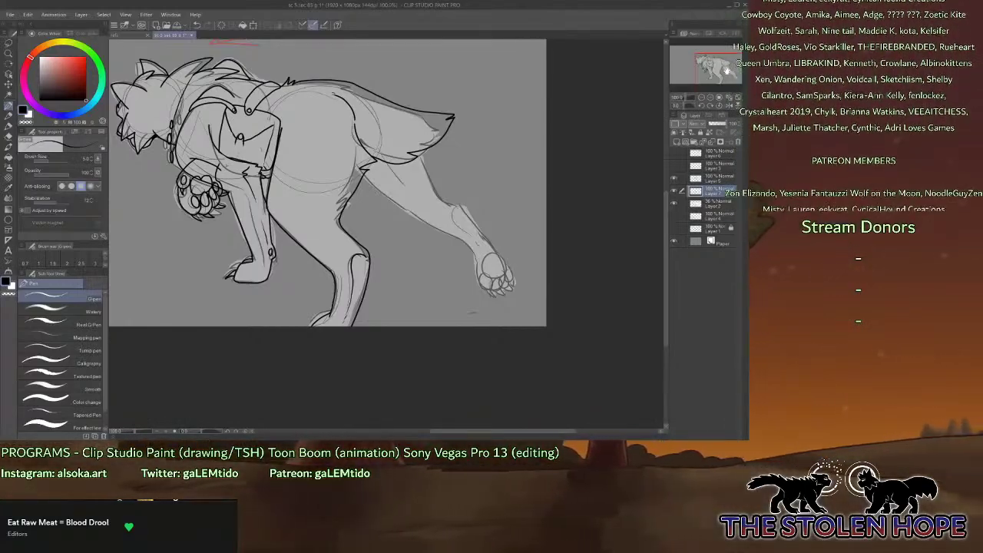
click(673, 192)
click(673, 192)
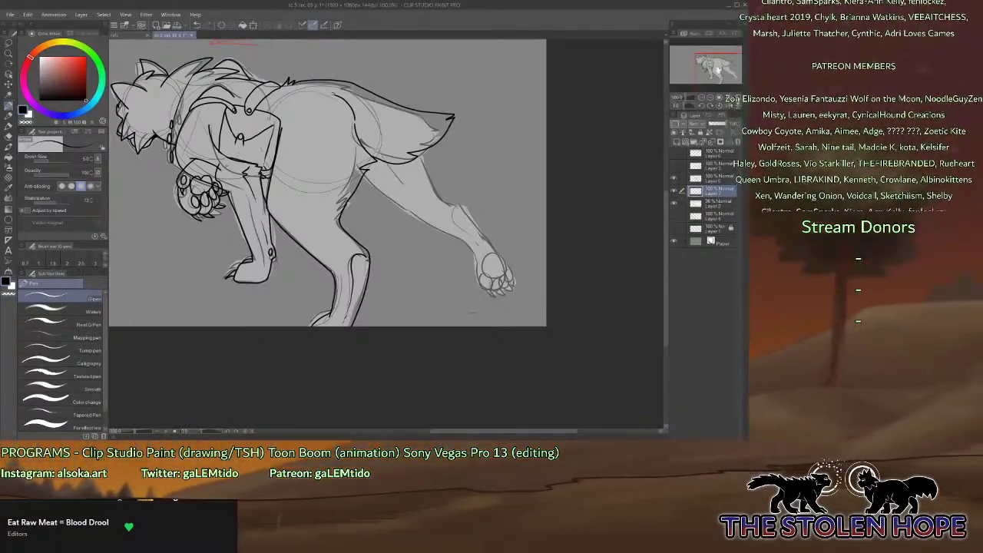
click(711, 98)
drag(710, 71, 713, 72)
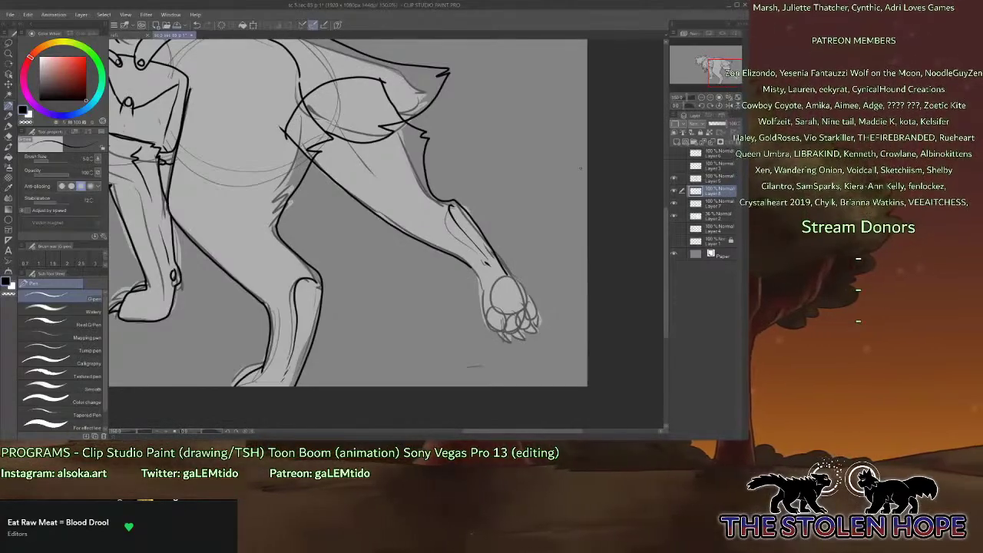
Ink the far hind paw's four toe pads and the lobed outline of its main pad.
click(711, 97)
click(711, 98)
click(711, 97)
drag(729, 73, 735, 80)
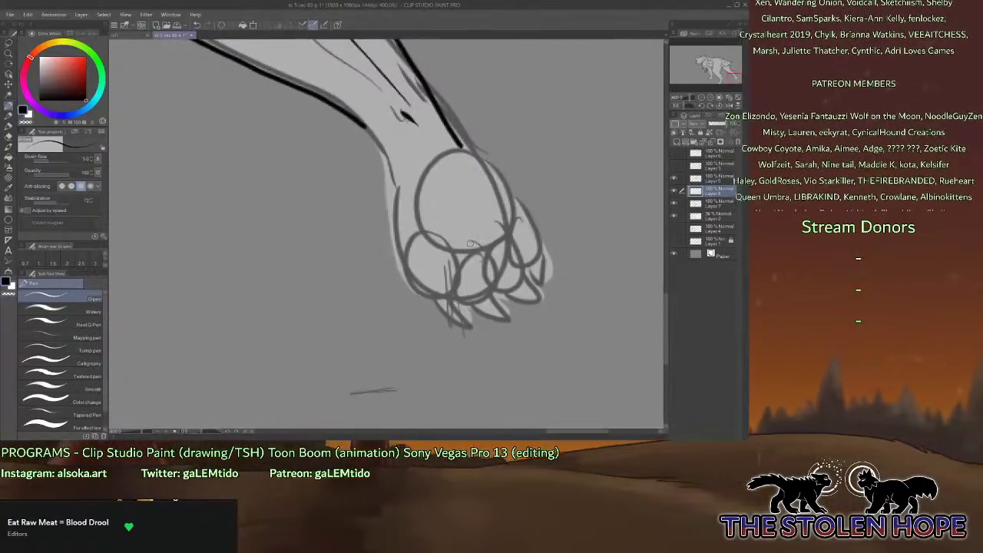
mouse_move(444, 241)
mouse_down()
mouse_move(447, 294)
mouse_move(465, 268)
mouse_move(487, 300)
mouse_move(510, 243)
mouse_up()
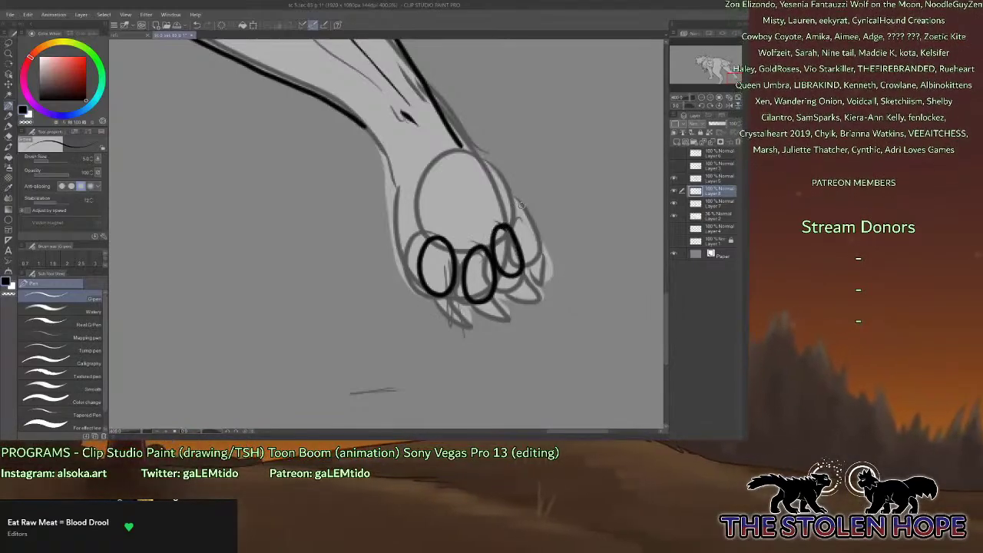
drag(515, 198, 532, 238)
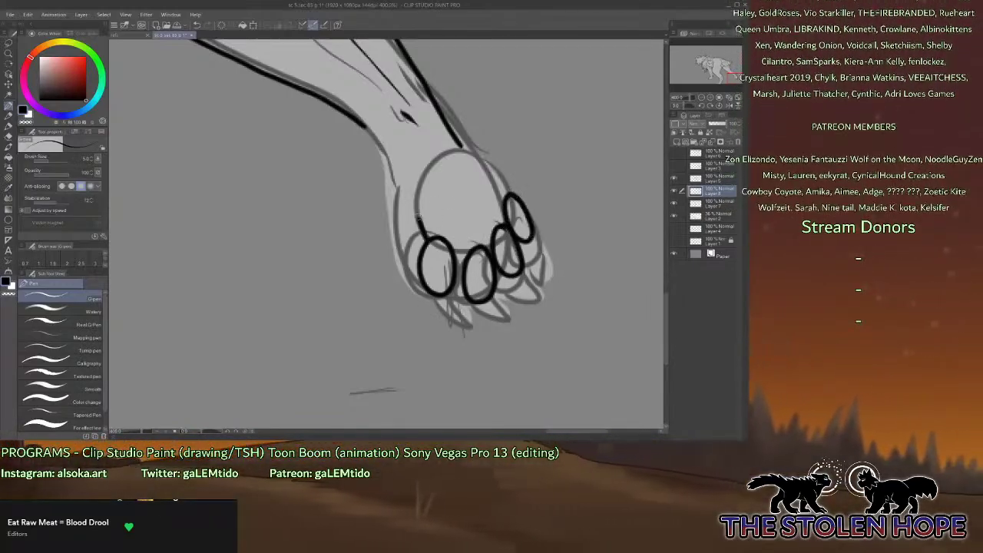
drag(471, 155, 506, 203)
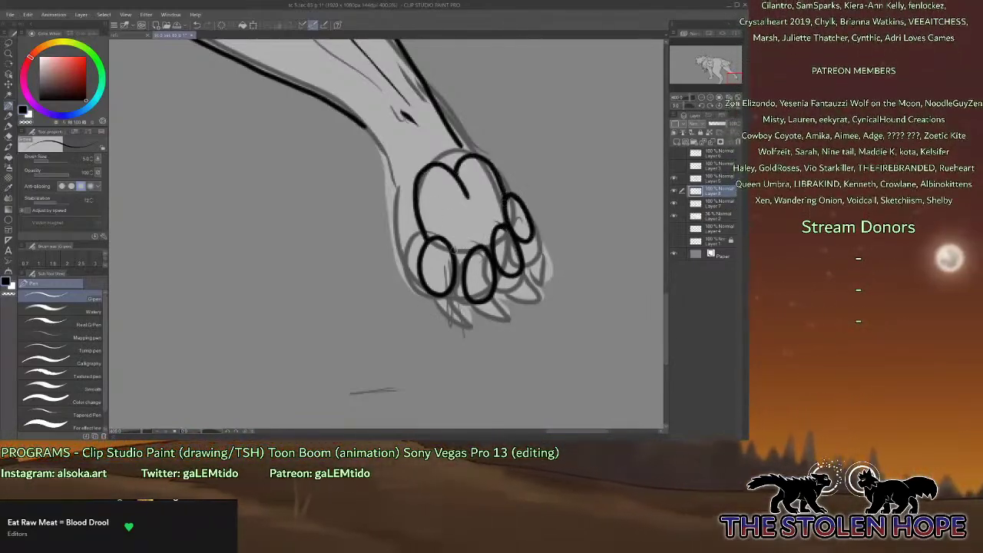
Ink the far hind paw's outer contour around the toes and add its claws.
mouse_move(360, 126)
mouse_down()
mouse_move(391, 189)
mouse_move(389, 232)
mouse_move(450, 306)
mouse_move(498, 280)
mouse_up()
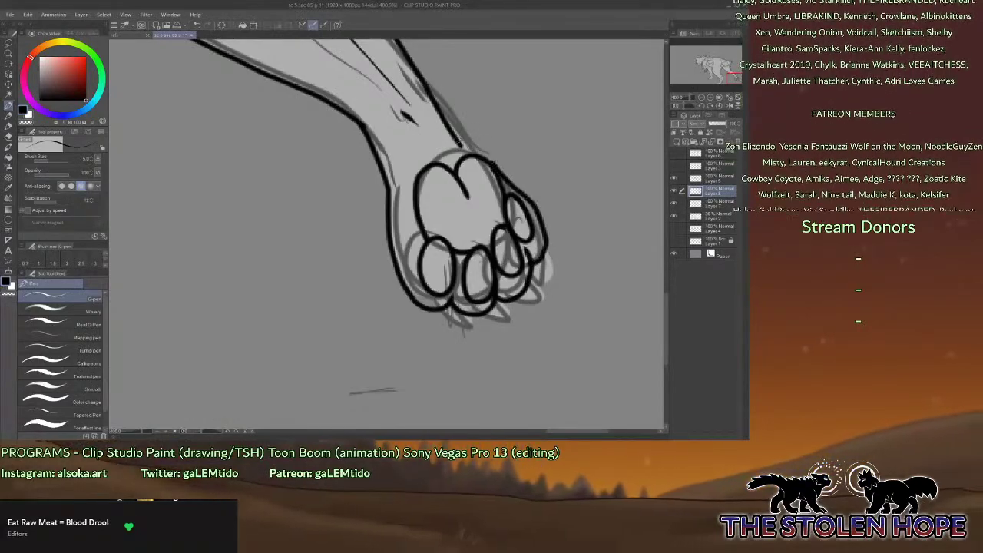
drag(416, 306, 457, 333)
mouse_move(456, 332)
mouse_down()
mouse_move(446, 309)
mouse_move(511, 330)
mouse_move(490, 311)
mouse_move(544, 310)
mouse_move(526, 288)
mouse_move(562, 271)
mouse_move(544, 251)
mouse_up()
Check the inked paw layer against the whole drawing and delete the striding animal's rough sketch layer.
click(702, 97)
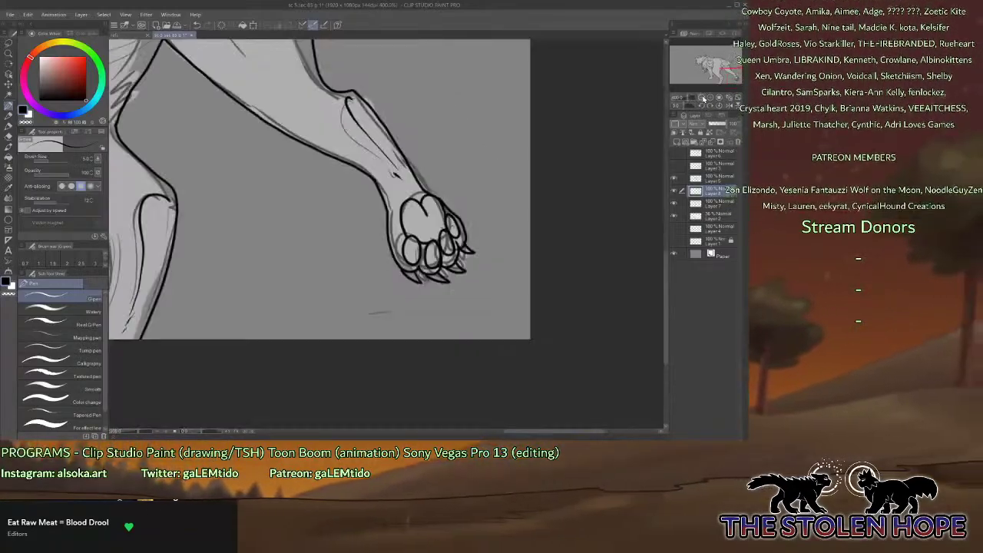
click(701, 97)
drag(708, 76, 696, 73)
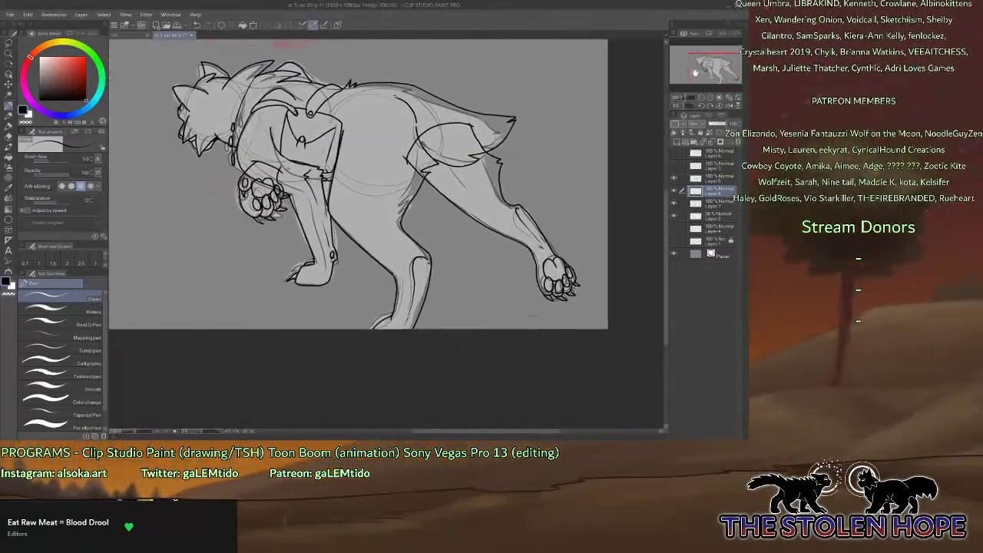
click(674, 204)
click(675, 204)
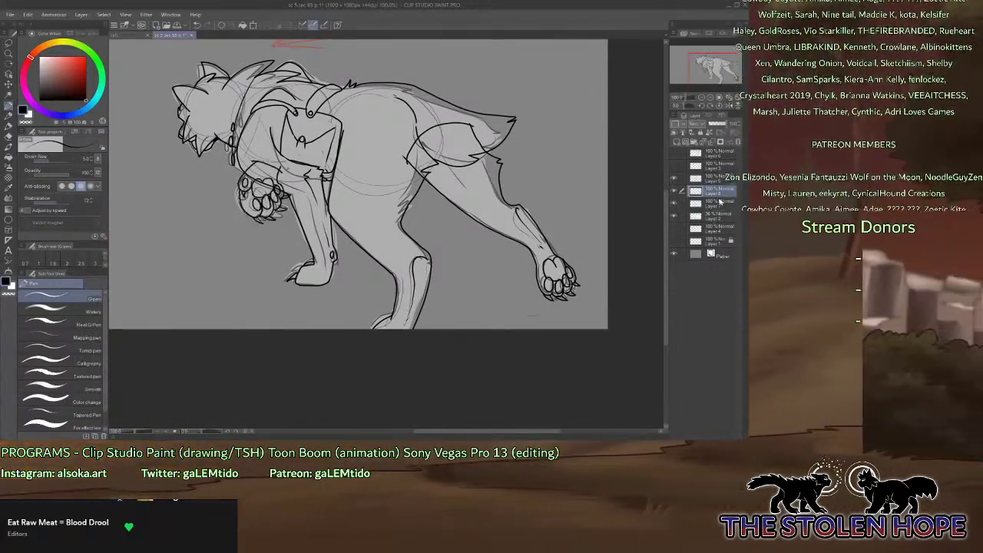
drag(708, 72, 694, 66)
click(702, 98)
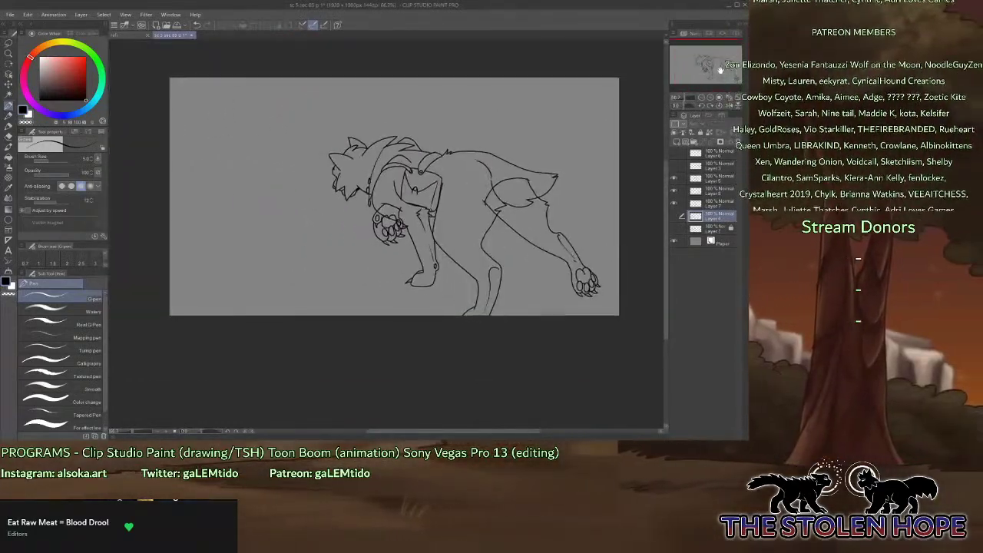
Show the drawing layers in turn to check what each contains, and leave all the inked layers hidden.
click(674, 217)
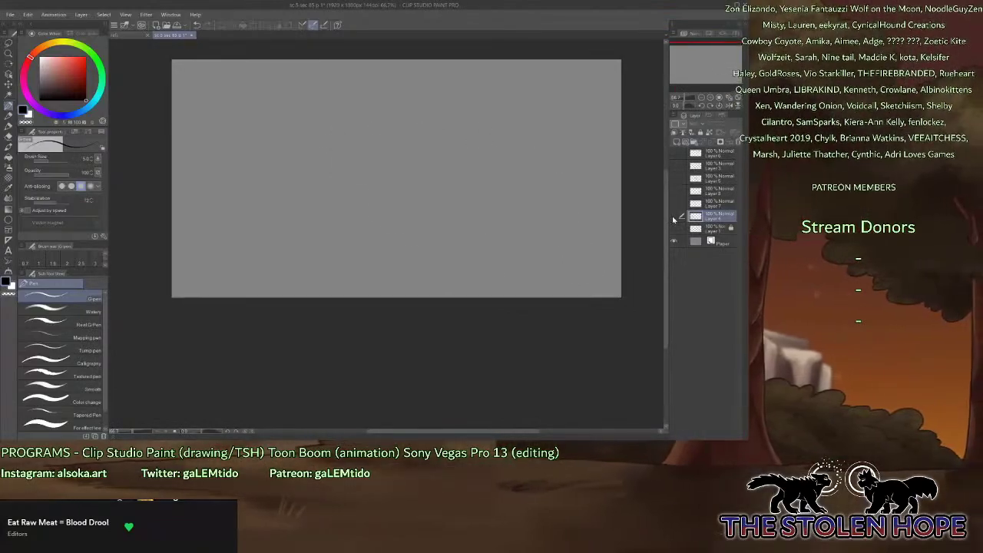
click(674, 218)
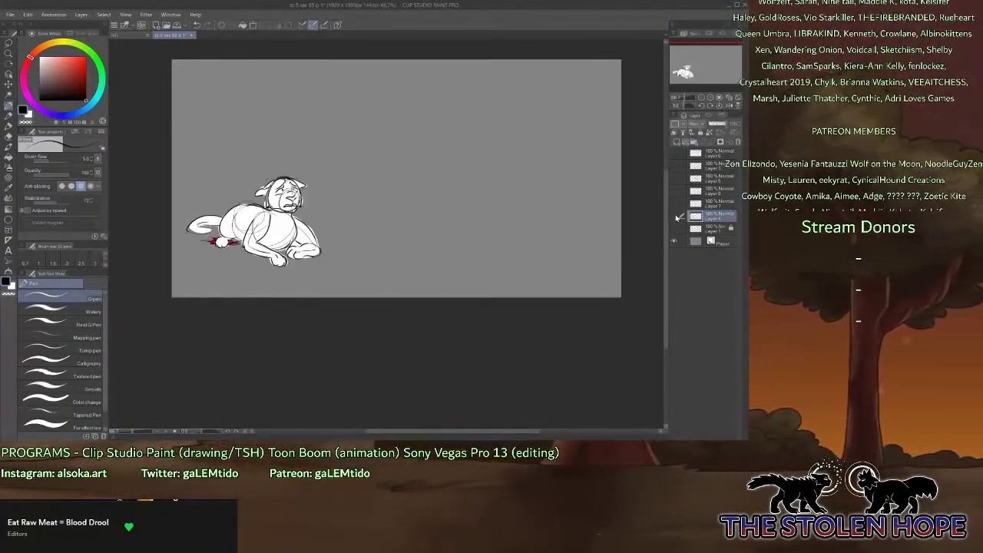
click(674, 218)
click(675, 204)
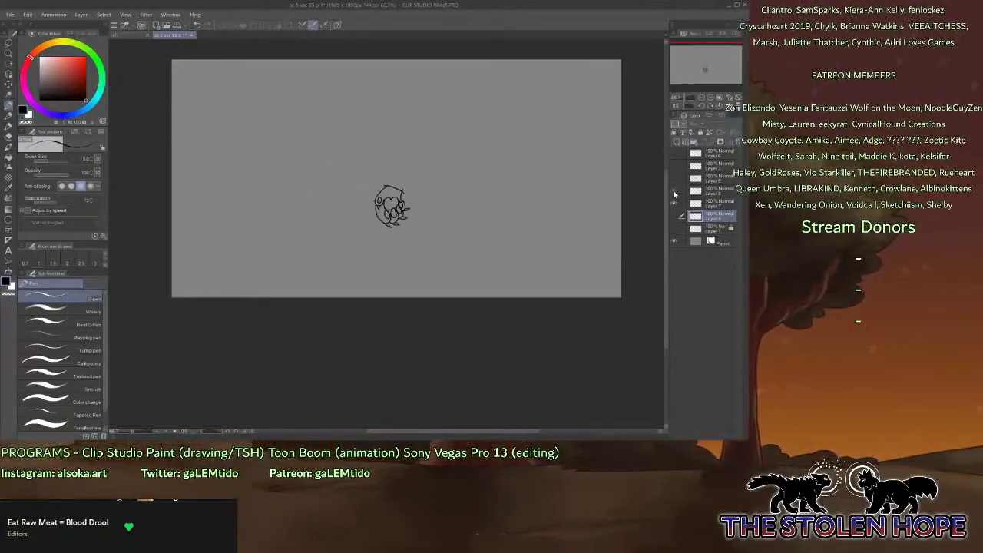
click(675, 192)
click(675, 179)
click(675, 203)
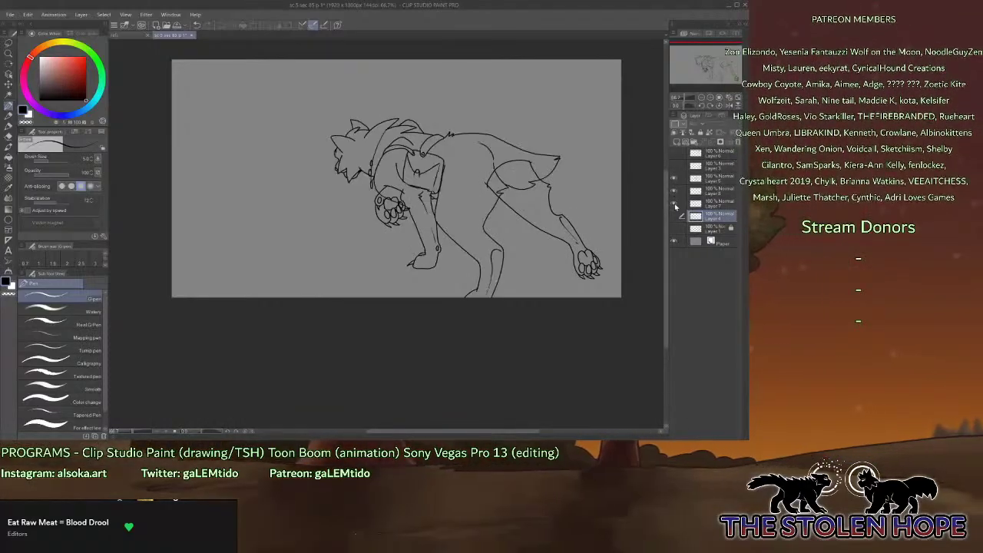
click(675, 166)
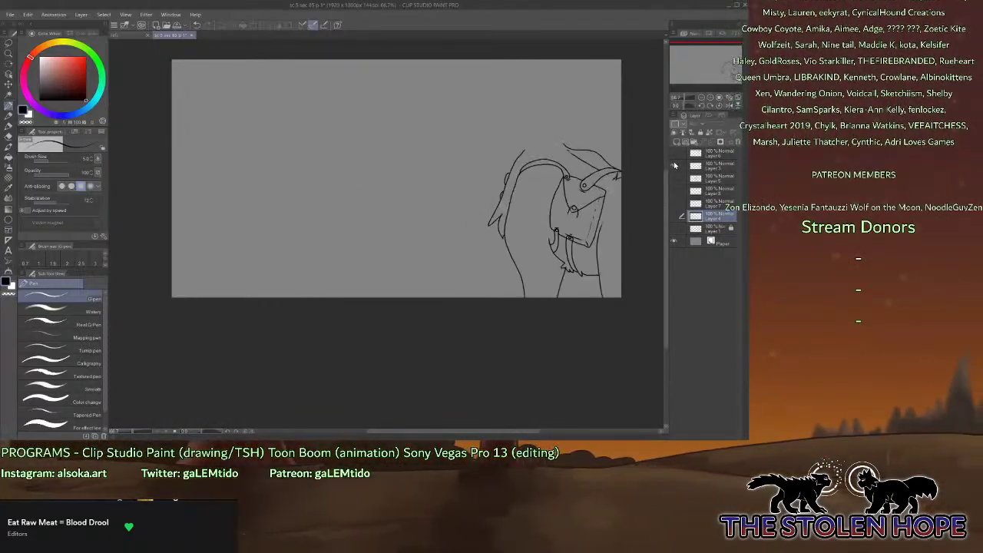
click(675, 155)
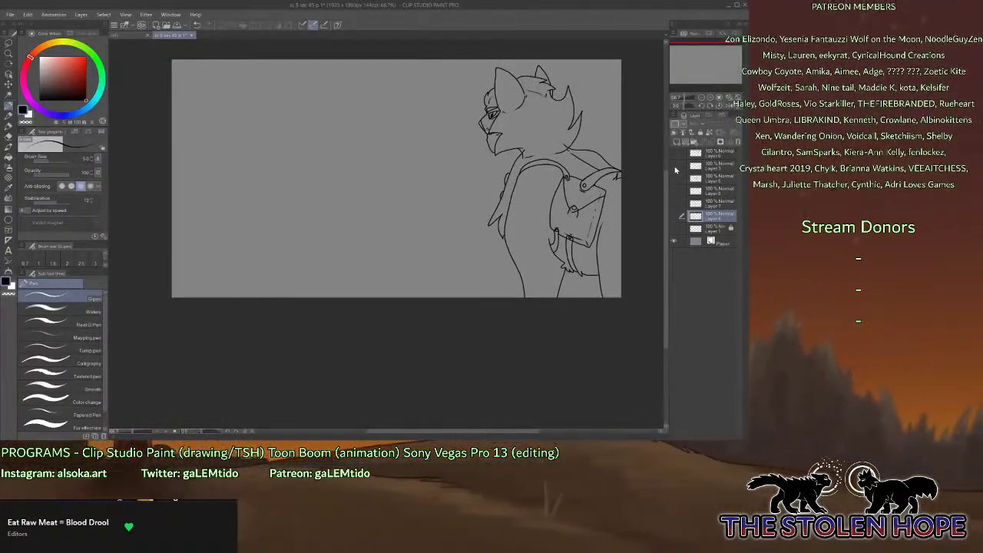
drag(674, 154, 674, 167)
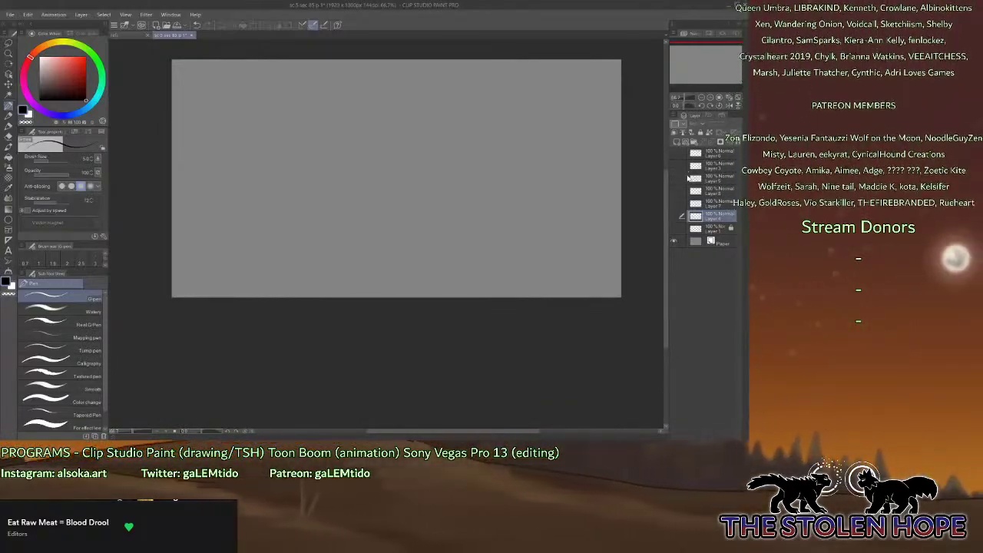
Delete the locked Layer 1 above the paper, keeping the lying character's sketch layer visible.
click(674, 229)
click(674, 228)
click(676, 216)
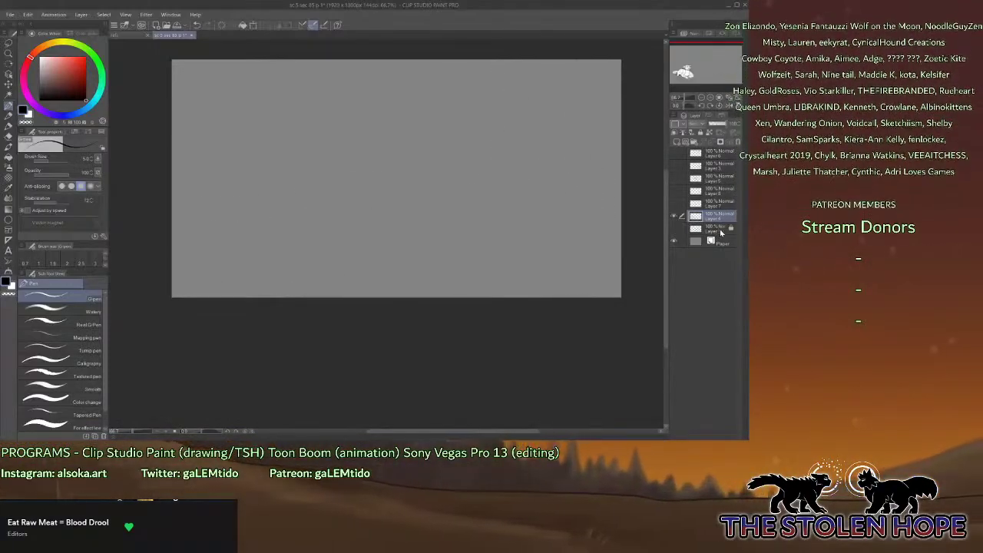
click(674, 216)
click(707, 229)
click(737, 142)
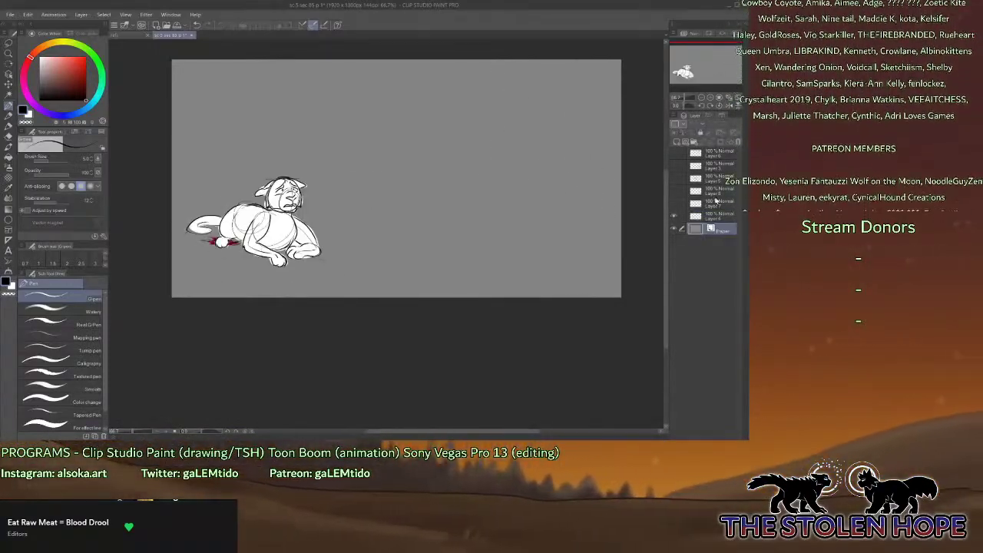
Lower the opacity of the lying character's sketch layer and add a new layer above it.
click(709, 132)
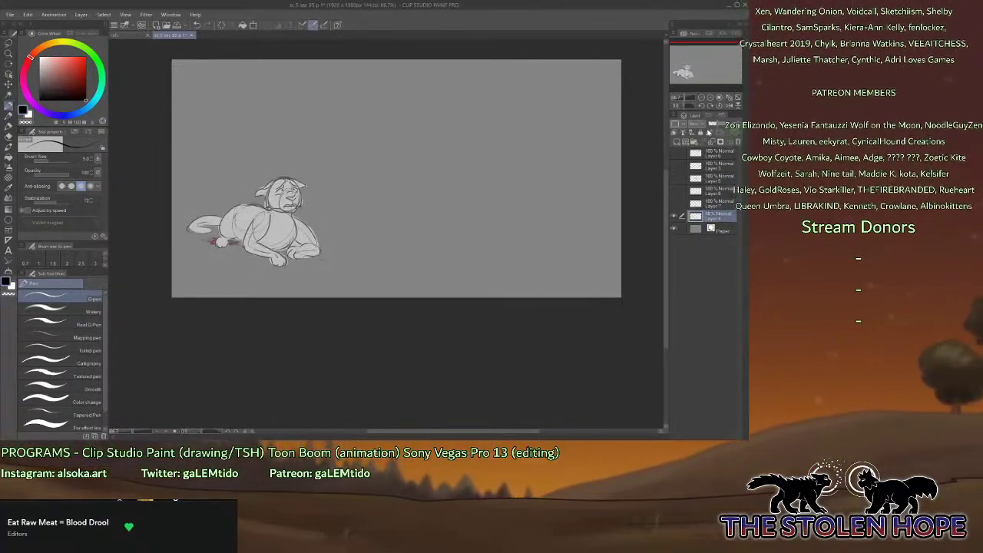
key(ctrl+shift+n)
click(711, 98)
click(711, 98)
click(711, 98)
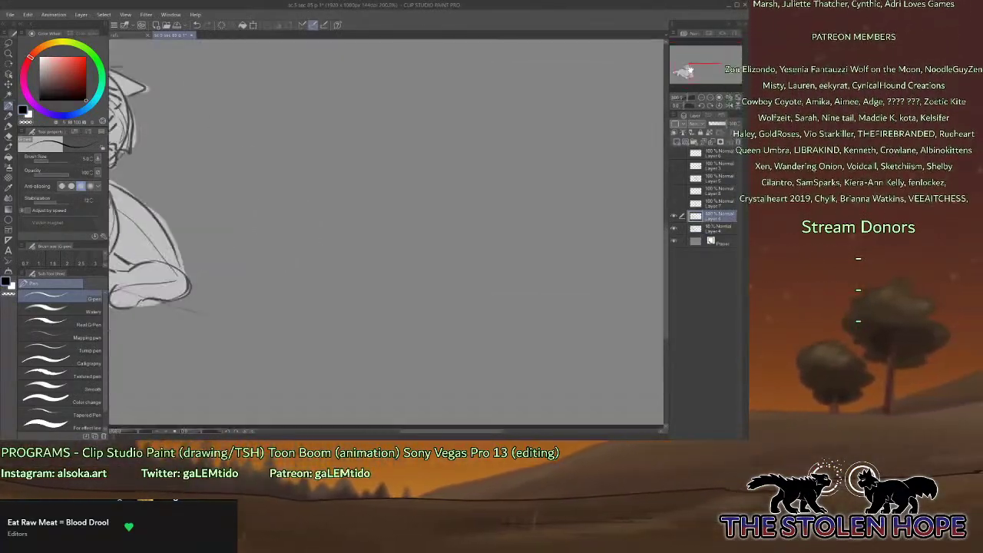
Reduce the brush size slightly and ink the lying character's nose and open mouth on the new layer.
drag(690, 71, 671, 70)
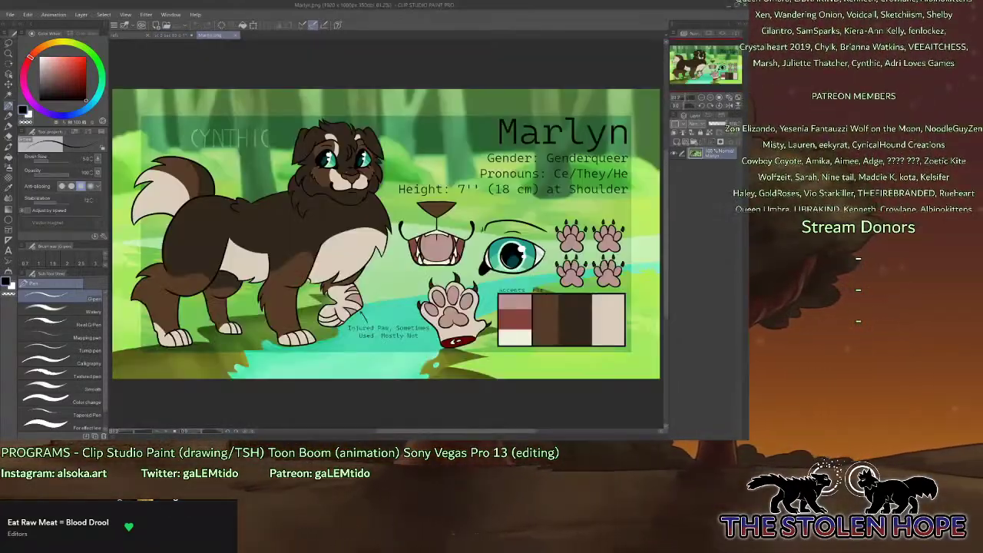
click(178, 35)
click(710, 96)
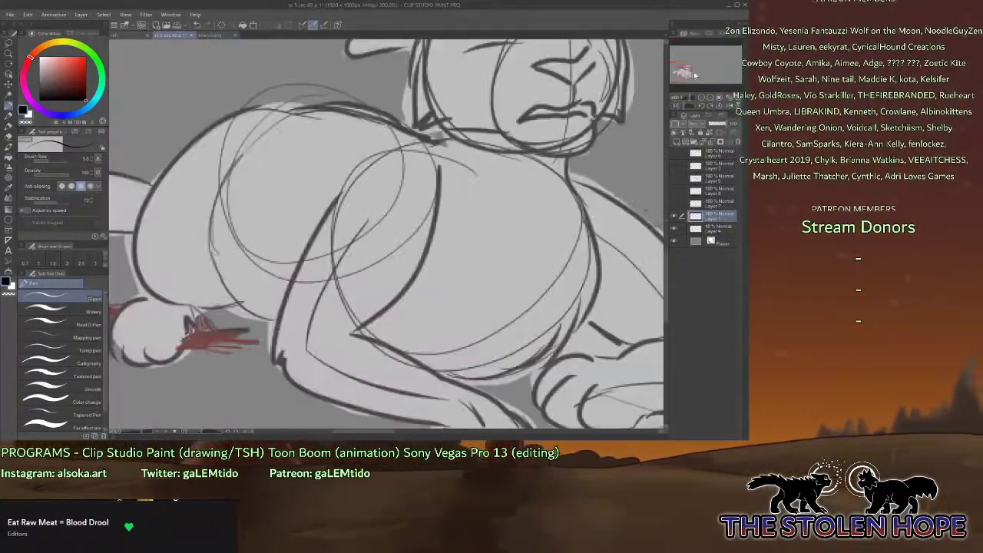
drag(684, 72, 688, 69)
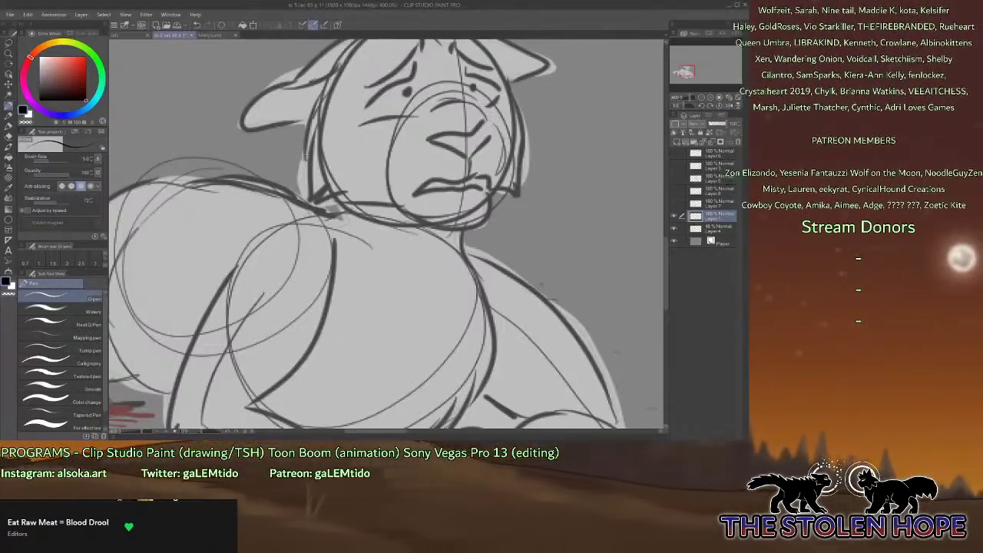
click(92, 161)
click(92, 160)
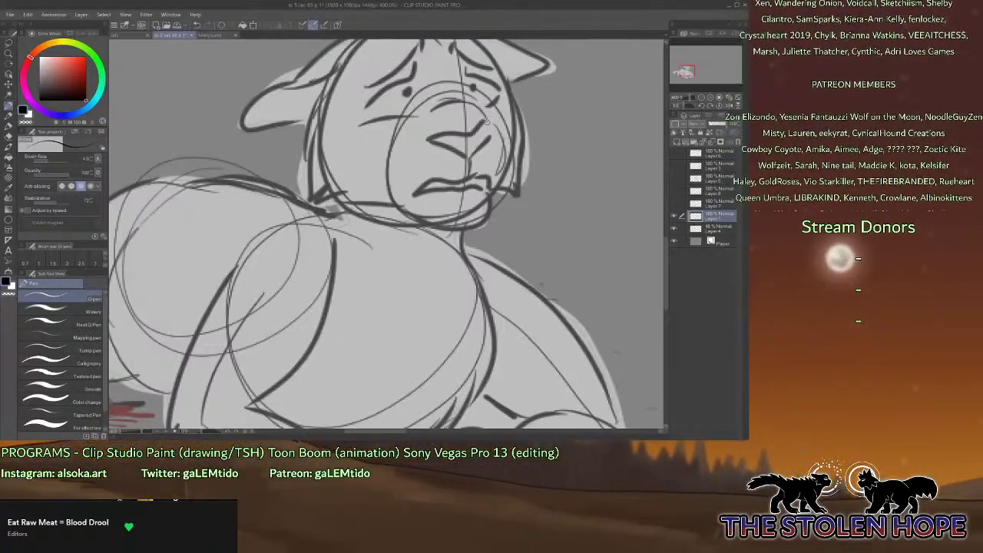
mouse_move(487, 123)
mouse_down()
mouse_move(432, 140)
mouse_move(466, 159)
mouse_up()
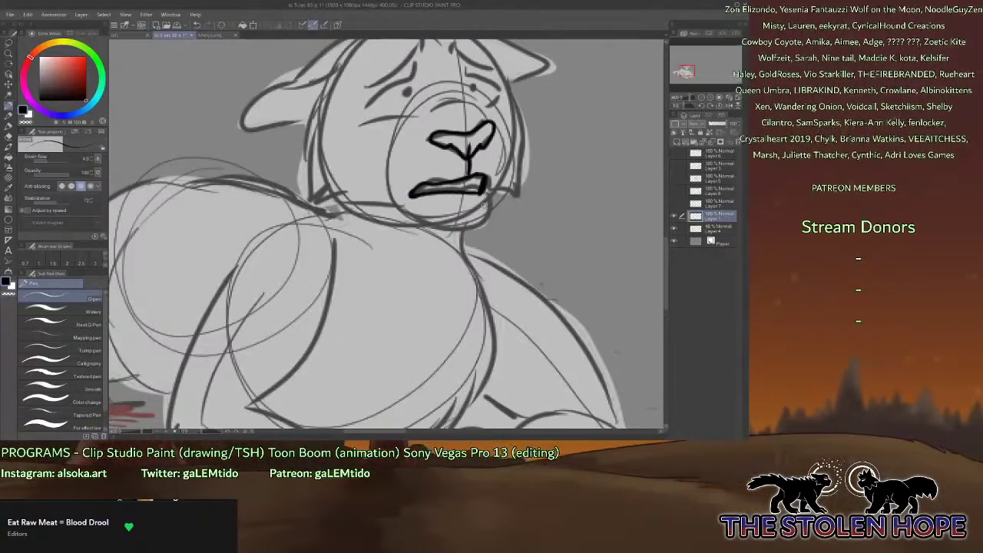
Consult the Marlyn.png reference, and ink the lying character's chin, whisker marks and the far side of the muzzle.
click(212, 35)
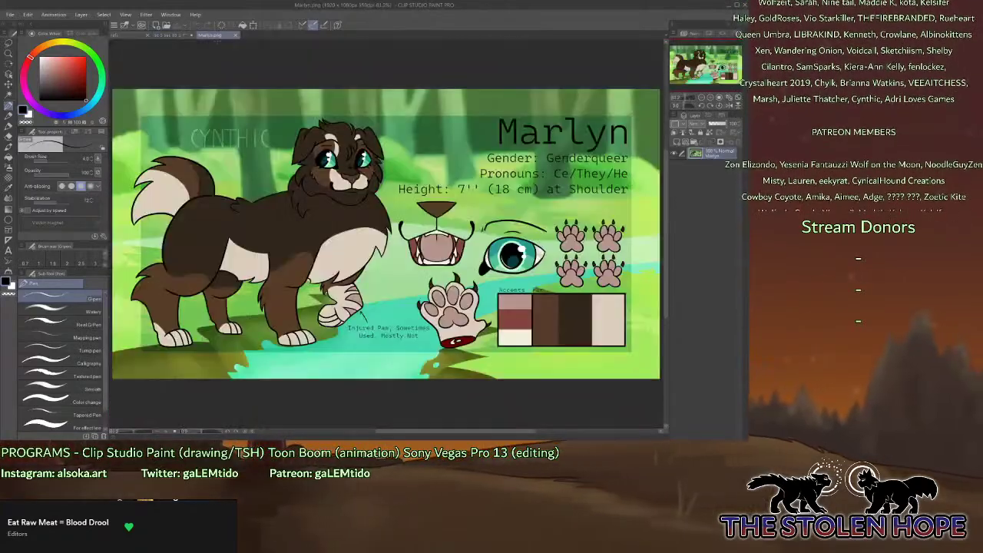
click(165, 36)
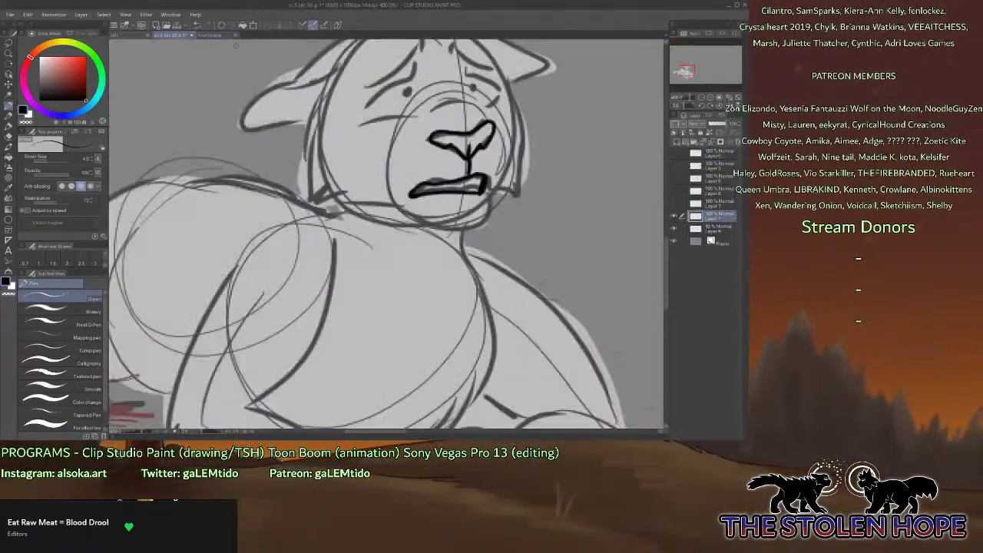
mouse_move(486, 194)
mouse_down()
mouse_move(479, 227)
mouse_move(468, 231)
mouse_move(409, 214)
mouse_move(427, 197)
mouse_up()
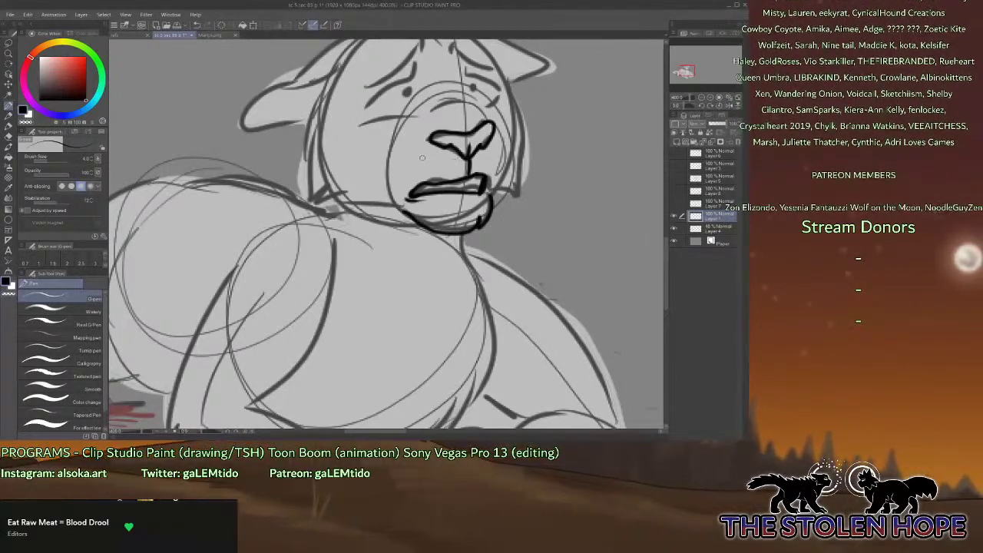
drag(422, 157, 414, 169)
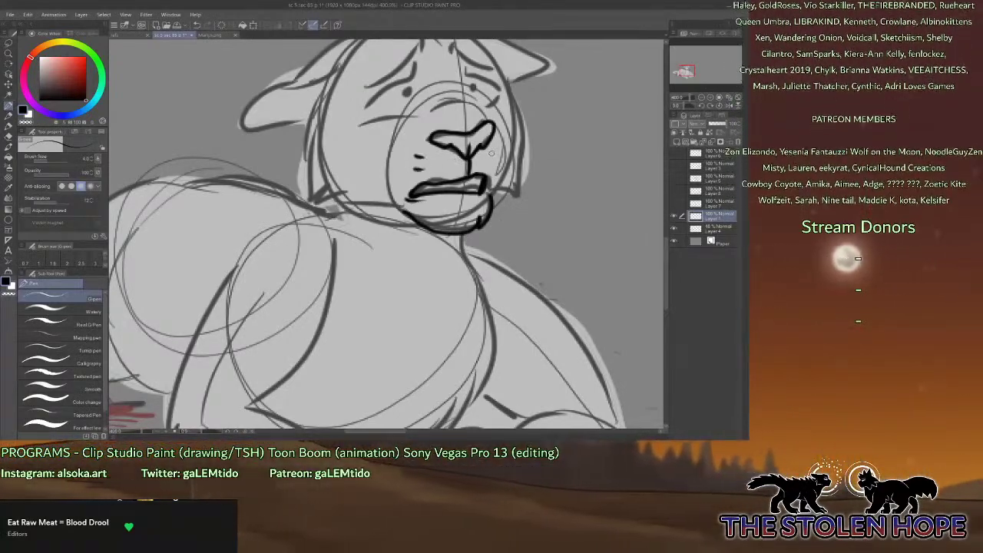
drag(491, 154, 498, 157)
mouse_move(500, 123)
mouse_down()
mouse_move(507, 135)
mouse_move(493, 183)
mouse_up()
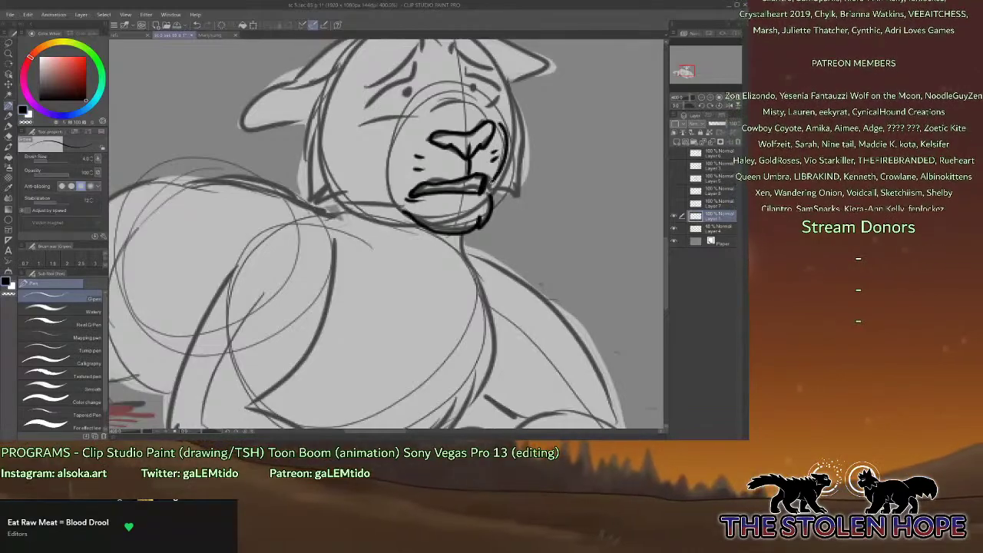
Ink the outlines of both of the lying character's eyes and draw the irises and pupils inside them.
drag(683, 73, 688, 70)
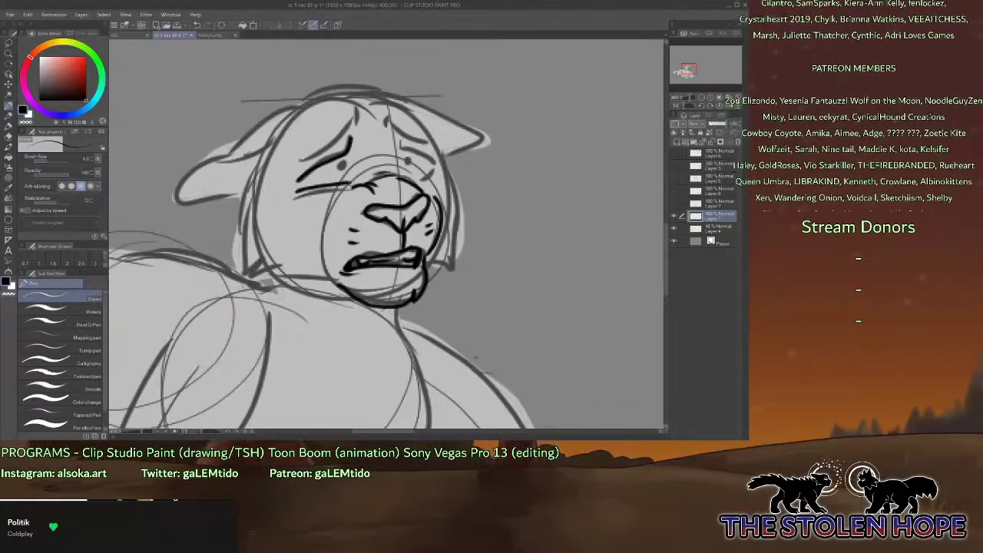
drag(350, 155, 350, 182)
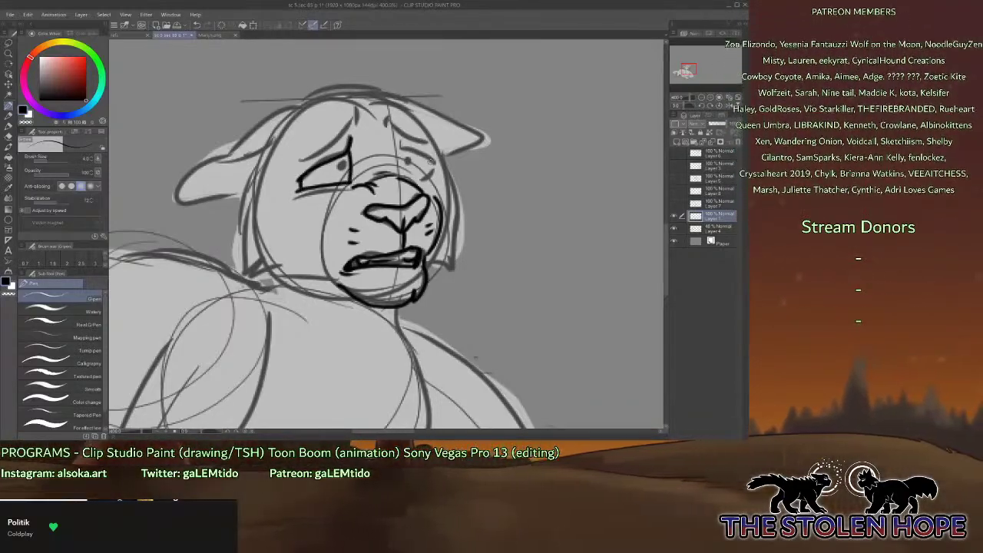
mouse_move(398, 146)
mouse_down()
mouse_move(438, 169)
mouse_move(437, 184)
mouse_up()
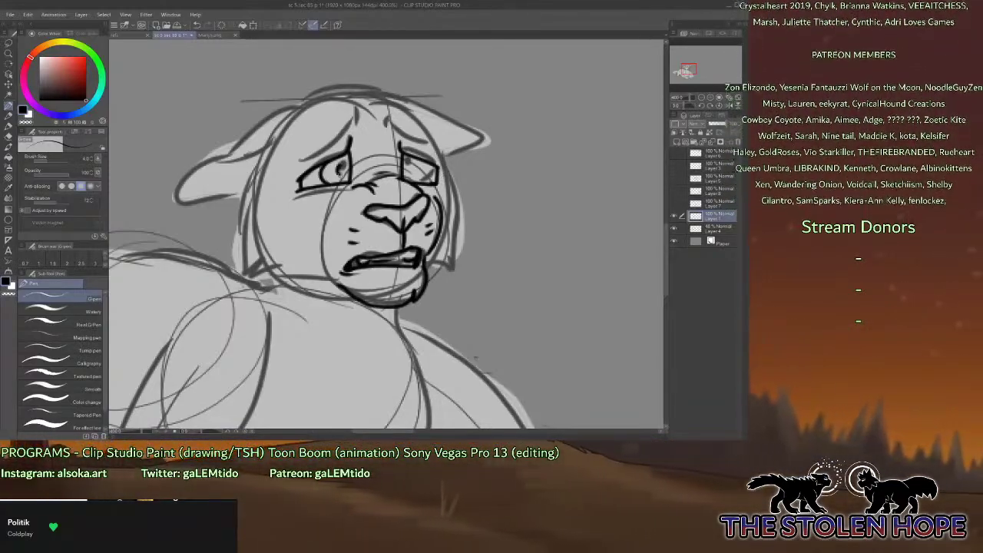
drag(338, 164, 342, 172)
drag(407, 163, 410, 172)
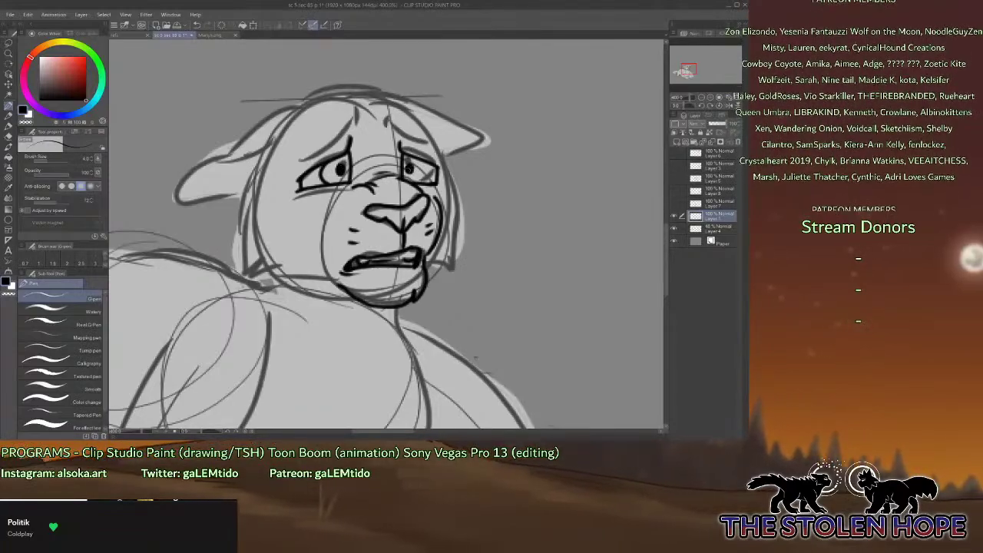
Check the face against the whole figure and the Marlyn.png reference, and ink the worried brows, outer eye corners and lower eyelids.
click(735, 101)
click(710, 97)
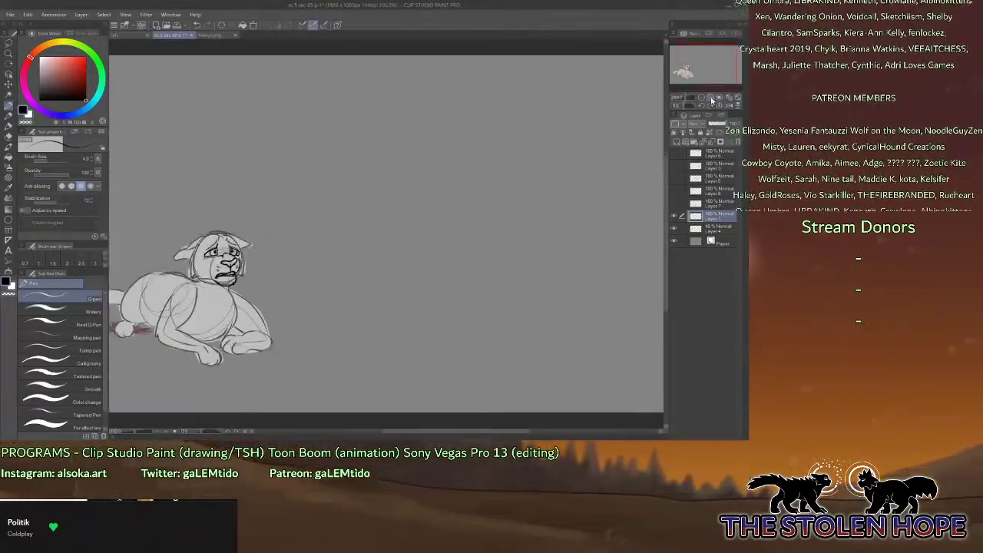
click(711, 98)
click(710, 98)
drag(700, 72, 690, 74)
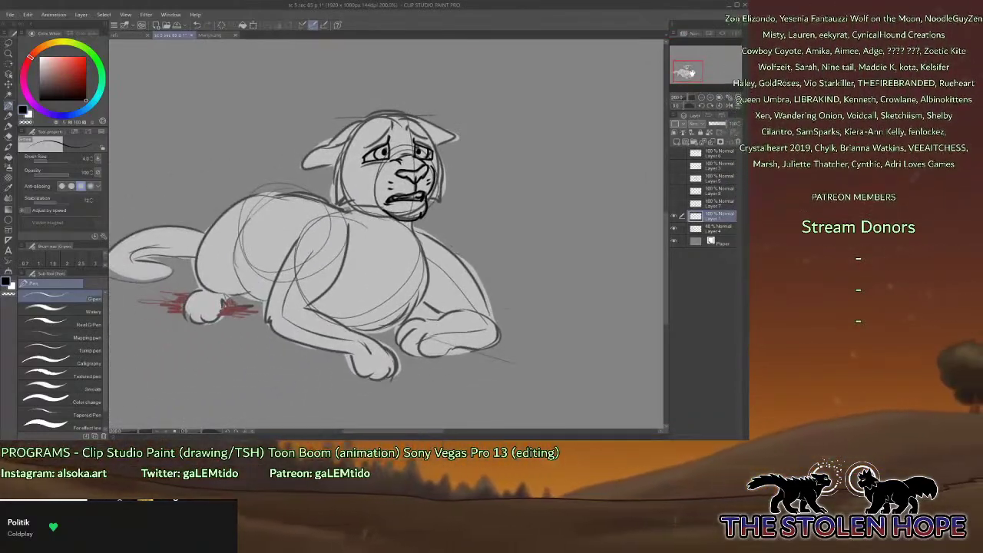
click(712, 100)
click(712, 100)
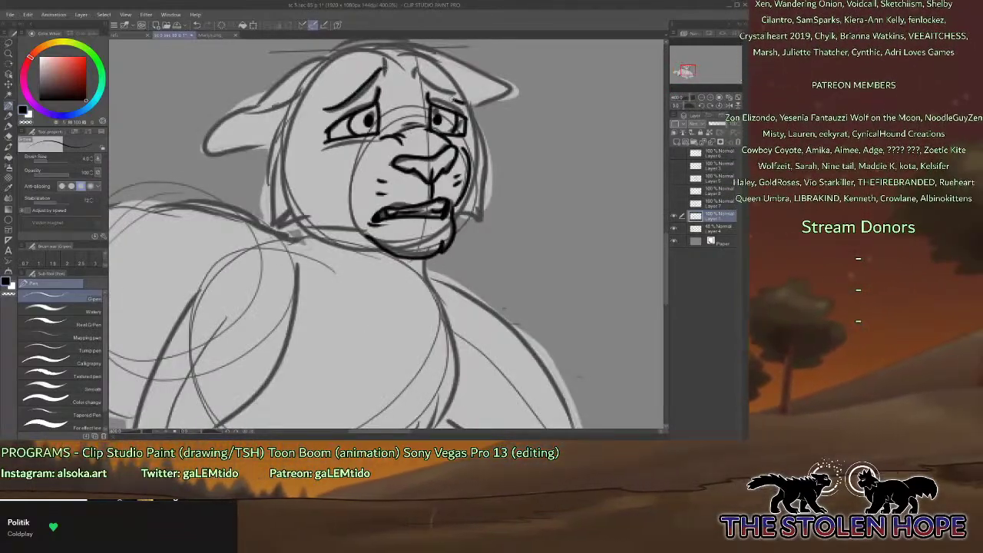
click(219, 36)
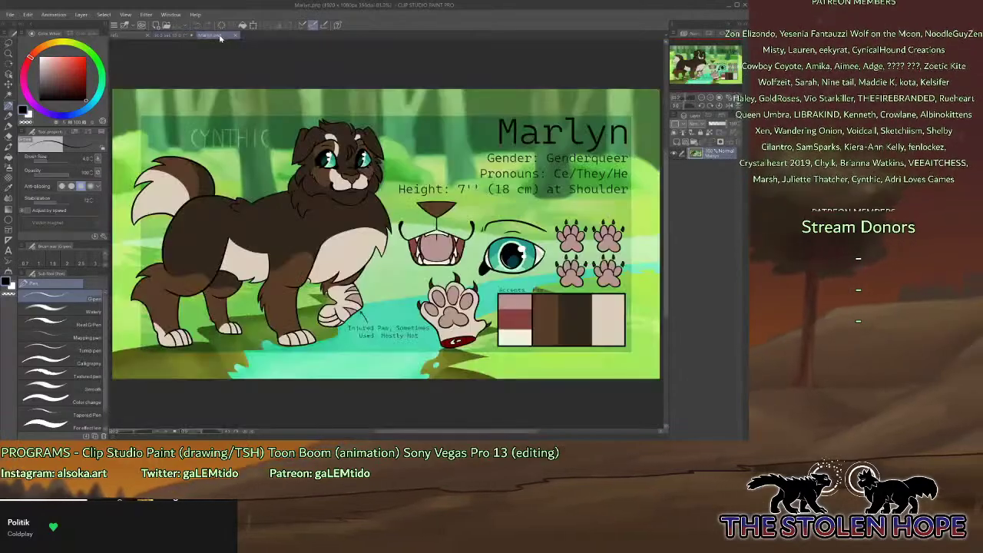
click(172, 35)
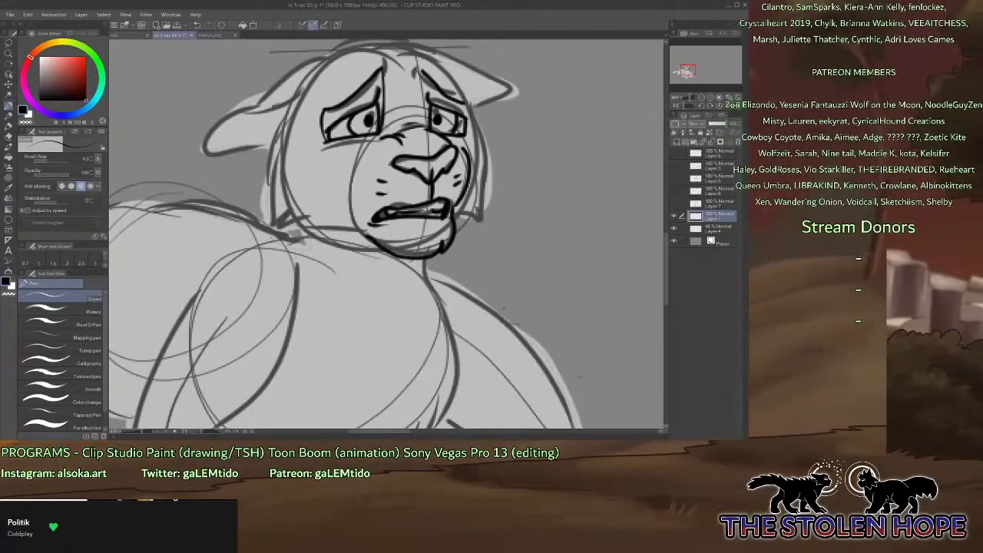
drag(422, 76, 427, 127)
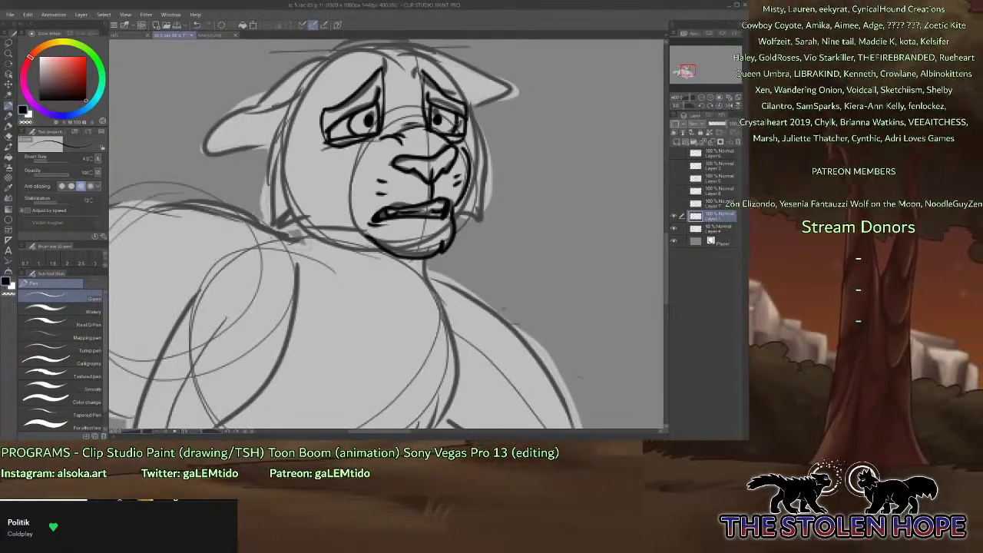
Ink spiky fur tufts along both cheeks and the jaw, redrawing the far cheek's fur with longer, more outward-flaring locks.
drag(278, 139, 257, 201)
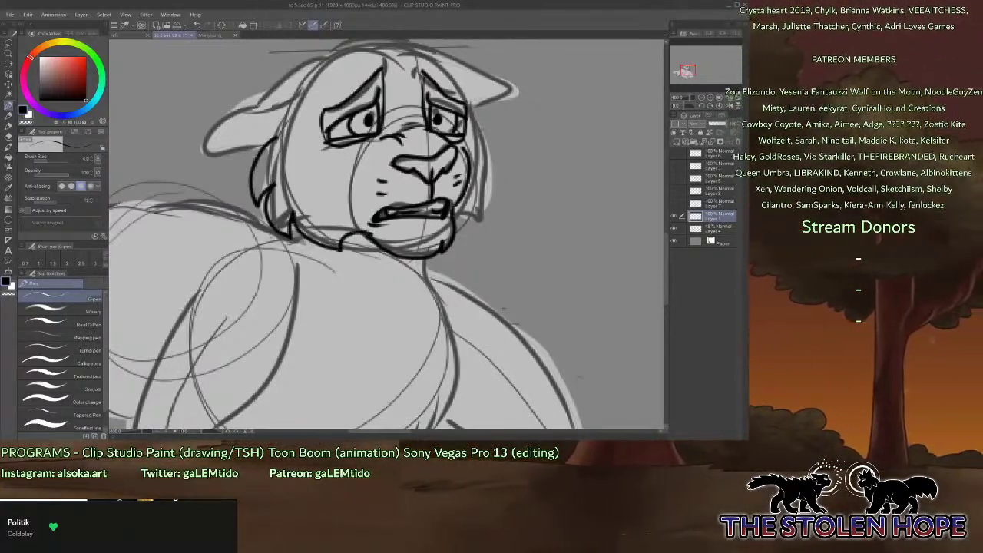
mouse_move(471, 129)
mouse_down()
mouse_move(501, 189)
mouse_move(449, 261)
mouse_up()
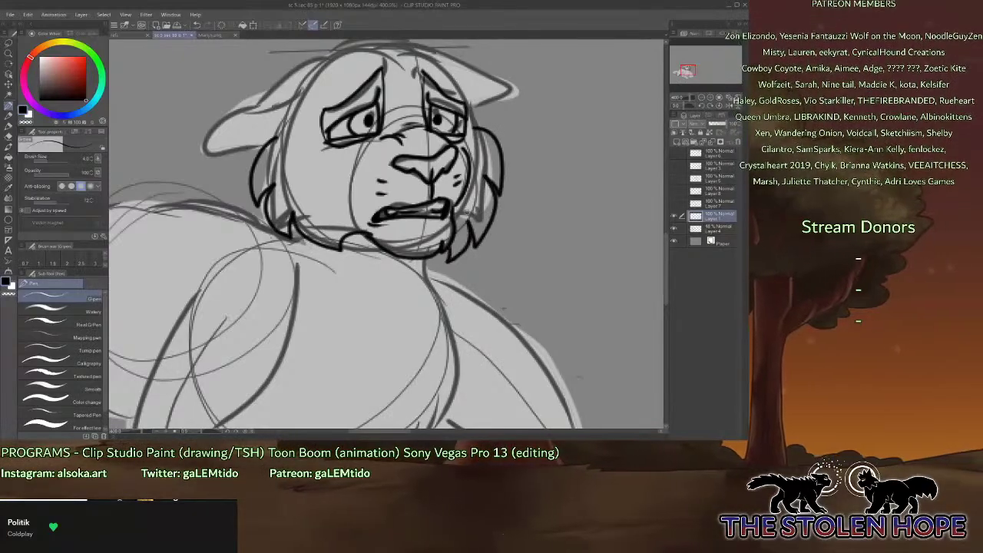
key(ctrl+z)
key(ctrl+z)
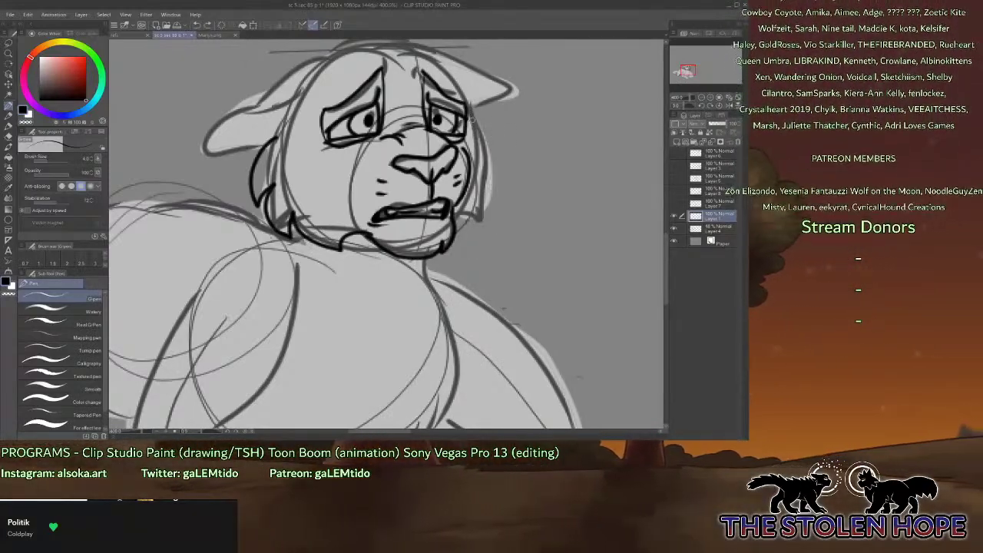
drag(471, 119, 513, 158)
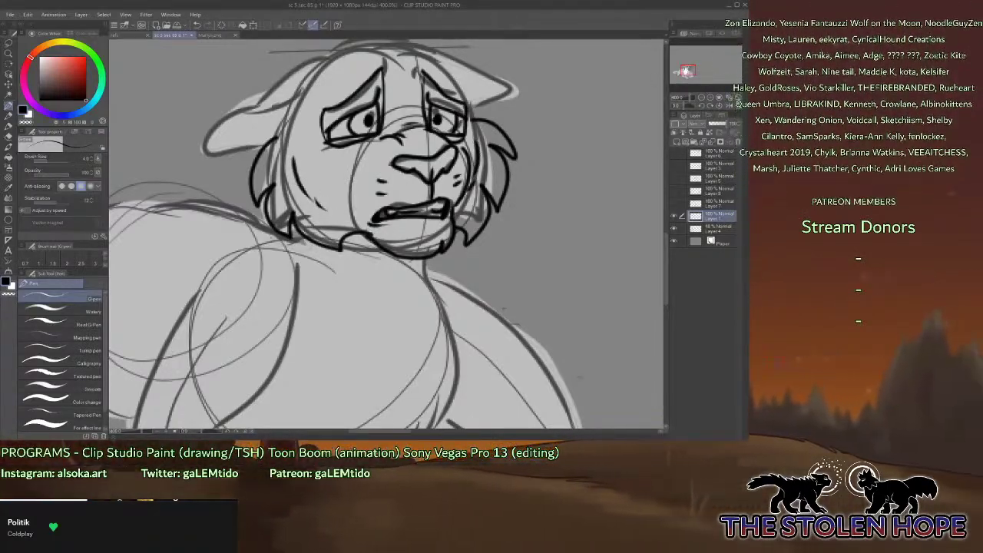
drag(387, 234, 373, 271)
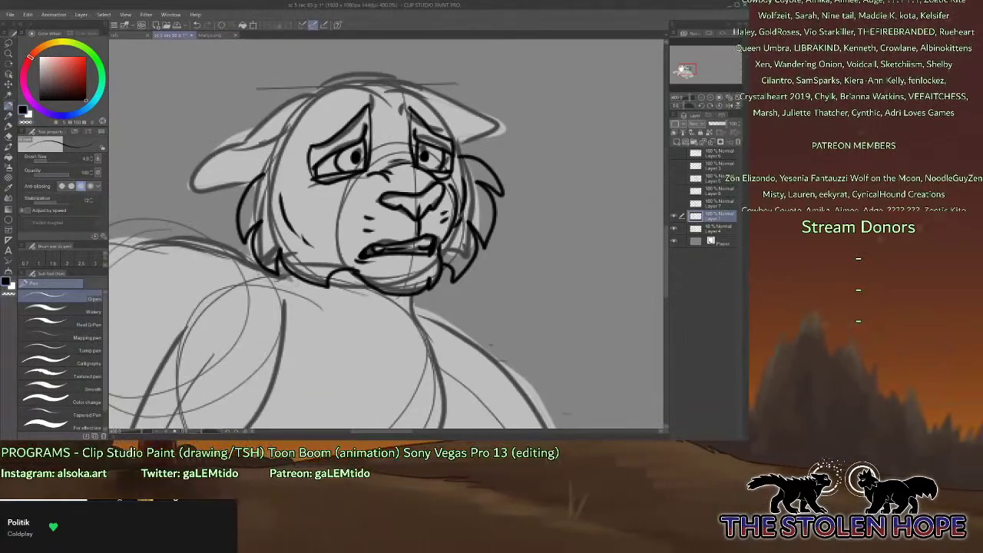
Consult the Marlyn reference sheet and ink the hair tuft on the crown, the forehead hair and both folded ears.
click(218, 36)
click(177, 35)
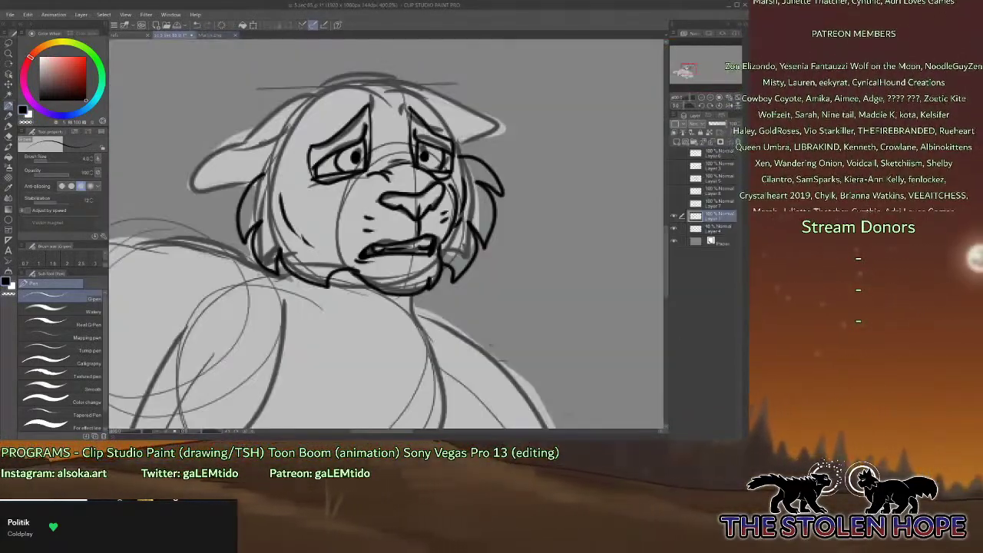
mouse_move(401, 96)
mouse_down()
mouse_move(399, 69)
mouse_move(374, 49)
mouse_move(382, 75)
mouse_move(336, 60)
mouse_move(331, 77)
mouse_move(298, 95)
mouse_up()
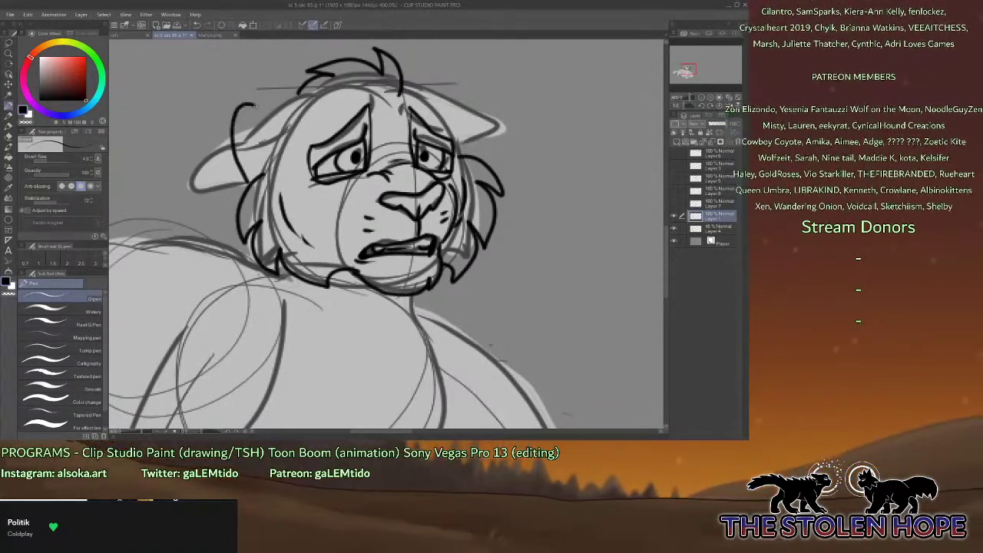
mouse_move(311, 104)
mouse_down()
mouse_move(271, 140)
mouse_move(258, 135)
mouse_up()
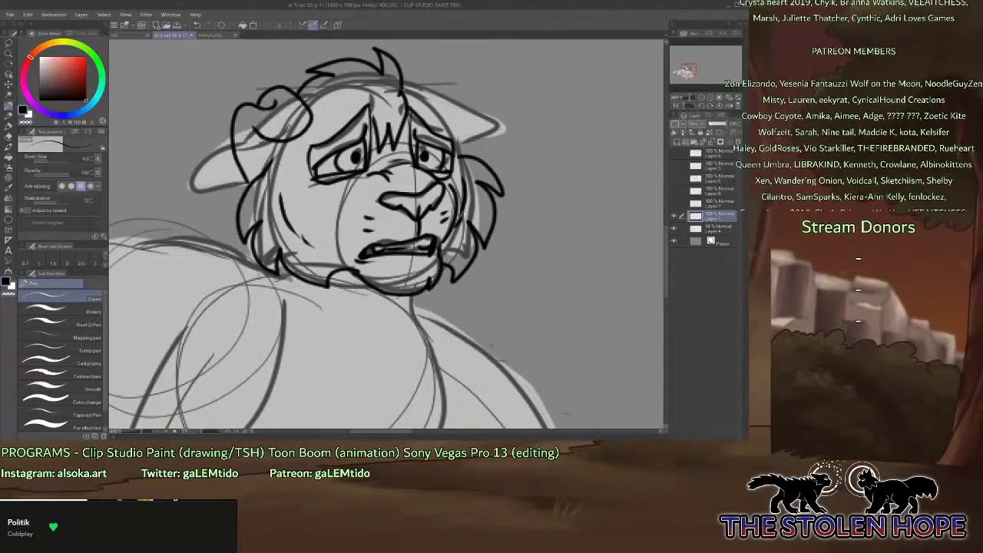
drag(400, 85, 434, 99)
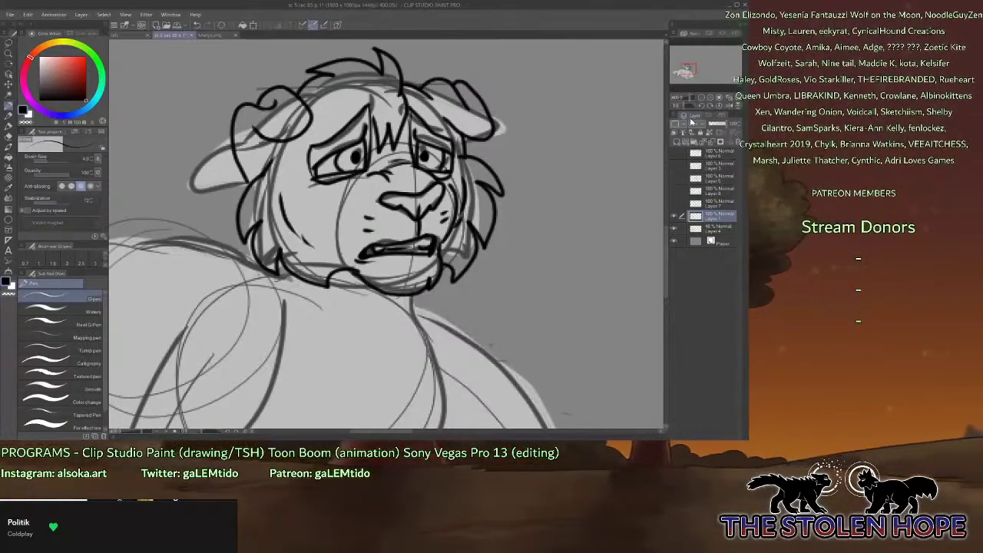
Hide the head line-art layer and add a new layer directly above the rough sketch layer.
click(703, 100)
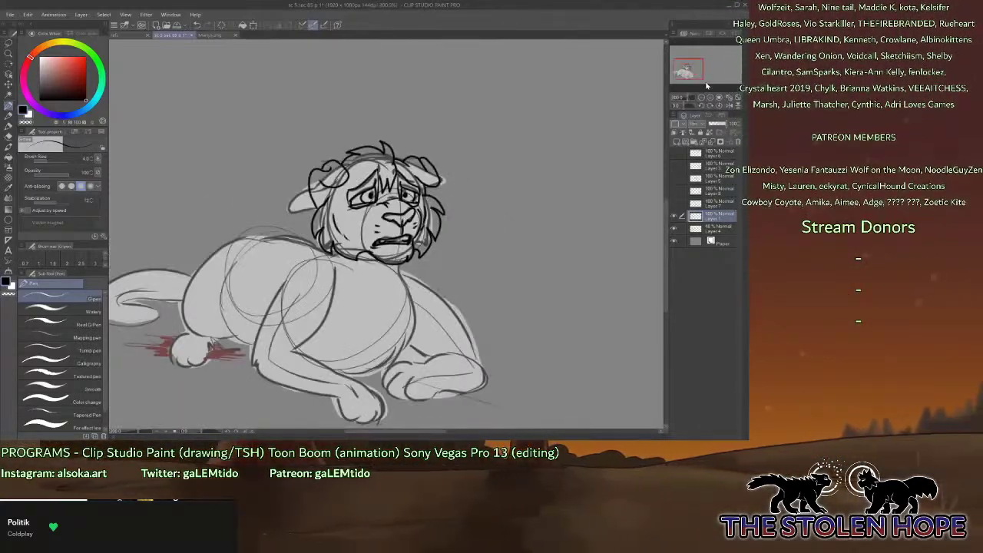
drag(678, 69, 676, 70)
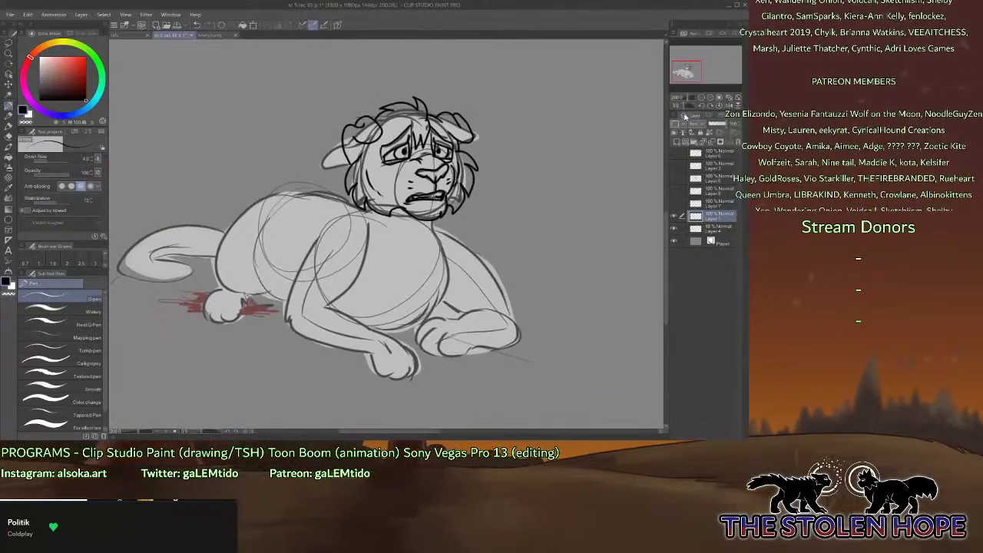
click(674, 216)
click(674, 216)
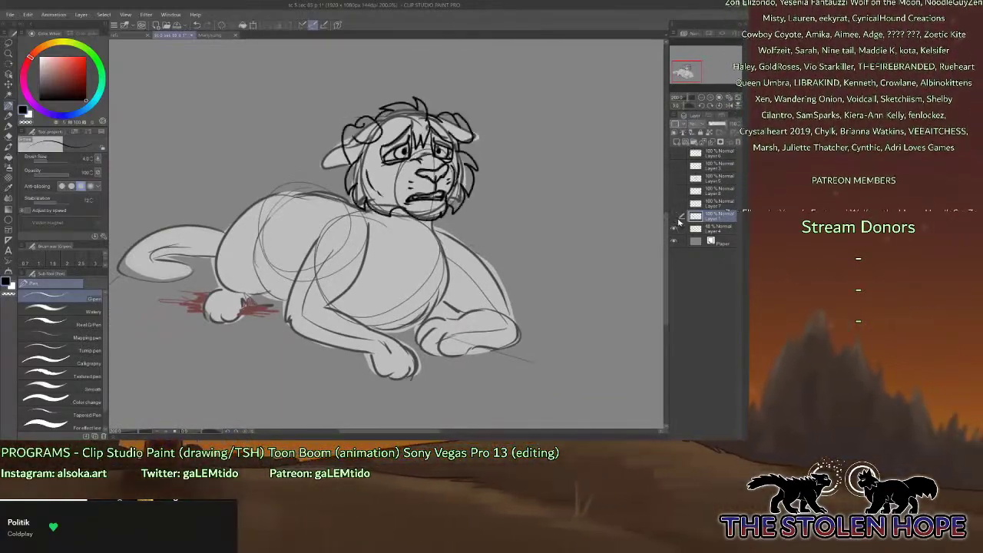
click(702, 229)
click(677, 142)
Consult the Marlyn reference sheet and ink the neck and chest outline with pointed fur tufts at both ends.
click(711, 97)
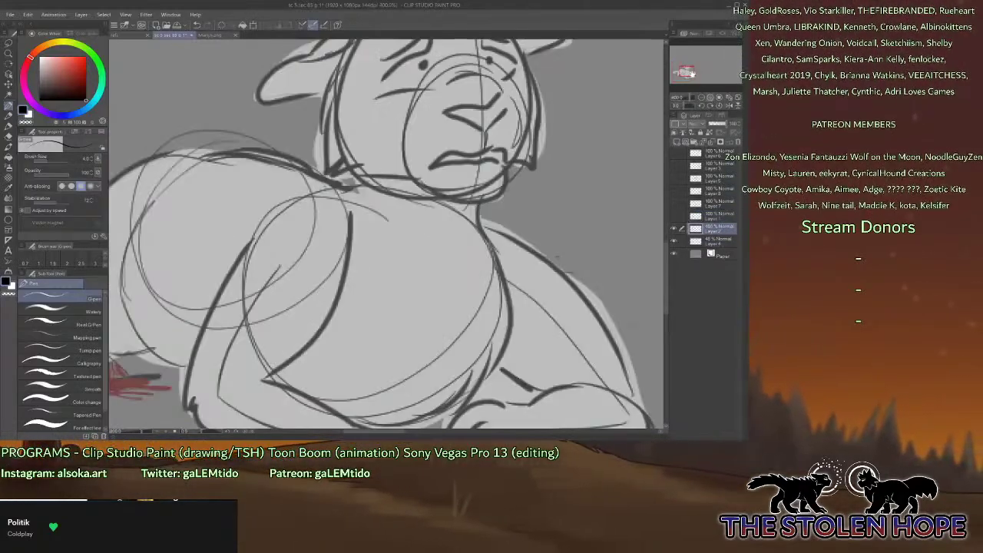
drag(692, 73, 693, 76)
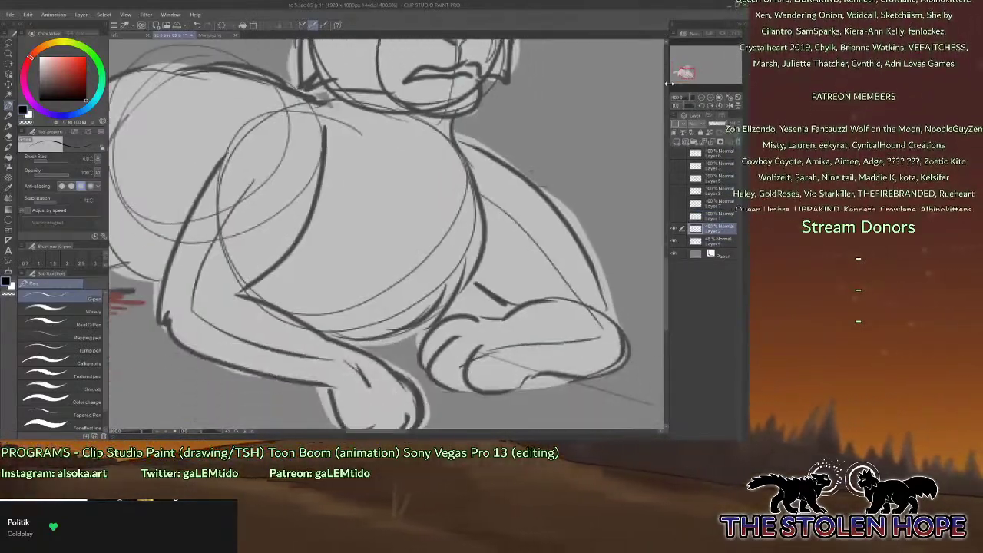
click(214, 36)
click(175, 36)
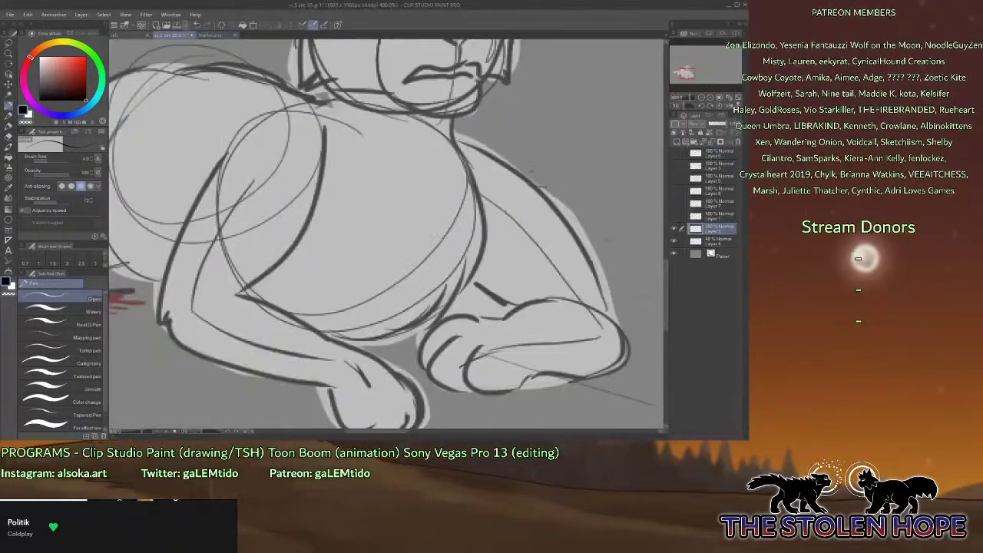
mouse_move(313, 54)
mouse_down()
mouse_move(276, 62)
mouse_move(285, 74)
mouse_move(263, 108)
mouse_move(289, 107)
mouse_up()
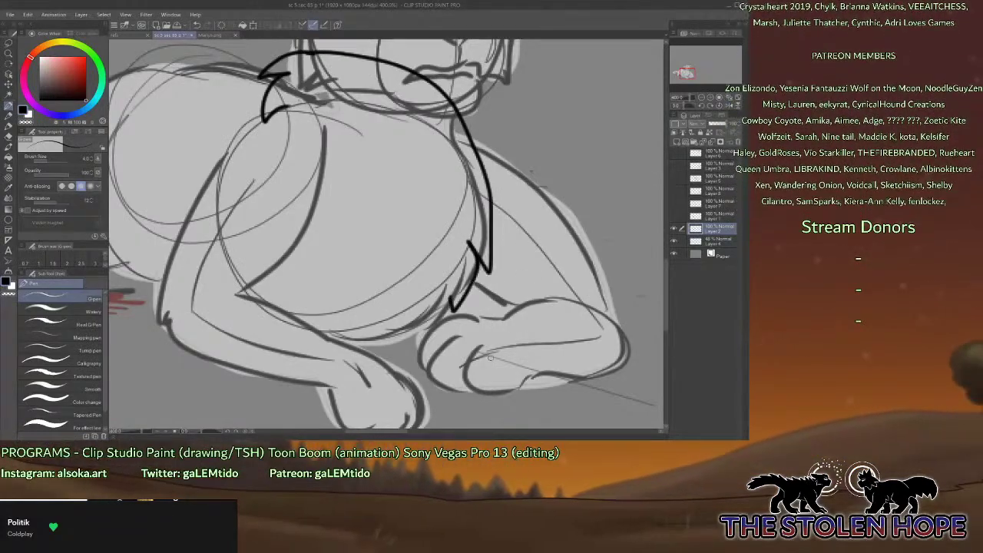
Ink the far front paw's toes, the short lines across them and the outline of the lower foreleg.
drag(500, 354, 514, 397)
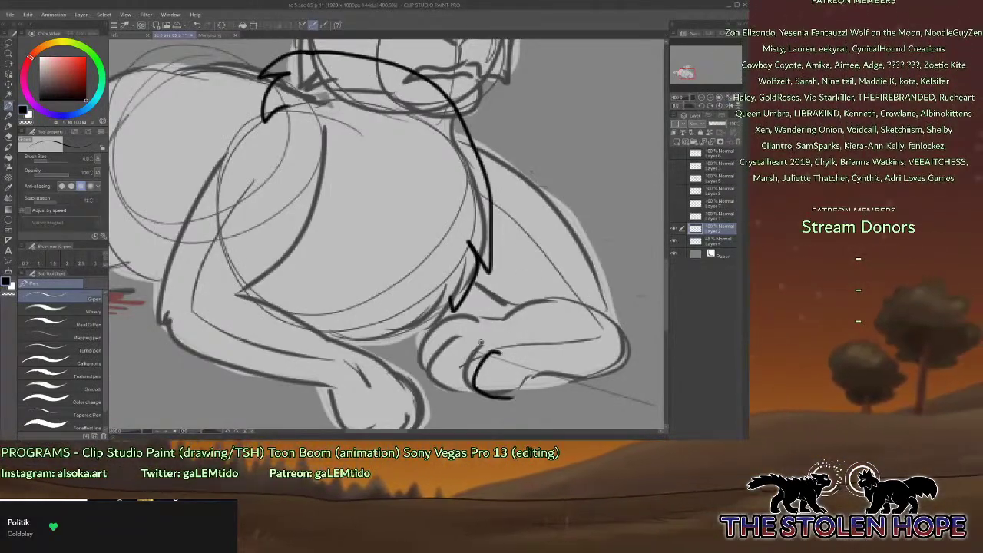
mouse_move(481, 344)
mouse_down()
mouse_move(443, 378)
mouse_move(455, 395)
mouse_move(487, 397)
mouse_up()
drag(462, 331, 432, 351)
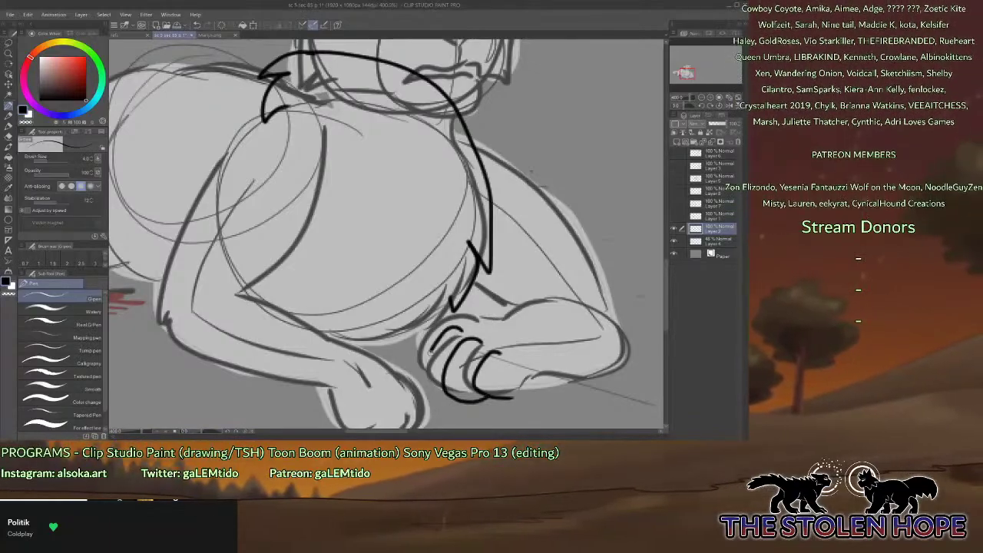
drag(453, 315, 421, 368)
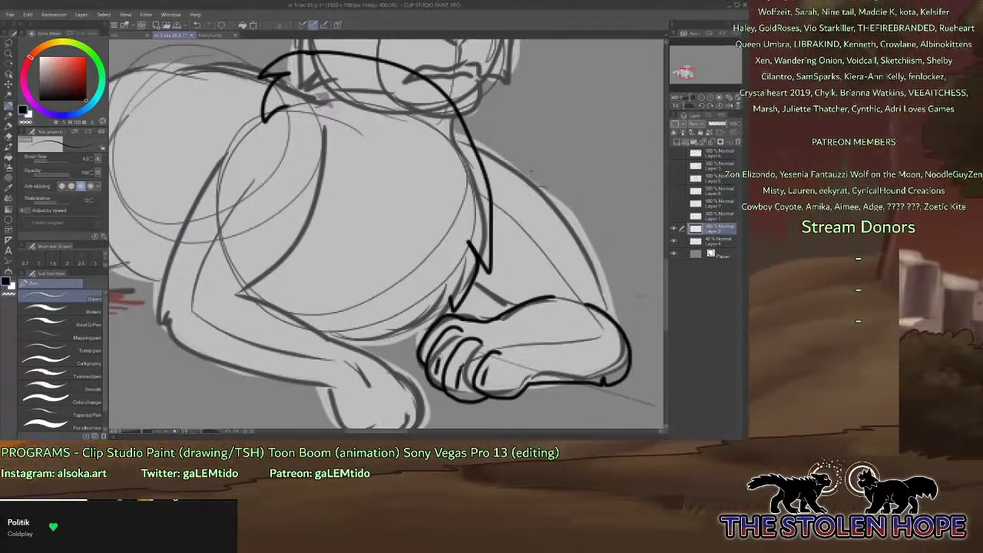
Consult the Marlyn reference sheet and ink the curved stripes across the far forearm and the leg's outer edge.
click(219, 36)
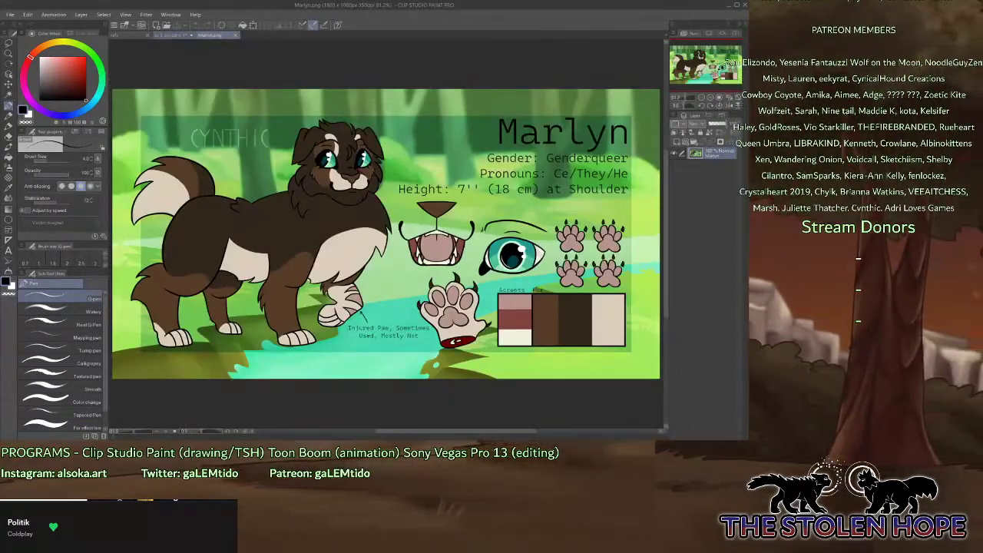
click(173, 35)
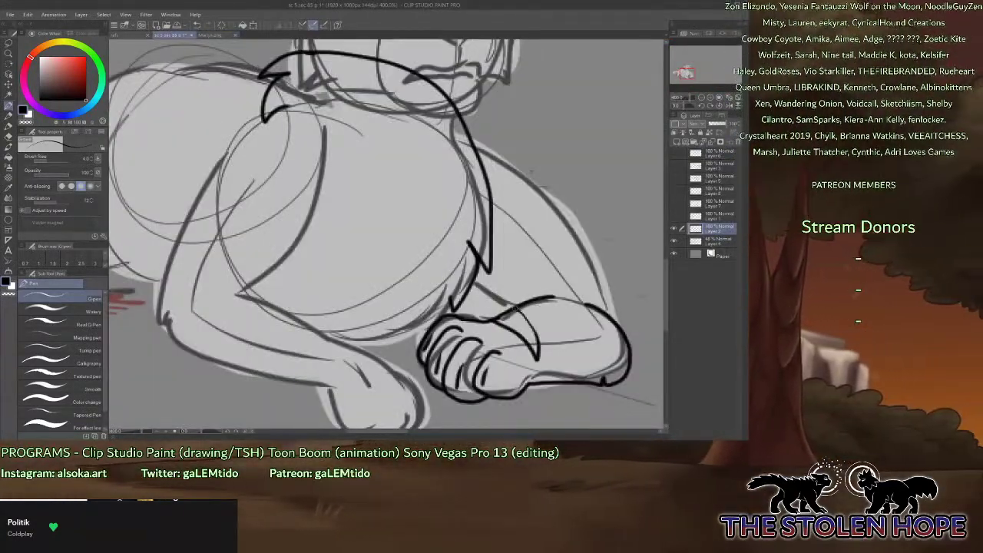
mouse_move(568, 301)
mouse_down()
mouse_move(583, 353)
mouse_move(595, 355)
mouse_up()
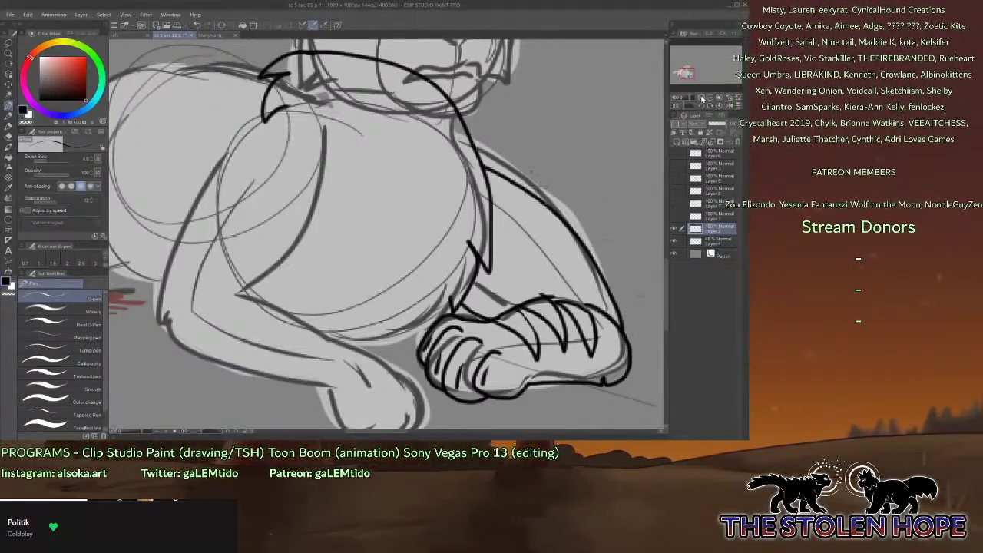
Ink the near front paw's toes, the near foreleg up to its shoulder, and the fur lines on the chest.
click(702, 98)
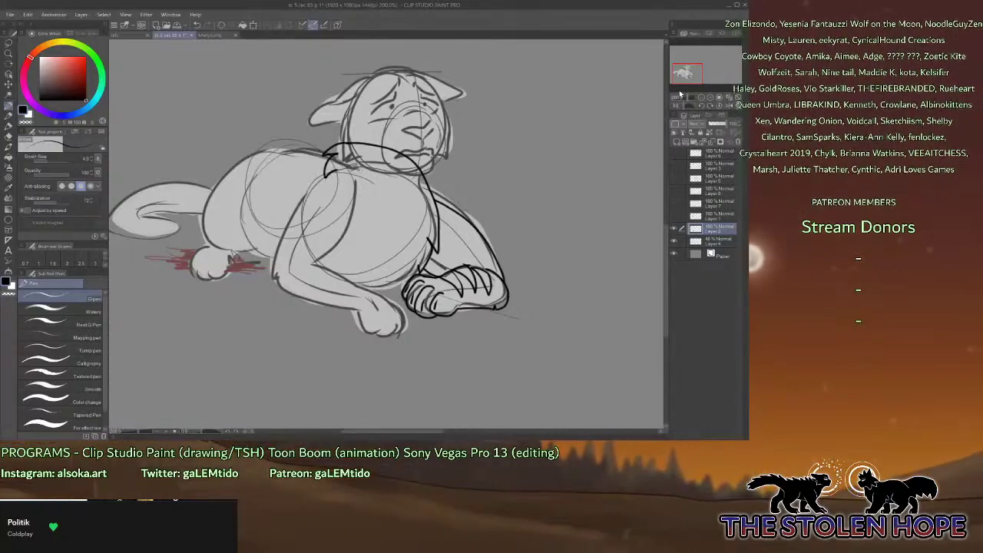
click(712, 98)
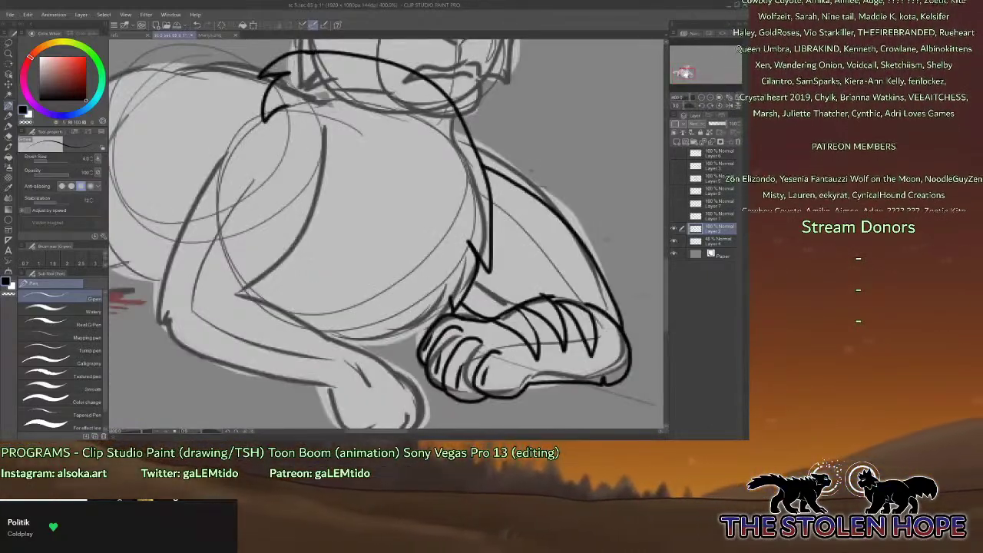
drag(687, 73, 686, 75)
mouse_move(367, 302)
mouse_down()
mouse_move(366, 312)
mouse_move(401, 324)
mouse_move(420, 309)
mouse_up()
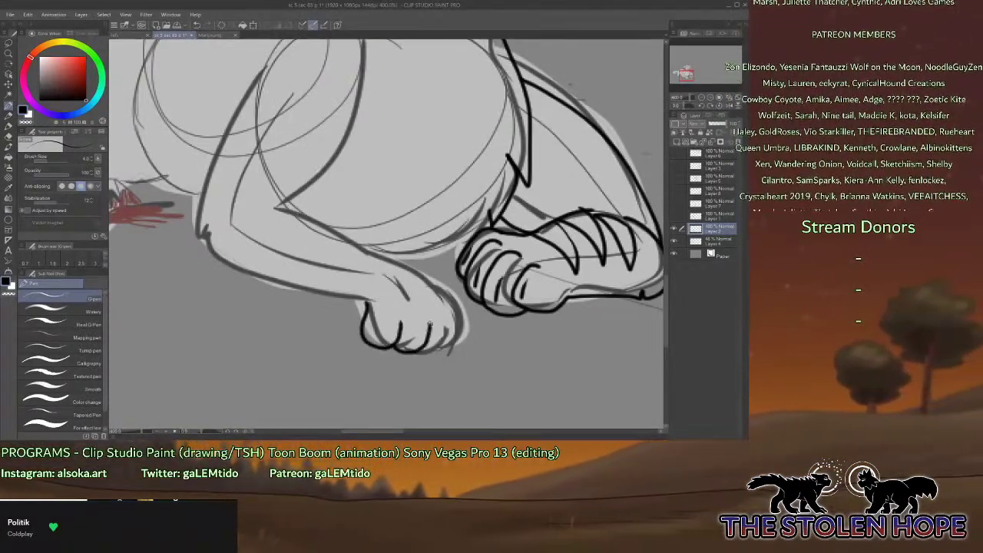
mouse_move(428, 350)
mouse_down()
mouse_move(419, 275)
mouse_move(459, 293)
mouse_move(459, 332)
mouse_up()
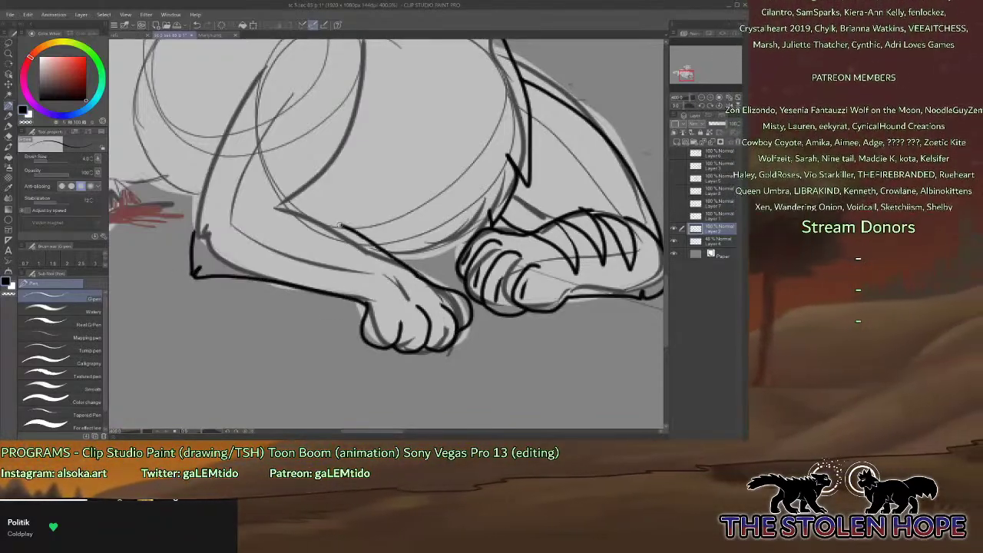
drag(689, 76, 683, 72)
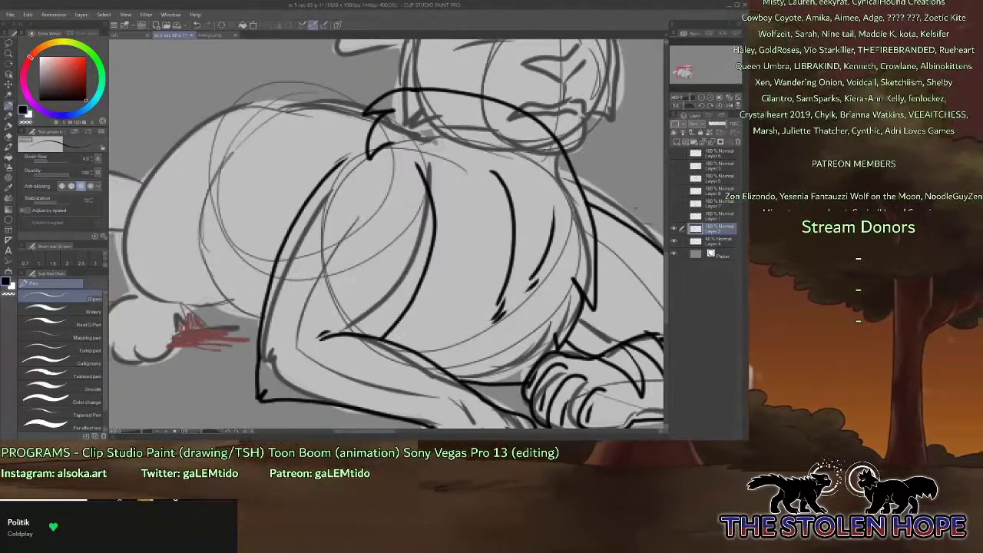
Ink the back and rump outline with a fur tuft, plus the thigh curve and belly line.
click(701, 97)
click(710, 98)
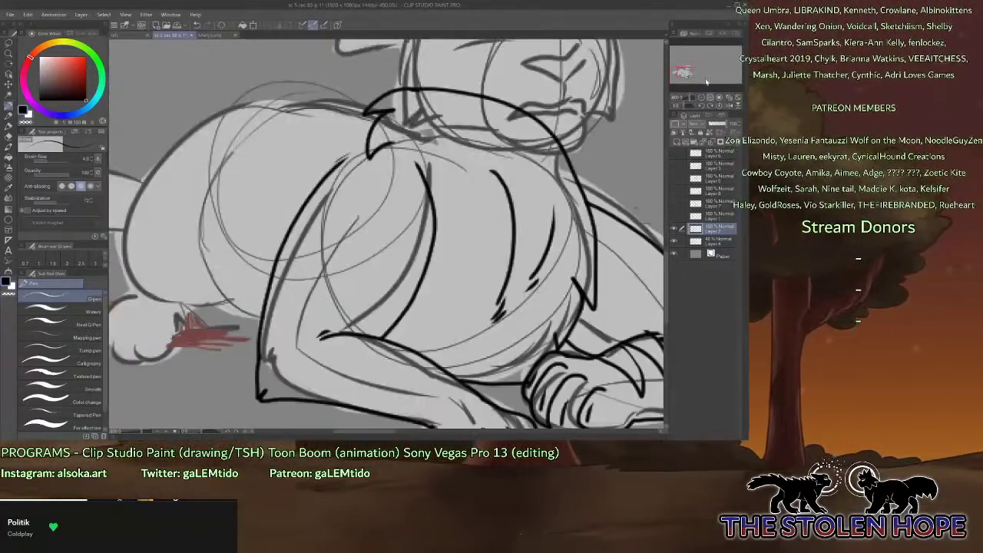
drag(686, 72, 682, 72)
mouse_move(522, 75)
mouse_down()
mouse_move(442, 68)
mouse_move(305, 115)
mouse_move(283, 157)
mouse_up()
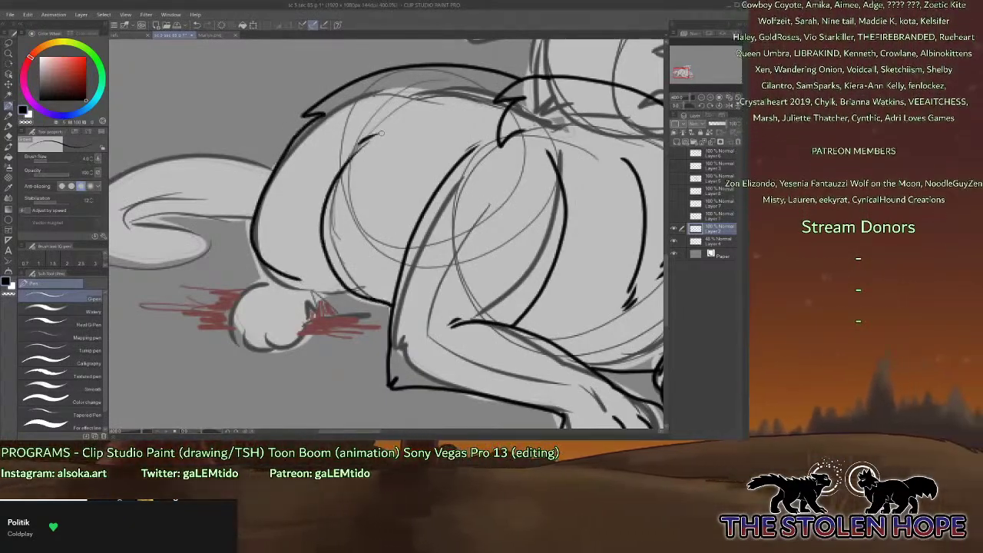
Consult the Marlyn reference sheet and ink the hind paw with toes and claws, jagged fur at its heel, and its joint to the leg.
click(212, 36)
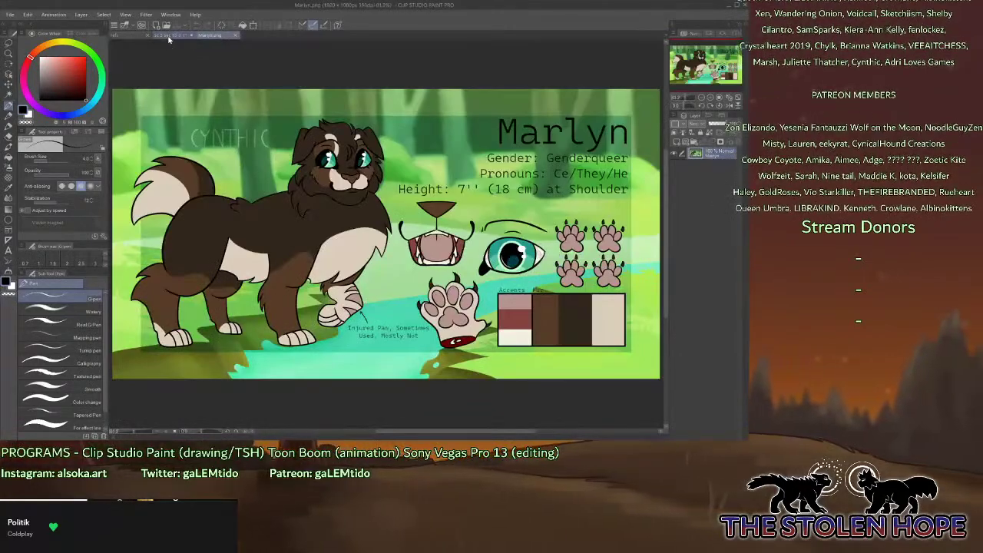
click(172, 36)
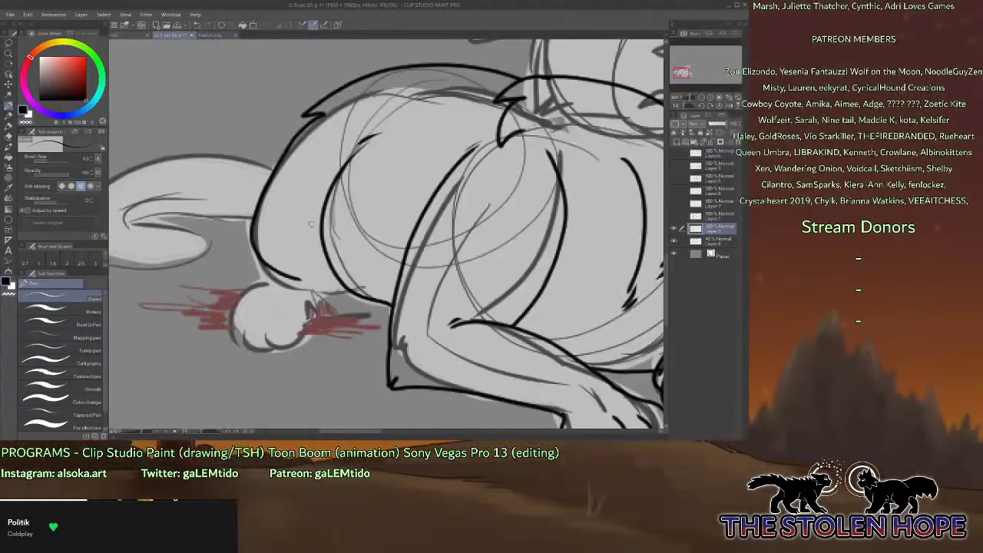
mouse_move(275, 317)
mouse_down()
mouse_move(262, 335)
mouse_move(266, 355)
mouse_up()
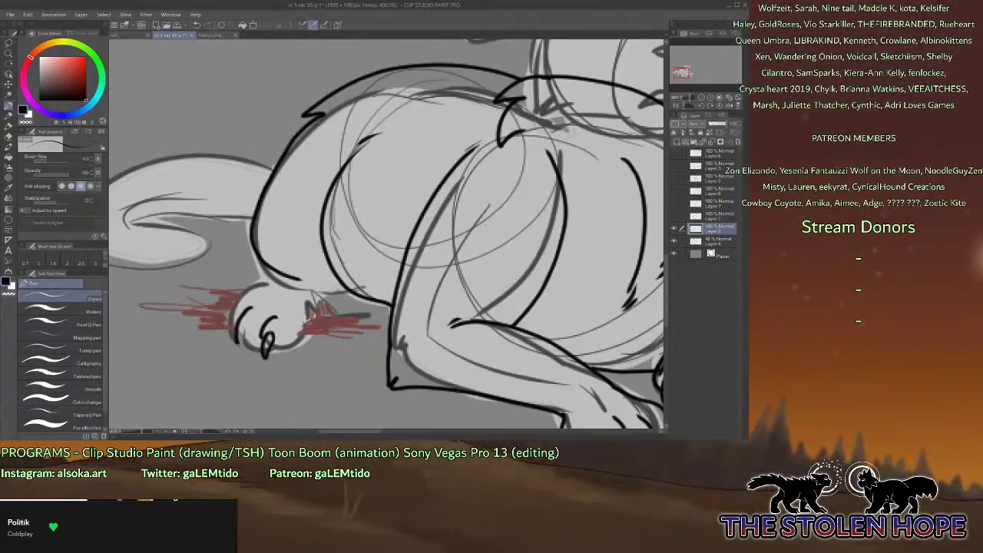
drag(252, 331, 242, 350)
mouse_move(268, 281)
mouse_down()
mouse_move(241, 292)
mouse_move(225, 316)
mouse_move(229, 325)
mouse_move(235, 313)
mouse_move(234, 338)
mouse_move(262, 348)
mouse_up()
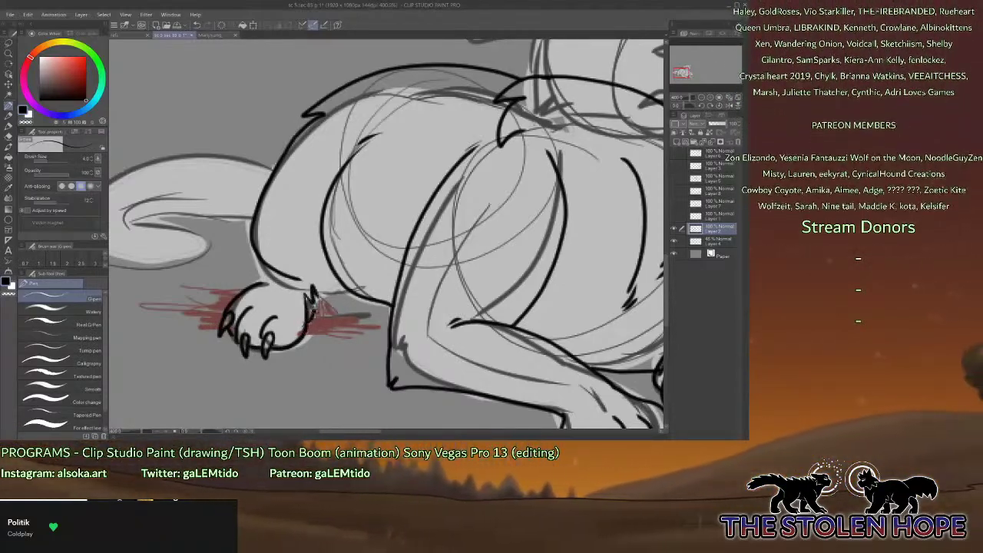
drag(311, 305, 348, 291)
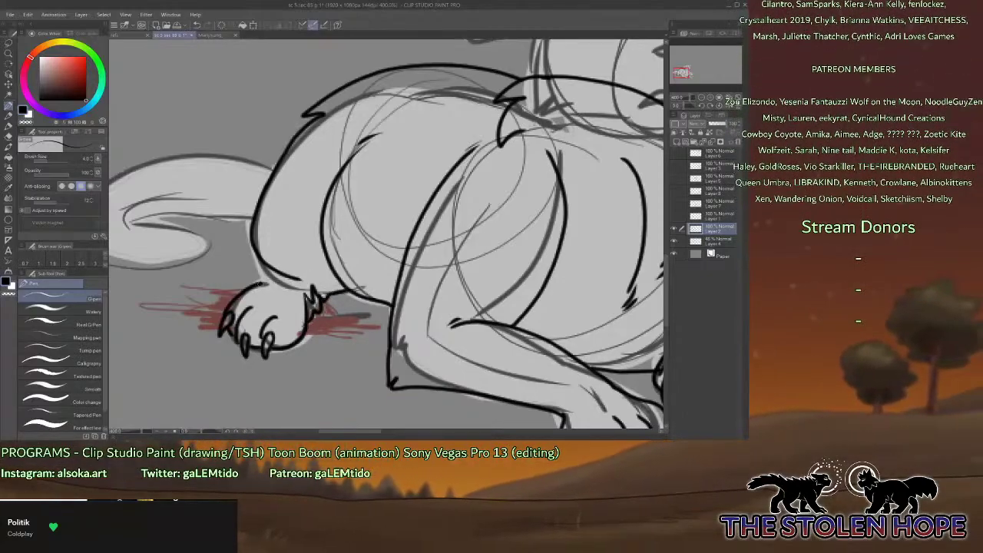
drag(263, 283, 272, 273)
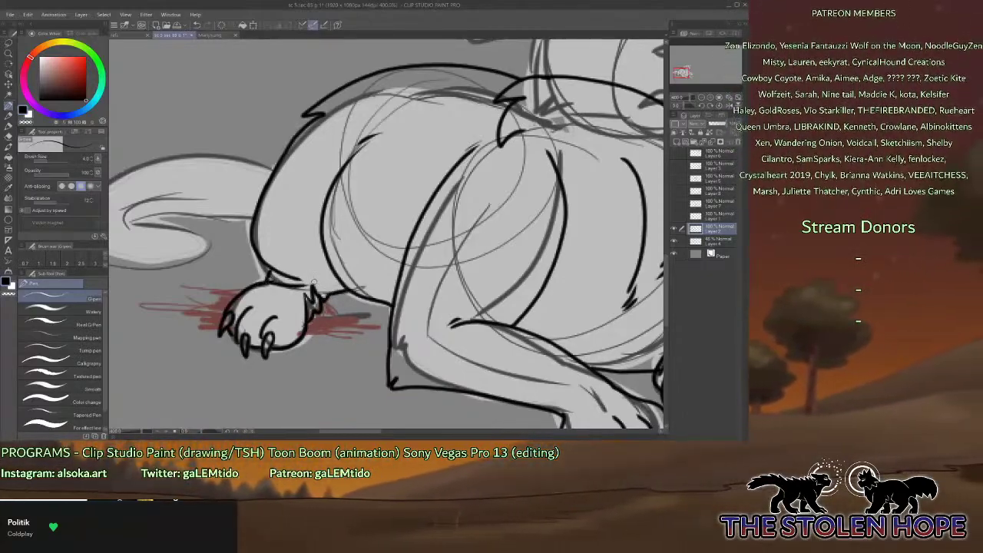
Ink spiky fur strokes on the hind leg above the paw and the jagged marking with the lower contour on the tail.
drag(293, 229, 331, 281)
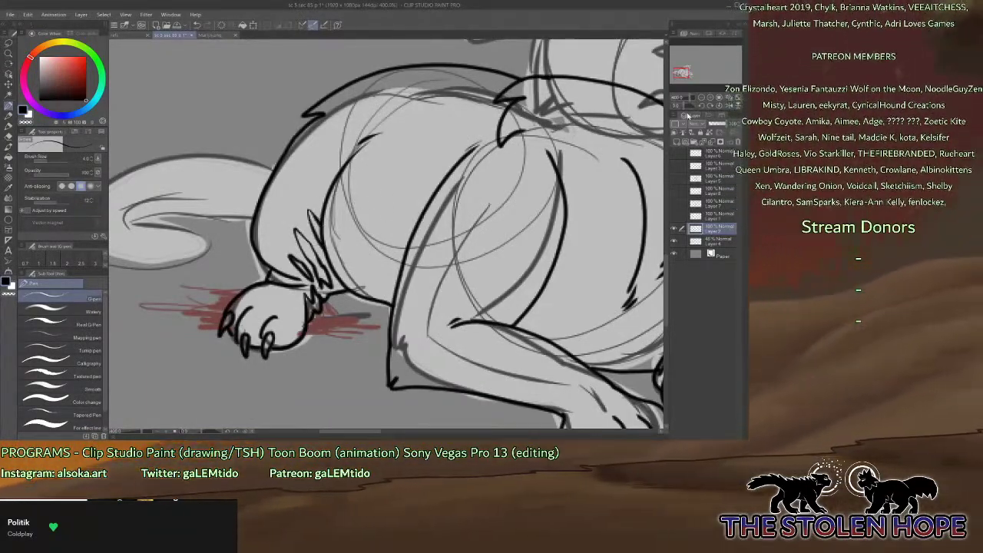
mouse_move(704, 98)
mouse_down()
mouse_move(686, 99)
mouse_move(692, 72)
mouse_up()
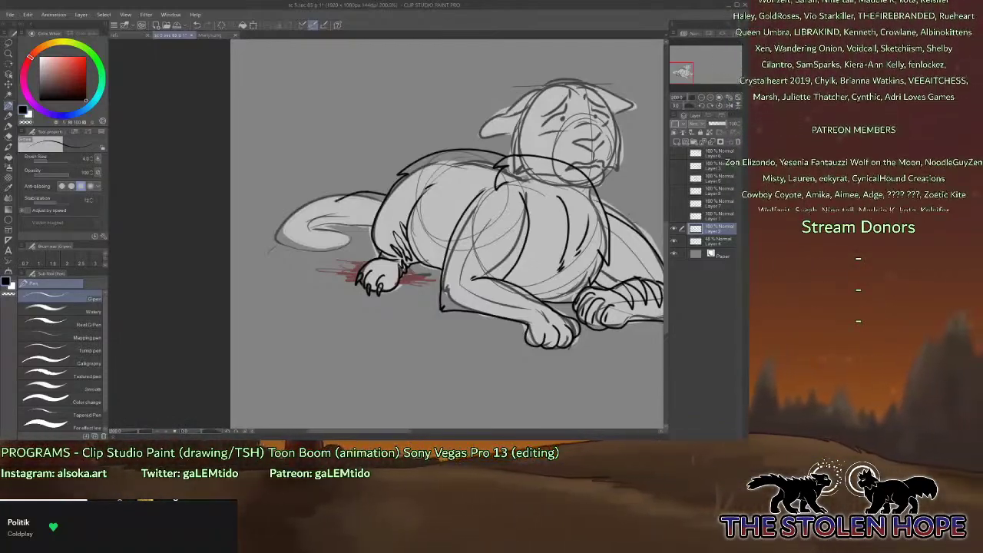
mouse_move(350, 196)
mouse_down()
mouse_move(316, 215)
mouse_move(372, 243)
mouse_up()
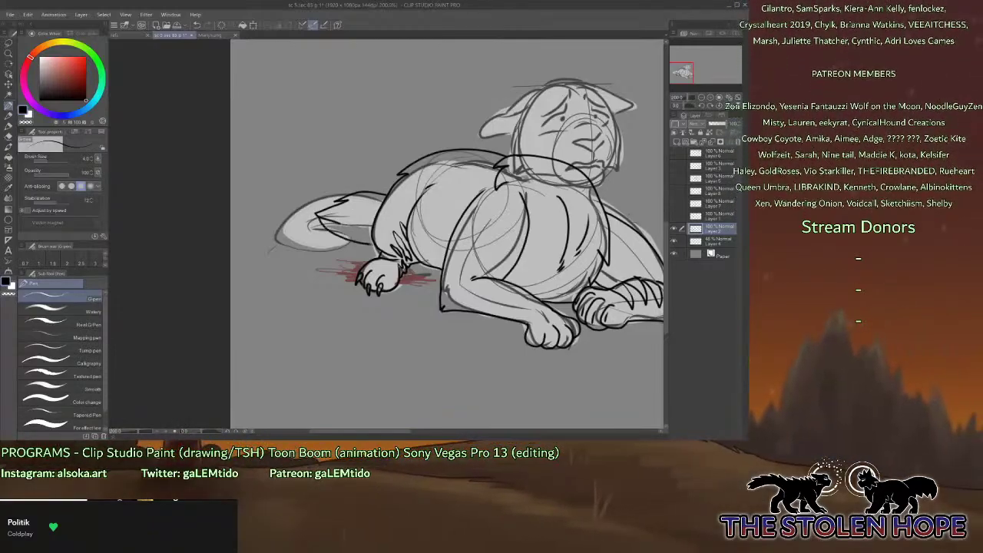
drag(683, 75, 688, 73)
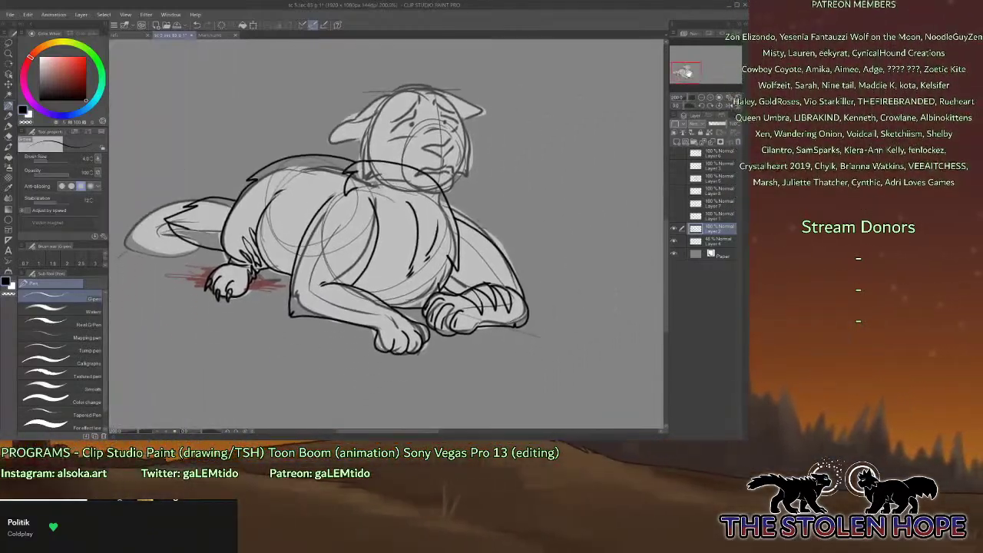
Delete the rough sketch layer beneath the line art and show Layer 1 with the inked head.
click(736, 142)
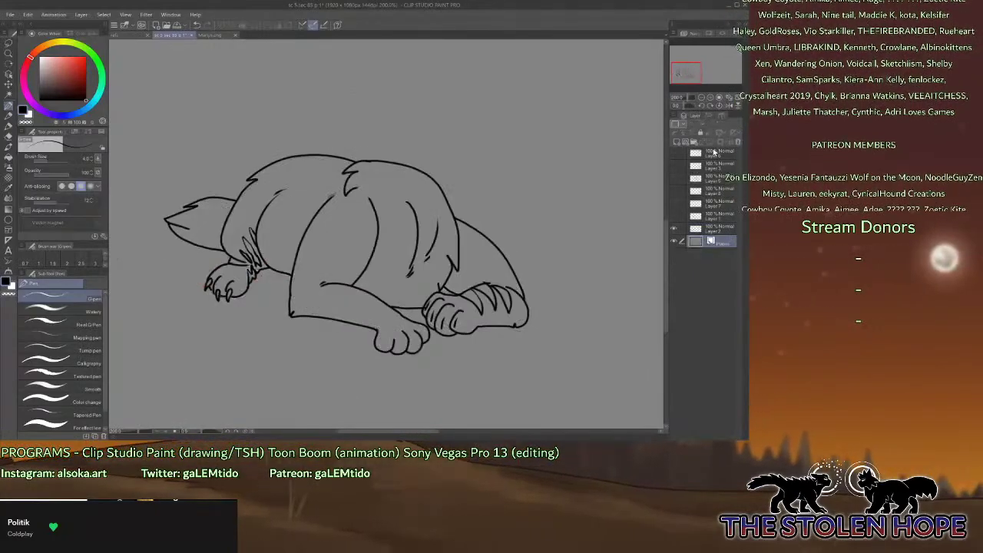
click(703, 98)
click(703, 97)
click(675, 220)
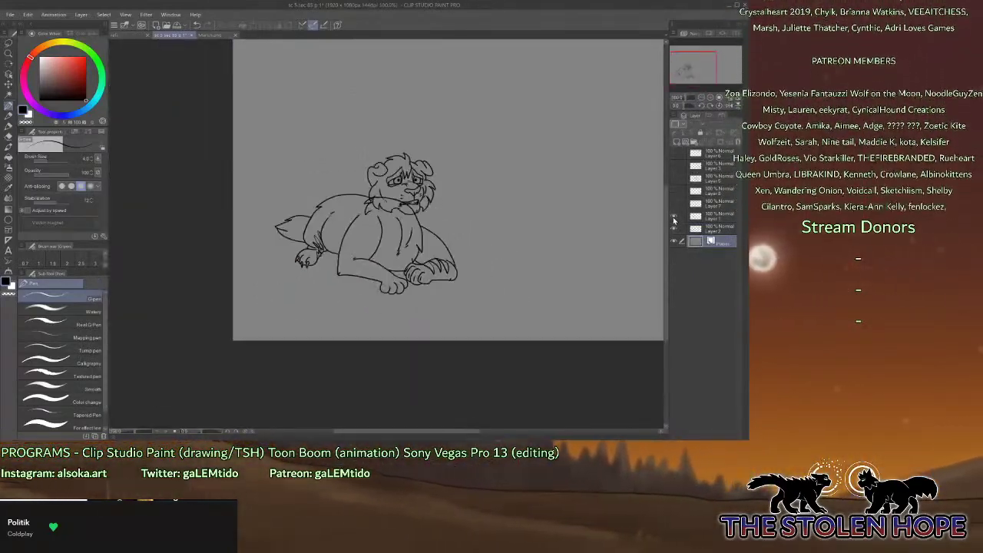
click(674, 229)
click(674, 229)
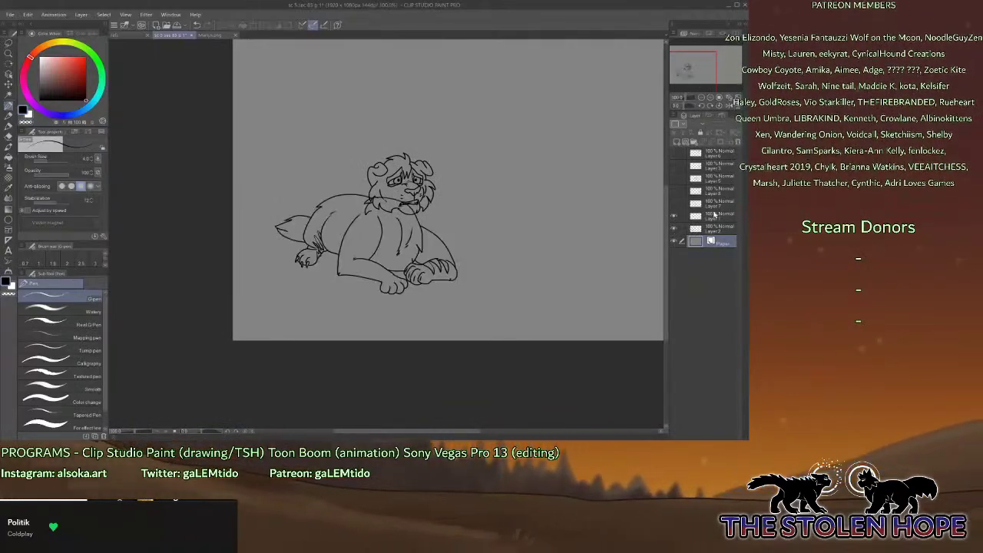
Select the body line art on Layer 2 and show all the remaining line art layers with the other characters and paws.
click(711, 98)
click(711, 97)
click(687, 74)
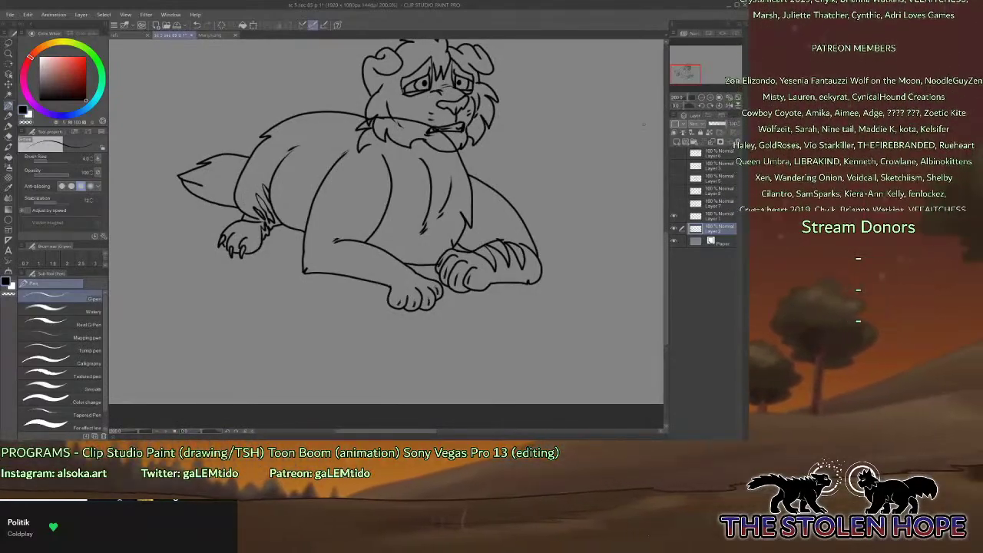
click(696, 100)
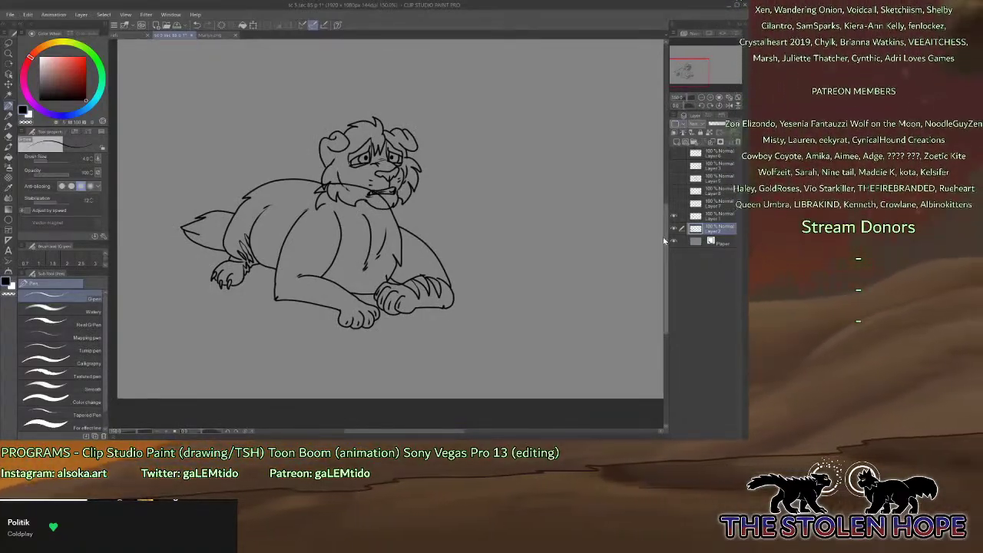
click(701, 100)
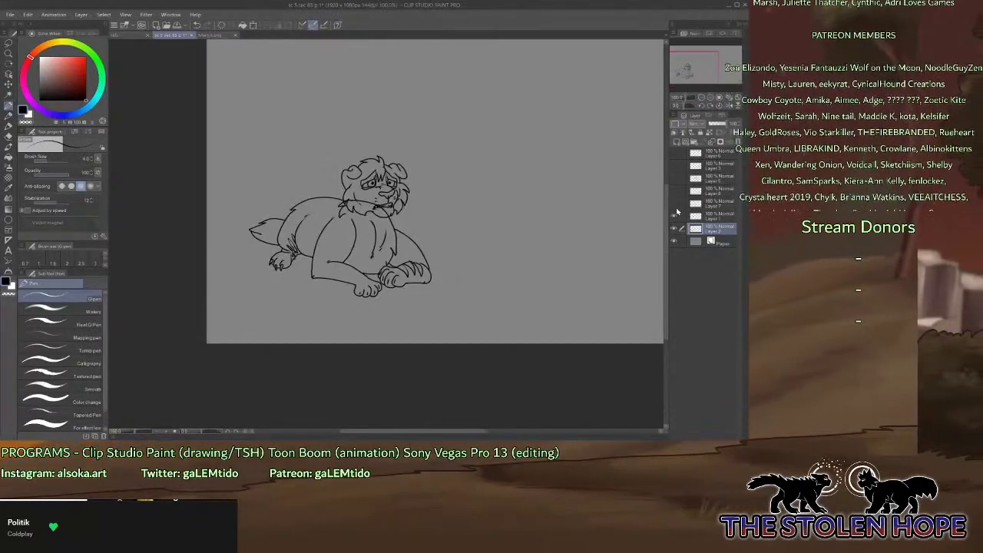
click(674, 204)
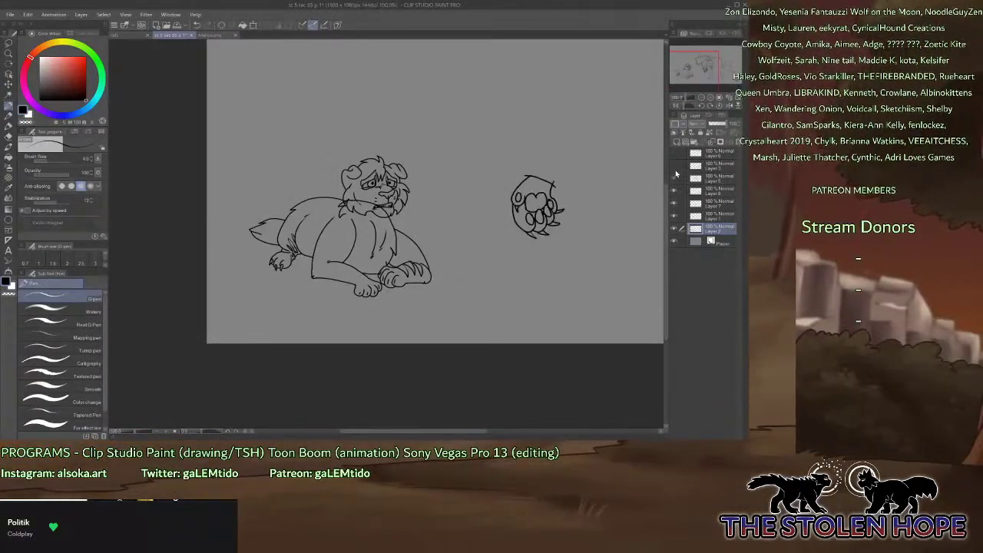
click(676, 176)
click(676, 164)
click(730, 97)
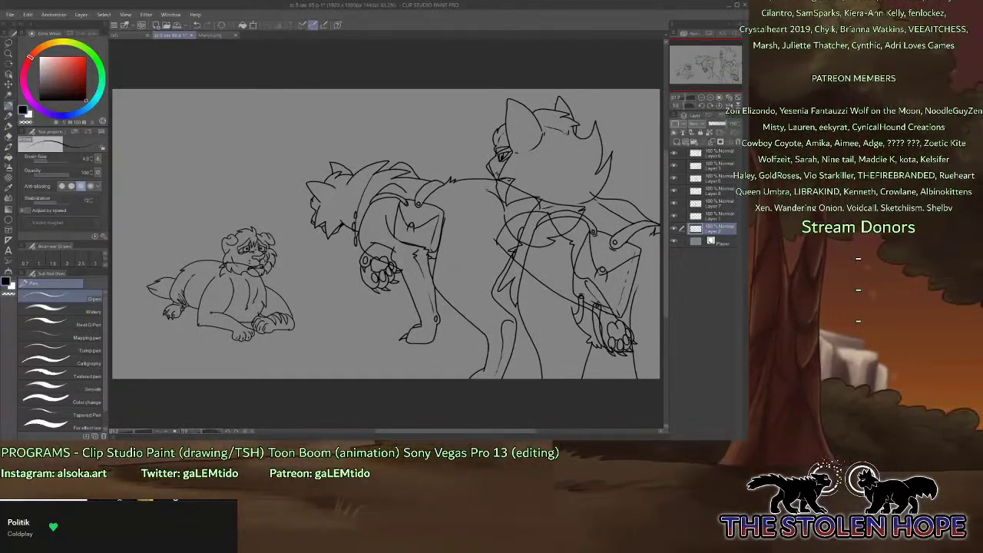
Paste the Marlyn reference sheet into the drawing and scale it down proportionally toward the canvas's upper-left corner.
click(213, 35)
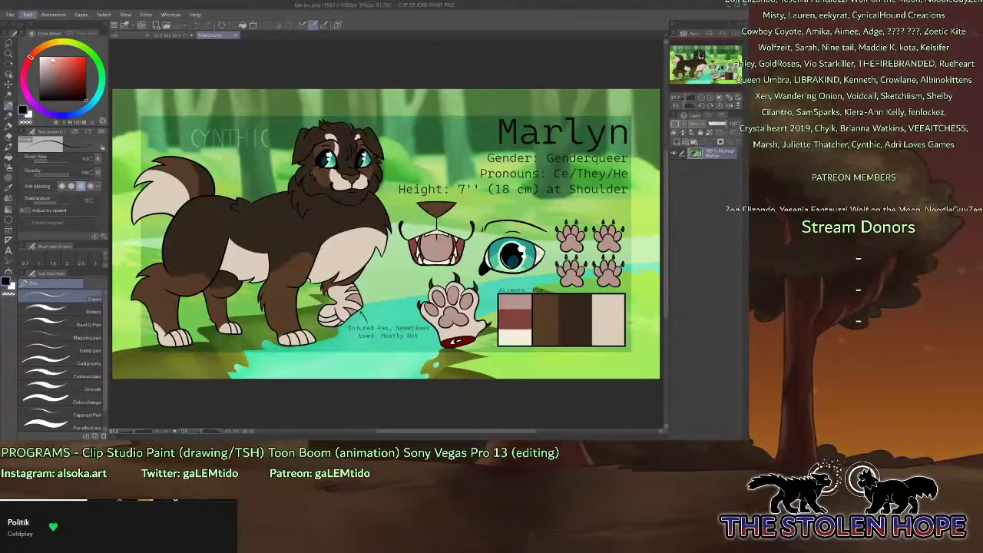
click(170, 35)
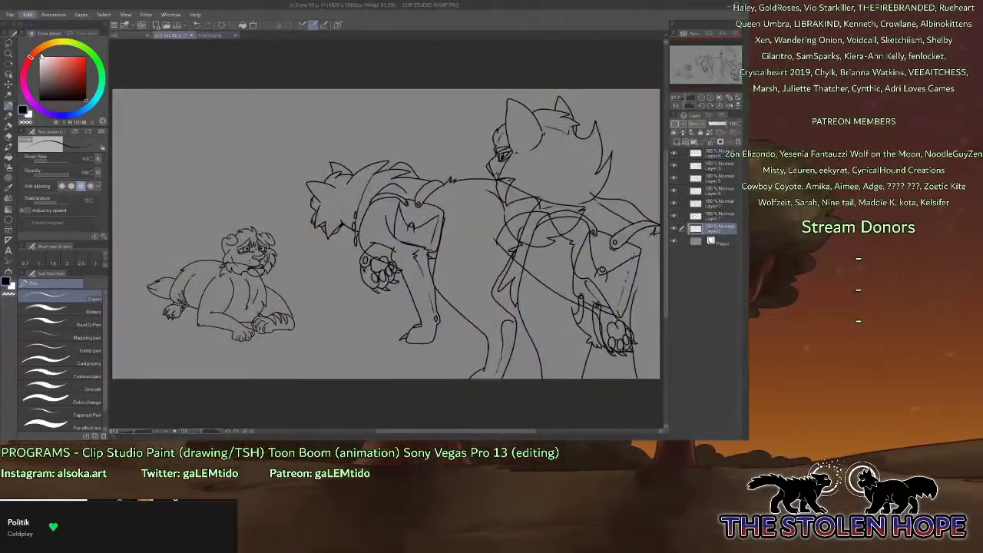
key(ctrl+v)
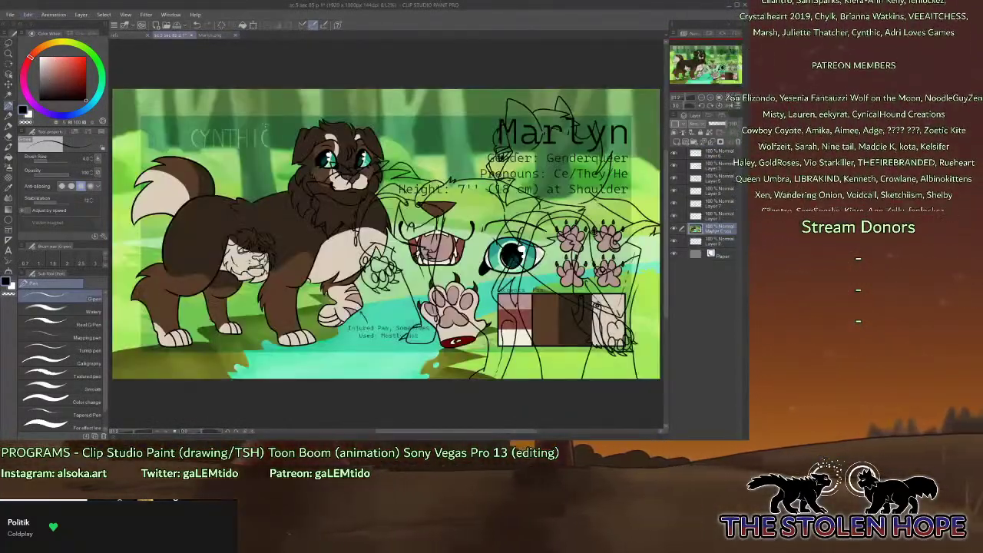
key(ctrl+t)
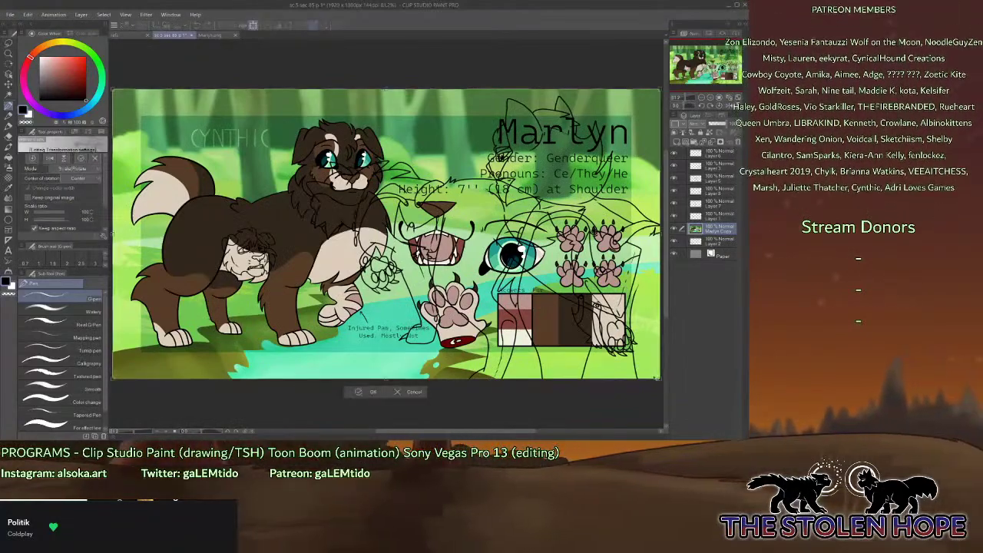
drag(659, 378, 428, 256)
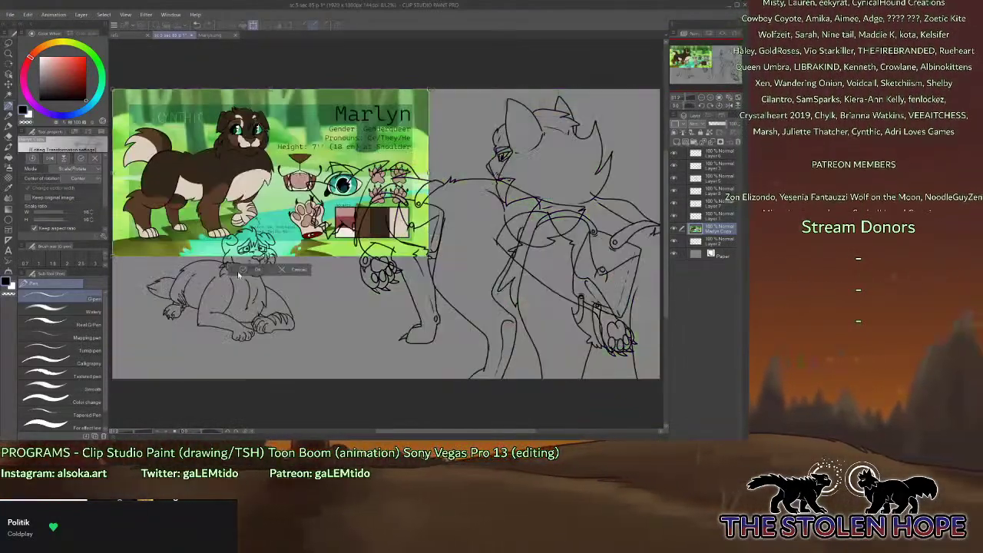
click(239, 270)
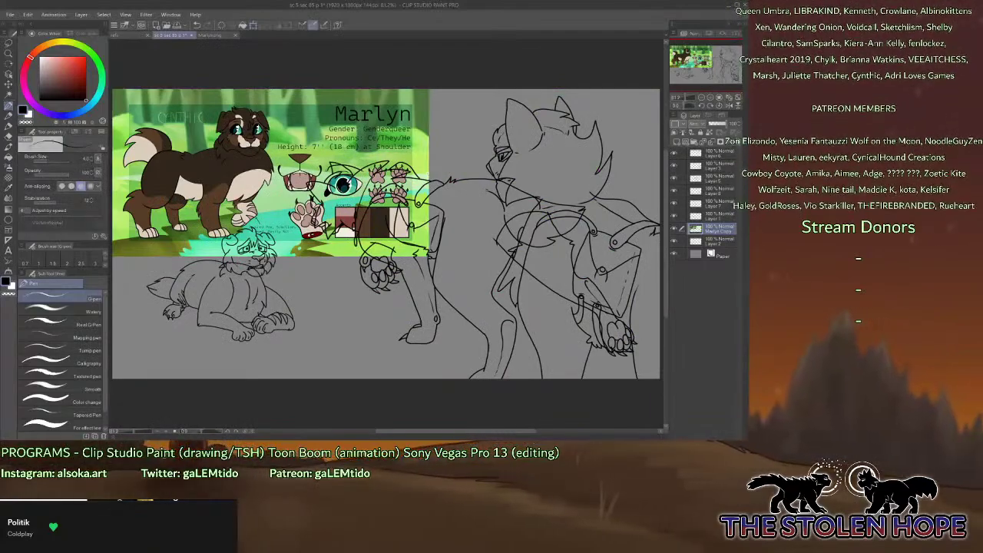
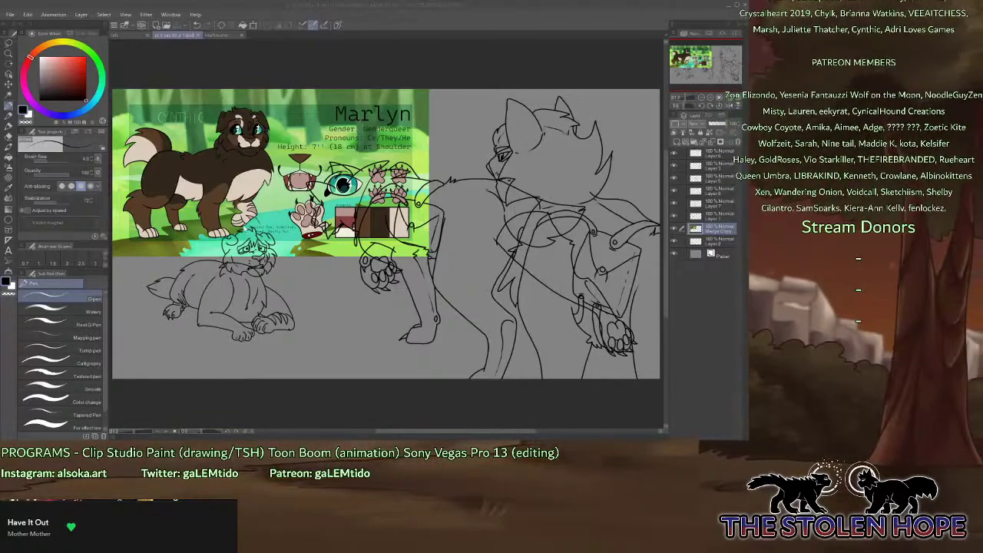
Switch to the sc 5 sec 87 p 1 drawing, show only a faded Layer 1 sketch with Layer 2 hidden, and add a new layer.
click(197, 36)
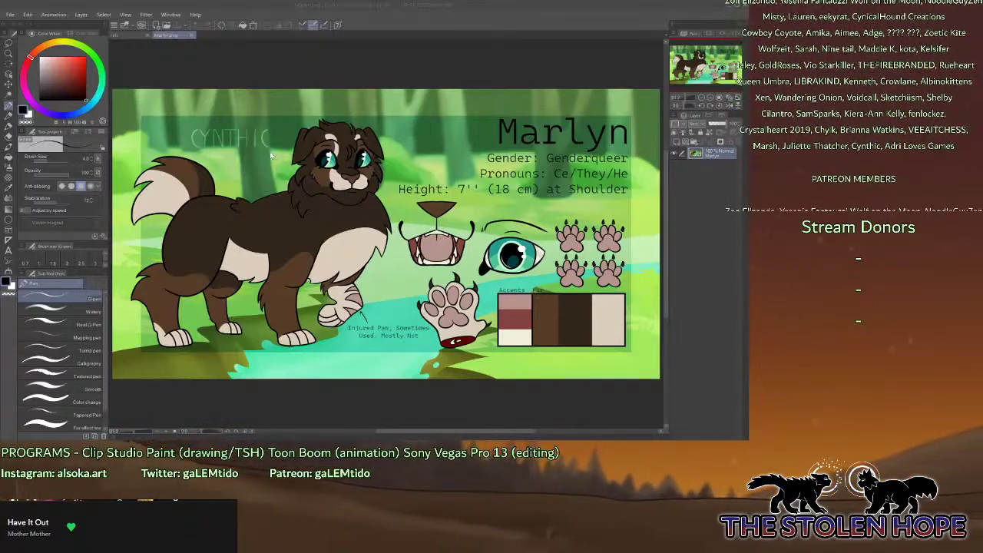
key(ctrl+Tab)
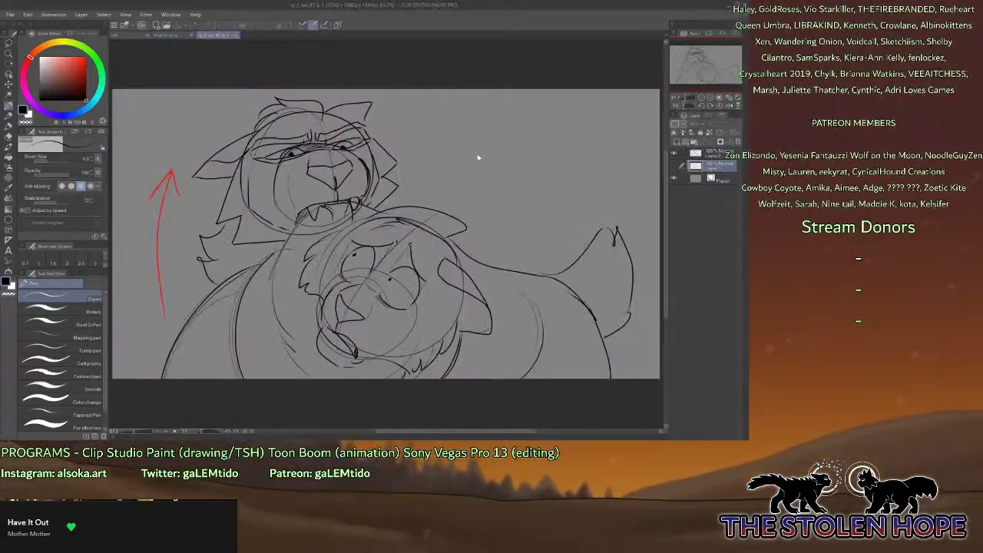
click(675, 153)
click(674, 165)
click(715, 124)
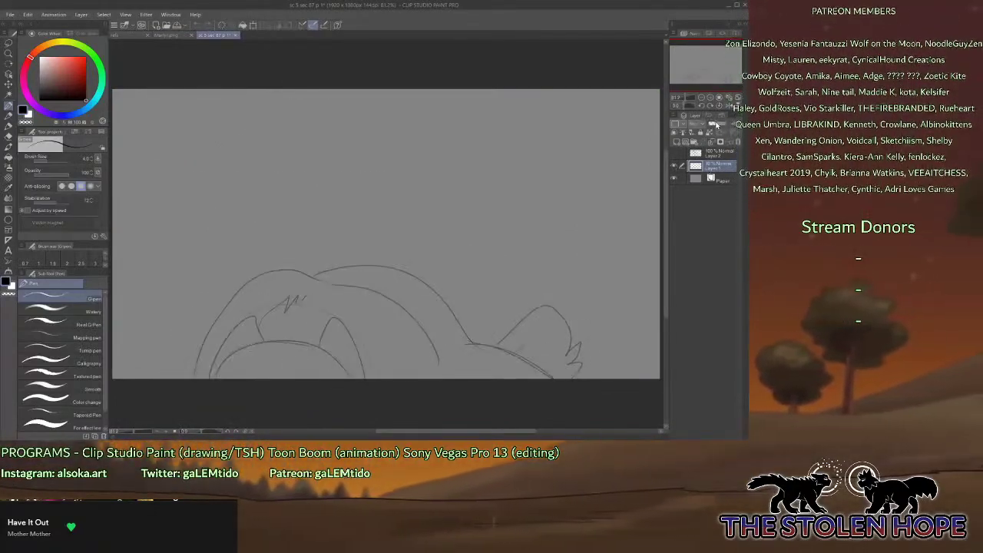
click(706, 154)
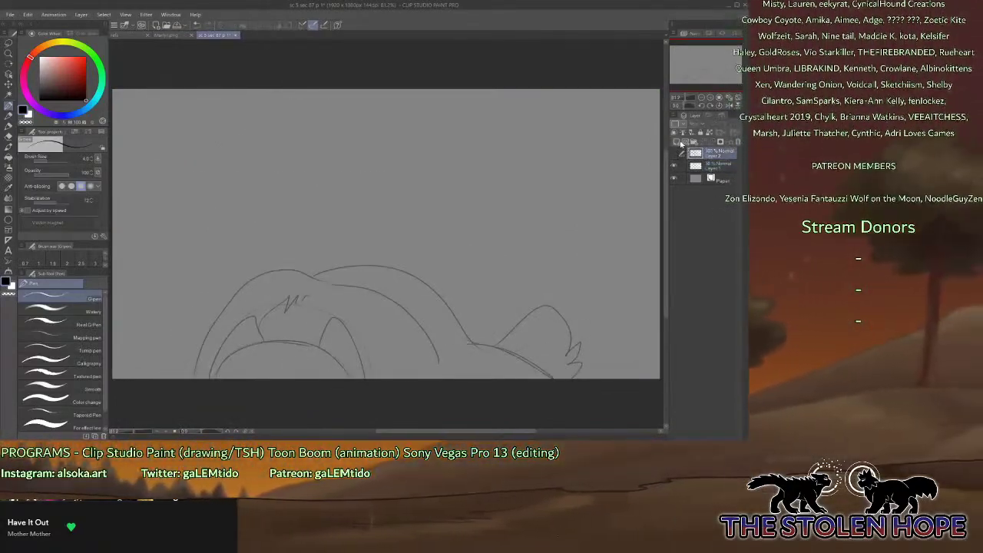
click(678, 142)
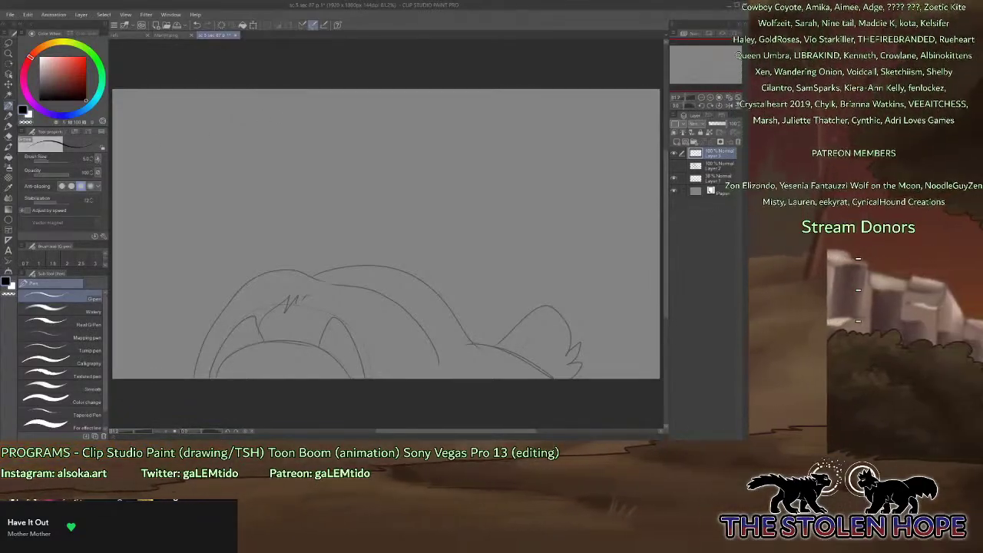
Ink both pointed ears, the jagged fur on the forehead between them, and the large spiky hair tuft above.
click(711, 98)
click(711, 98)
drag(705, 68, 689, 84)
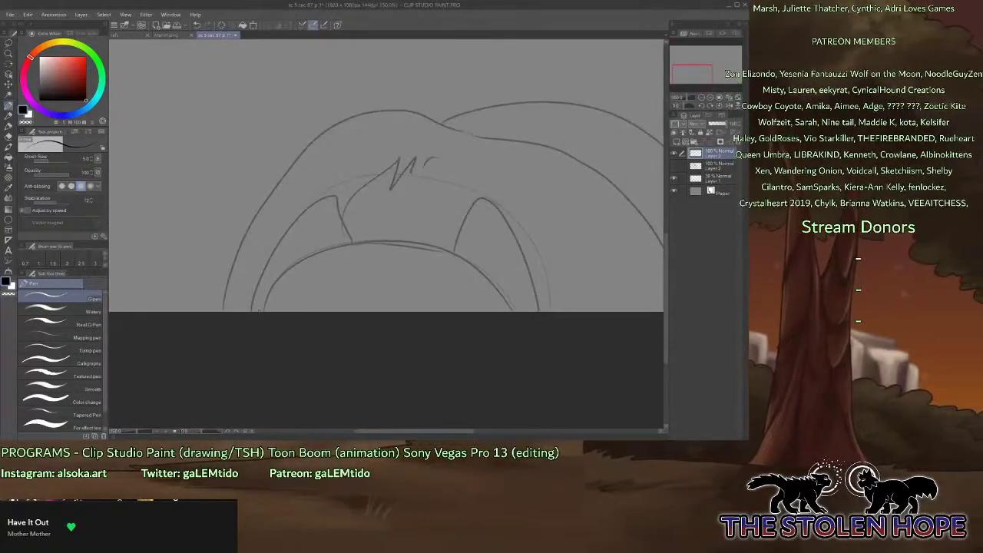
mouse_move(253, 311)
mouse_down()
mouse_move(315, 198)
mouse_move(352, 240)
mouse_up()
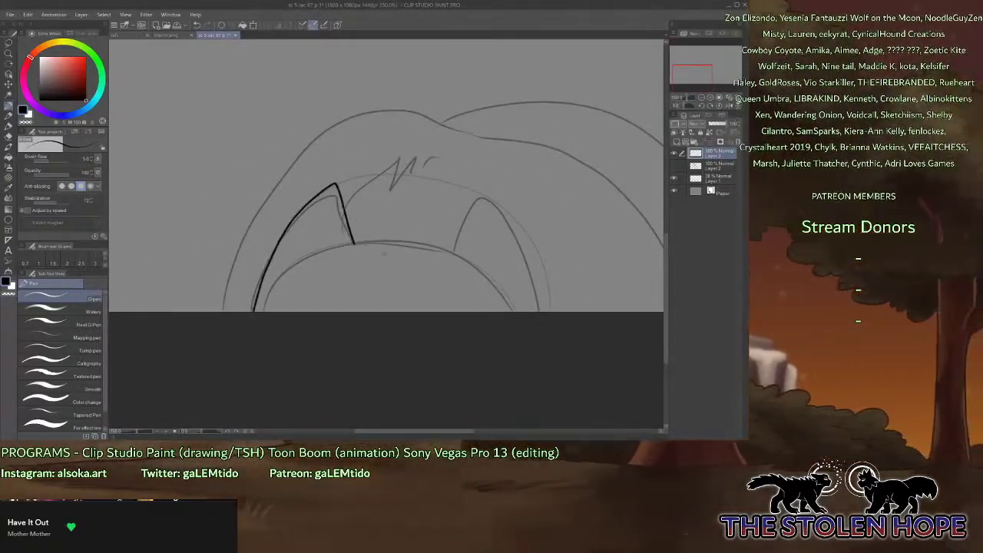
drag(532, 311, 522, 255)
drag(466, 221, 456, 261)
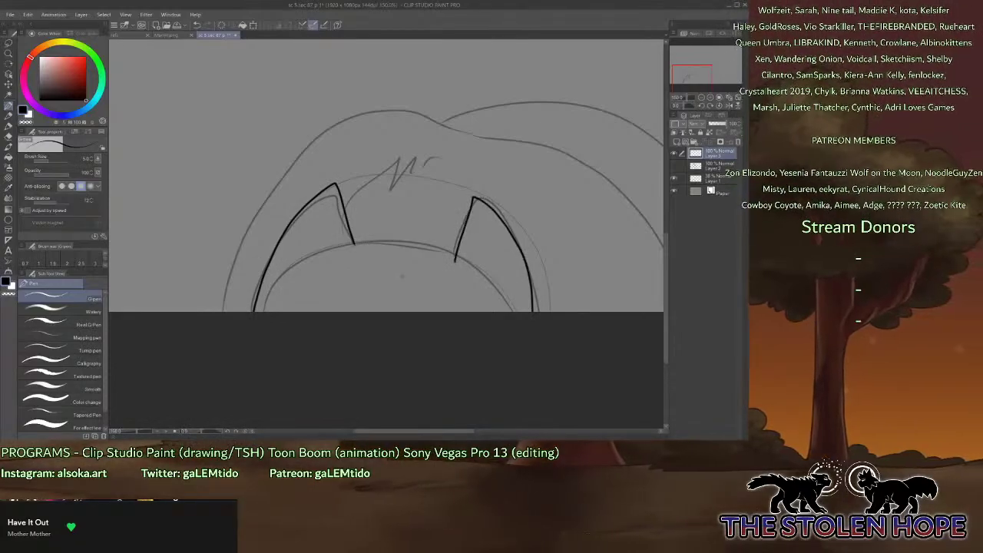
mouse_move(368, 306)
mouse_down()
mouse_move(354, 279)
mouse_move(368, 229)
mouse_move(378, 235)
mouse_up()
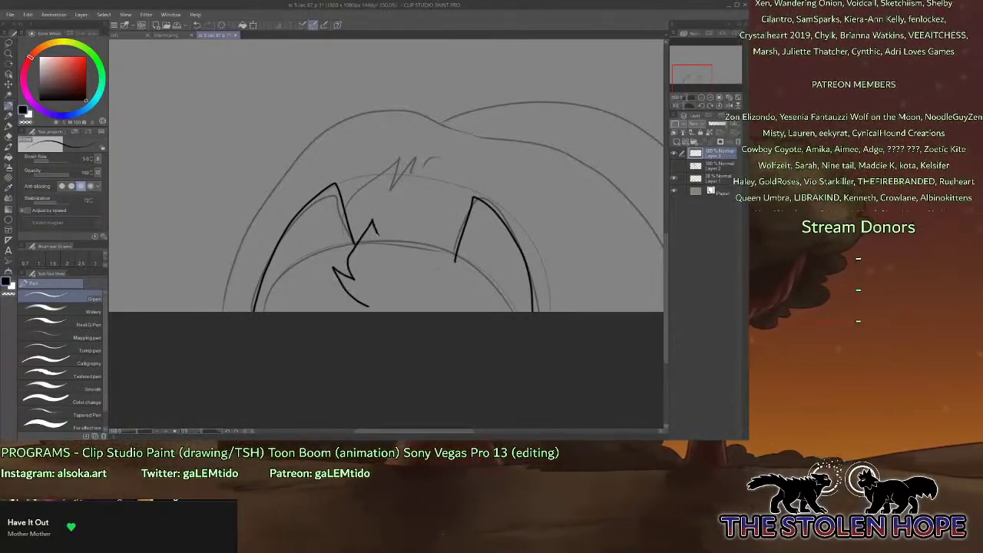
mouse_move(447, 307)
mouse_down()
mouse_move(454, 268)
mouse_move(408, 233)
mouse_up()
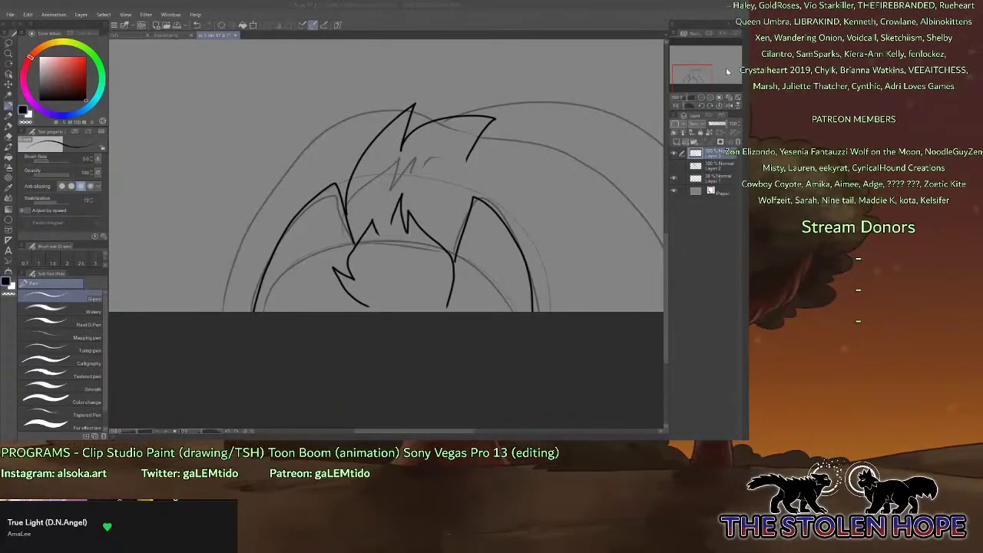
Ink the outer body outline curving down to the canvas edge on both sides of the head.
drag(702, 75, 704, 76)
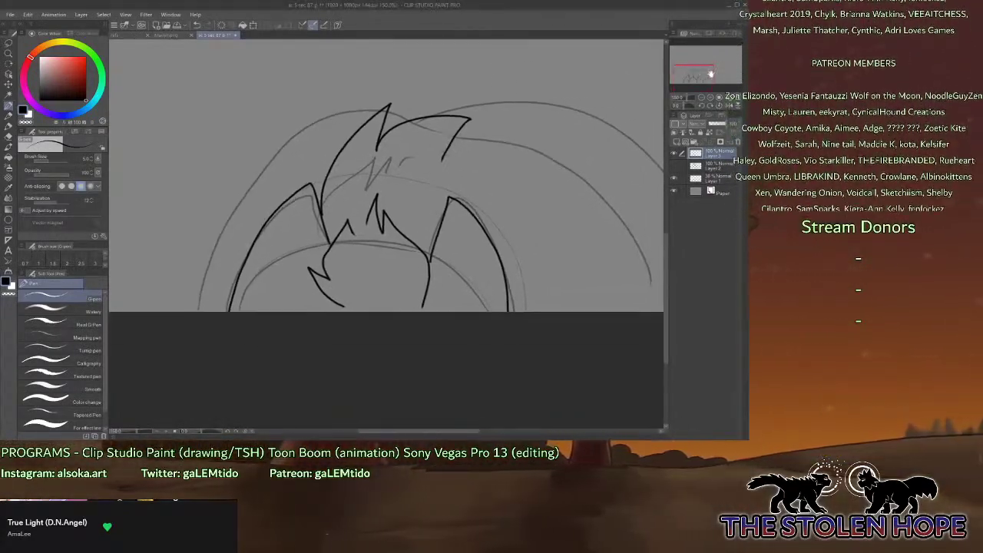
mouse_move(367, 117)
mouse_down()
mouse_move(239, 185)
mouse_move(173, 311)
mouse_up()
mouse_move(490, 143)
mouse_down()
mouse_move(577, 173)
mouse_move(641, 311)
mouse_up()
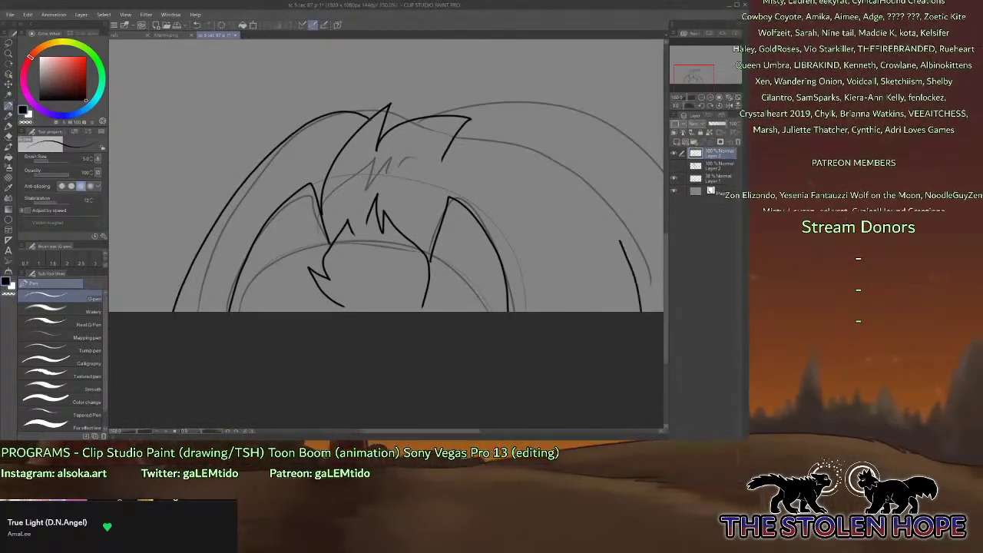
Ink the bag on the character's side with its outer curve and flap line, plus the double strap over the back.
drag(702, 78, 712, 74)
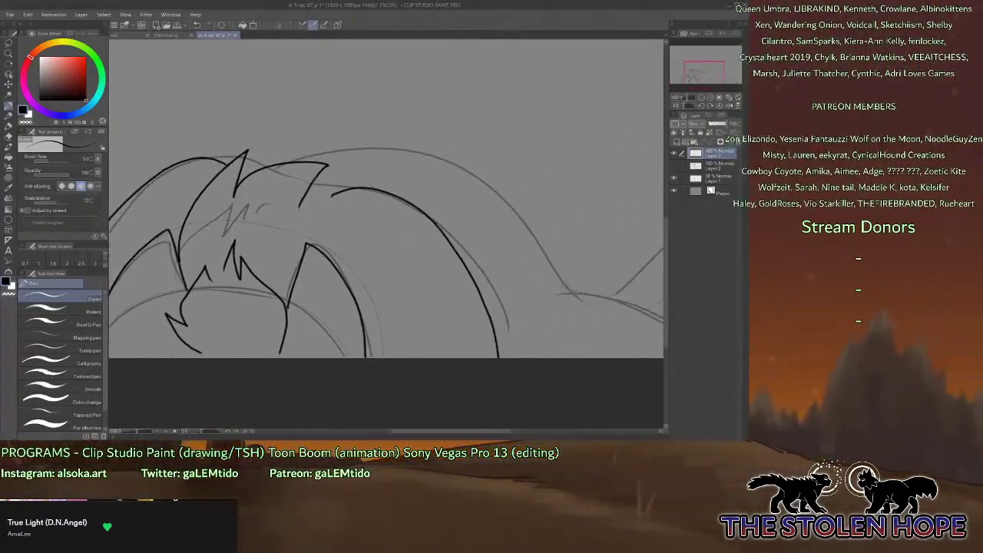
drag(506, 247, 524, 356)
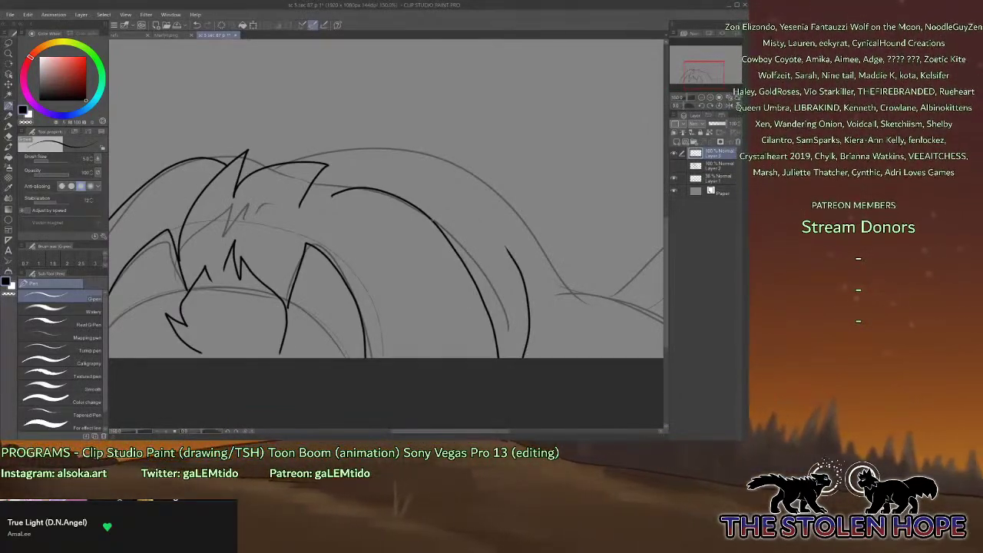
mouse_move(433, 220)
mouse_down()
mouse_move(477, 225)
mouse_move(497, 257)
mouse_move(524, 347)
mouse_move(499, 355)
mouse_up()
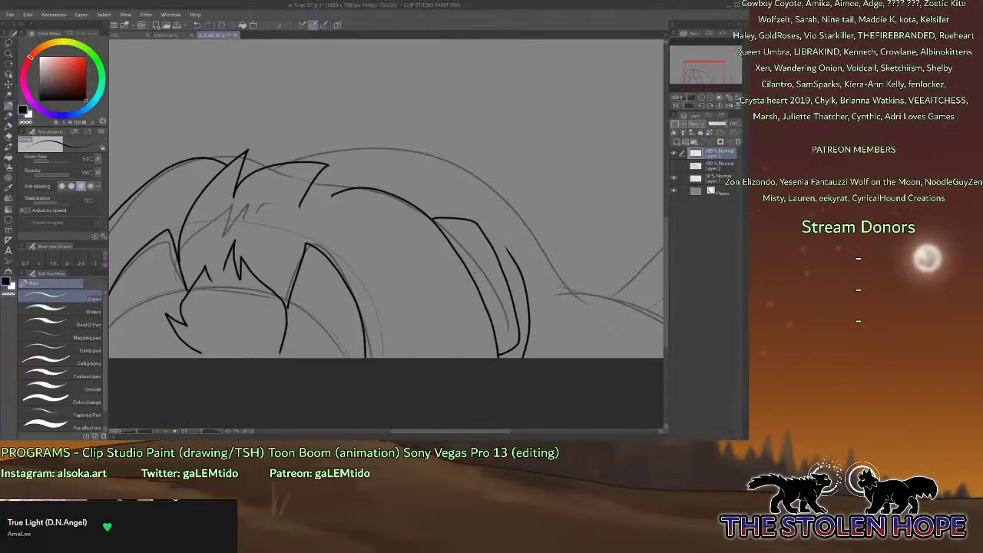
drag(484, 240, 478, 278)
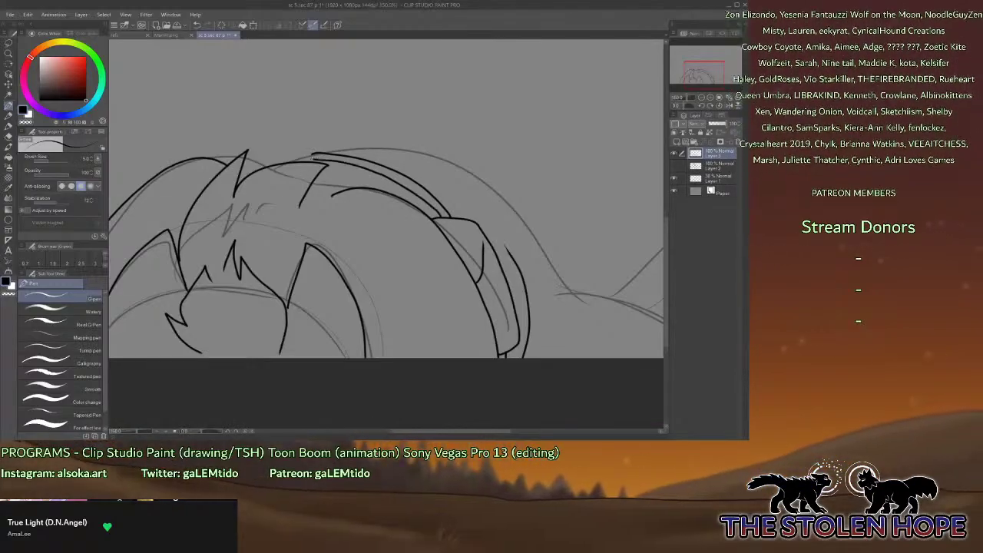
Ink the spiky fur tufts beside the strap, the back outline with its jagged tuft, and the lines at the tail.
drag(281, 164, 332, 136)
mouse_move(331, 136)
mouse_down()
mouse_move(329, 150)
mouse_move(501, 161)
mouse_move(471, 166)
mouse_move(581, 298)
mouse_up()
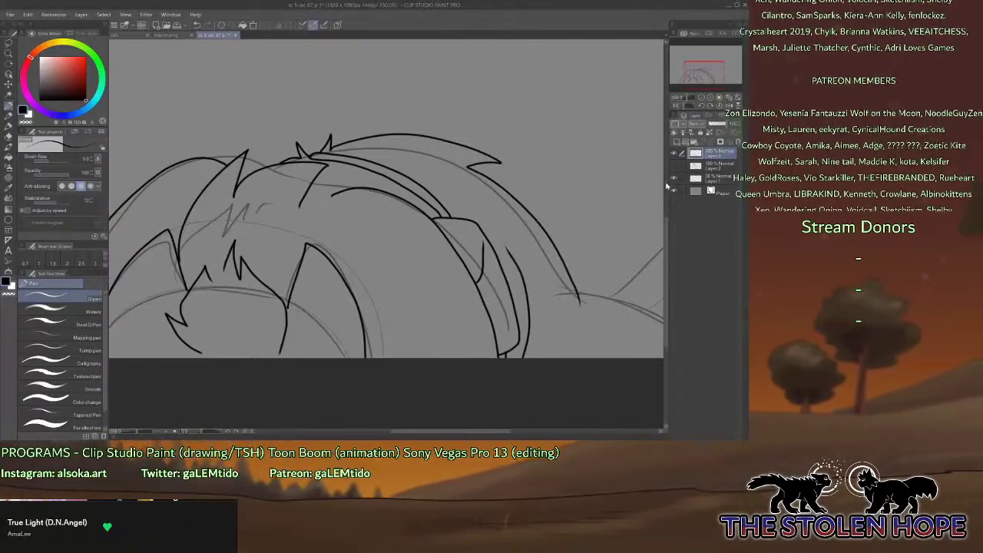
click(701, 97)
drag(705, 76, 711, 77)
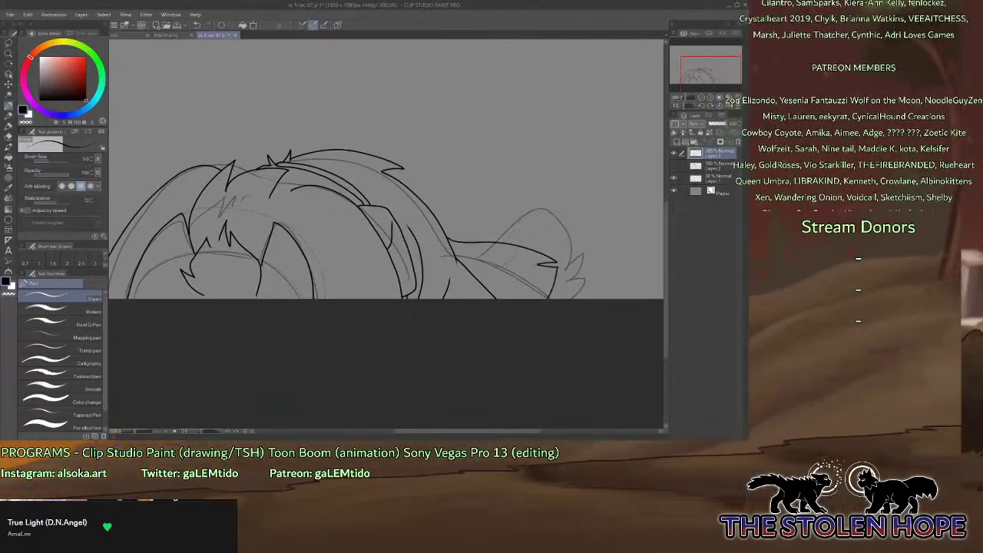
Delete the Layer 1 sketch, hide the Layer 3 line art, show Layer 2 at about 30% opacity, and add a new layer on top.
click(738, 142)
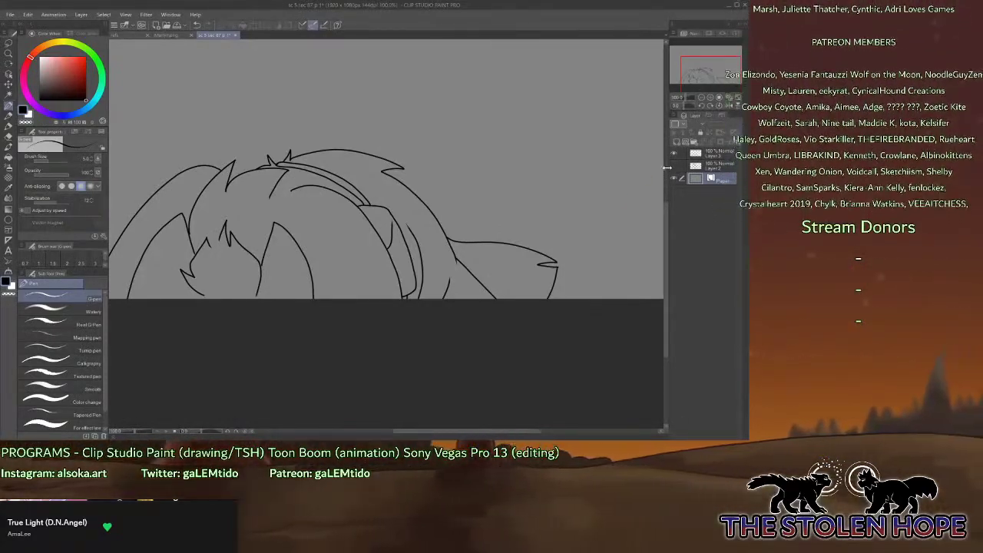
click(678, 157)
click(674, 165)
click(708, 164)
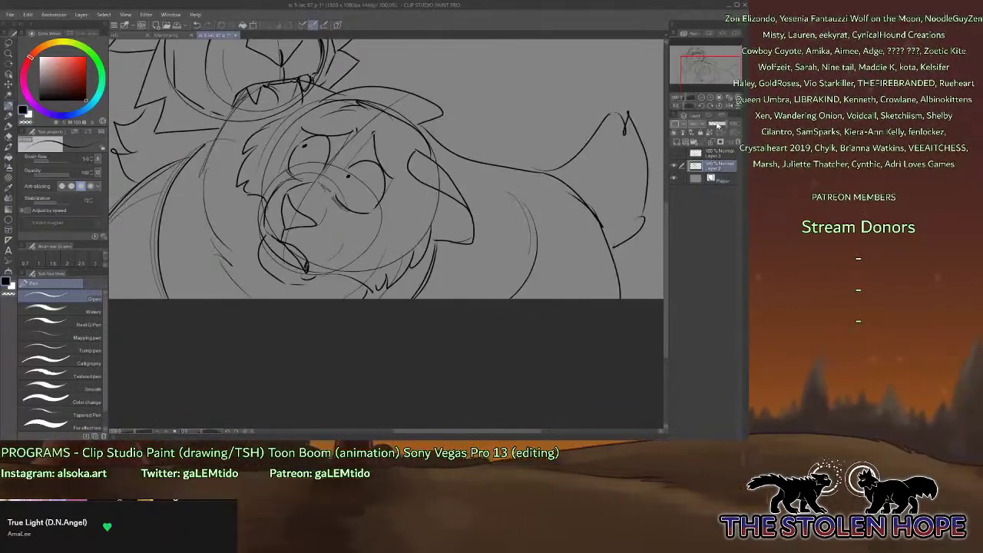
drag(716, 125, 711, 124)
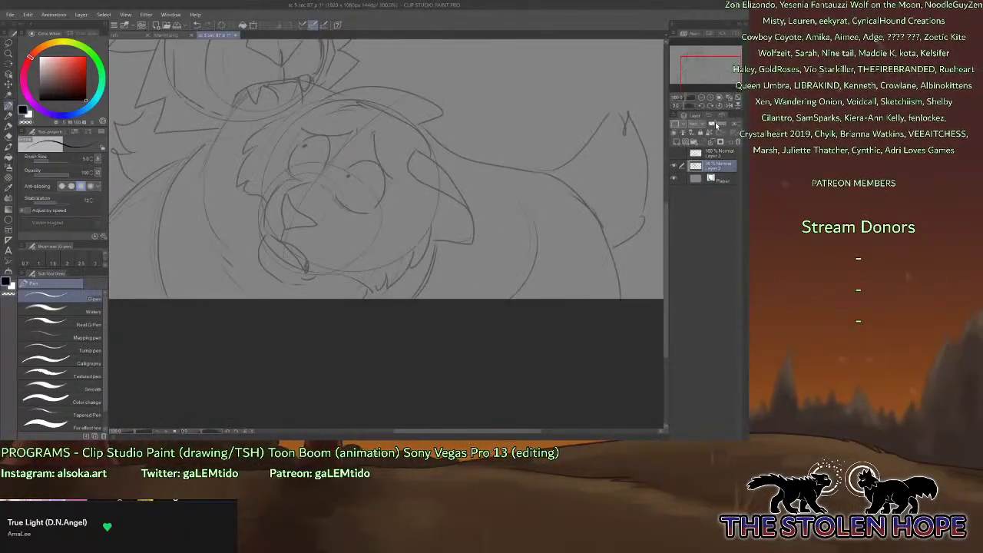
click(678, 142)
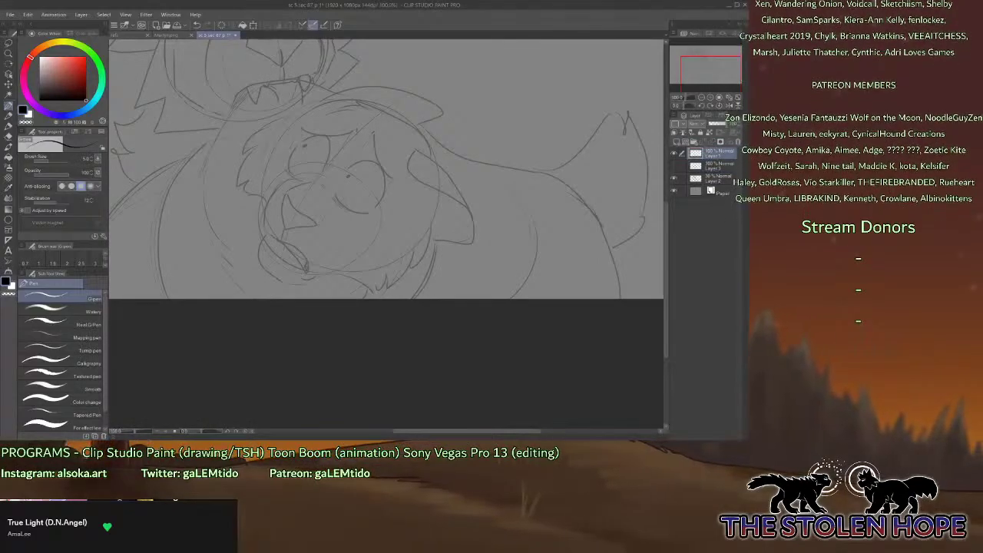
Ink the large character's nose, fanged mouth with its jagged corner, far muzzle edge, and whisker lines.
mouse_move(704, 72)
mouse_down()
mouse_move(688, 57)
mouse_move(701, 57)
mouse_up()
click(710, 97)
click(710, 97)
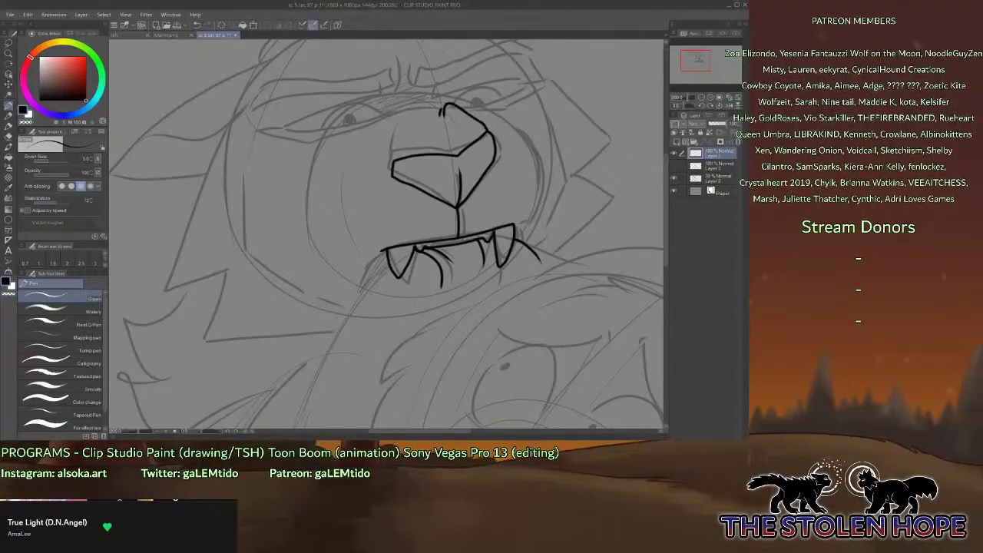
mouse_move(459, 109)
mouse_down()
mouse_move(499, 119)
mouse_move(525, 207)
mouse_up()
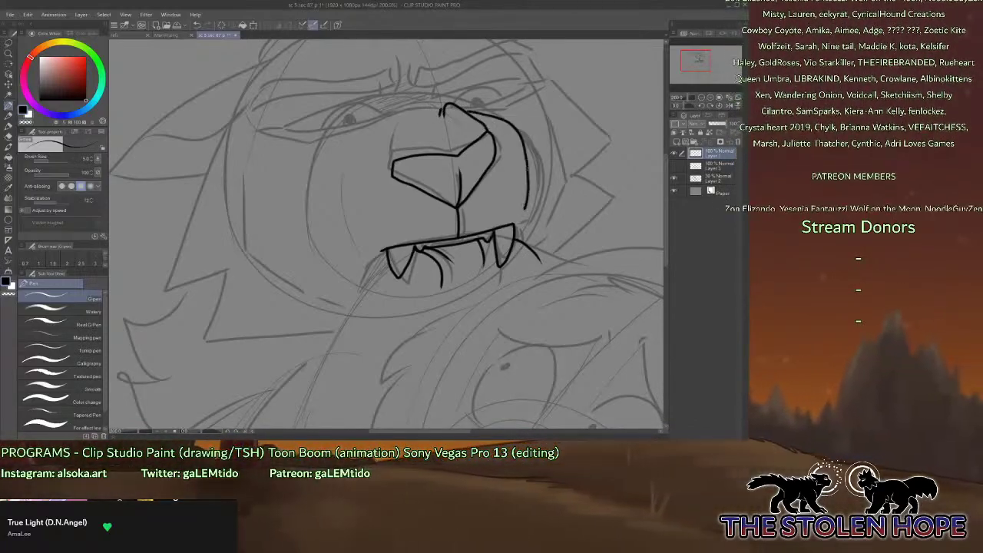
mouse_move(527, 169)
mouse_down()
mouse_move(503, 185)
mouse_move(507, 206)
mouse_up()
drag(350, 202, 399, 212)
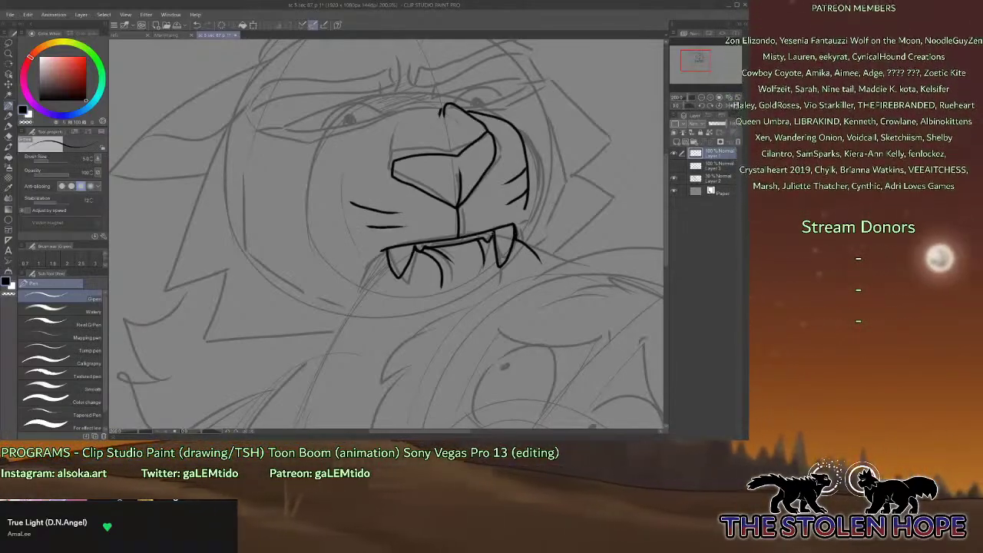
mouse_move(387, 250)
mouse_down()
mouse_move(358, 251)
mouse_move(351, 275)
mouse_move(367, 280)
mouse_up()
Ink both narrowed eyes with dark pupils, the thick brows, the frown creases between them, and the lower eyelid lines.
click(701, 98)
drag(707, 73, 704, 66)
click(713, 98)
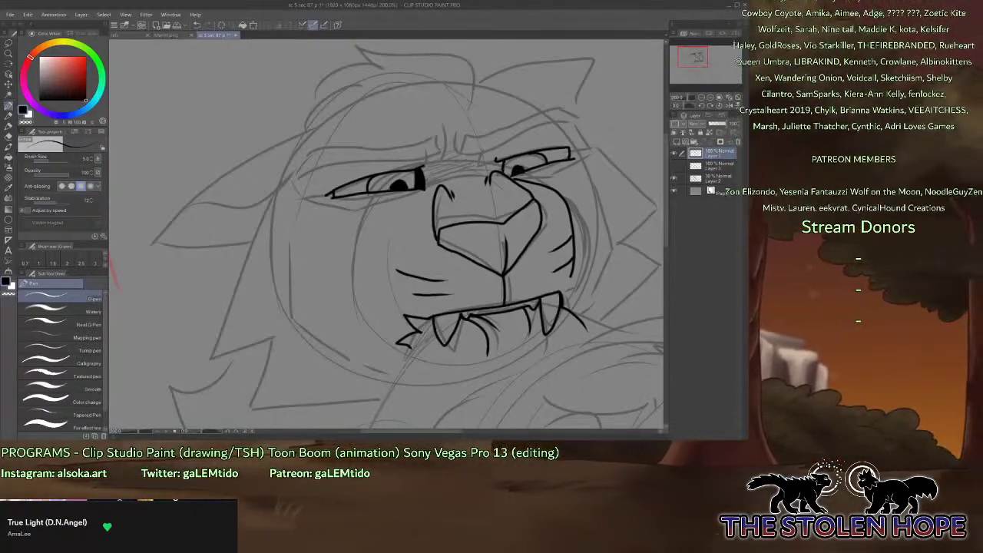
drag(442, 147, 314, 177)
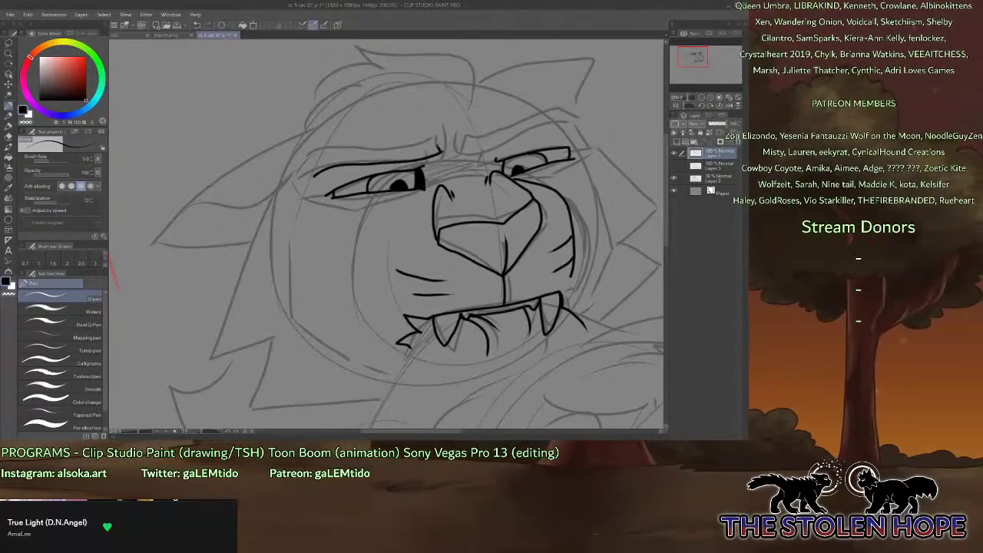
mouse_move(439, 152)
mouse_down()
mouse_move(428, 131)
mouse_move(313, 155)
mouse_move(305, 181)
mouse_up()
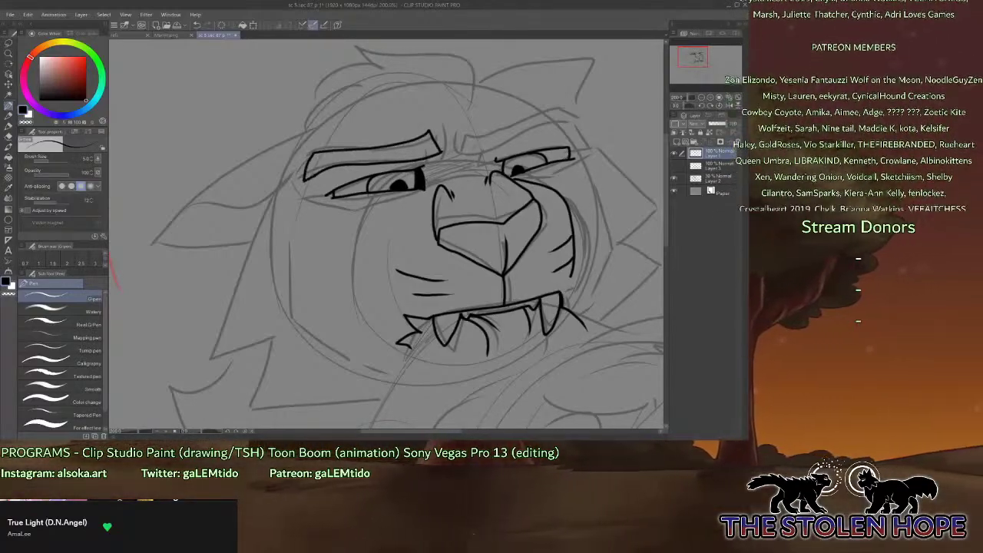
drag(569, 128, 477, 153)
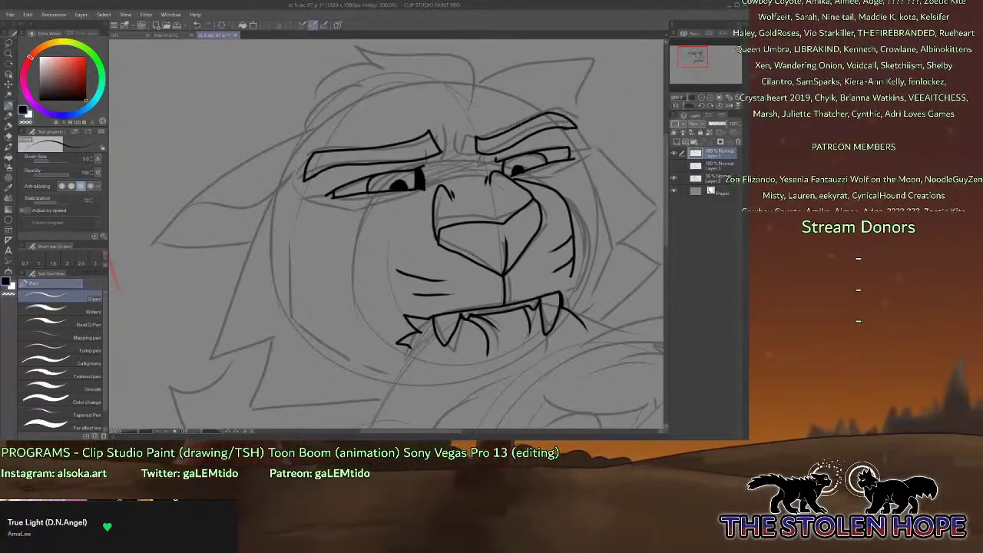
drag(476, 122, 468, 146)
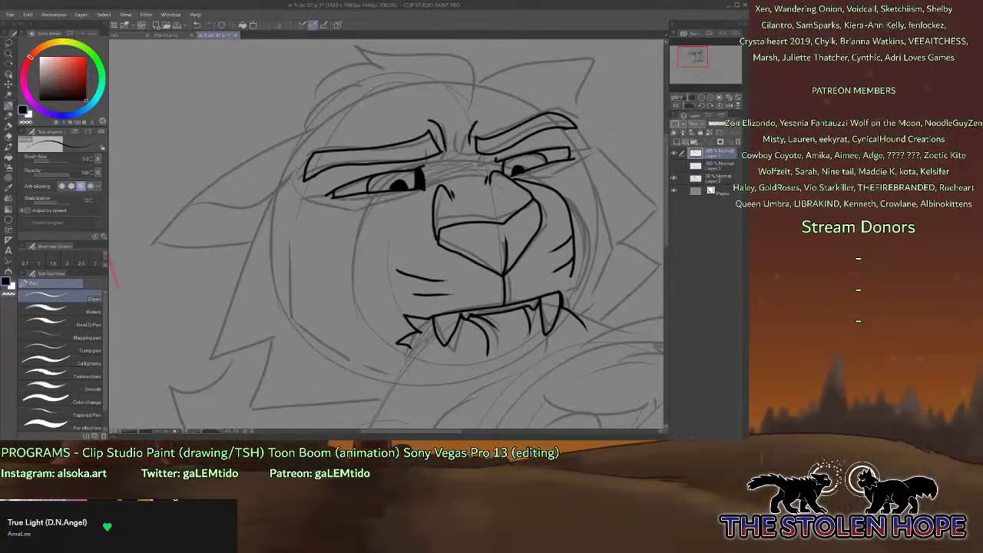
mouse_move(309, 182)
mouse_down()
mouse_move(312, 201)
mouse_move(333, 196)
mouse_up()
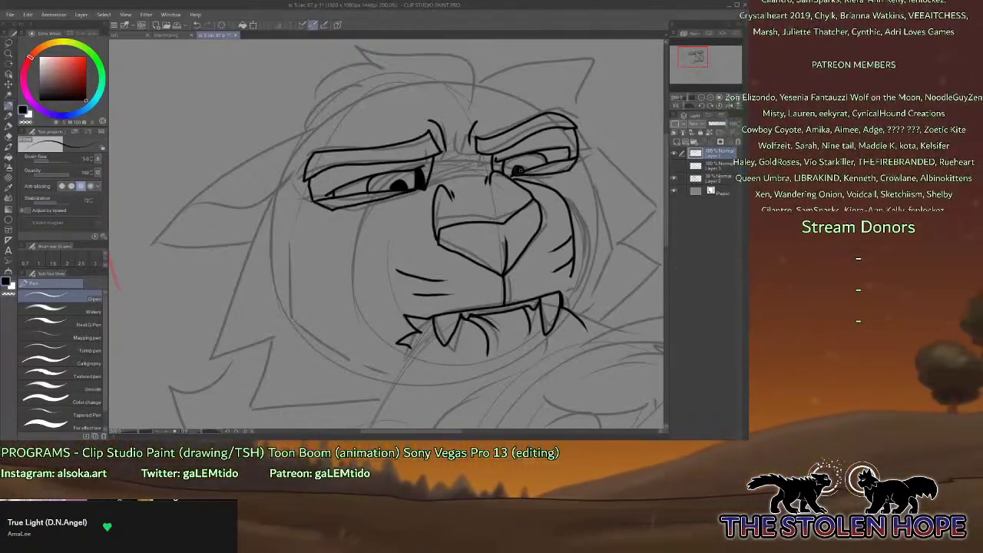
Ink the nose-bridge wrinkles, the near curve of the muzzle, and the angular cheek outlines on both sides of the face.
mouse_move(449, 170)
mouse_down()
mouse_move(475, 166)
mouse_move(469, 187)
mouse_up()
mouse_move(407, 215)
mouse_down()
mouse_move(374, 108)
mouse_move(358, 180)
mouse_up()
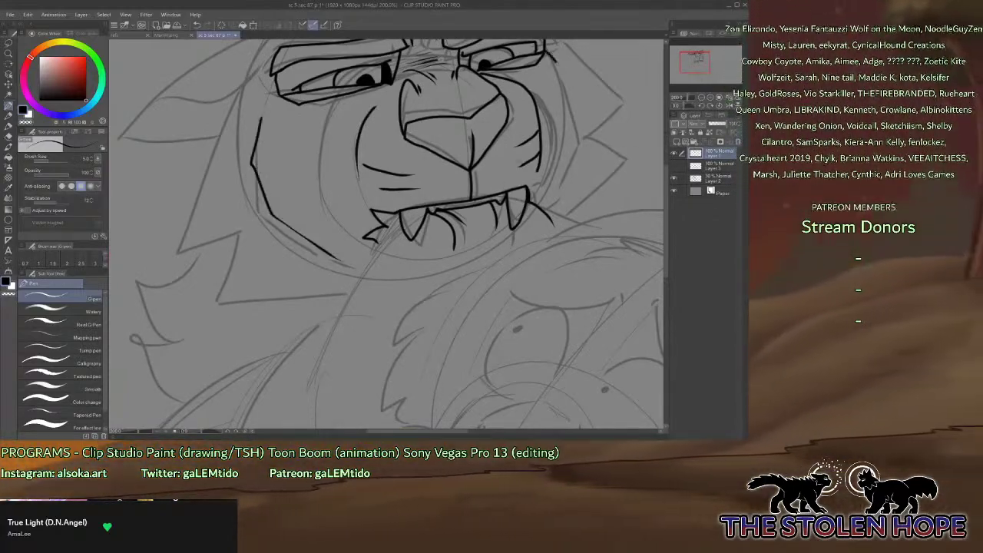
click(702, 98)
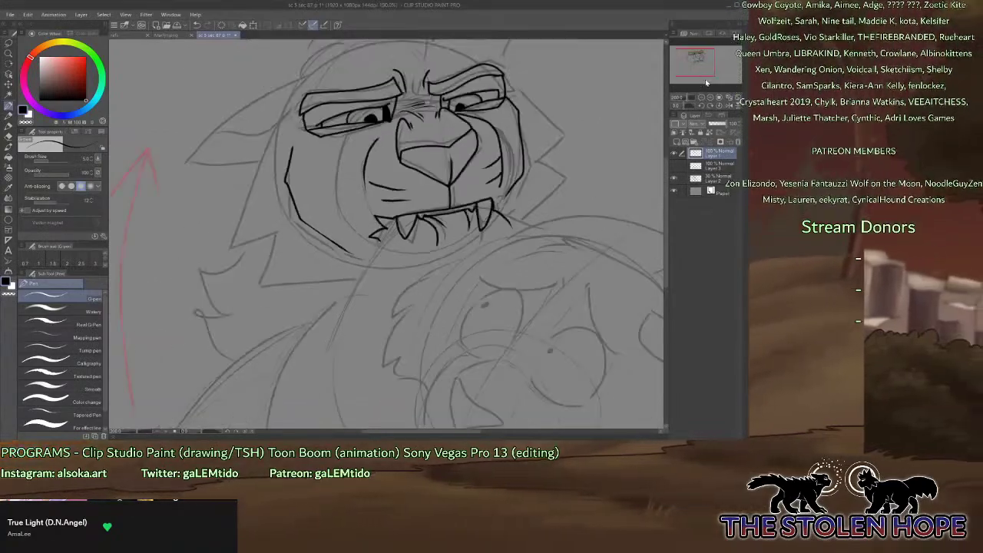
Ink the neck and chest outlines with jagged fur tufts from the jaw down to the lower canvas edge on both sides.
drag(699, 66, 701, 80)
click(702, 98)
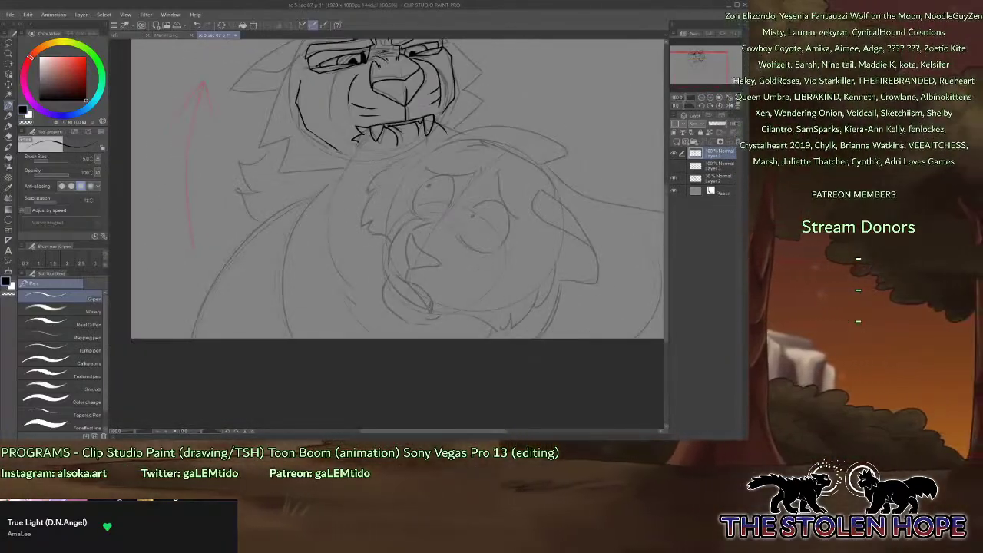
mouse_move(326, 194)
mouse_down()
mouse_move(303, 263)
mouse_move(345, 338)
mouse_up()
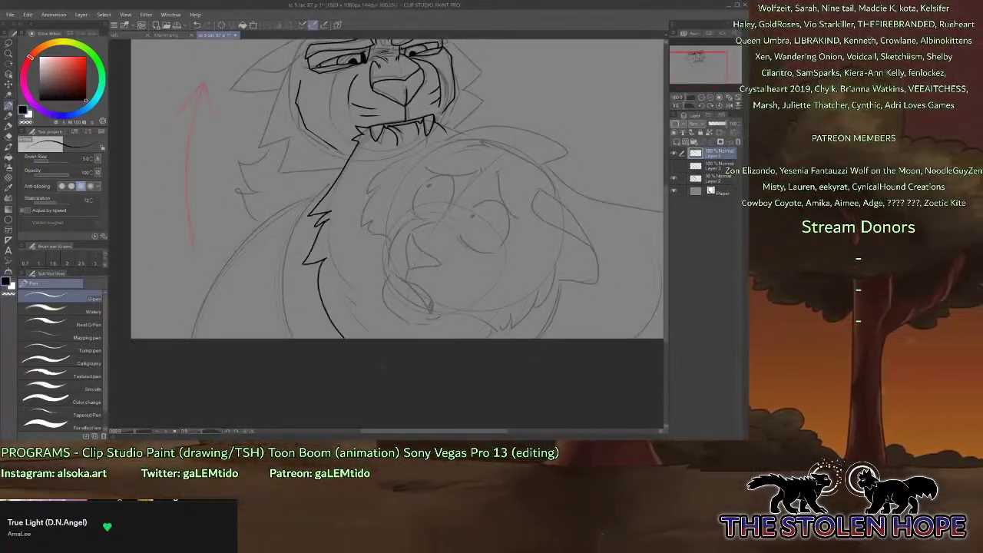
mouse_move(435, 127)
mouse_down()
mouse_move(462, 127)
mouse_move(528, 164)
mouse_move(567, 335)
mouse_up()
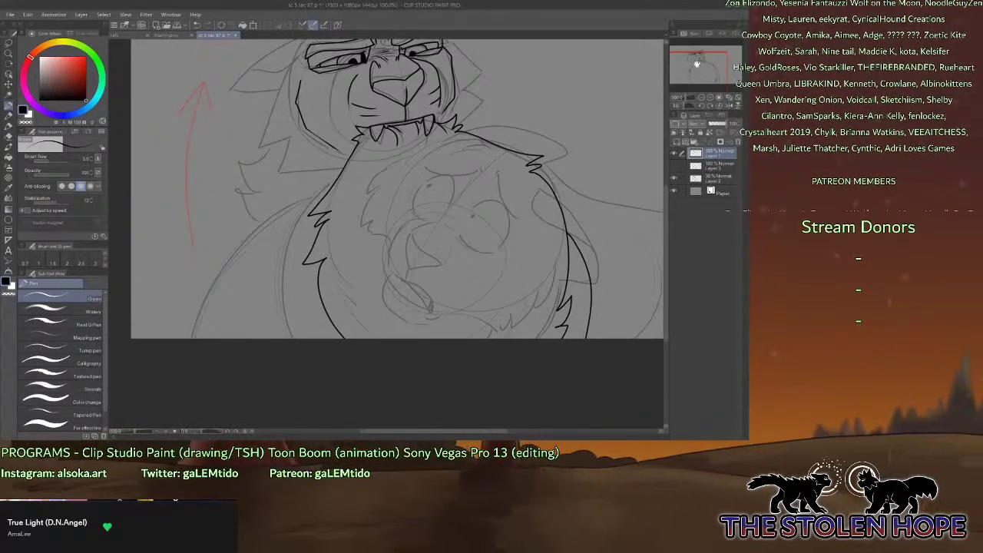
Ink the pointed, zigzag cheek fur on both sides of the large character's face.
drag(702, 63, 692, 62)
click(710, 97)
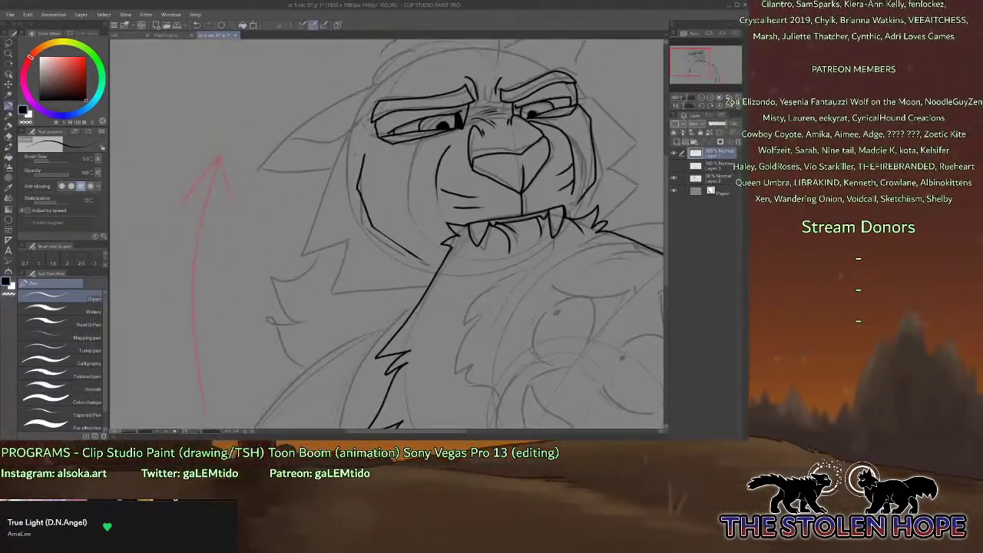
mouse_move(344, 132)
mouse_down()
mouse_move(288, 265)
mouse_move(346, 250)
mouse_up()
mouse_move(346, 250)
mouse_down()
mouse_move(306, 301)
mouse_move(448, 288)
mouse_up()
mouse_move(584, 96)
mouse_down()
mouse_move(624, 121)
mouse_move(620, 167)
mouse_up()
mouse_move(621, 168)
mouse_down()
mouse_move(661, 171)
mouse_move(610, 234)
mouse_up()
Ink the spiky hair tuft on top of the head and both pointed ears.
drag(695, 60, 702, 54)
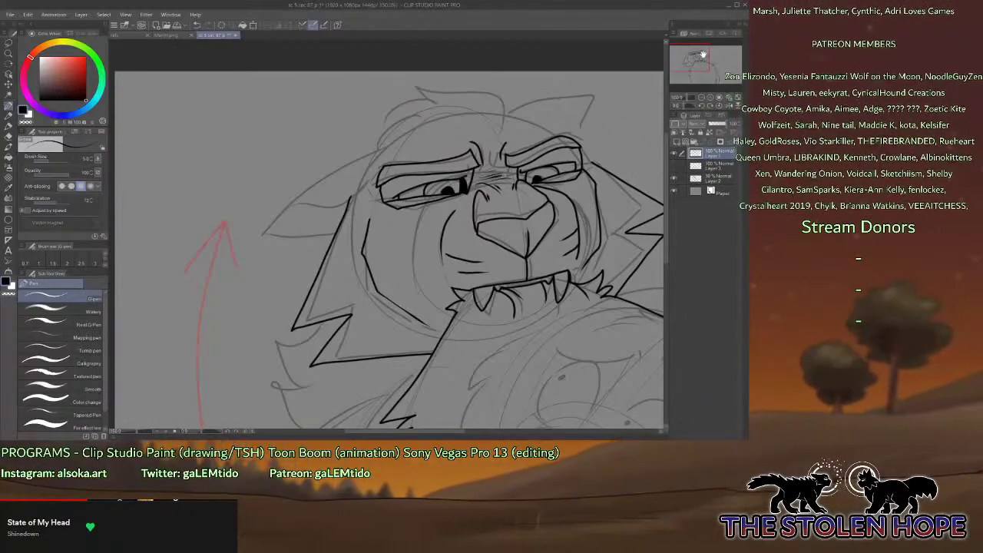
mouse_move(482, 91)
mouse_down()
mouse_move(502, 131)
mouse_move(415, 95)
mouse_move(425, 106)
mouse_move(375, 128)
mouse_move(375, 149)
mouse_move(264, 252)
mouse_move(335, 235)
mouse_up()
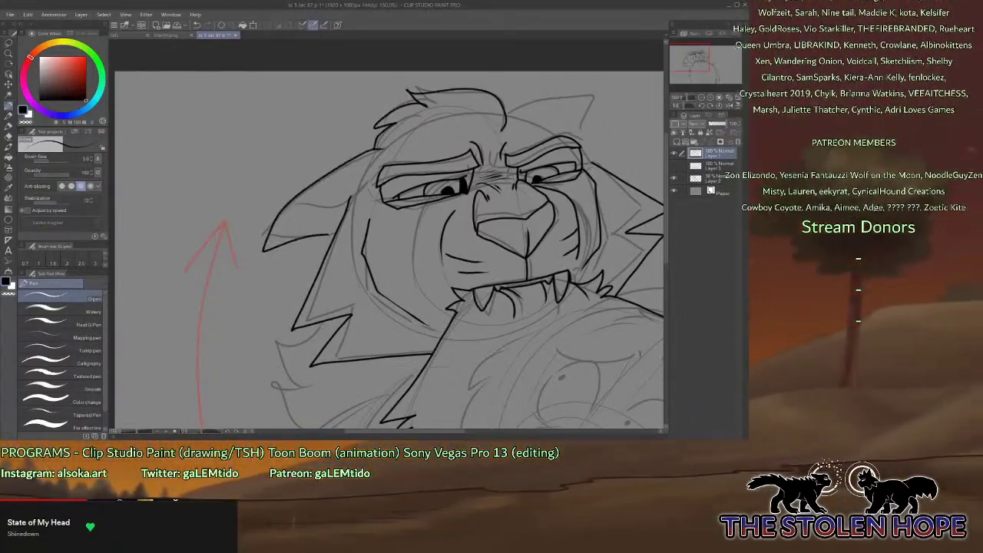
drag(349, 197, 300, 205)
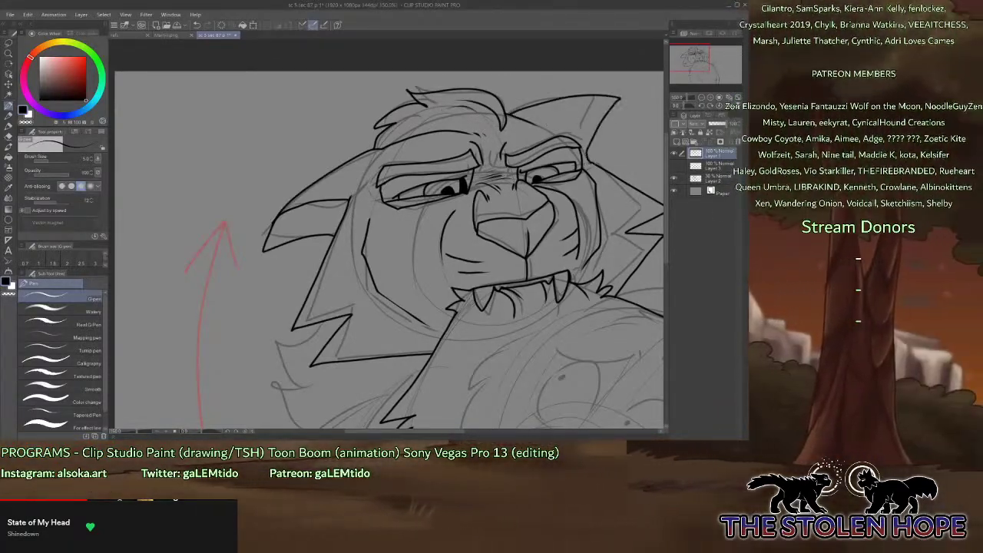
Ink the curved shoulder and foreleg outlines beside the chest down to the lower canvas edge.
click(701, 98)
click(701, 98)
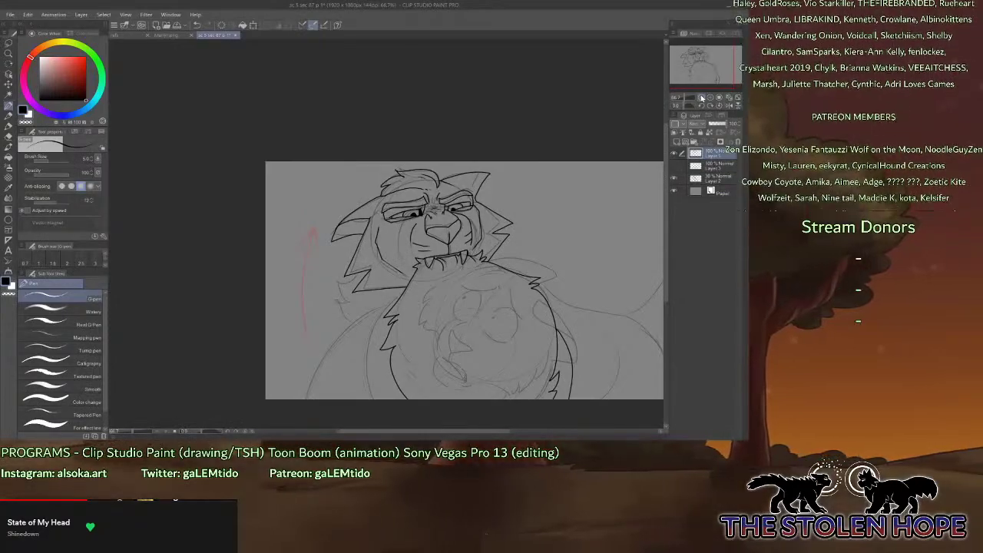
drag(704, 68, 706, 73)
click(710, 99)
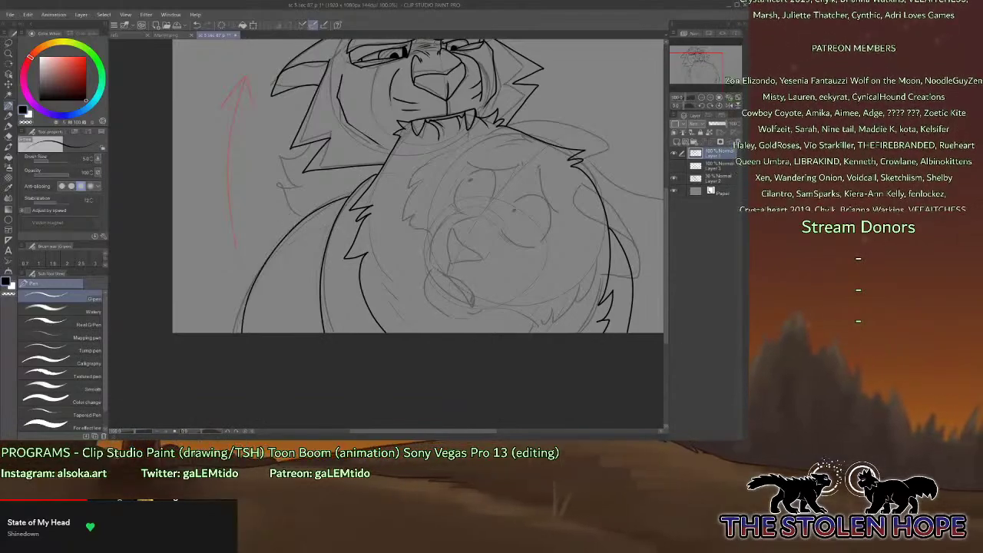
Compare against the Layer 3 line art, hide it again, and add a new layer directly above it.
drag(700, 67, 701, 64)
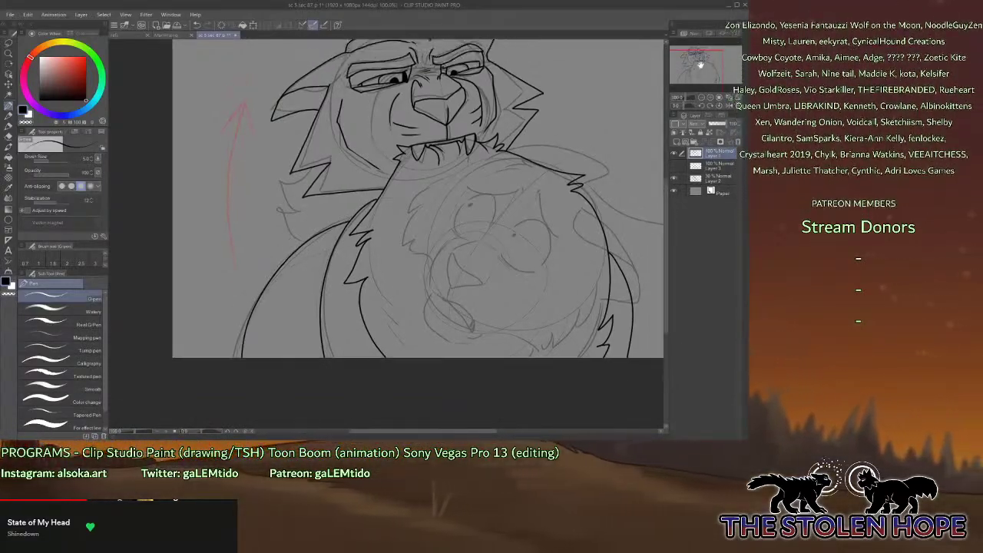
click(675, 166)
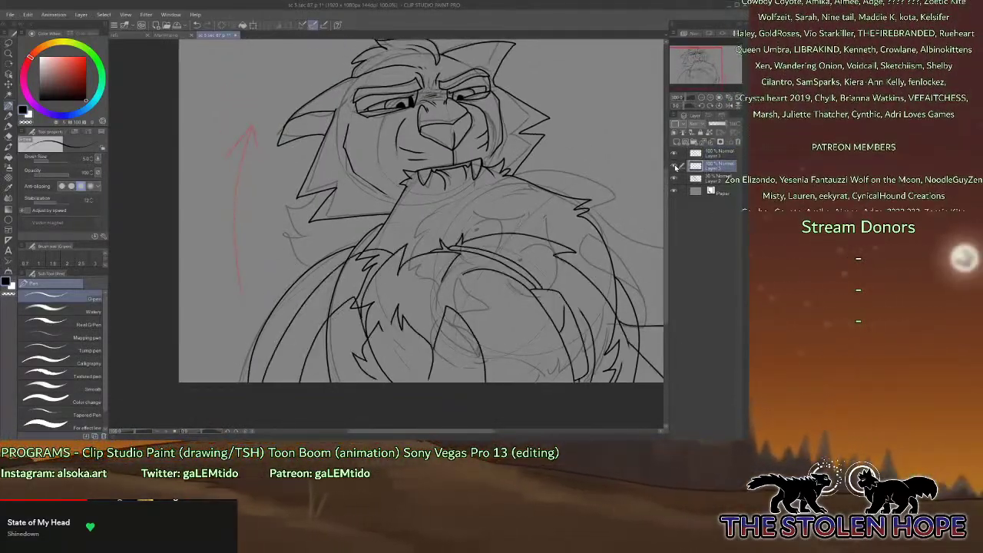
click(675, 166)
click(678, 141)
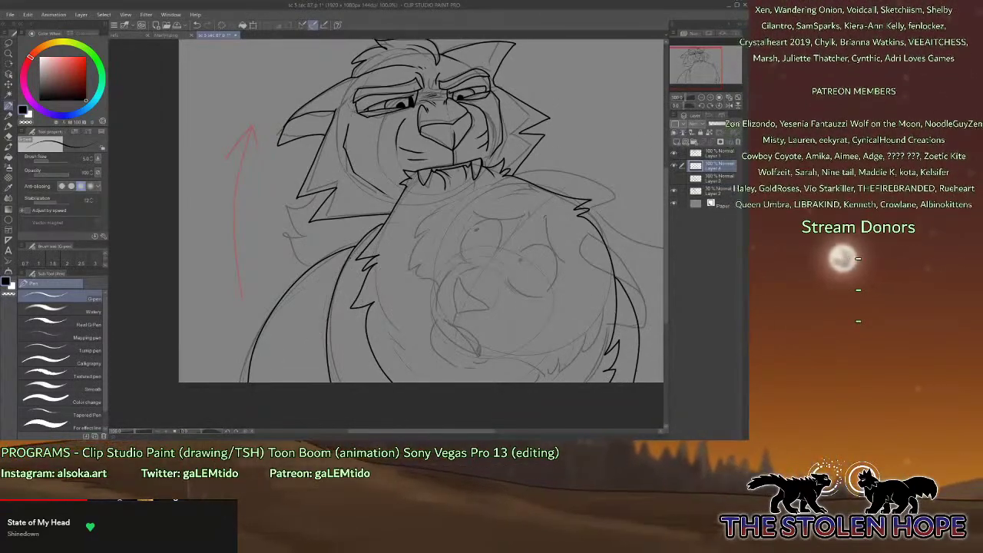
Ink the spiky fur outline beside the head and the large curve across the muzzle and chest down to the canvas edge.
mouse_move(330, 152)
mouse_down()
mouse_move(303, 180)
mouse_move(283, 230)
mouse_move(301, 304)
mouse_up()
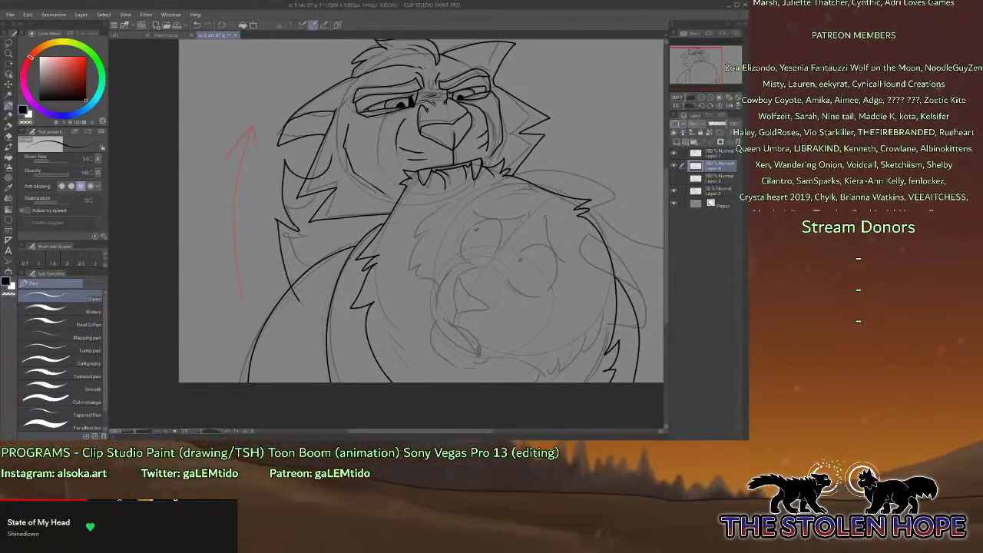
drag(705, 73, 716, 76)
mouse_move(197, 128)
mouse_down()
mouse_move(231, 104)
mouse_move(380, 141)
mouse_up()
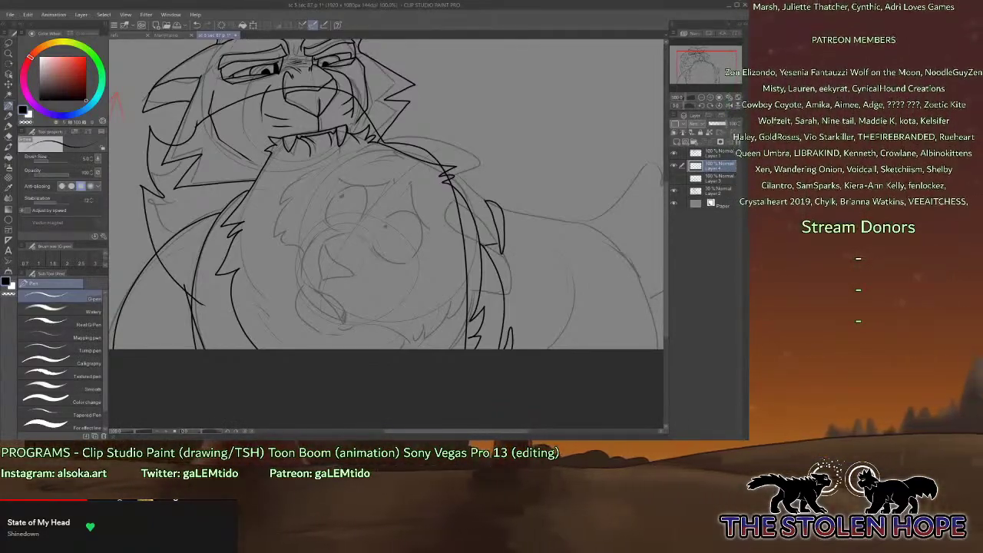
Ink the side bag with its flap and clasp and the tufted back outline beside it, hiding the Layer 1 line art.
drag(521, 293, 513, 337)
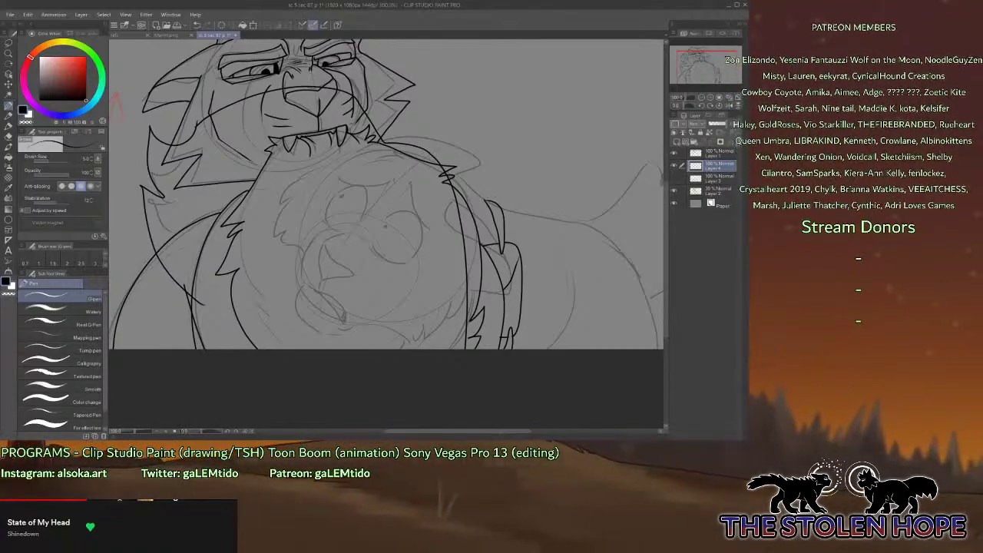
click(673, 153)
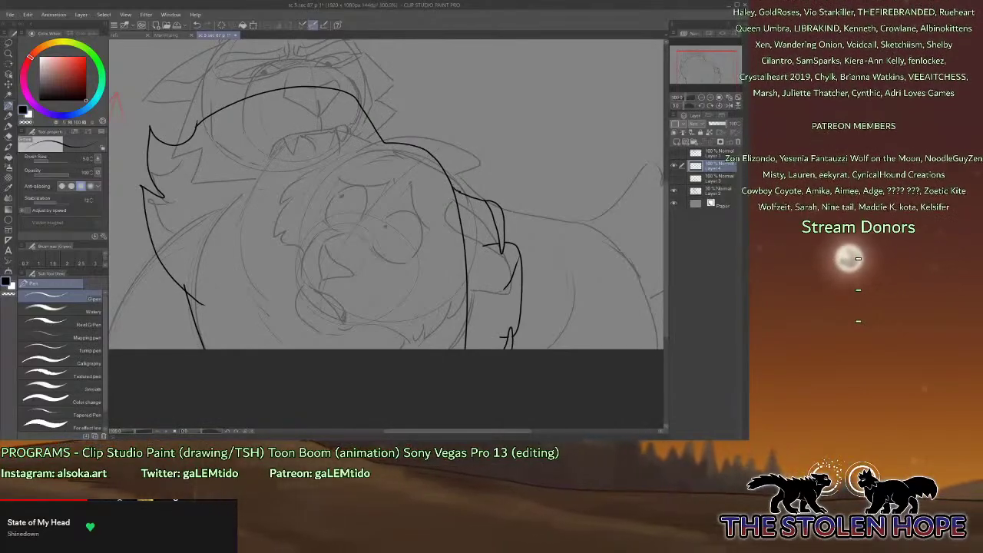
drag(499, 205, 612, 239)
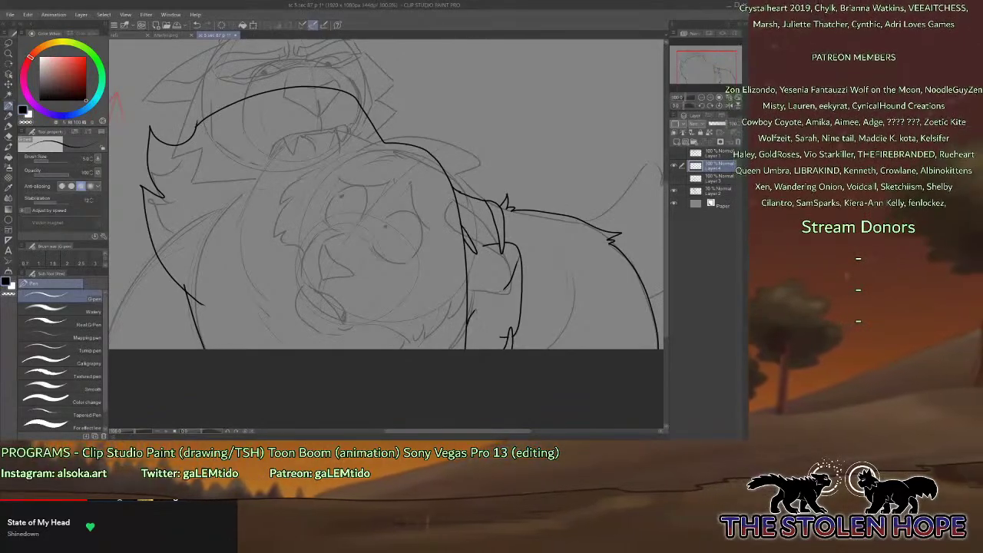
drag(504, 337, 465, 335)
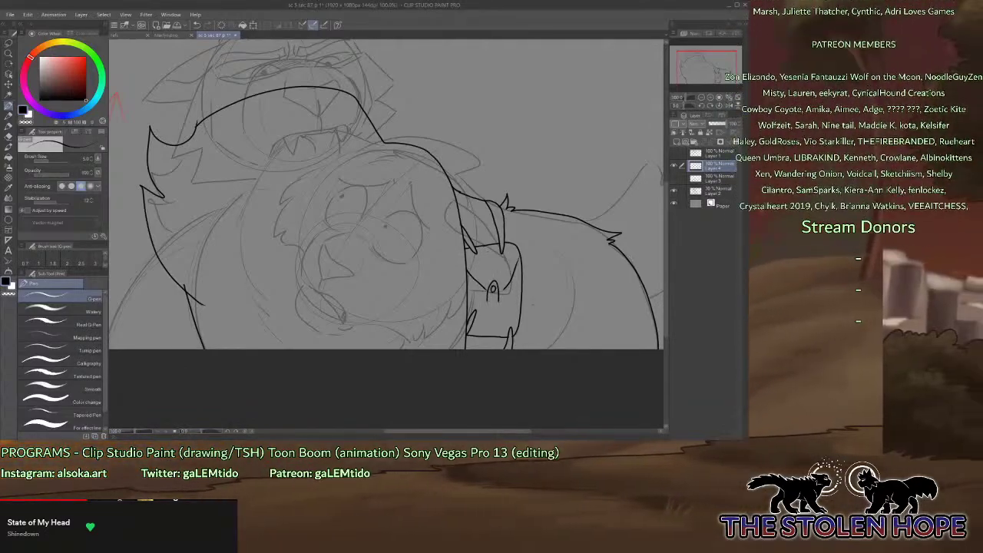
Ink the sketched tail behind the character's back.
drag(715, 68, 733, 64)
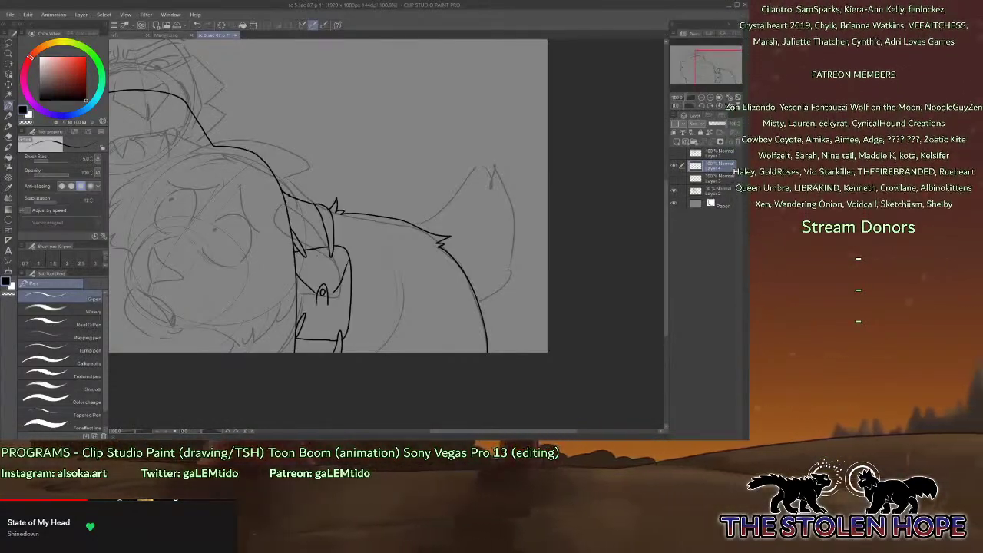
mouse_move(414, 225)
mouse_down()
mouse_move(476, 158)
mouse_move(499, 263)
mouse_move(495, 289)
mouse_move(478, 301)
mouse_up()
drag(724, 72, 692, 68)
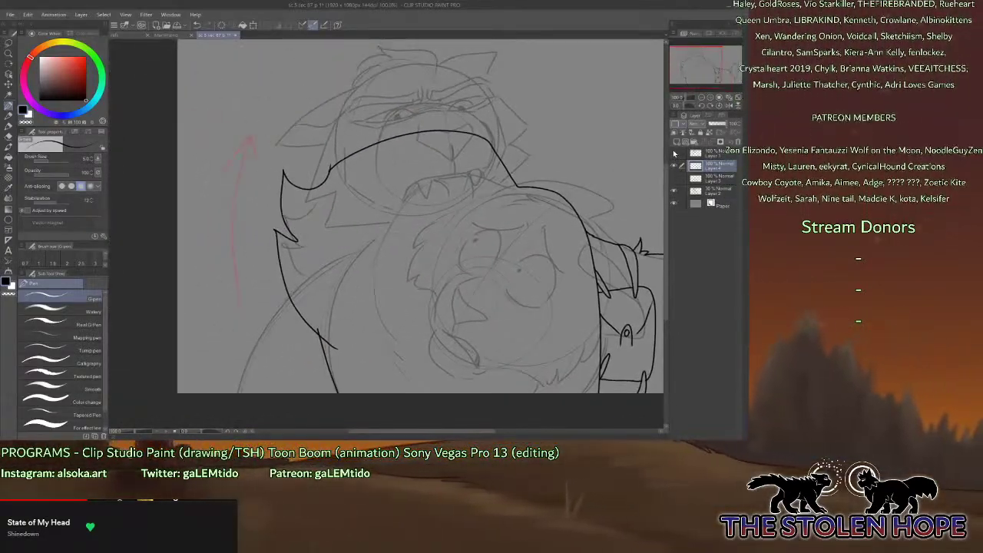
Hide the Layer 4 line art, add a new layer above Layer 1, and zoom the canvas to 200%.
click(673, 174)
click(673, 176)
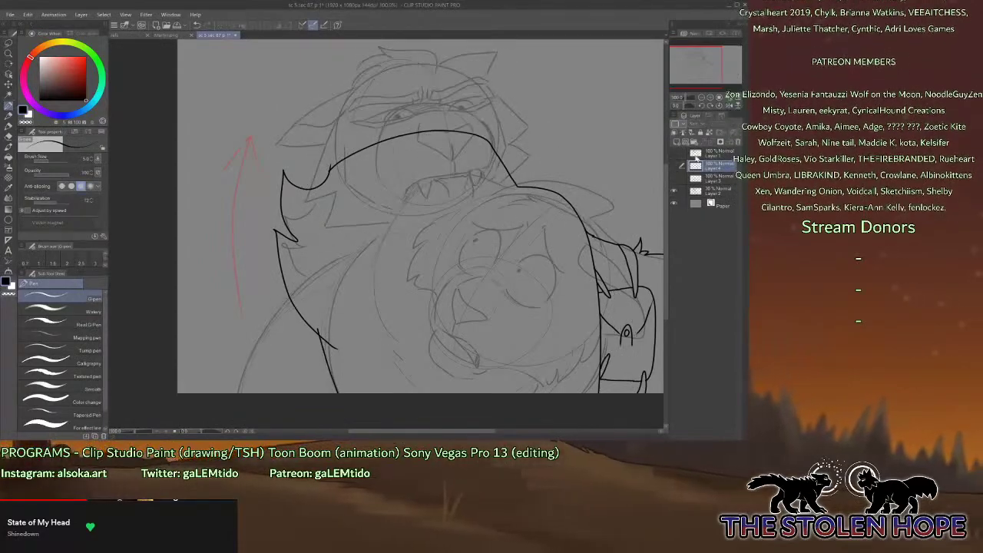
click(673, 166)
click(707, 152)
click(677, 142)
click(711, 98)
click(712, 97)
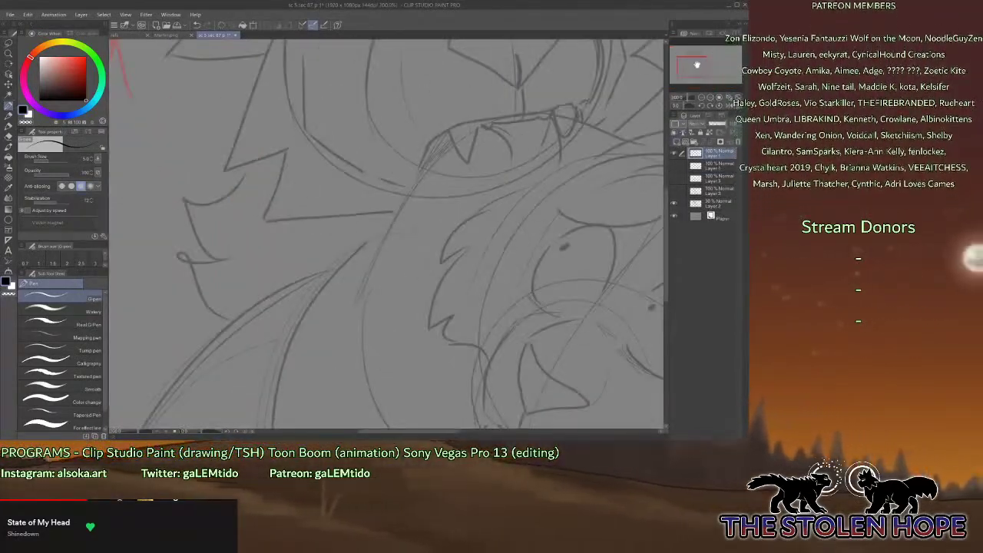
Ink the smaller character's nose and its open mouth with a row of pointed teeth.
drag(697, 67, 704, 78)
mouse_move(343, 120)
mouse_down()
mouse_move(352, 145)
mouse_move(392, 173)
mouse_move(369, 189)
mouse_move(344, 187)
mouse_move(330, 153)
mouse_up()
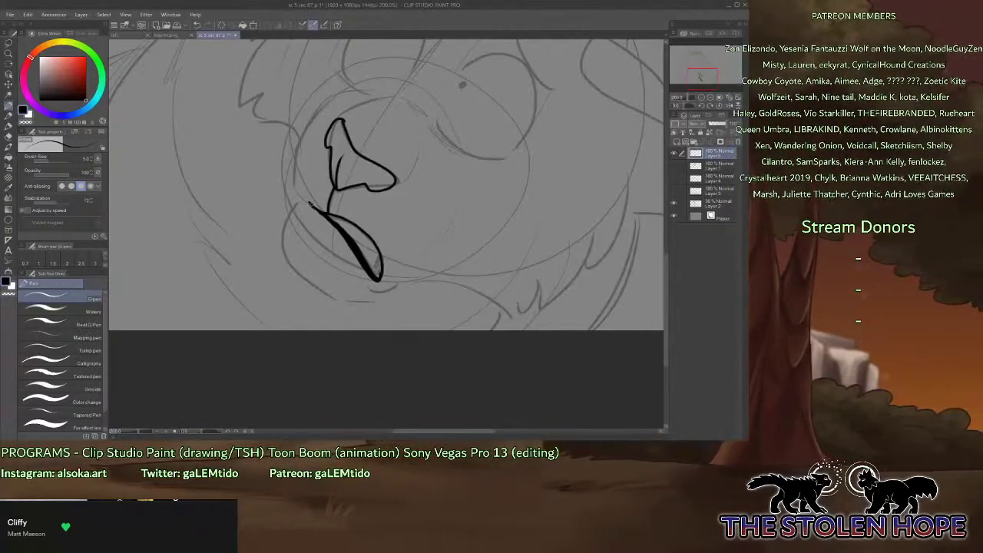
drag(345, 222, 371, 253)
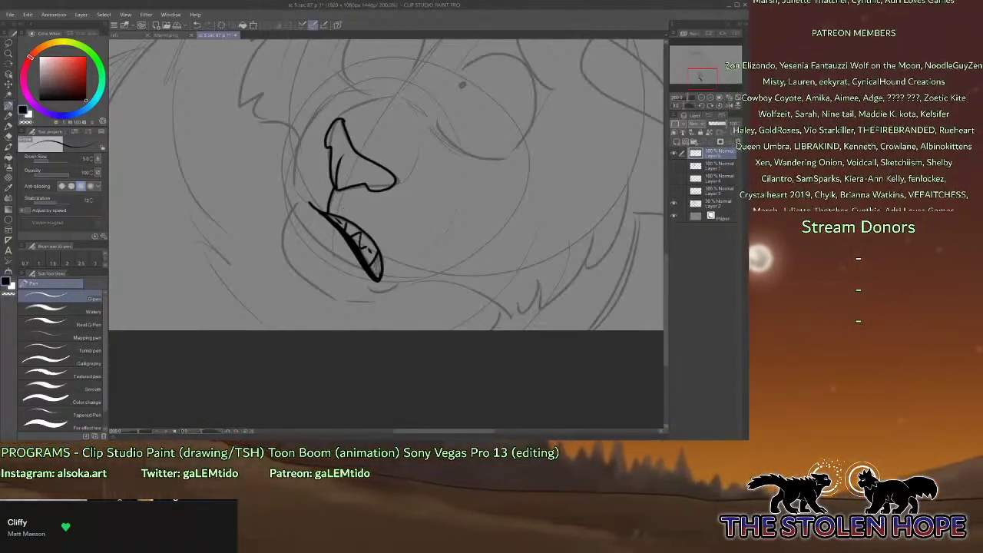
Ink the muzzle outline around the nose, the short cheek creases, and the furry chin below the mouth.
drag(311, 204, 292, 191)
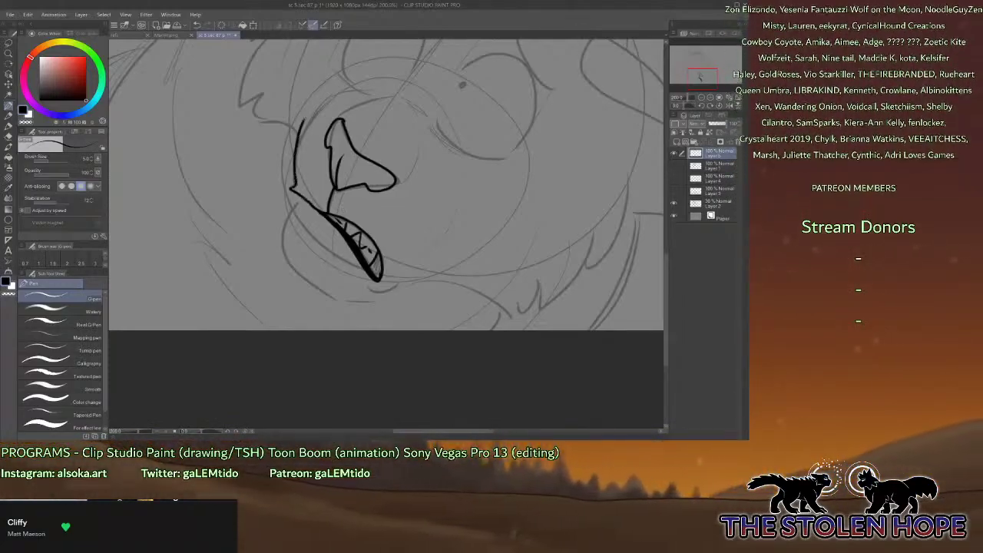
mouse_move(304, 121)
mouse_down()
mouse_move(334, 96)
mouse_move(388, 97)
mouse_up()
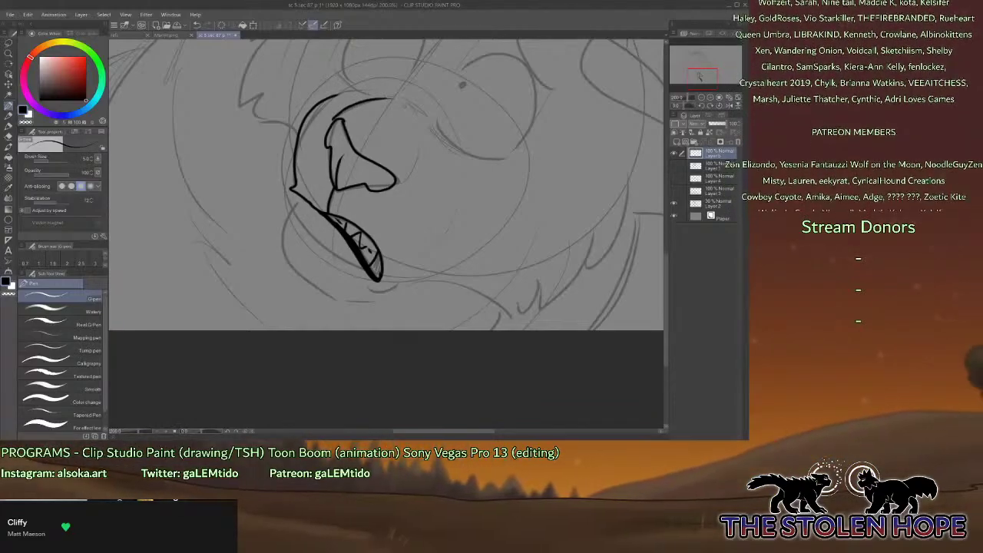
drag(396, 186, 426, 124)
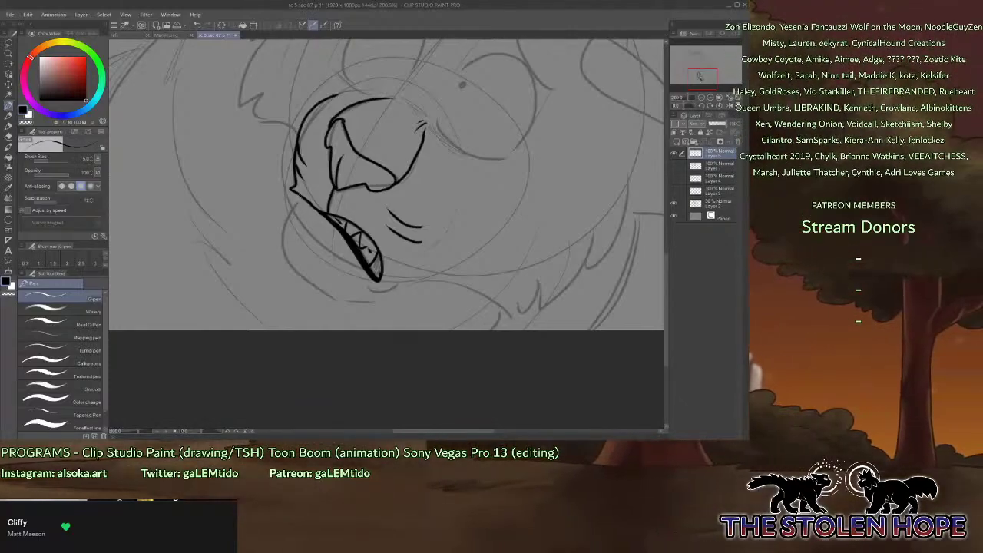
mouse_move(295, 201)
mouse_down()
mouse_move(276, 251)
mouse_move(297, 284)
mouse_move(337, 301)
mouse_move(376, 297)
mouse_move(395, 275)
mouse_up()
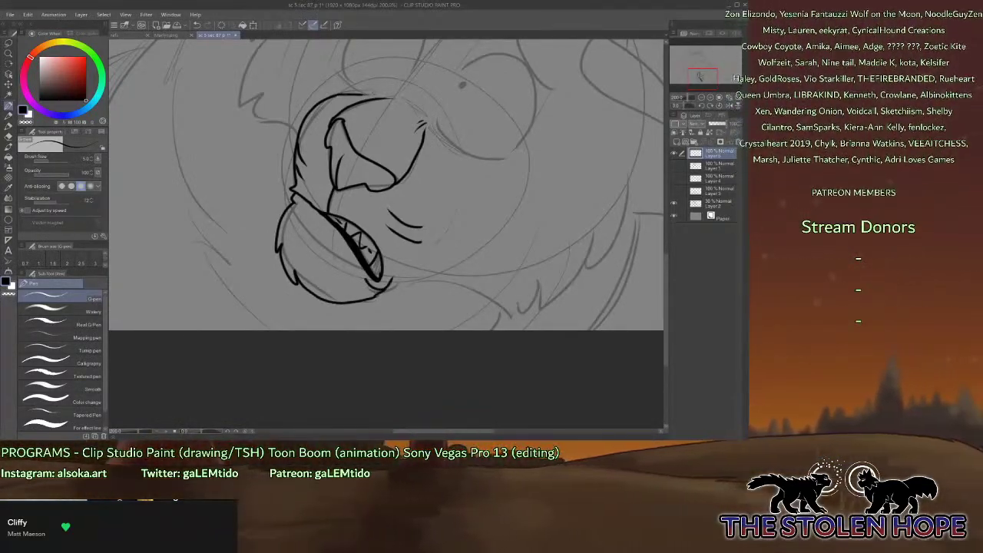
Ink the near eye with its upper lid line, round eyeball, iris and pupil.
drag(411, 96, 384, 183)
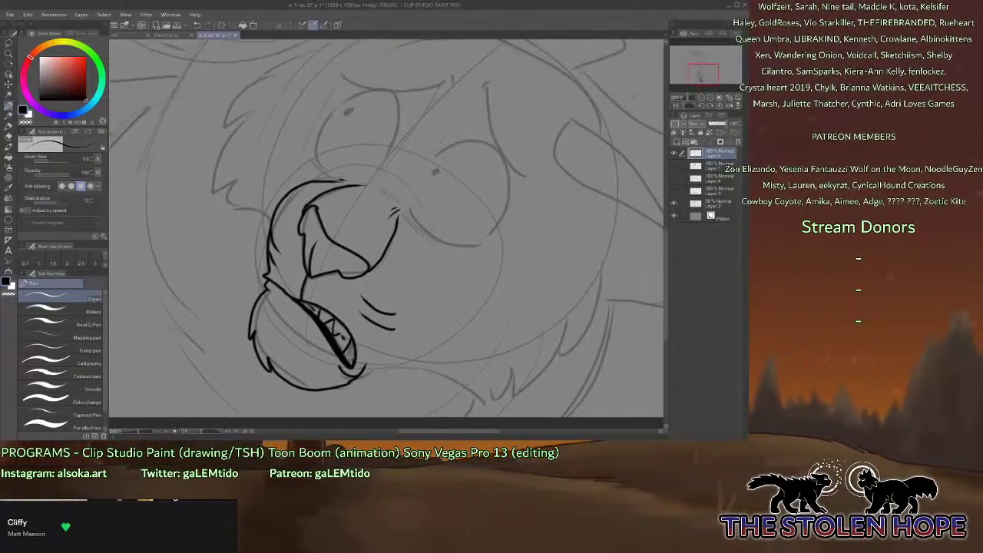
mouse_move(486, 85)
mouse_down()
mouse_move(490, 130)
mouse_move(534, 182)
mouse_up()
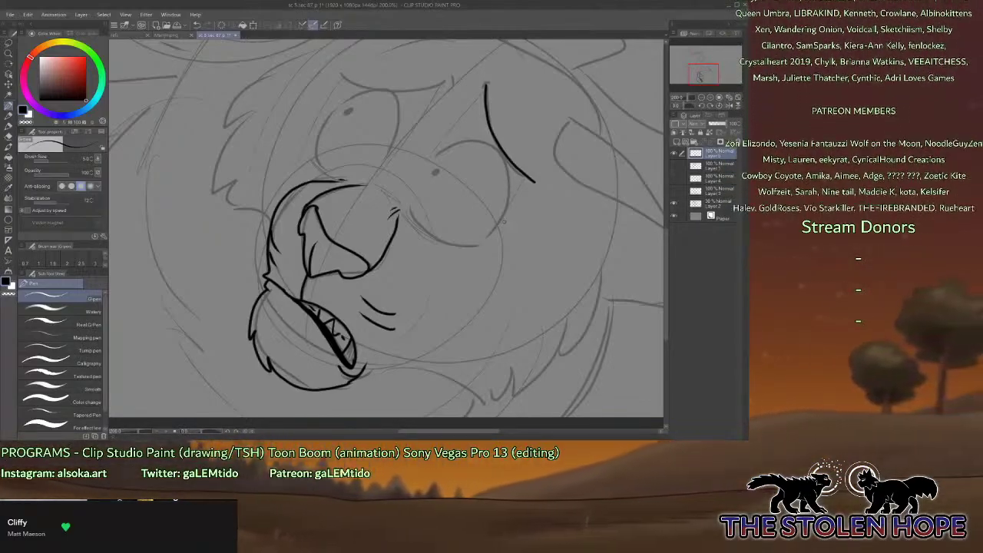
mouse_move(434, 158)
mouse_down()
mouse_move(481, 140)
mouse_move(411, 206)
mouse_up()
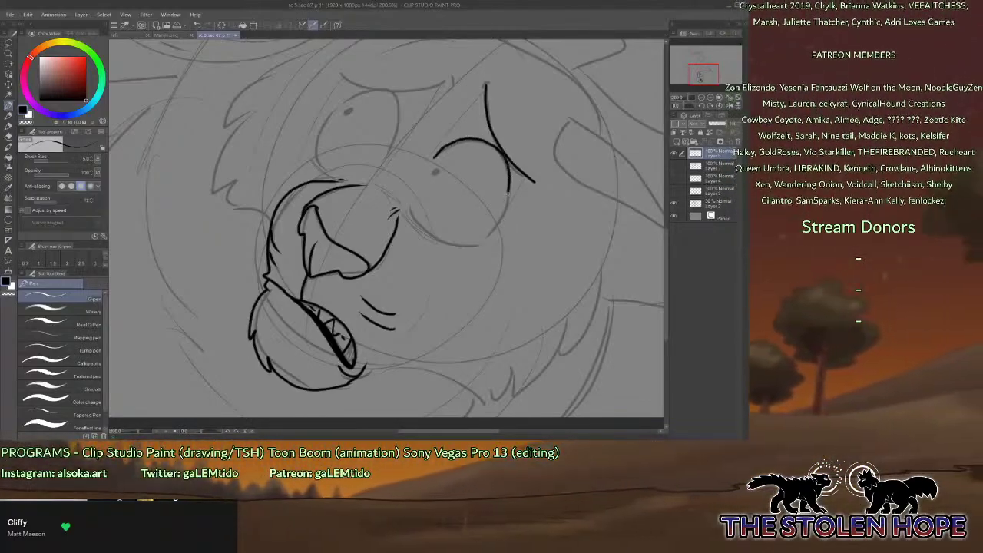
drag(435, 153, 411, 213)
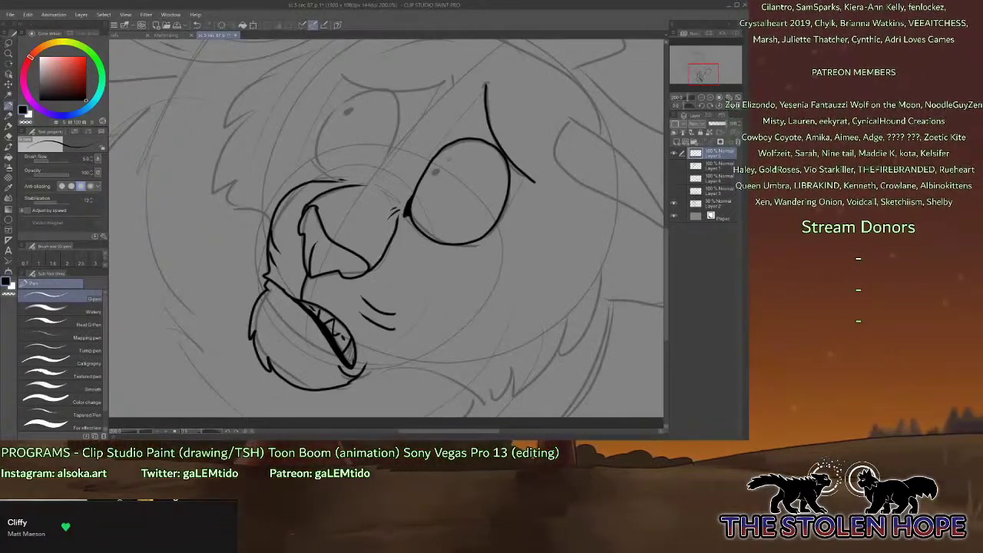
drag(429, 182, 448, 156)
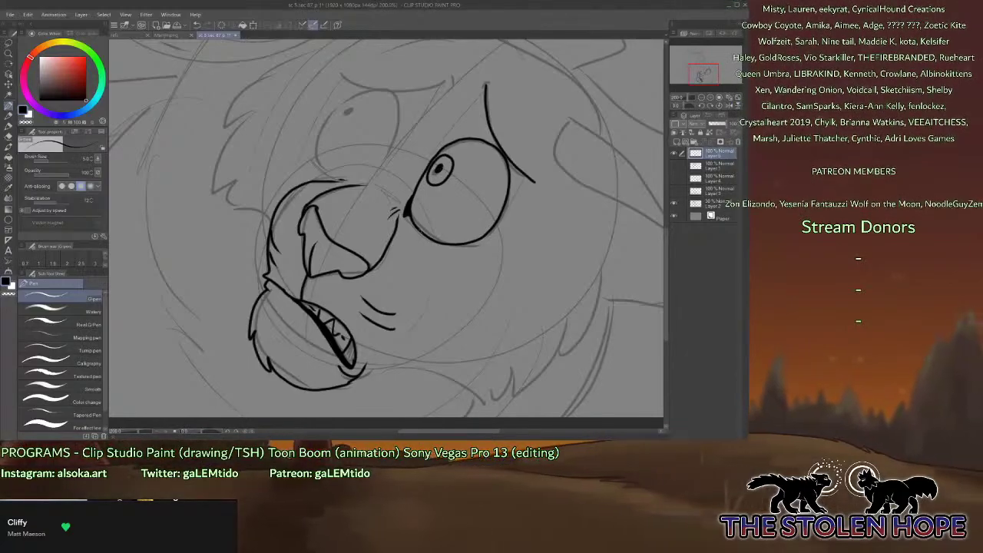
Enclose the near eye with a pointed, angular outline and add a short brow stroke above its upper tip.
drag(413, 228, 476, 261)
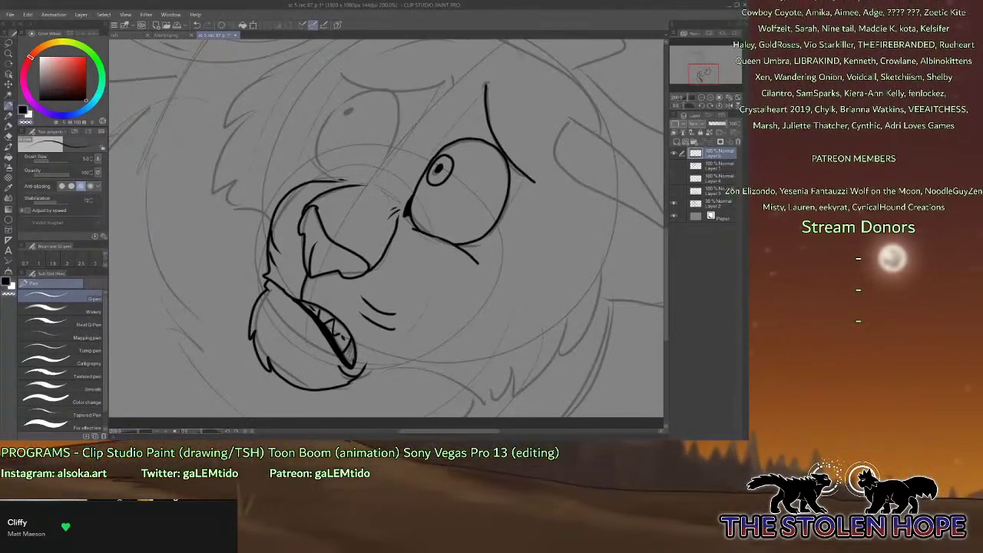
drag(485, 86, 418, 188)
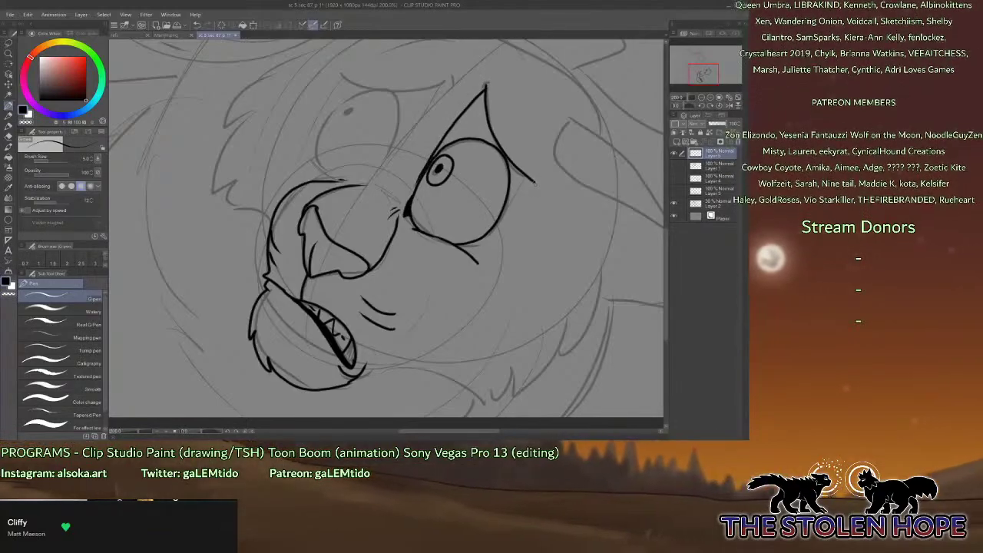
drag(534, 182, 475, 262)
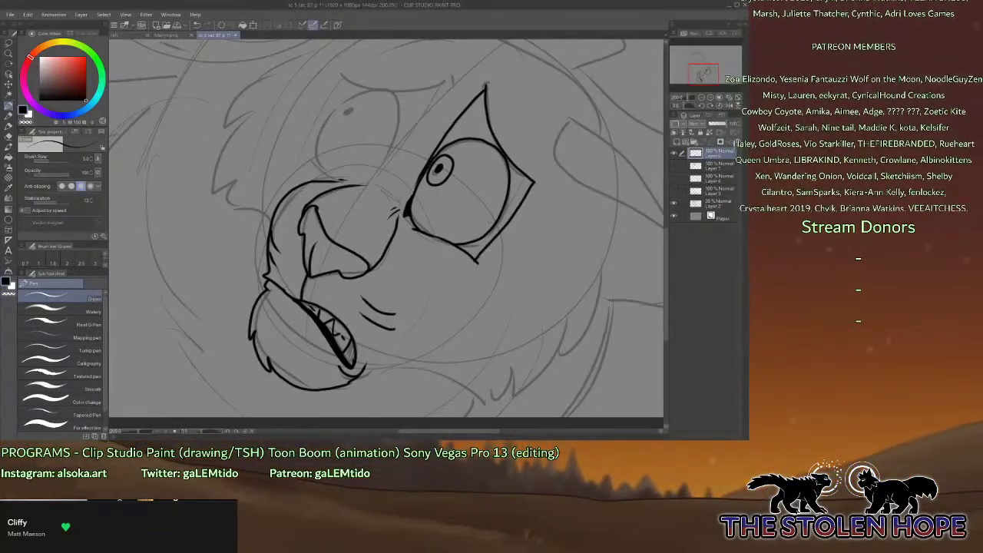
drag(463, 97, 494, 77)
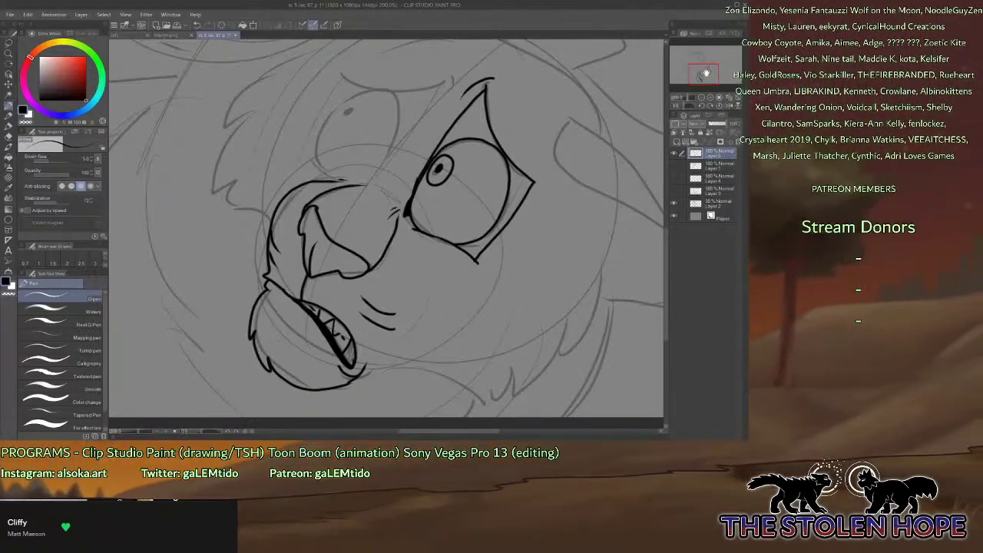
Ink the far eye with its iris, pupil and pointed lid outline, plus brow creases between the eyes.
drag(706, 73, 699, 75)
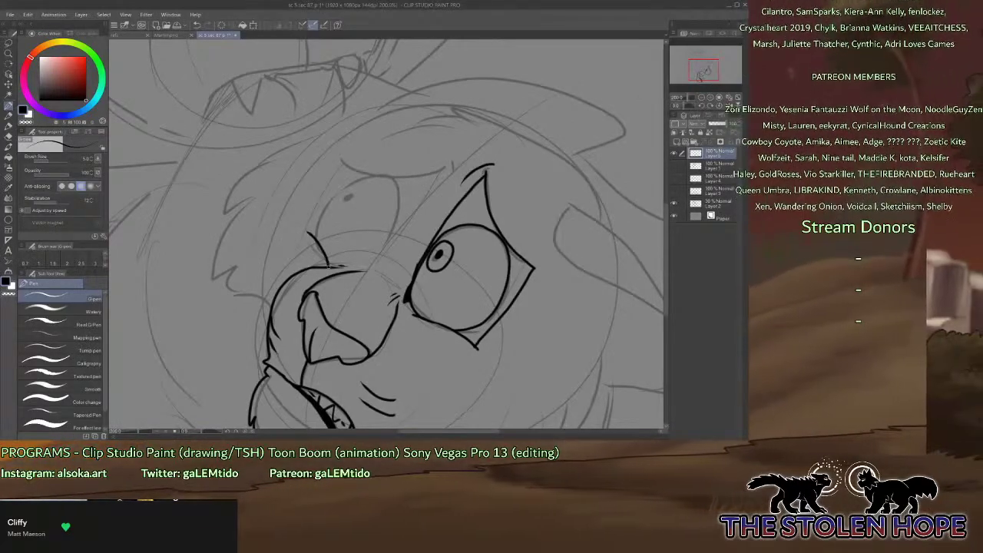
drag(338, 161, 443, 170)
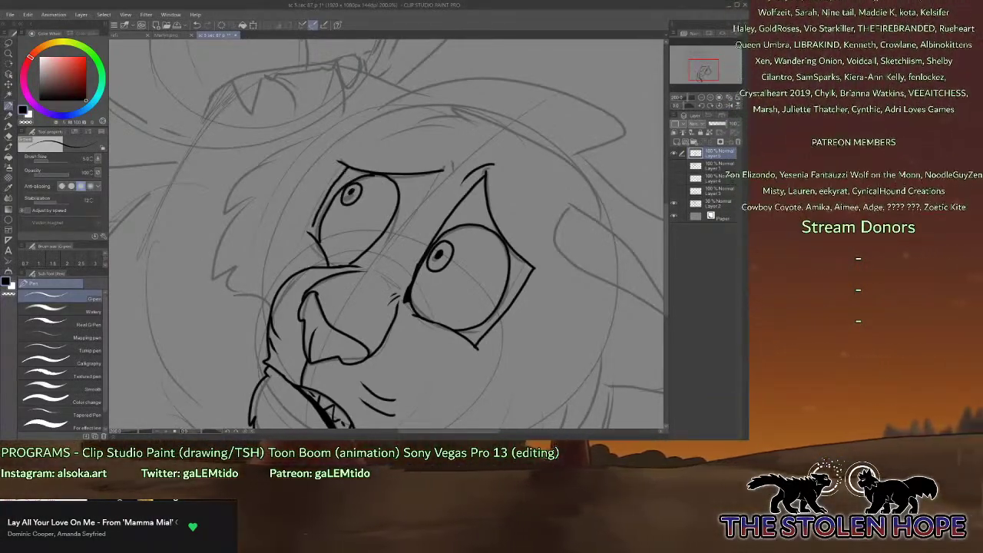
drag(438, 174, 372, 245)
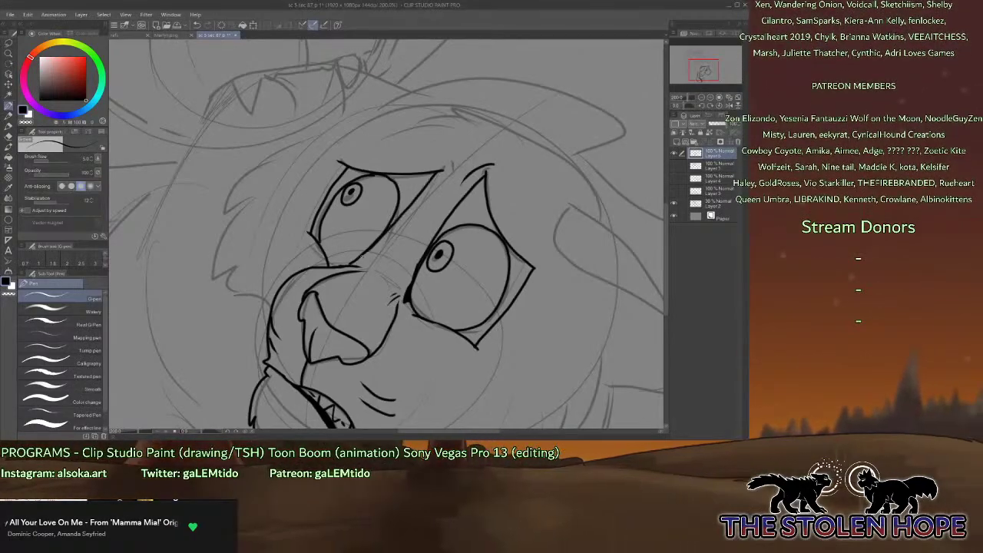
drag(453, 158, 441, 191)
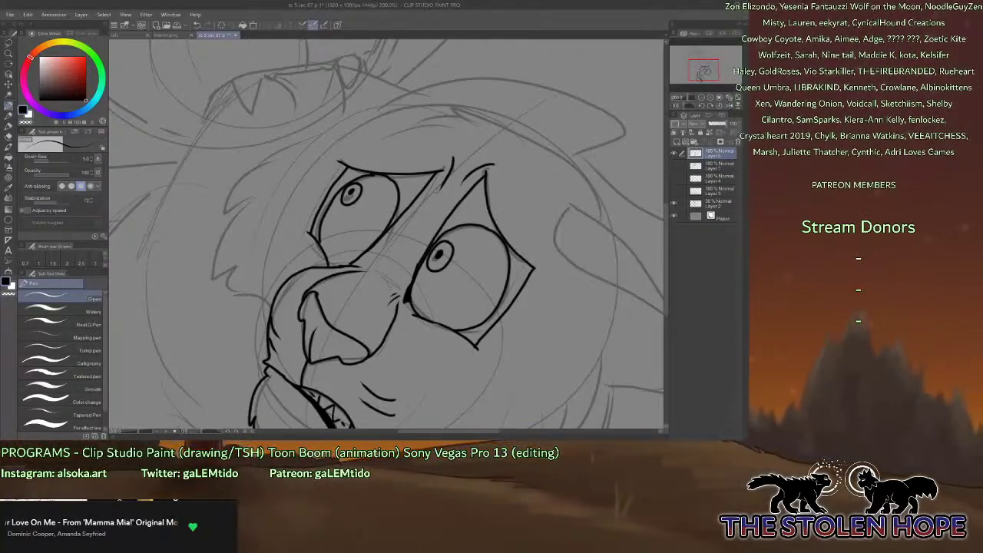
Ink the inner fur tufts beside the far eye and on the lower cheek, plus the curved cheek crease.
click(701, 97)
drag(704, 73, 704, 75)
drag(322, 188, 308, 218)
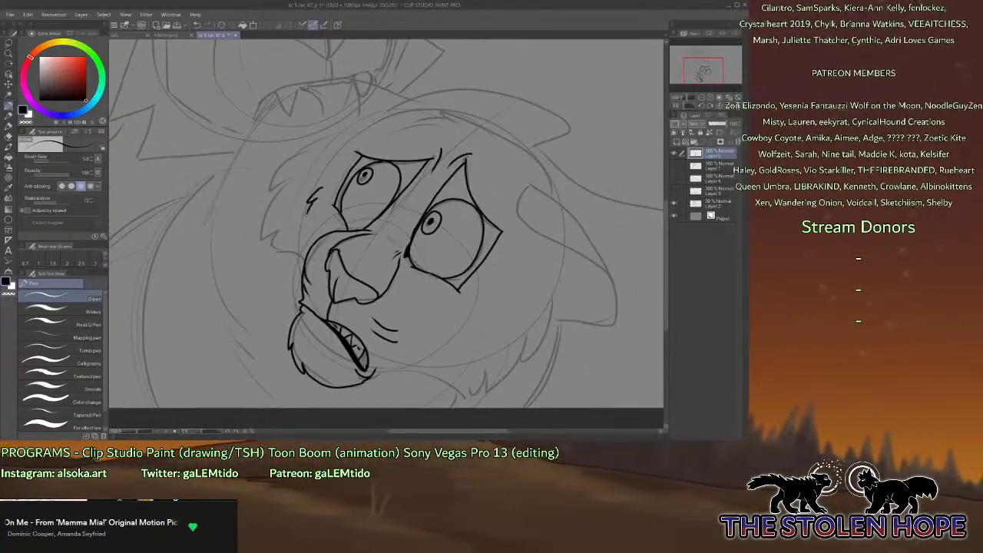
mouse_move(496, 323)
mouse_down()
mouse_move(469, 358)
mouse_move(423, 364)
mouse_up()
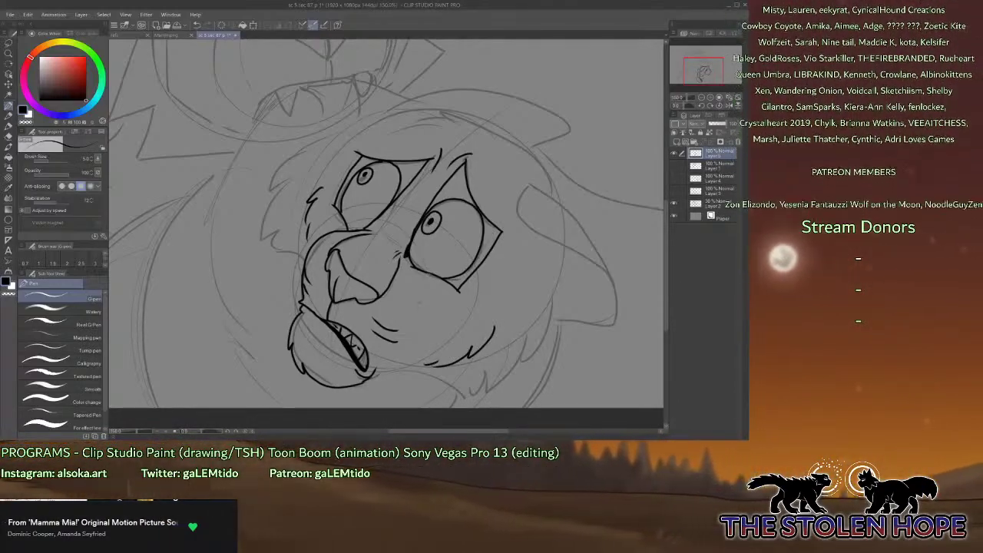
drag(420, 303, 387, 355)
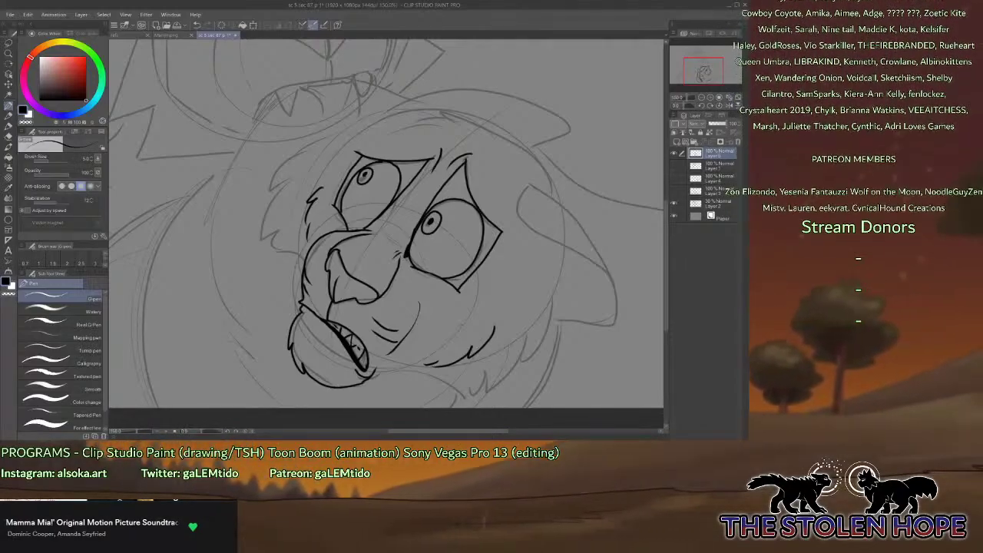
Ink the spiky fur outline of the far cheek and the tufted jaw down to the lower canvas edge.
mouse_move(321, 146)
mouse_down()
mouse_move(266, 250)
mouse_move(278, 275)
mouse_move(304, 279)
mouse_move(302, 288)
mouse_up()
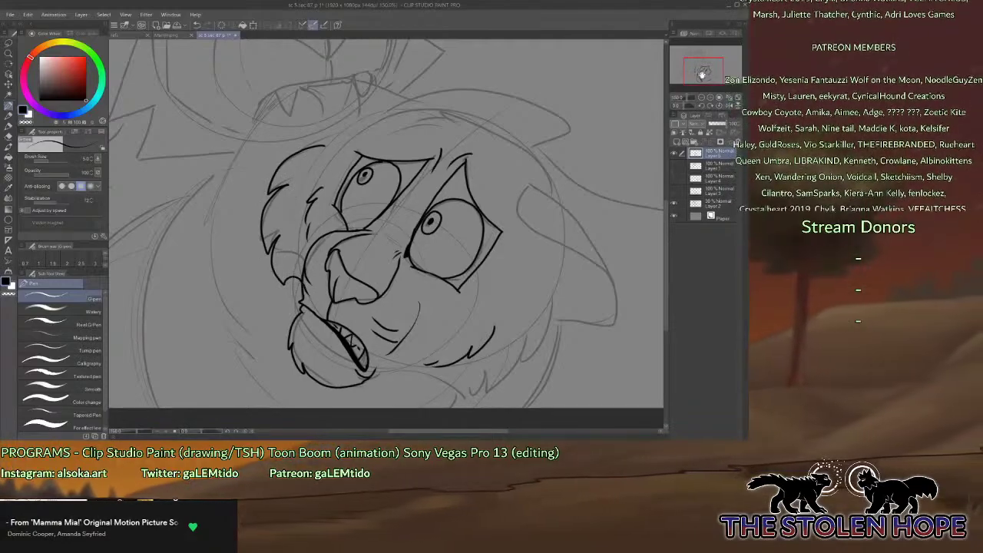
drag(702, 74, 703, 78)
mouse_move(530, 286)
mouse_down()
mouse_move(499, 335)
mouse_move(450, 361)
mouse_up()
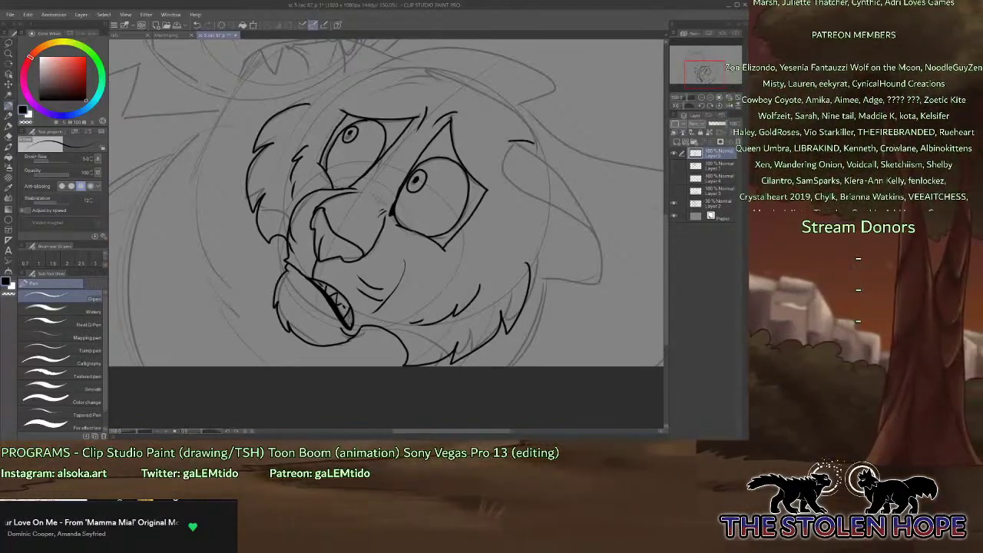
Ink the folded near ear, undoing its first version, and the tufted top of the head with the far ear.
mouse_move(540, 151)
mouse_down()
mouse_move(570, 214)
mouse_move(533, 265)
mouse_up()
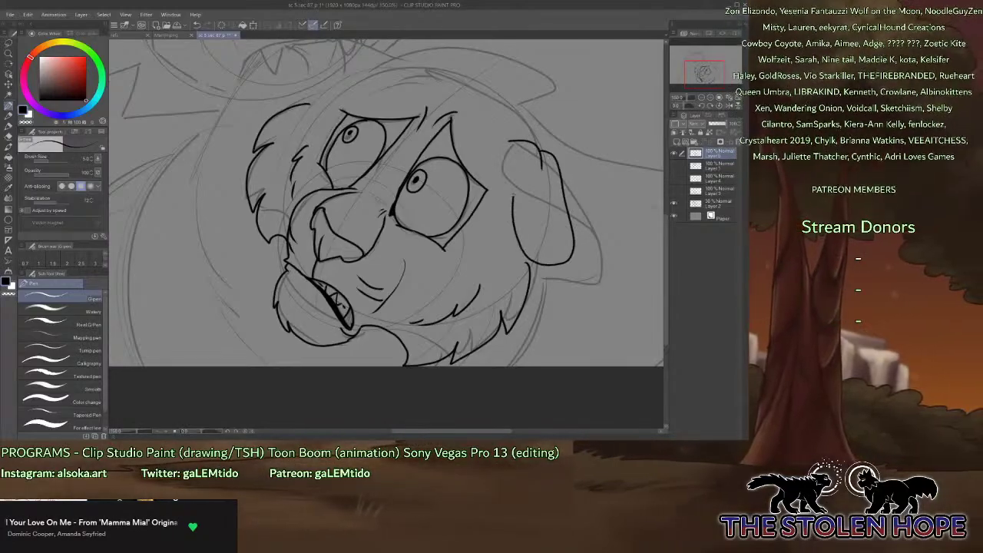
click(197, 25)
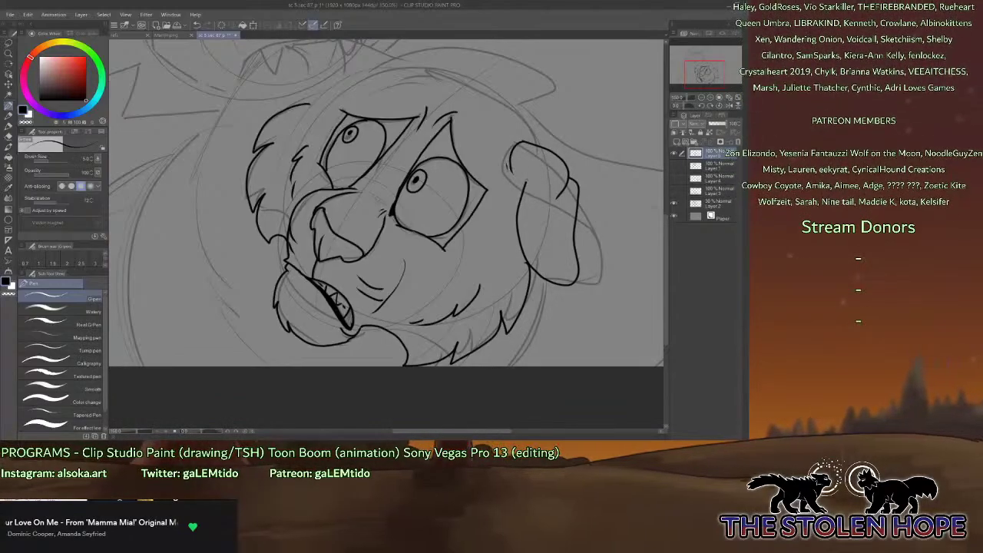
drag(387, 203, 395, 240)
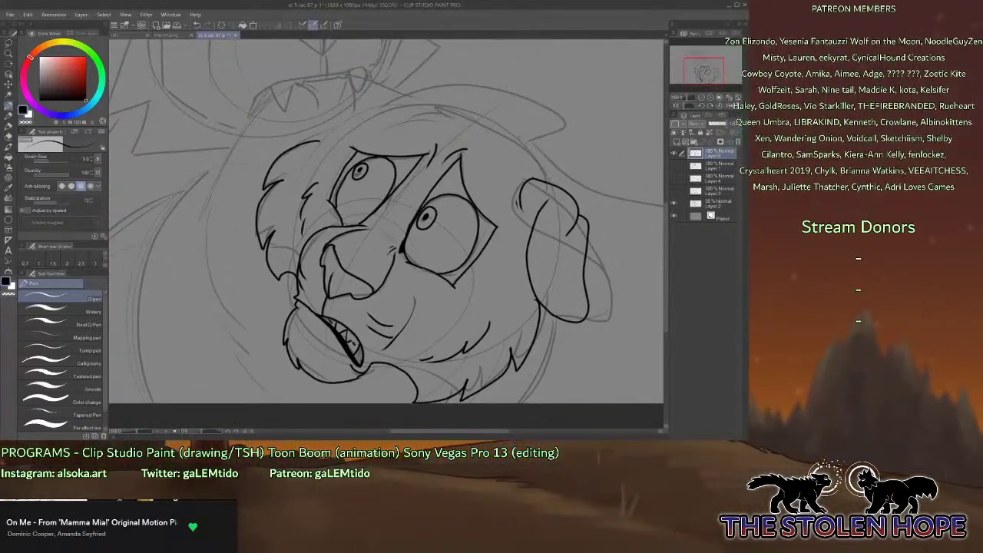
mouse_move(512, 125)
mouse_down()
mouse_move(569, 147)
mouse_move(535, 140)
mouse_move(563, 185)
mouse_move(513, 98)
mouse_move(439, 107)
mouse_move(441, 119)
mouse_move(416, 128)
mouse_up()
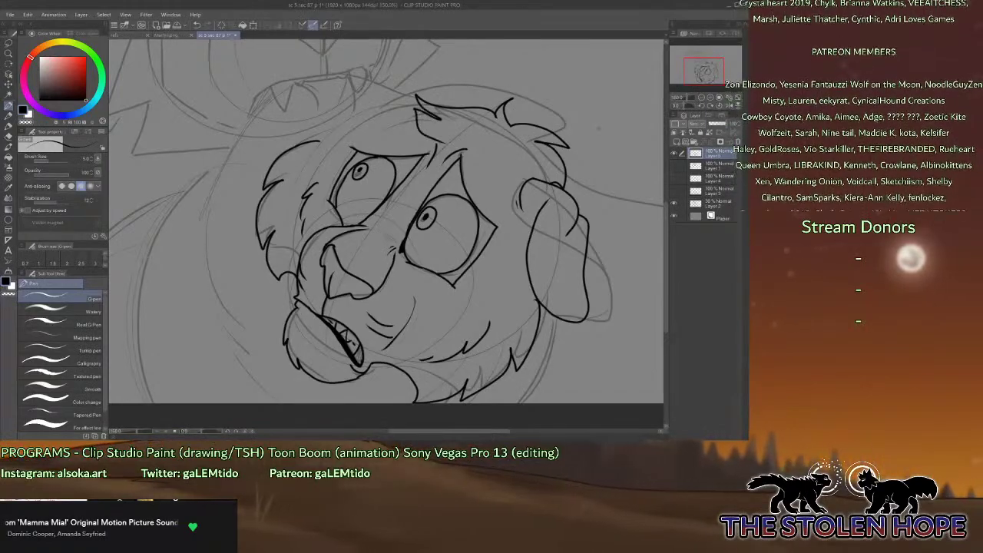
mouse_move(477, 108)
mouse_down()
mouse_move(474, 91)
mouse_move(425, 76)
mouse_up()
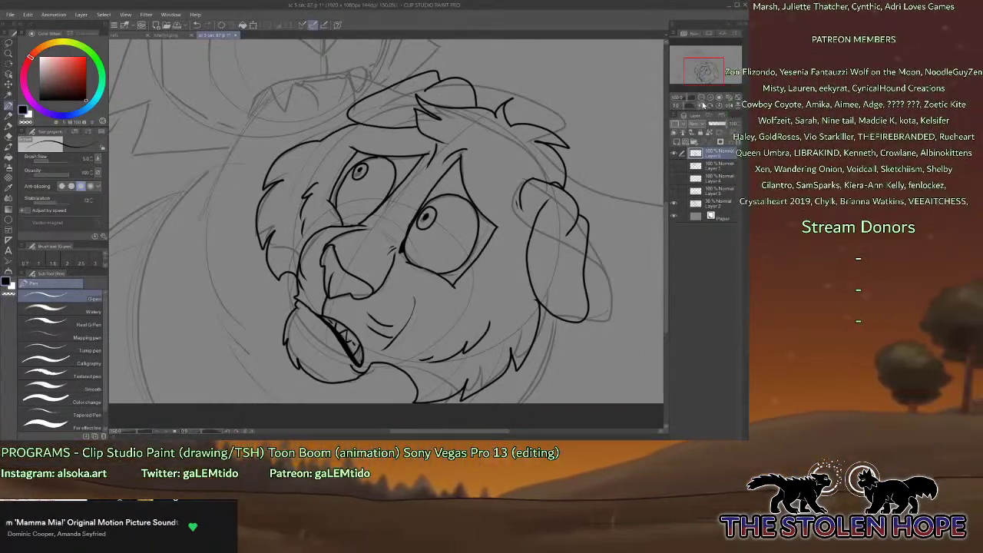
Zoom out to the whole canvas, delete the Layer 2 rough sketch, and show Layer 1 again.
click(706, 99)
click(706, 99)
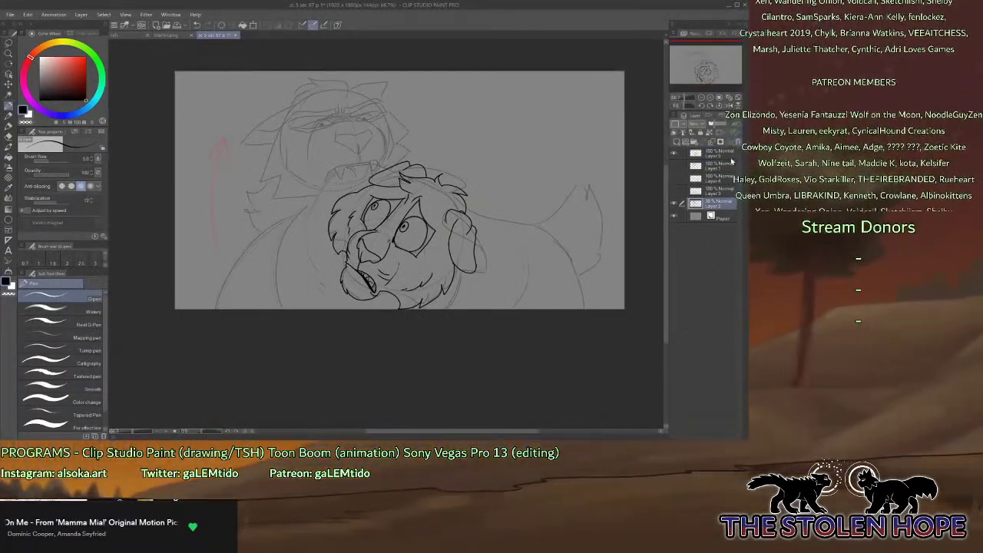
click(682, 205)
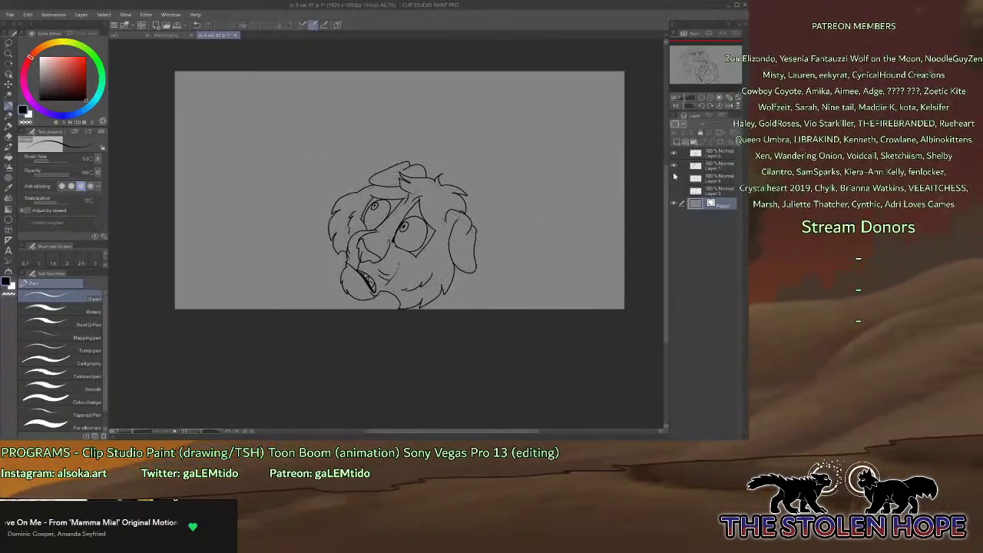
Show all the line-art layers together, isolate Layer 3 over the paper, and add a new raster layer beneath it.
click(674, 177)
click(678, 187)
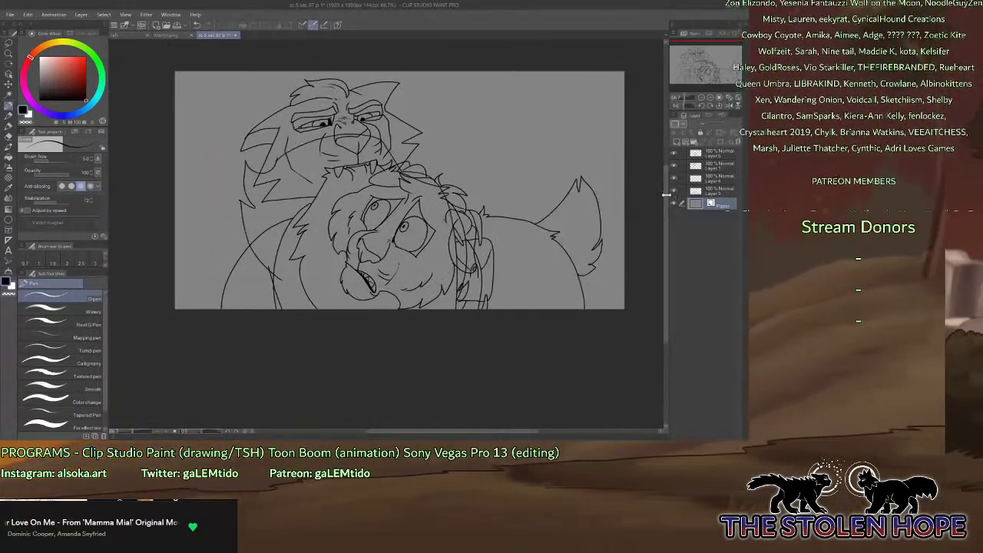
click(674, 204)
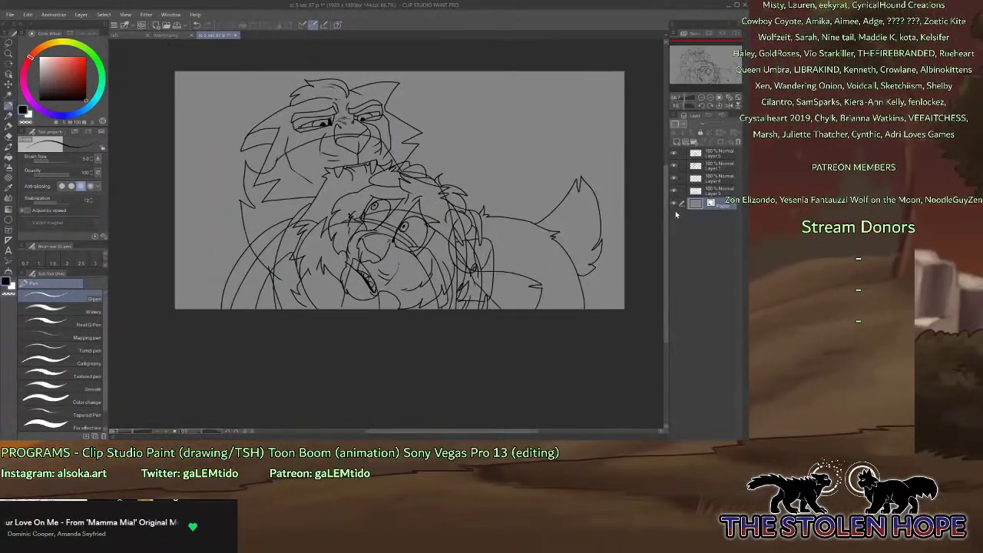
click(678, 153)
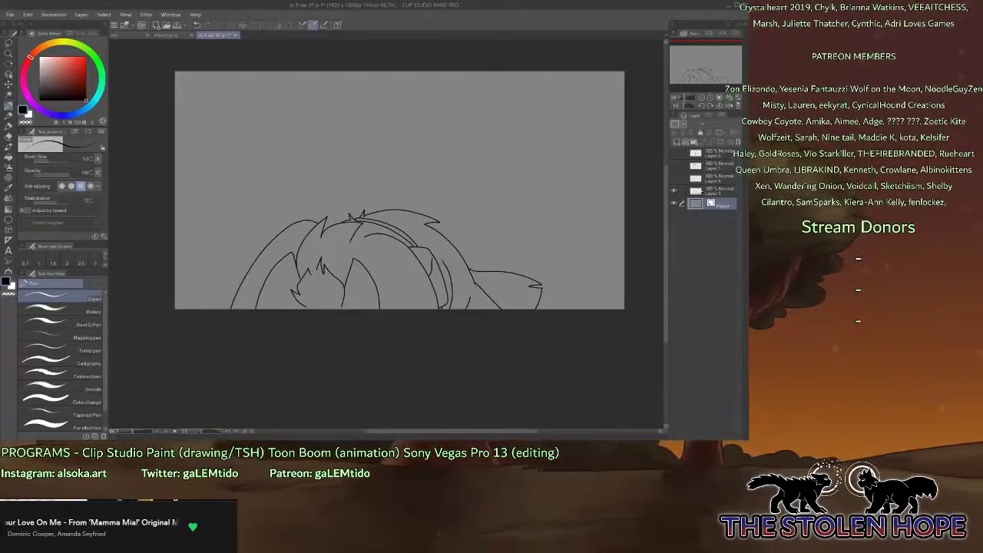
click(677, 143)
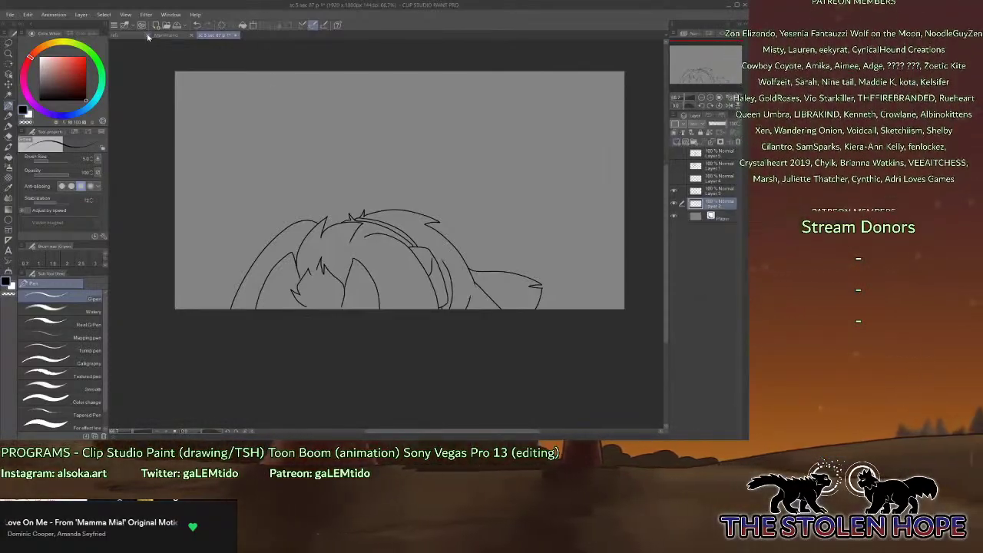
Sample the lilac body colour from the reference sheet and fill the foreground figure's whole silhouette with it, selecting the background and inverting that selection.
click(124, 36)
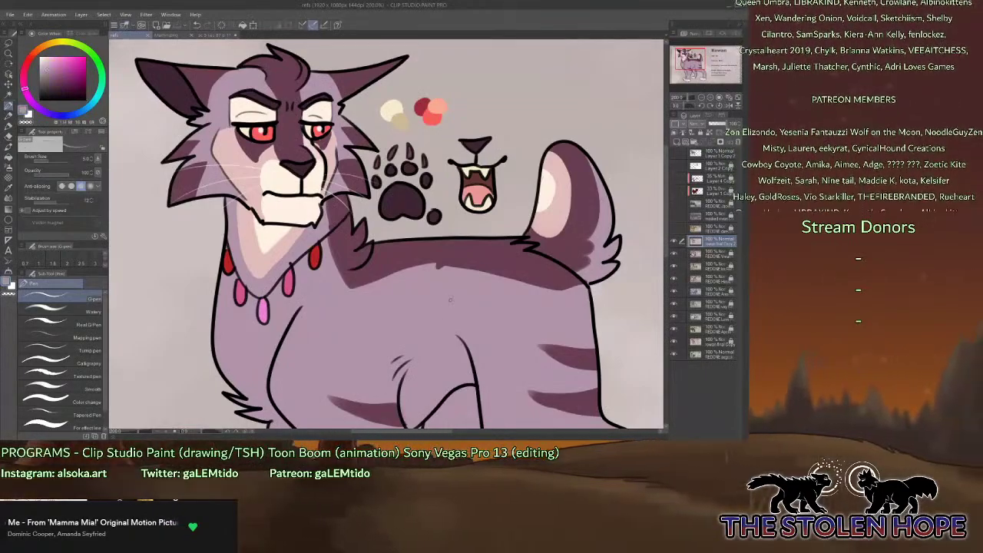
click(216, 36)
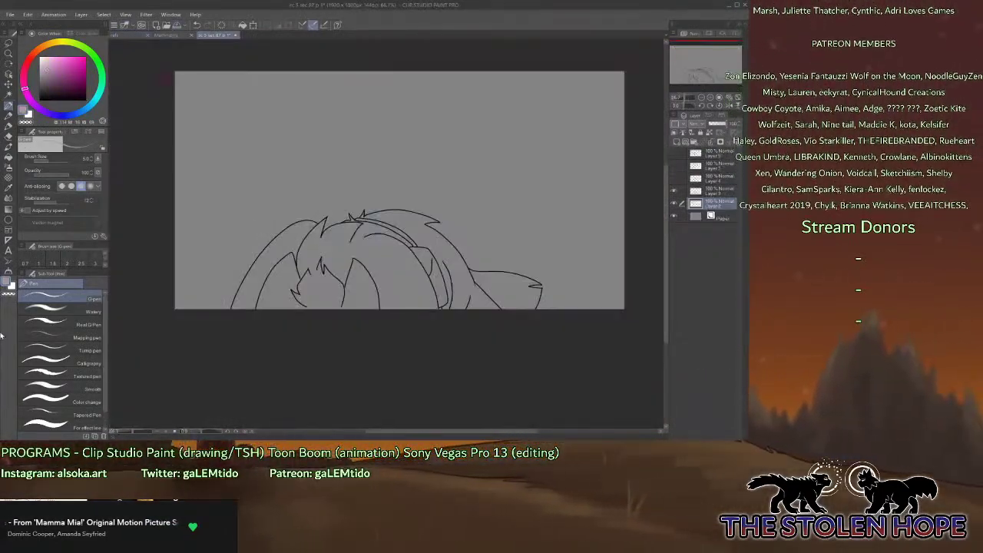
click(8, 94)
click(215, 254)
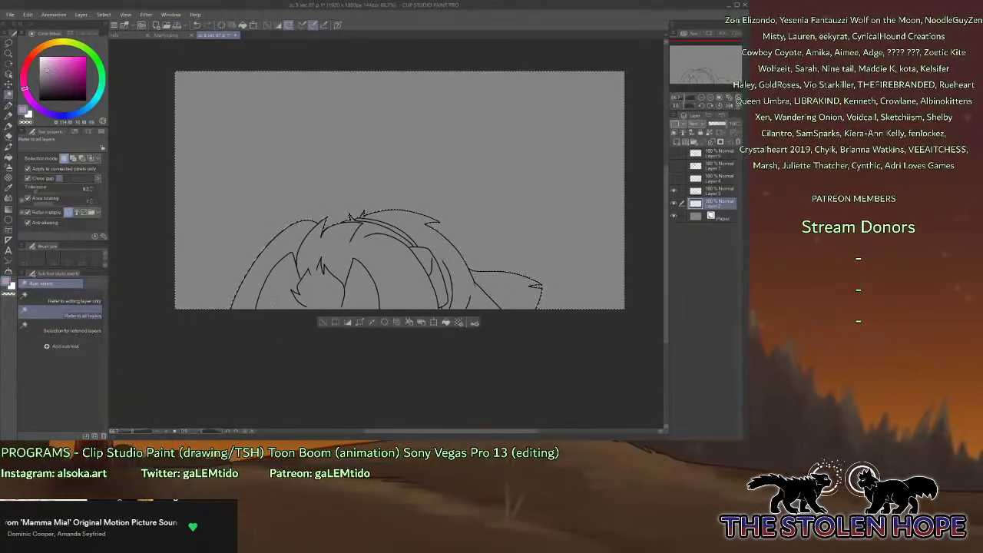
key(p)
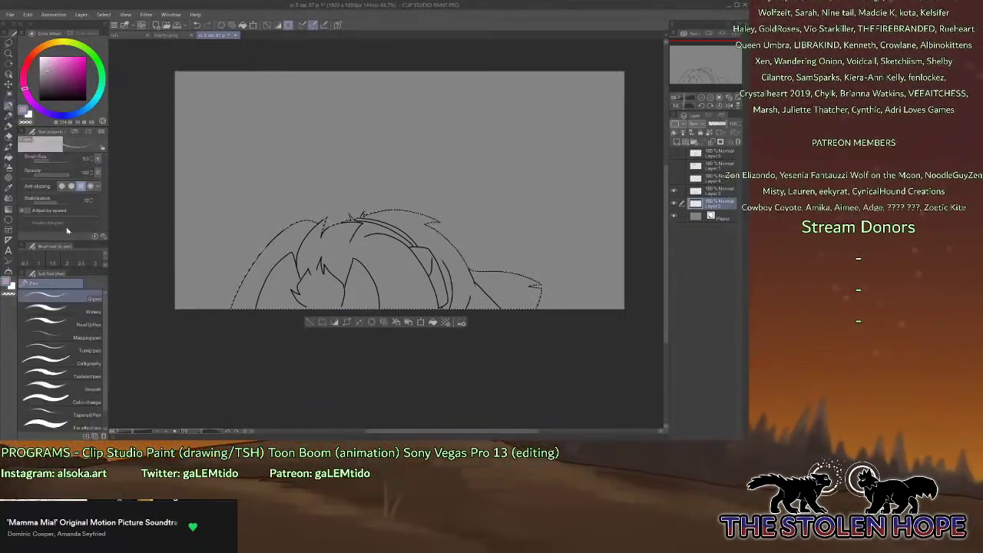
click(57, 326)
mouse_move(299, 246)
mouse_down()
mouse_move(301, 218)
mouse_move(411, 220)
mouse_move(232, 280)
mouse_move(582, 218)
mouse_move(530, 288)
mouse_up()
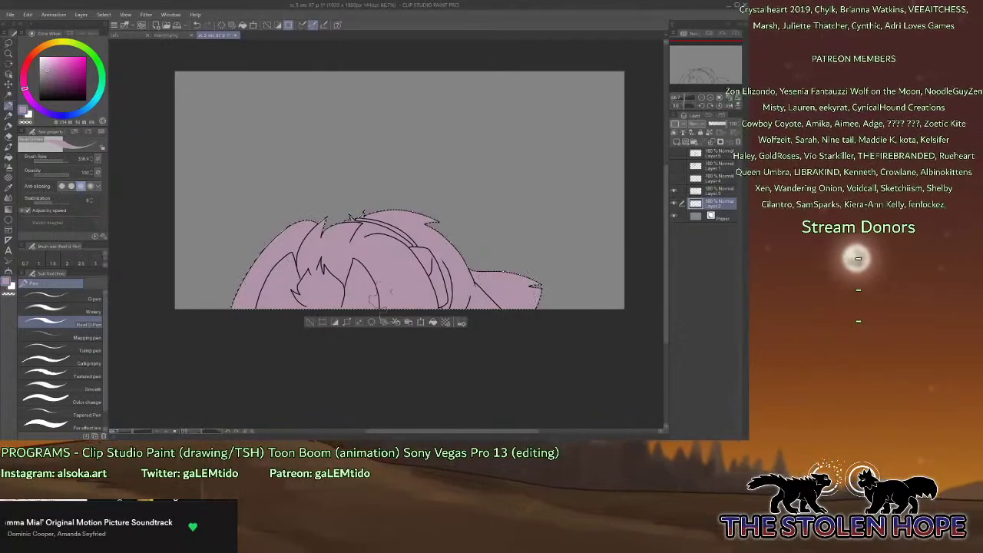
click(307, 321)
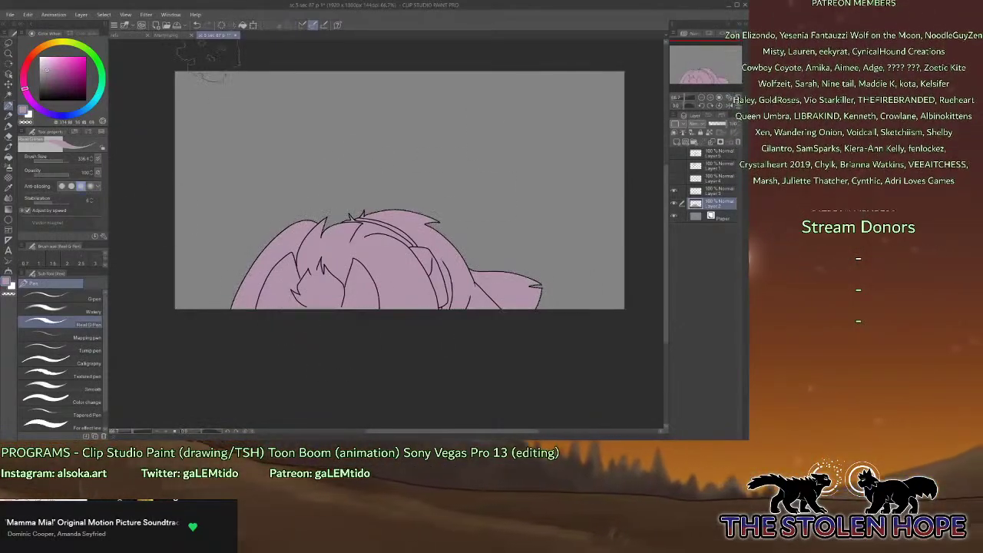
Sample dark purple from the reference character's ear, draw the marking's boundary along the back, and fill the tufted front areas.
click(127, 37)
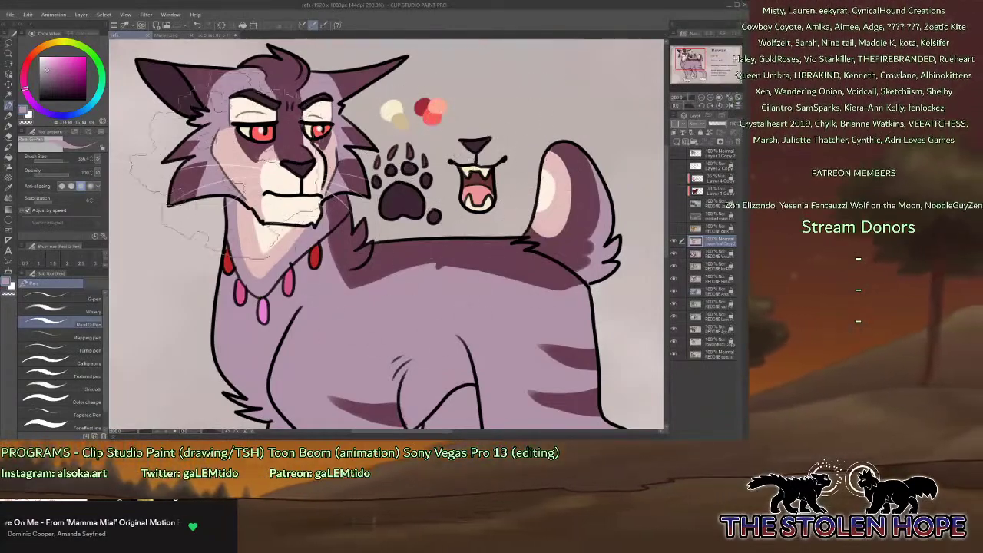
alt+click(177, 68)
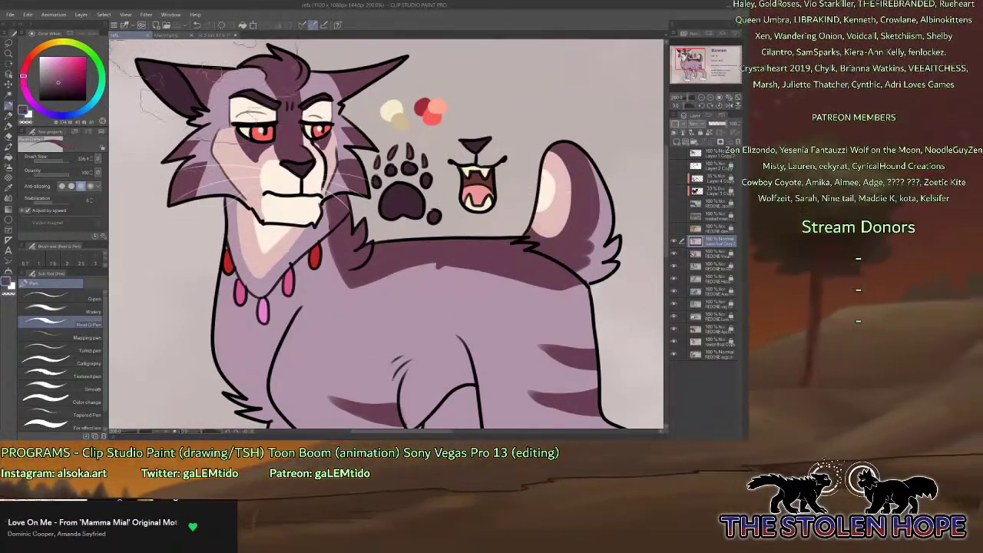
click(214, 35)
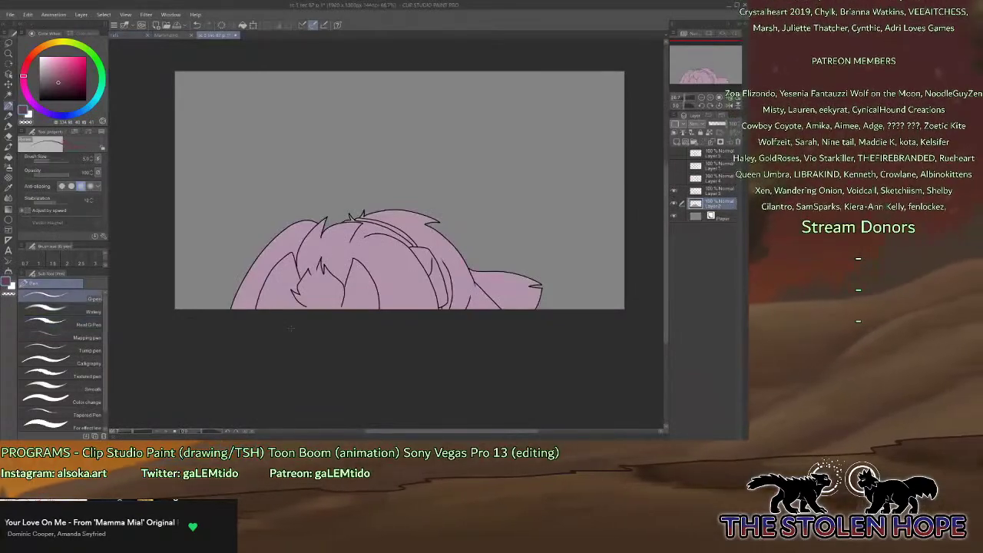
click(710, 98)
click(710, 98)
drag(704, 75, 696, 83)
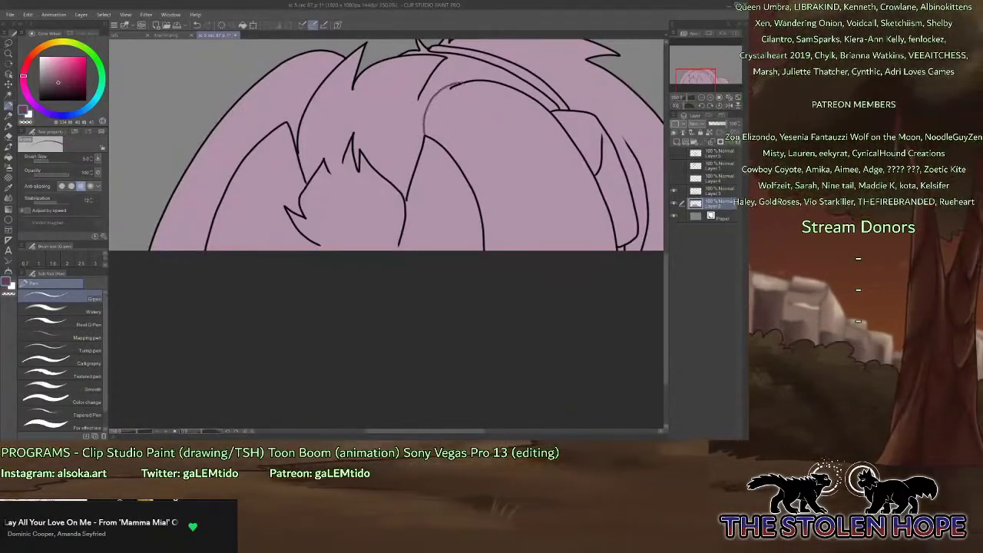
drag(696, 83, 699, 75)
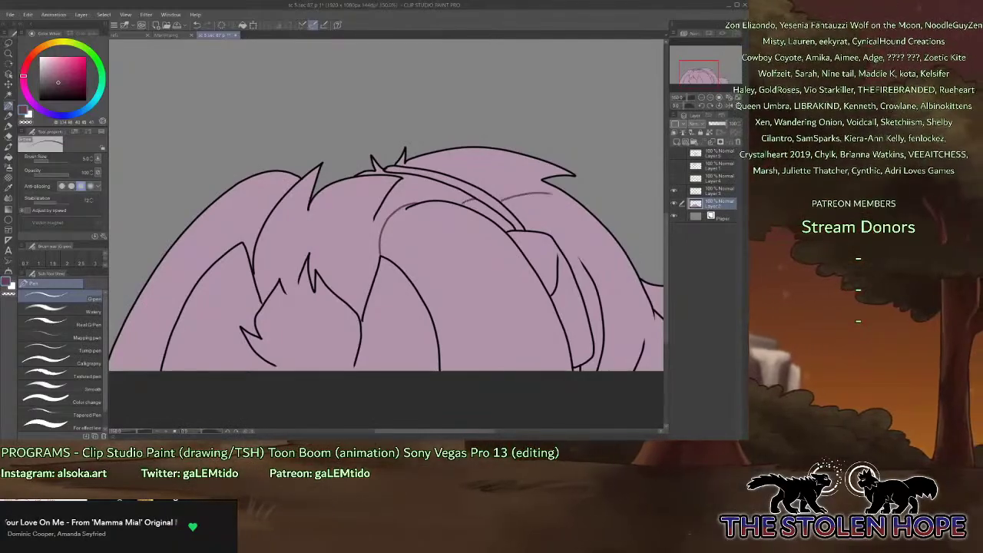
mouse_move(706, 73)
mouse_down()
mouse_move(720, 82)
mouse_move(701, 78)
mouse_up()
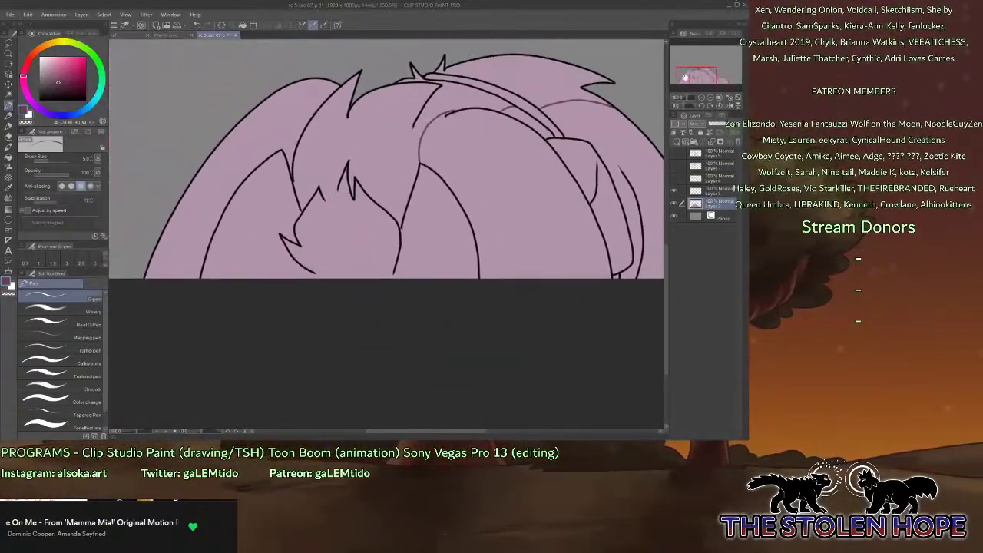
click(9, 157)
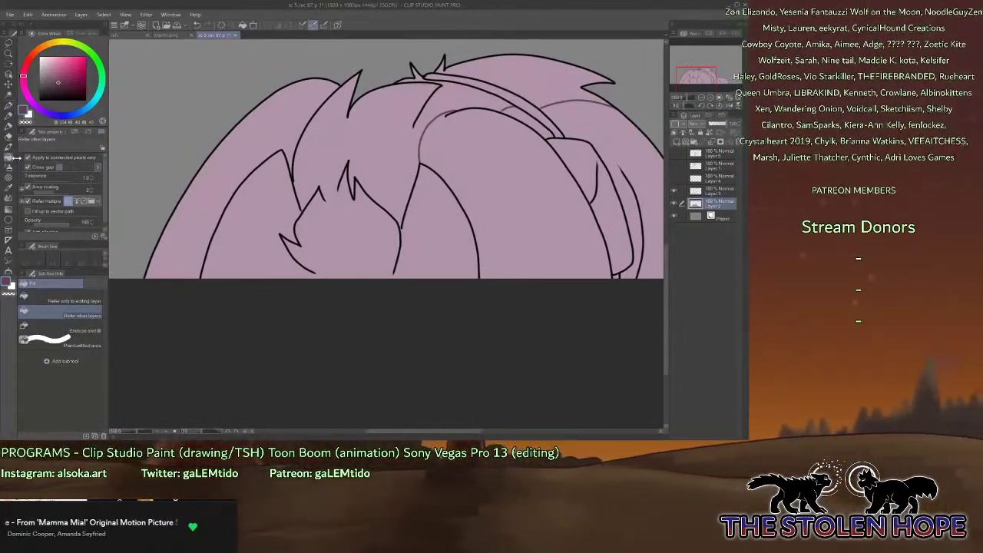
click(424, 244)
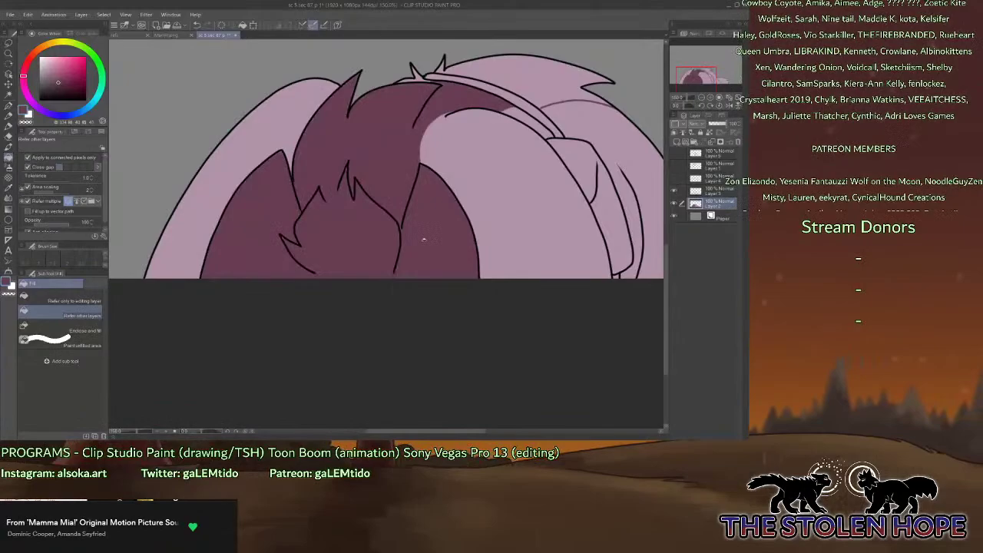
click(512, 95)
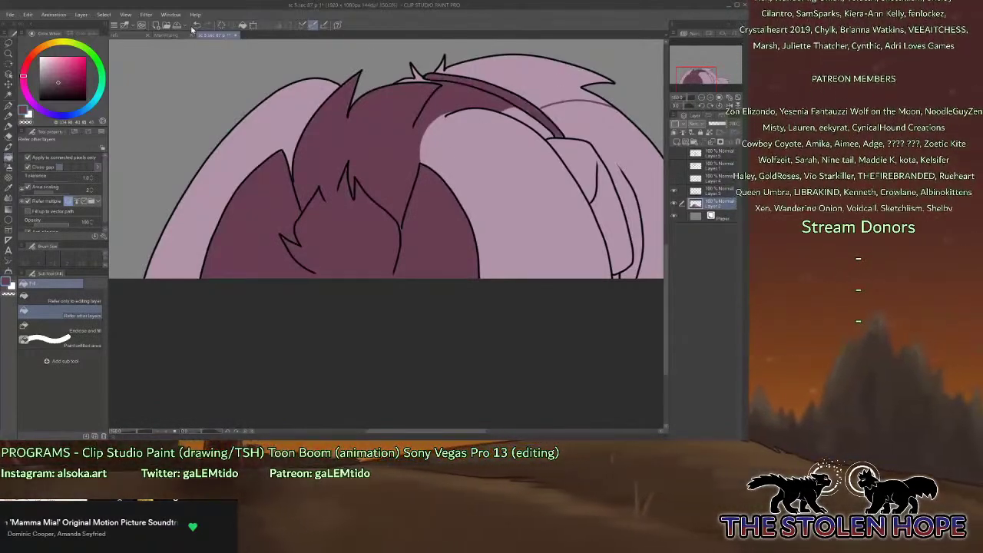
click(522, 70)
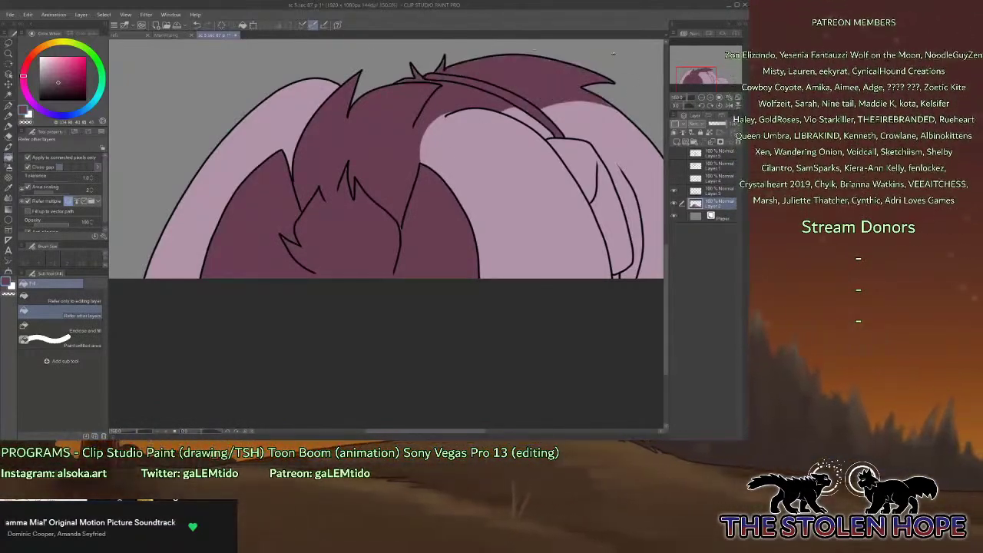
click(197, 27)
click(196, 27)
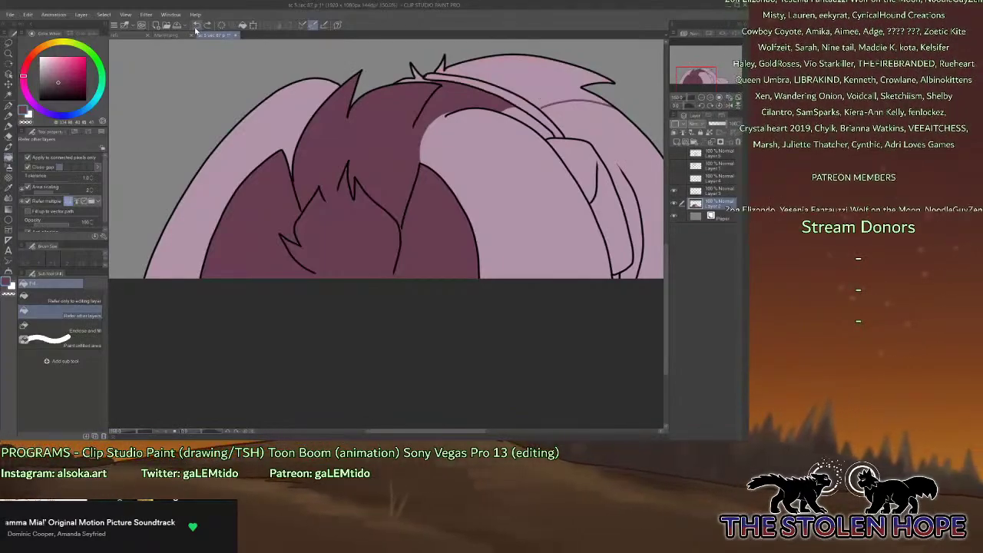
Fill the upper back marking, the small fur tuft and the tail with dark purple, leaving the strap lilac.
click(459, 66)
click(417, 77)
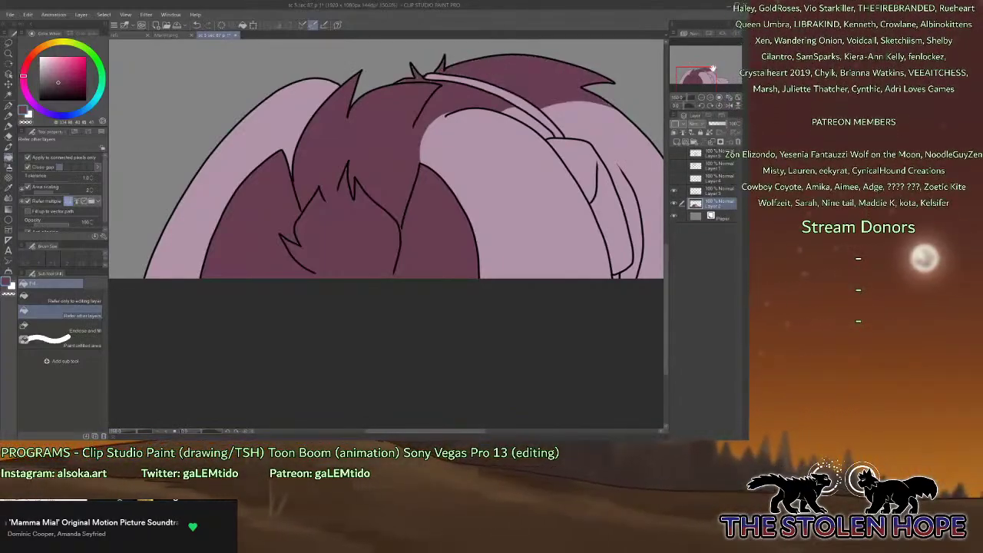
drag(708, 73, 721, 75)
click(597, 204)
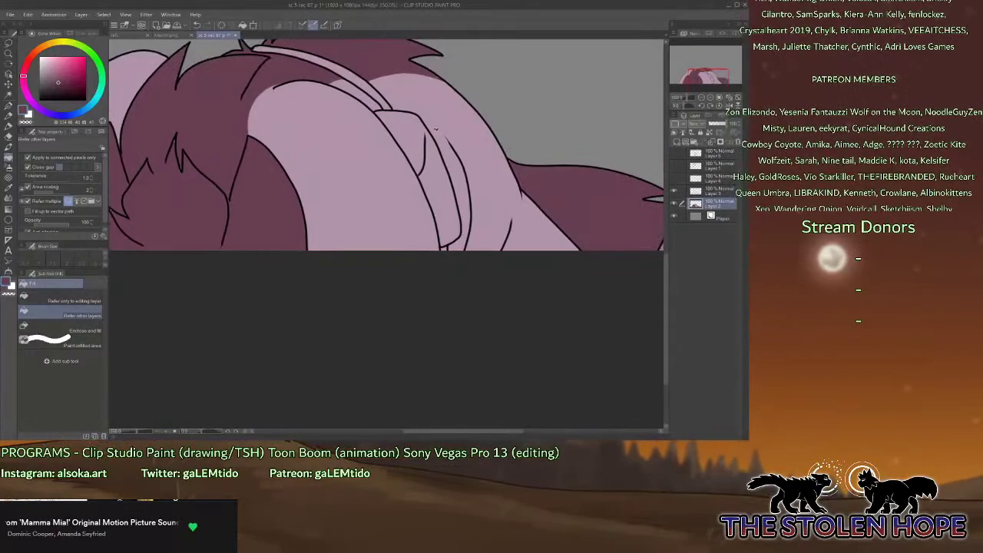
click(8, 105)
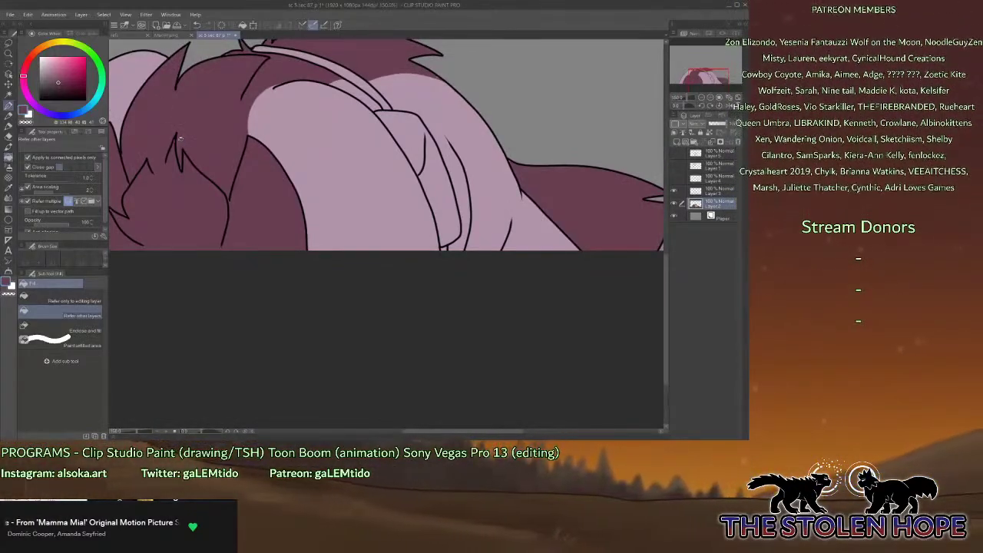
click(8, 106)
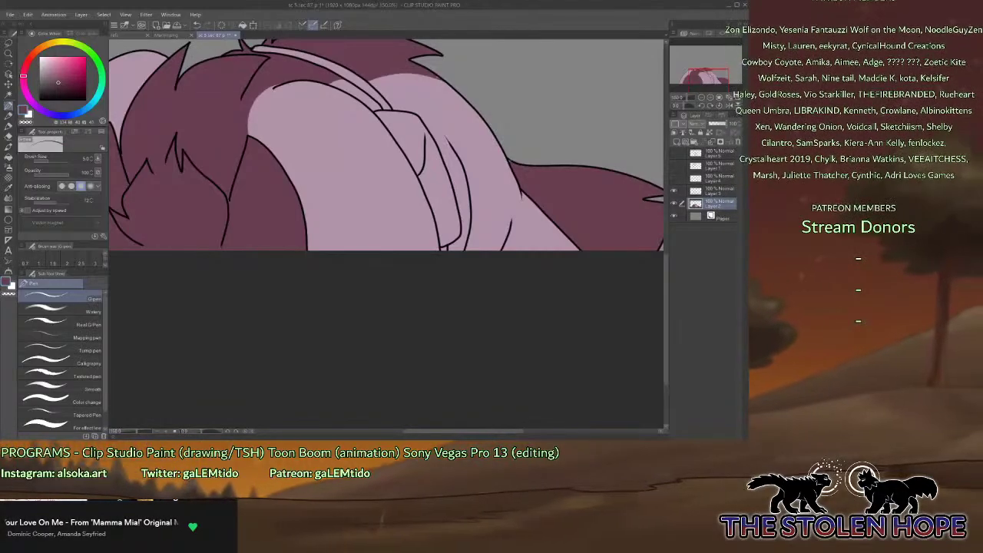
drag(707, 75, 703, 69)
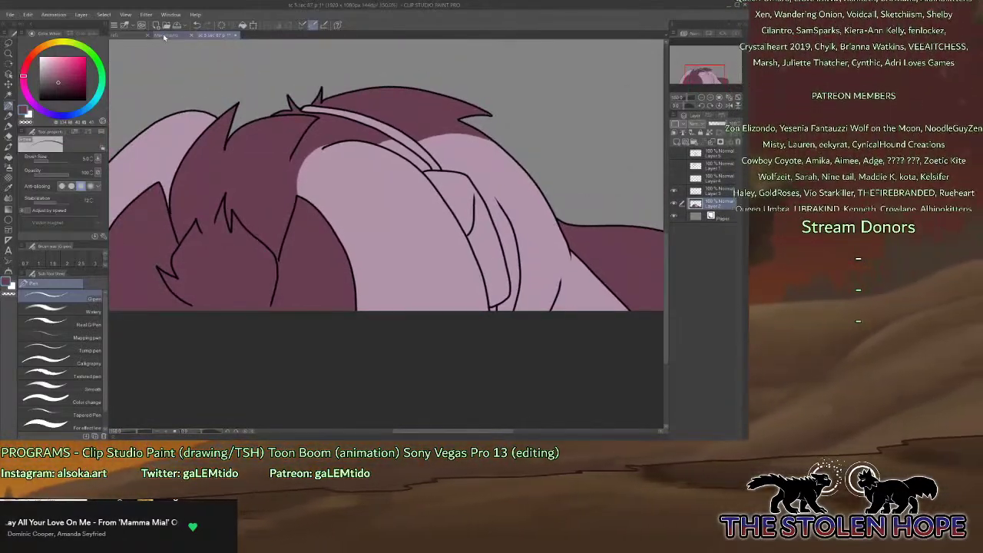
Sample the pale pink of the reference tail, outline the tail's inner marking with it, and fill that area.
click(132, 34)
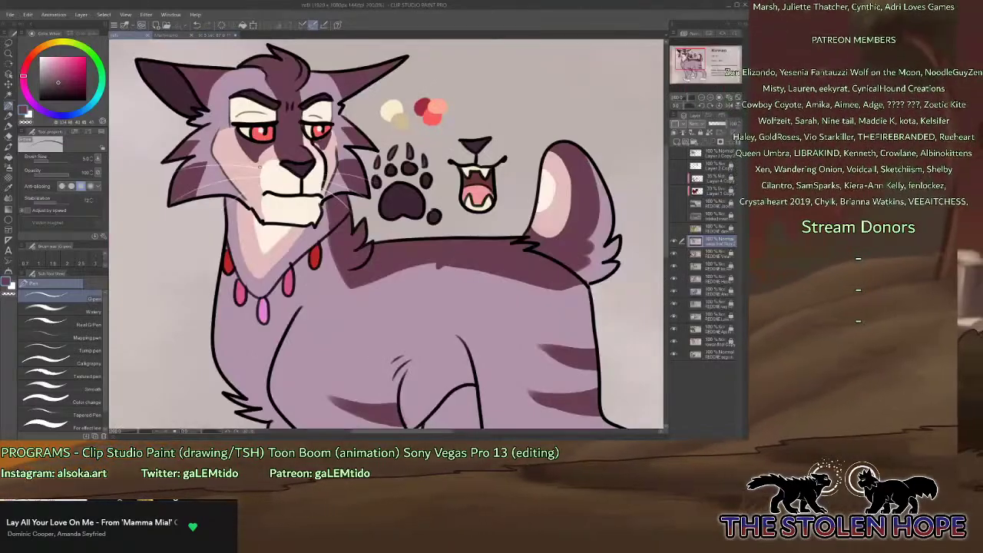
click(217, 34)
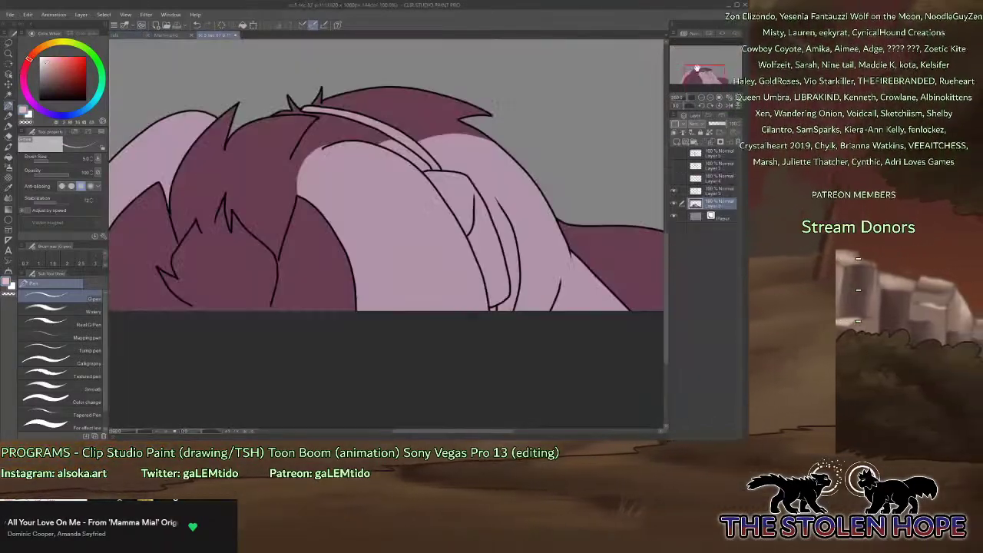
drag(697, 68, 711, 75)
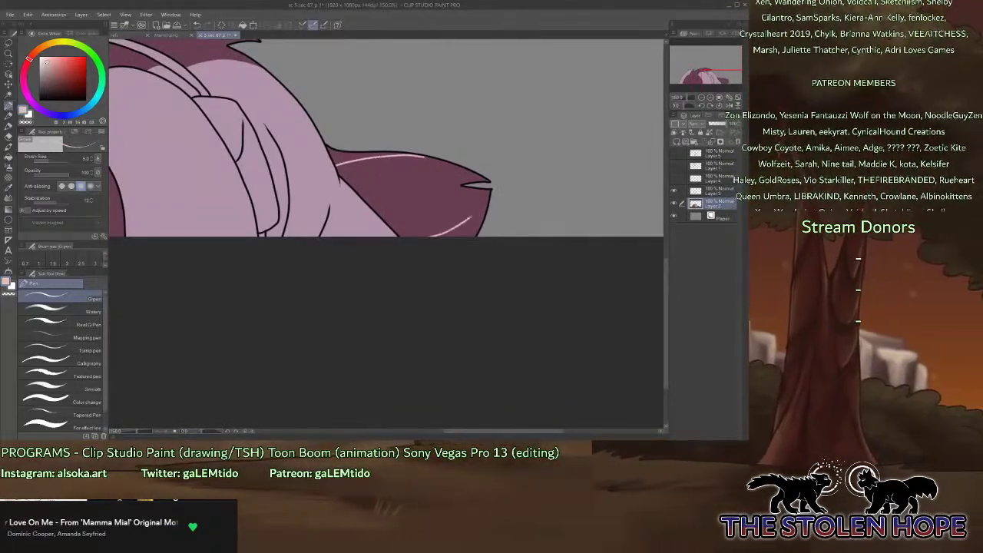
click(8, 160)
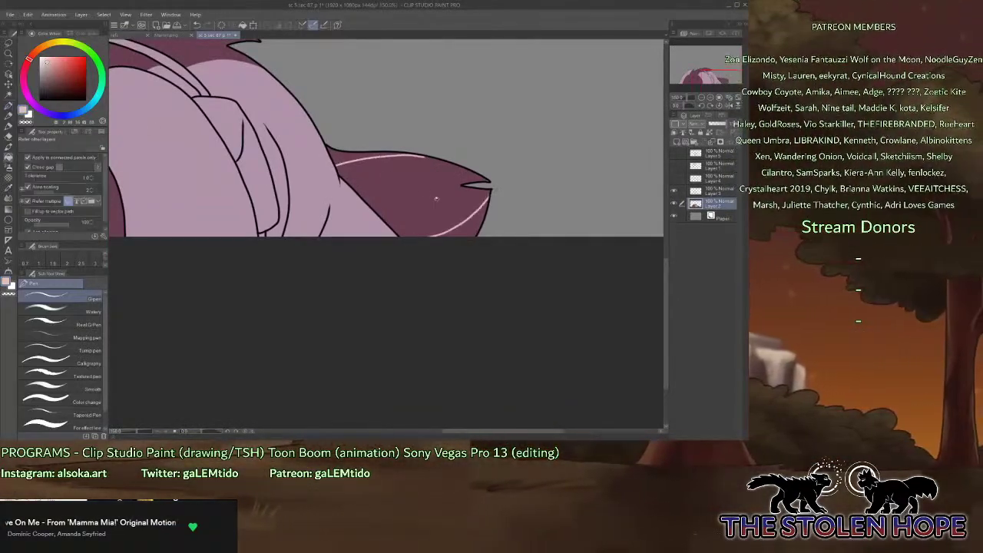
click(438, 192)
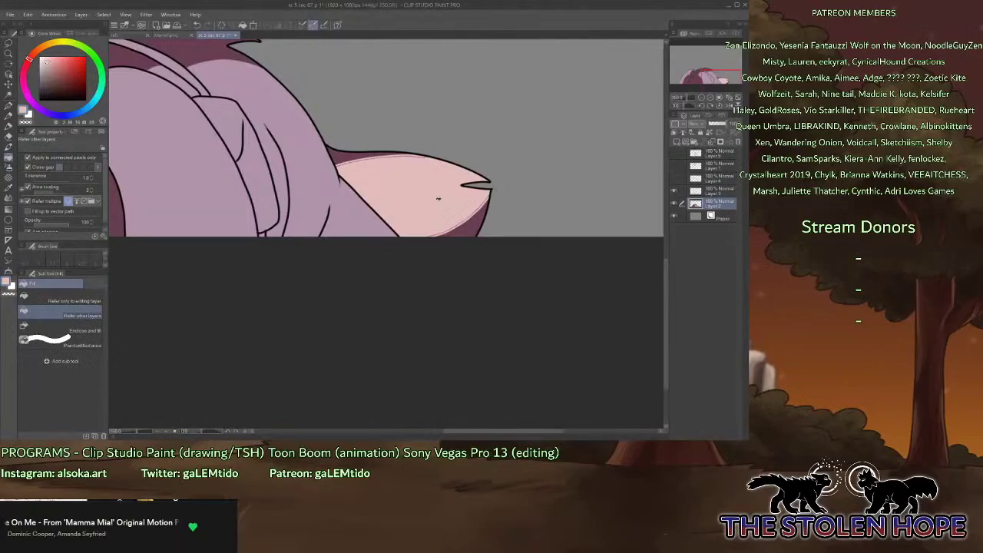
Sample the cream of the reference tail, outline an oval inside the foreground figure's pink tail marking with the pen, and fill it.
click(127, 35)
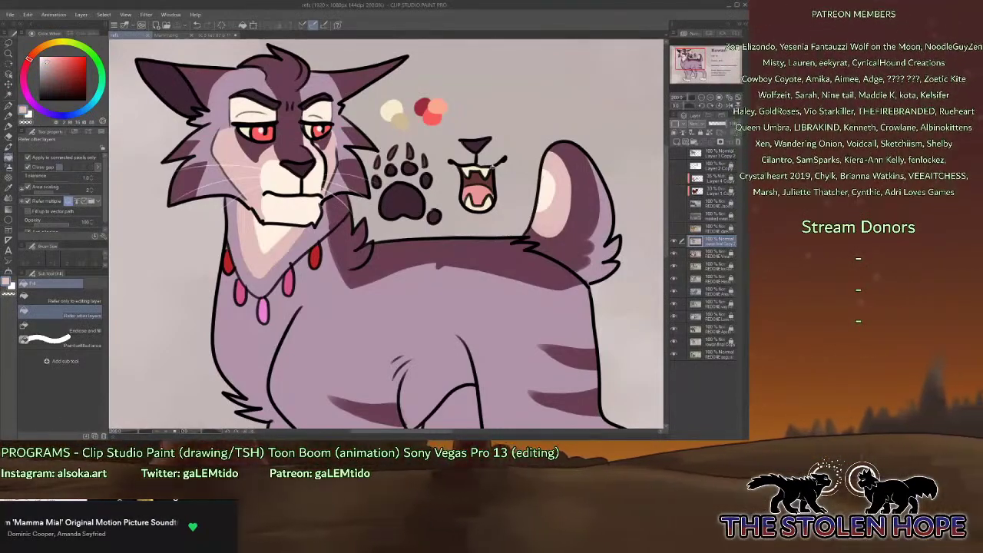
alt+click(551, 199)
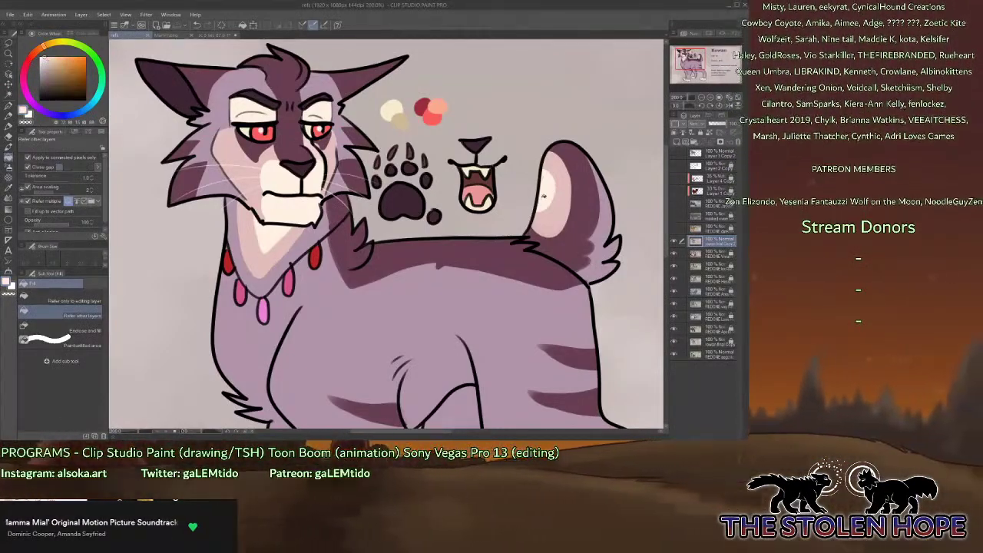
click(218, 34)
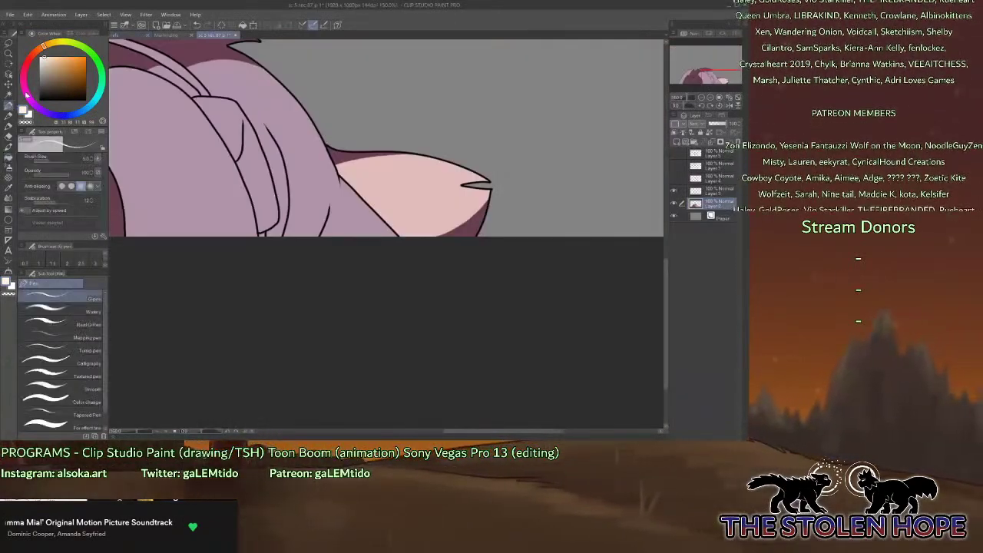
click(9, 107)
mouse_move(430, 174)
mouse_down()
mouse_move(390, 174)
mouse_move(388, 208)
mouse_up()
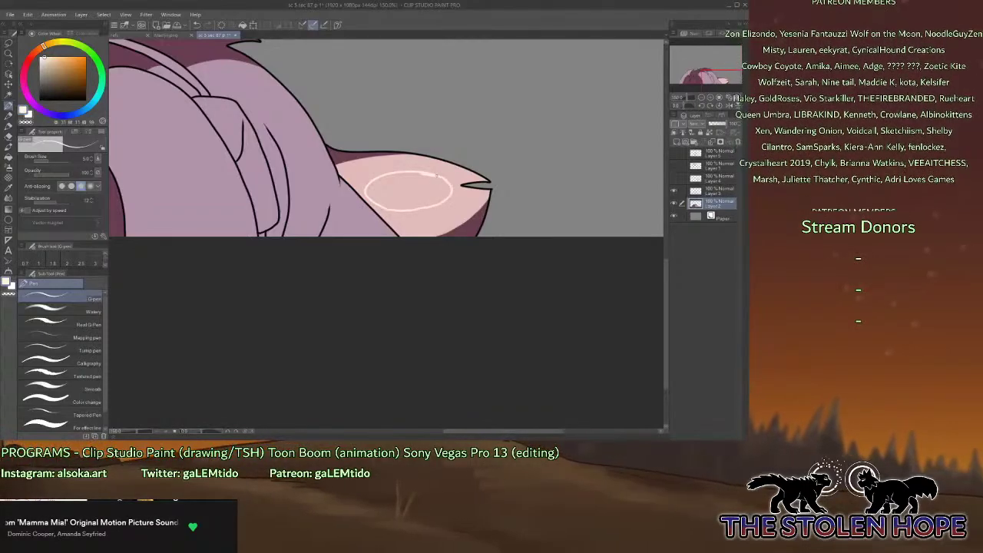
key(g)
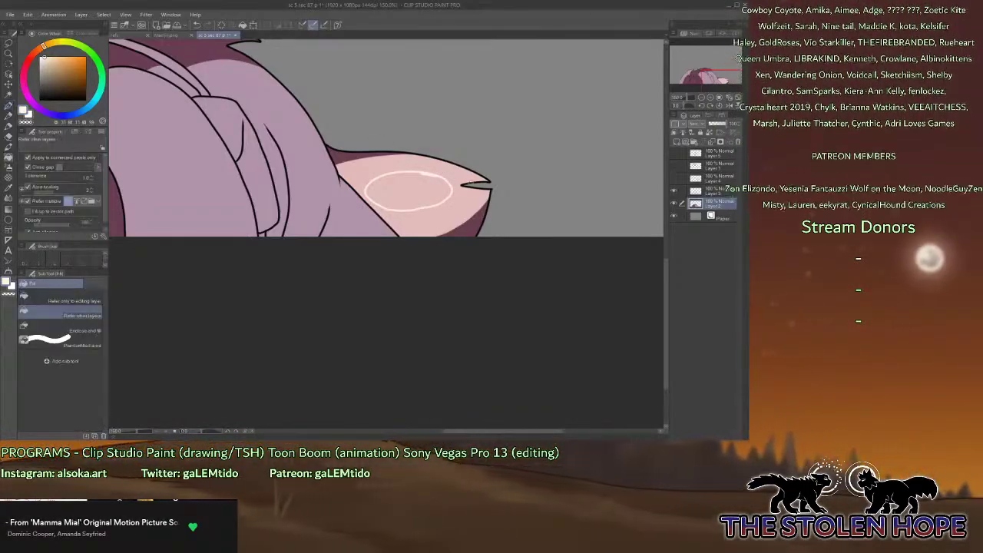
click(443, 192)
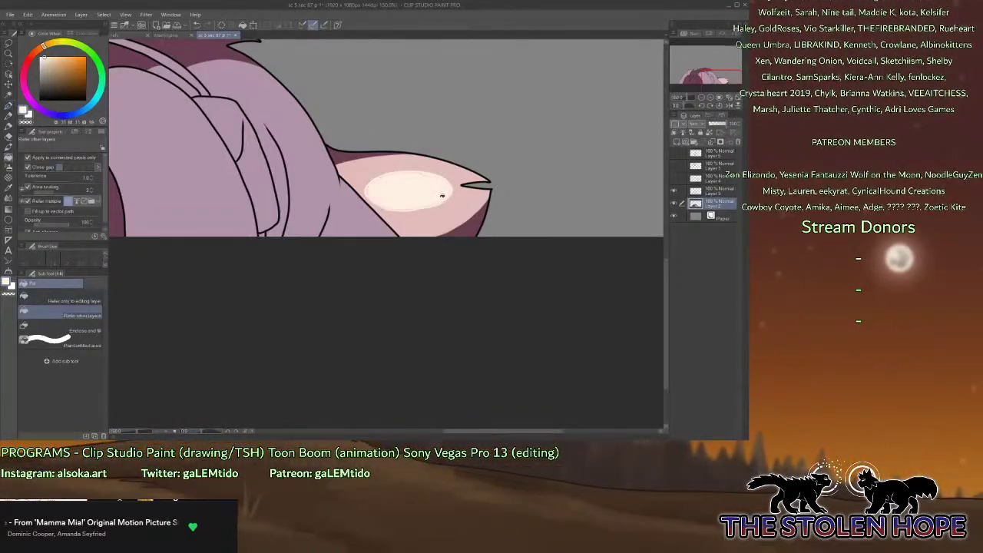
Paste the medic satchel image into the reference sheet and use its dark brown to fill the foreground figure's strap and bag.
click(706, 99)
click(709, 97)
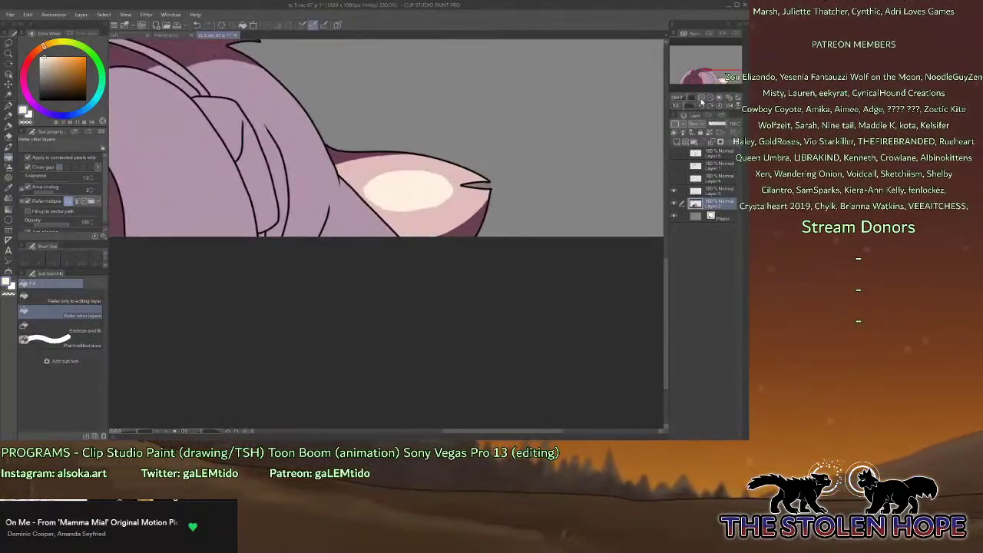
click(702, 98)
drag(715, 75, 701, 75)
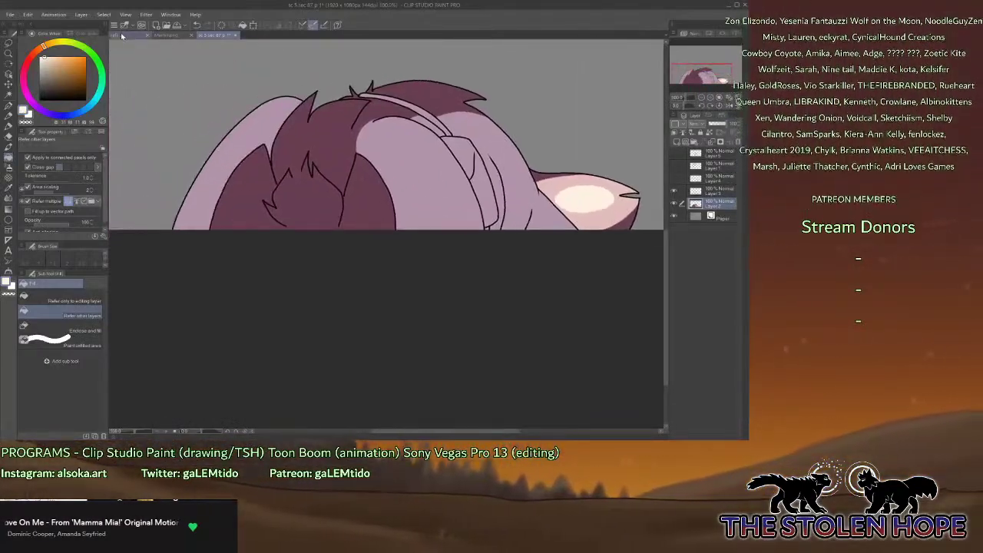
click(144, 36)
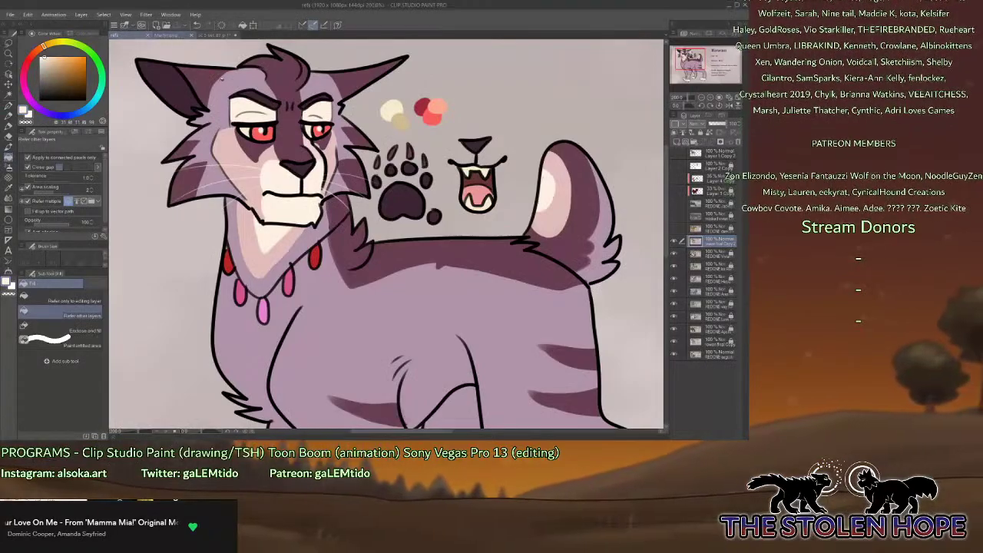
click(176, 35)
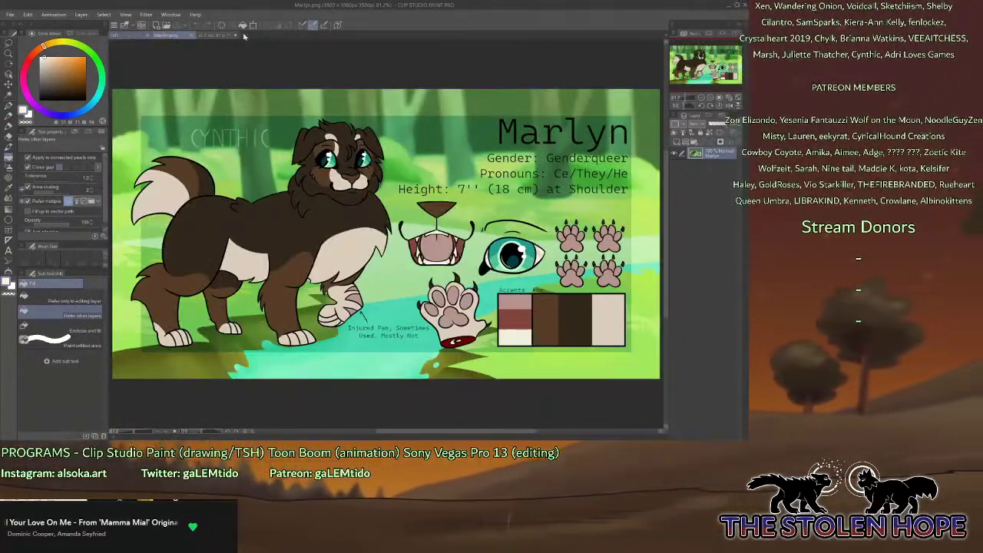
key(ctrl+shift+Tab)
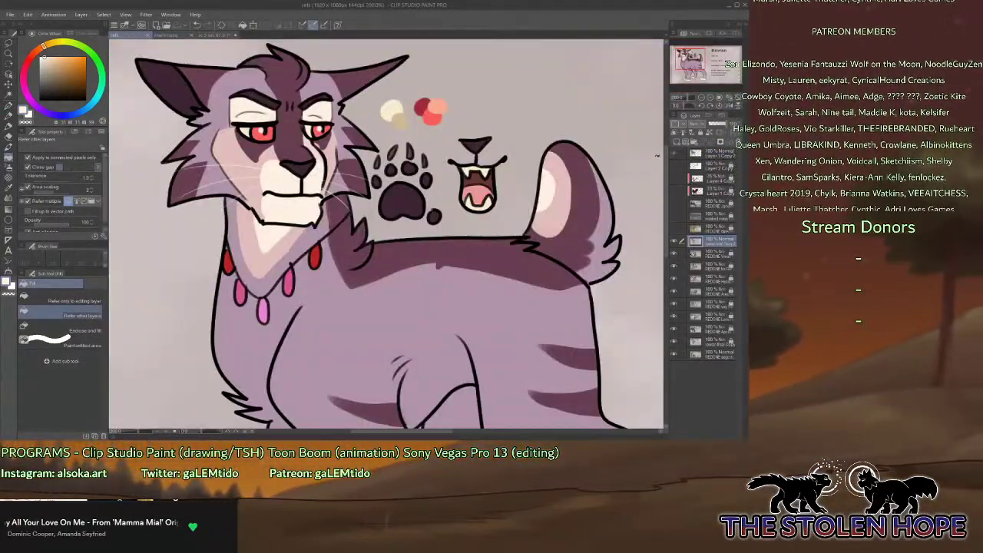
key(ctrl+v)
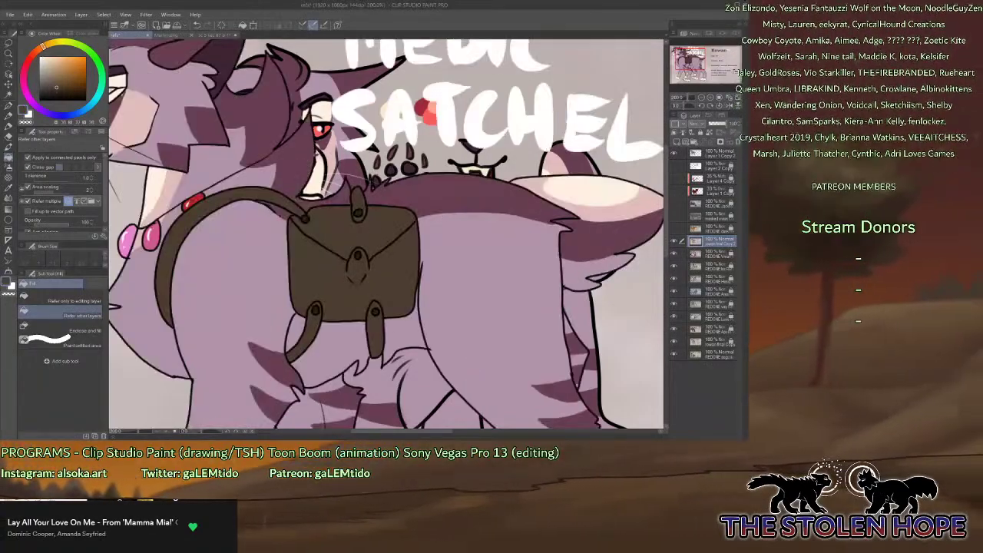
click(219, 36)
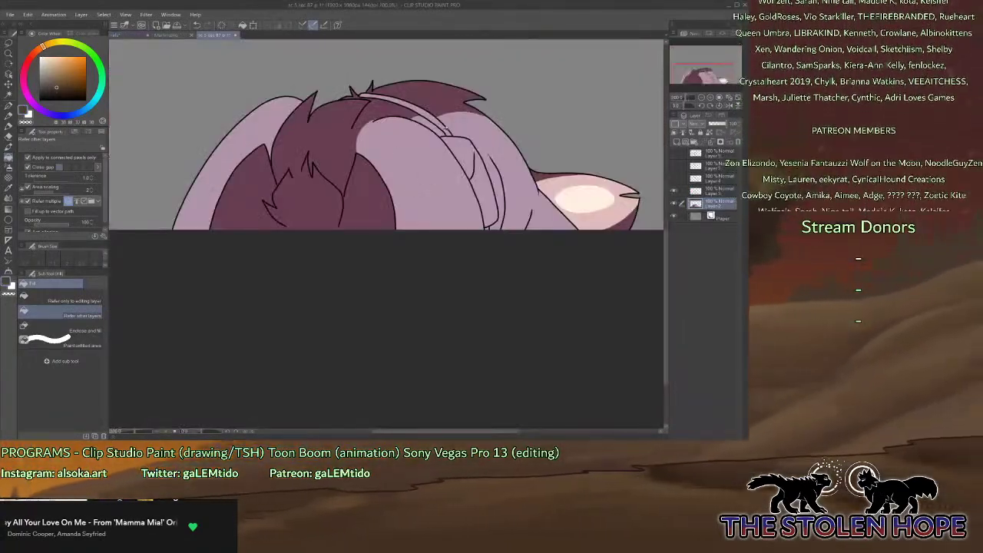
drag(444, 125, 486, 157)
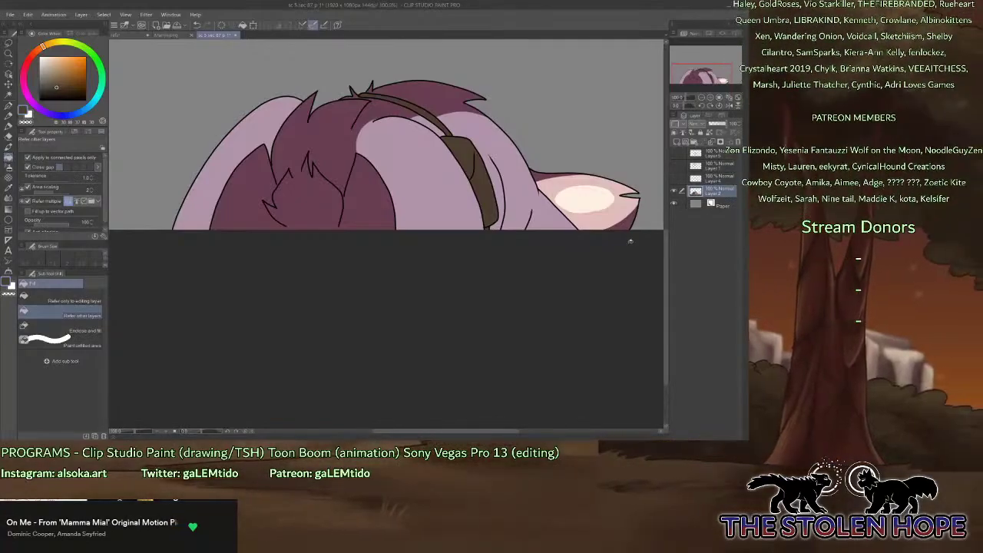
Sample the lilac body colour, then replace the visible foreground figure with the body-and-tail line art and add a new layer beneath that line art.
alt+click(563, 217)
click(674, 192)
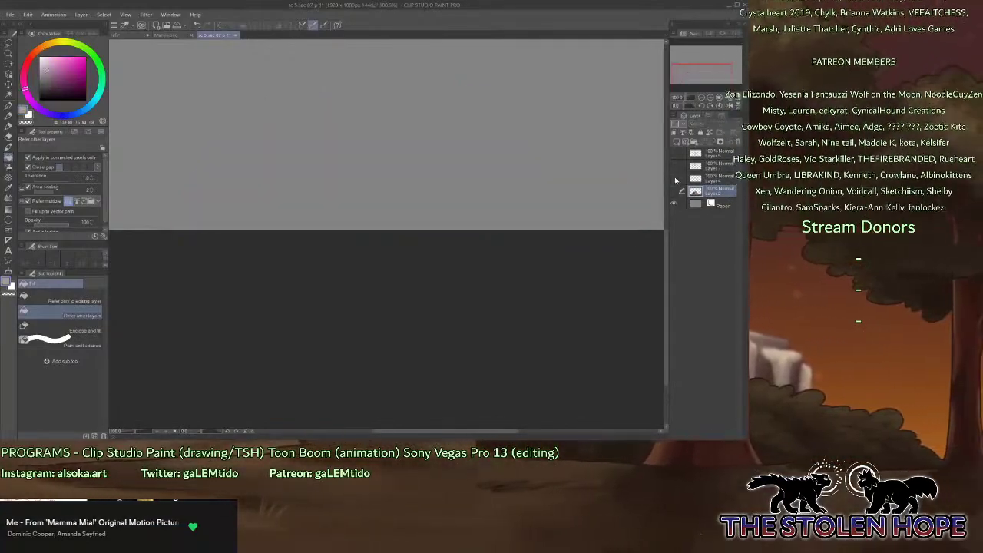
click(675, 179)
drag(691, 83, 698, 73)
click(701, 97)
click(676, 142)
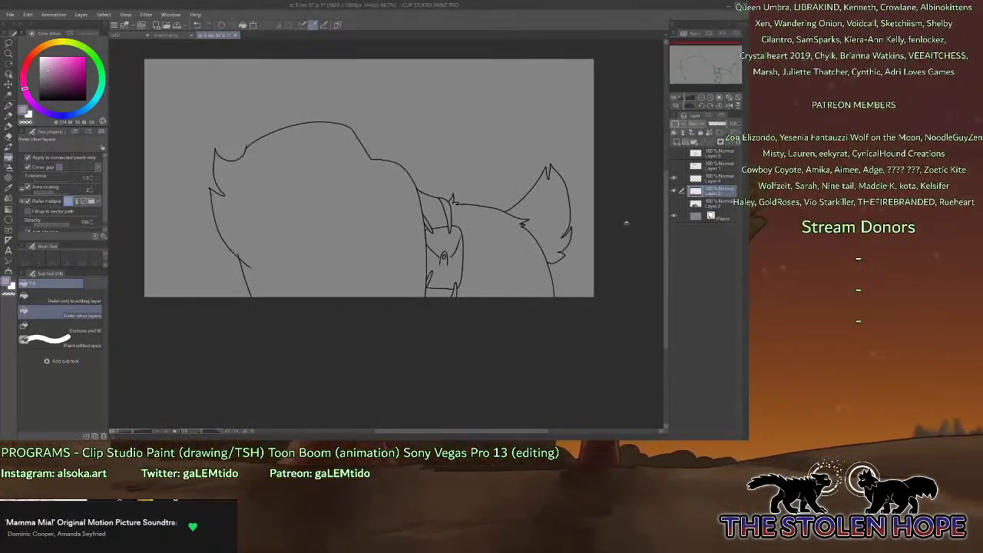
click(676, 205)
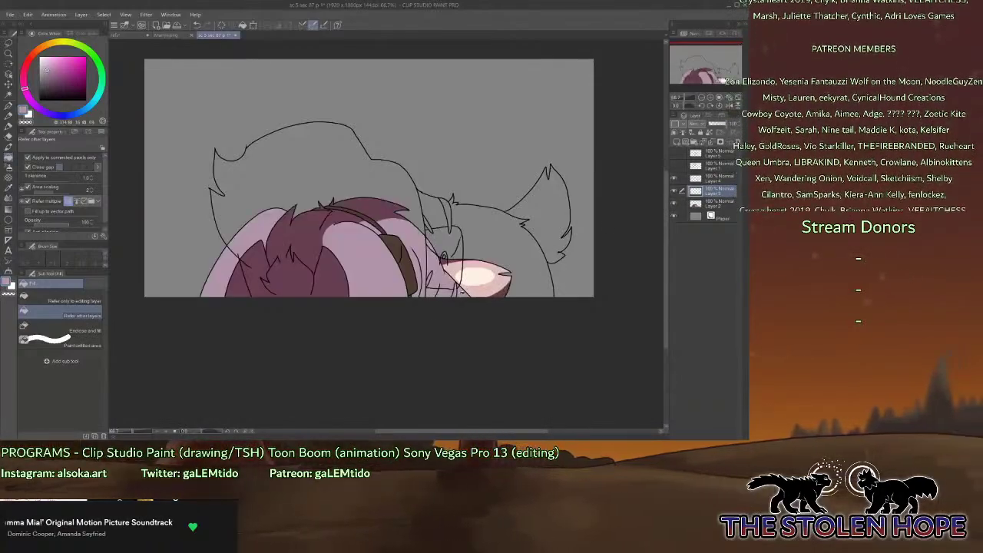
click(673, 206)
Fill the tail, hindquarters, the area beside the strap and the main body with lilac, leaving the satchel unfilled.
click(547, 217)
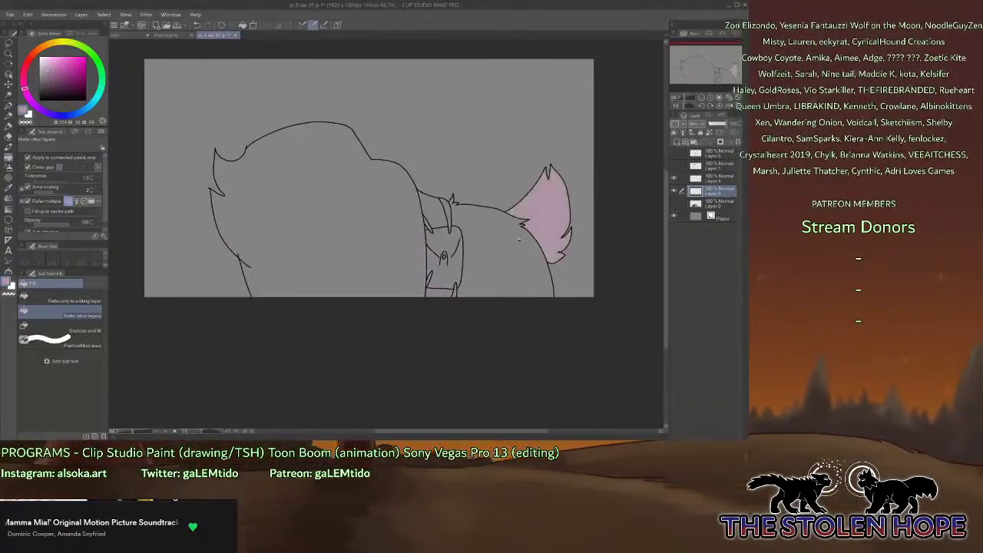
click(500, 246)
click(434, 209)
click(403, 236)
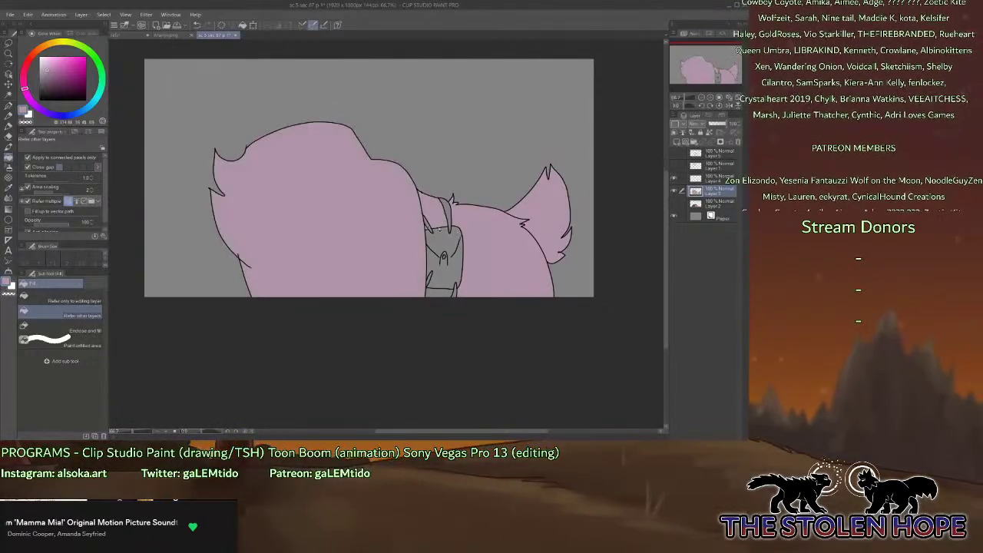
Sample the pale pink from the reference character's chest and briefly show the head line art to check where the chest marking belongs.
click(121, 35)
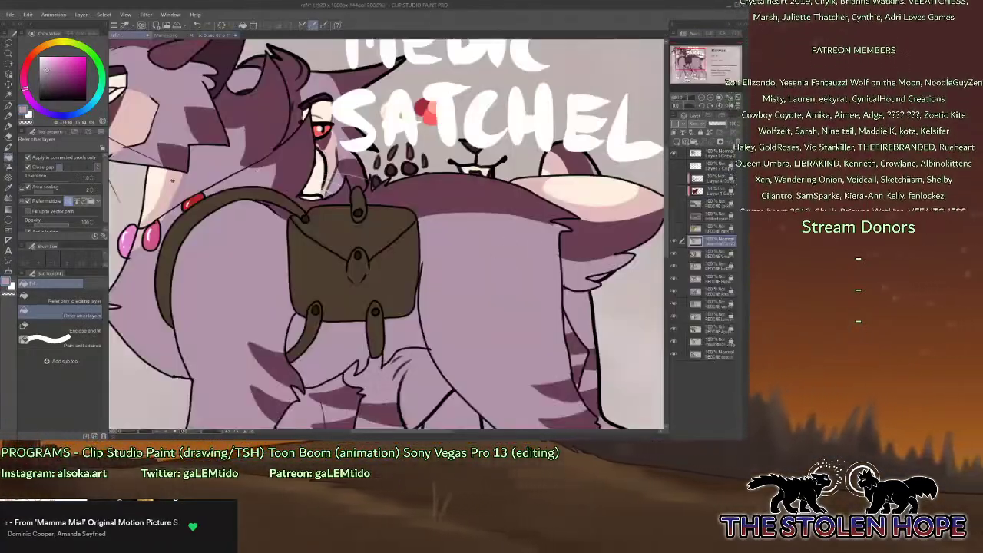
alt+click(174, 182)
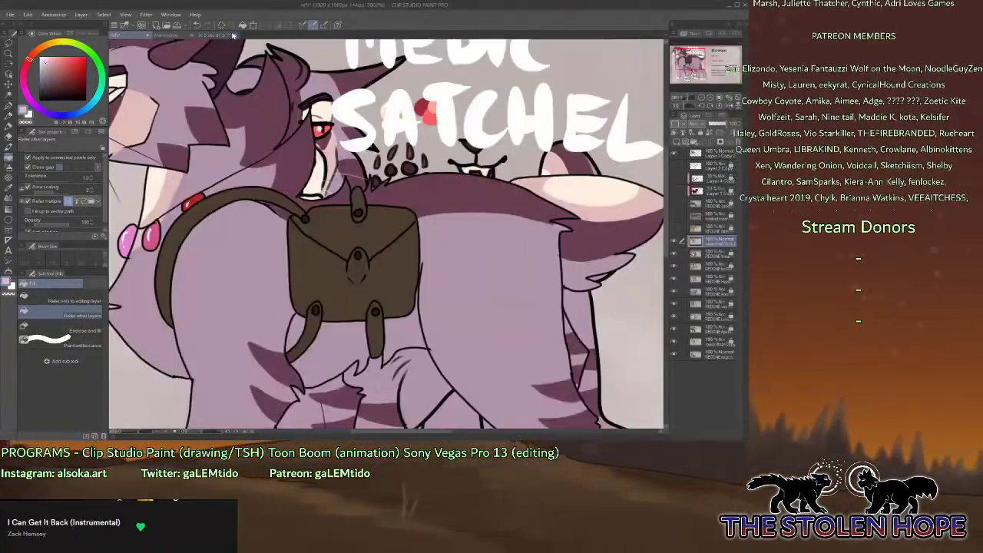
click(216, 36)
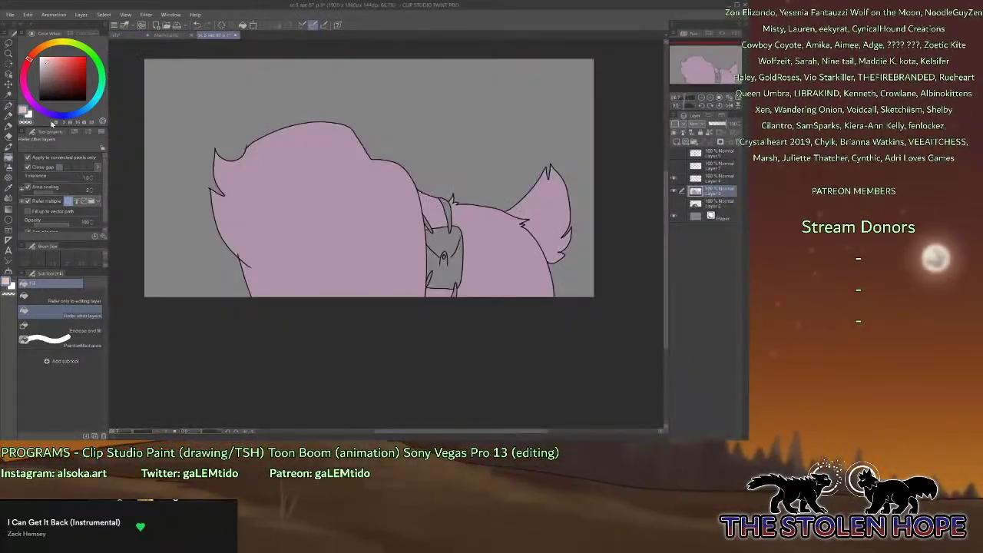
click(8, 106)
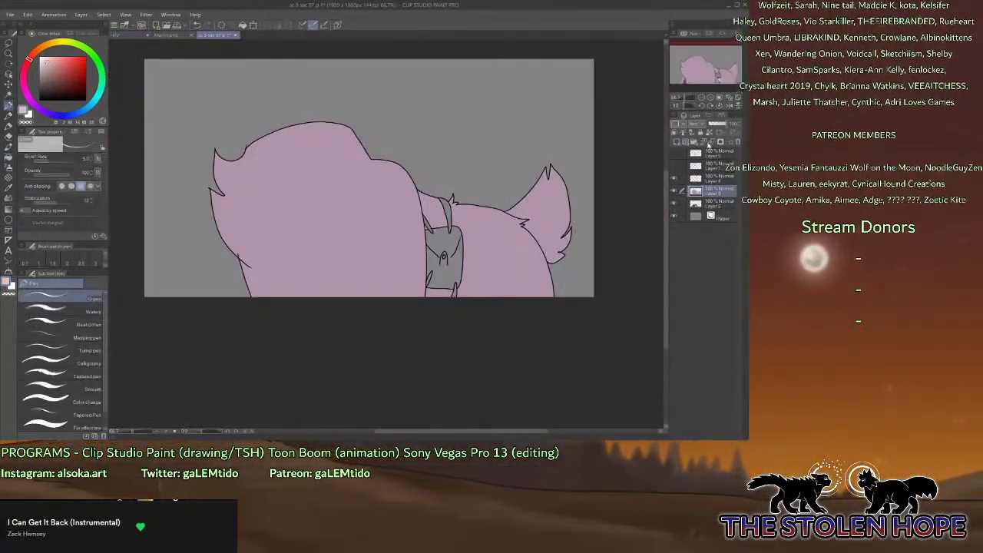
click(674, 203)
click(675, 204)
click(675, 166)
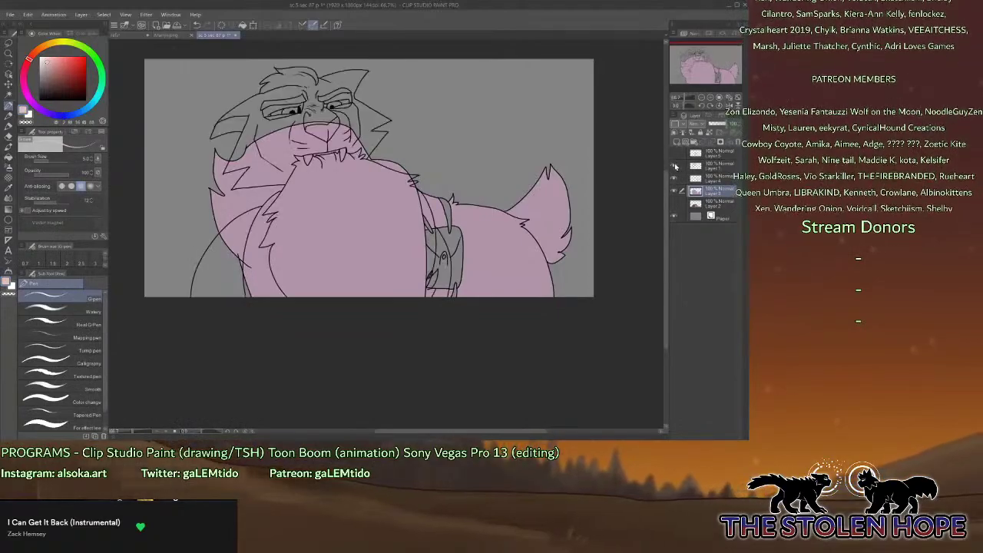
click(674, 166)
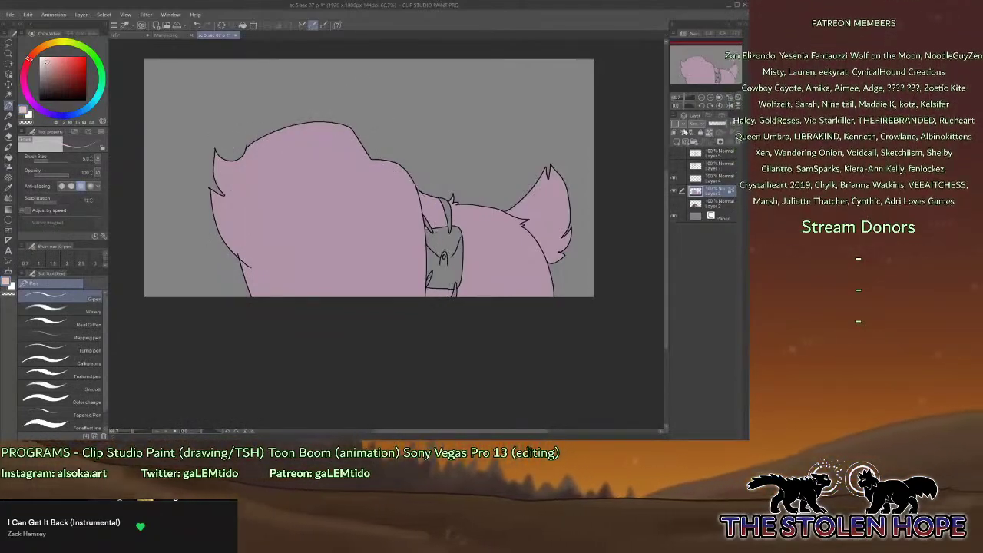
Draw a V-shaped chest marking and a curved tail marking boundary in pale pink, and fill both areas.
mouse_move(246, 153)
mouse_down()
mouse_move(282, 215)
mouse_move(321, 226)
mouse_move(370, 159)
mouse_up()
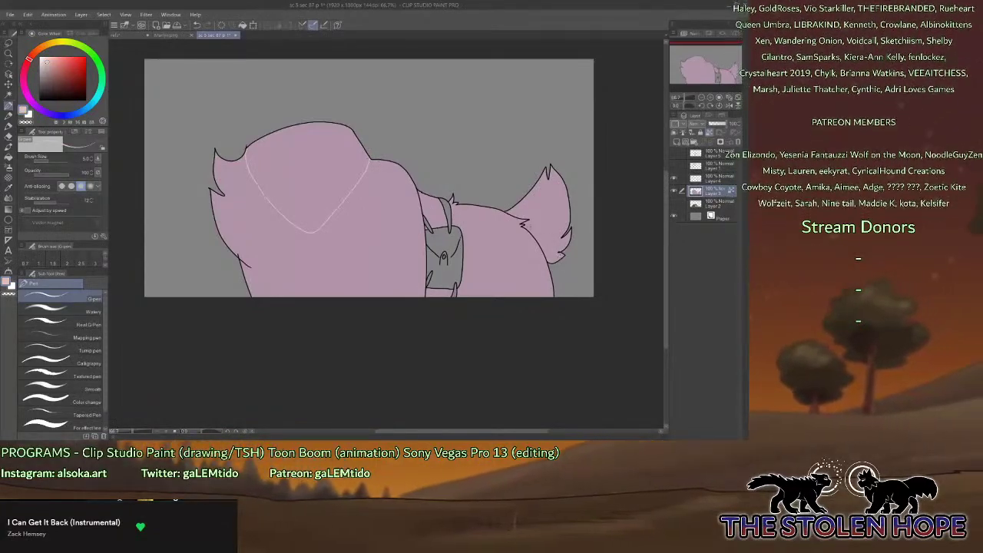
drag(537, 233, 555, 176)
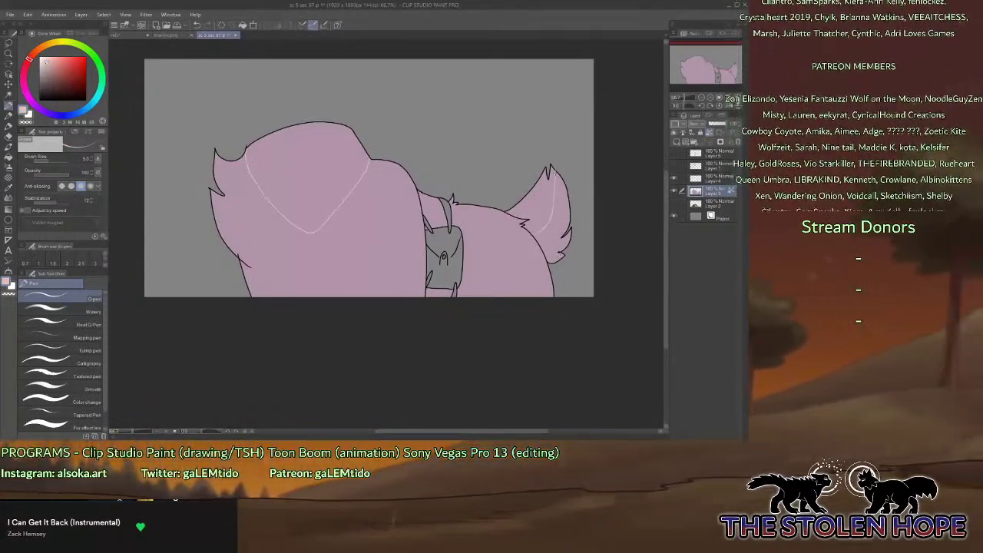
key(g)
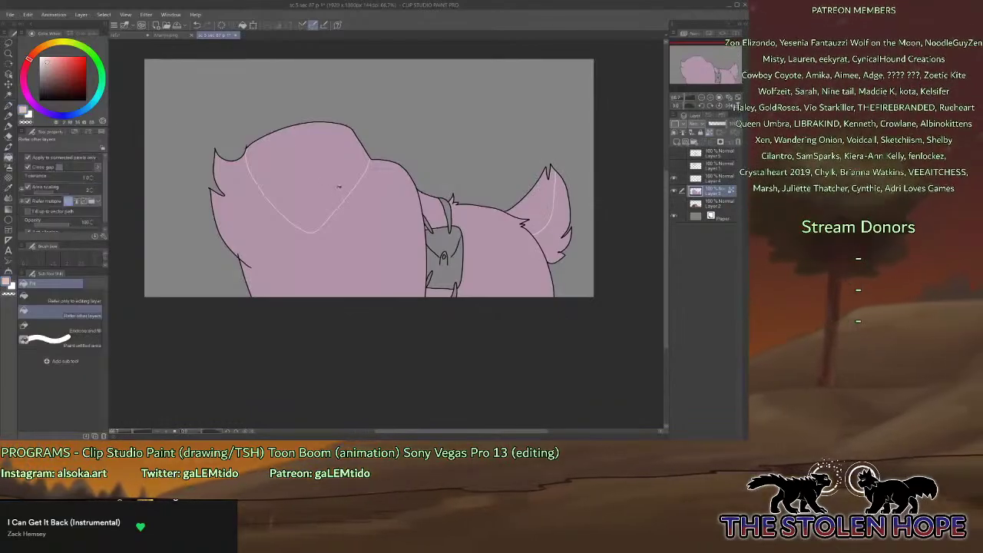
click(342, 185)
click(546, 199)
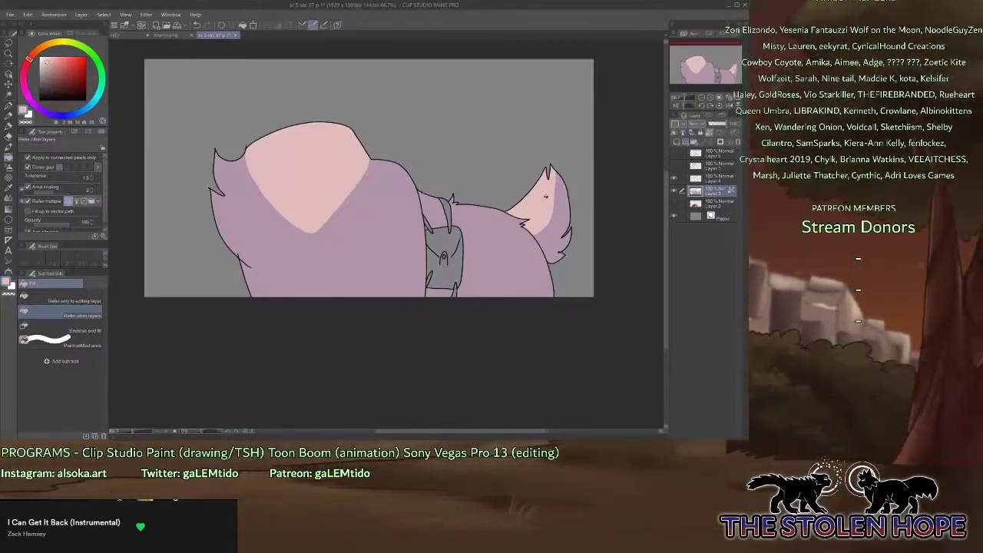
Sample the cream from the reference chest, outline smaller markings inside the pink chest and tail areas, and fill them.
click(138, 35)
alt+click(157, 183)
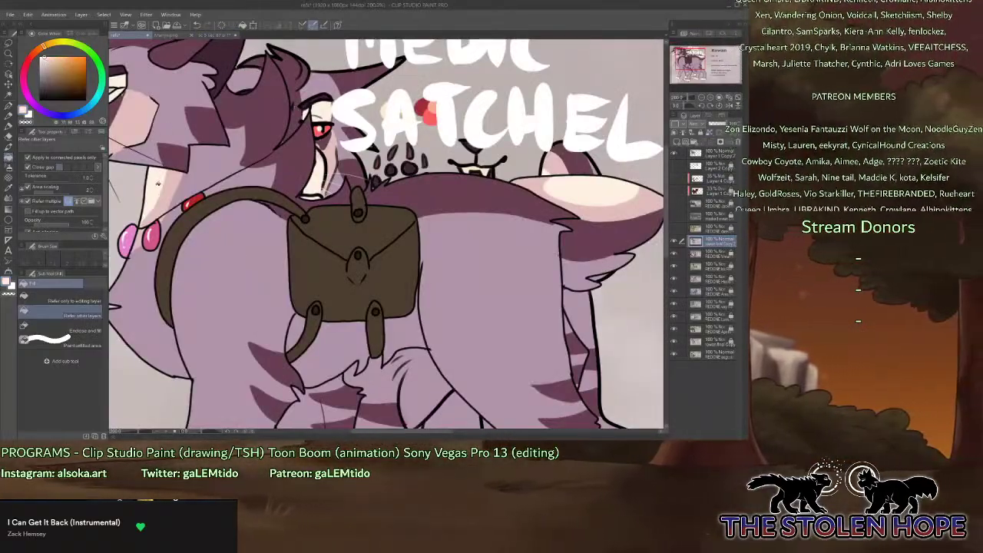
click(211, 35)
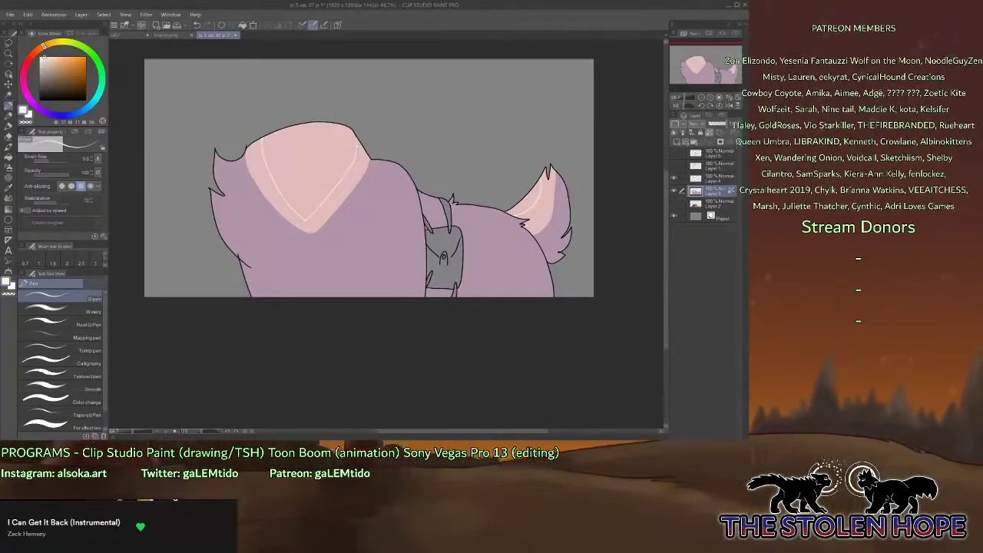
key(g)
click(307, 165)
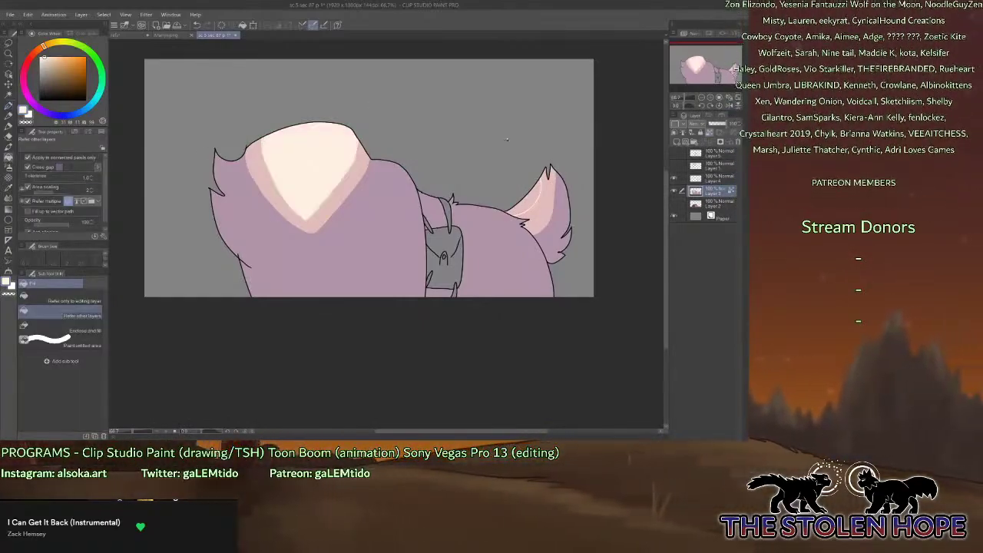
click(536, 198)
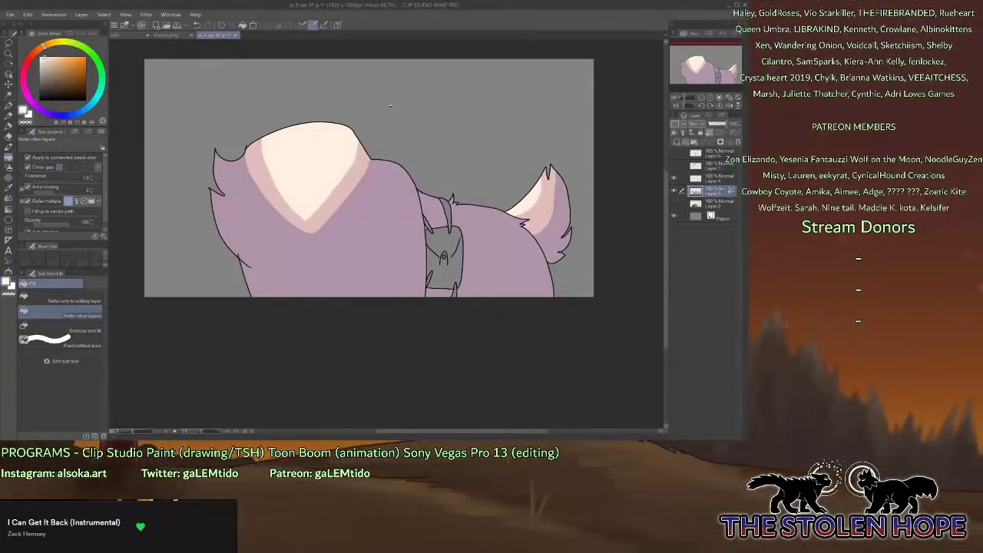
Sample the dark plum from the reference character's back and outline marking boundaries along the left fur tufts, the back and the outer tail.
click(123, 35)
right_click(471, 179)
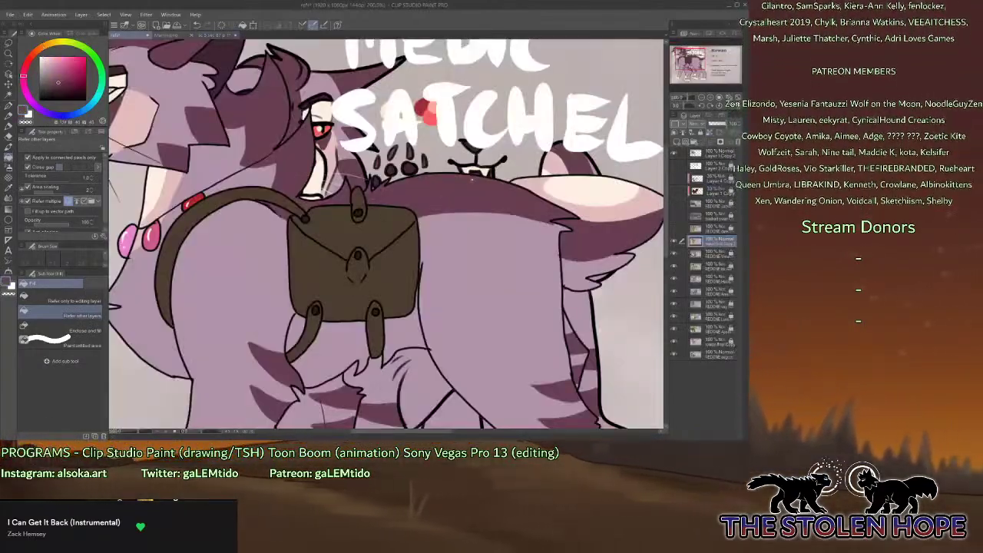
click(217, 35)
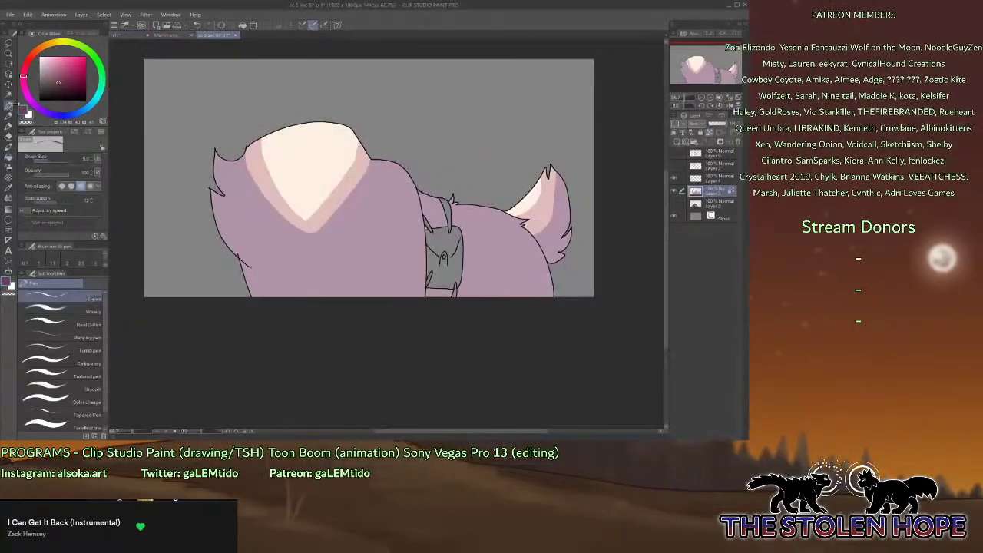
drag(542, 248, 569, 222)
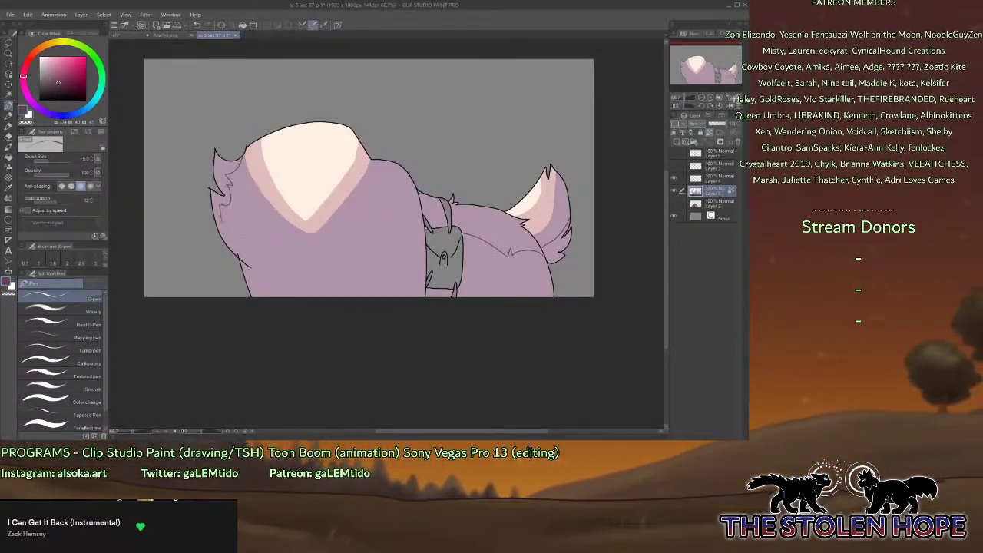
Fill the outlined left fur tufts, the back on both sides of the strap and the outer tail with dark plum.
click(8, 156)
click(229, 171)
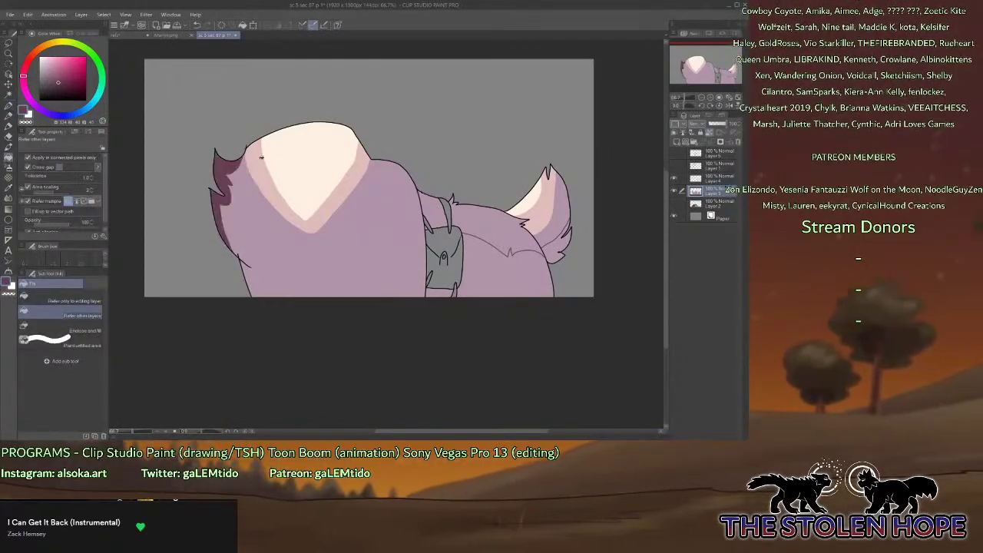
click(492, 223)
click(435, 215)
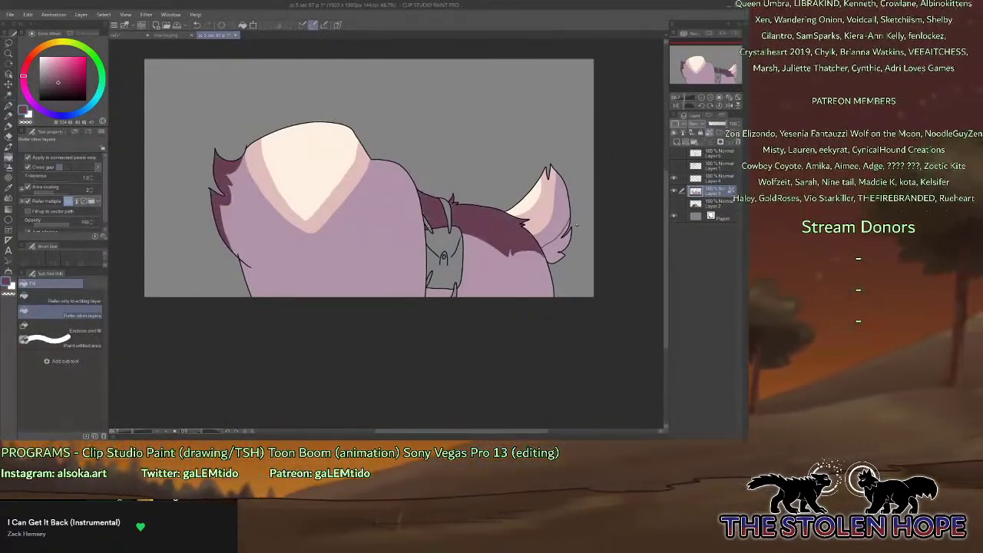
click(198, 27)
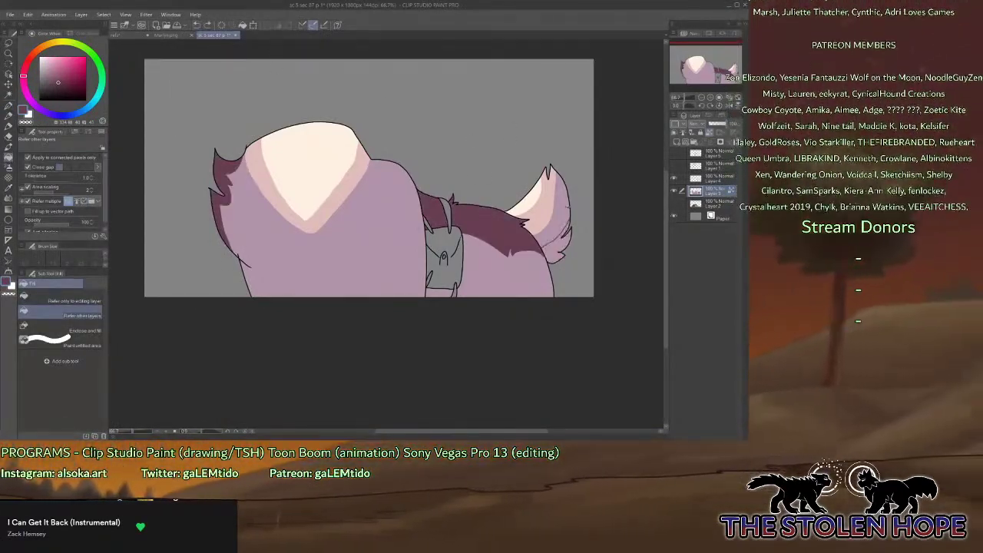
click(561, 209)
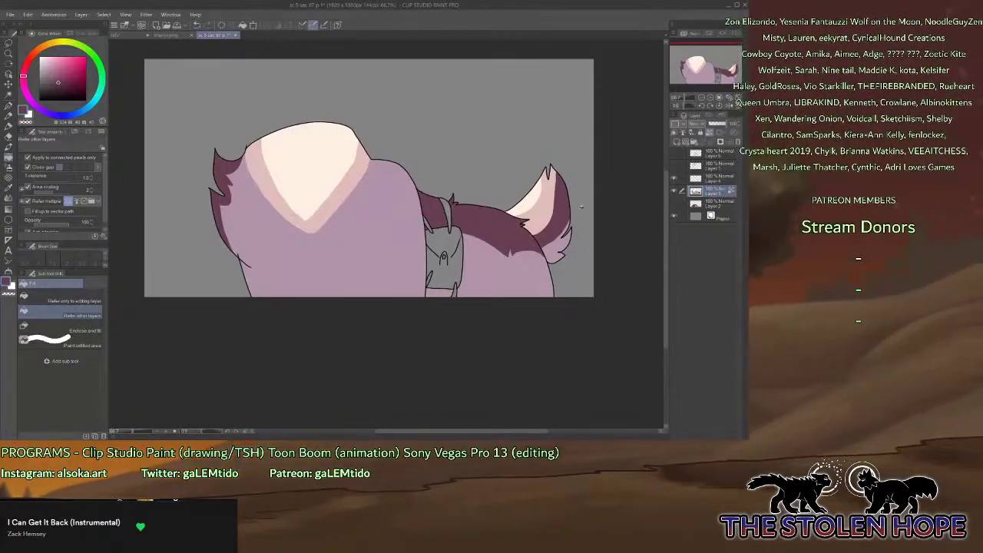
Fill the strap and satchel with the dark brown sampled from the reference satchel, and merge the body's line art with its colour layer.
click(129, 35)
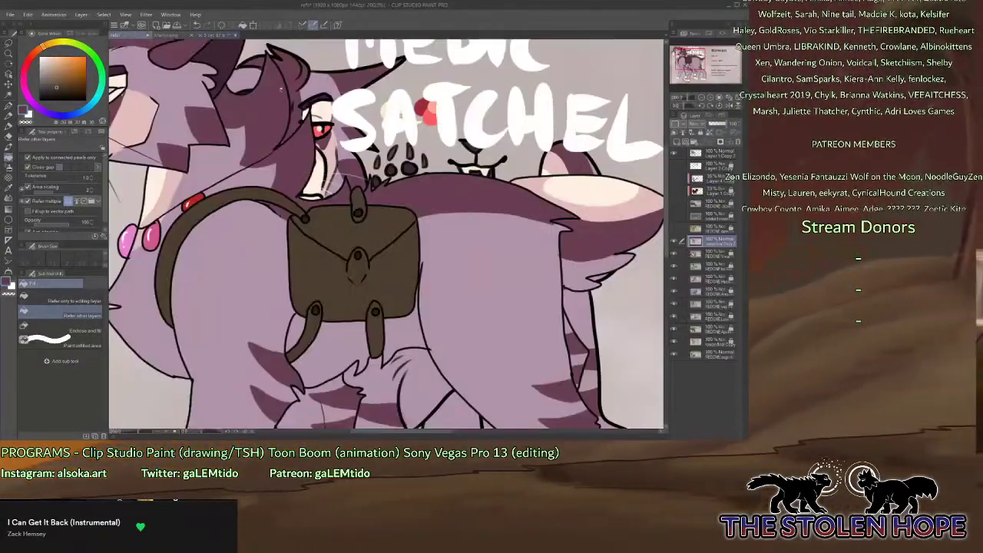
click(229, 36)
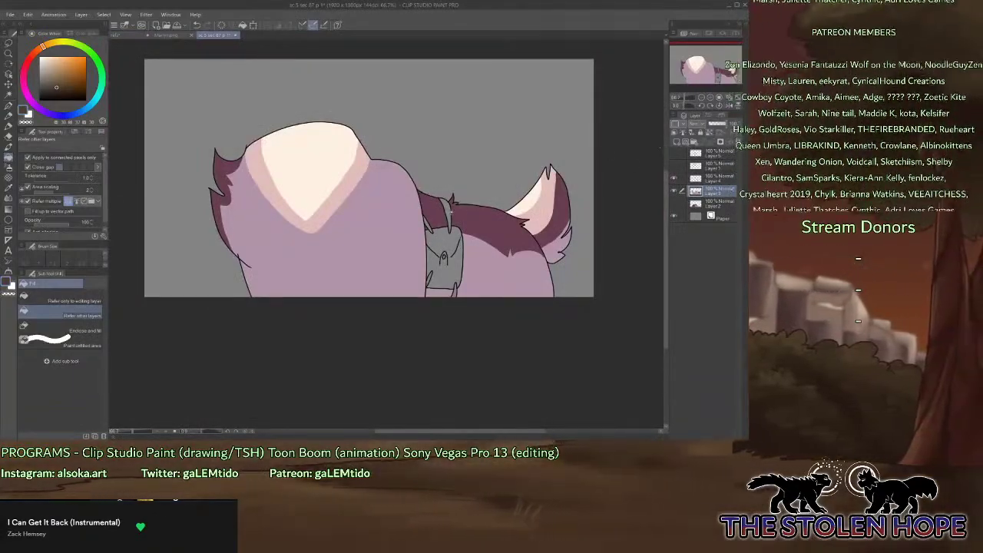
click(447, 216)
click(446, 241)
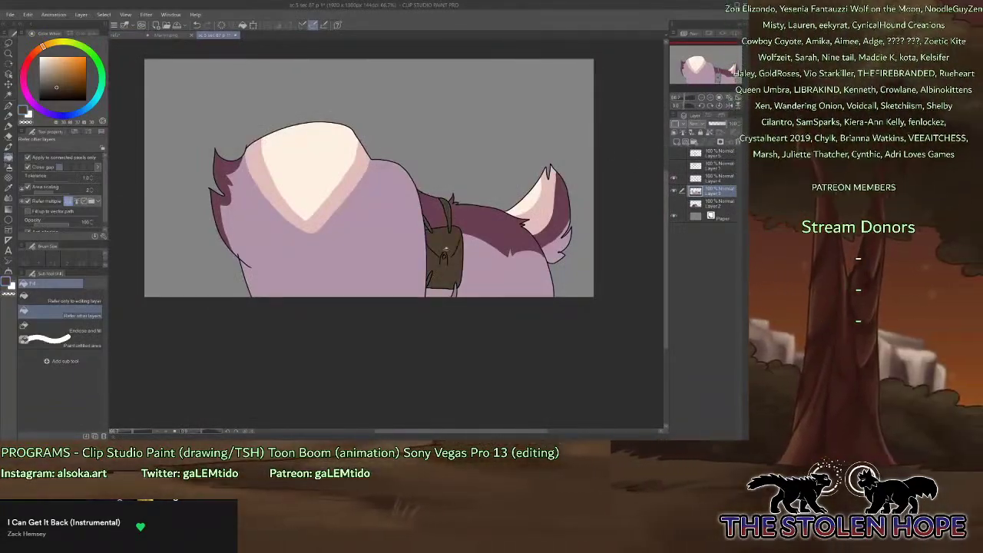
click(706, 179)
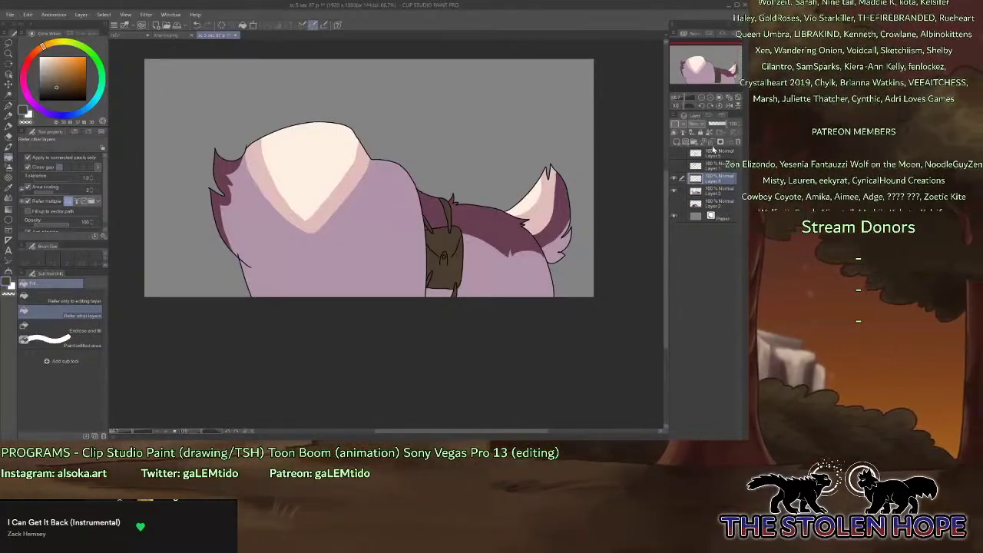
click(710, 142)
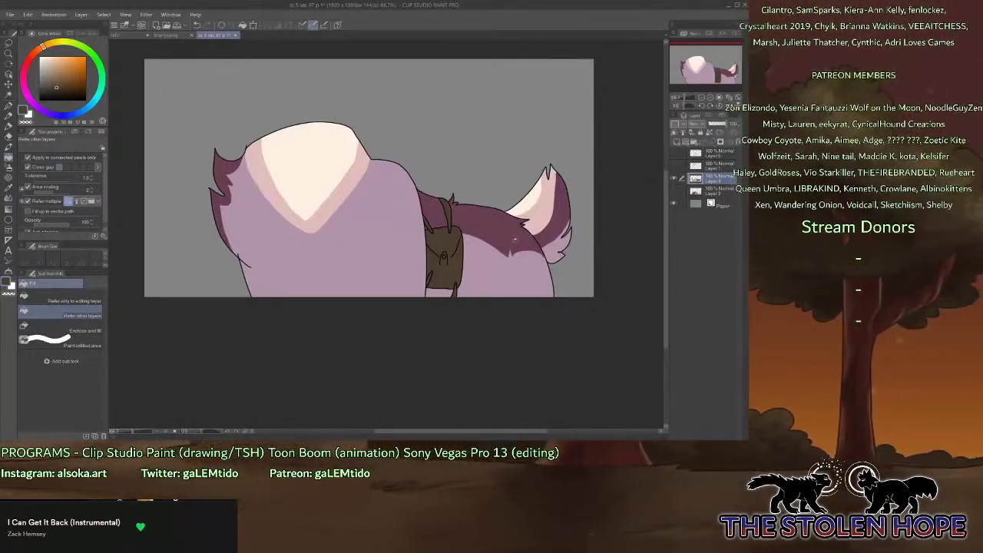
Sample the body's lilac, swap the finished body for the head line art, and fill the head with lilac on a new layer beneath it.
alt+click(530, 262)
click(674, 166)
click(674, 179)
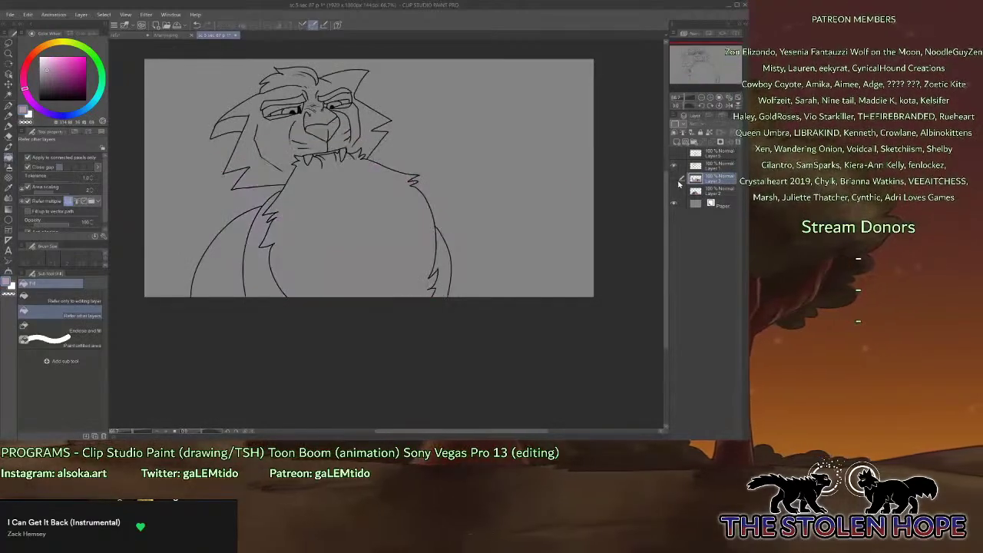
click(675, 142)
click(711, 97)
click(711, 98)
drag(700, 69, 685, 52)
click(548, 217)
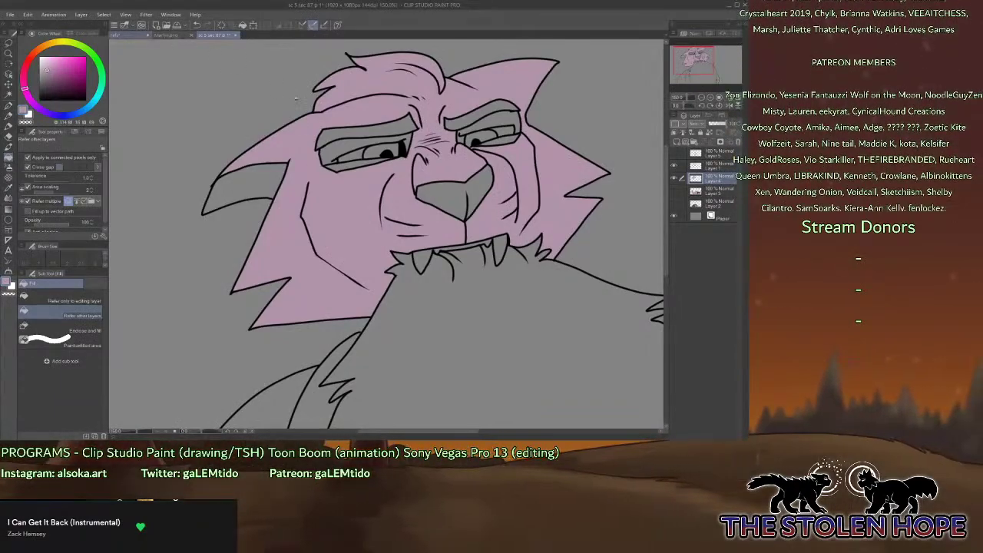
Sample the dark plum from the reference character and outline the head markings on the cheek fur, ears, forehead and under the eyes.
click(132, 35)
drag(222, 117, 315, 149)
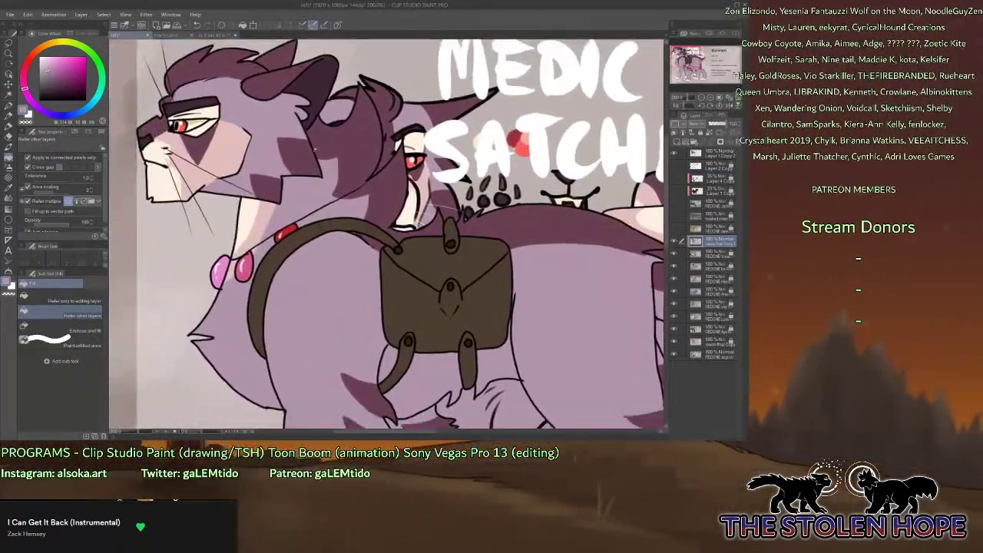
click(219, 35)
click(15, 104)
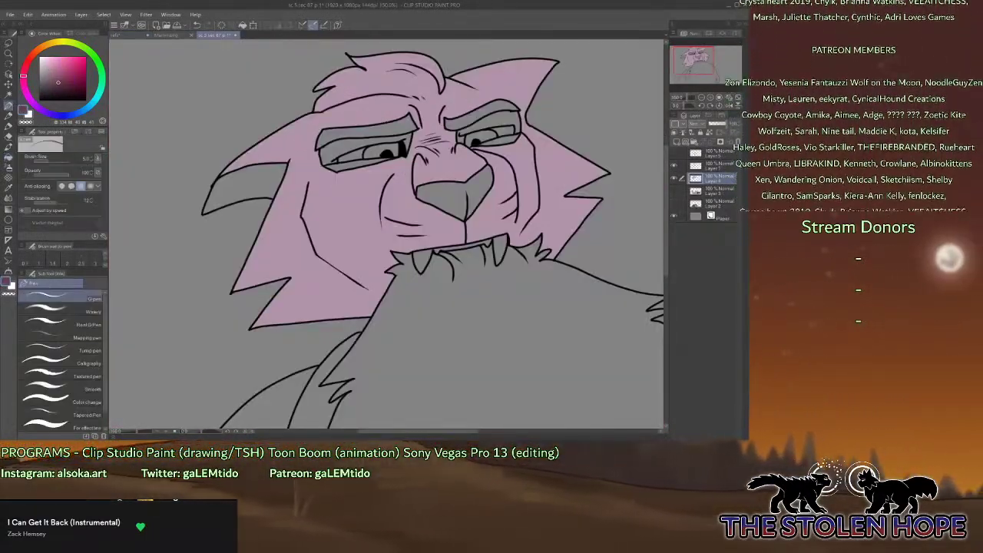
mouse_move(321, 165)
mouse_down()
mouse_move(344, 195)
mouse_move(388, 161)
mouse_up()
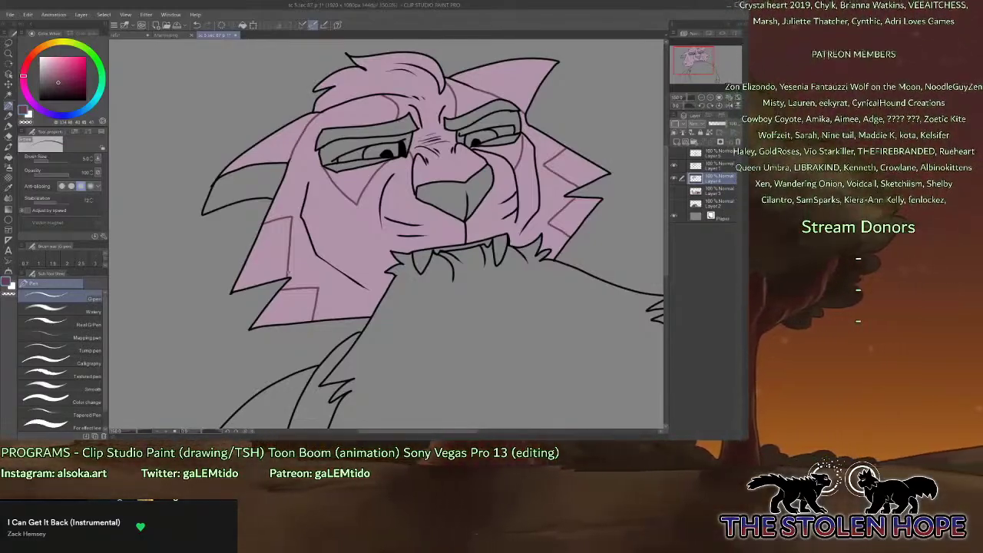
Fill the cheek-fur stripes, under-eye patches, hair, nose bridge and ears with dark plum.
click(9, 157)
click(265, 254)
click(286, 307)
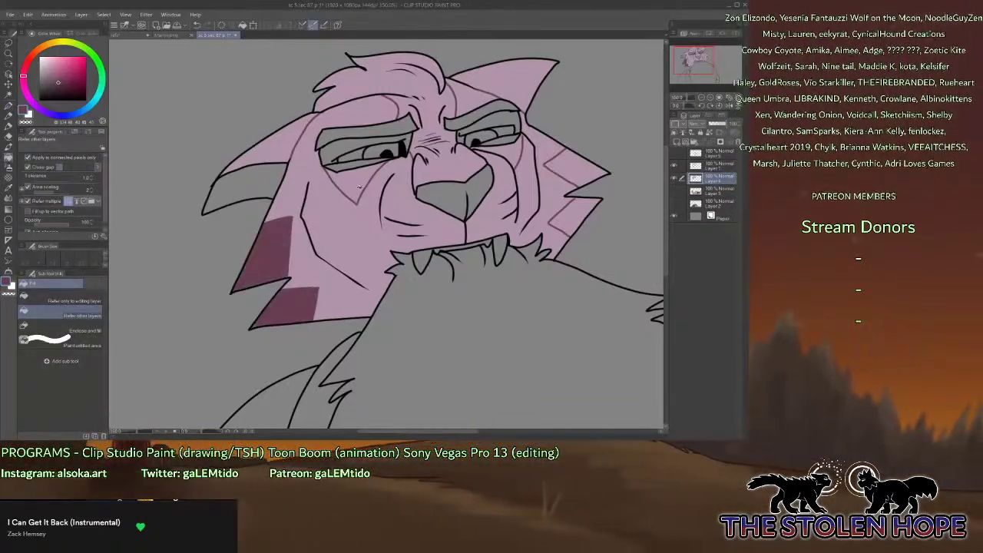
click(360, 187)
click(392, 76)
click(269, 146)
click(519, 104)
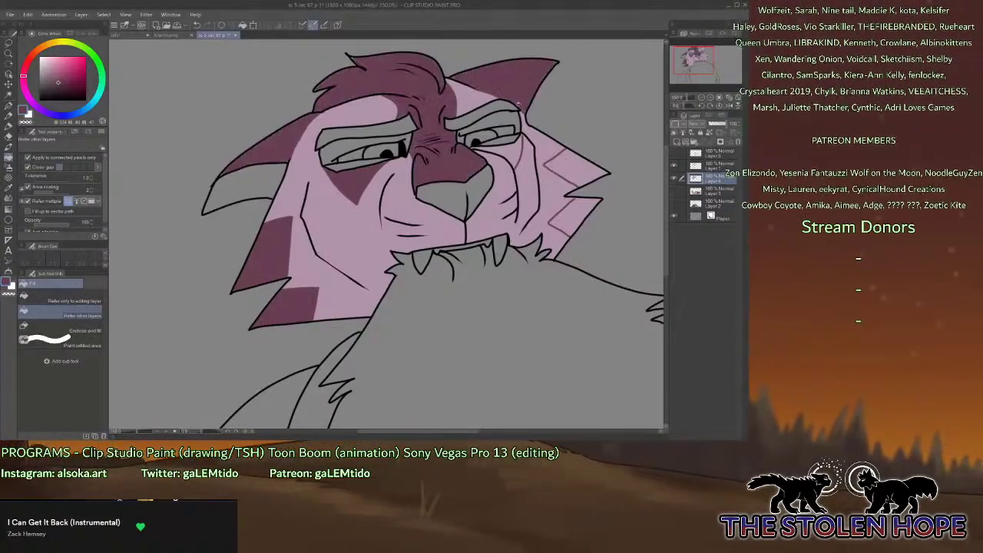
click(498, 153)
click(575, 166)
click(578, 216)
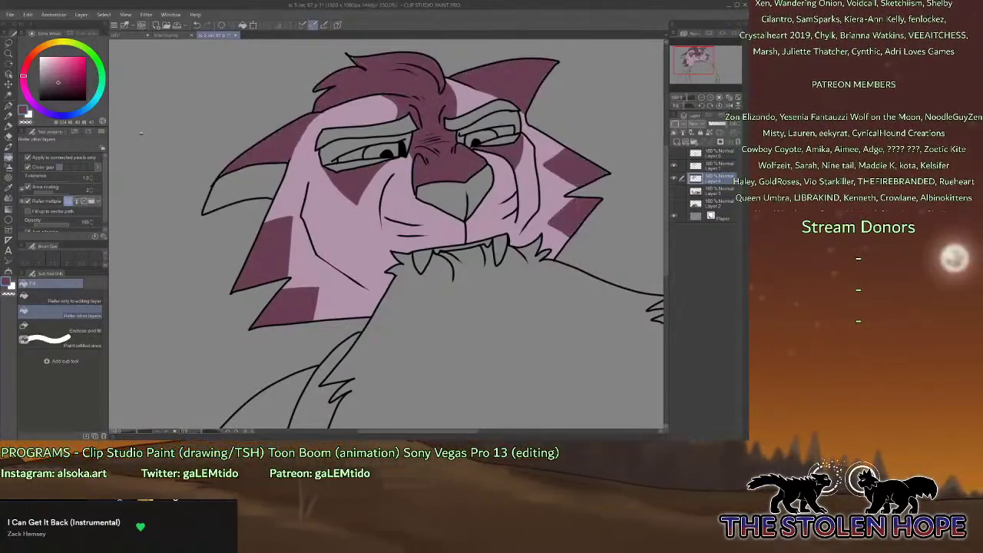
Sample the pale pink from the reference face, close the open edges of the cheek markings with it, and fill both cheeks and the muzzle.
click(9, 106)
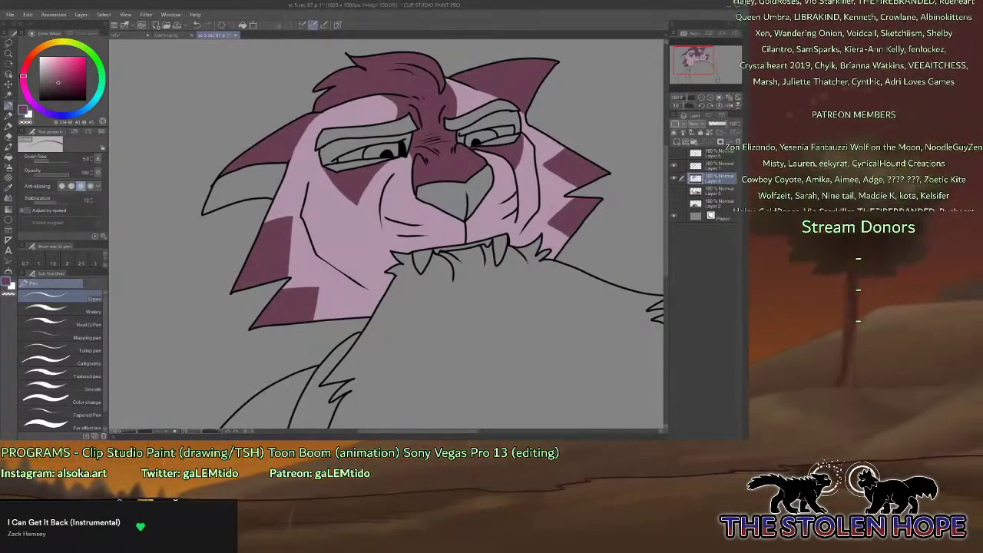
click(129, 36)
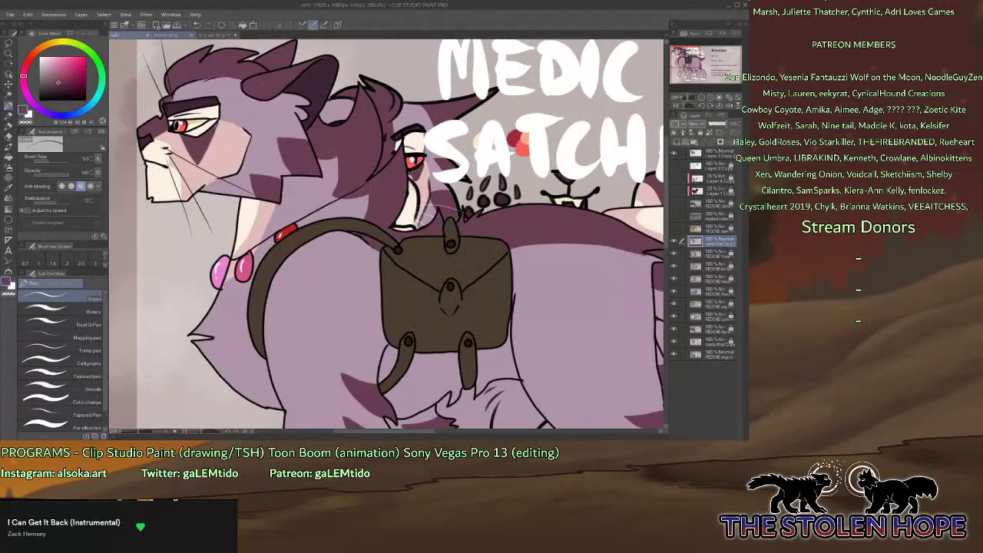
click(219, 36)
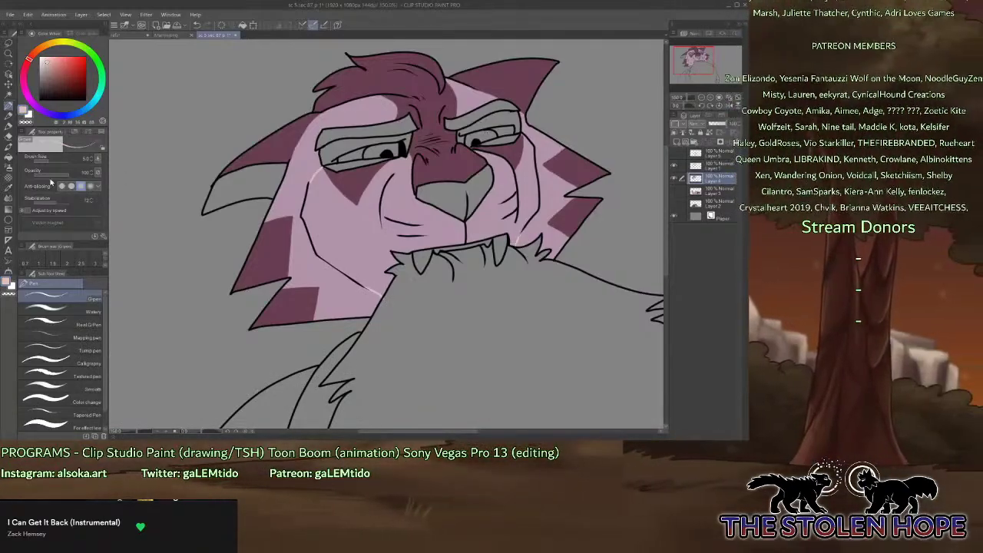
click(9, 157)
click(361, 230)
click(507, 199)
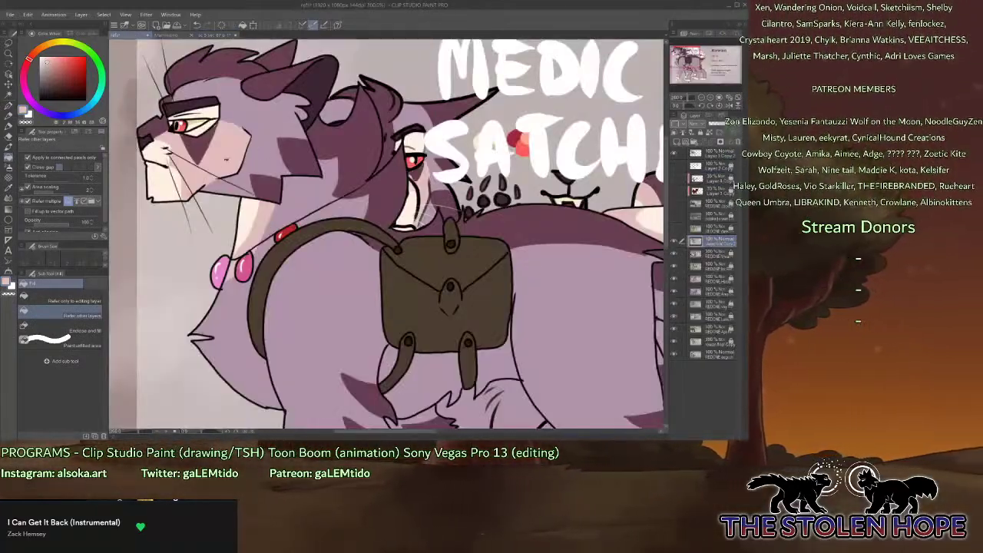
Sample the cream from the reference face and fill the areas around both eyes.
alt+click(417, 221)
click(215, 34)
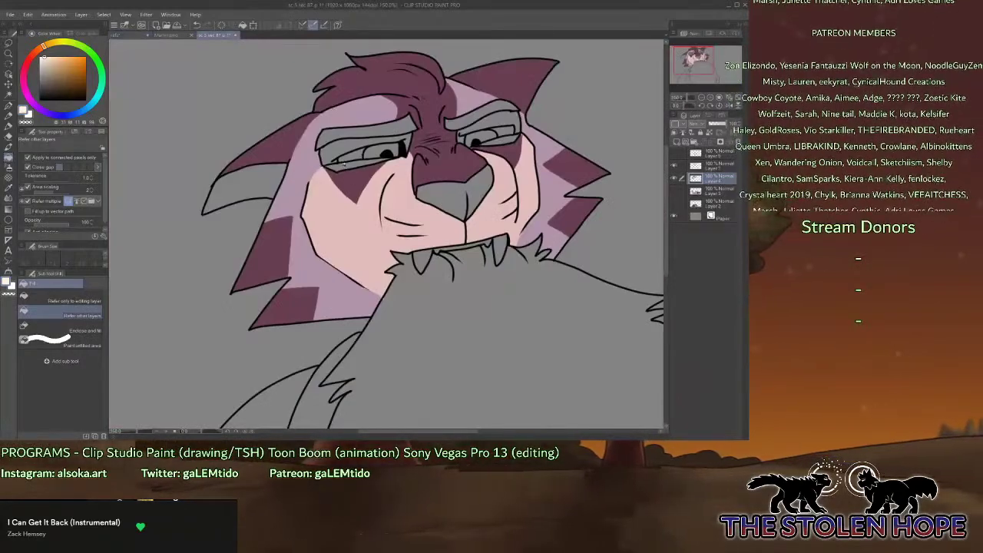
click(344, 163)
click(361, 150)
click(486, 123)
click(498, 137)
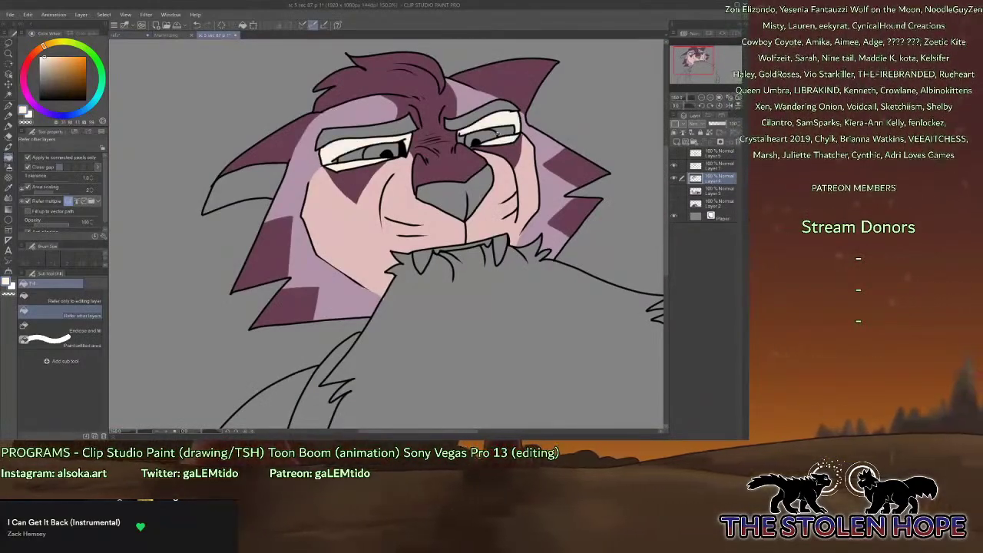
Draw cream boundaries beside the muzzle and fill both halves of the muzzle with cream.
click(10, 103)
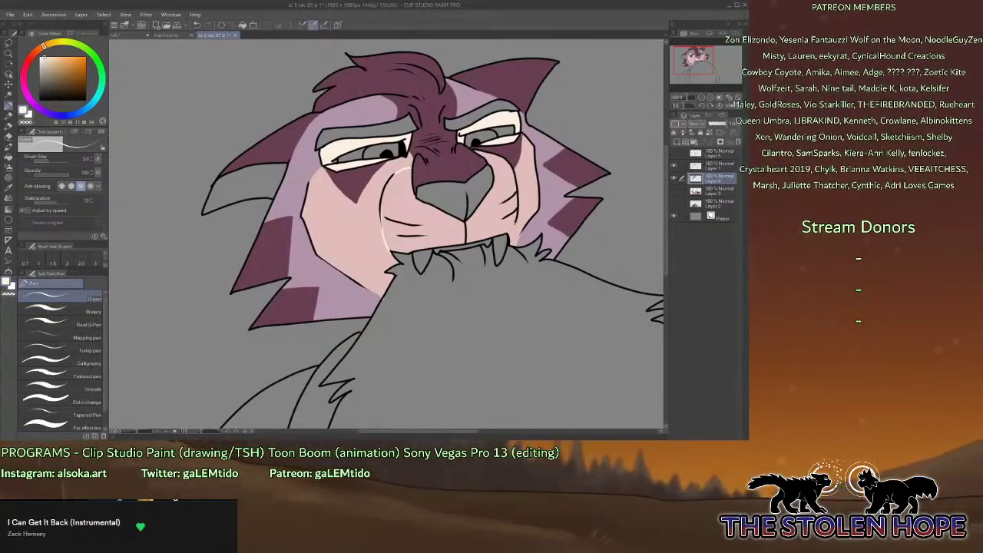
key(g)
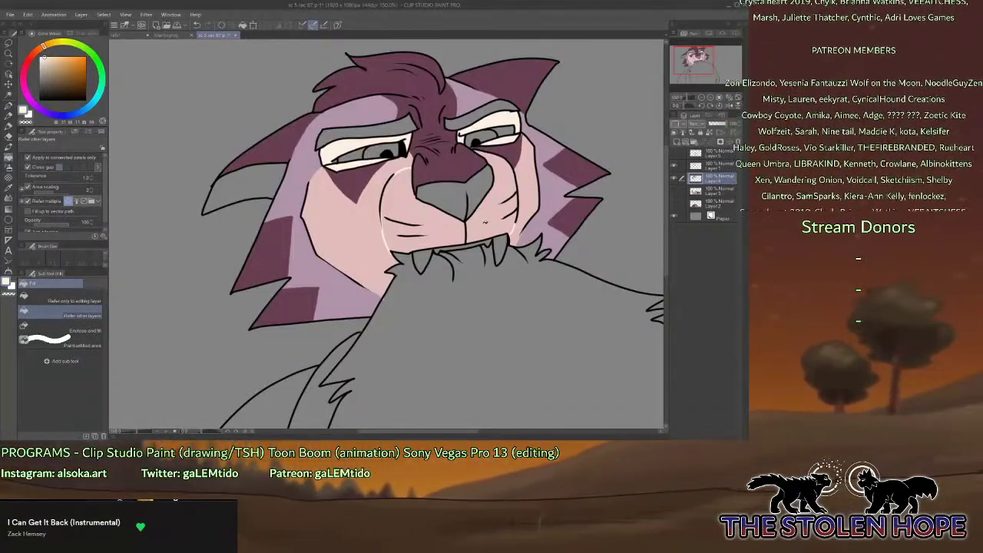
click(485, 222)
click(453, 229)
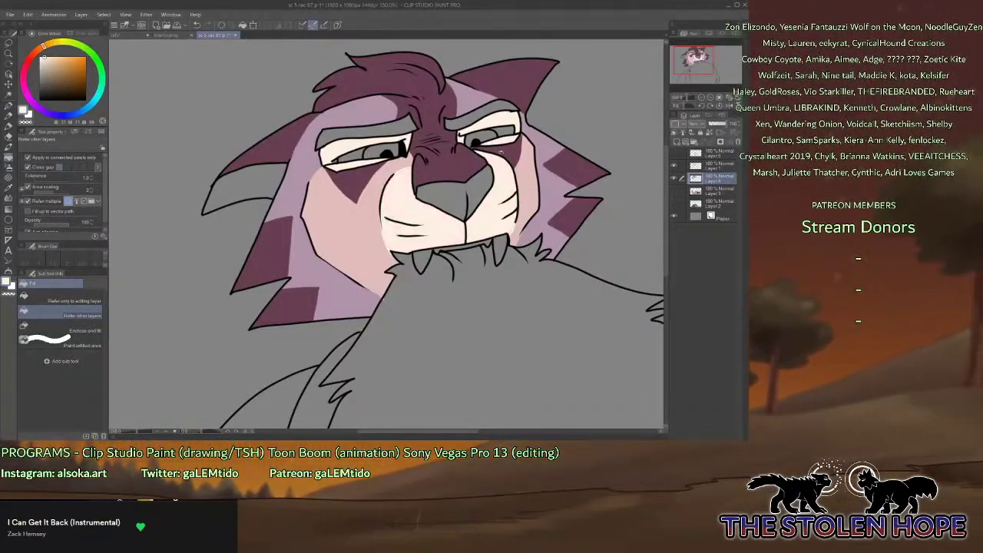
Sample the pale yellow from the reference character and fill the eye whites, the fangs and the teeth along the mouth.
click(135, 36)
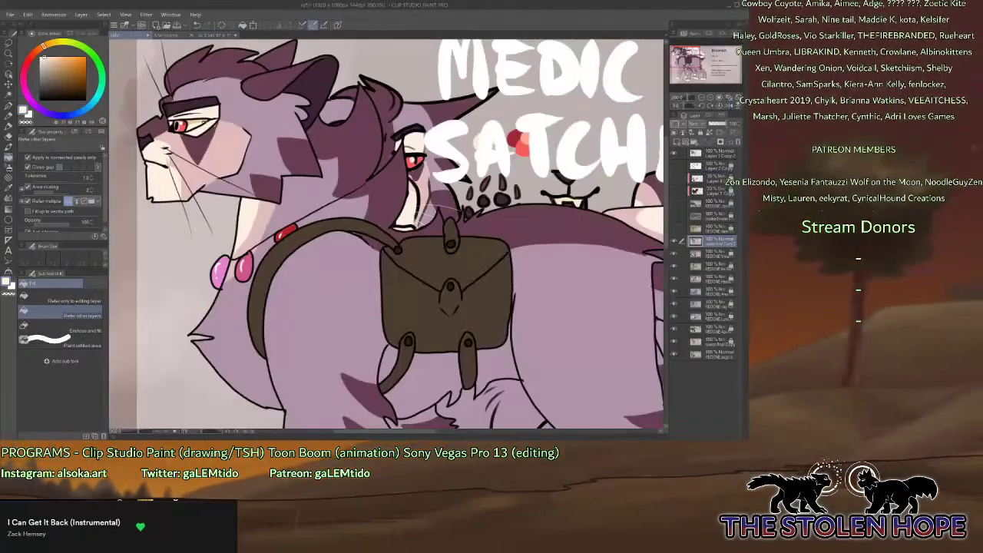
click(211, 35)
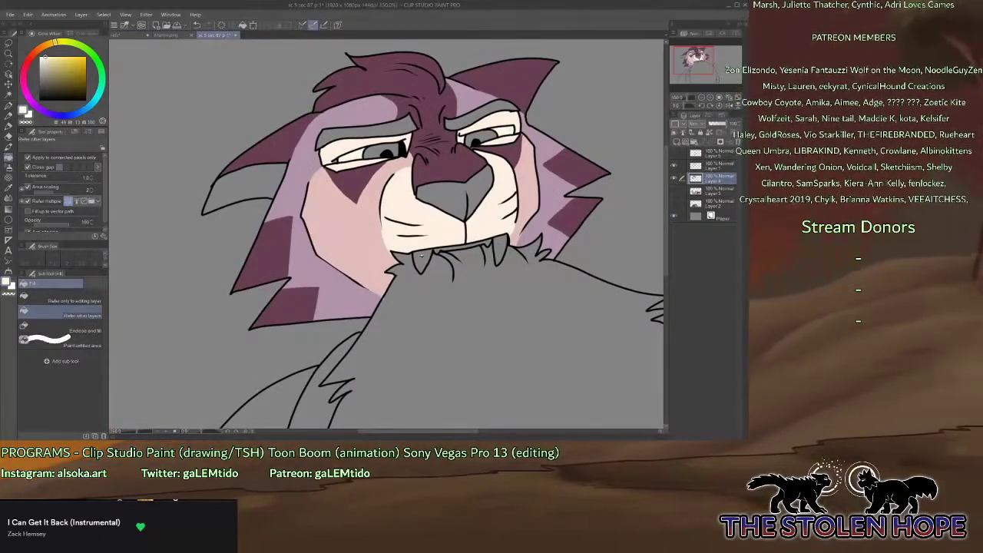
click(421, 261)
click(442, 249)
click(461, 244)
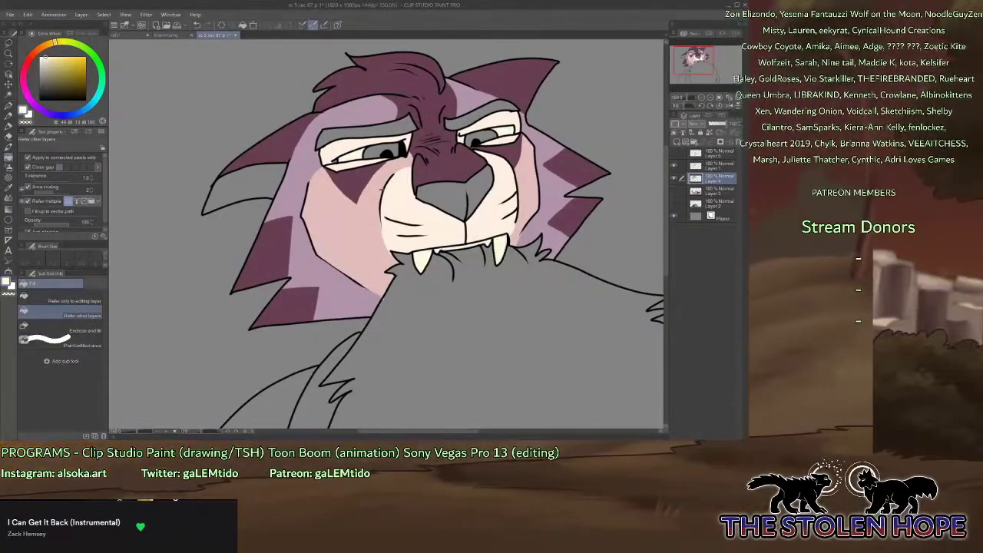
Sample the dark purple from the reference character and fill the inner ear, both eyebrows and the nose.
alt+click(330, 151)
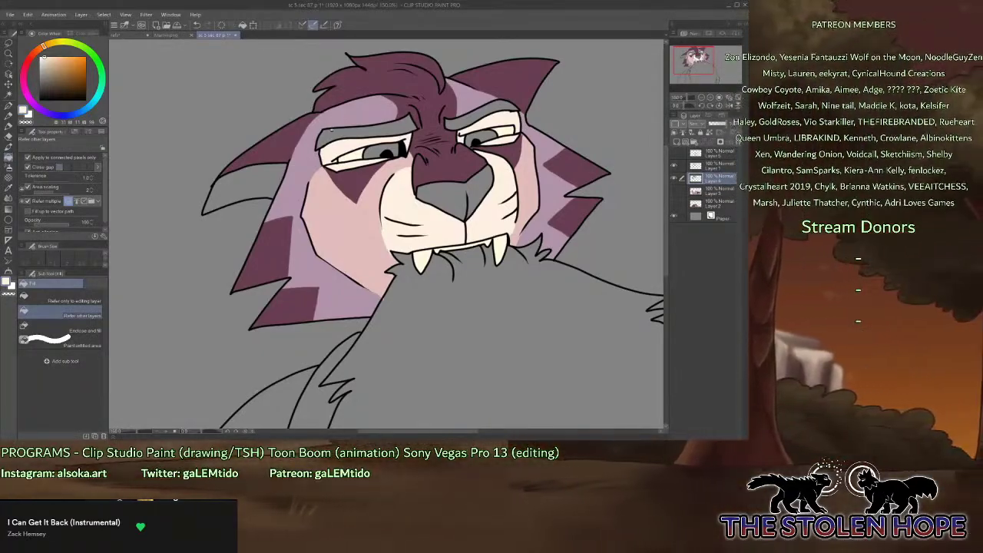
click(166, 37)
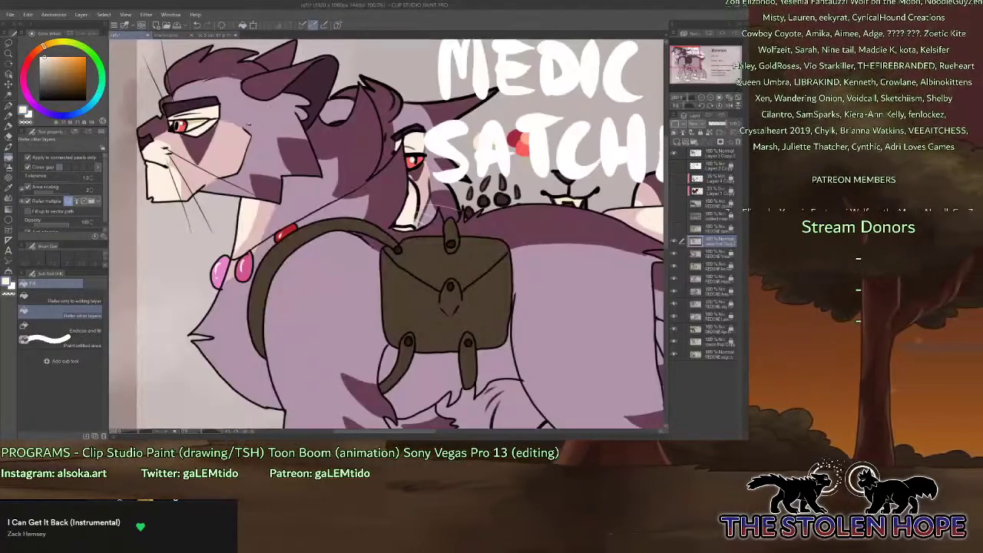
click(216, 35)
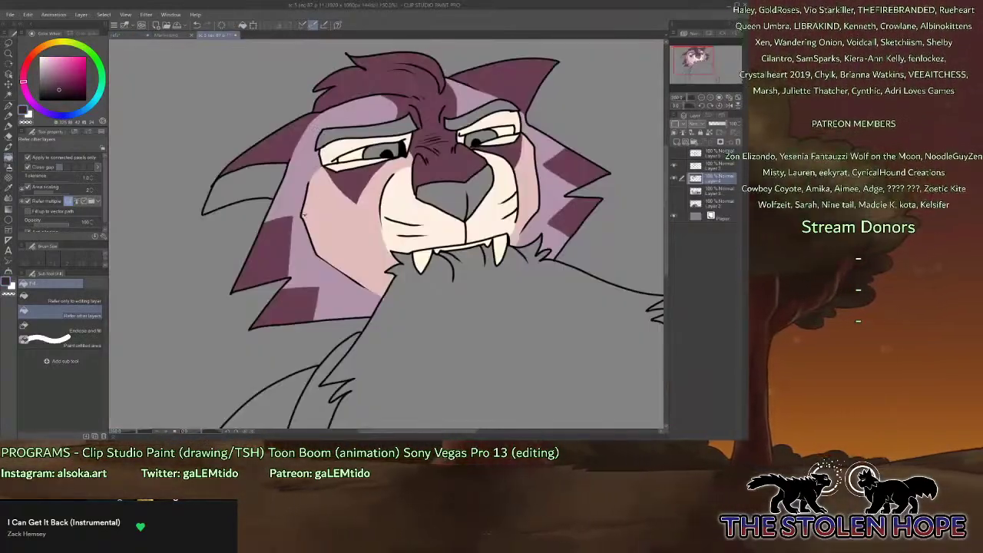
click(245, 181)
click(361, 129)
click(483, 117)
click(472, 184)
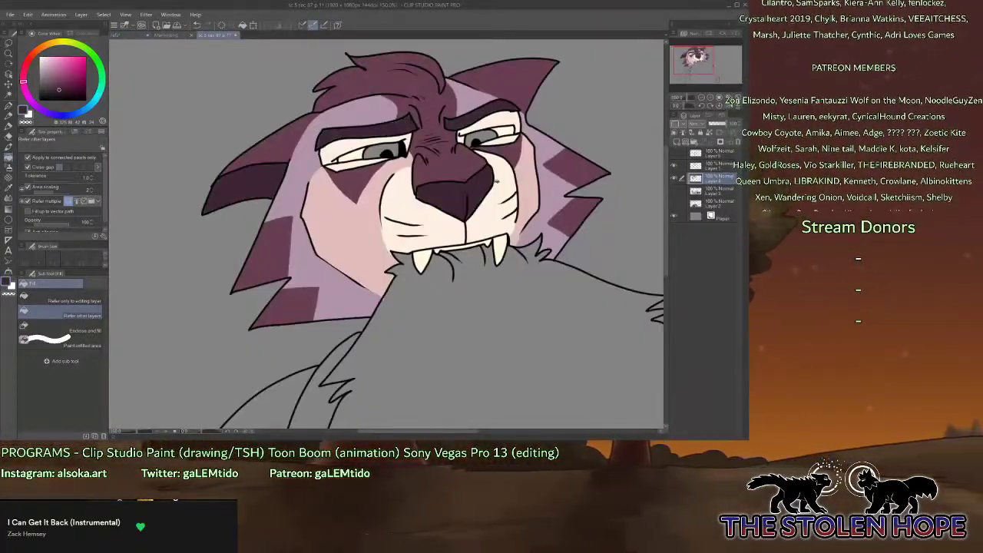
Shade the eye whites with a darker yellow sampled from the reference, and fill both irises with its light red.
click(128, 36)
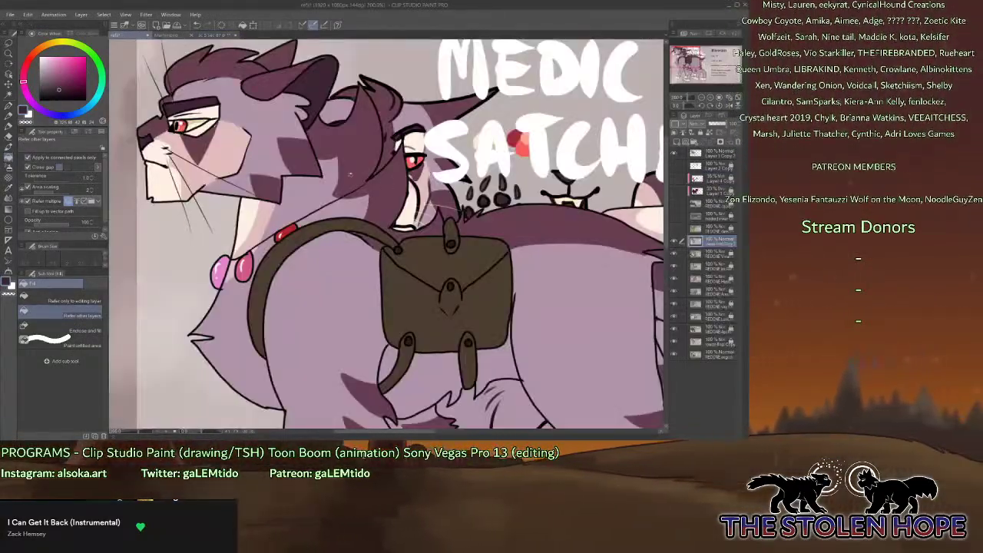
click(217, 35)
key(p)
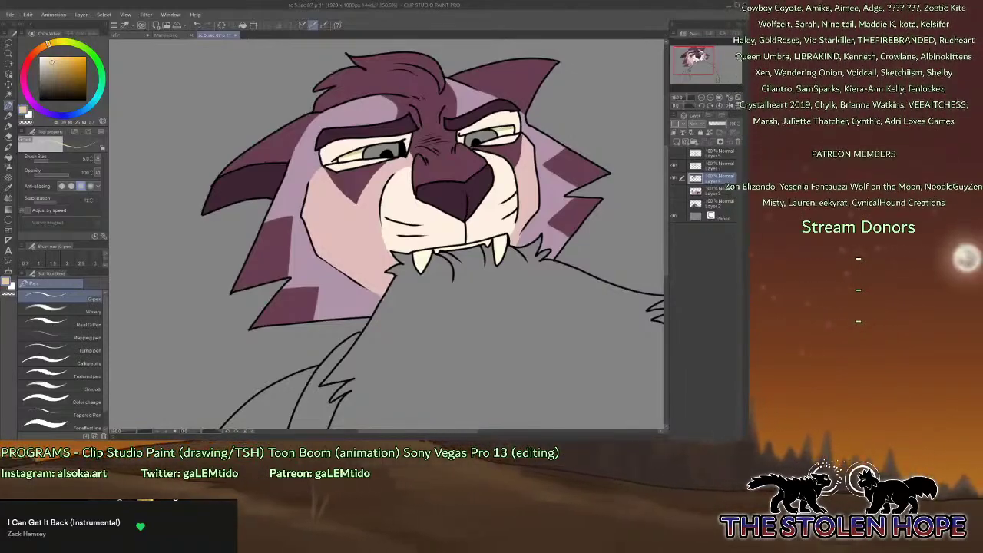
key(ctrl+Tab)
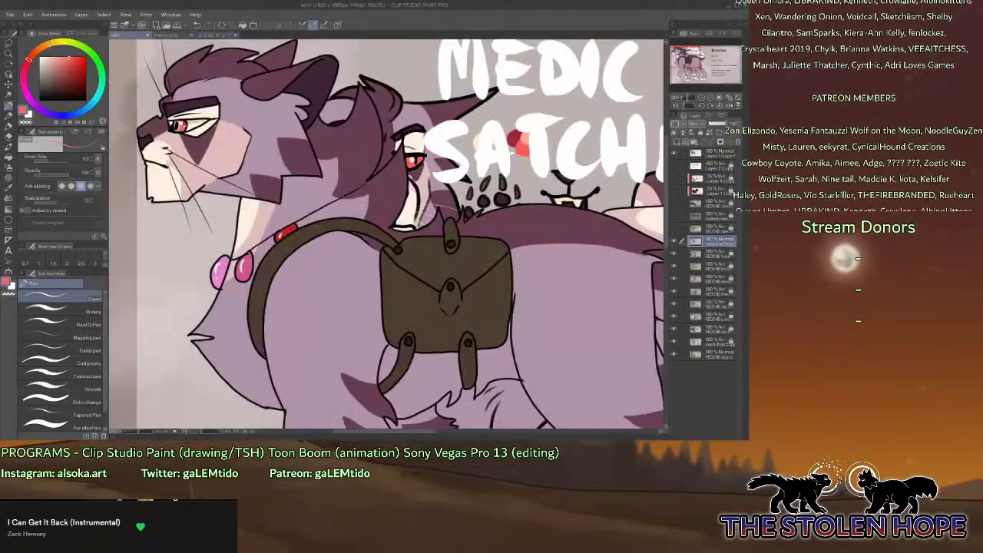
key(ctrl+Tab)
key(g)
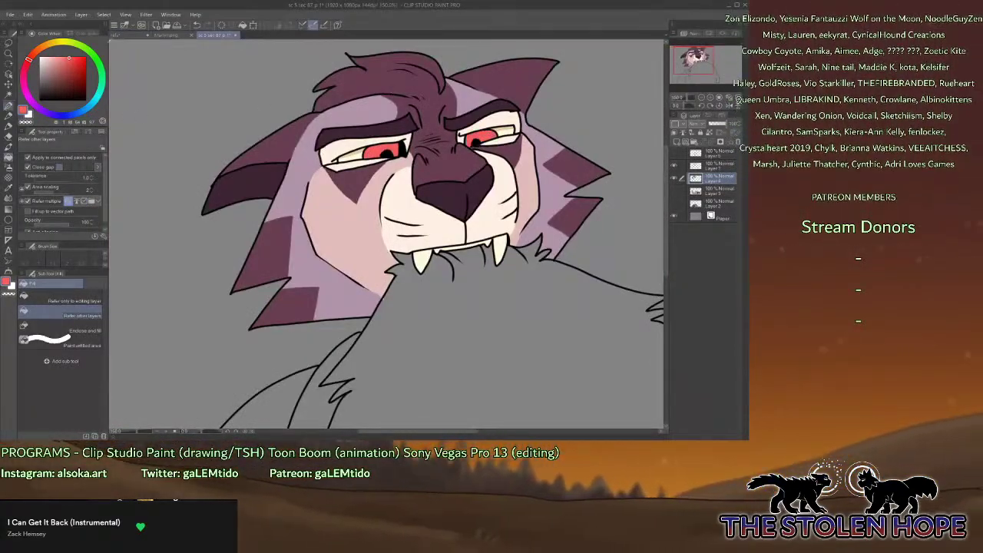
Shade the irises with the reference's darker red, and add lighter red, pink and white highlights to the eyes.
key(p)
key(ctrl+Tab)
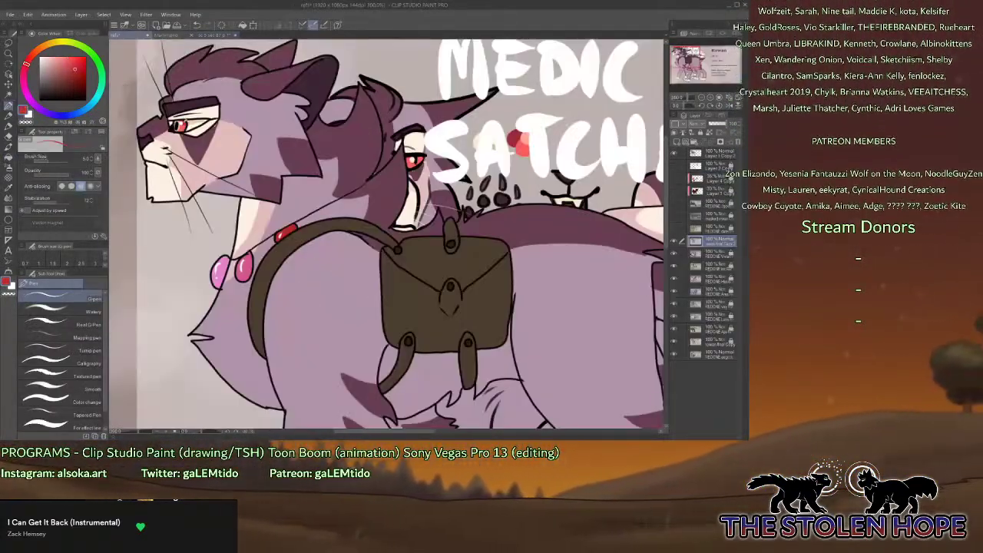
key(ctrl+Tab)
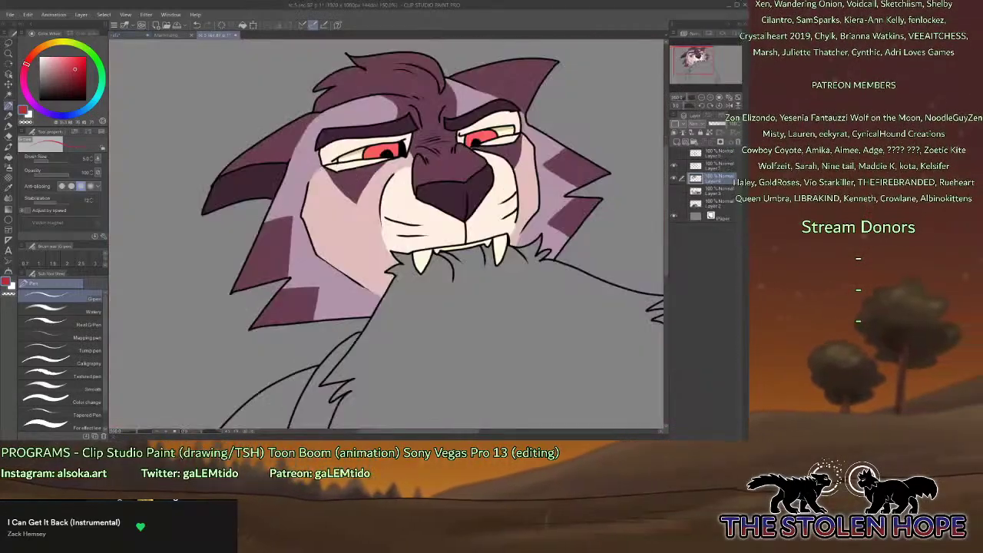
click(8, 156)
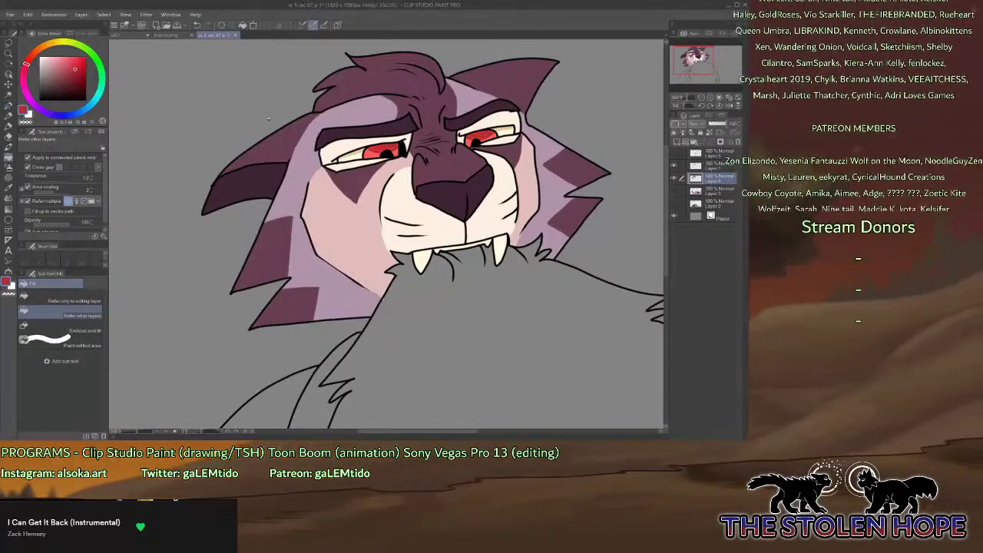
click(8, 108)
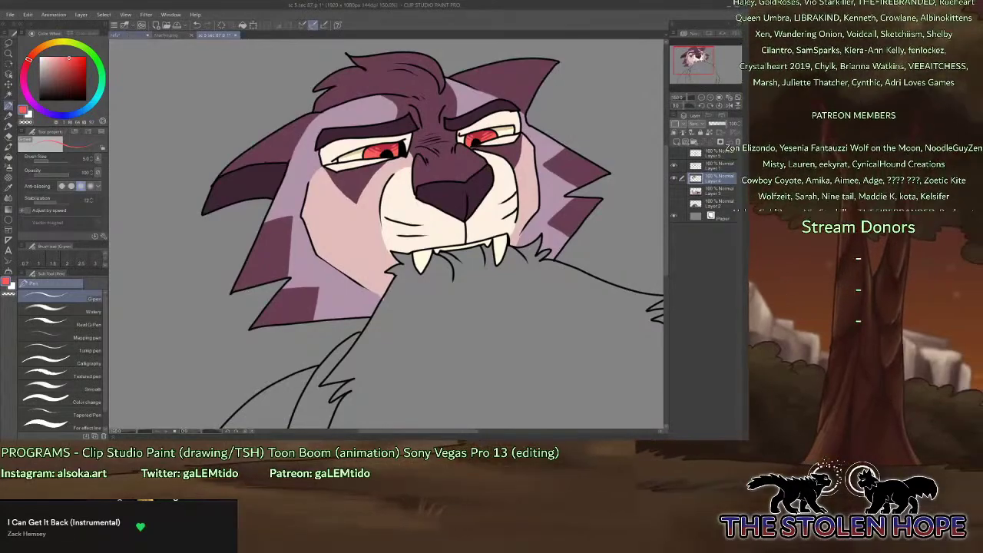
key(ctrl+Tab)
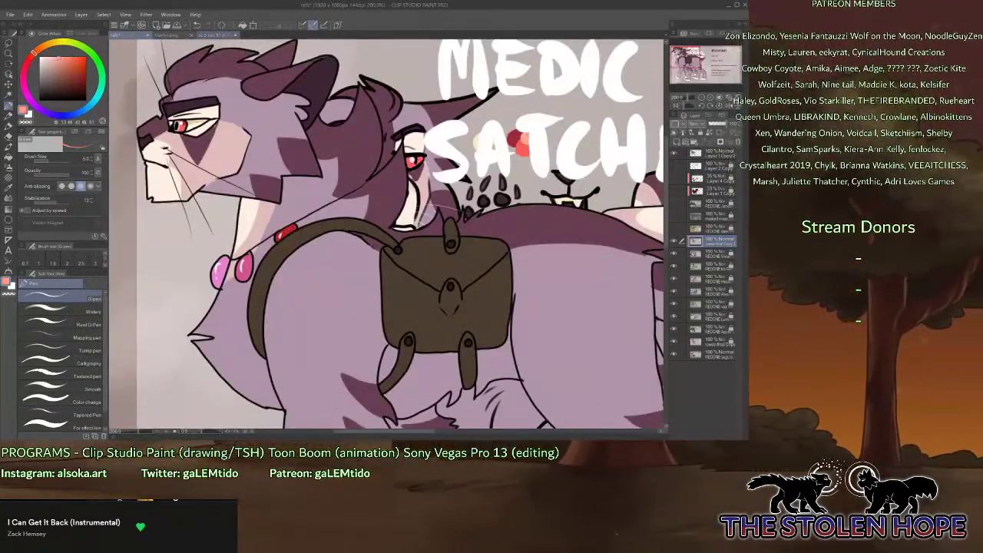
key(ctrl+Tab)
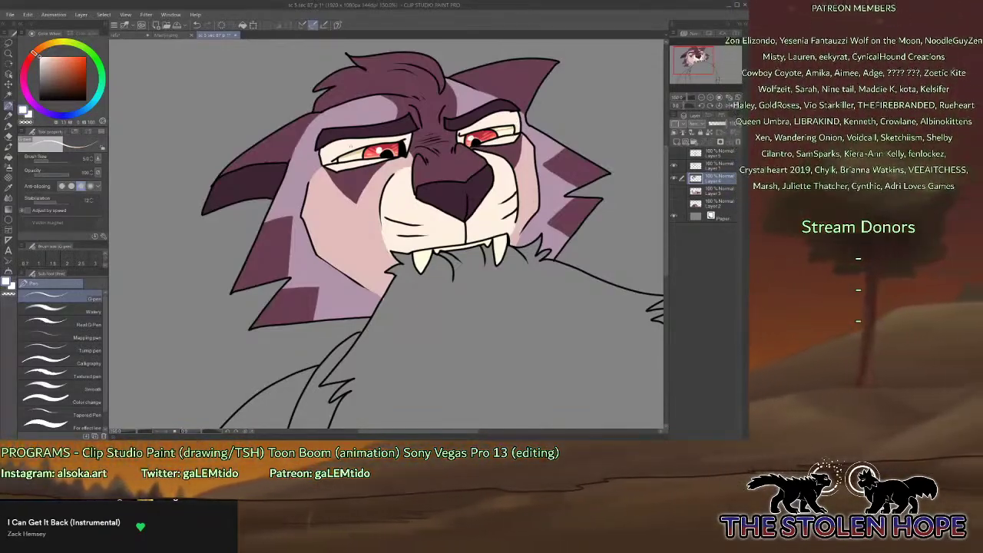
Sample the dark brown from the Marlyn reference palette and fill the second character's chest, shoulders and foreleg areas.
drag(696, 60, 705, 64)
click(701, 98)
click(701, 98)
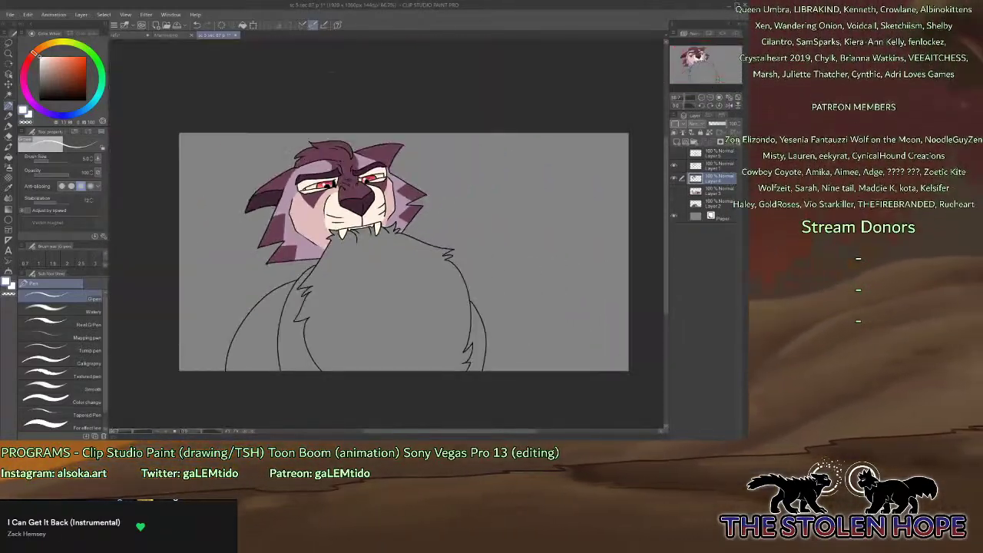
click(164, 36)
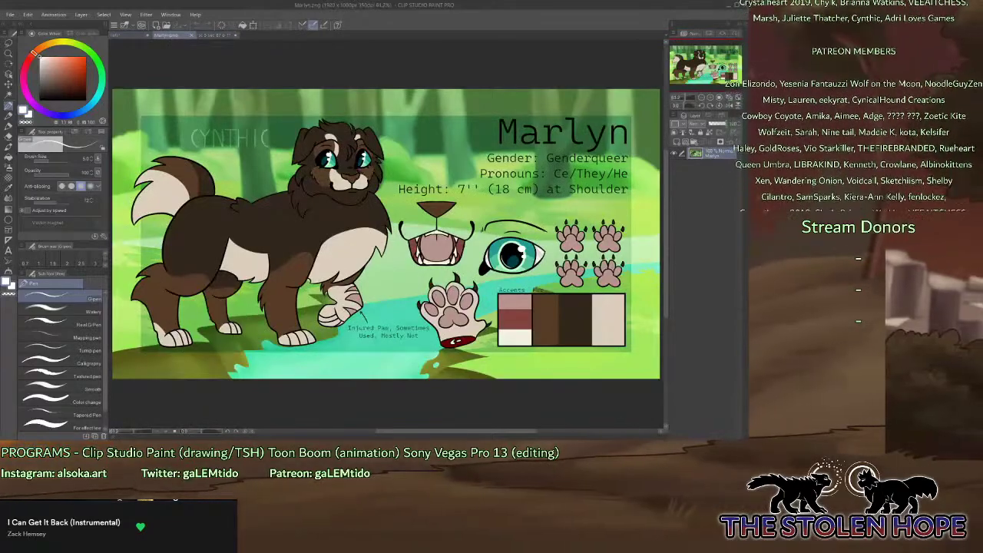
alt+click(575, 319)
click(208, 38)
key(g)
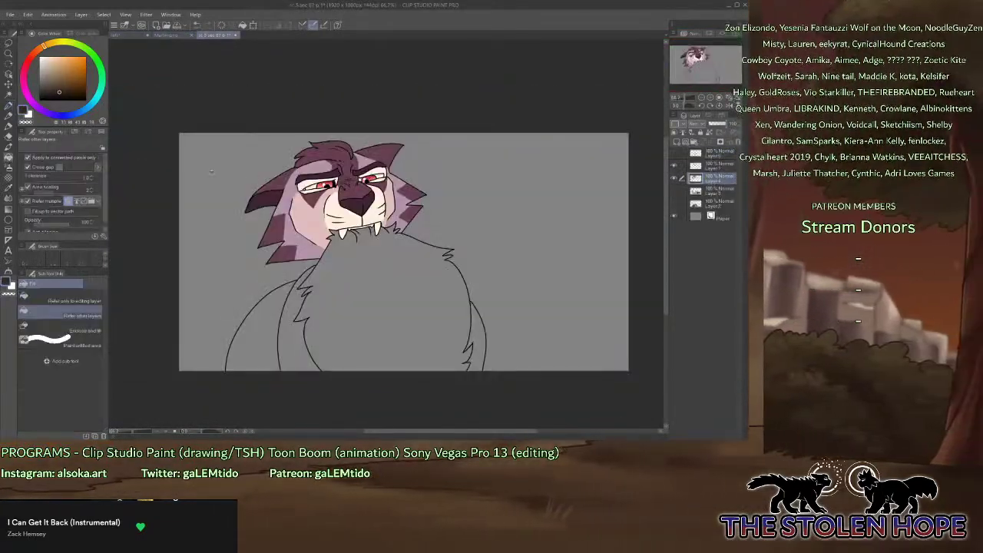
click(457, 319)
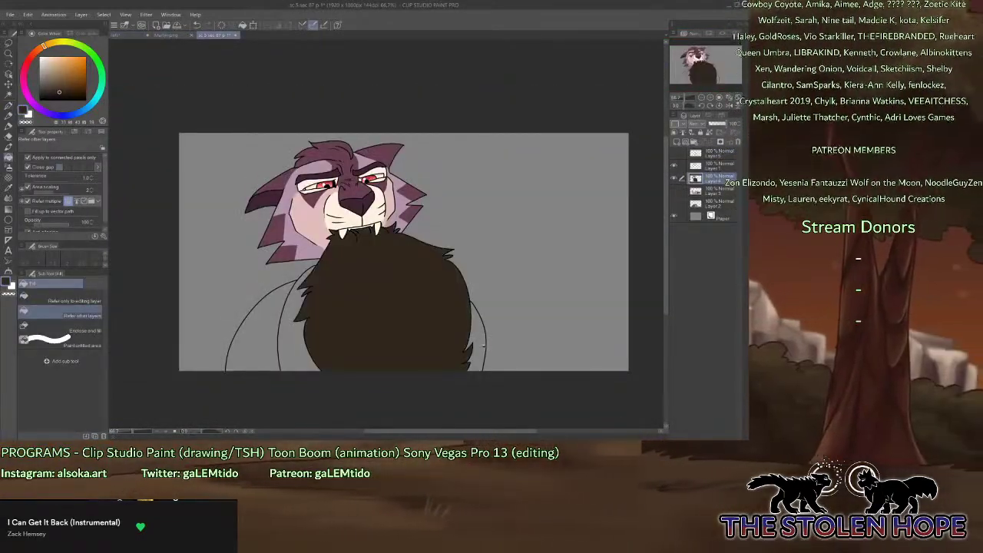
click(298, 338)
click(271, 345)
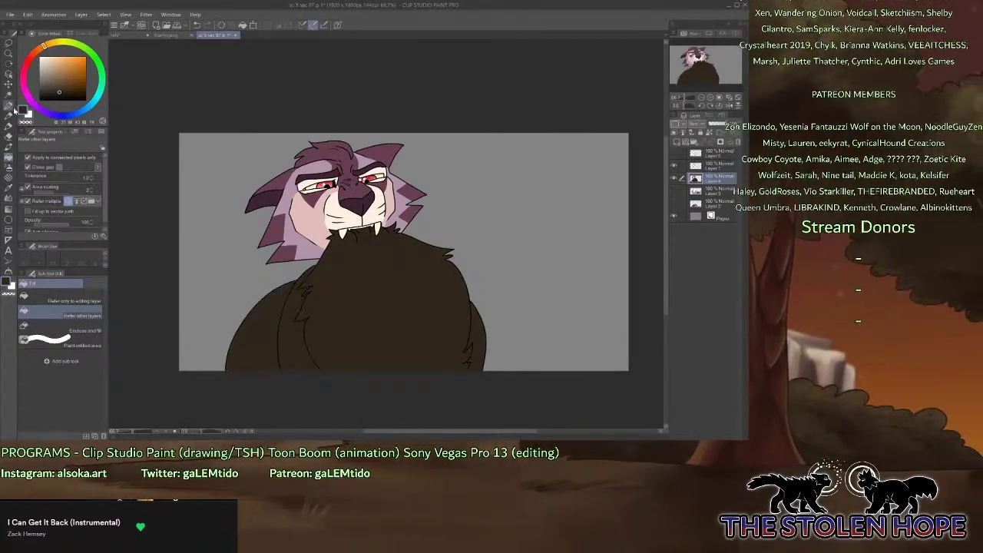
Sample the cream from the Marlyn reference, draw a curved chest marking guided by the sketch layer, and fill it.
key(p)
key(])
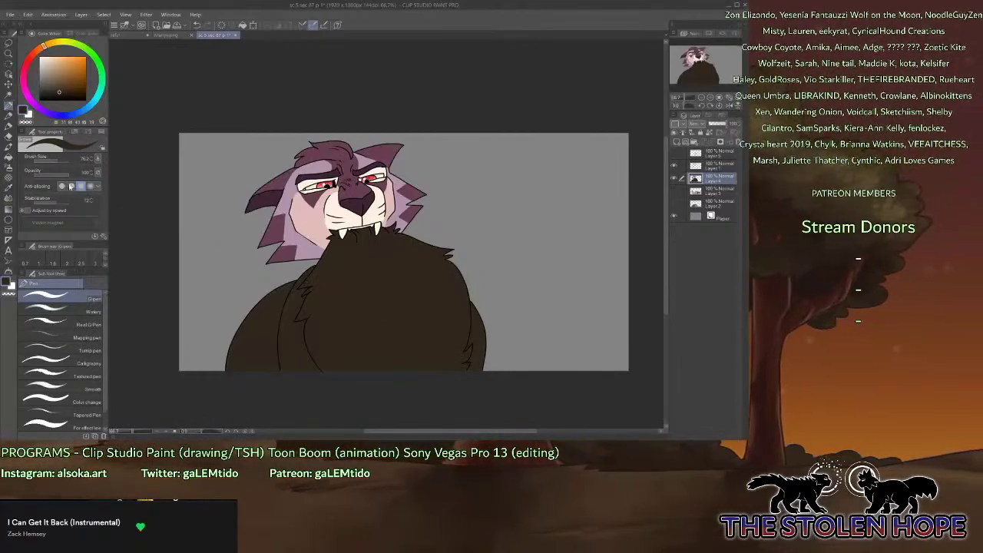
click(48, 162)
click(123, 35)
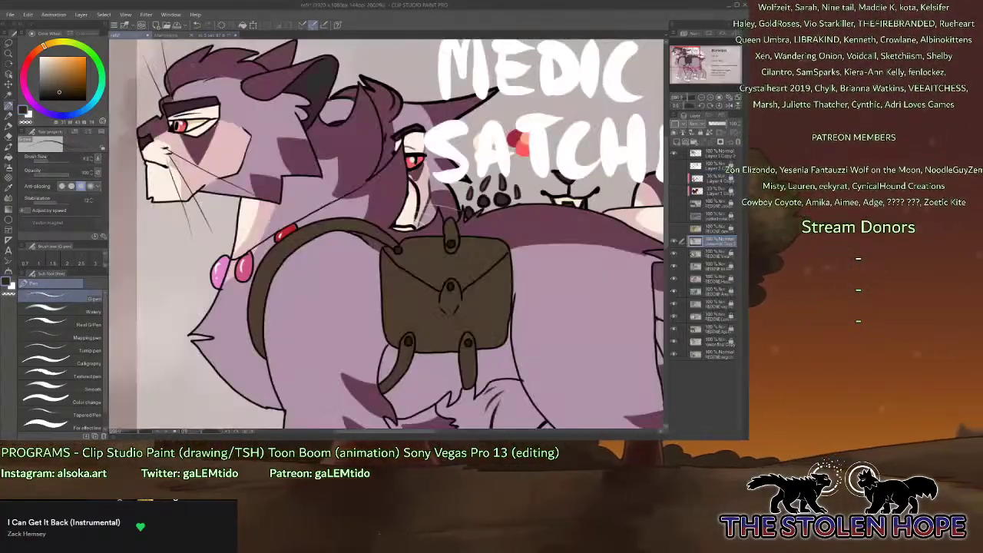
click(176, 35)
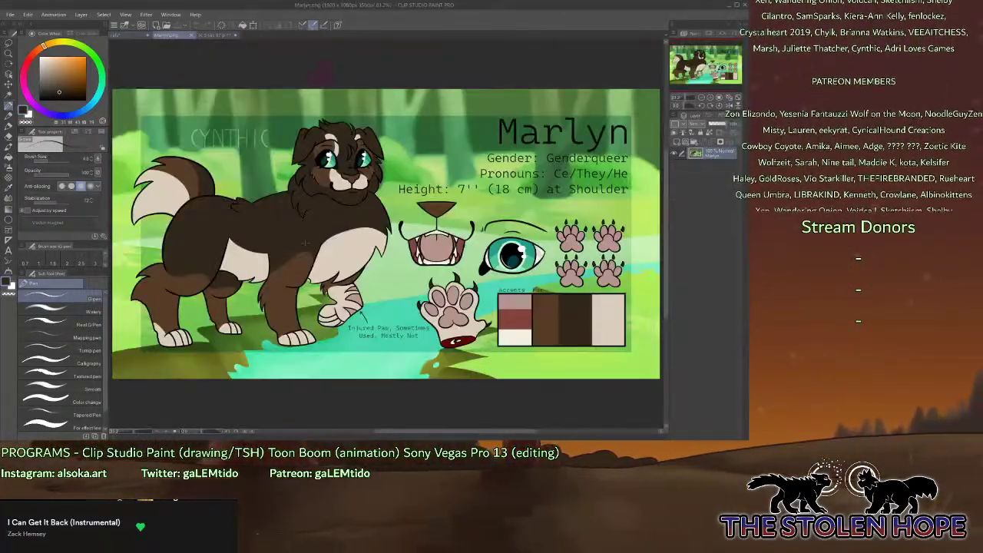
click(225, 36)
click(675, 154)
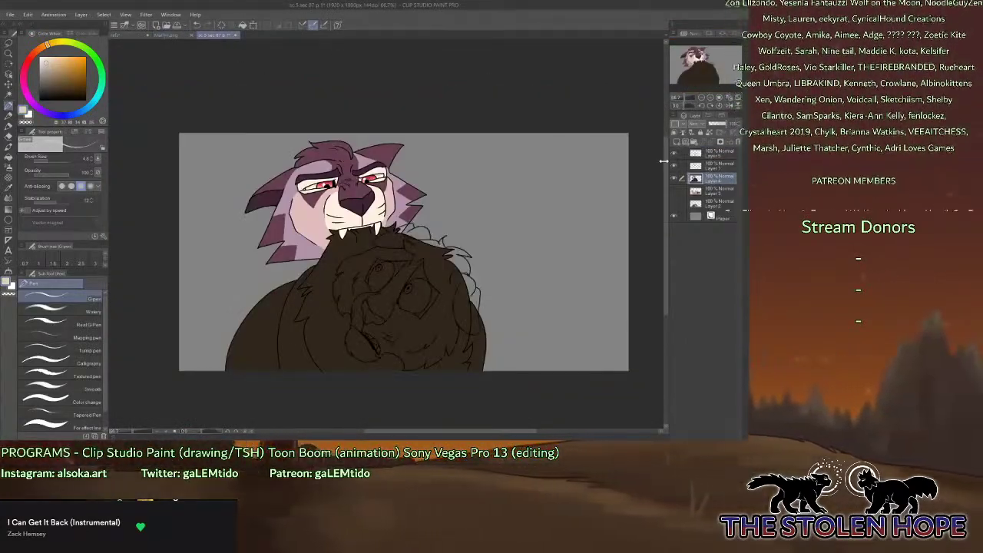
mouse_move(309, 353)
mouse_down()
mouse_move(357, 332)
mouse_move(425, 369)
mouse_up()
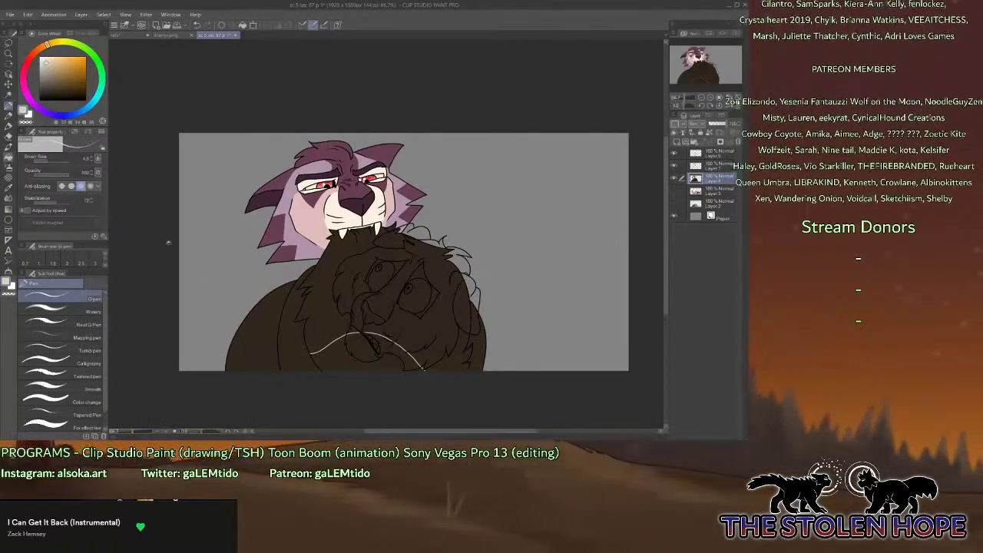
key(g)
click(73, 312)
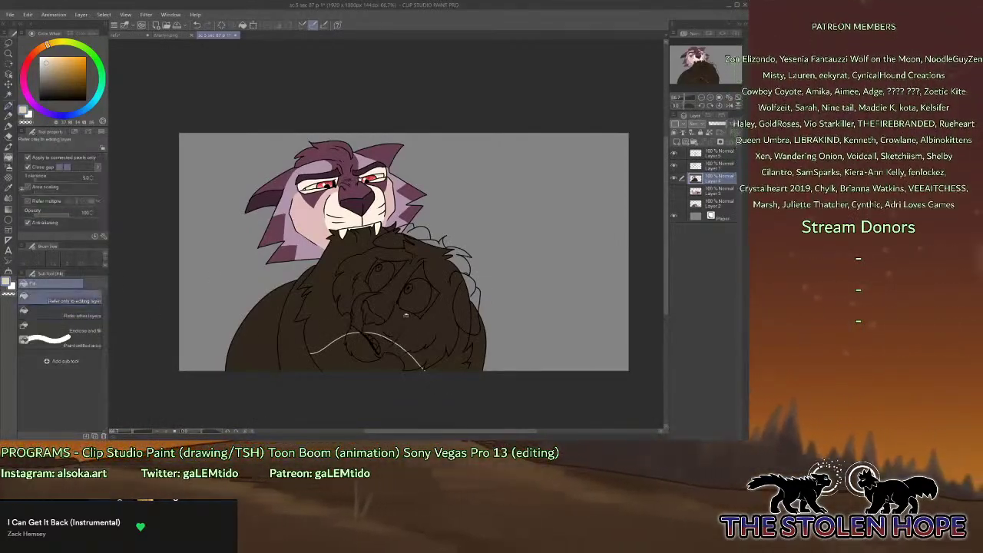
click(73, 312)
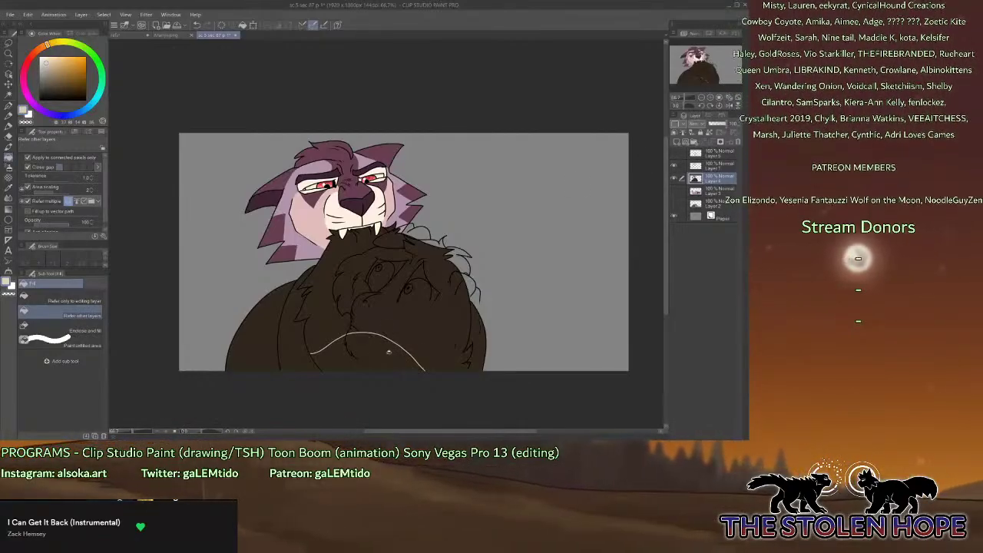
click(389, 352)
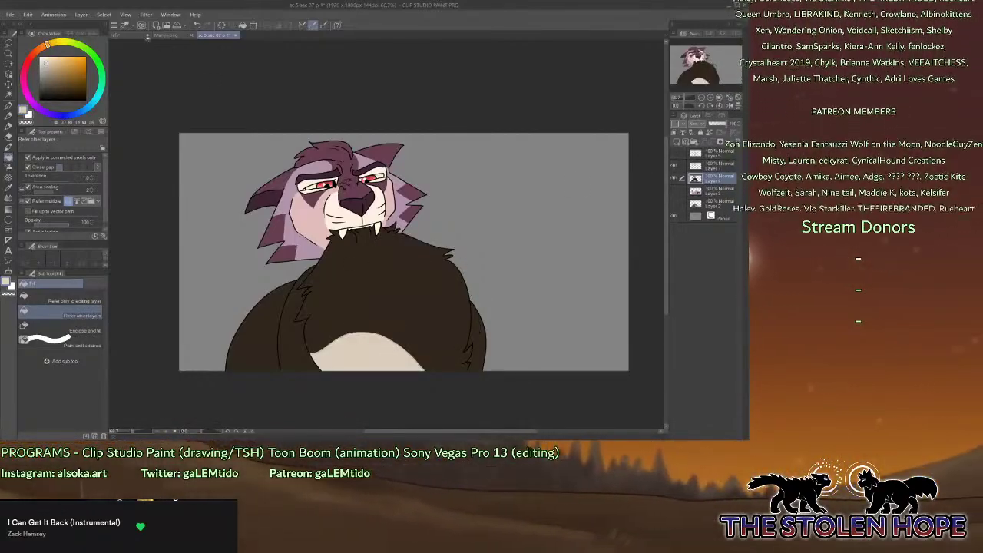
Check the Marlyn reference, draw a small cream marking edge at the base of the brown shoulder, and fill it.
click(127, 35)
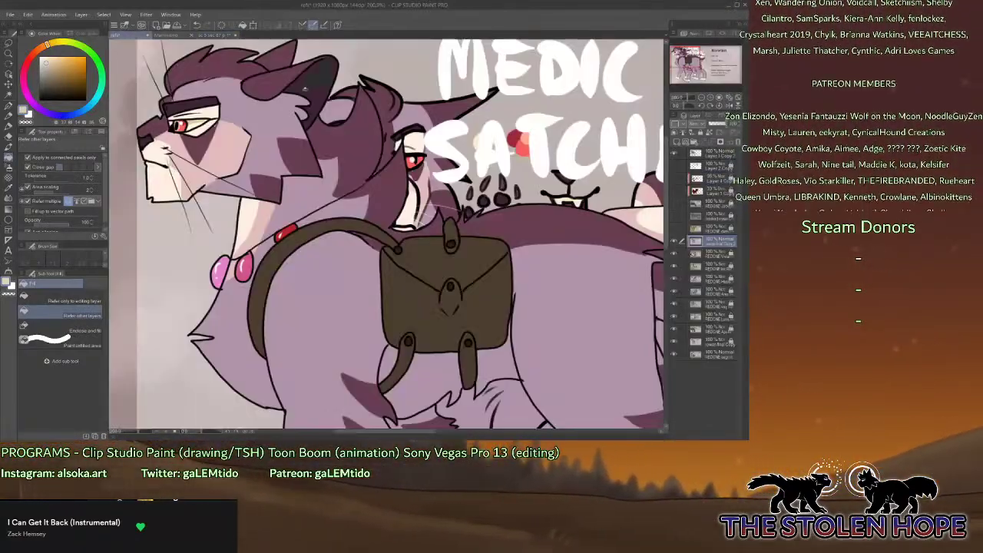
click(172, 37)
click(214, 35)
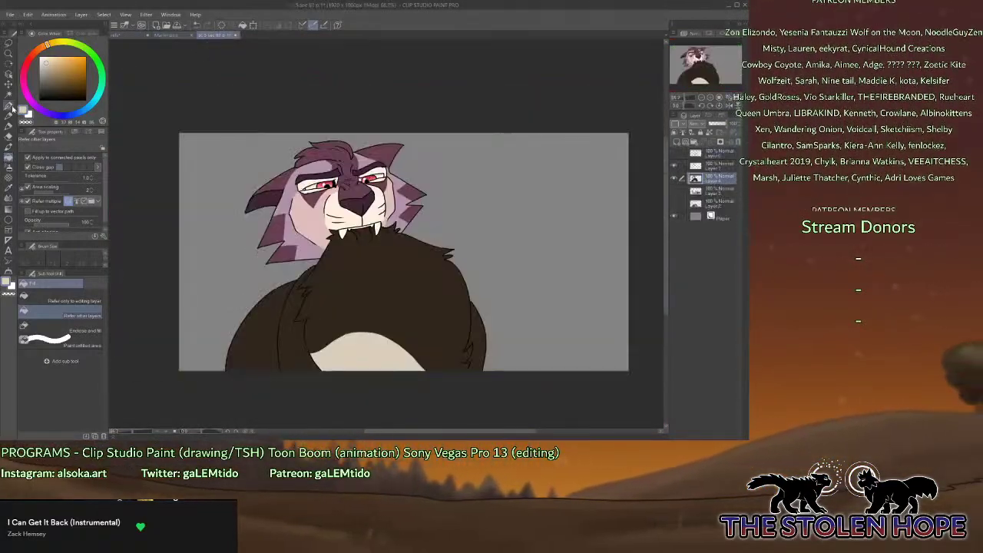
key(p)
drag(277, 351, 248, 371)
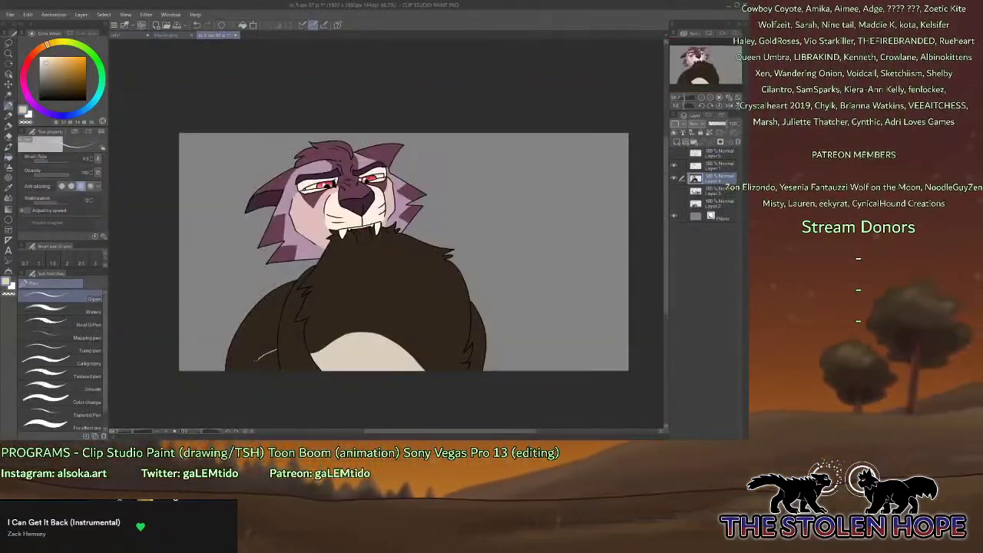
key(g)
click(268, 365)
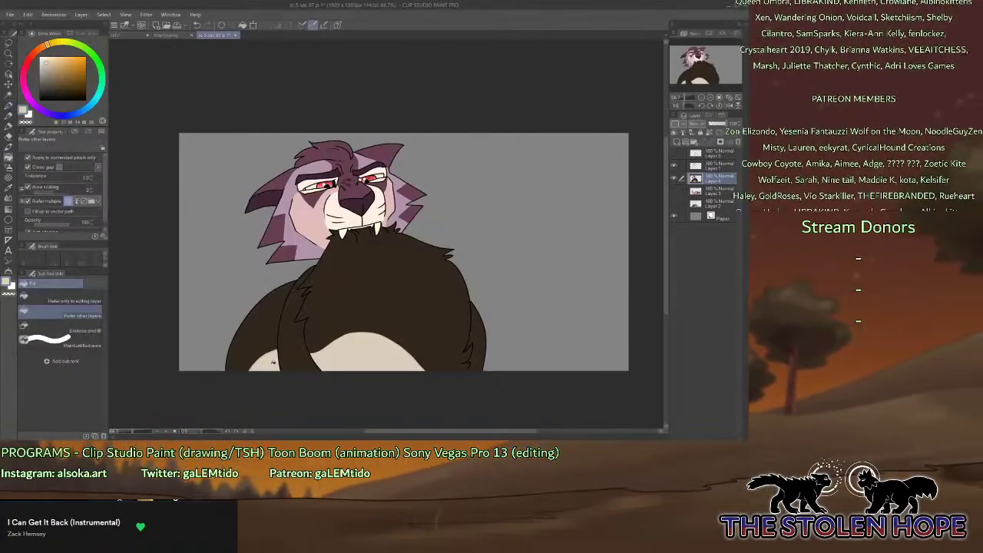
Sample the medium brown from the Marlyn reference and colour the lower leg markings on both sides of the brown body.
click(163, 36)
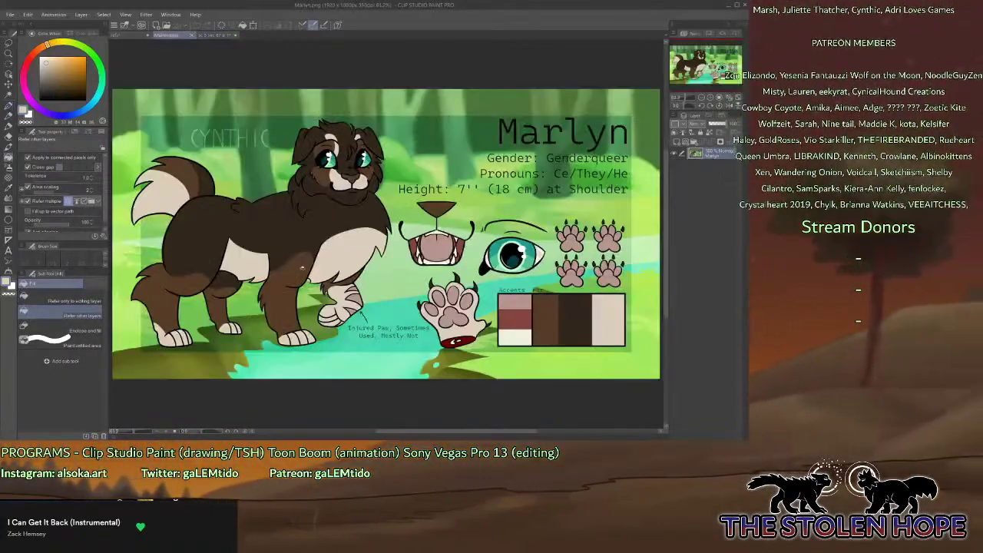
click(215, 36)
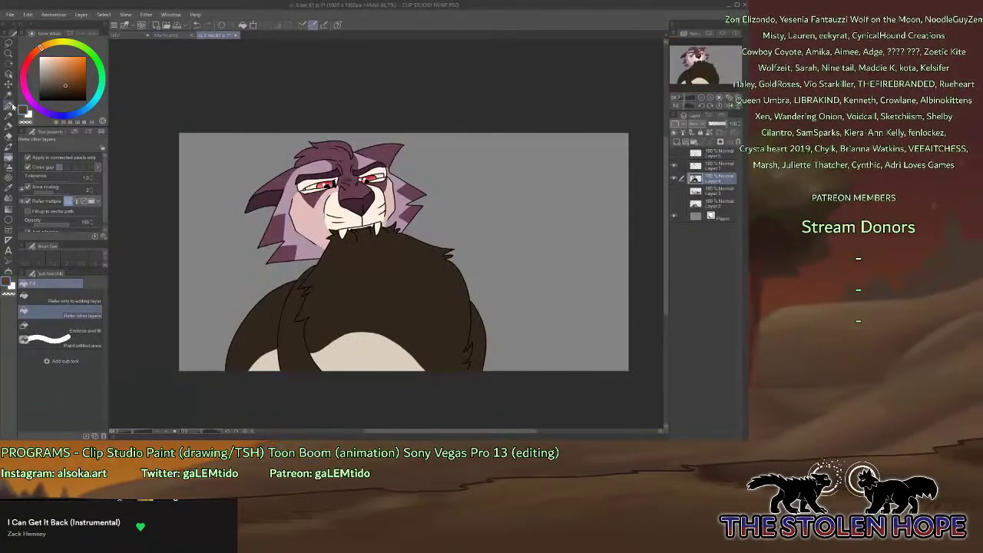
key(p)
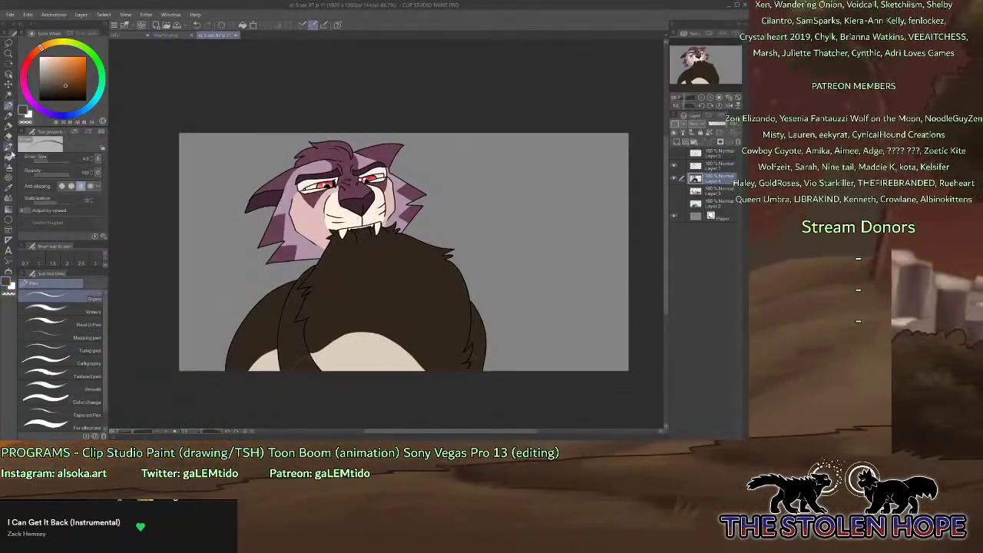
key(b)
key(g)
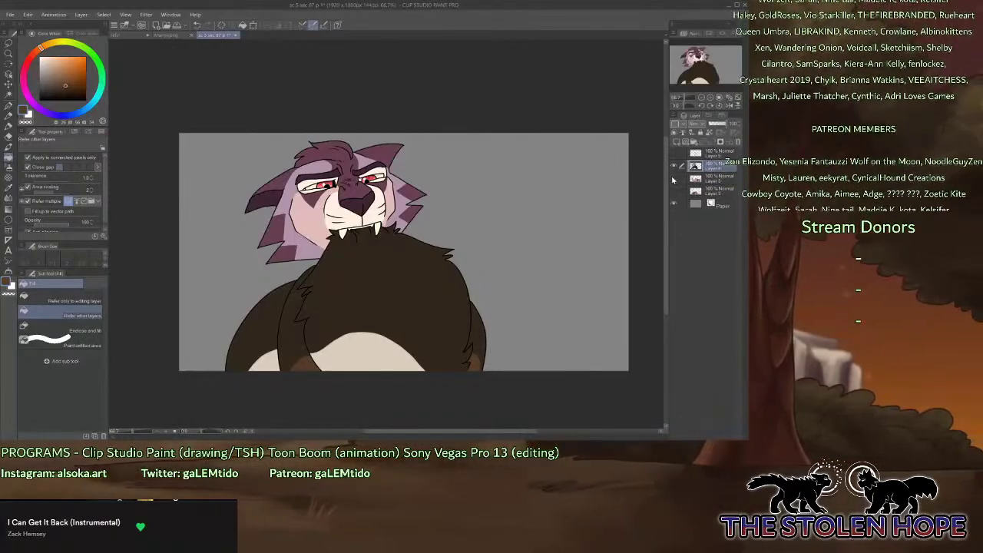
Show the frightened head's line art layer and hide the other character layers, framing the head for colouring.
click(674, 178)
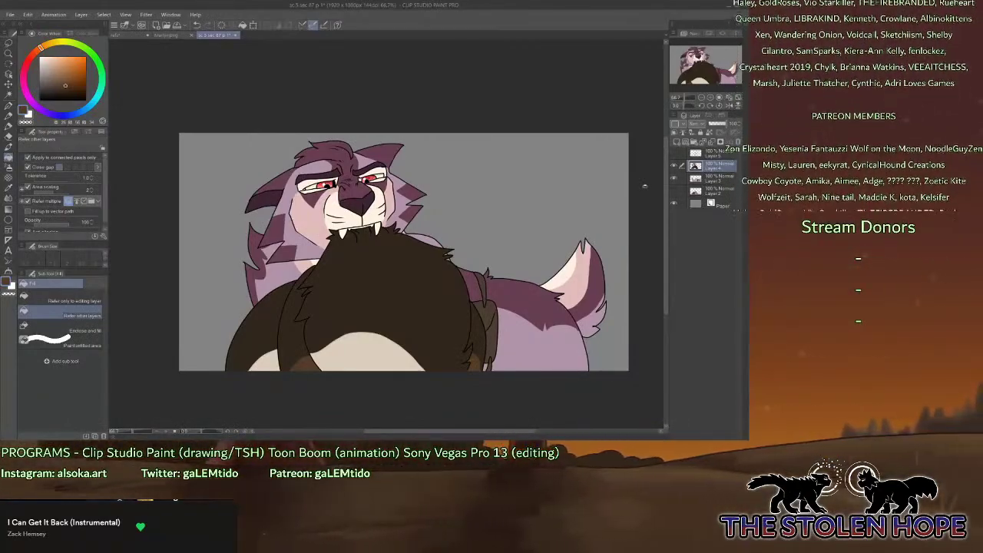
click(674, 153)
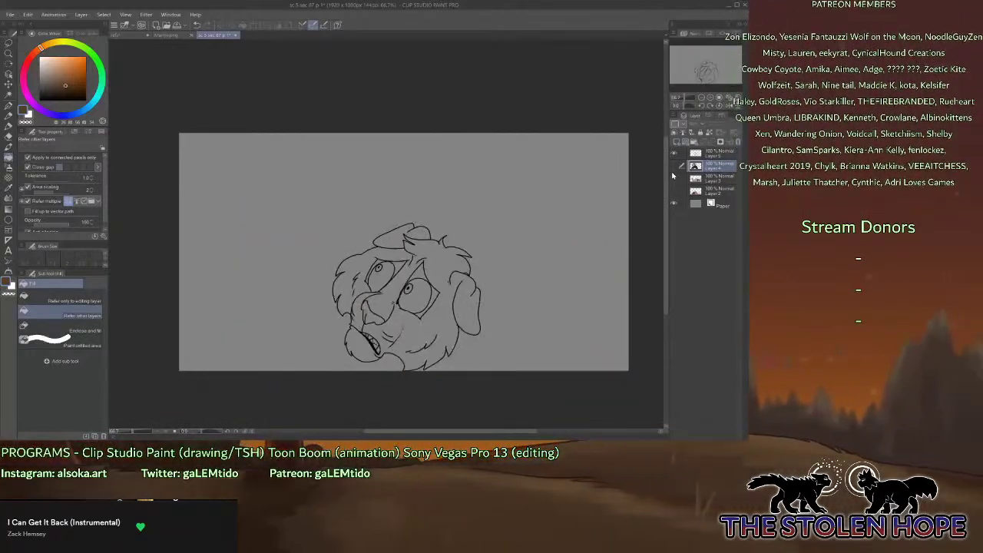
click(674, 165)
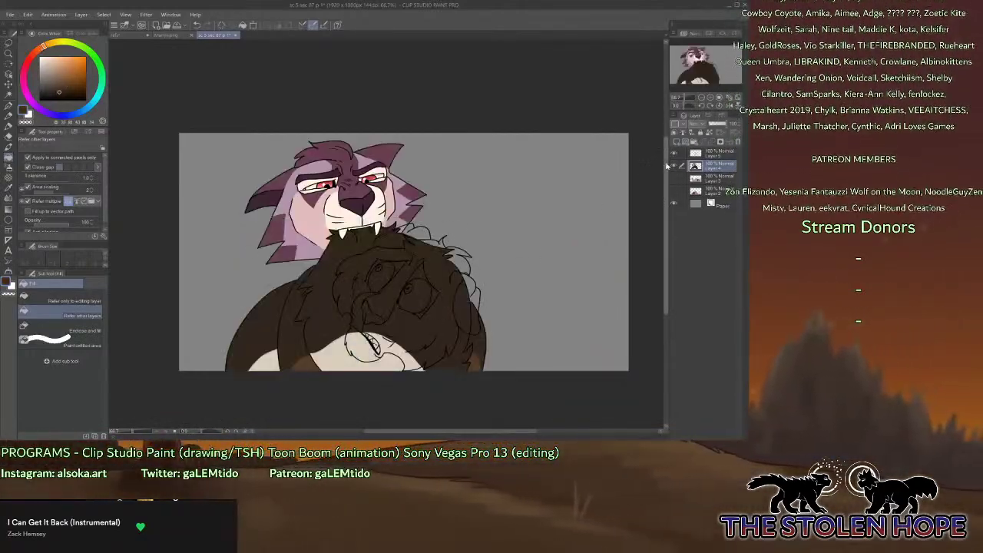
click(674, 165)
scroll(703, 73, up, 2)
drag(703, 72, 709, 83)
Select the head's silhouette by inverting an auto selection of the background, paint it dark brown on a new layer, and deselect.
key(w)
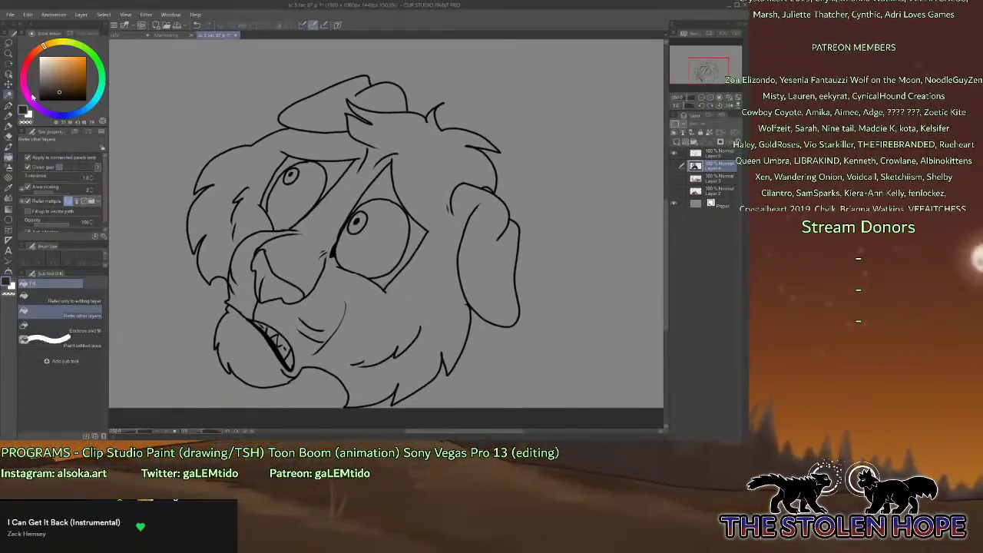
click(483, 351)
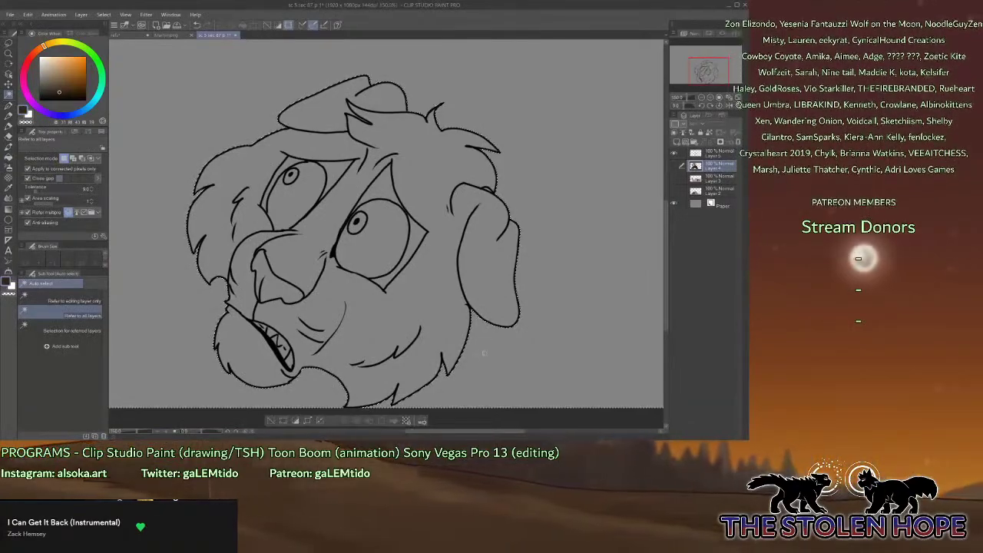
click(295, 421)
key(p)
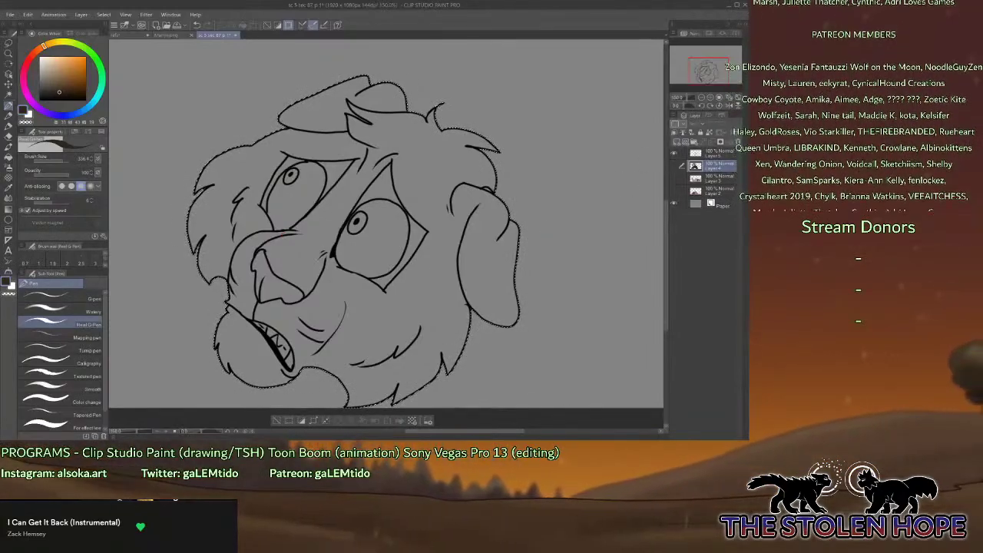
mouse_move(507, 246)
mouse_down()
mouse_move(415, 154)
mouse_move(276, 146)
mouse_move(231, 269)
mouse_move(361, 388)
mouse_move(476, 246)
mouse_move(276, 231)
mouse_up()
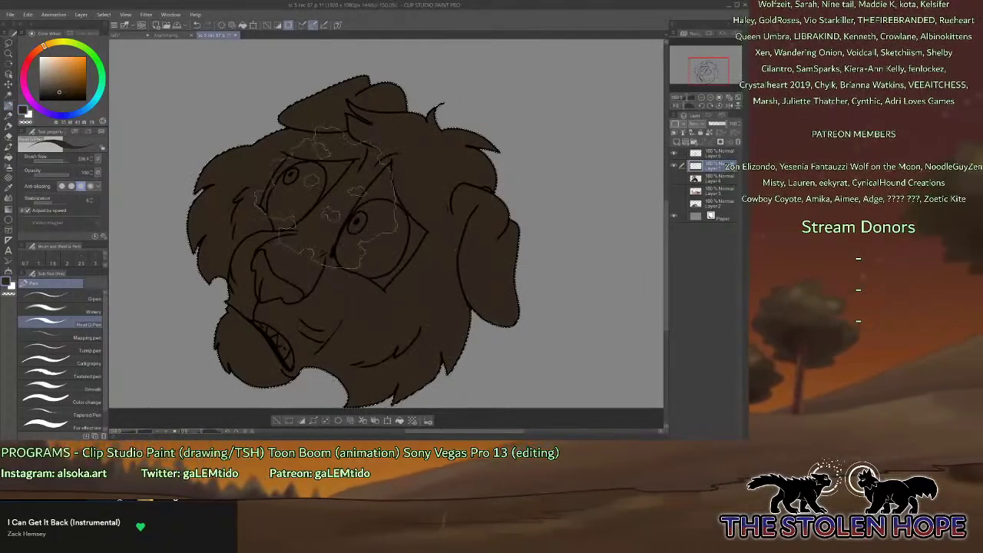
key(ctrl+d)
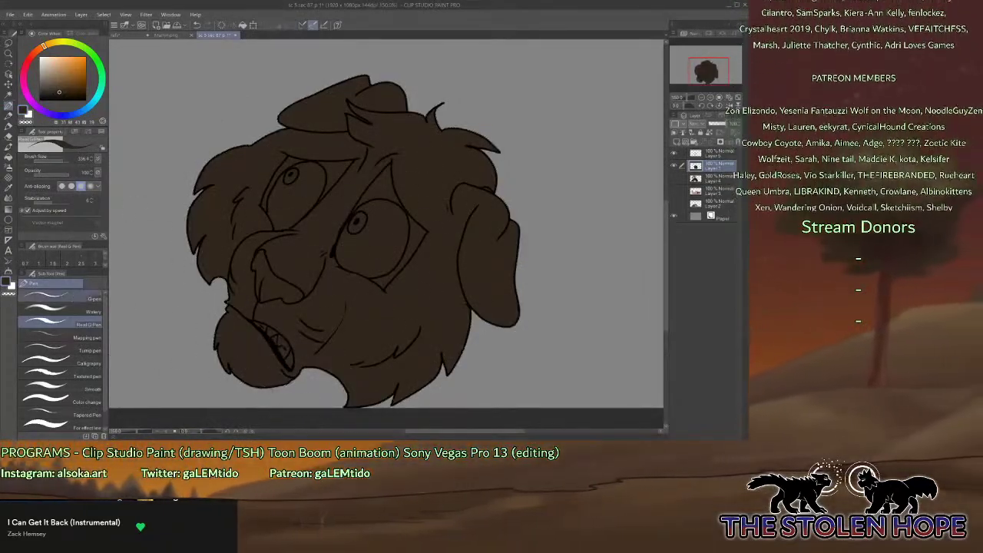
With the G-pen, outline the cheek markings on the head in the medium brown sampled from the Marlyn reference, rechecking the marking layout.
click(63, 297)
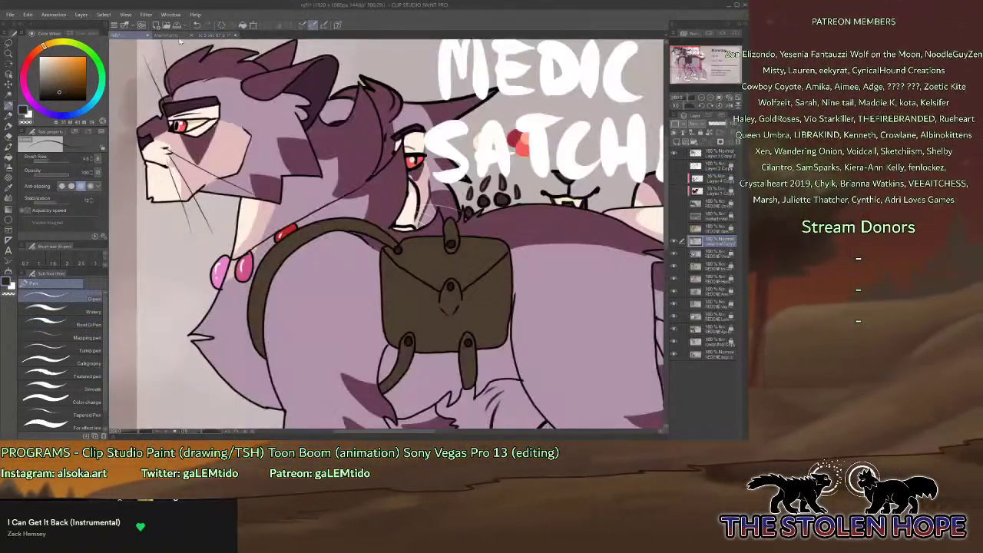
click(175, 36)
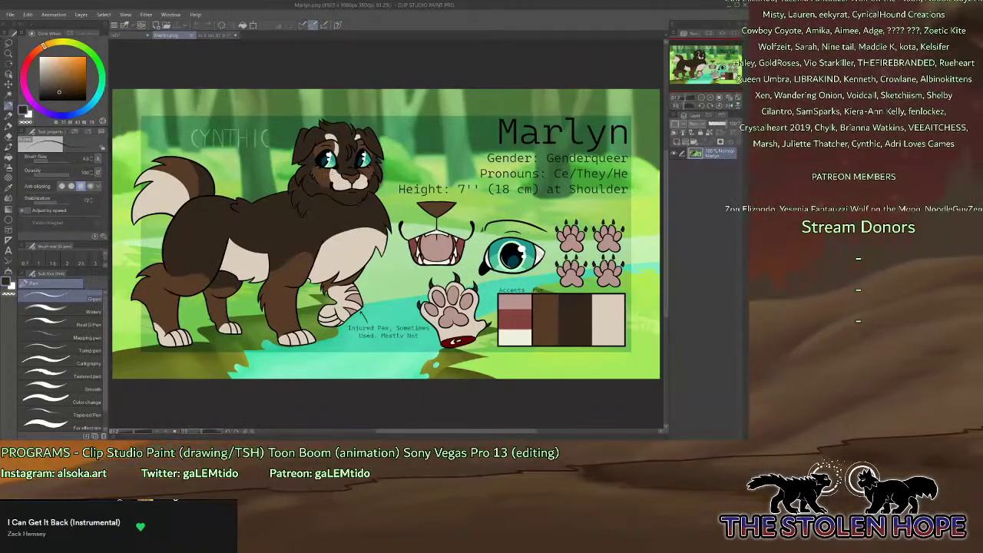
click(215, 36)
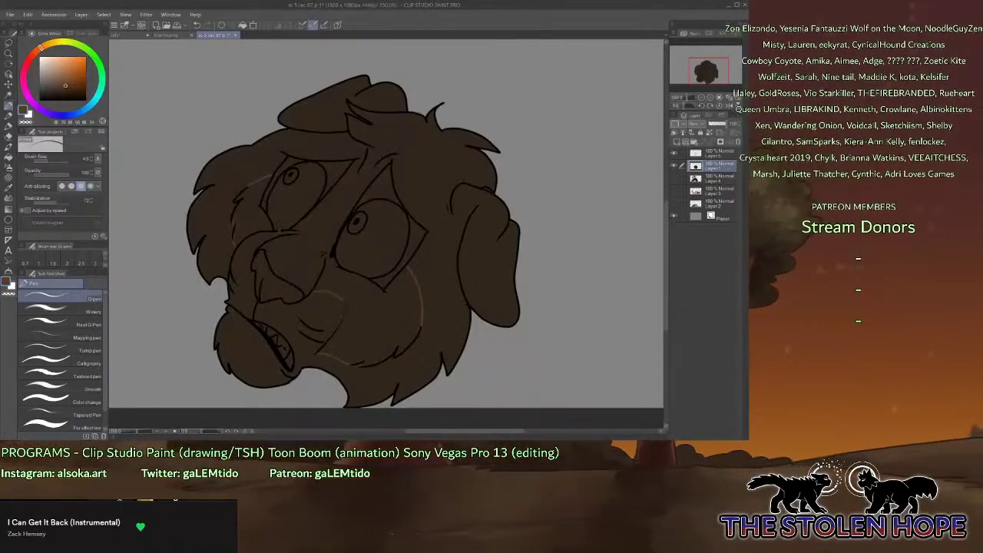
click(134, 35)
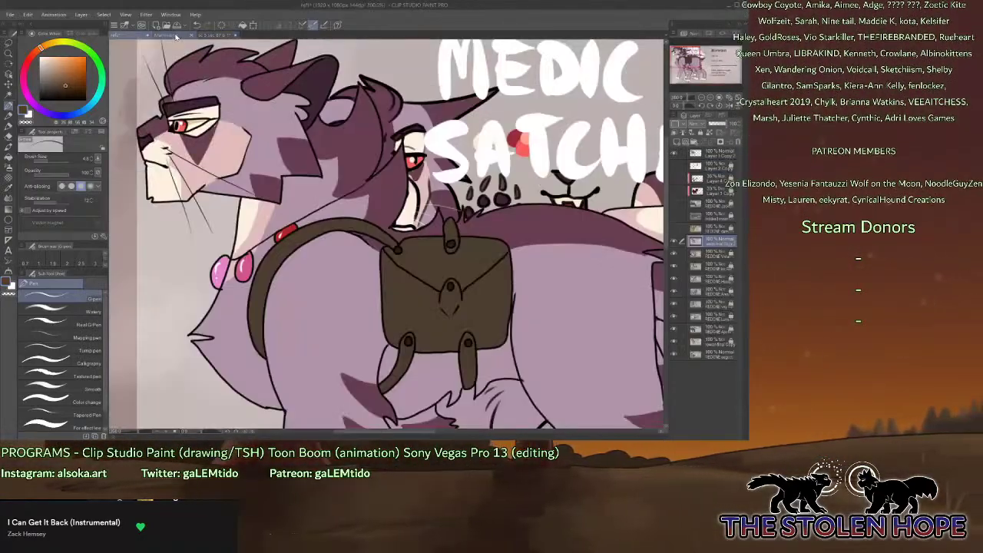
click(176, 35)
click(216, 35)
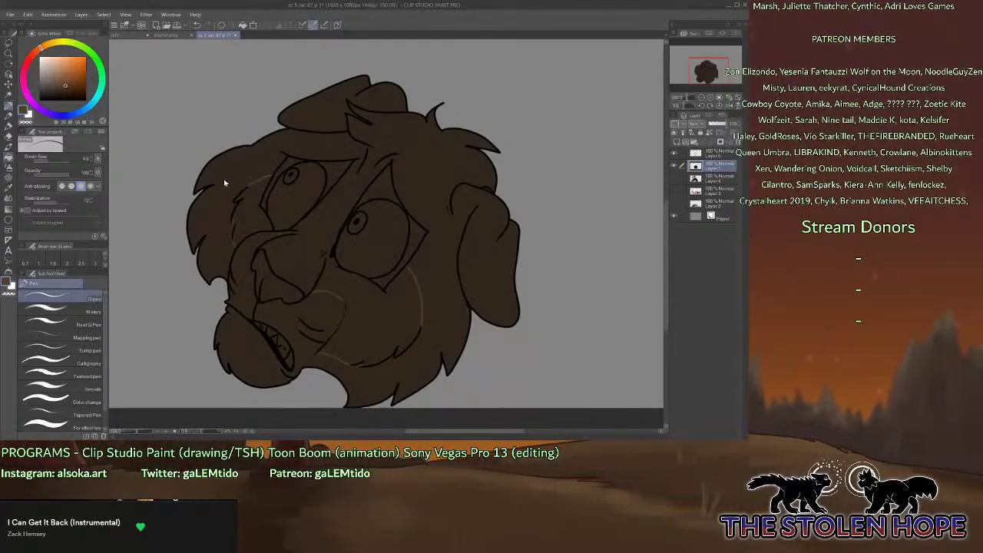
Fill the cheek markings and the areas around both eyes with the medium brown.
click(8, 157)
key(p)
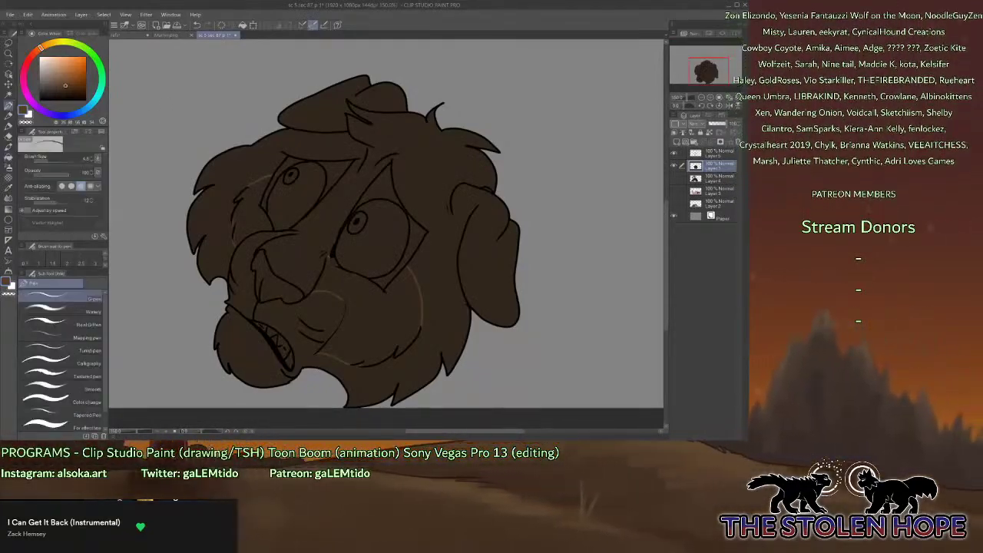
key(g)
click(381, 312)
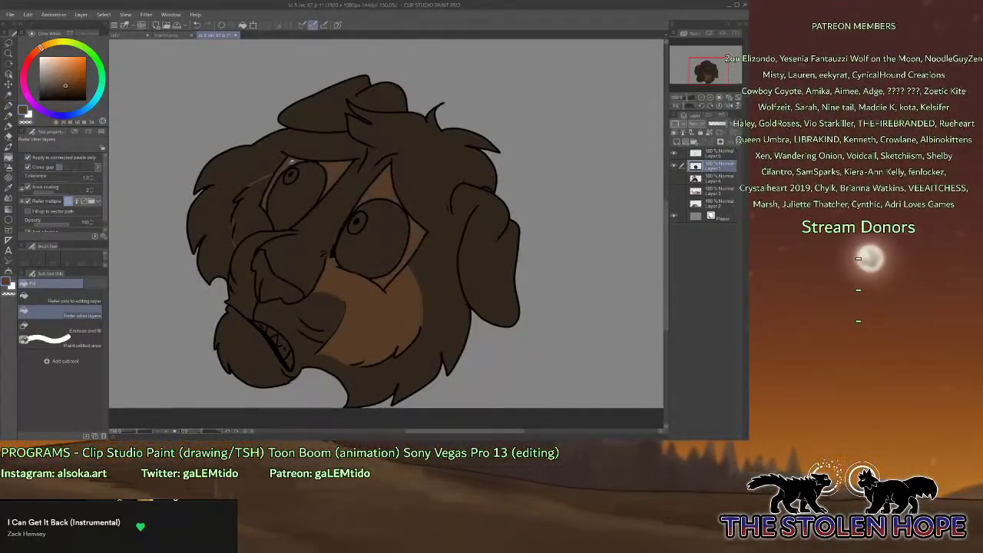
click(264, 185)
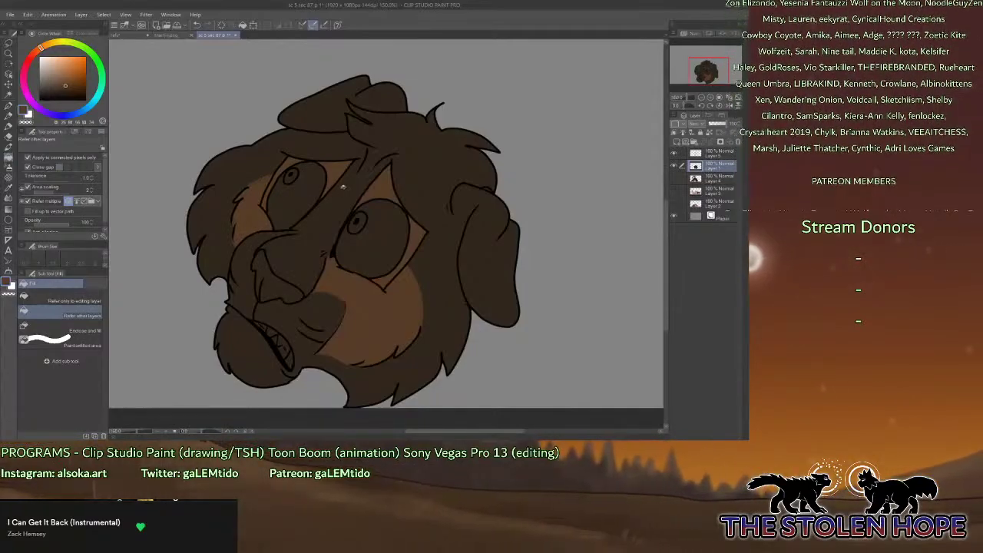
Sample the cream from the Marlyn reference and outline the muzzle marking and the two rounded brow markings.
click(10, 108)
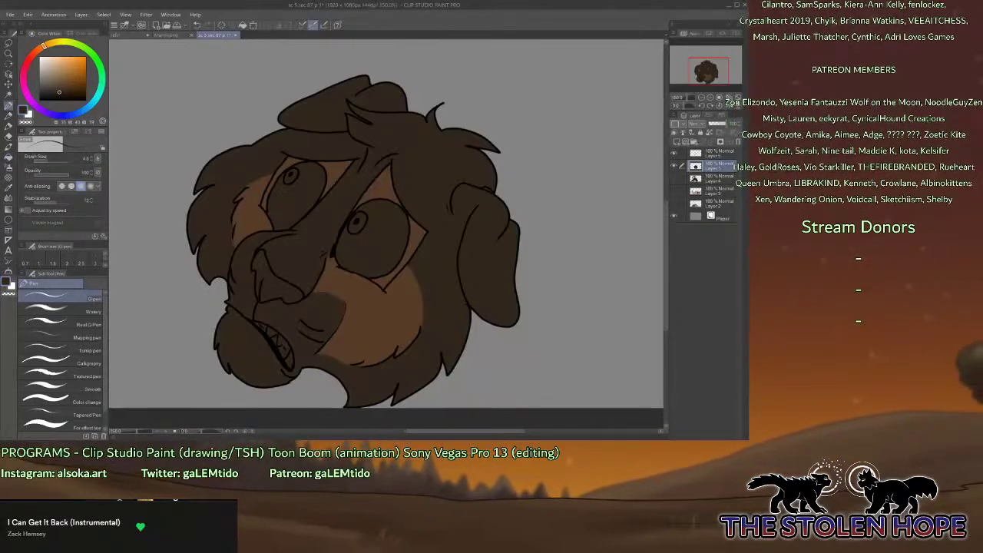
click(126, 36)
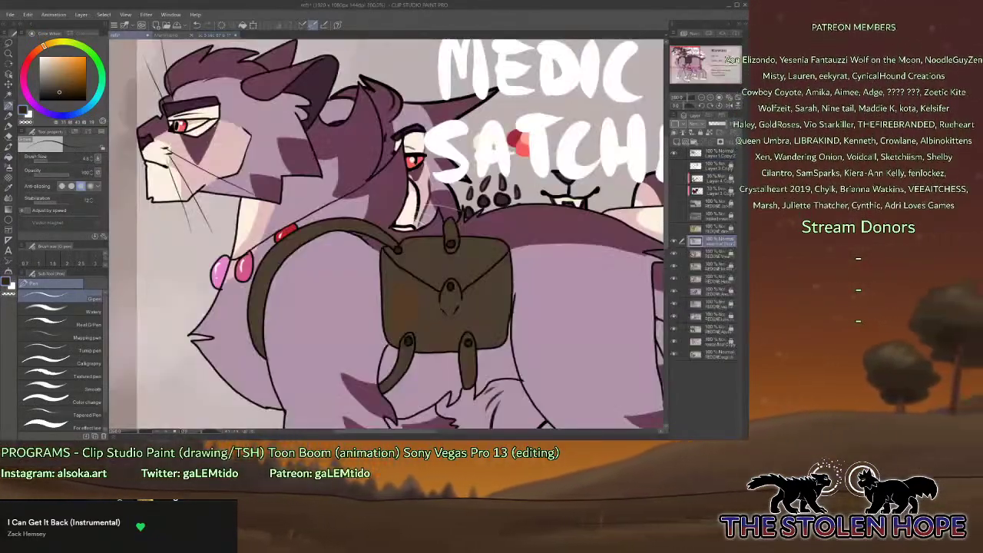
click(167, 35)
alt+click(338, 183)
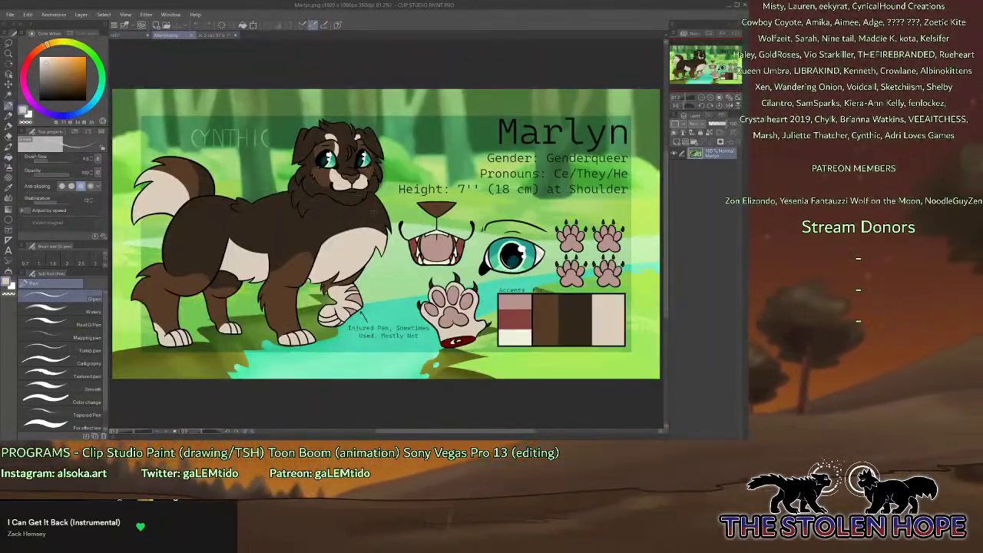
click(220, 36)
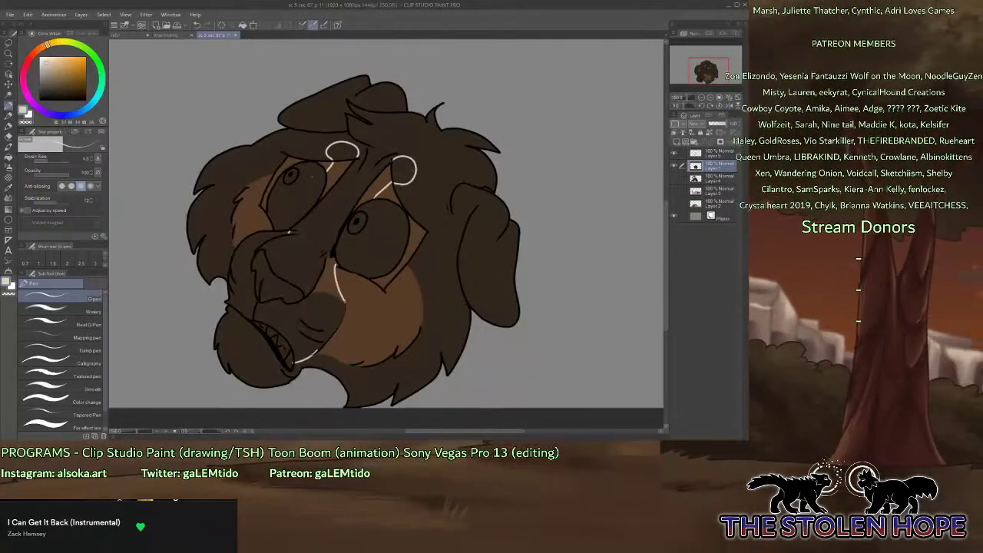
Fill the muzzle and both brow markings with cream.
click(9, 158)
click(326, 307)
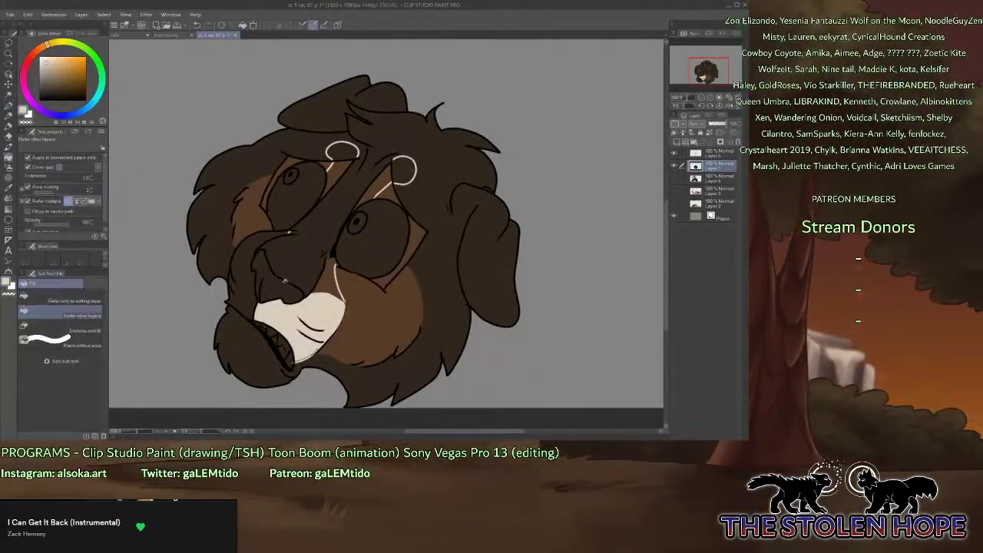
click(287, 292)
click(330, 278)
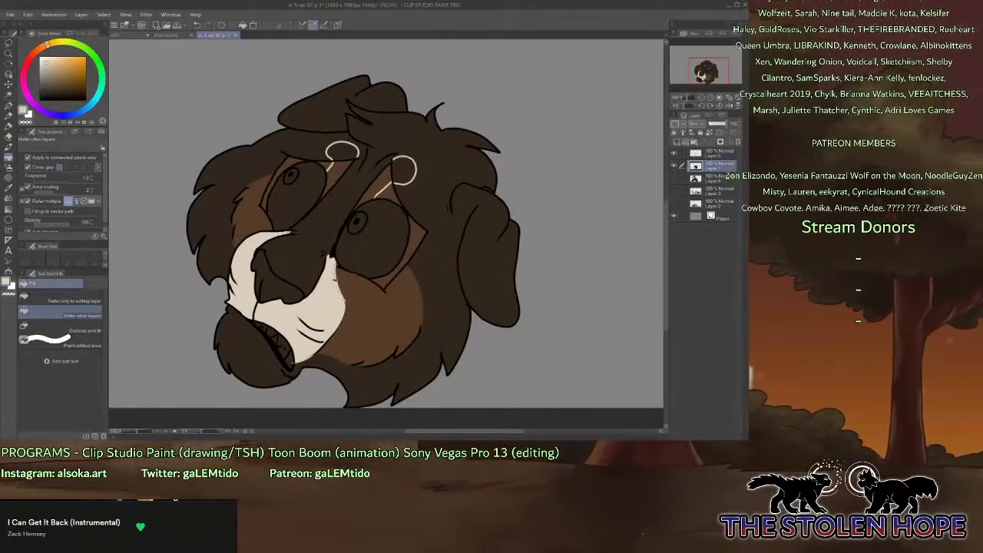
click(401, 171)
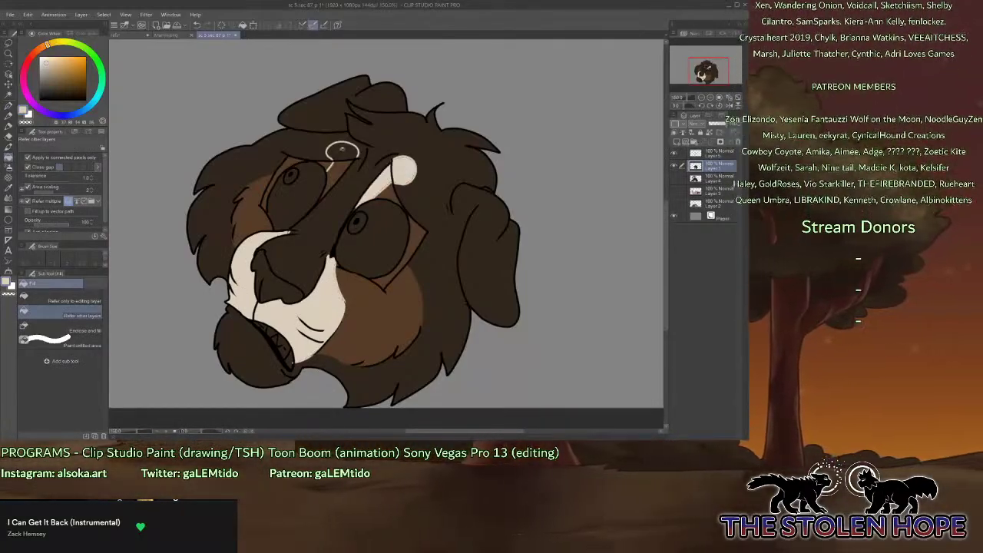
click(342, 150)
click(335, 171)
Touch up the edges of the face markings with the G-pen, using colours sampled from the head.
key(p)
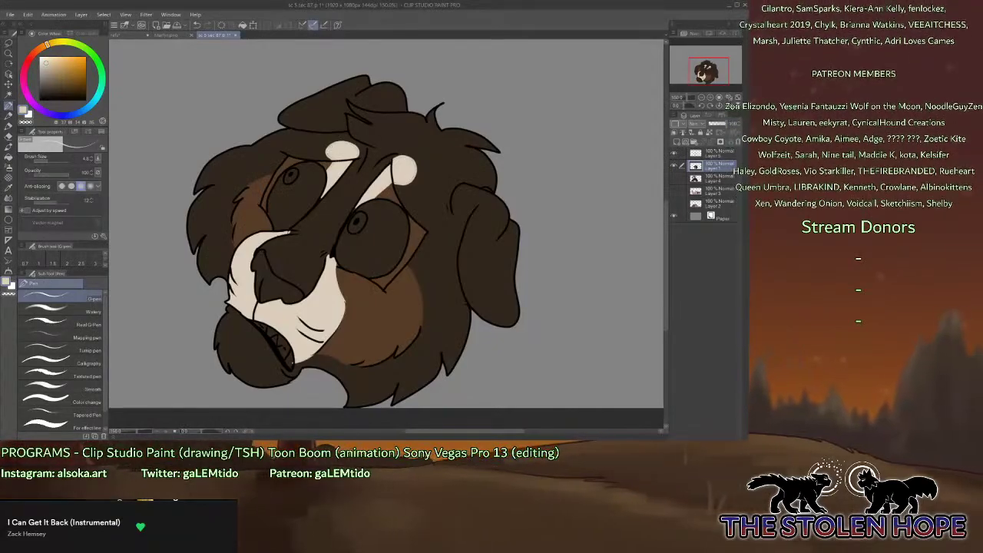
alt+click(358, 331)
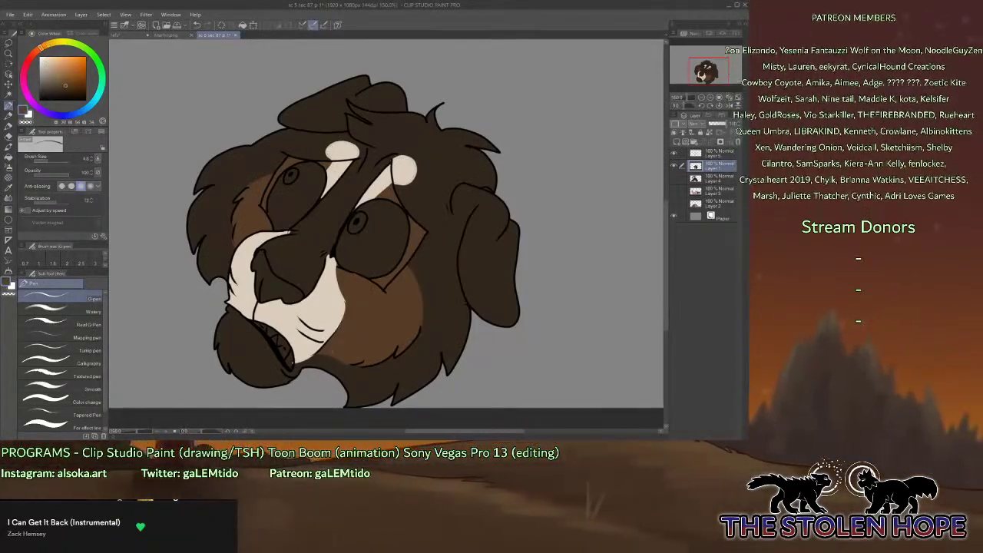
alt+click(345, 302)
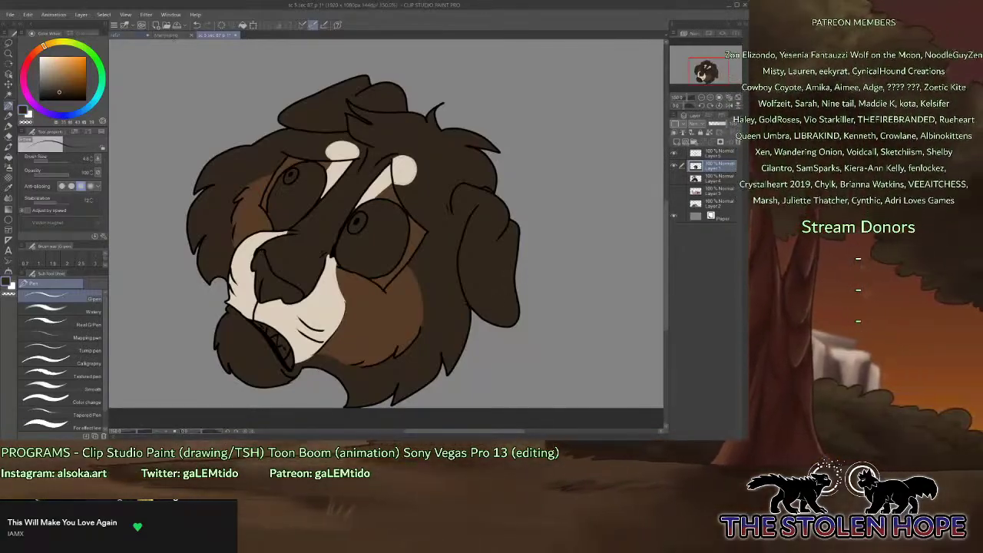
Sample the off-white accent from the Marlyn palette and fill both eyeballs and the teeth.
click(174, 37)
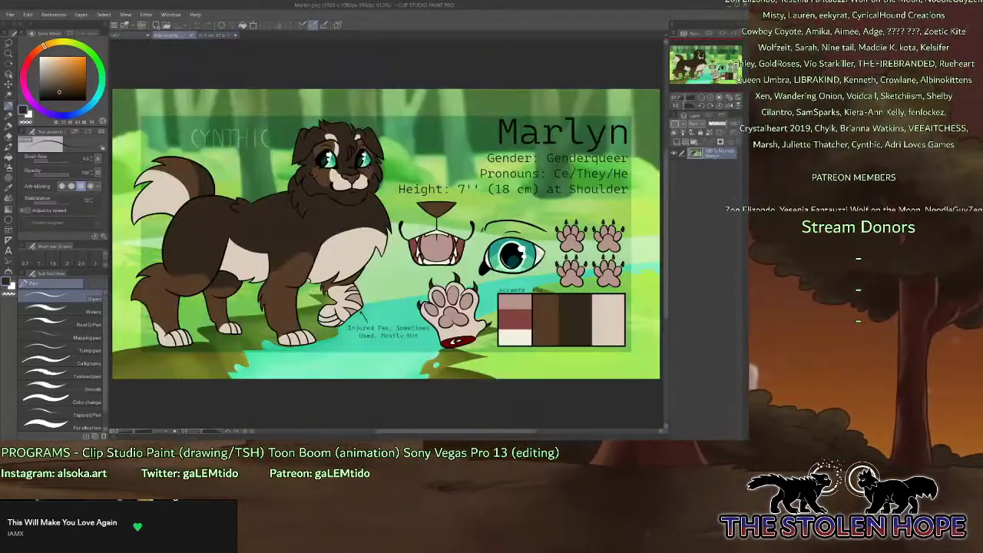
alt+click(514, 337)
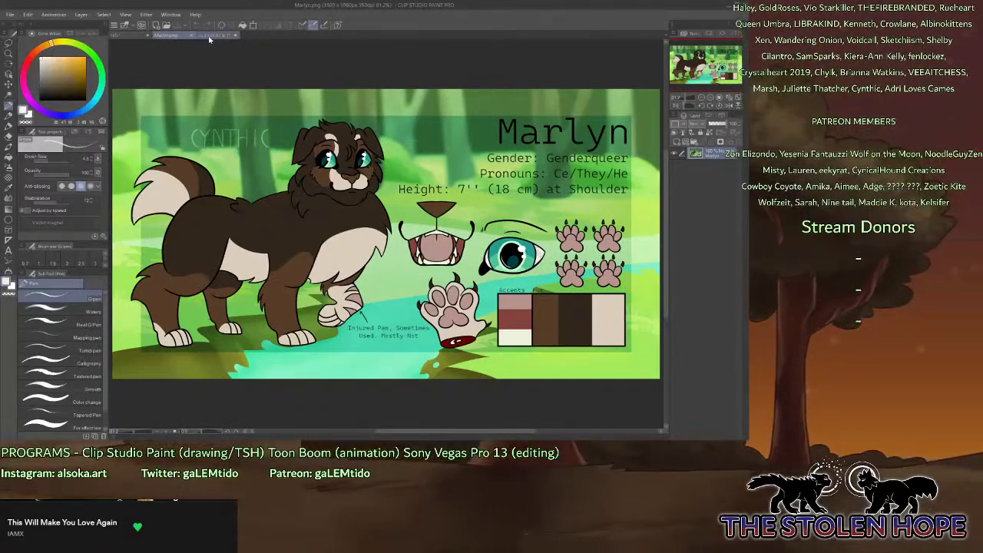
click(209, 35)
click(8, 157)
click(296, 192)
click(392, 258)
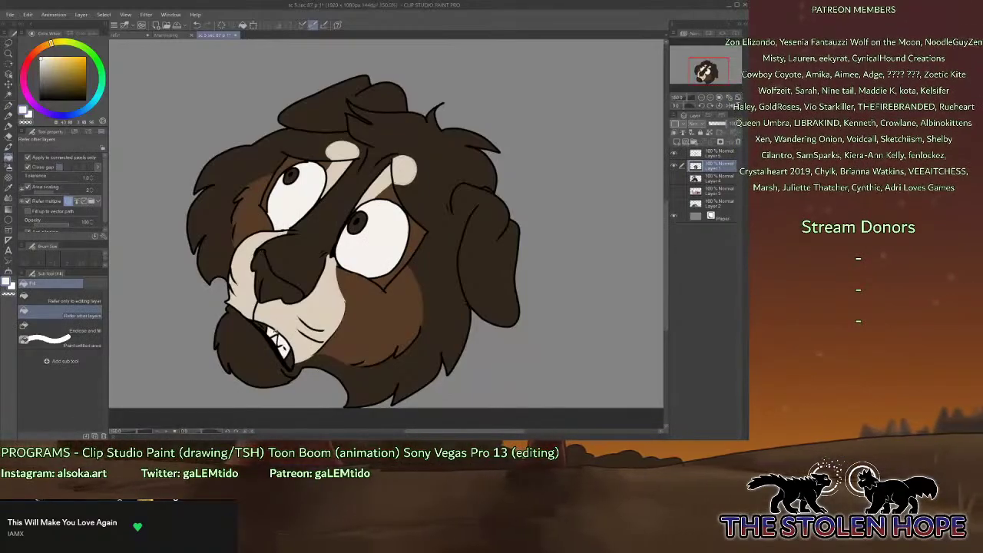
click(262, 326)
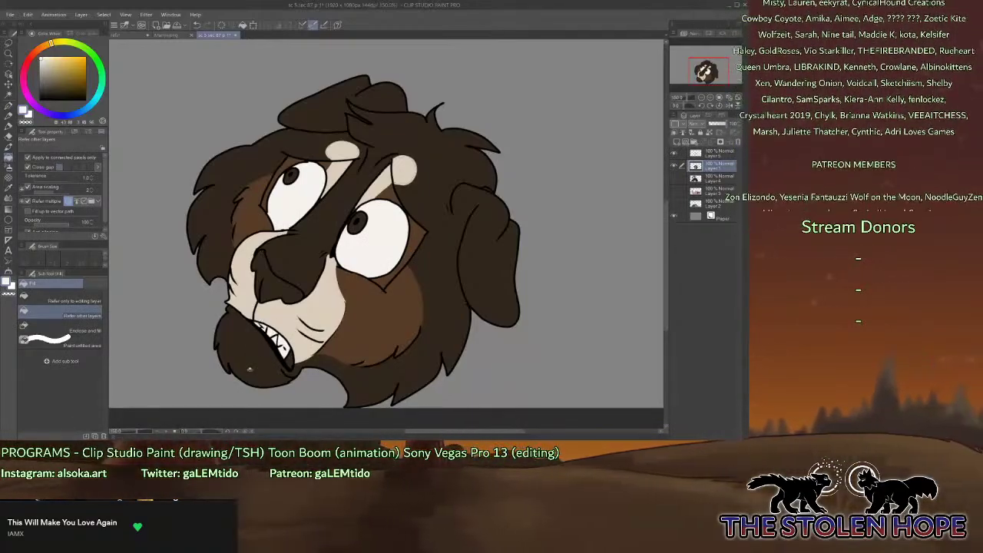
Check the Marlyn reference, draw curved shade edges across both eyeballs in a darker off-white, and fill the shaded parts.
click(9, 108)
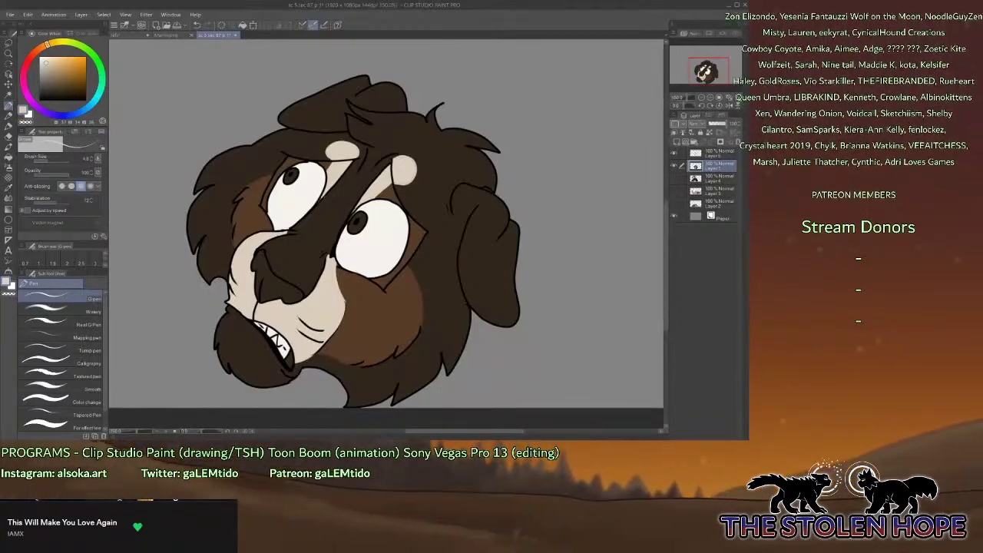
click(167, 35)
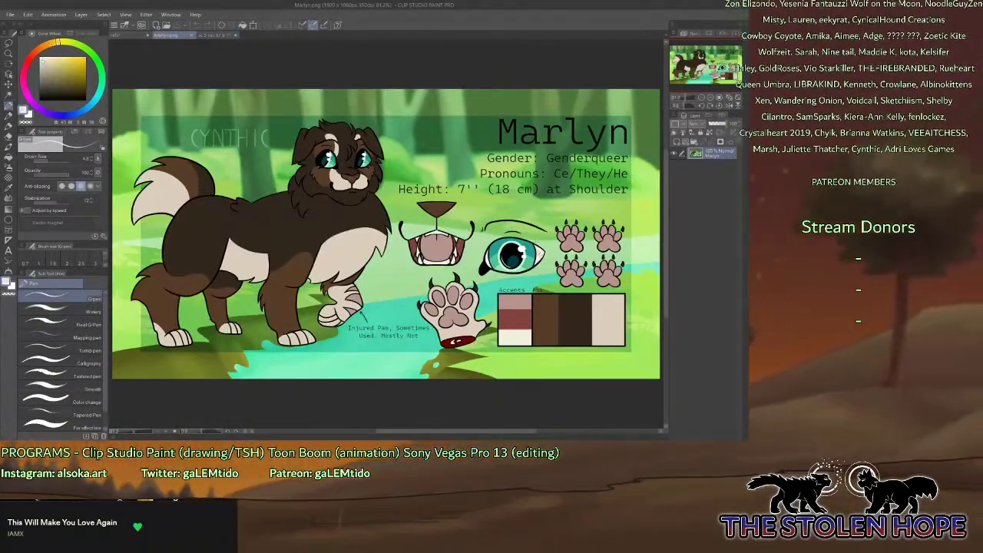
click(217, 35)
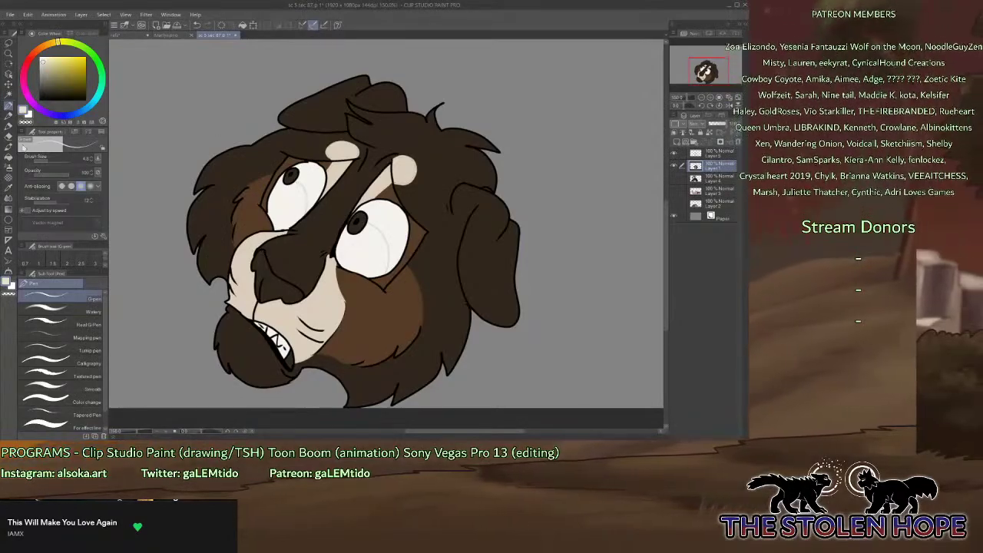
key(g)
click(310, 172)
click(384, 214)
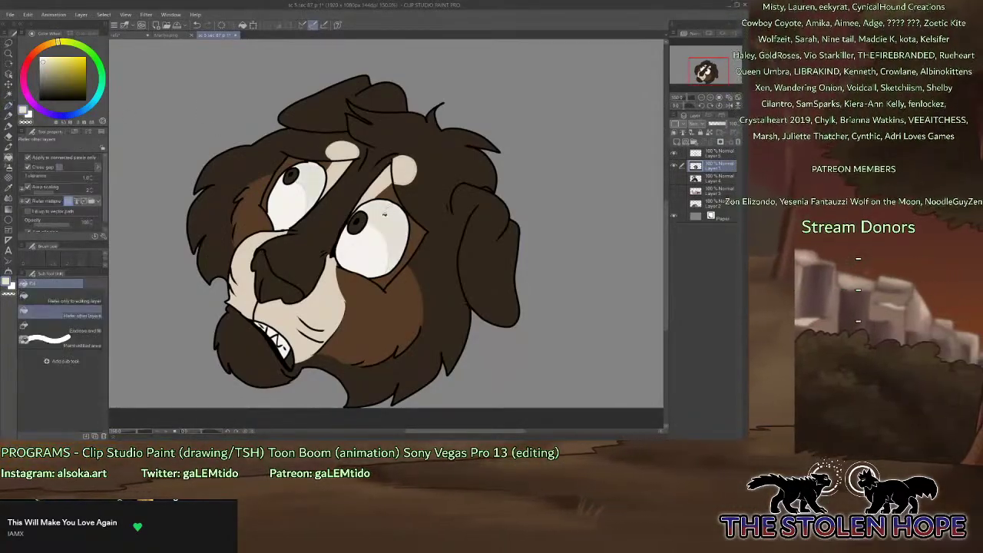
Sample the teal iris colour from the Marlyn reference and fill the irises of the brown character's eyes.
click(166, 36)
alt+click(527, 256)
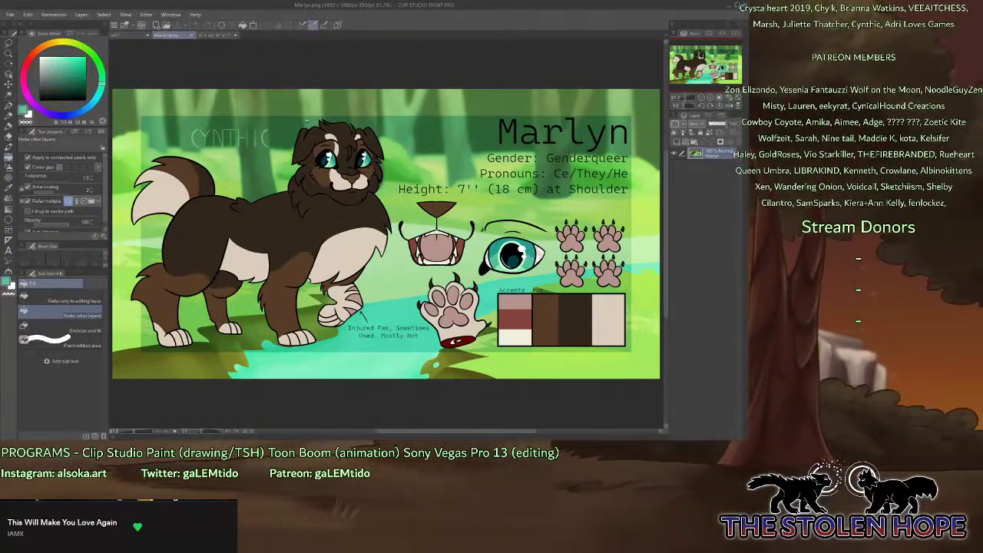
click(216, 36)
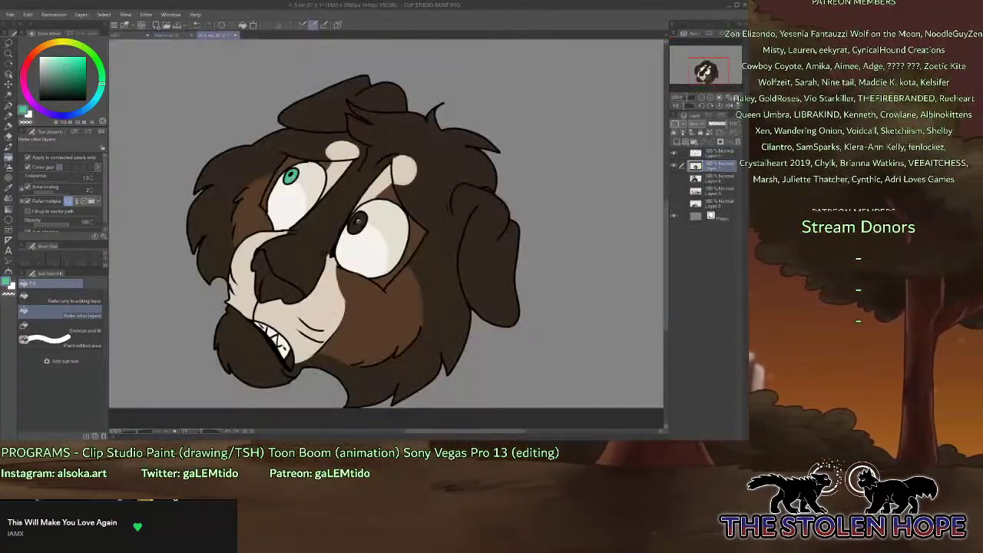
Detail both irises with the G-pen in a darker teal and a lighter green, checking the eye on the Marlyn reference.
key(p)
click(176, 35)
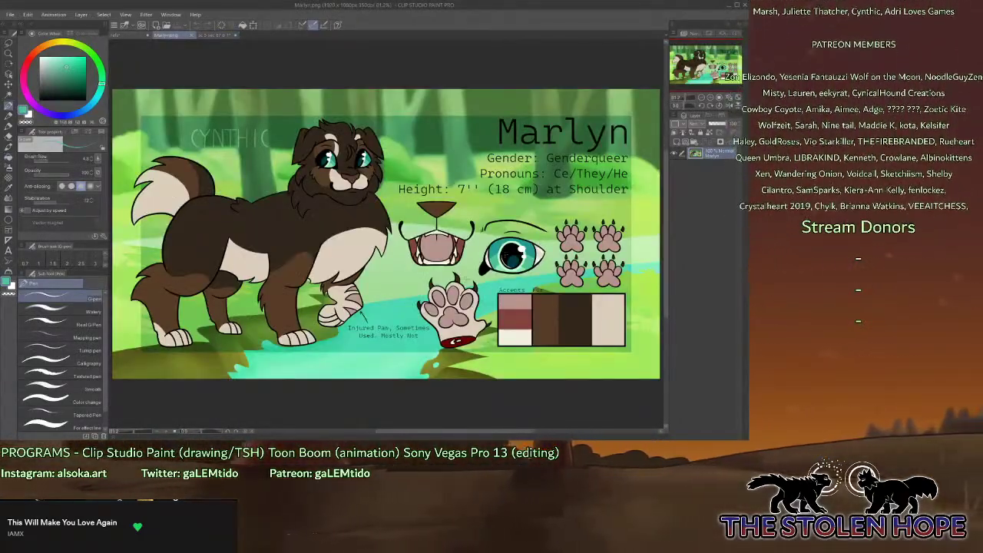
click(217, 35)
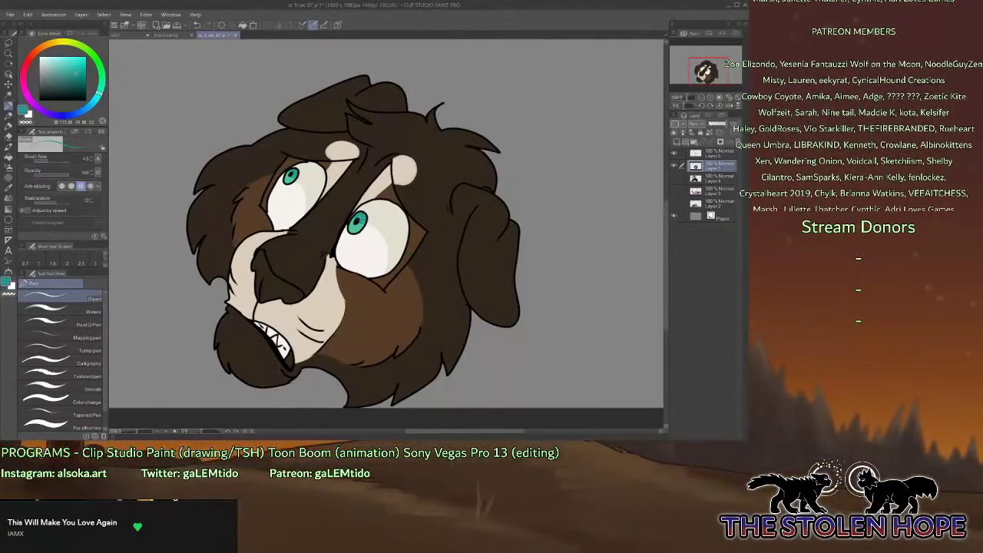
click(173, 37)
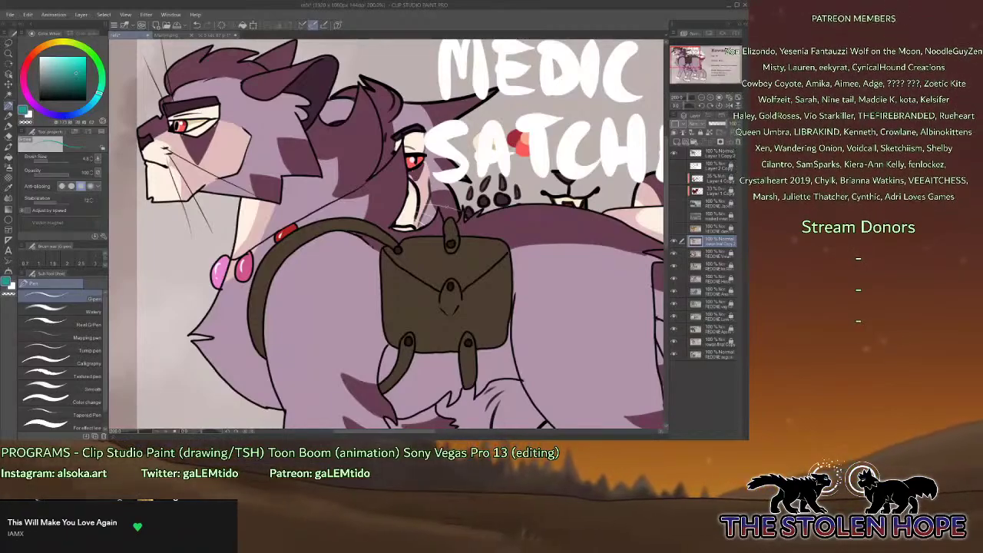
click(172, 38)
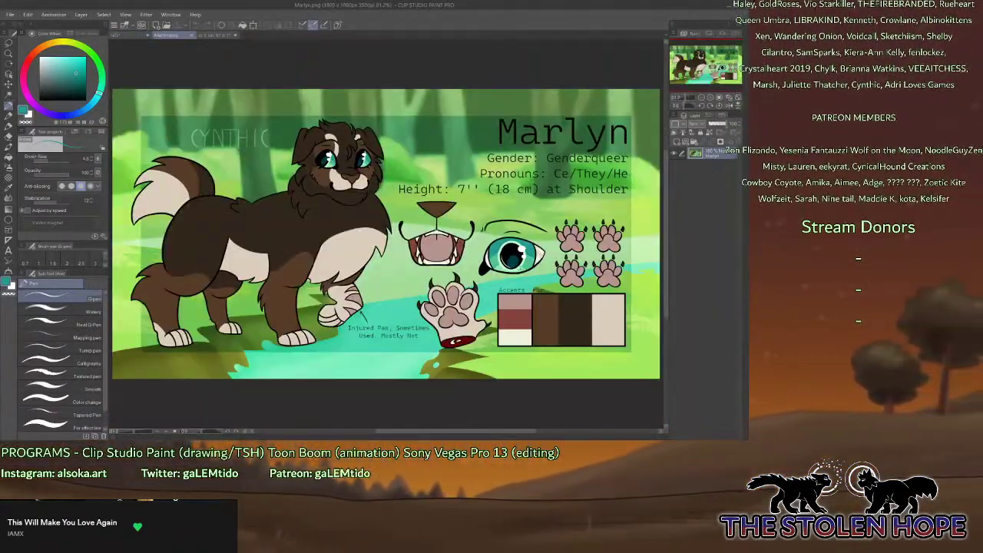
click(215, 35)
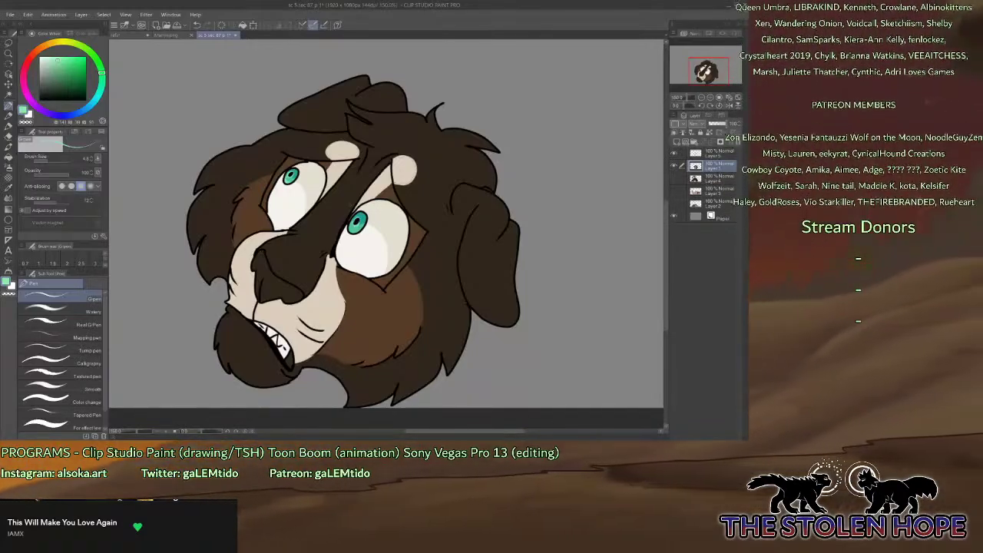
Sample the nose brown from the Marlyn reference and fill the brown character's nose.
click(165, 35)
alt+click(354, 178)
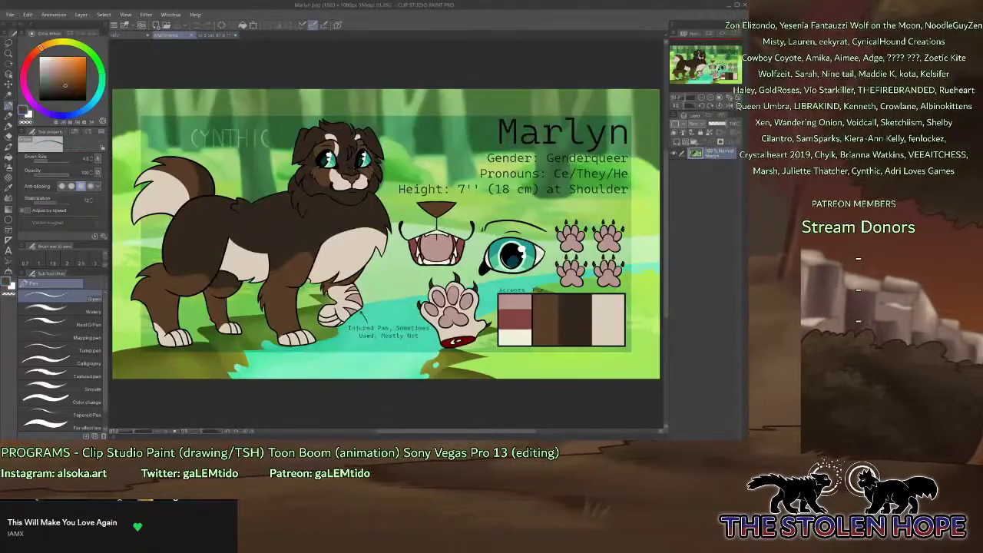
click(216, 35)
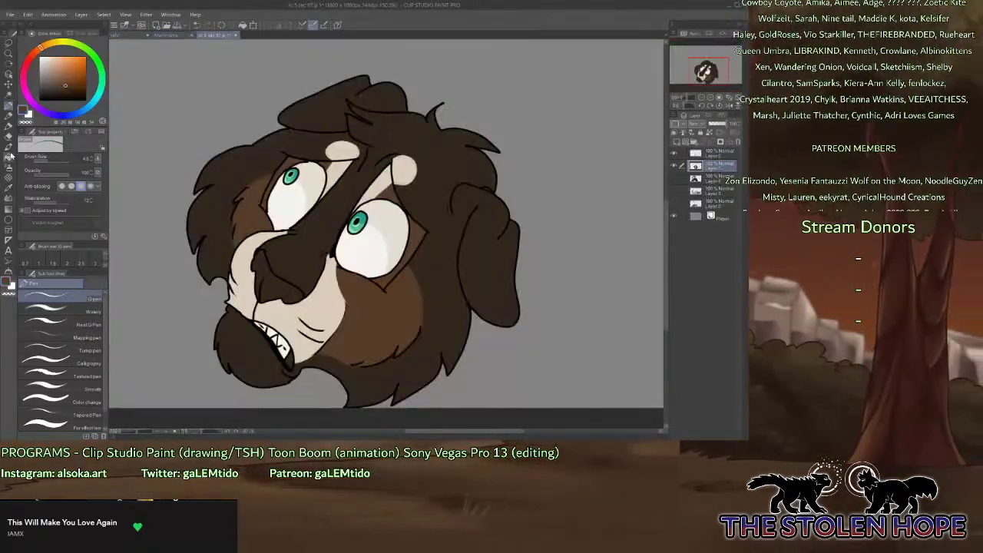
key(g)
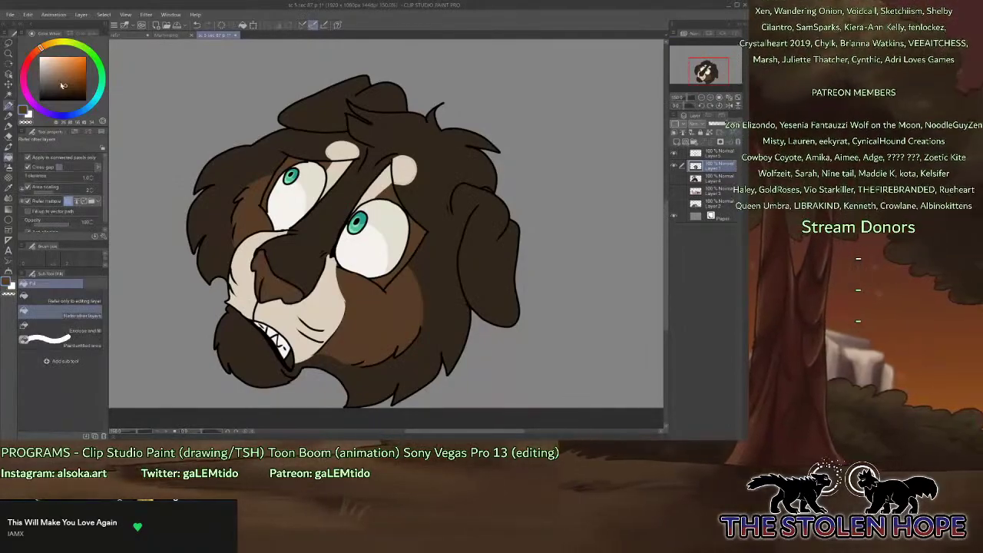
key(p)
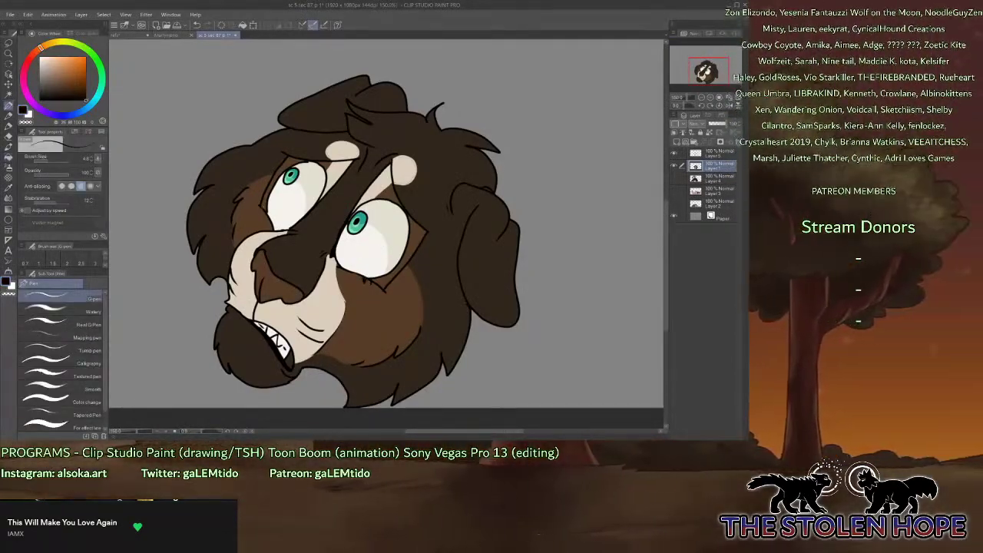
Merge the brown head's line art and colour layers and add an empty layer above them, with the body layer hidden.
click(700, 98)
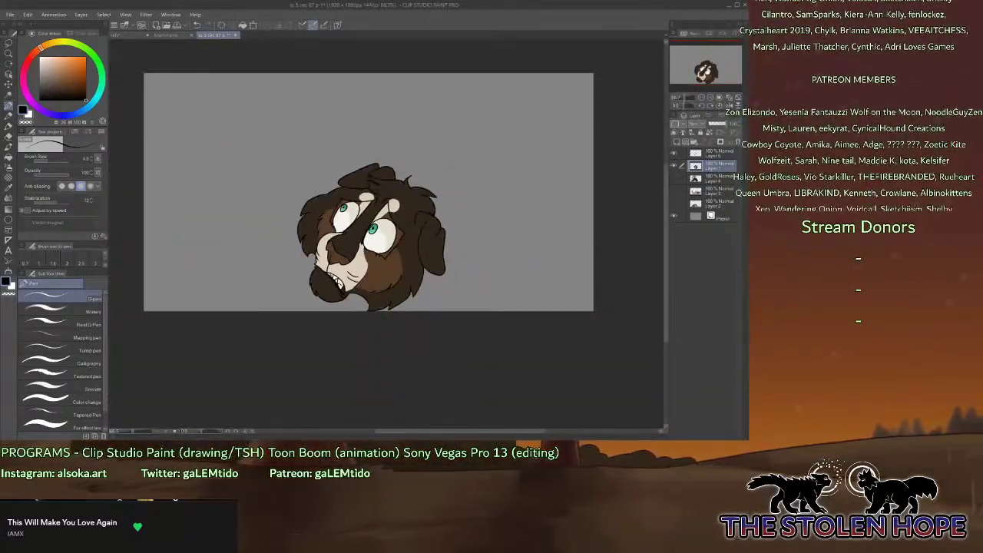
click(9, 158)
click(34, 53)
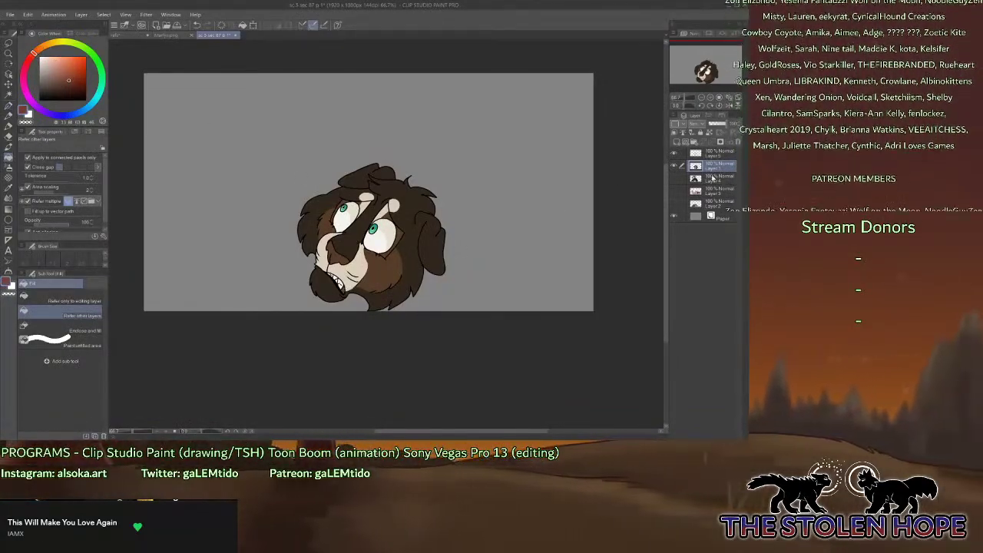
click(705, 153)
click(673, 166)
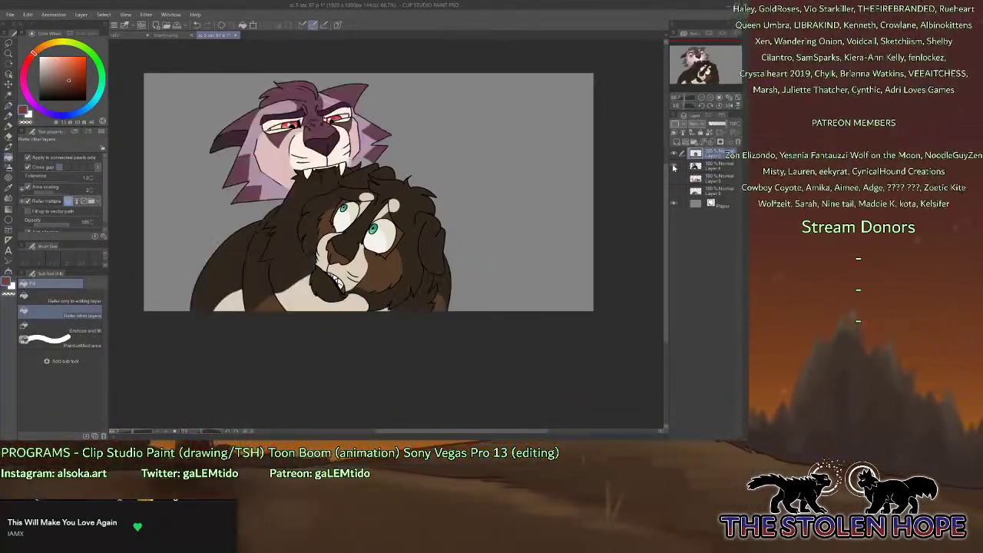
click(673, 166)
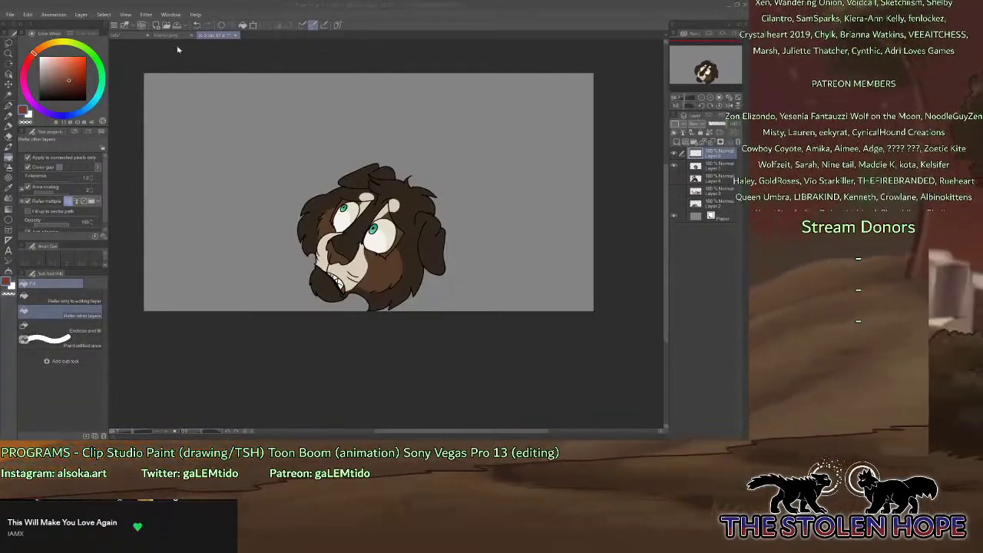
Display the lighting notes on the purple character's reference and sample the dark red-brown marked 33% overlay.
click(123, 34)
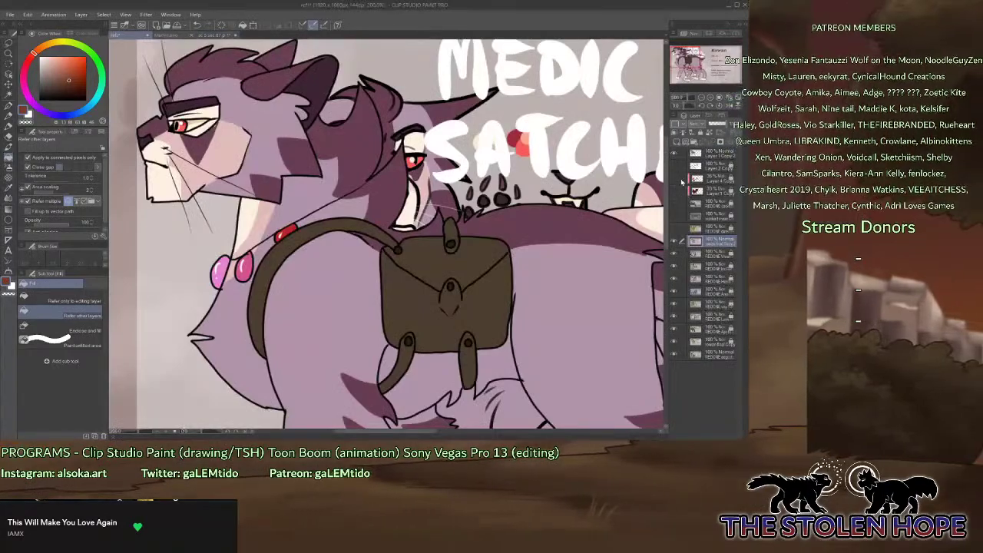
drag(673, 154, 673, 189)
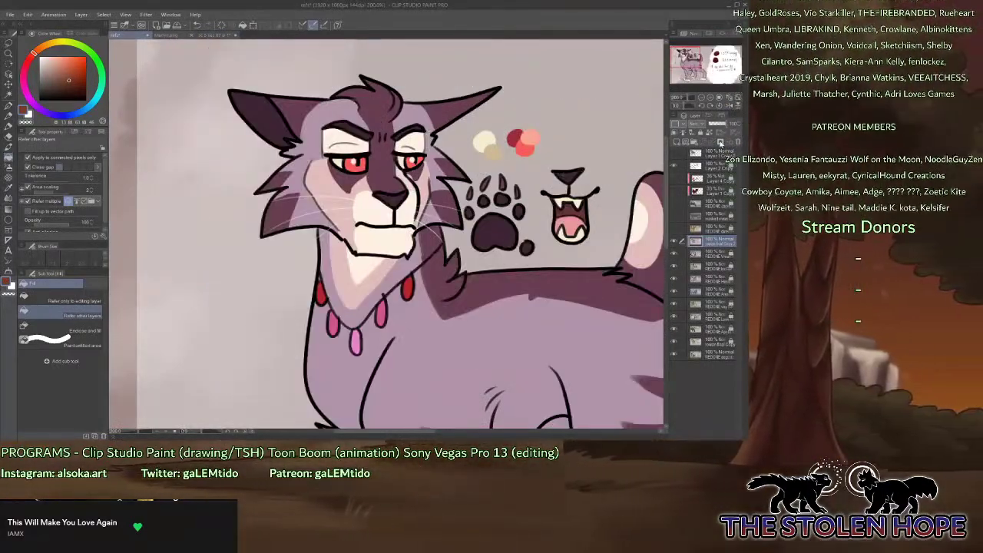
drag(720, 66, 721, 60)
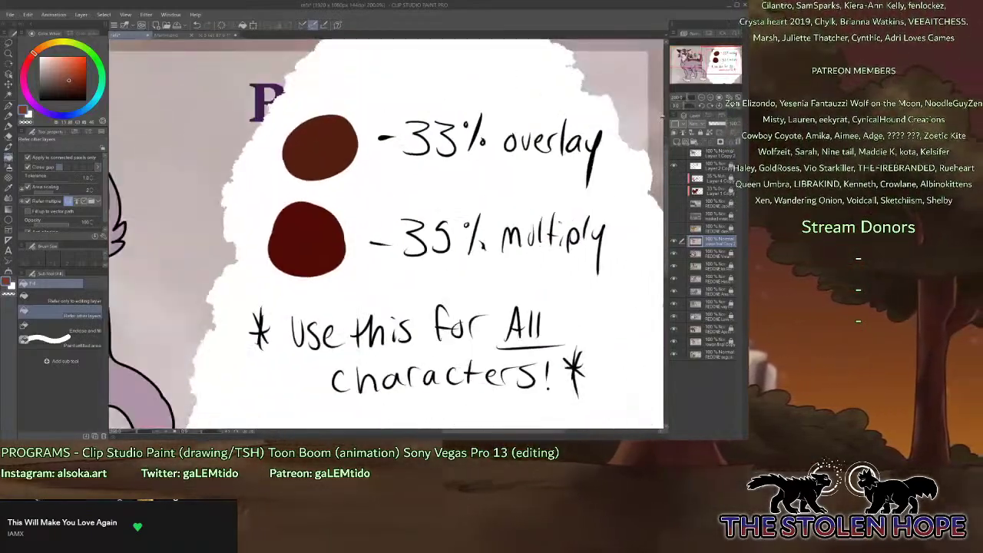
click(221, 36)
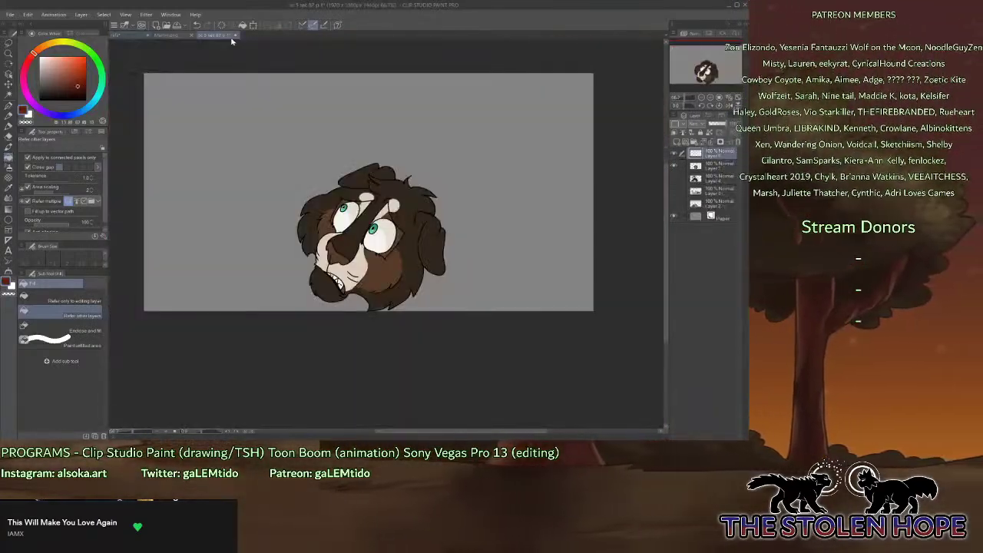
Fill the new layer with the sampled dark red-brown and clip it to the brown head layer.
click(61, 300)
click(421, 253)
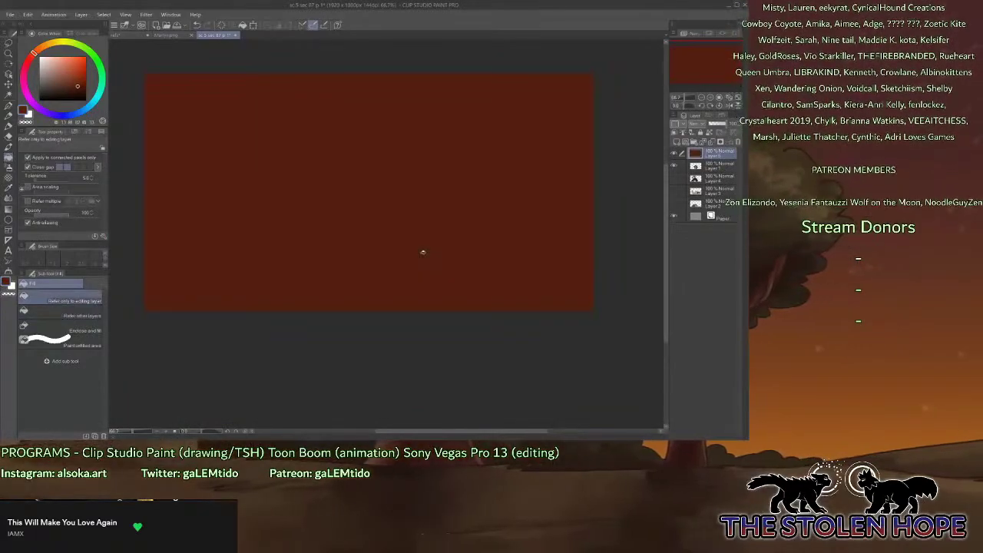
click(674, 132)
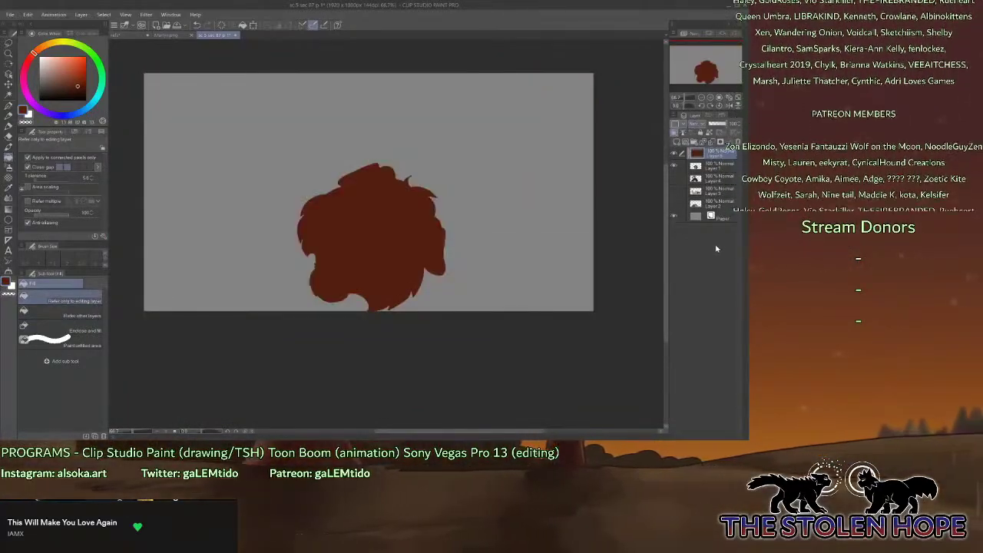
Set the head's tint layer to Overlay, lower its opacity following the 33% note, and merge it into the head.
click(696, 124)
click(699, 223)
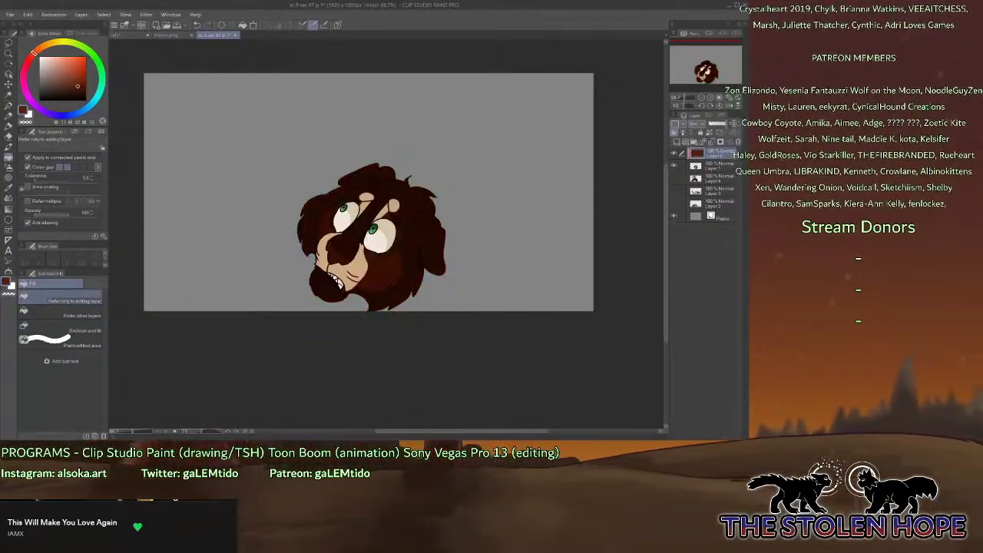
click(718, 124)
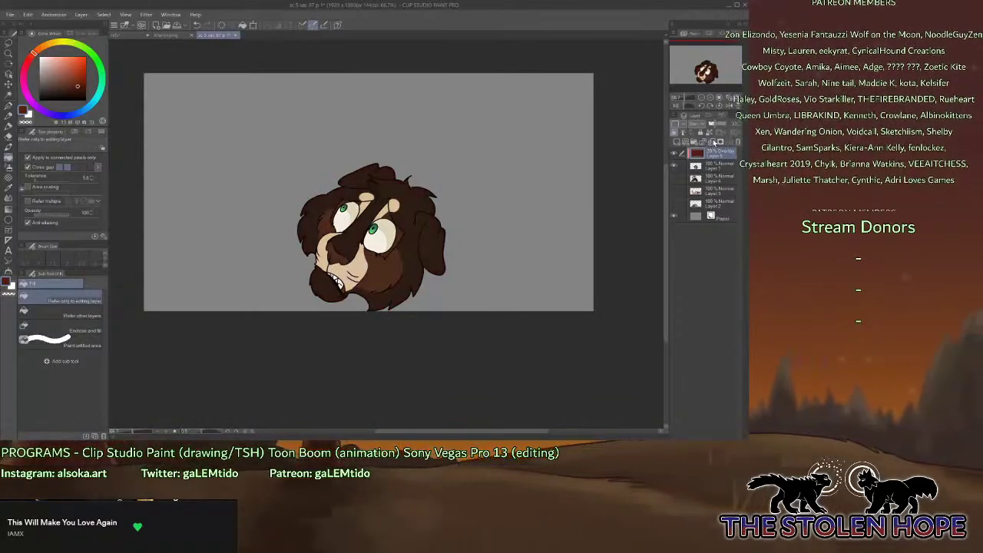
click(711, 141)
Display only Layer 4 with the purple head and brown body, and add a dark red-brown filled layer clipped to it.
click(674, 166)
click(674, 154)
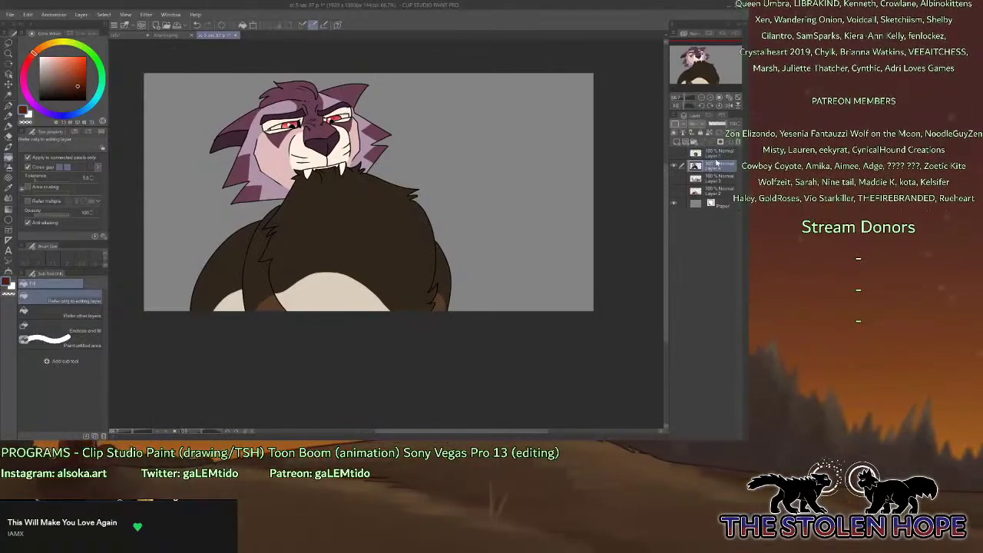
click(676, 141)
click(576, 154)
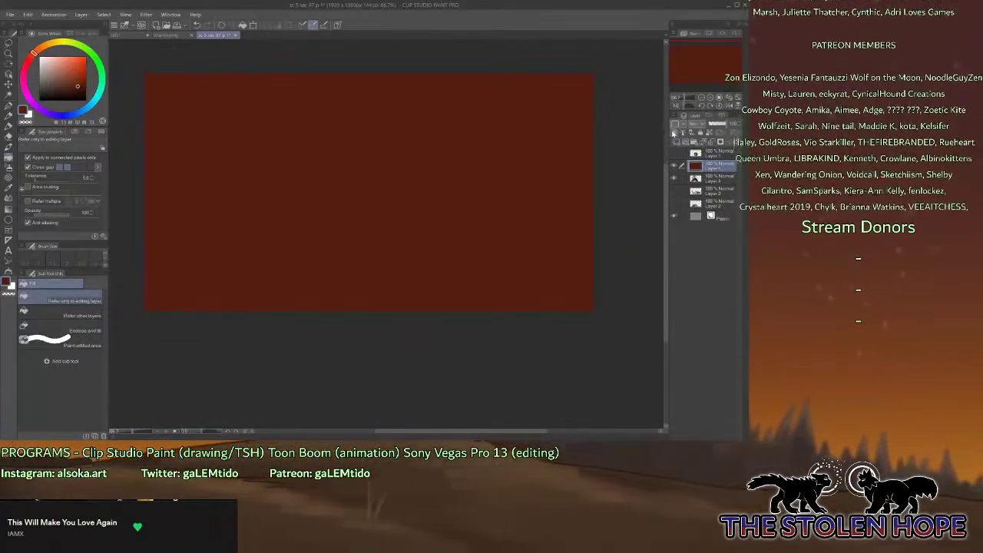
click(675, 132)
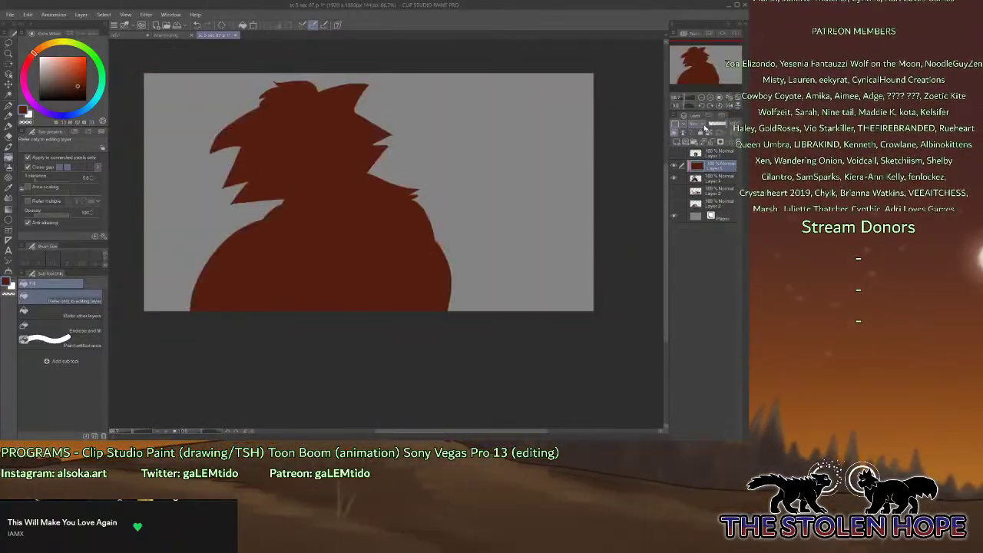
Set Layer 4's clipped tint to Overlay at reduced opacity and merge it down.
click(705, 225)
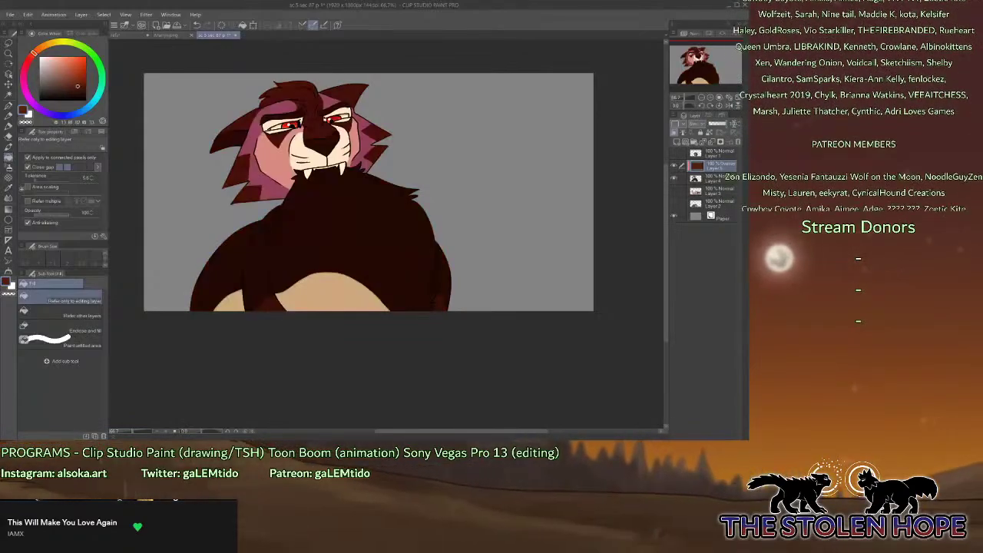
click(715, 123)
click(715, 144)
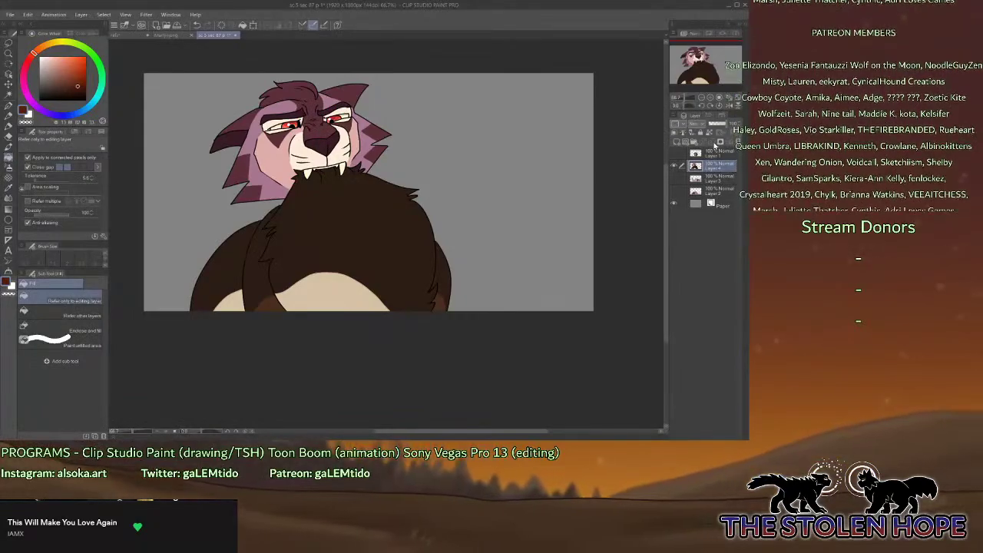
Display only Layer 3 with the purple body and place a new dark red-brown filled layer directly above it.
click(675, 154)
click(674, 153)
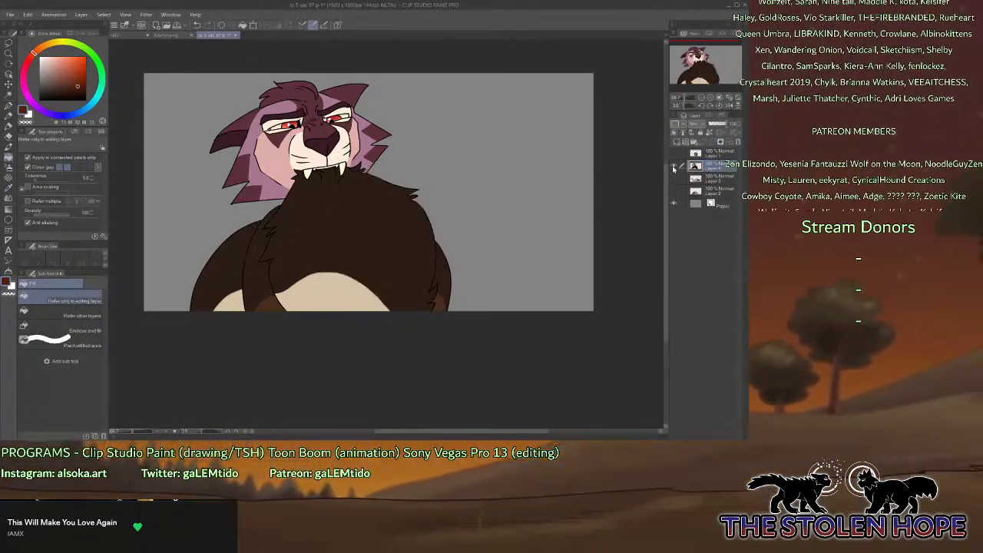
click(674, 166)
click(673, 179)
click(711, 190)
click(678, 142)
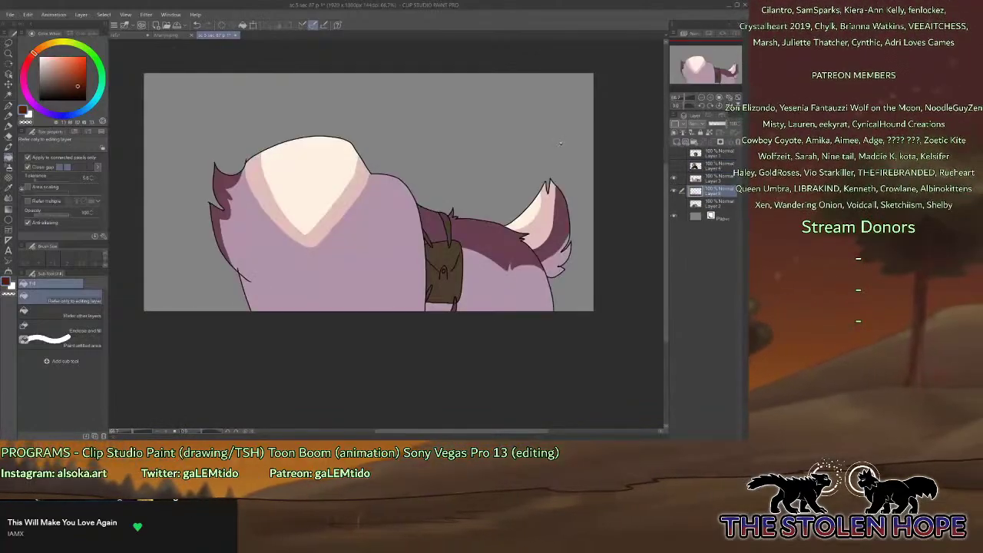
click(576, 153)
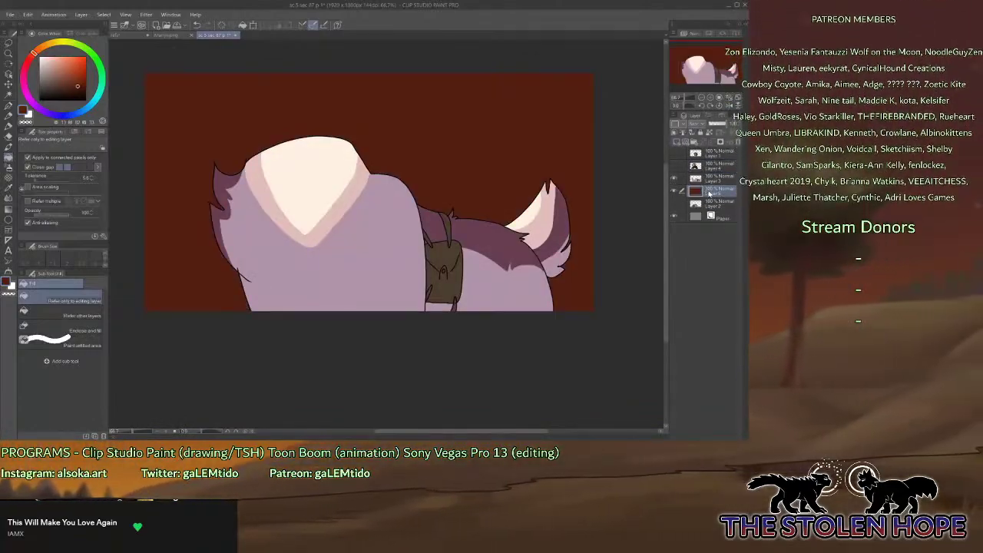
drag(714, 178, 712, 176)
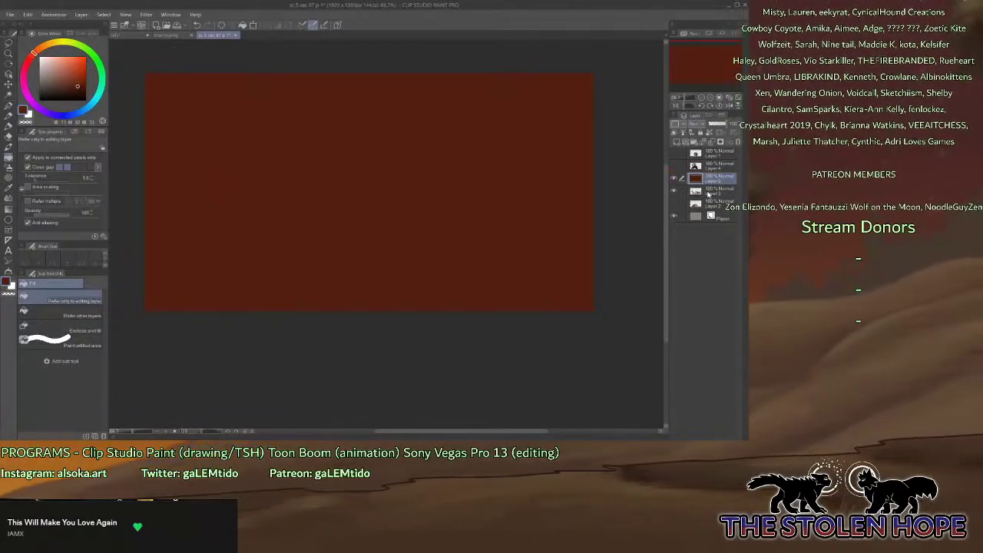
Set the purple body's tint layer to Overlay at reduced opacity, clip it to the body, and merge it down.
click(702, 228)
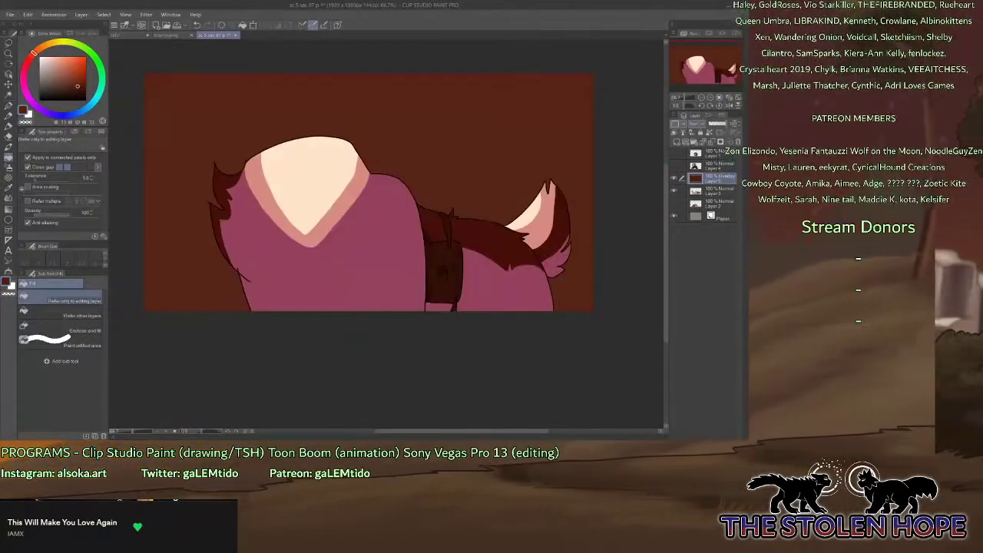
drag(732, 126, 716, 137)
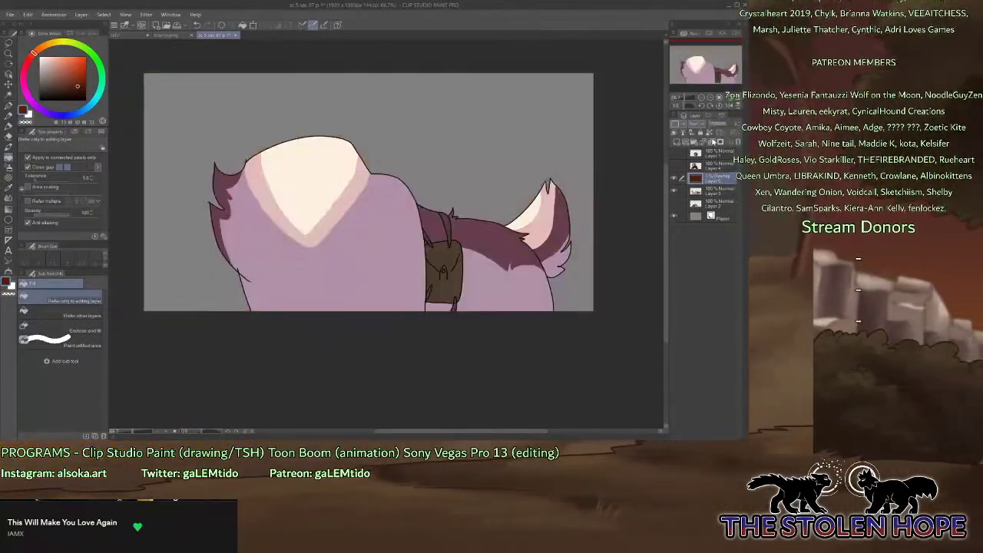
click(714, 143)
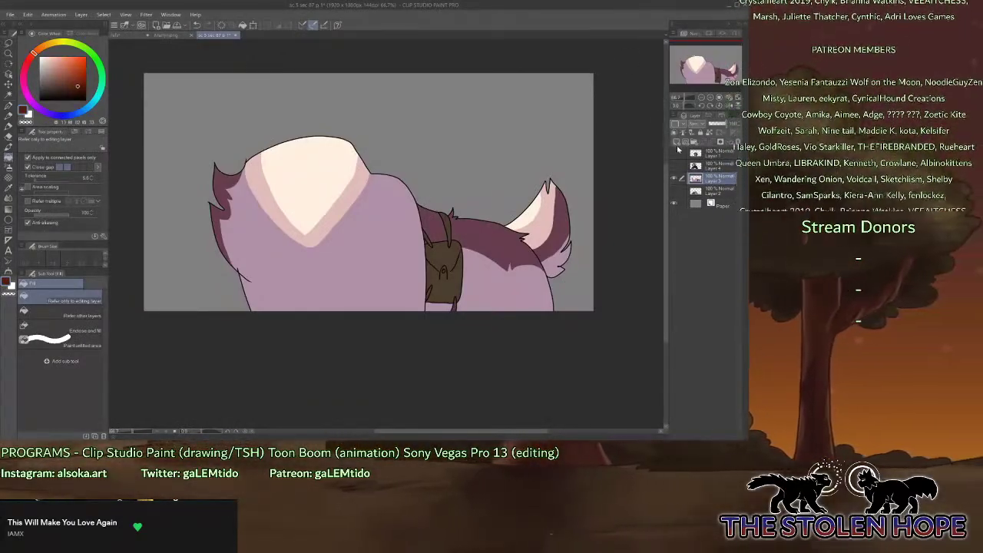
Display only Layer 2 with the purple head and add a dark red-brown filled layer directly above it.
click(674, 178)
key(ctrl+z)
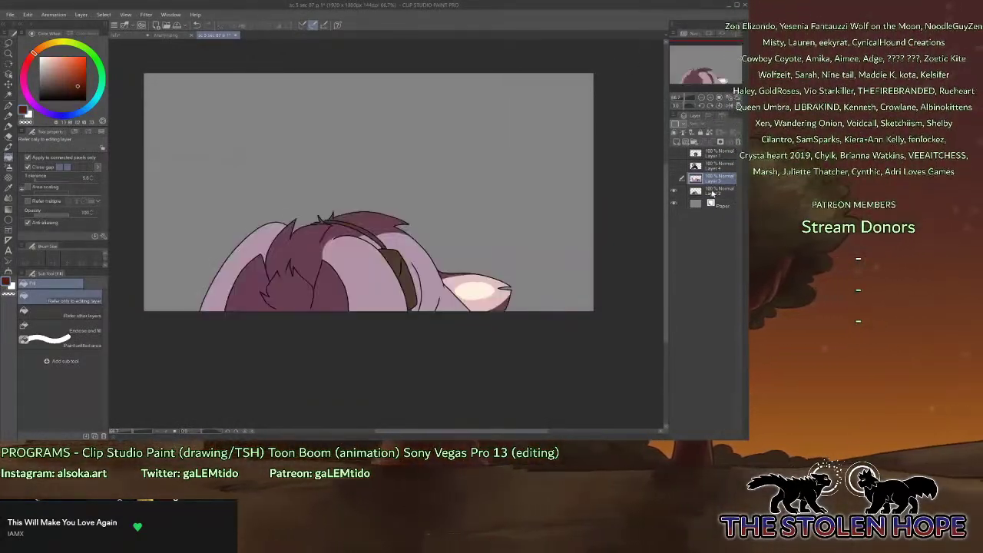
click(464, 143)
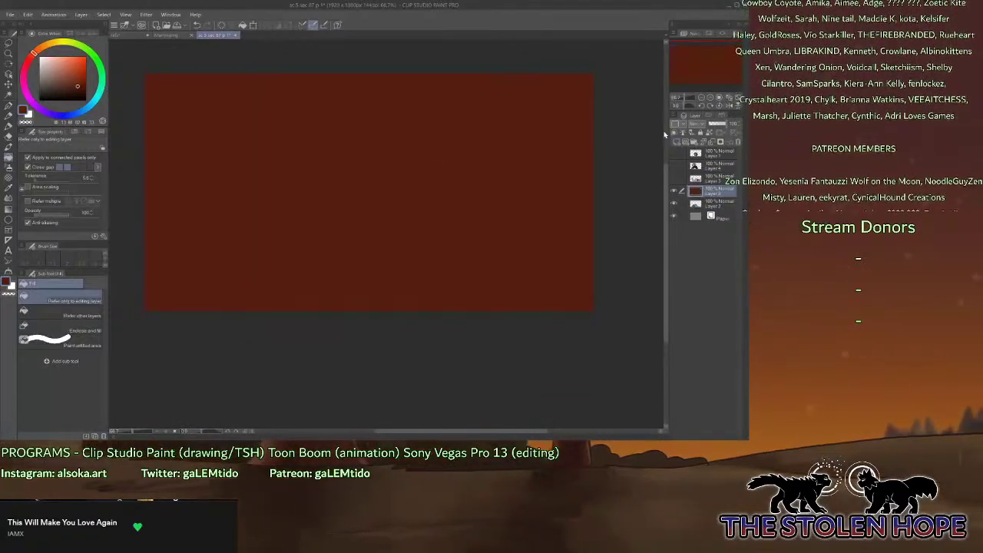
Clip the tint layer to Layer 2's purple head, set it to Overlay at reduced opacity, and merge it down.
key(ctrl+z)
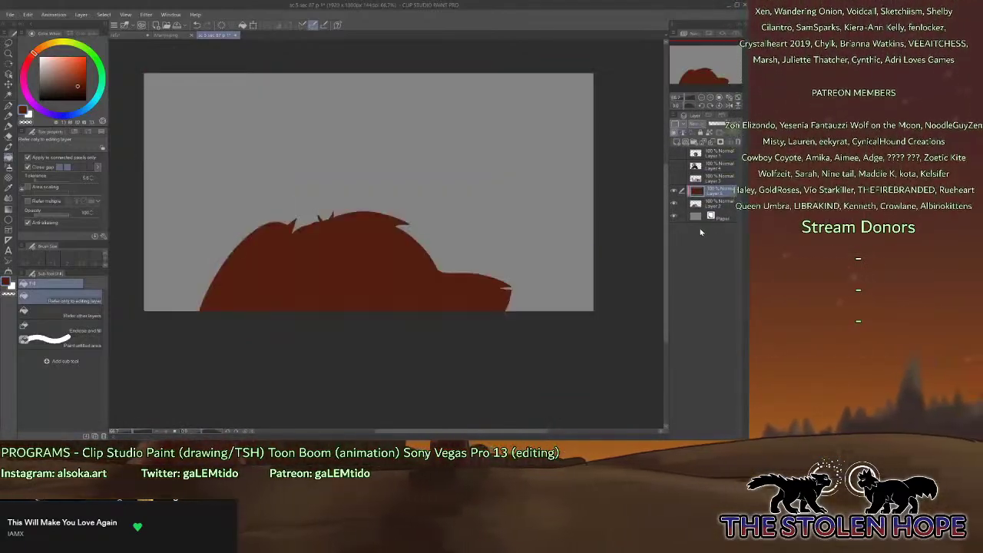
key(ctrl+z)
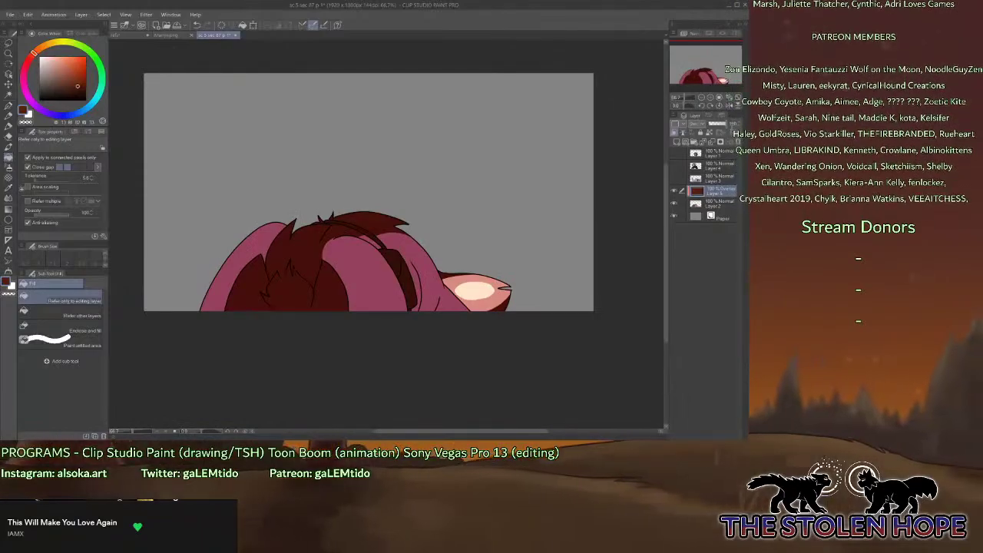
click(714, 123)
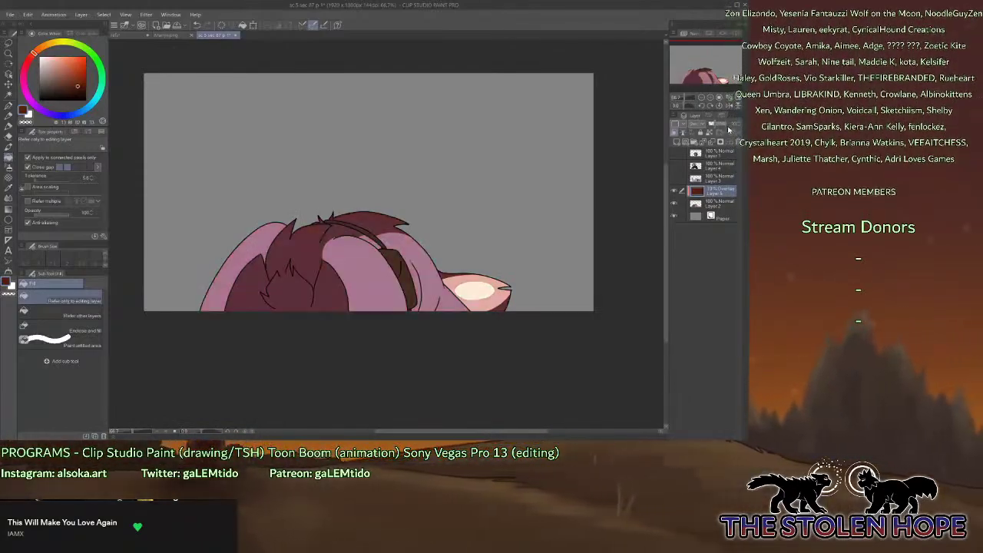
click(711, 143)
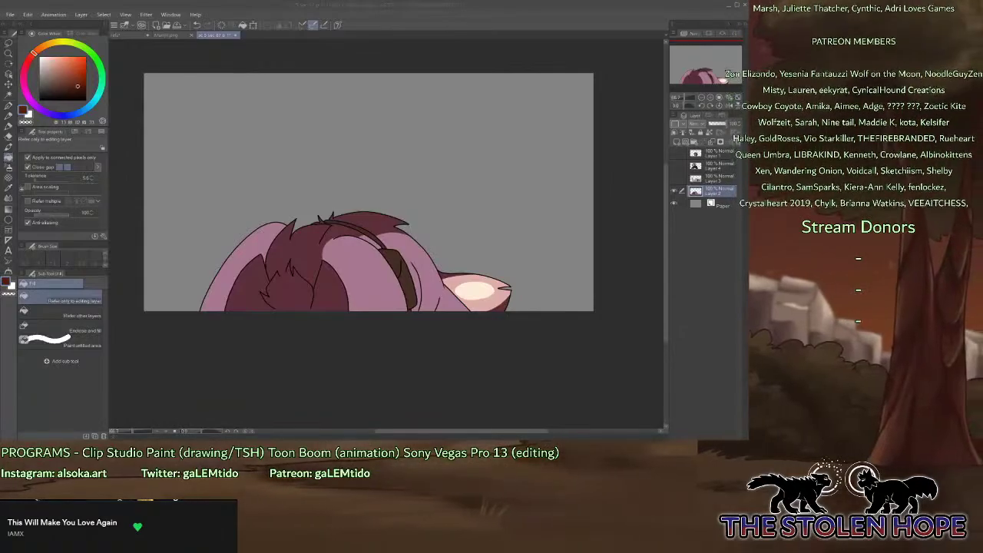
Sample the dark red swatch noted for 35% multiply in the reference document and return to sc 5 sec 87 p 1.
click(168, 37)
click(128, 36)
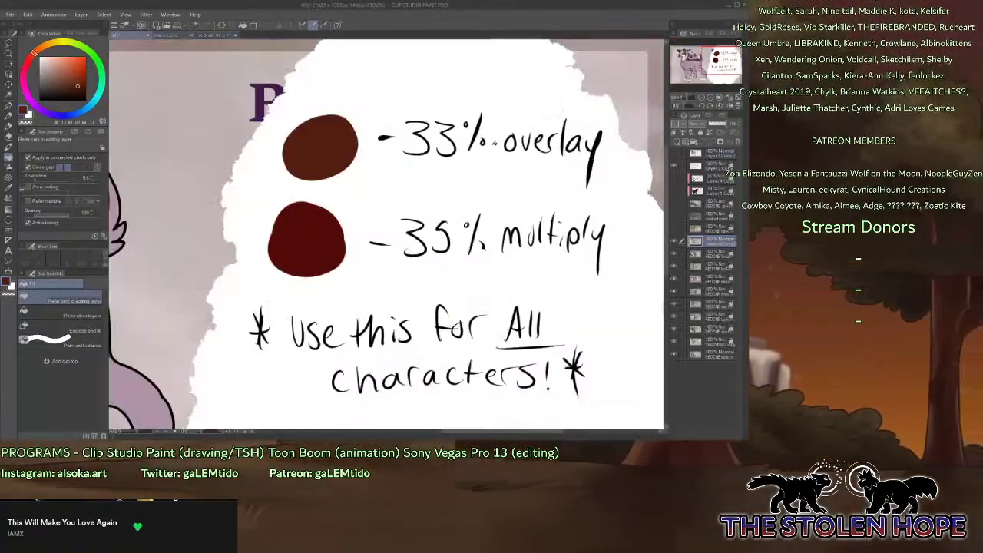
click(227, 36)
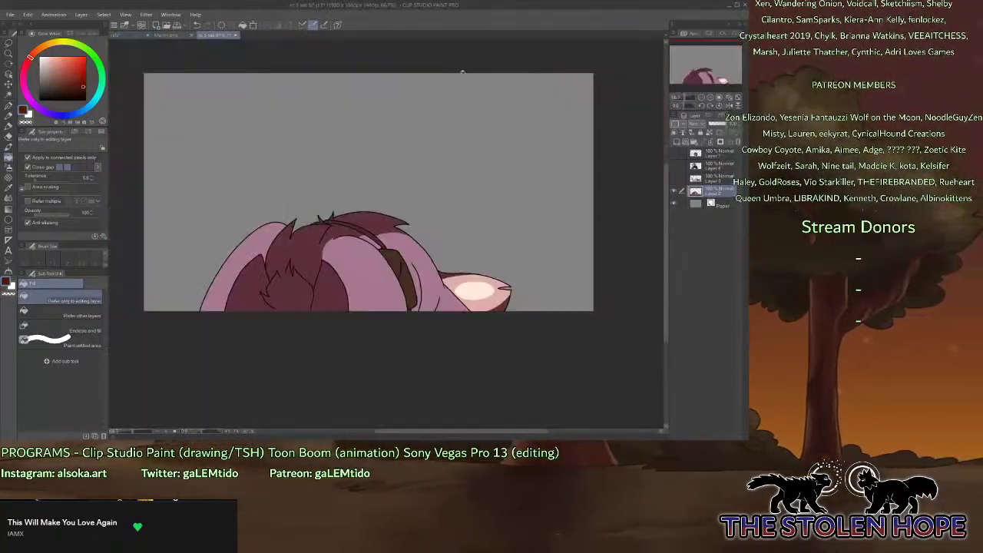
Display only Layer 1 with the dark brown head, add an empty layer directly above it, and switch to the Pen tool.
click(674, 190)
click(674, 152)
click(690, 149)
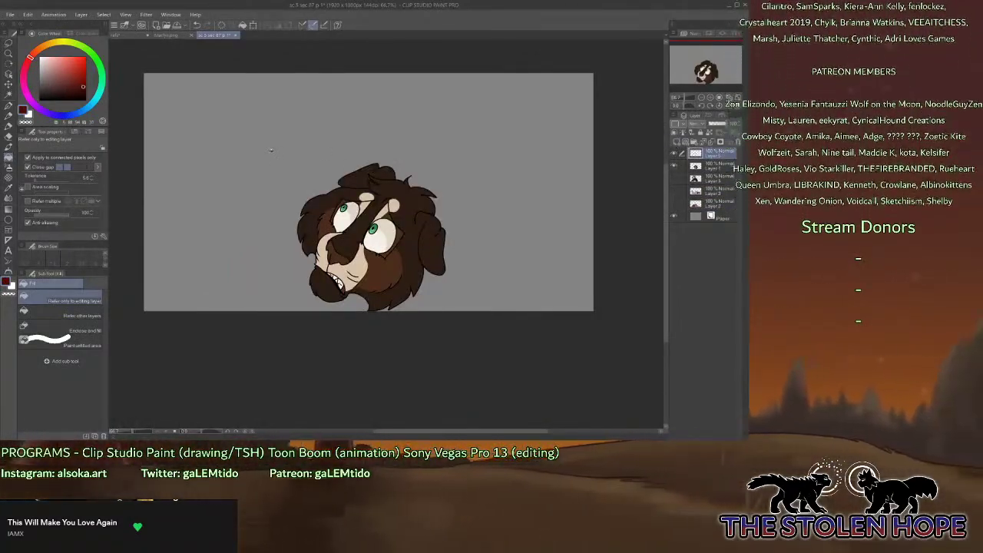
key(p)
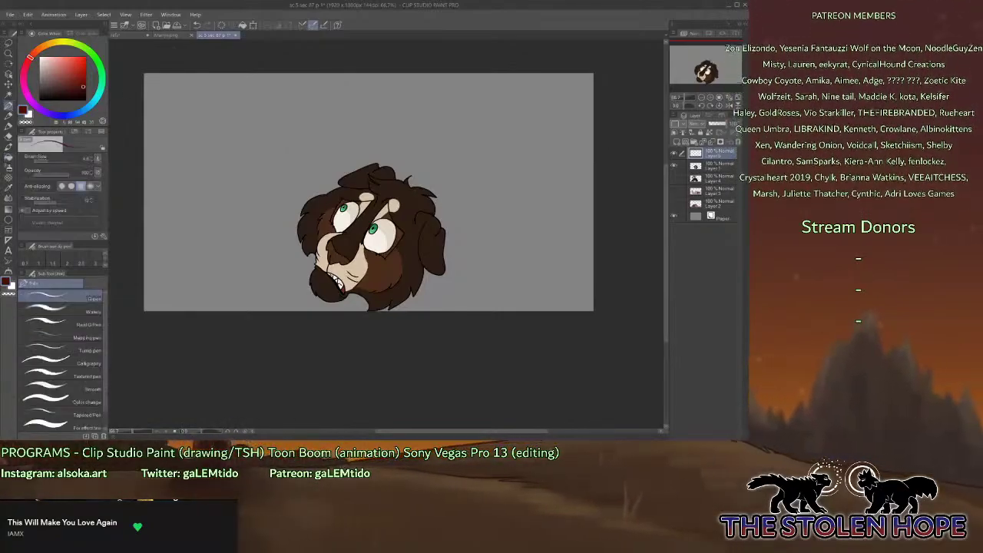
Outline a shadow shape across the lower half of the brown dog's head and fill it with dark red.
click(711, 98)
click(711, 98)
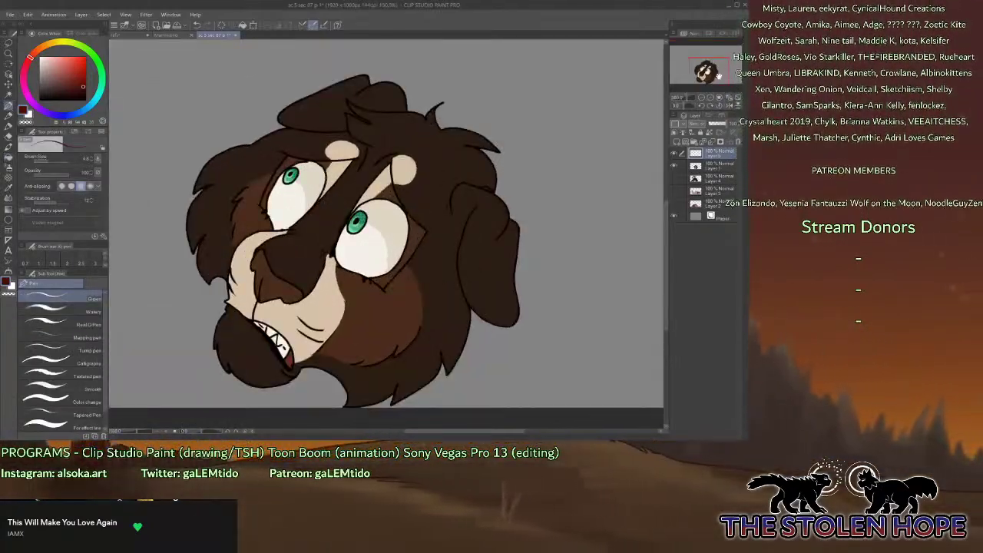
mouse_move(344, 301)
mouse_down()
mouse_move(330, 282)
mouse_move(349, 241)
mouse_up()
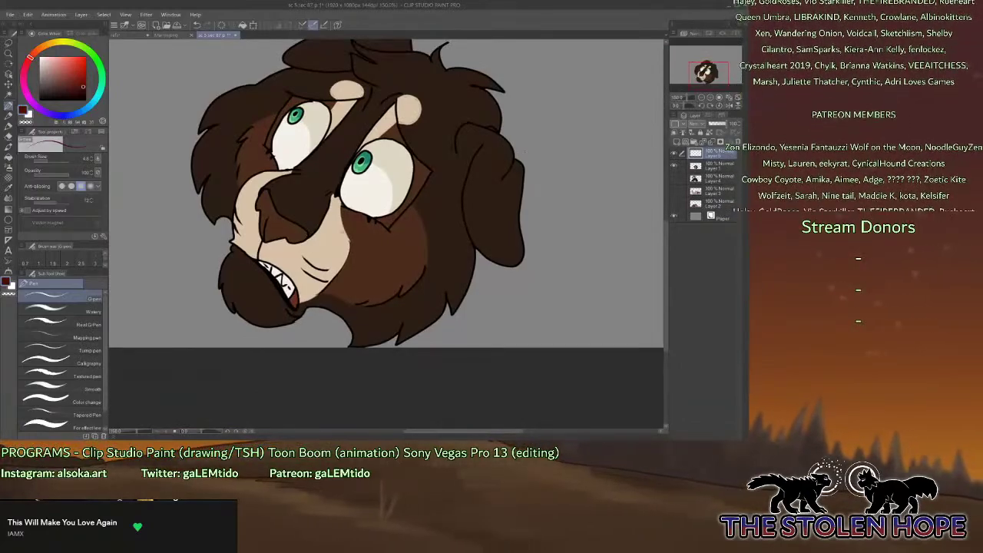
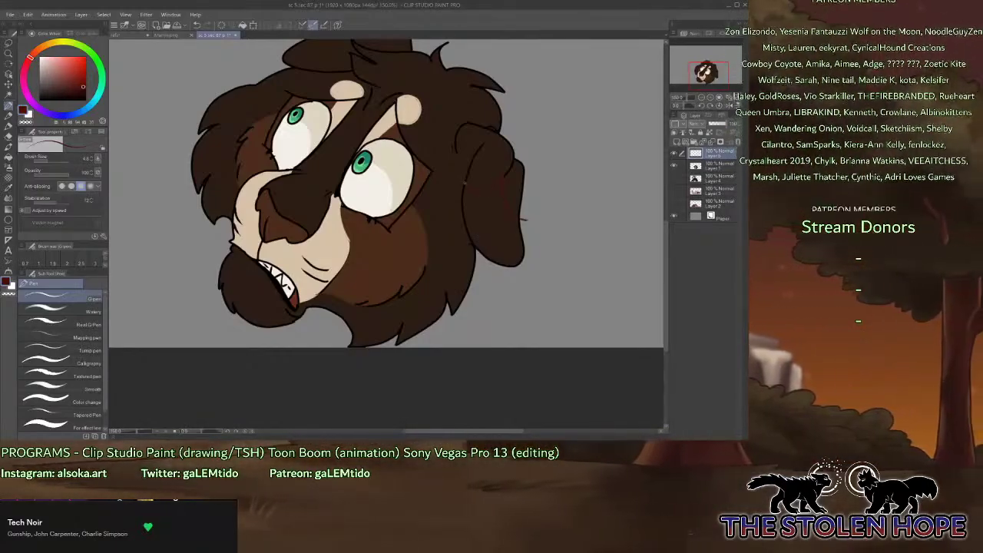
drag(350, 242, 269, 227)
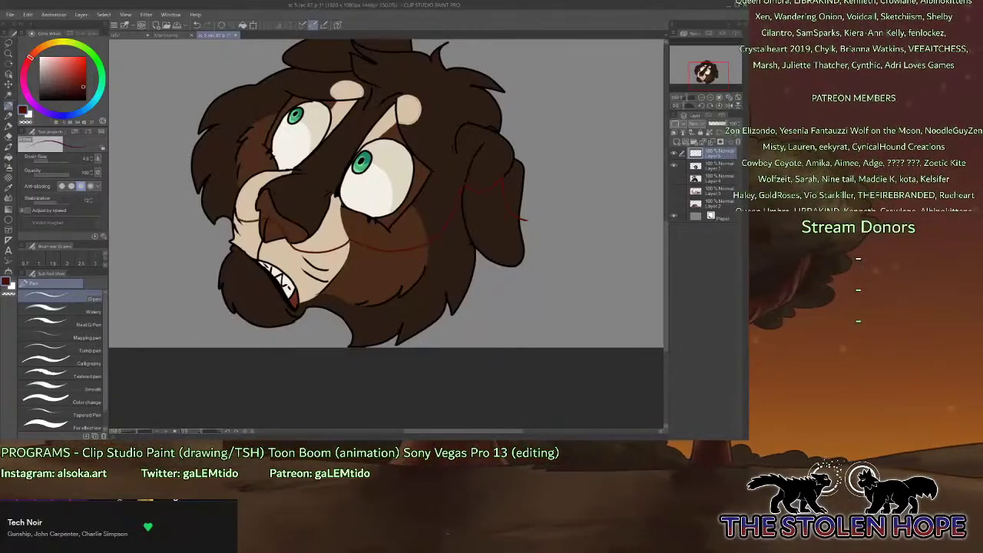
mouse_move(204, 214)
mouse_down()
mouse_move(192, 252)
mouse_move(221, 345)
mouse_move(524, 327)
mouse_up()
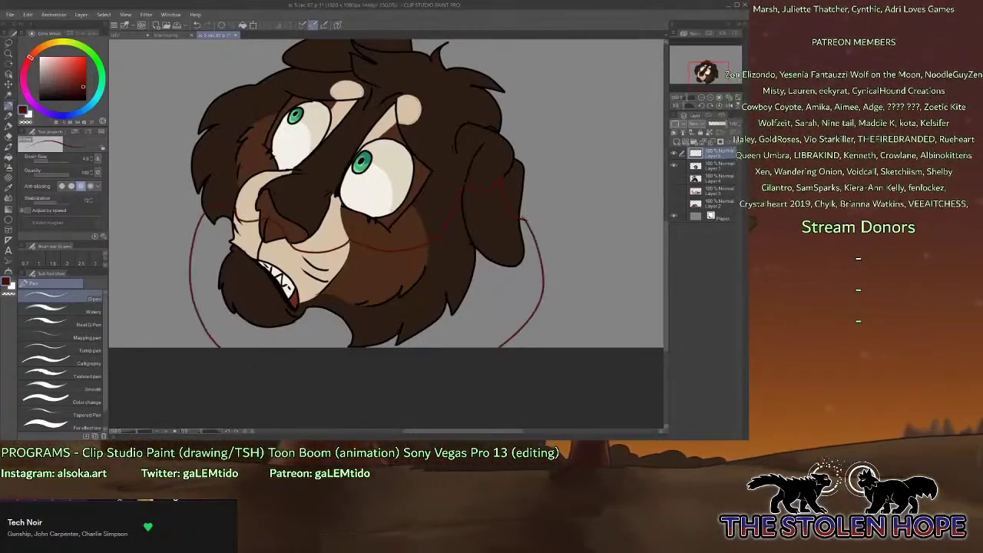
click(10, 158)
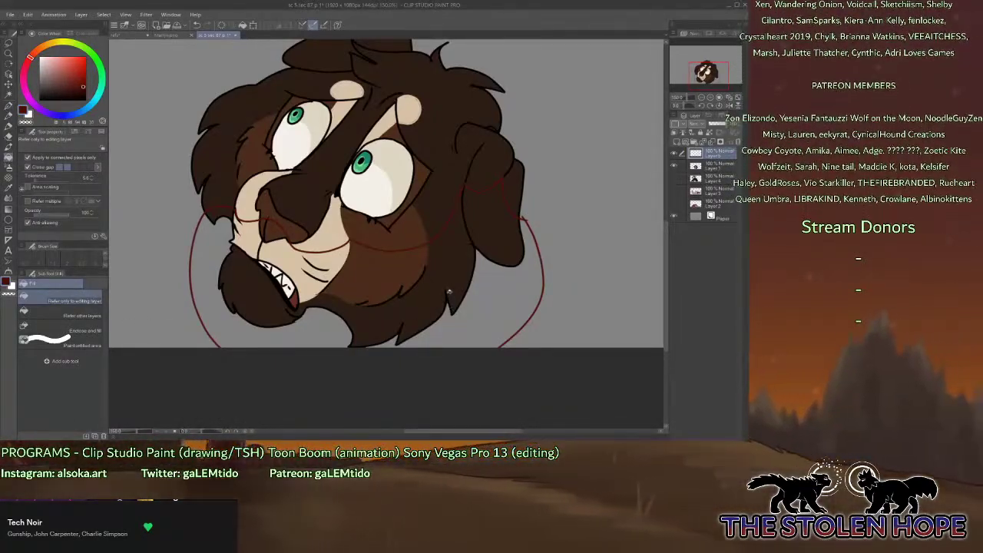
click(450, 292)
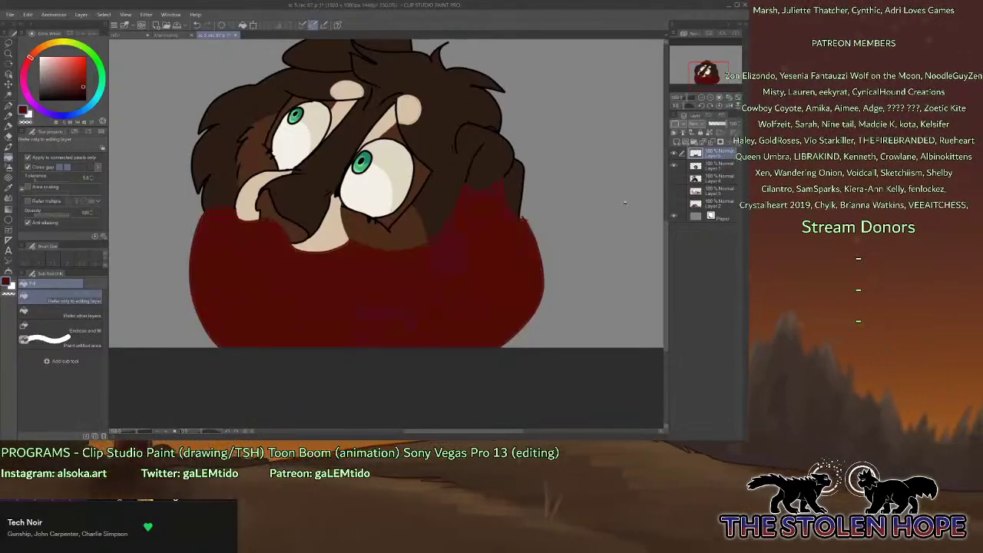
Clip the red shadow layer to the head layer and set it to Multiply at reduced opacity.
click(675, 132)
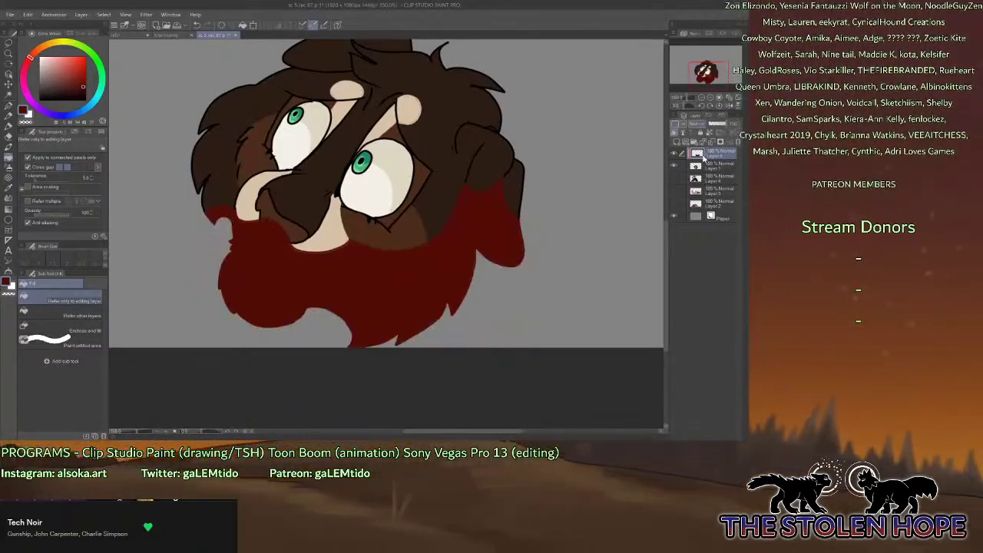
click(706, 150)
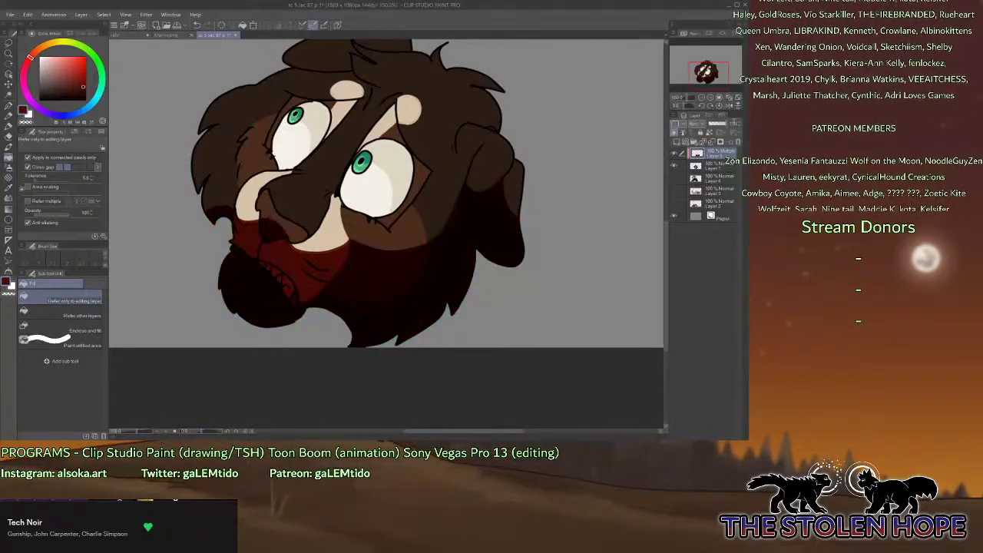
key(ctrl+z)
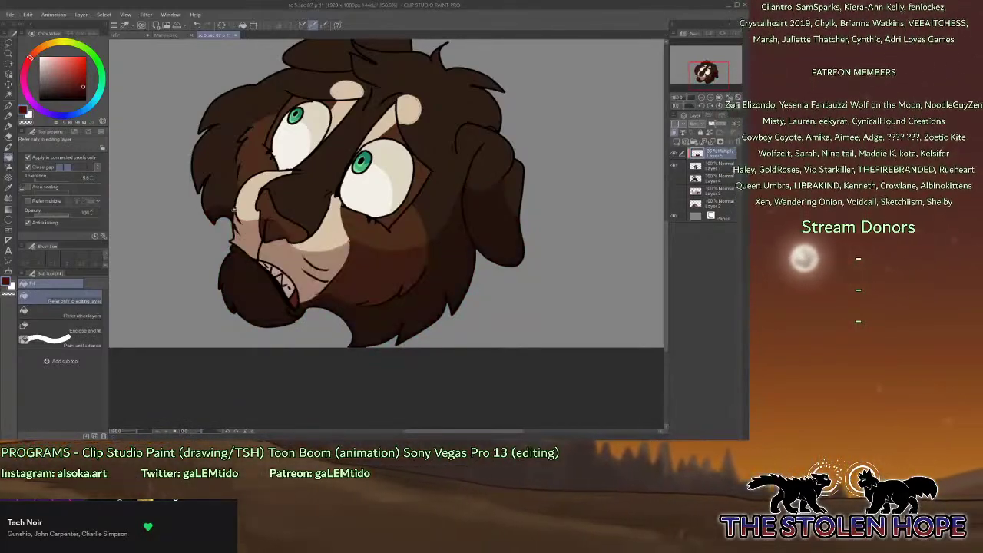
Soften the shading on the brown head with the Watery pen and merge the shadow layer into the head layer.
click(9, 107)
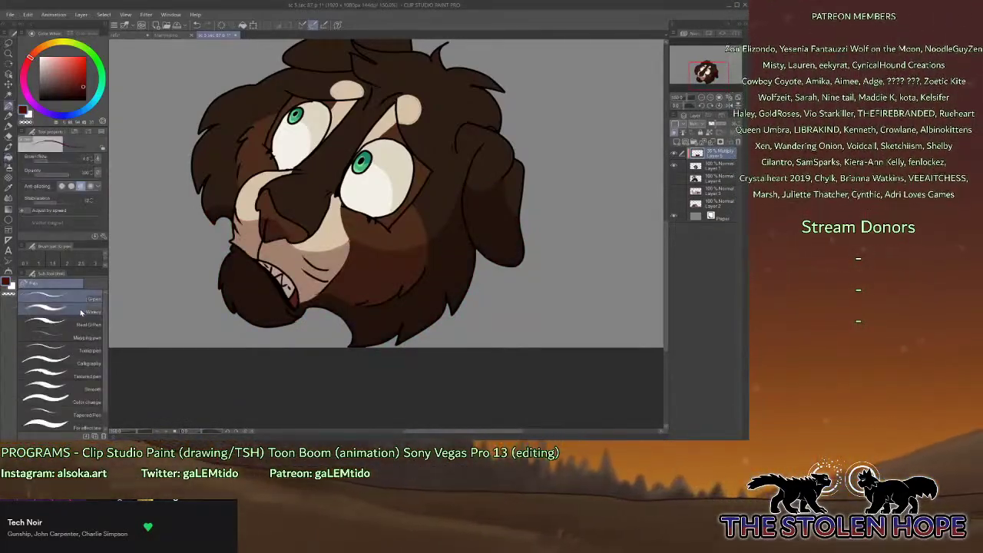
click(81, 311)
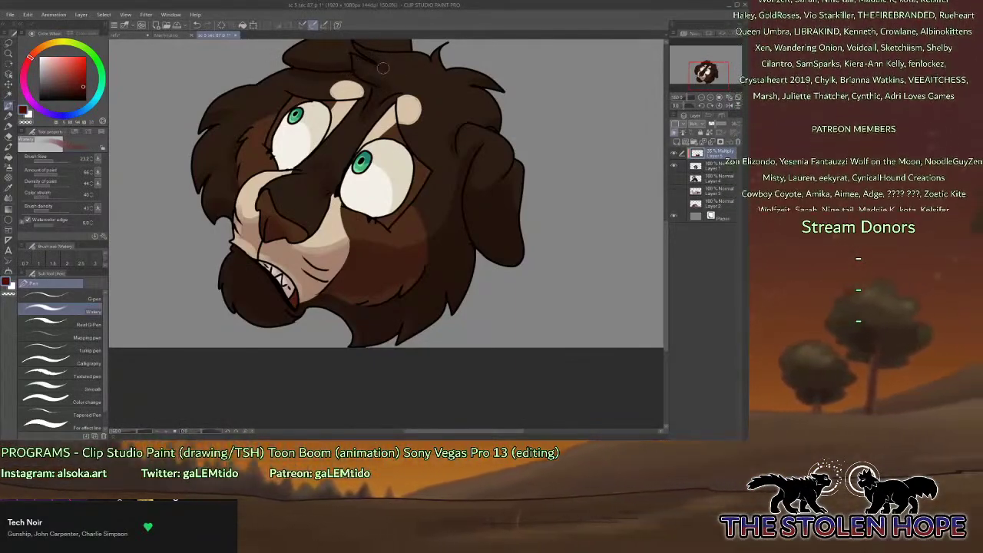
drag(713, 76, 716, 74)
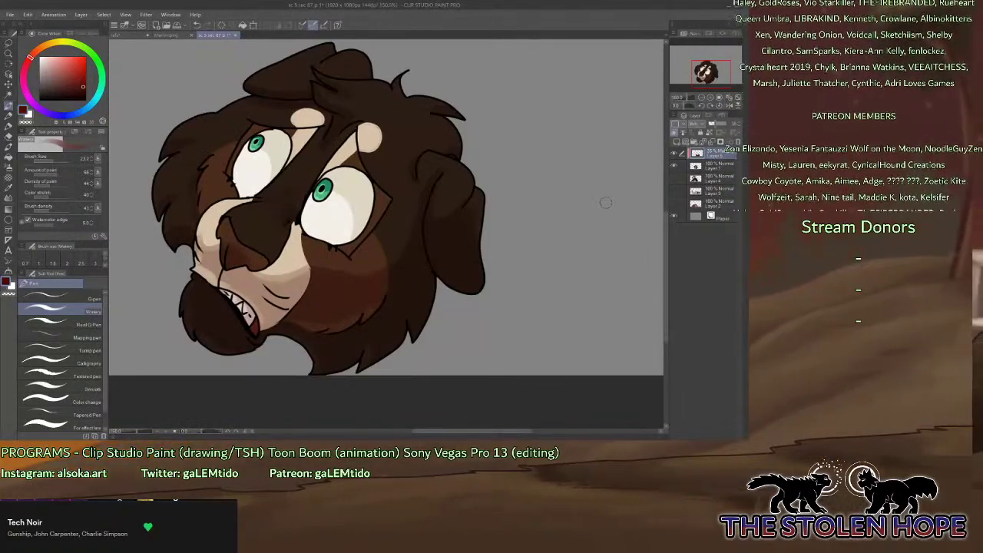
click(711, 143)
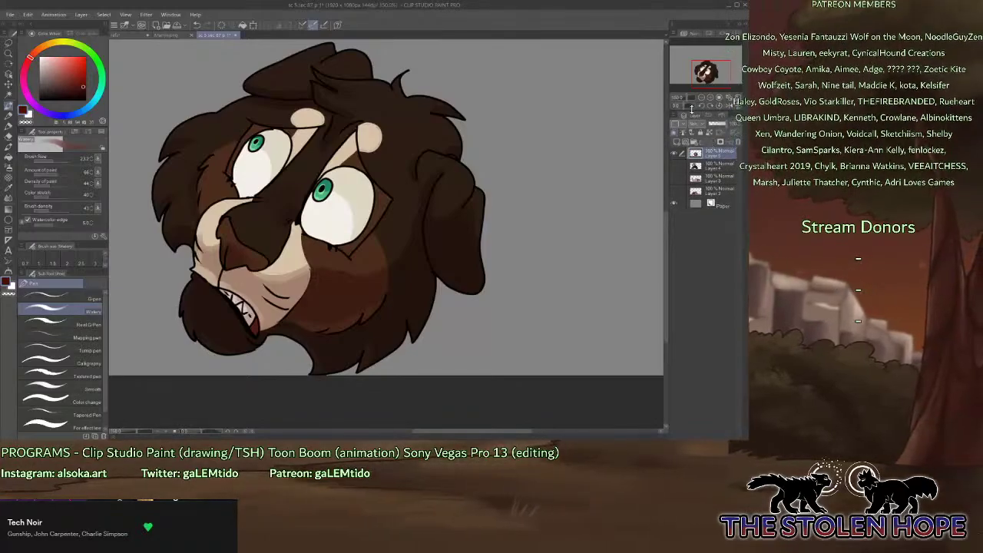
Show the layer with the purple-faced character, hide the brown head layer, and add a new layer above the character.
click(702, 98)
click(702, 97)
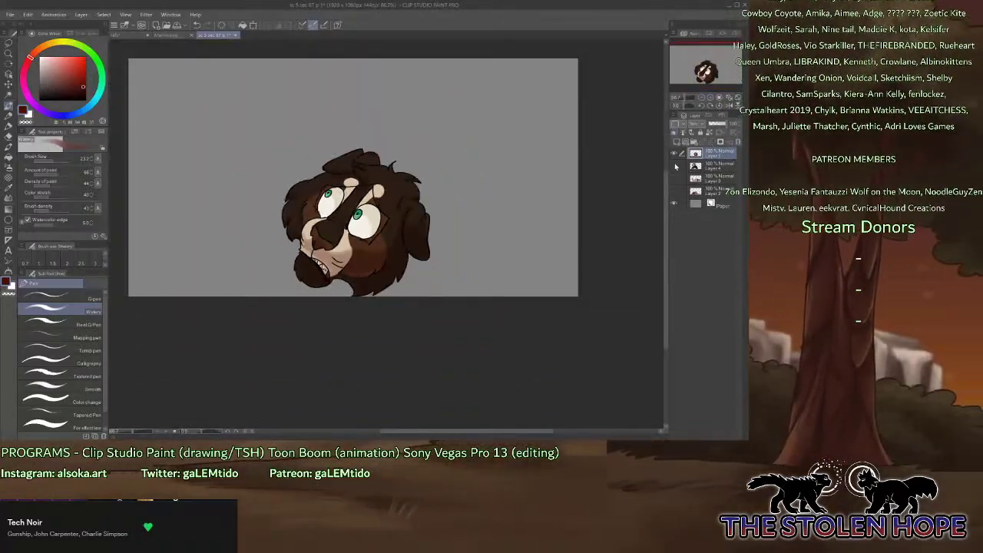
click(675, 165)
click(676, 153)
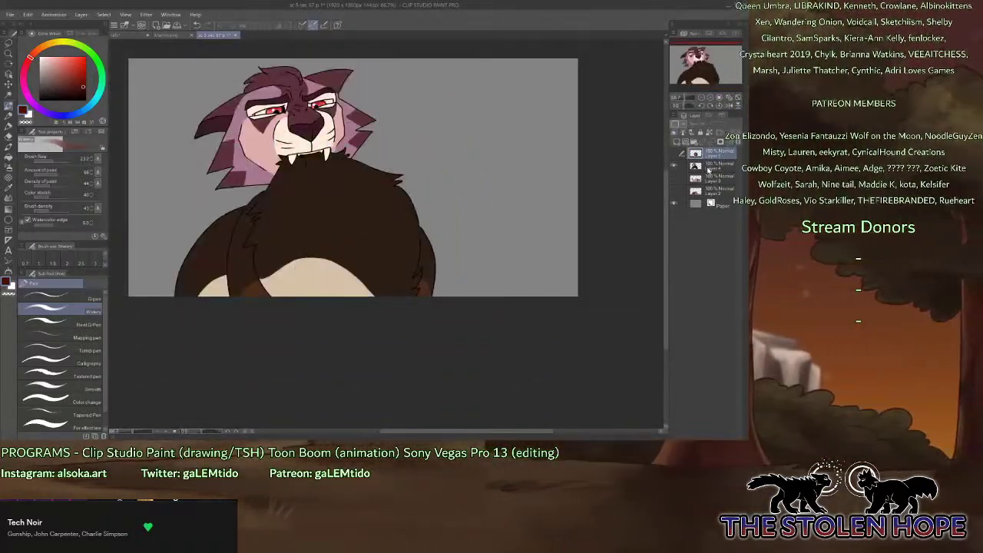
click(710, 169)
click(676, 142)
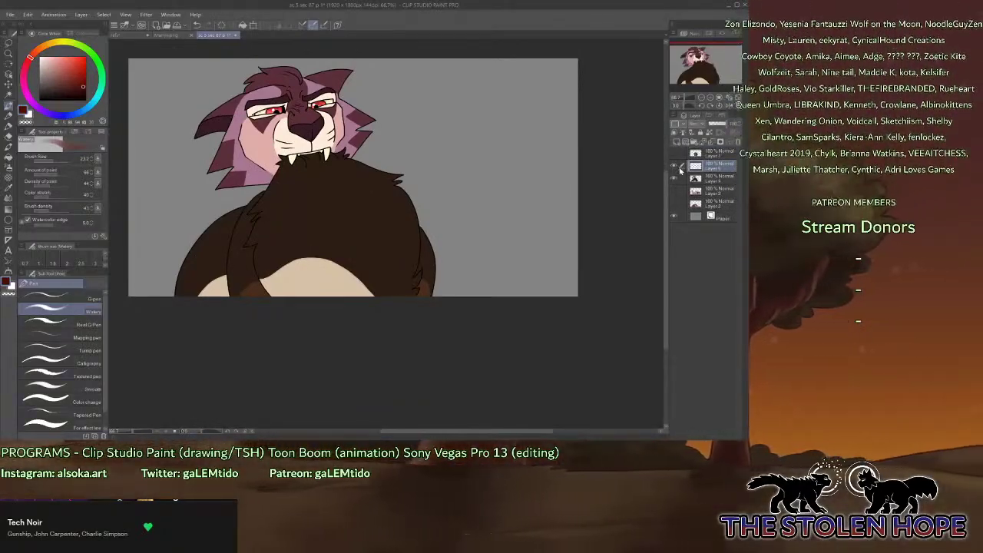
Outline shadow shapes with the G-pen on the purple character's nose bridge, lower face and dark chest, using the brown head's placement as reference.
click(81, 298)
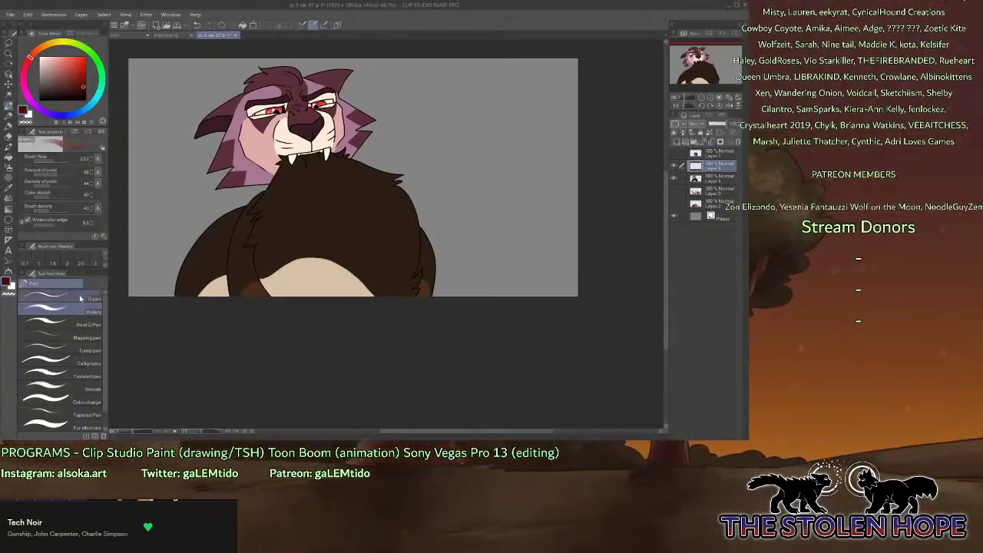
click(675, 154)
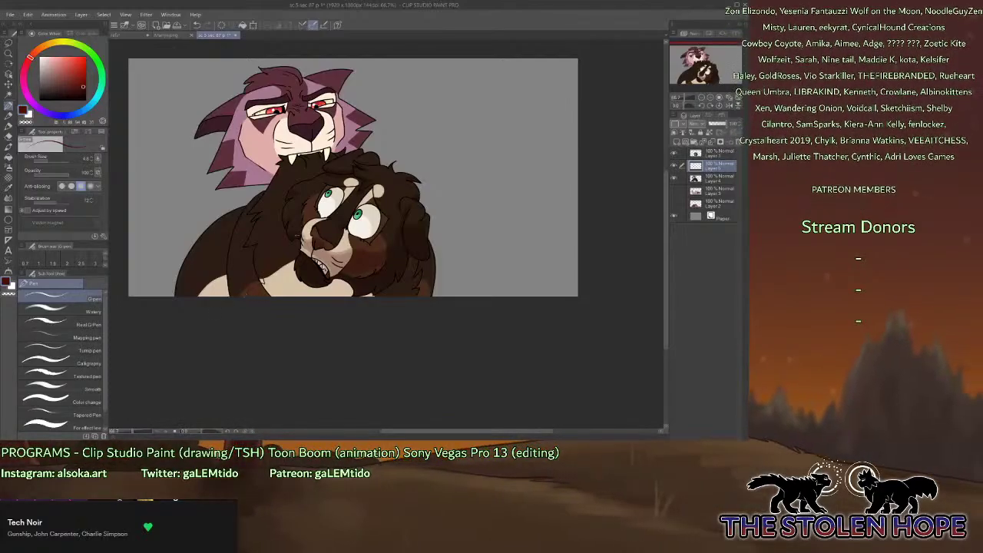
drag(435, 253, 446, 354)
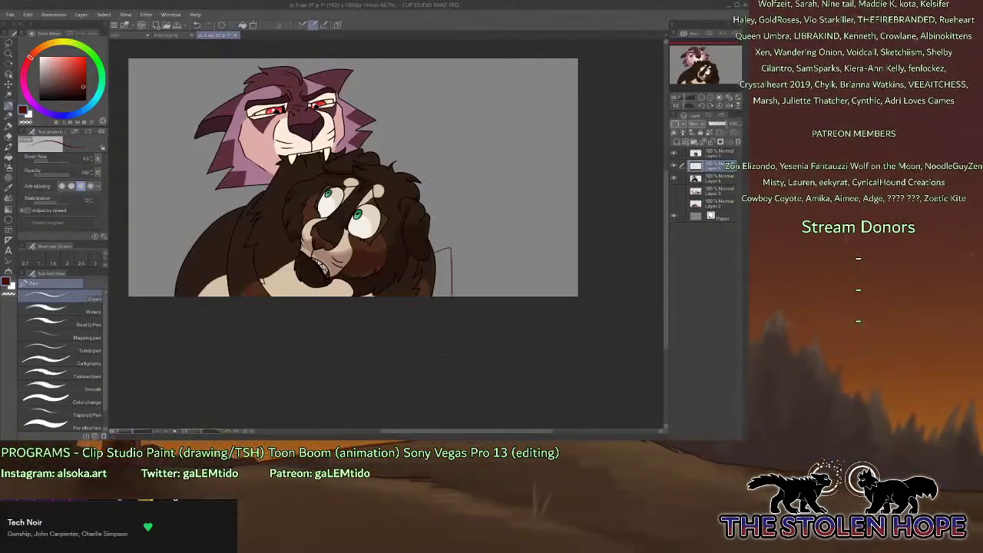
click(675, 155)
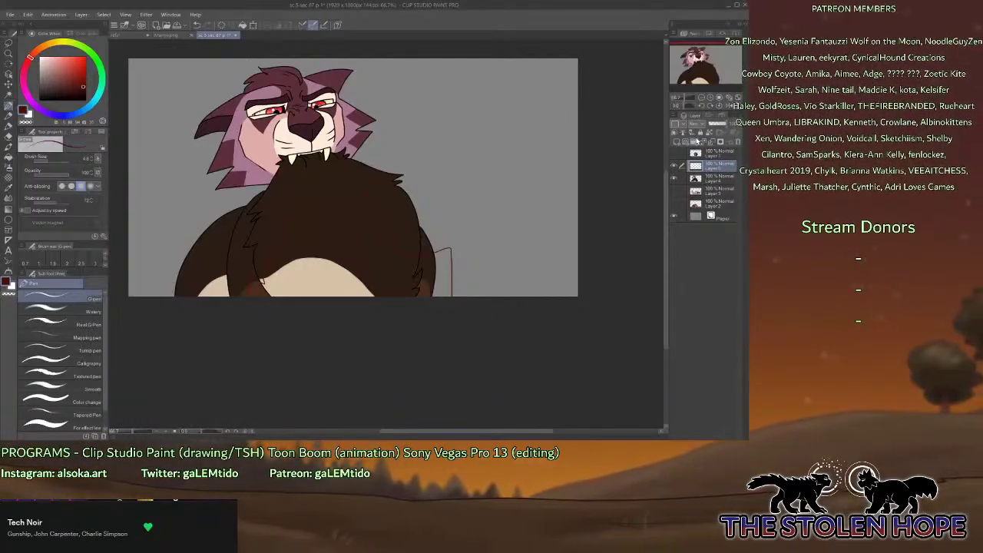
click(711, 99)
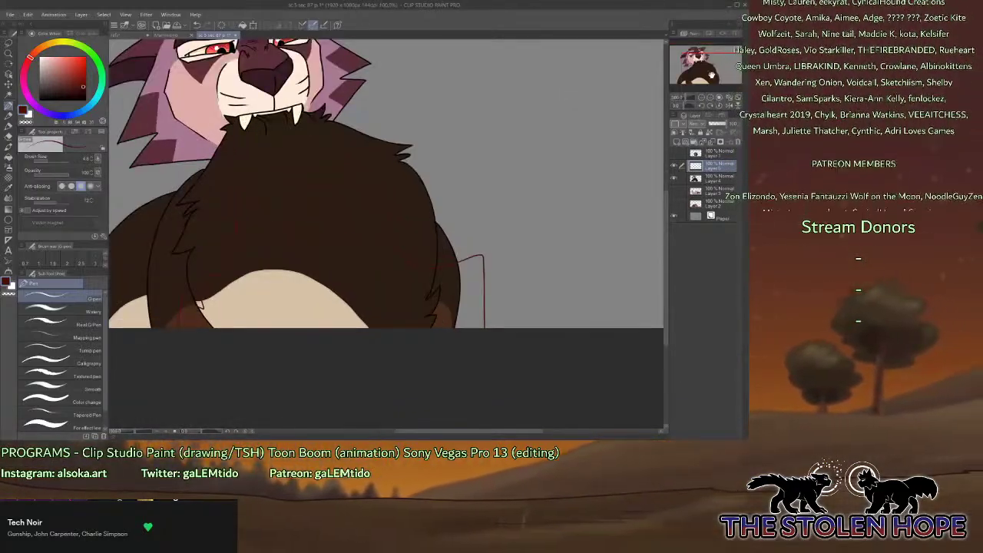
drag(712, 74, 697, 61)
click(712, 97)
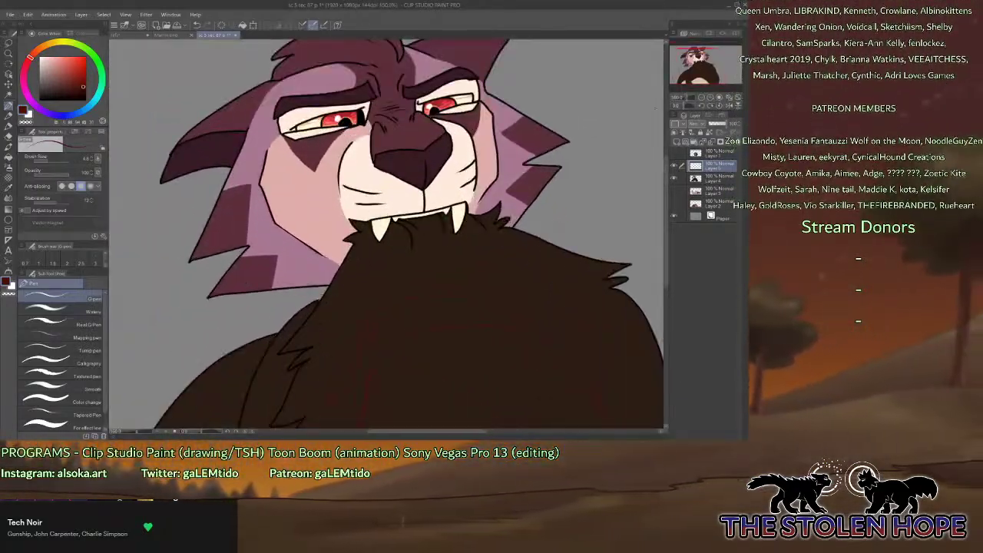
drag(215, 265, 275, 219)
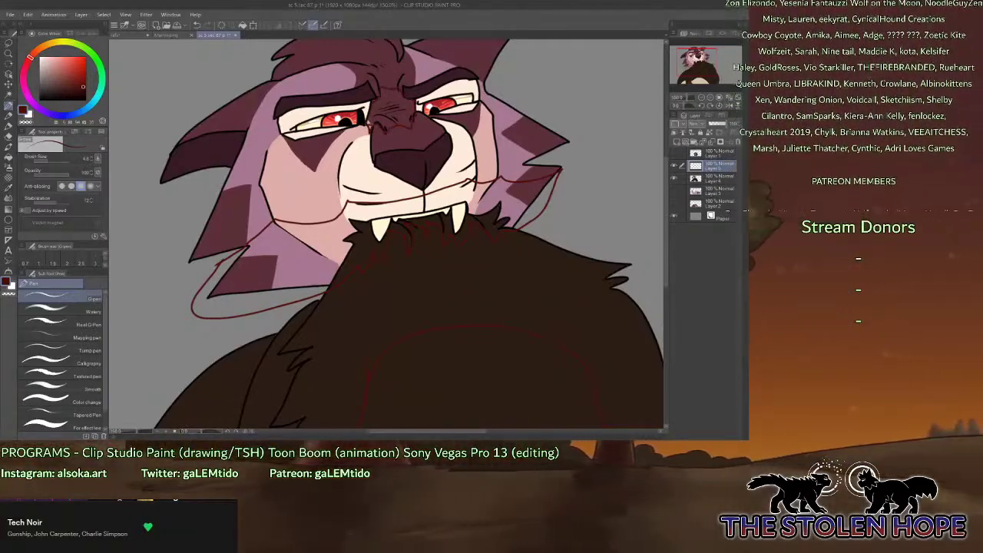
Fill the outlined shadow shapes on the nose bridge, lower face and chest with dark red.
click(8, 157)
click(380, 92)
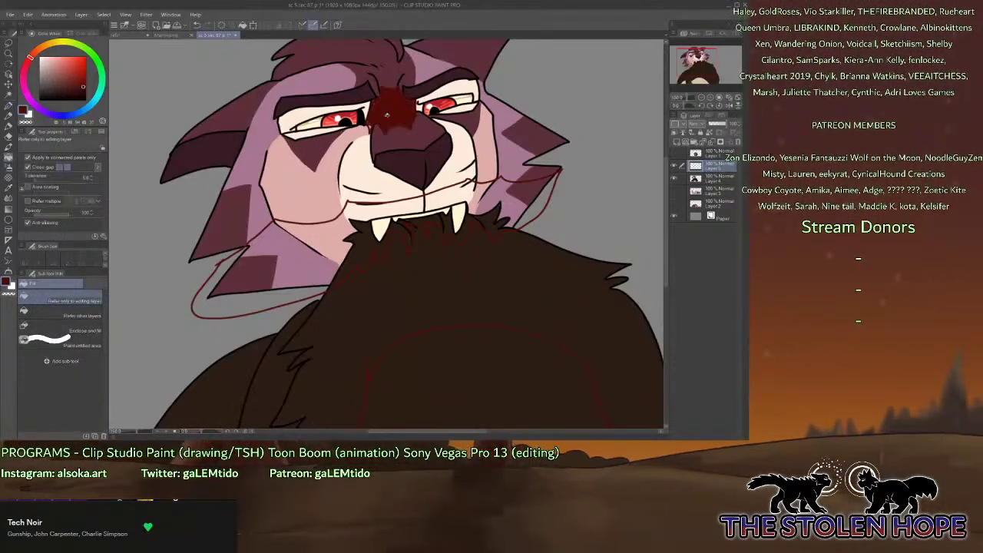
click(346, 261)
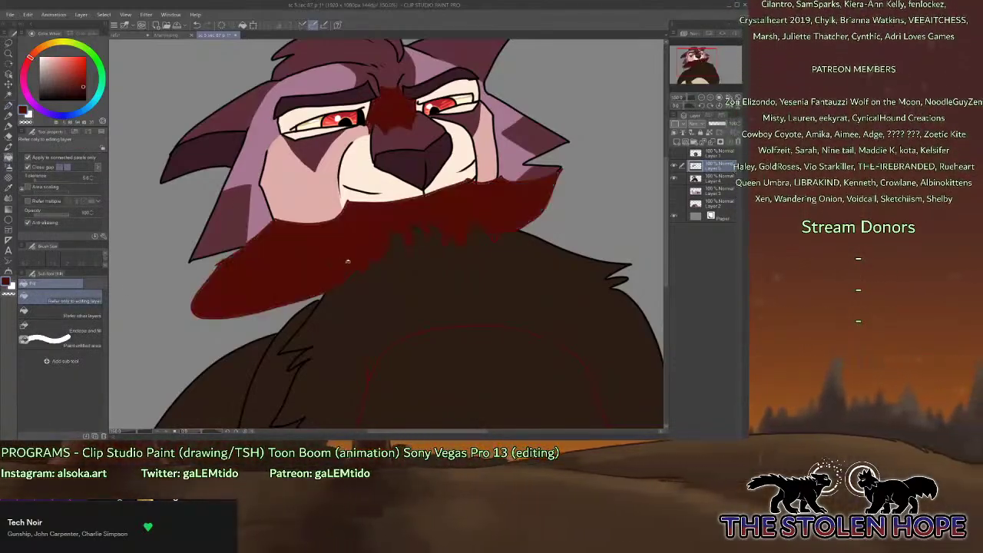
click(520, 354)
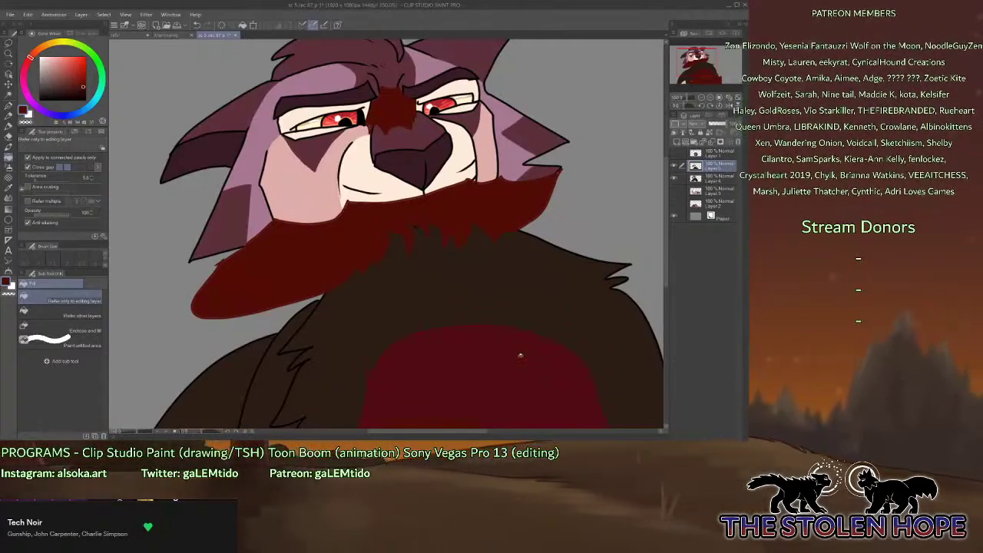
Clip the filled shadow layer to the purple character's layer and set it to Multiply at reduced opacity.
click(675, 132)
click(699, 126)
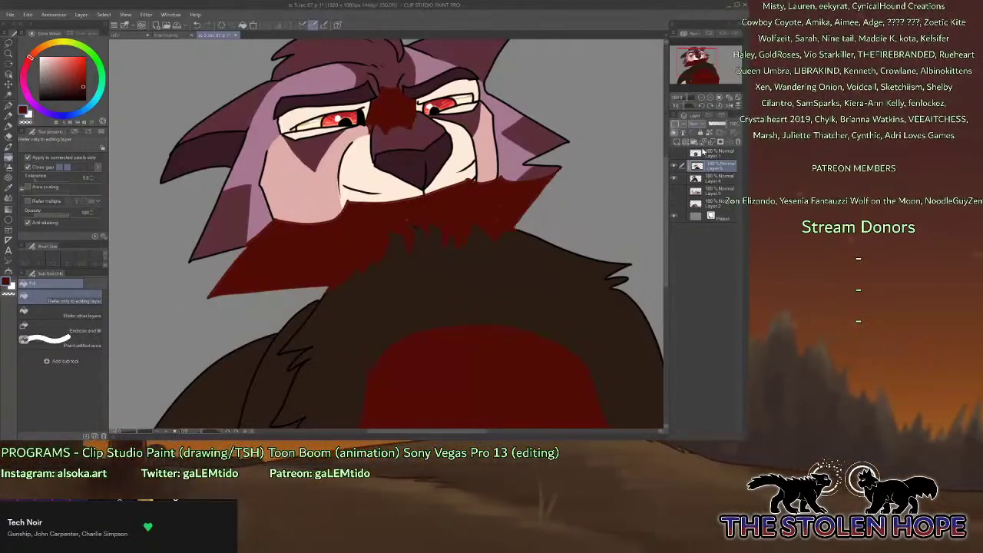
click(696, 149)
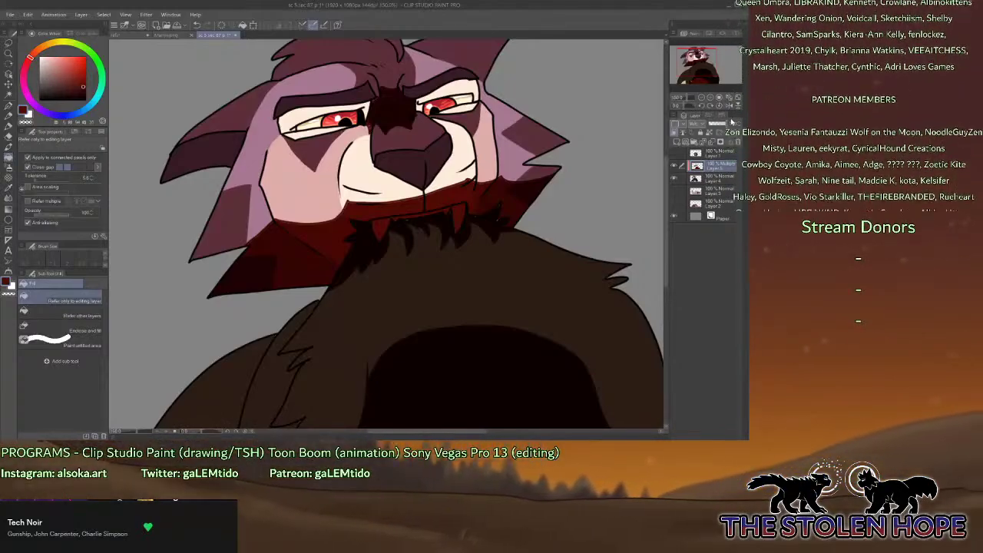
click(714, 123)
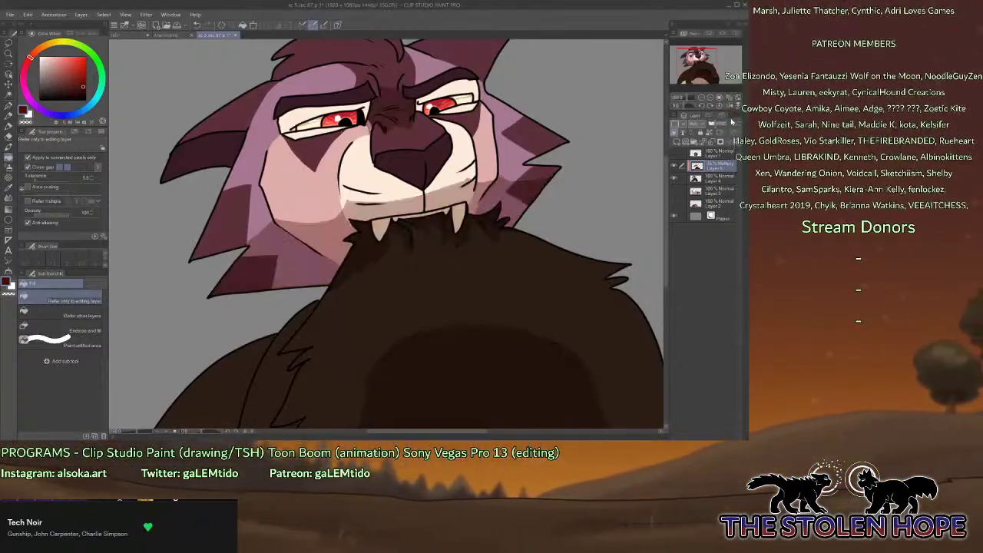
Soften the shadow edges on the purple character's cheeks, muzzle and forehead with the Watery pen.
key(p)
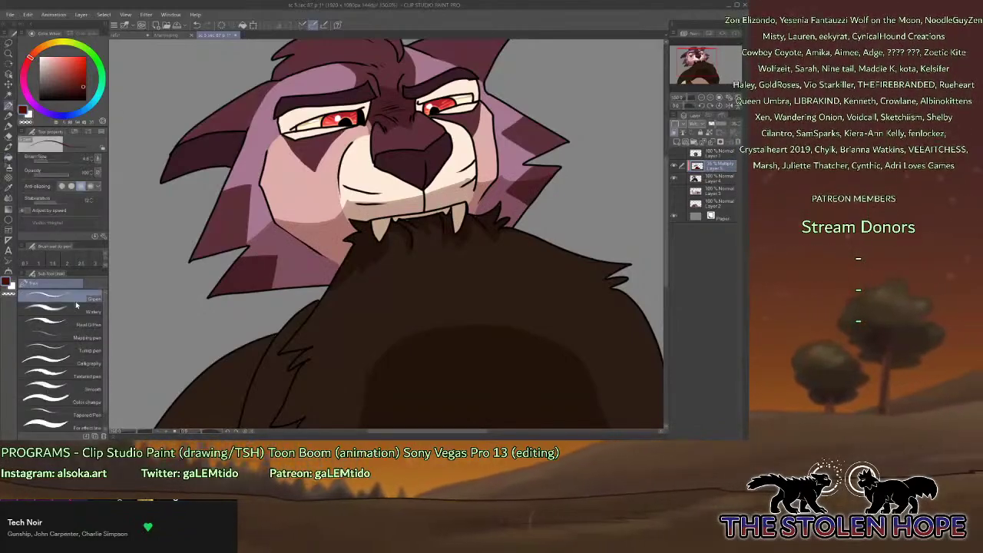
click(79, 309)
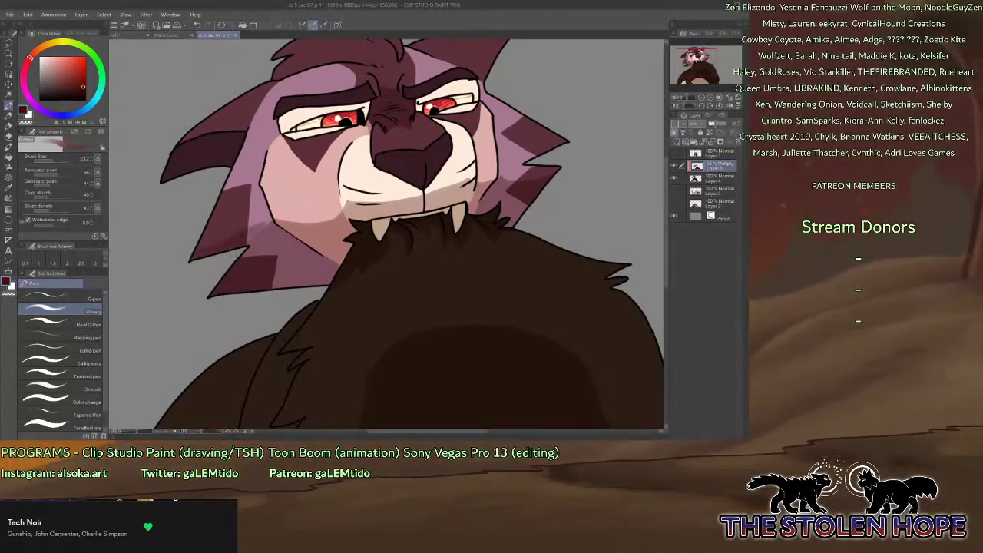
drag(260, 231, 338, 209)
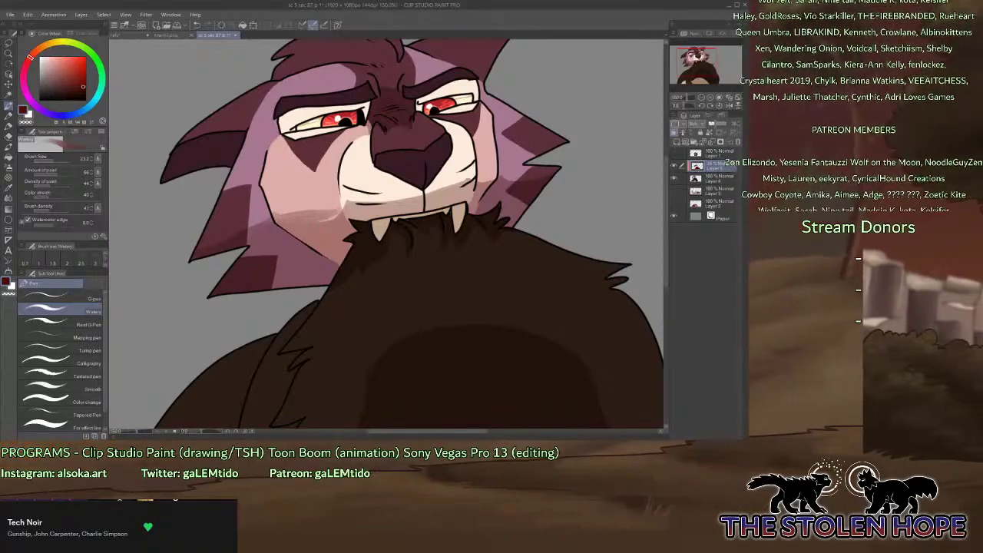
drag(337, 187, 408, 198)
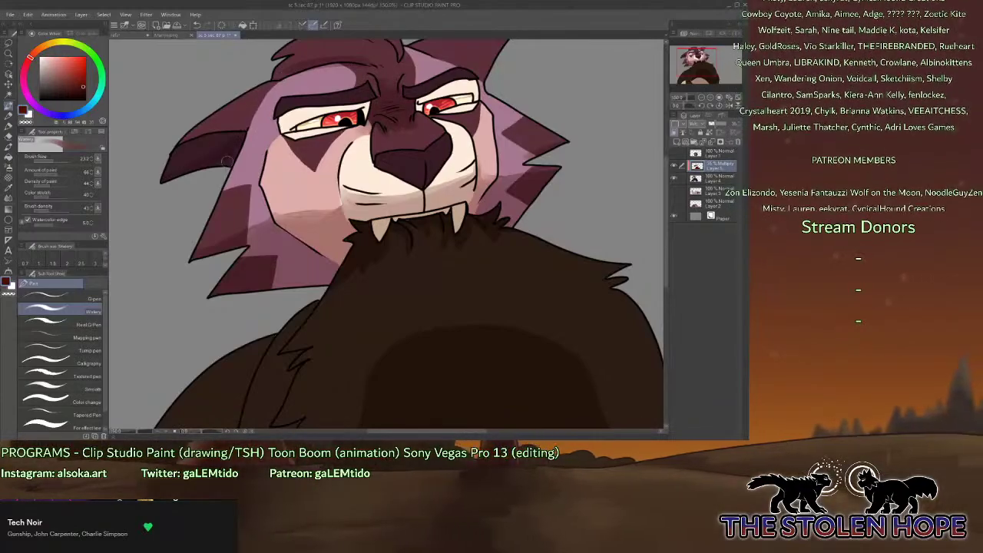
drag(379, 70, 363, 119)
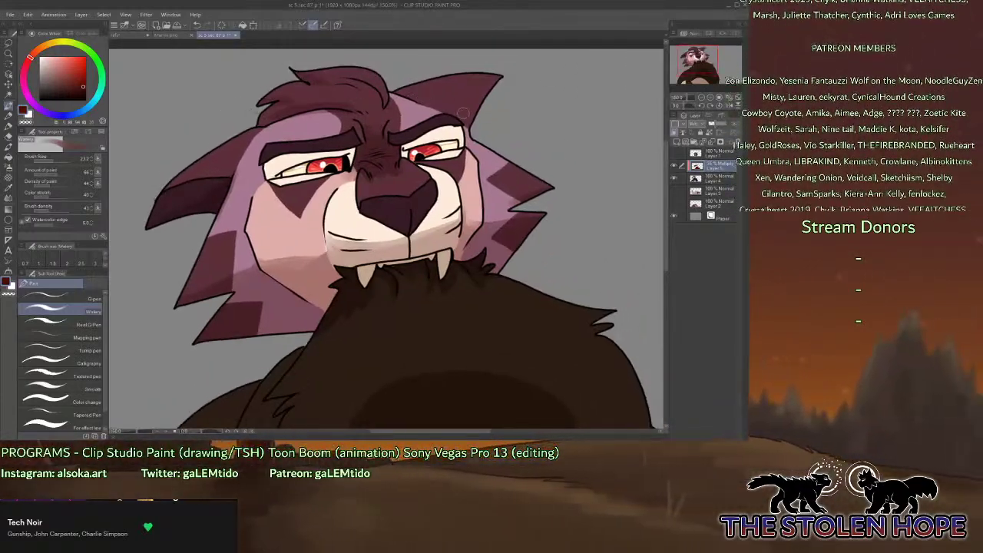
Blend the shadows on the dark chest and shoulder markings, and brush fur-like light streaks into the pale belly patches.
drag(612, 222, 621, 88)
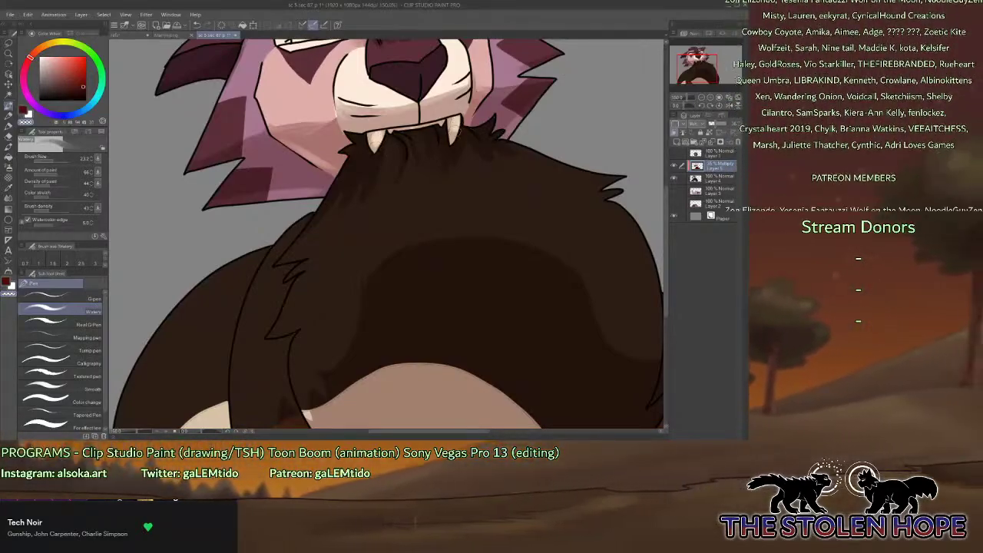
click(702, 98)
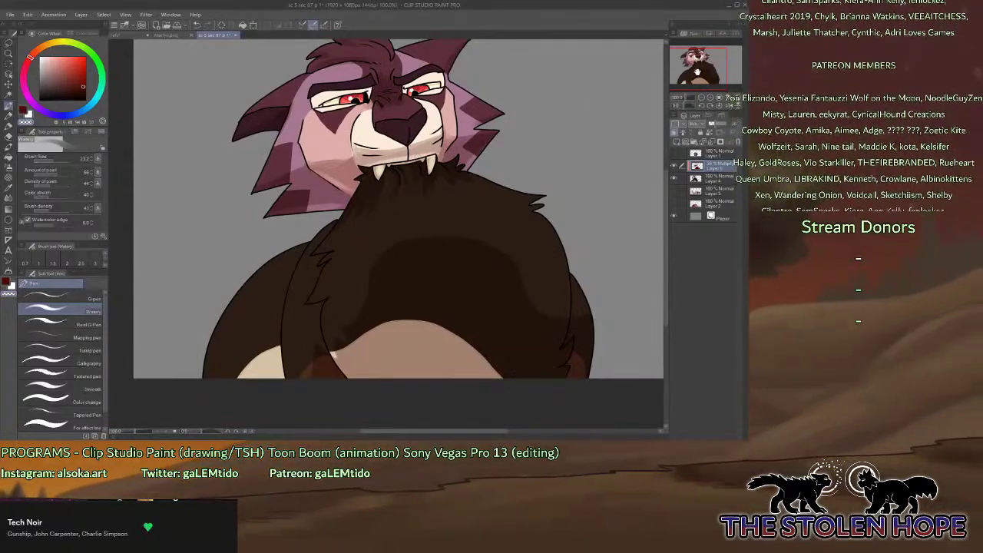
drag(697, 72, 699, 72)
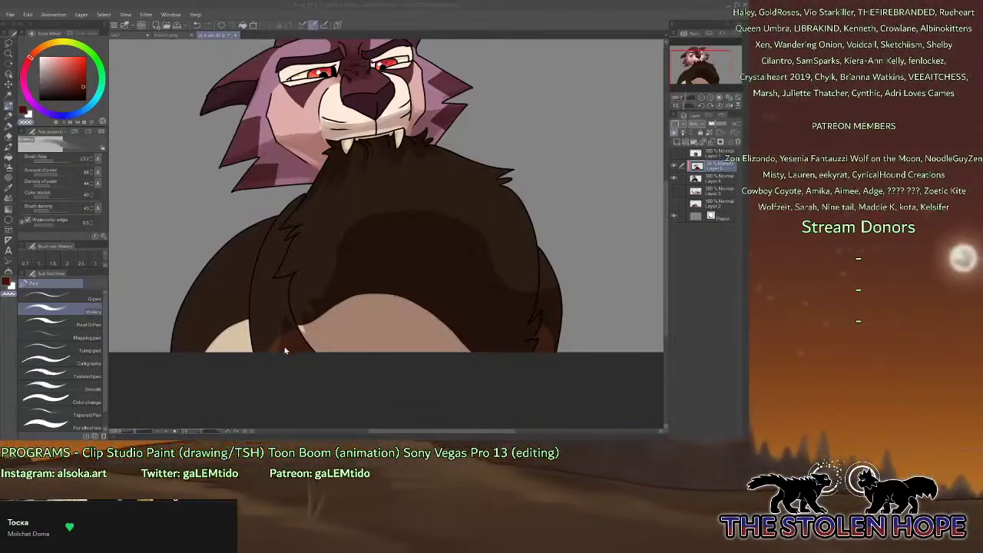
click(273, 368)
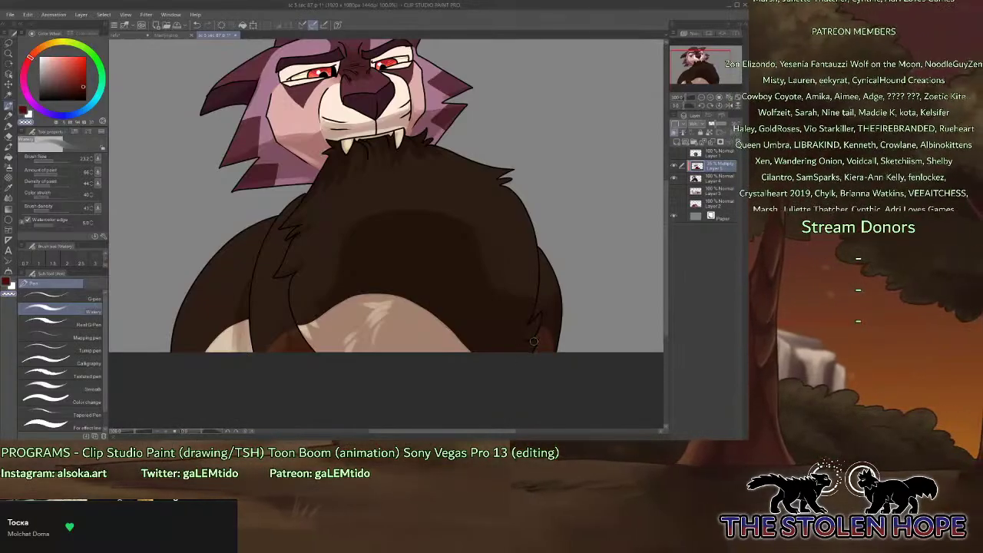
Merge the shadow layer into the purple character's layer, and check the full composition by briefly showing the brown dog's head.
click(713, 142)
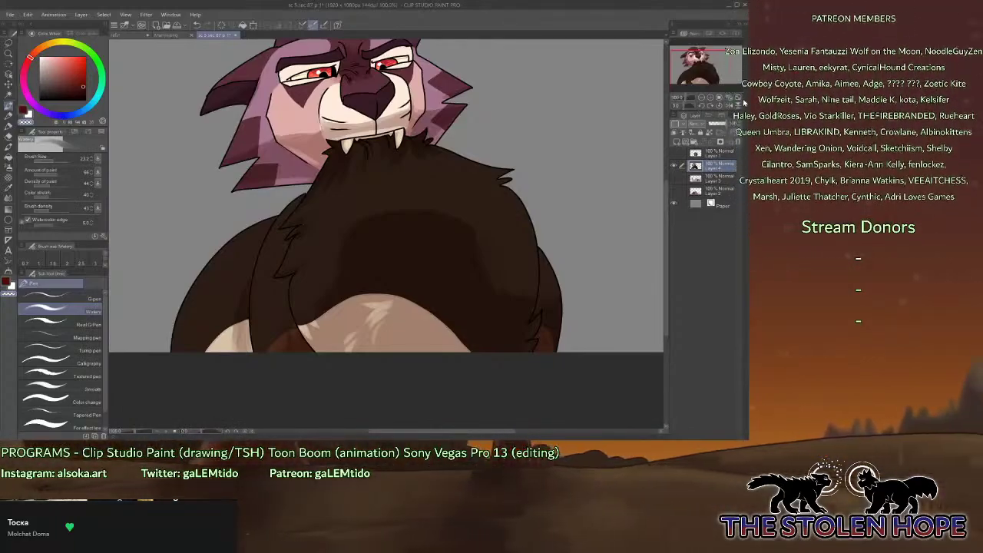
click(676, 154)
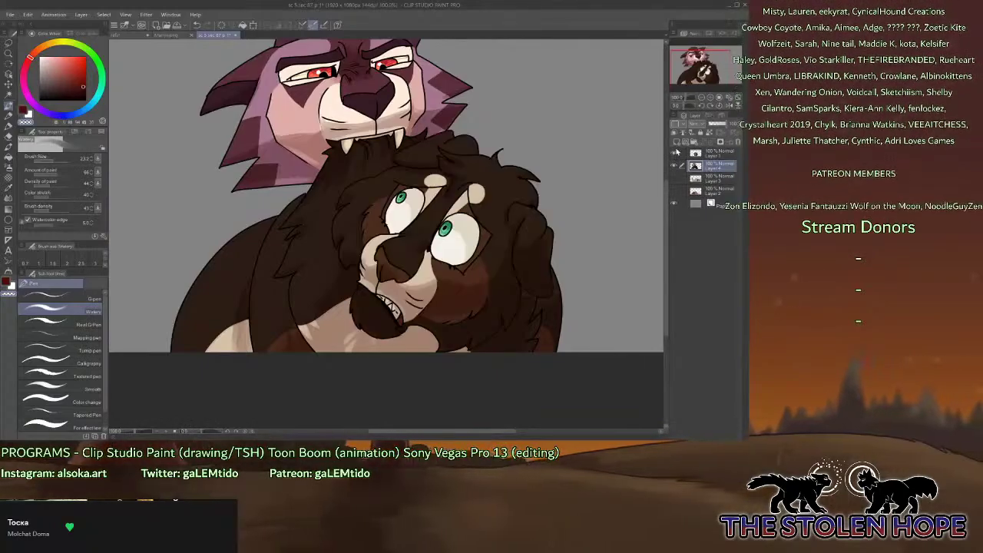
click(729, 98)
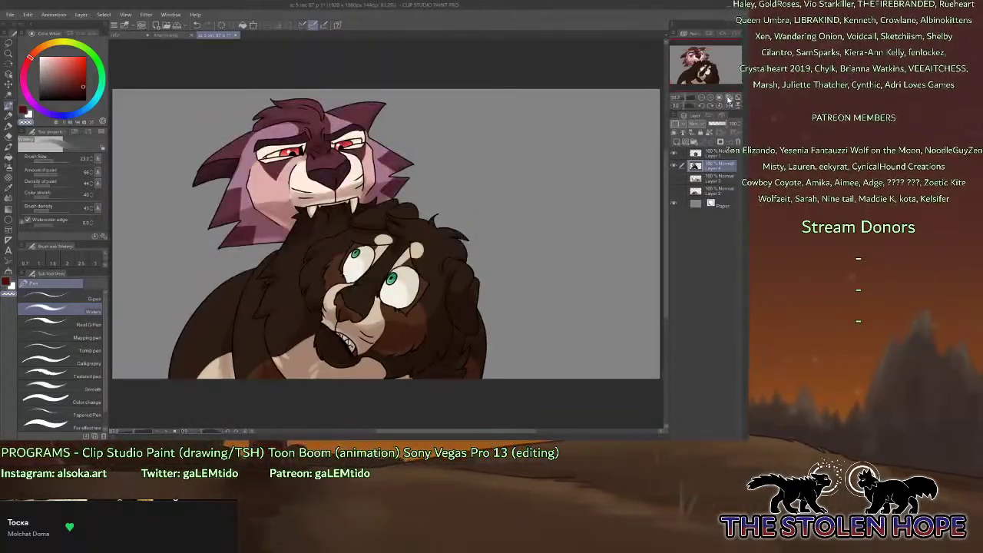
click(676, 153)
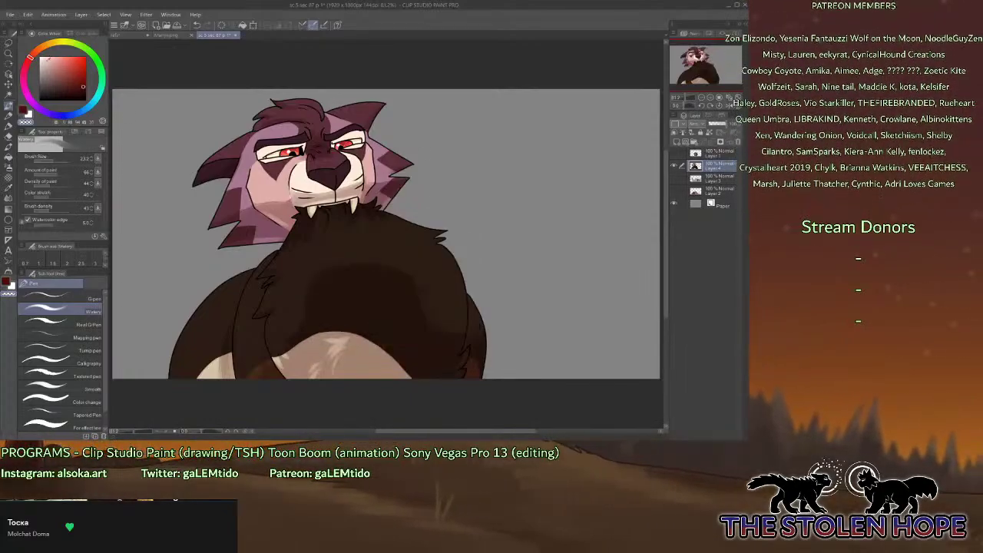
Draw thin white whiskers and brow hairs on the purple character's face with the G-pen at a fine brush size.
click(62, 299)
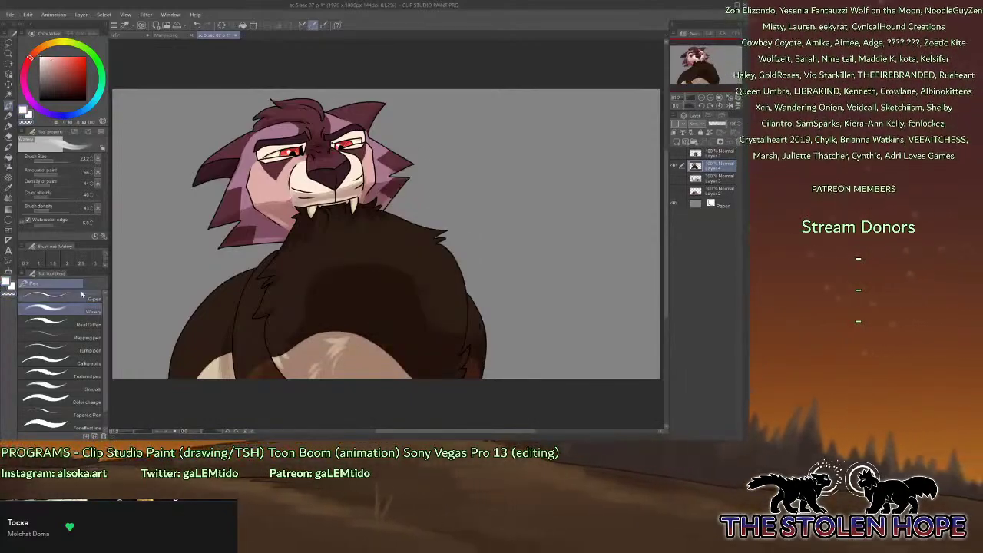
click(92, 161)
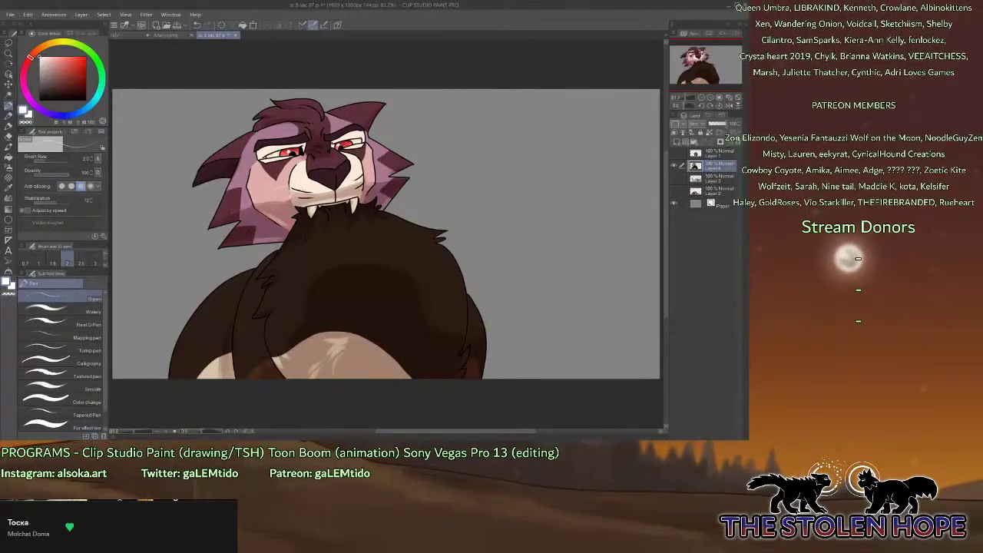
mouse_move(281, 202)
mouse_down()
mouse_move(248, 233)
mouse_move(272, 261)
mouse_up()
drag(418, 178, 435, 184)
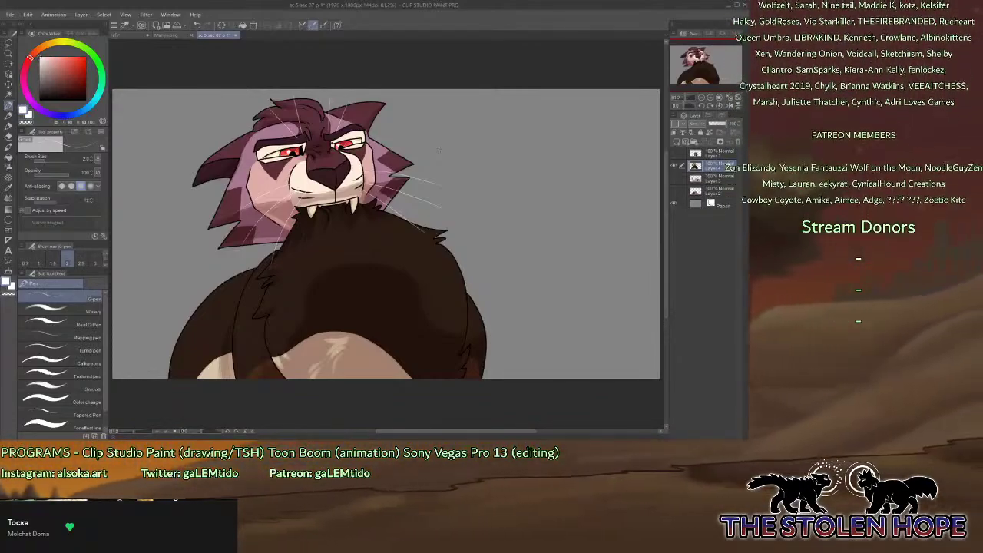
Isolate the brown dog's head layer, draw thin white whiskers and brow hairs on it, and add eye highlights with a larger brush.
click(674, 154)
click(708, 154)
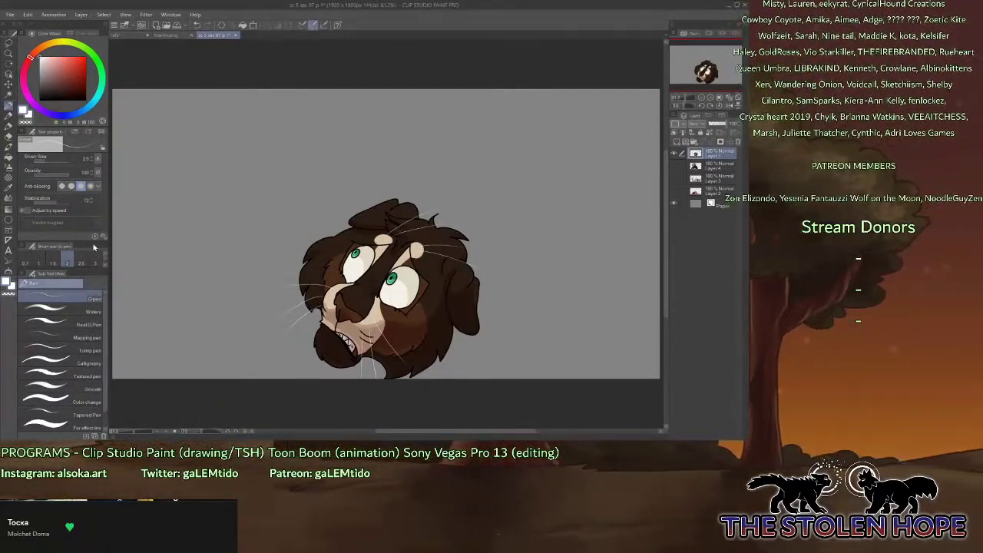
click(92, 158)
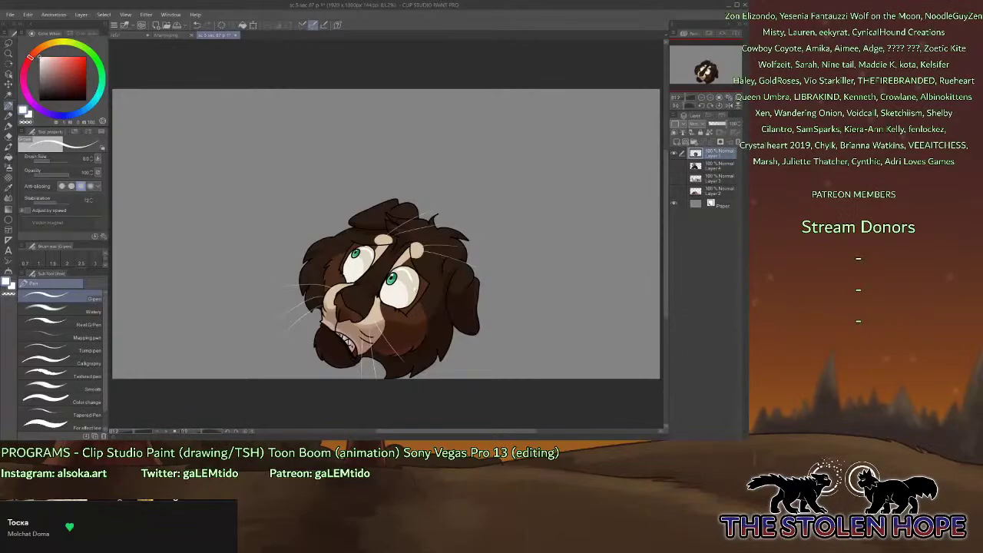
Hide the brown head, show and select the purple body-and-tail layer, and check it beneath the purple-faced character.
click(673, 153)
click(674, 166)
click(700, 175)
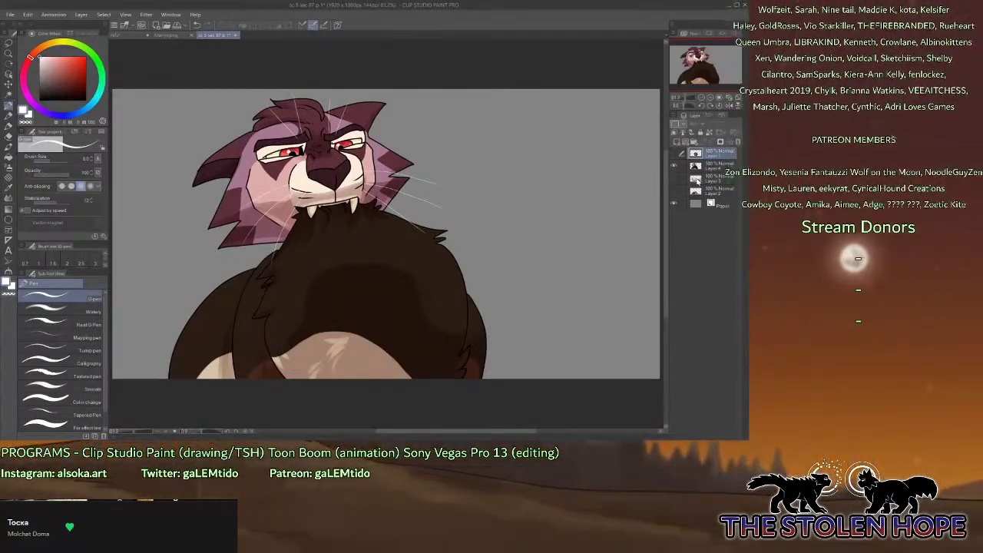
click(674, 178)
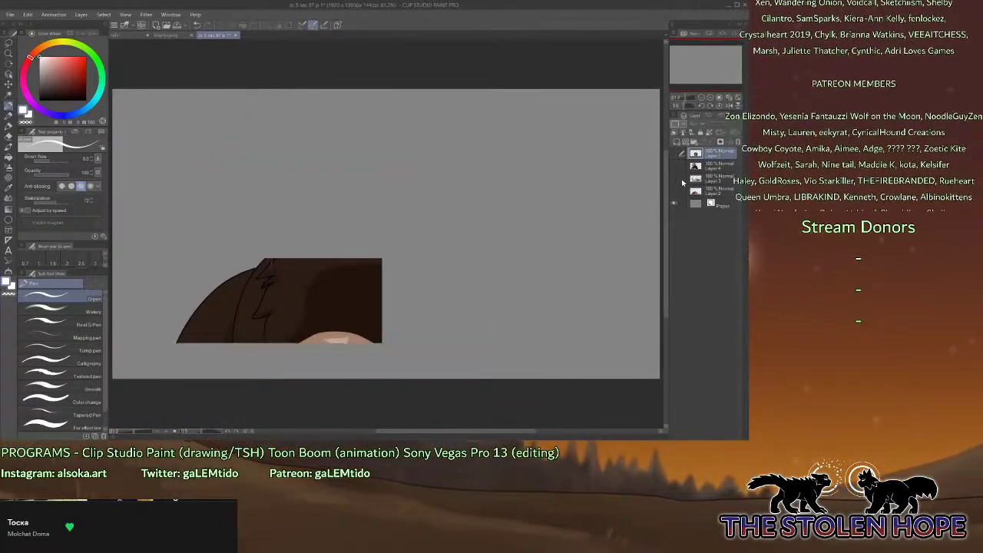
click(702, 178)
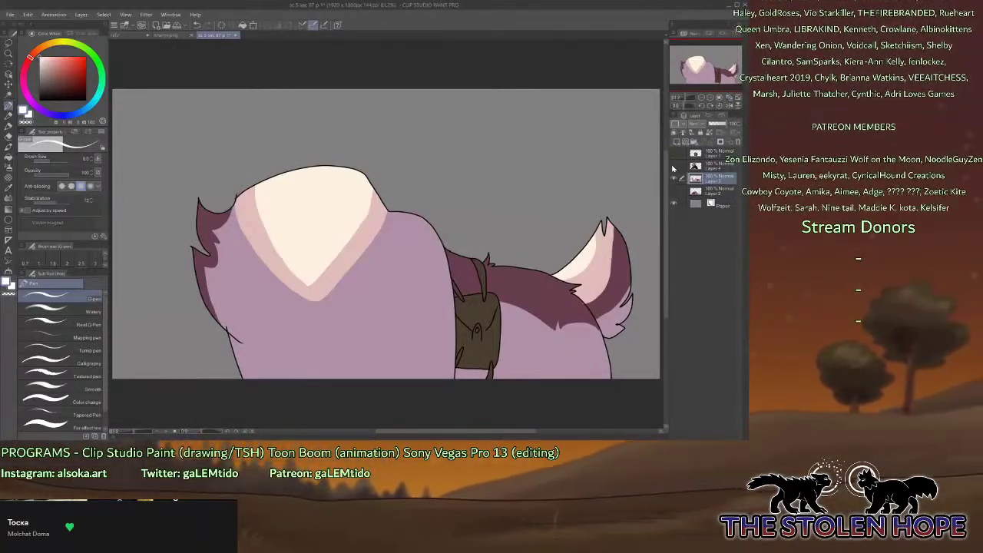
click(675, 166)
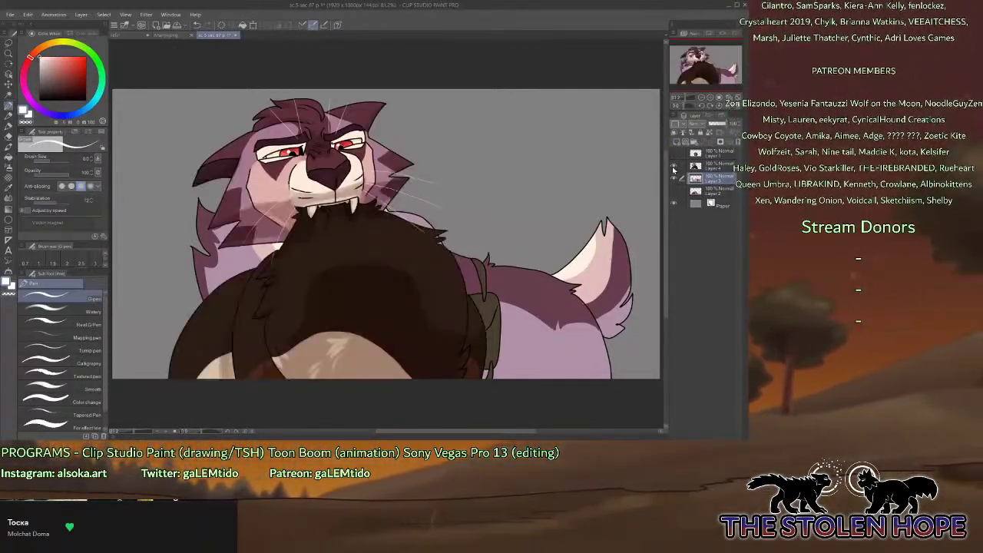
Compare the lowest purple layer with the character above it, and return to only the body-and-tail layer shown and selected.
alt+click(538, 346)
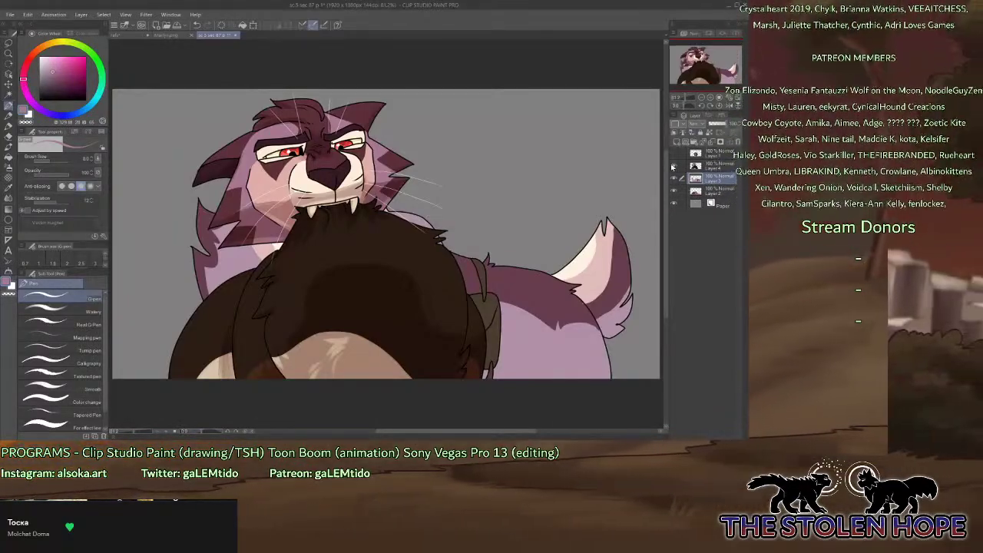
click(674, 180)
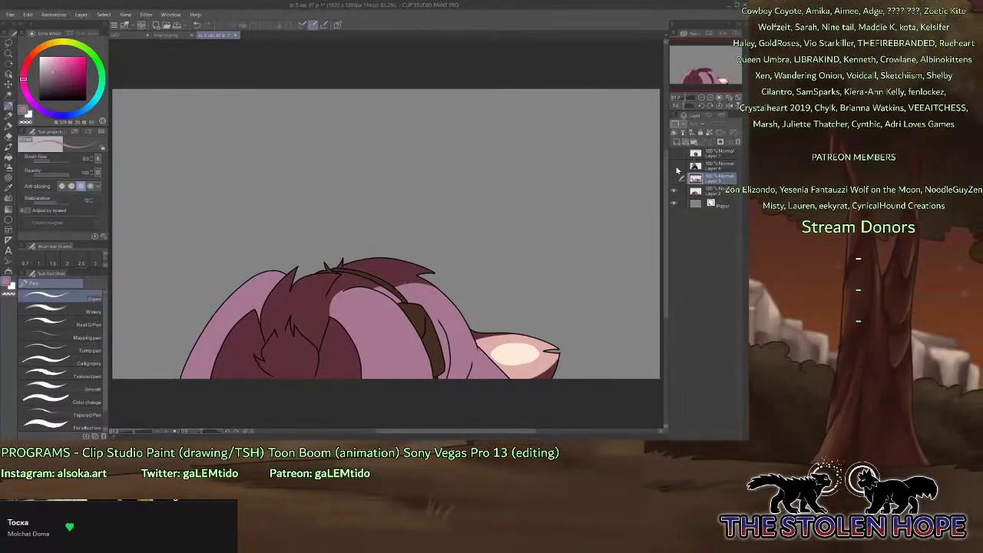
click(675, 166)
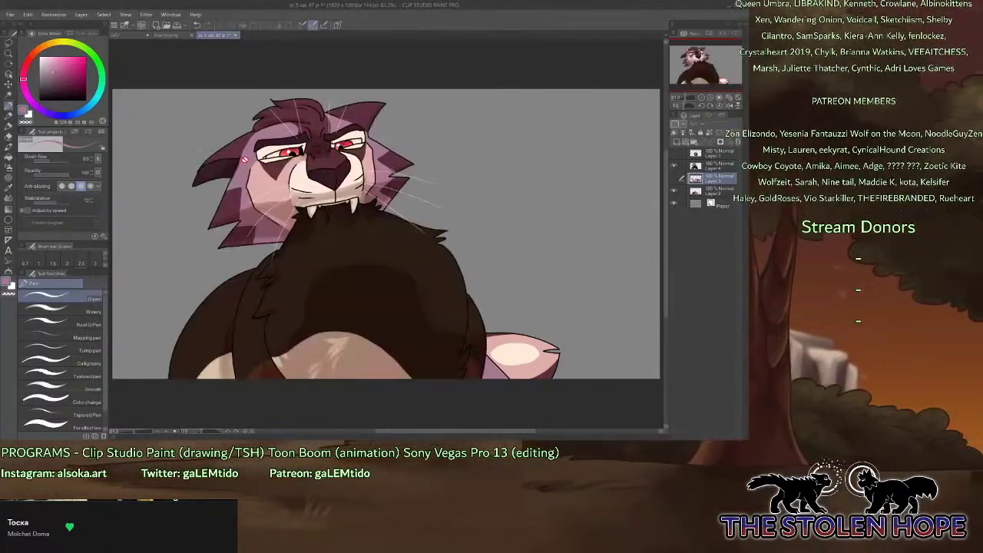
click(680, 167)
click(674, 166)
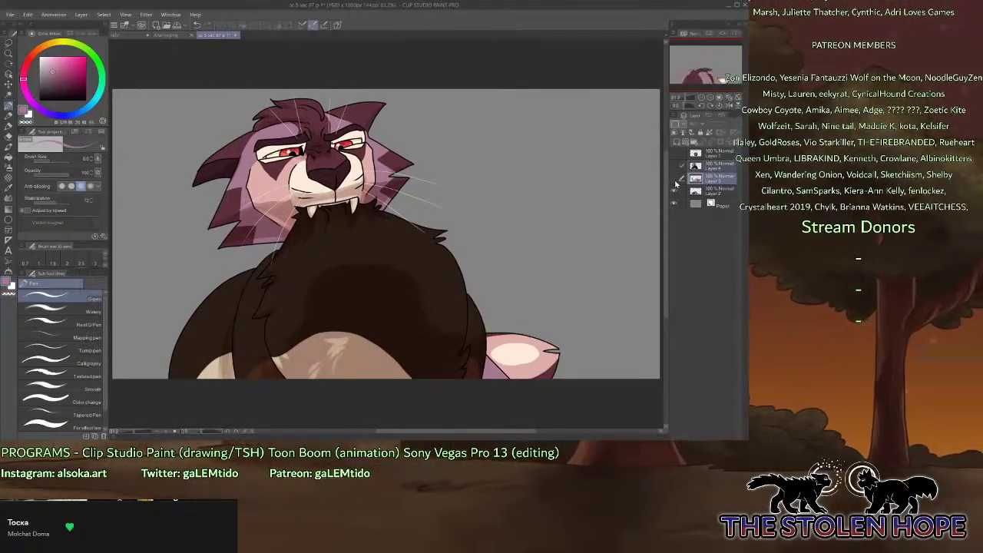
click(674, 190)
click(703, 181)
click(674, 178)
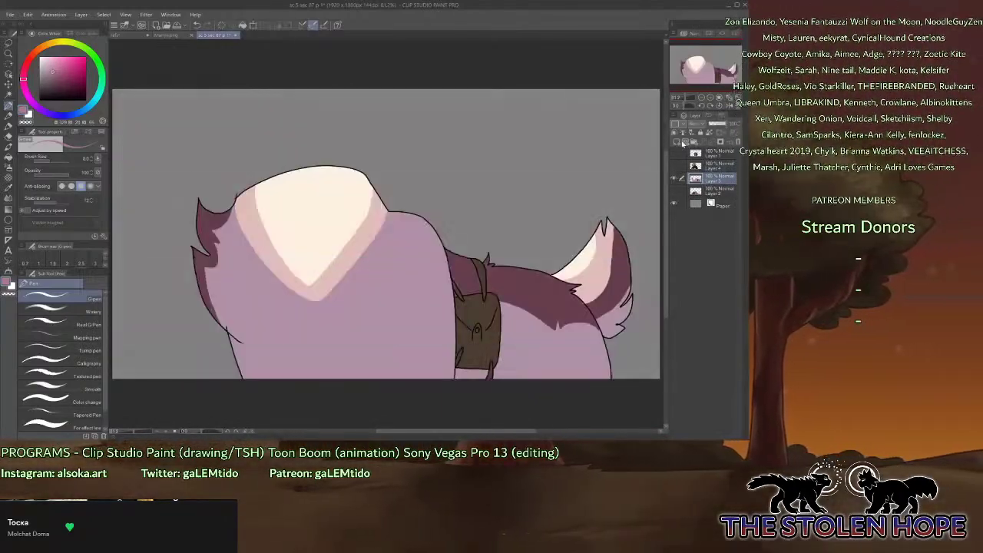
Add a layer above the purple body and fill it with the brown overlay colour sampled from the reference sheet.
click(676, 141)
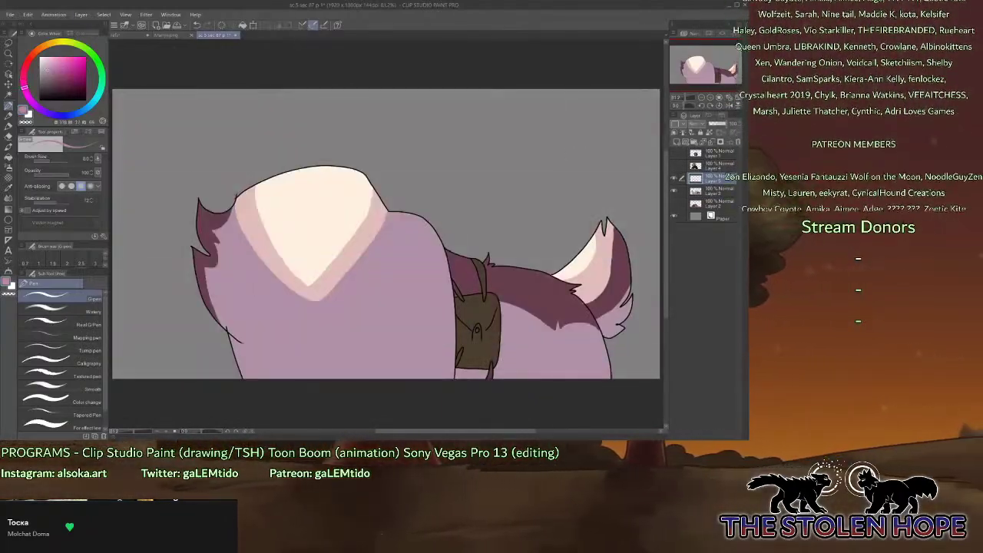
click(131, 35)
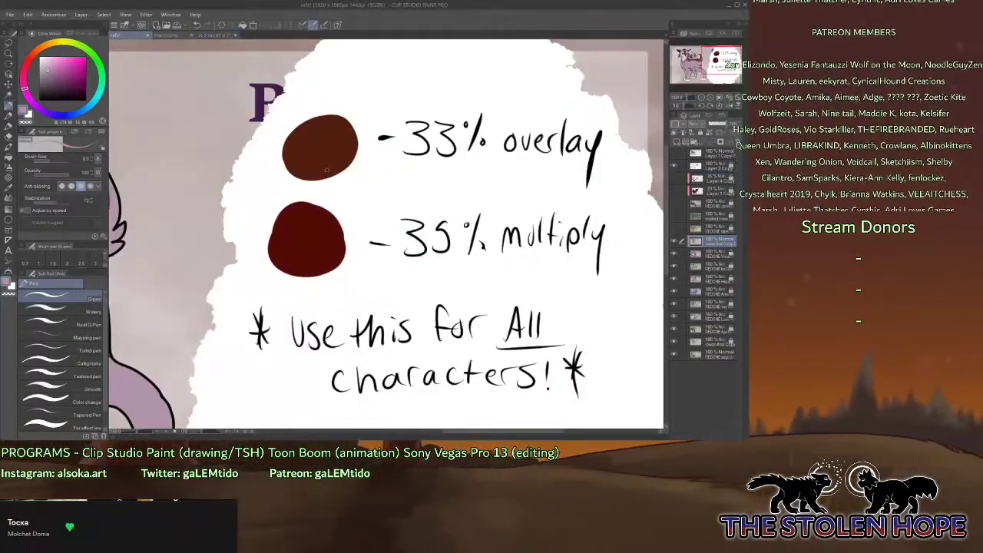
click(218, 35)
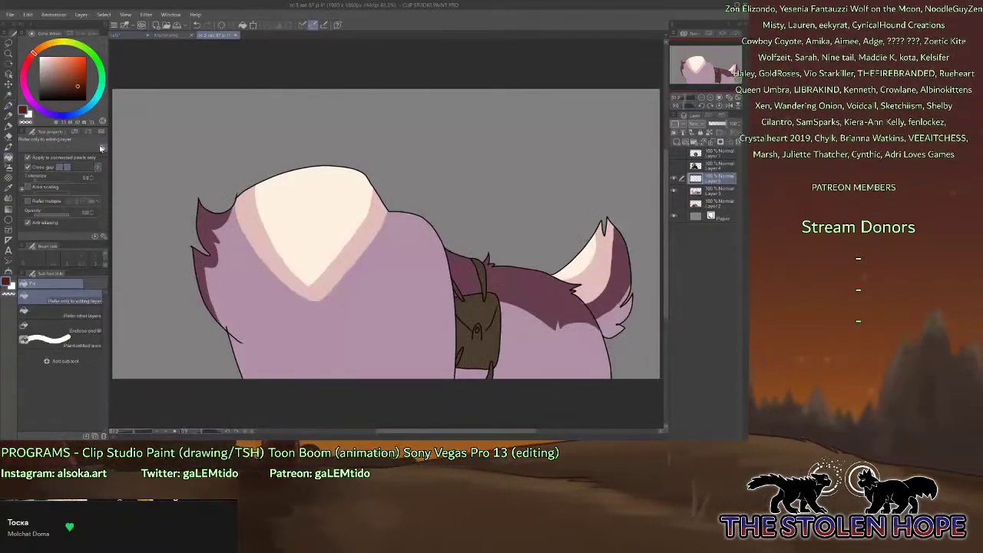
key(g)
click(307, 159)
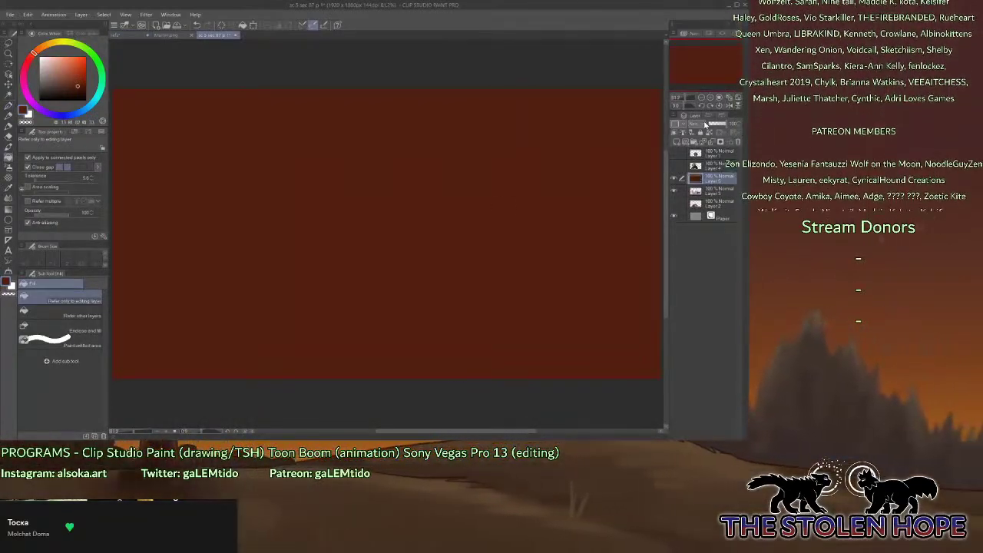
Set the brown fill layer to Overlay at the reference's 33% opacity, clip it to the purple body, and merge it down.
click(696, 123)
click(702, 232)
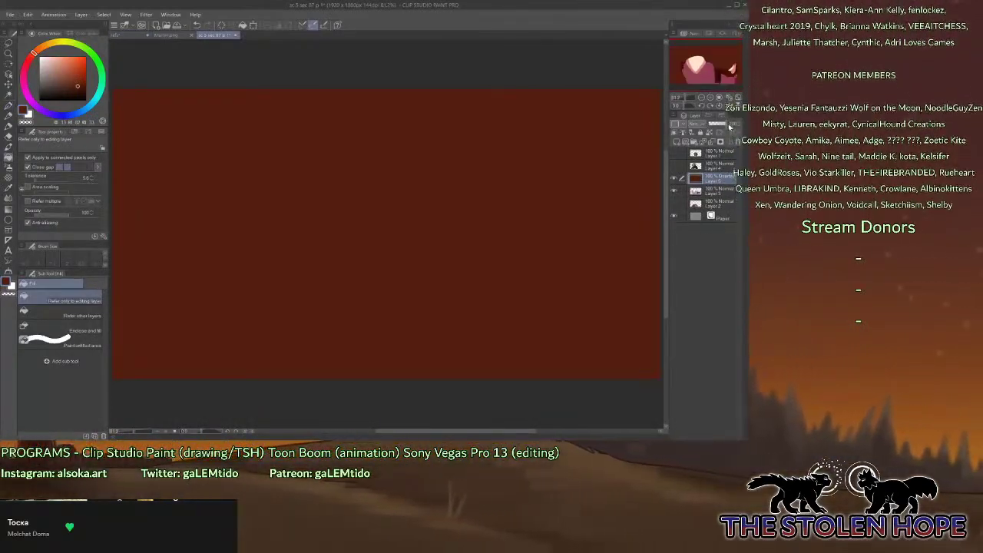
mouse_move(725, 124)
mouse_down()
mouse_move(677, 130)
mouse_move(711, 126)
mouse_up()
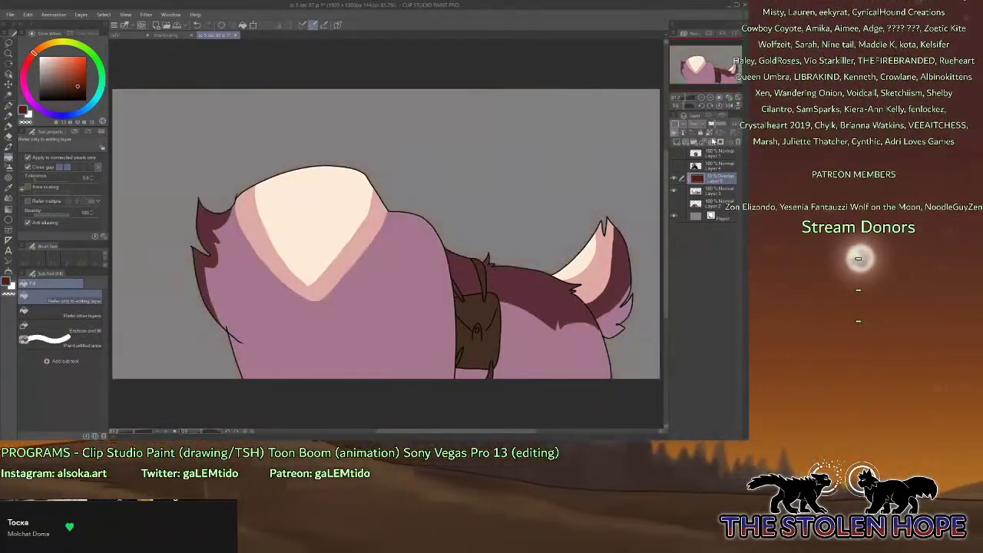
click(711, 142)
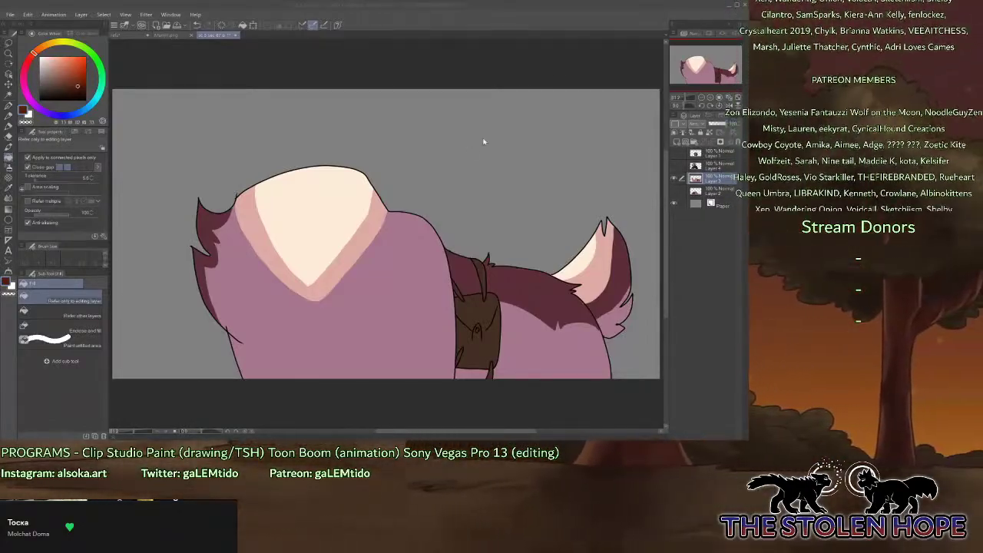
Sample the dark red Multiply colour from the reference sheet and return to the scene file.
click(276, 146)
click(127, 35)
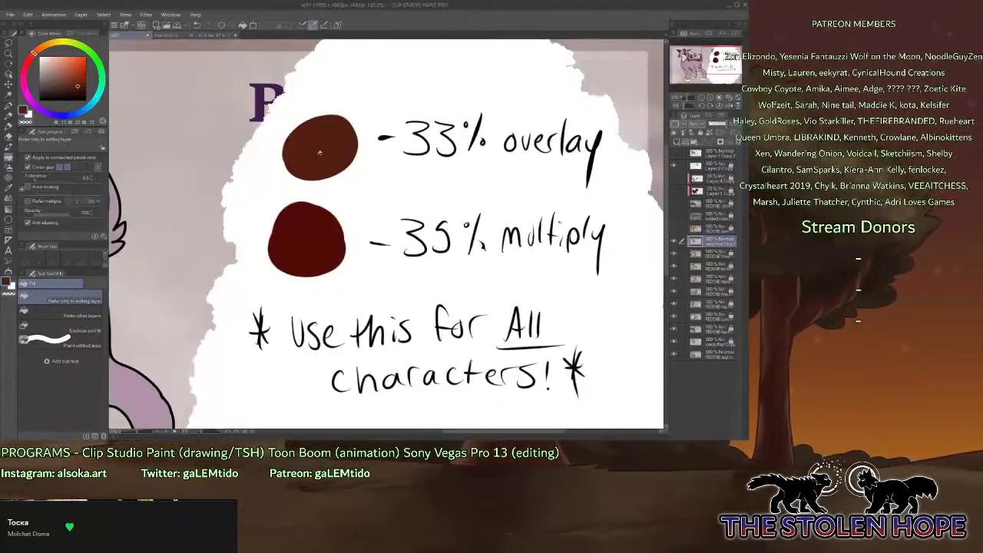
alt+click(309, 250)
click(216, 37)
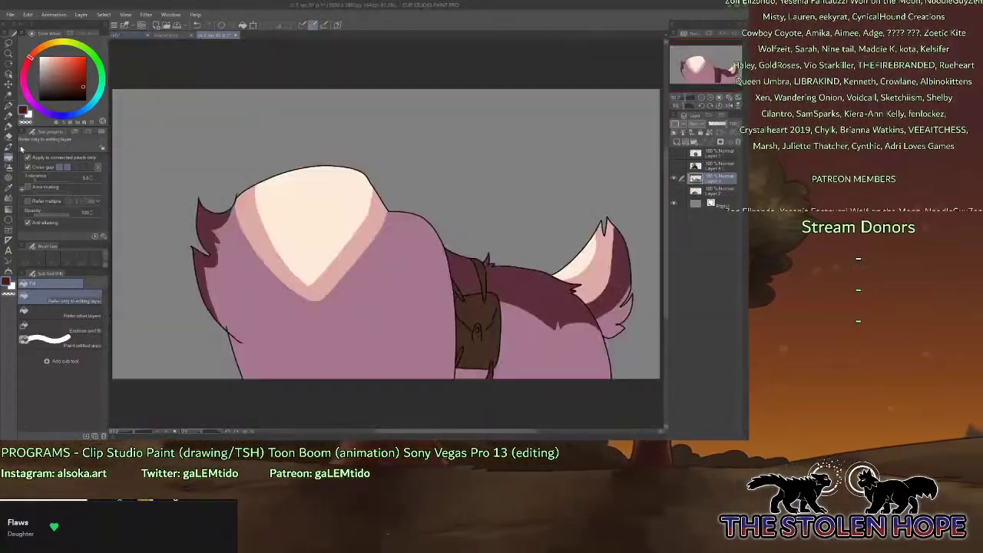
Choose the G-pen and check how the purple body sits beneath the purple-faced character on the layer above.
click(8, 106)
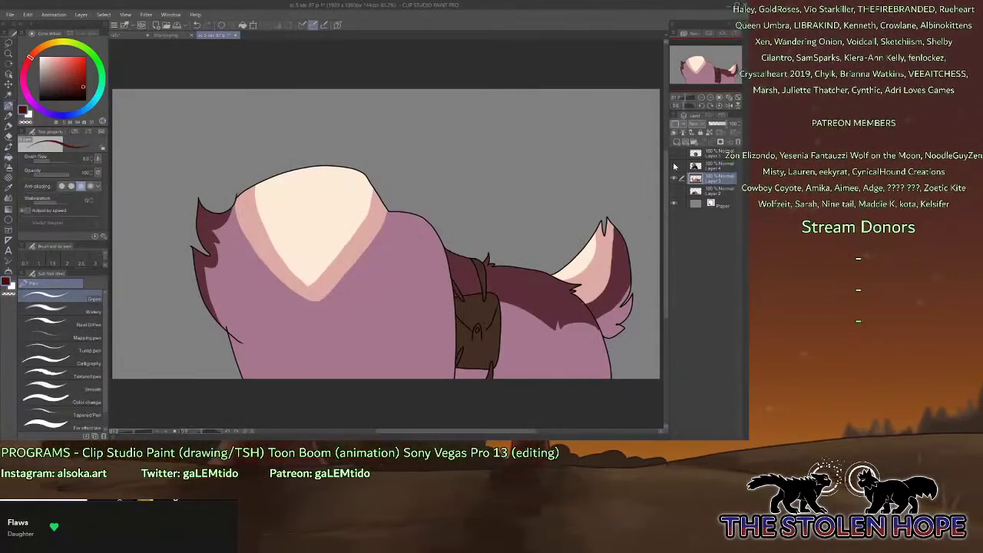
click(675, 166)
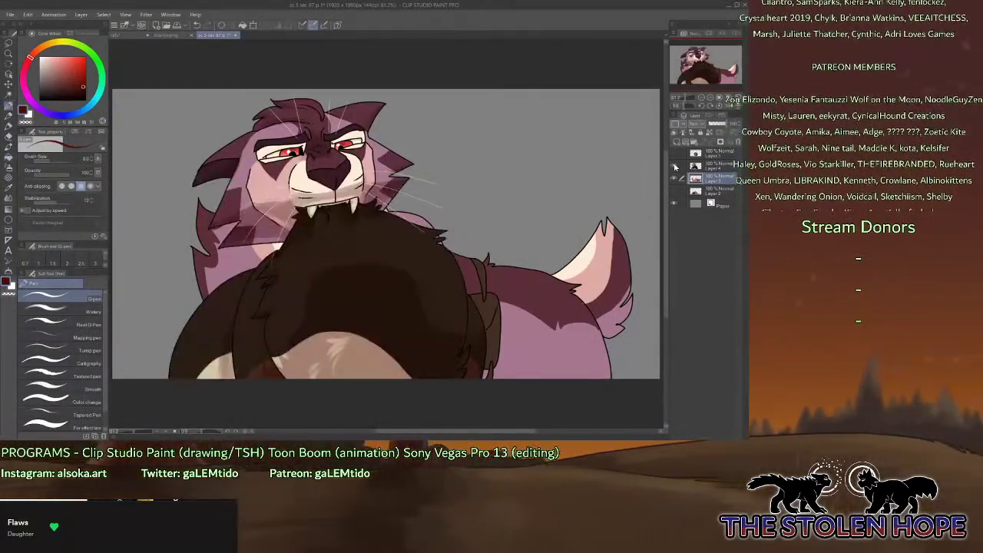
click(675, 166)
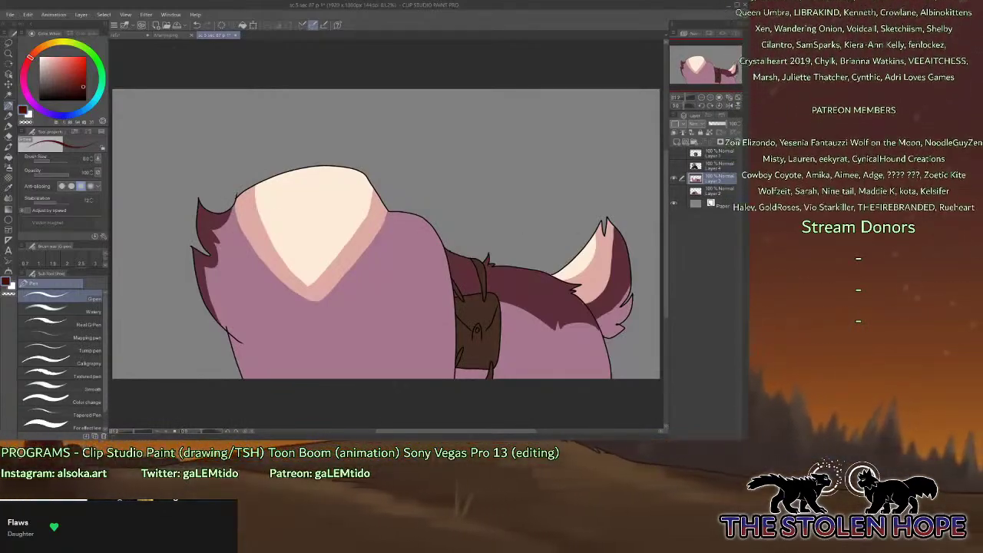
mouse_move(457, 309)
mouse_down()
mouse_move(498, 311)
mouse_move(528, 339)
mouse_move(595, 327)
mouse_move(617, 297)
mouse_move(636, 378)
mouse_up()
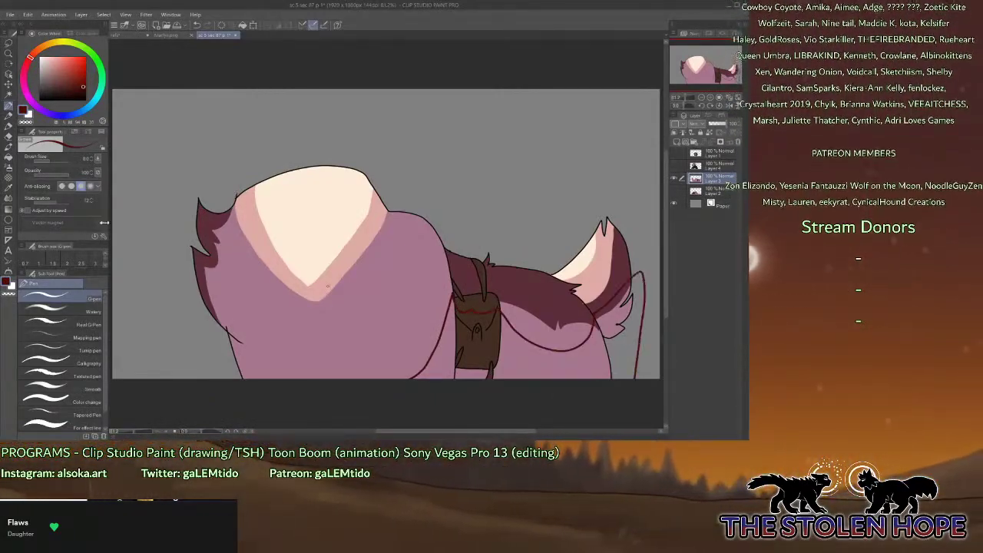
key(g)
click(383, 351)
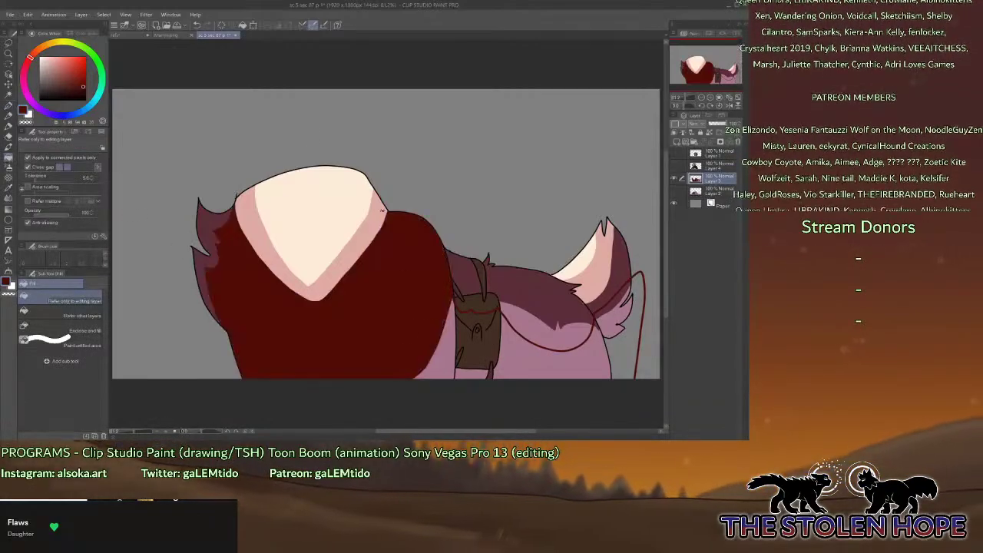
click(196, 26)
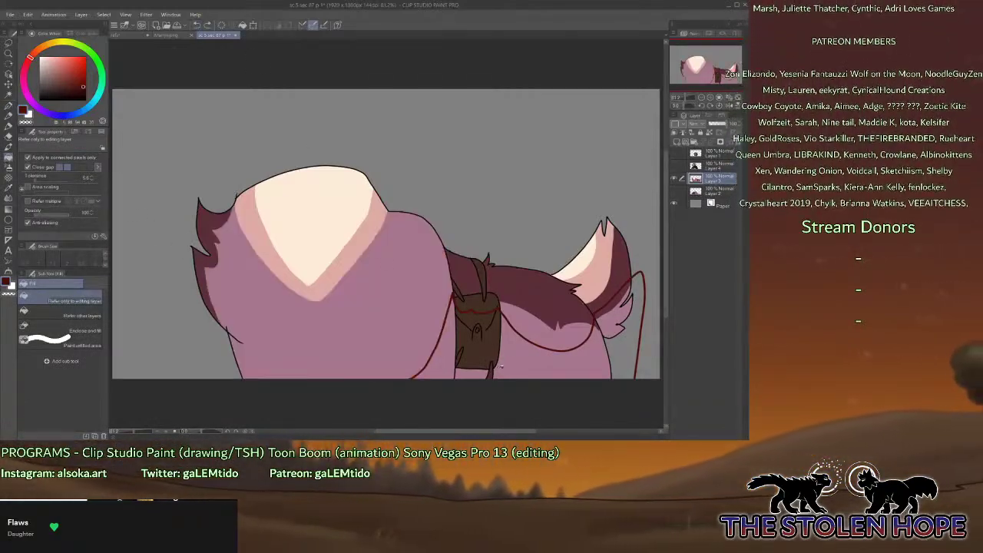
key(ctrl+z)
key(ctrl+z)
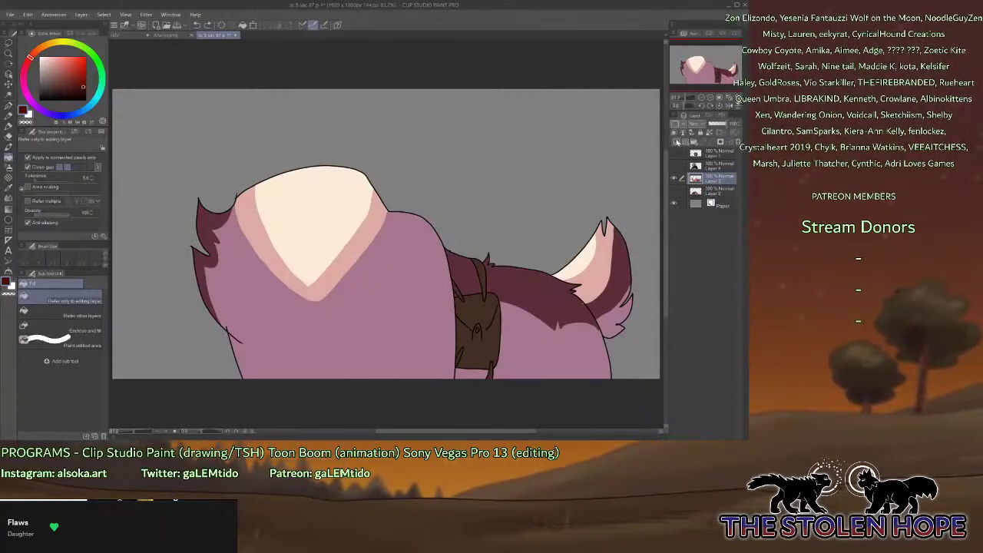
Add a layer above the purple body, outline the shadow area across its lower side, bag and haunch, and fill it dark red.
click(677, 142)
key(p)
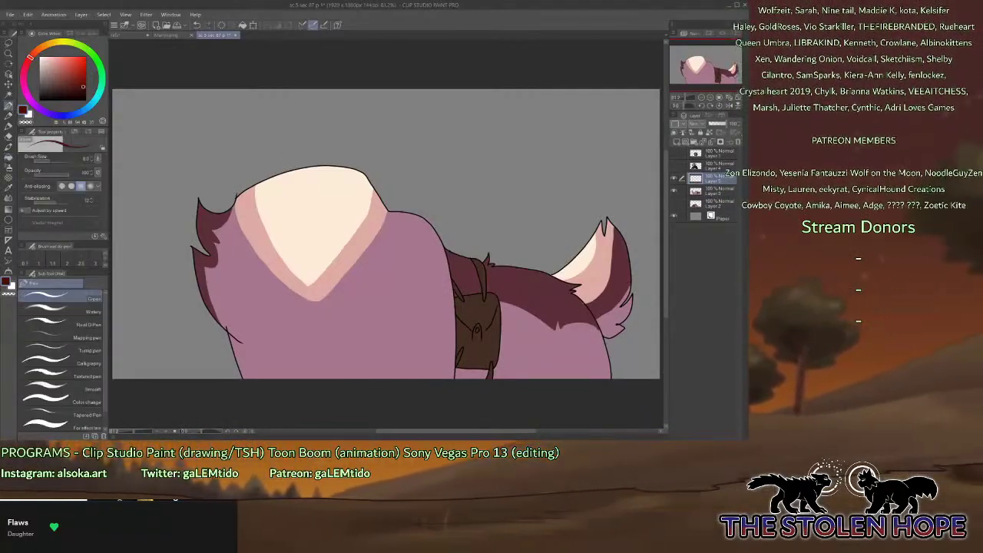
drag(412, 378, 454, 312)
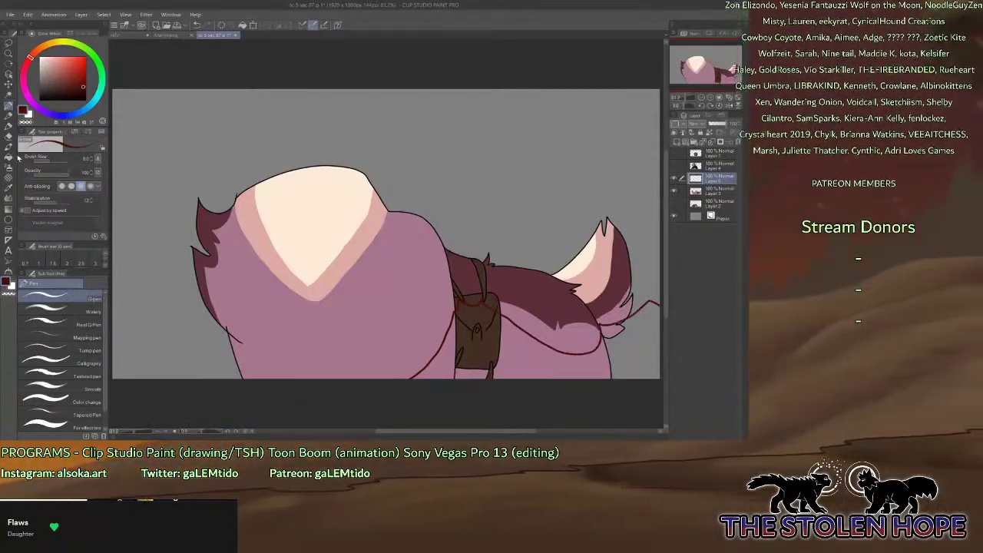
key(g)
click(523, 356)
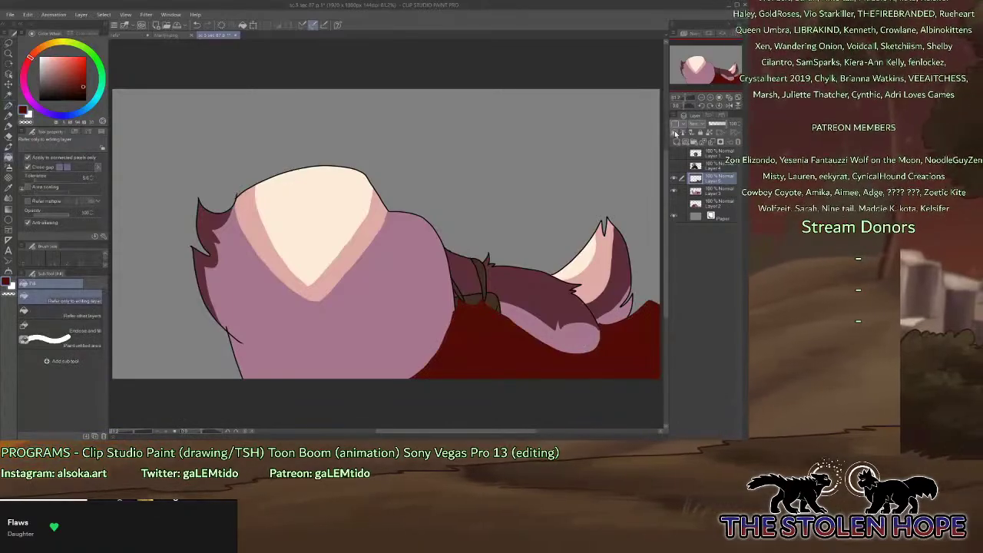
Clip the dark red shadow layer to the purple body and set it to Multiply at the reference's 35% opacity.
key(ctrl+z)
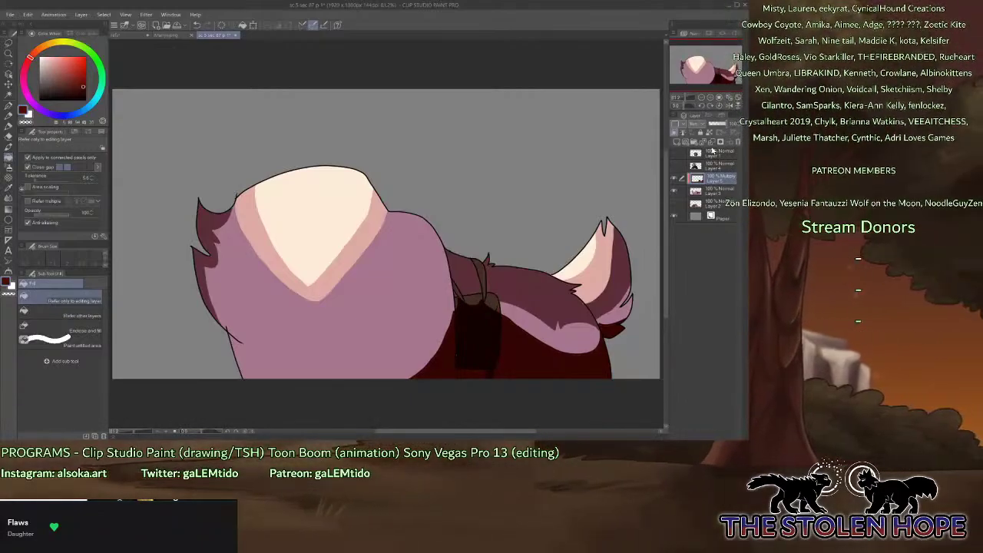
click(733, 125)
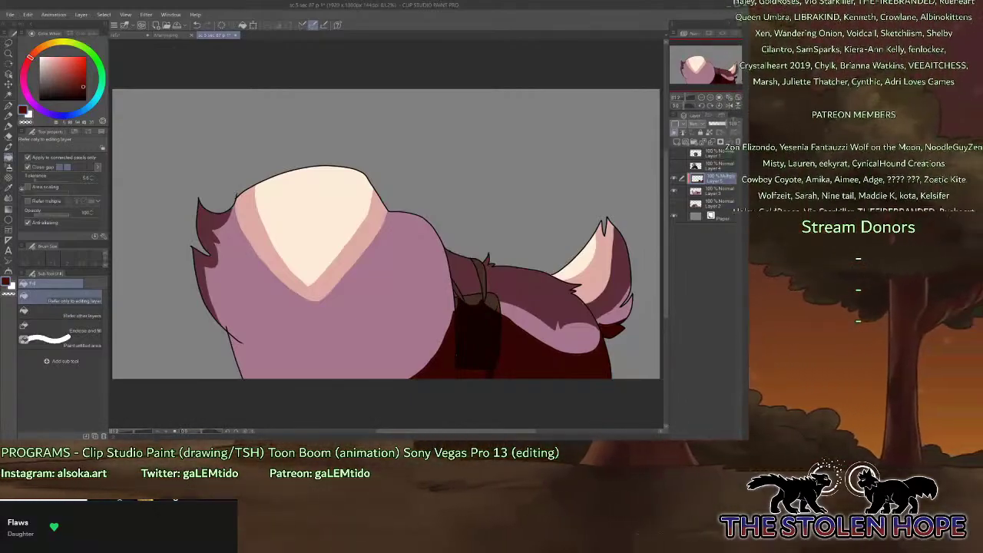
text(30)
key(Return)
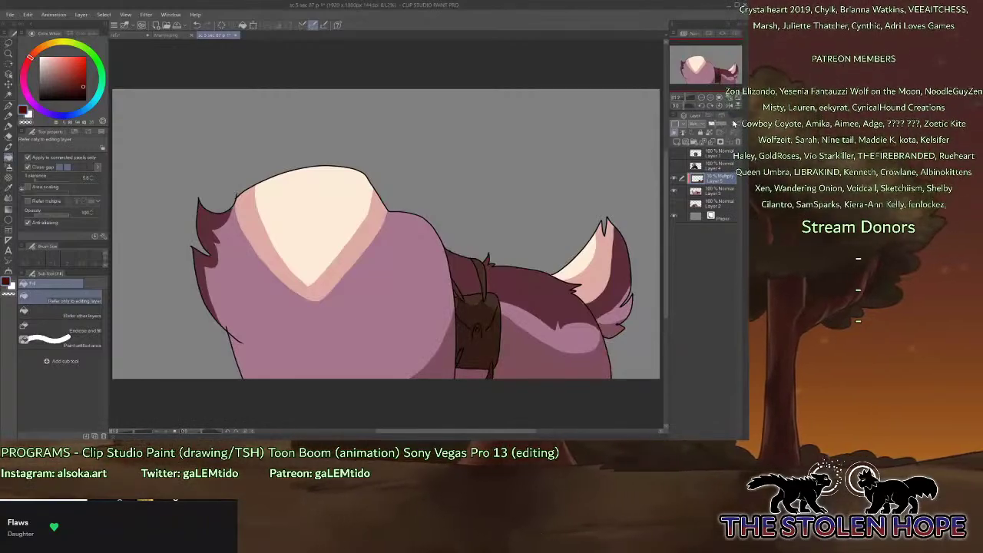
Blend the body shadows and shade the chest fur beneath the head with the Watery pen, and merge the shading down.
key(p)
click(79, 313)
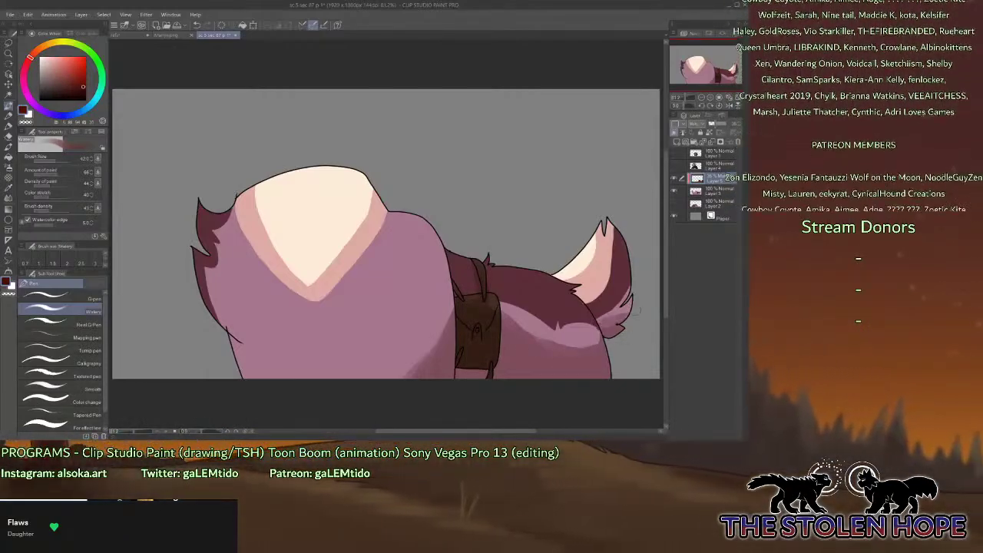
click(675, 166)
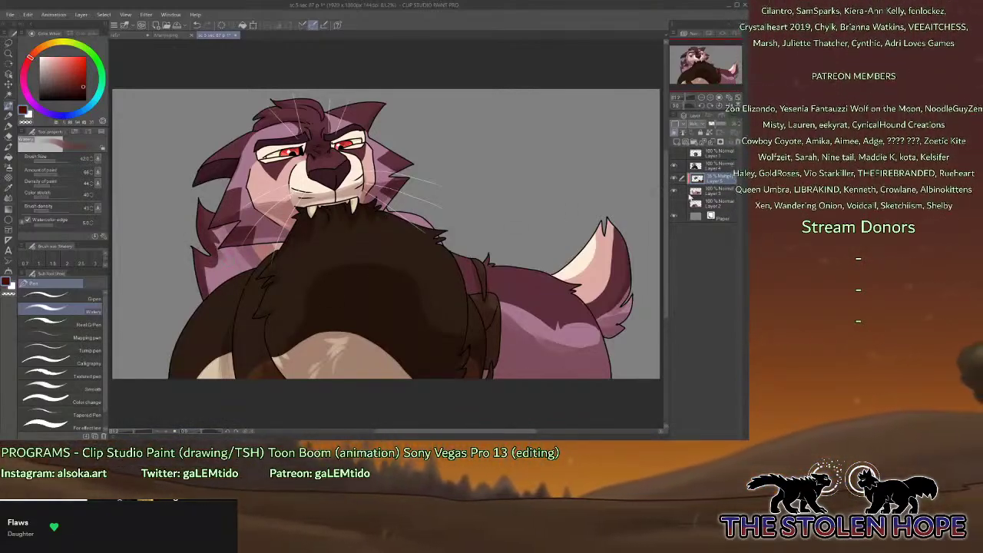
click(674, 166)
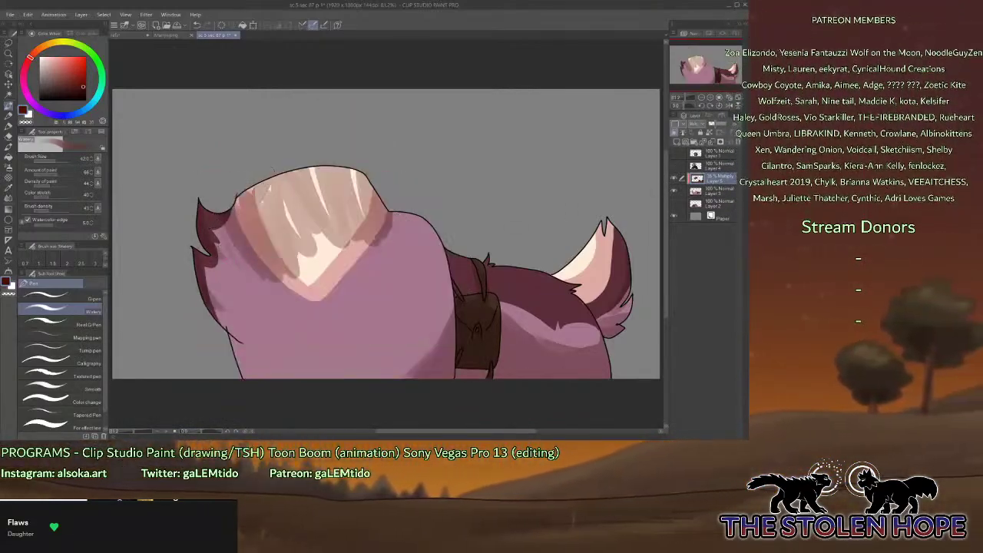
mouse_move(269, 177)
mouse_down()
mouse_move(291, 228)
mouse_move(300, 225)
mouse_move(294, 173)
mouse_move(307, 176)
mouse_move(327, 206)
mouse_up()
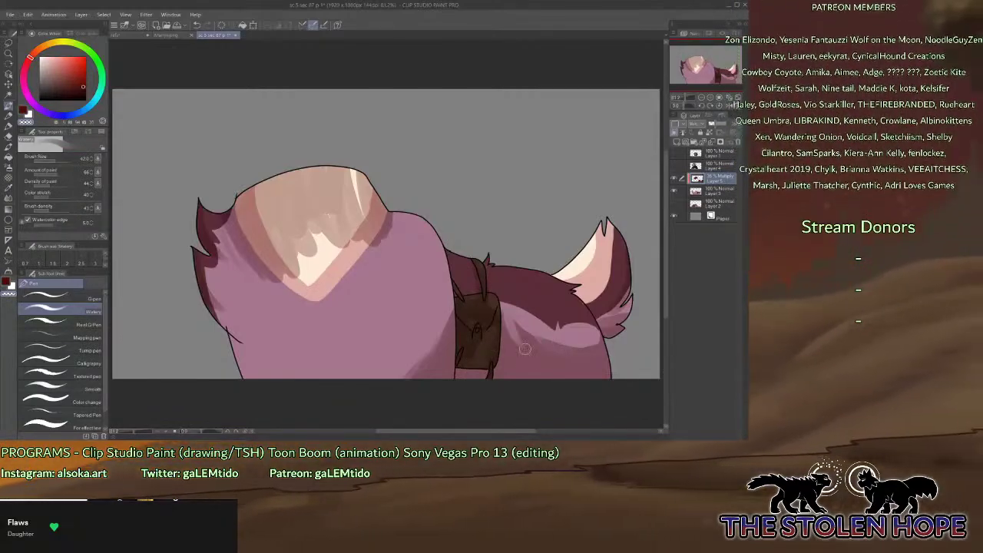
click(711, 142)
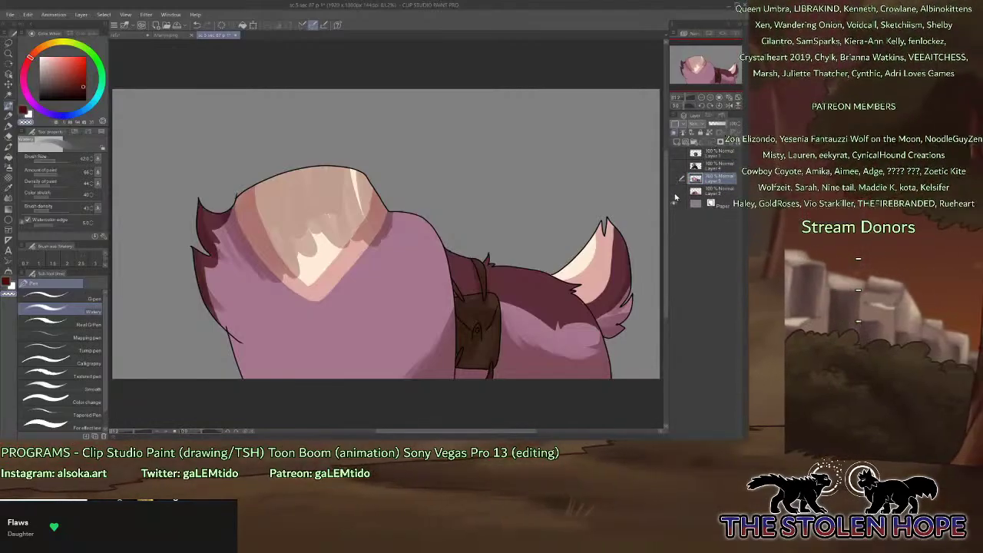
Isolate the lowest purple layer and paint dark red shadows over its fur, strap, bag and cream-coloured tip on a new layer.
click(708, 190)
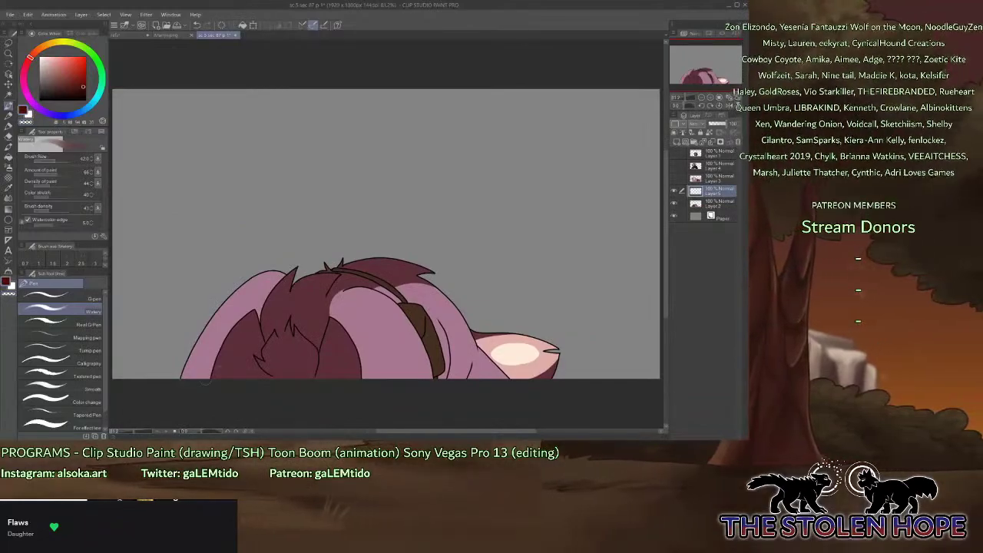
mouse_move(204, 390)
mouse_down()
mouse_move(220, 345)
mouse_move(200, 398)
mouse_move(240, 315)
mouse_up()
drag(263, 353, 292, 310)
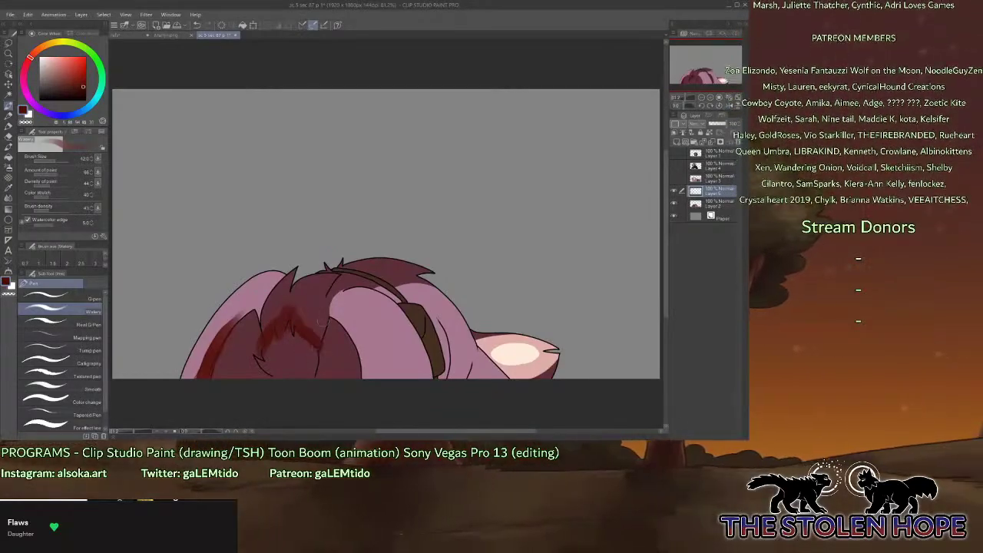
drag(340, 275, 323, 313)
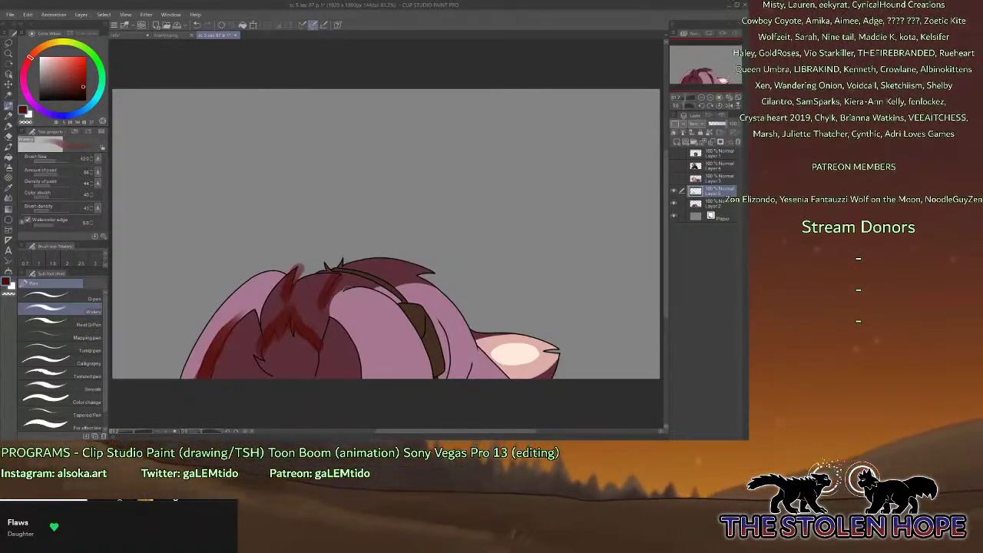
drag(438, 383, 396, 300)
mouse_move(452, 380)
mouse_down()
mouse_move(587, 363)
mouse_move(542, 388)
mouse_move(521, 375)
mouse_move(578, 372)
mouse_up()
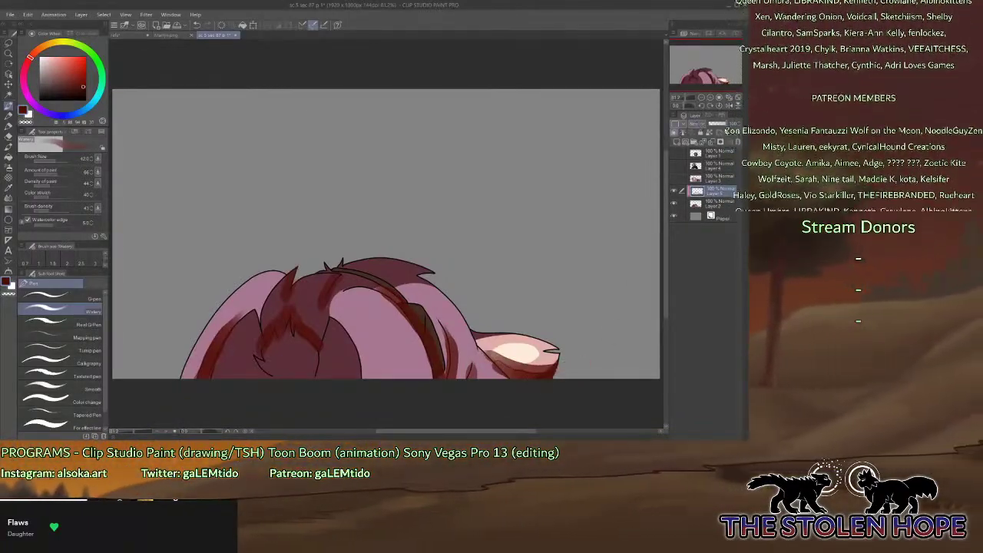
Set the clipped shadow layer to Multiply at the reference's 35% opacity, and merge it into the lowest purple layer.
click(697, 147)
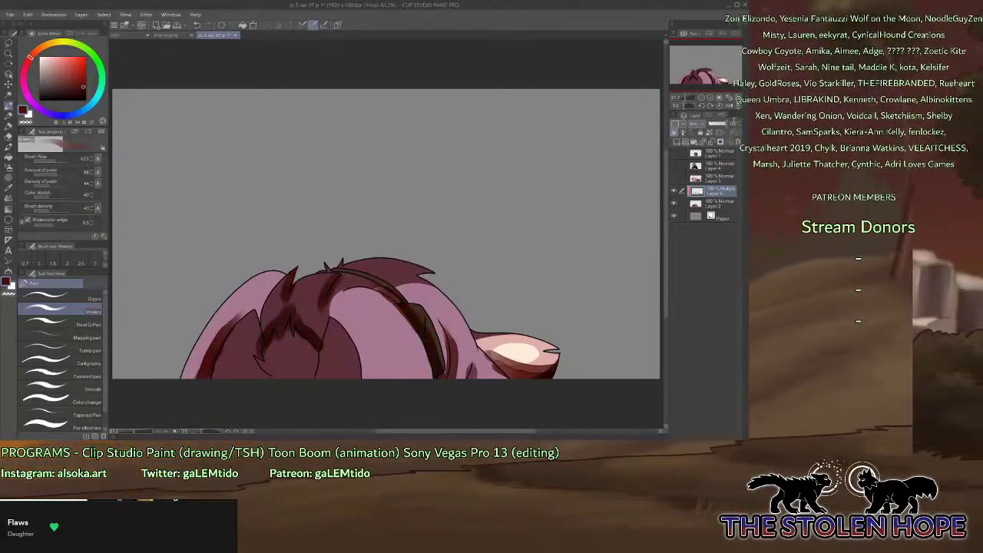
text(30)
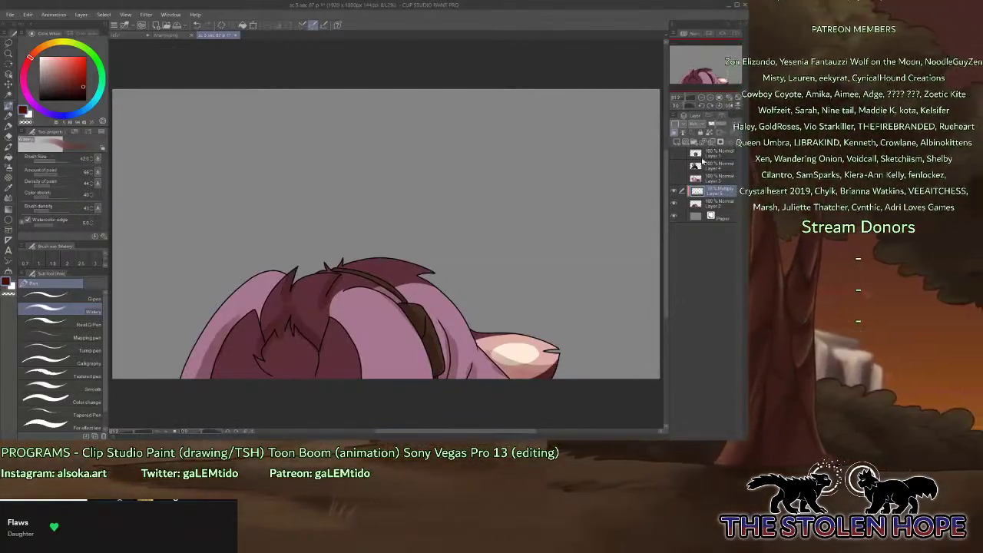
Hide the paper and save the lowest purple layer and the body-and-tail layer as separate transparent PNG files.
click(674, 205)
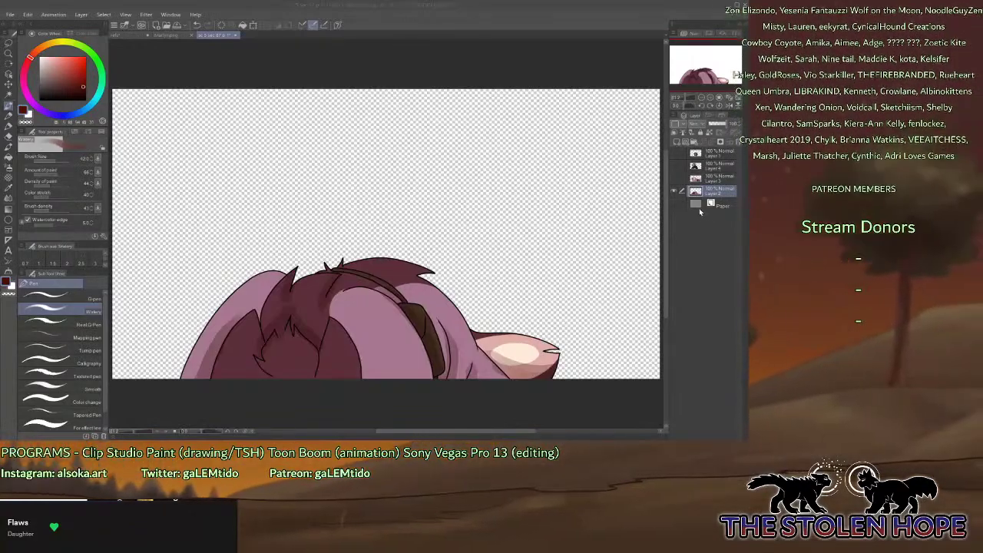
click(686, 224)
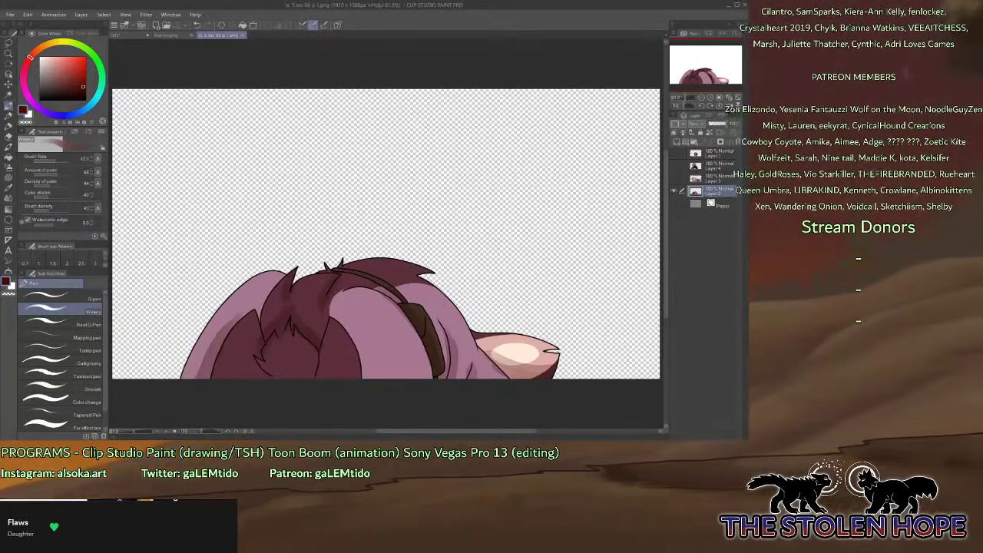
click(674, 178)
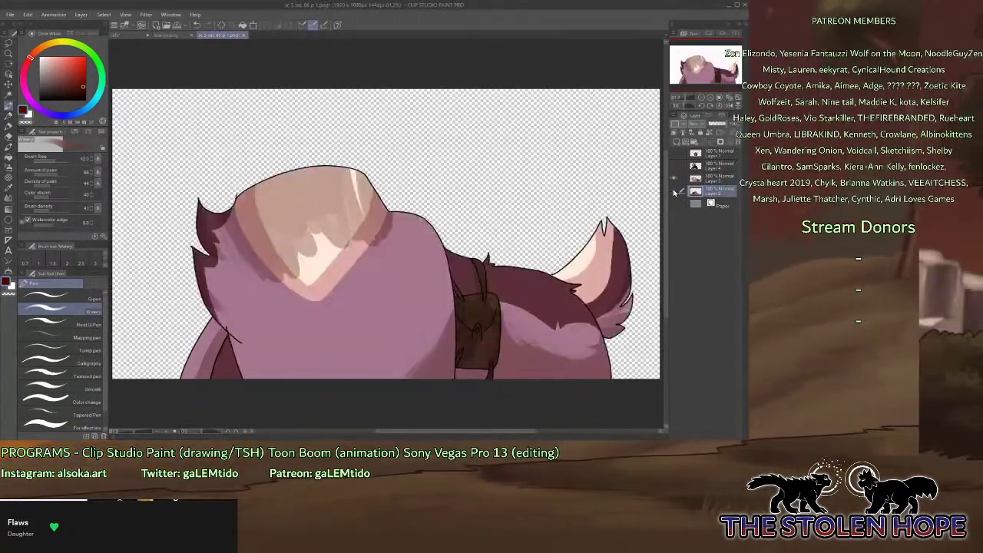
click(674, 191)
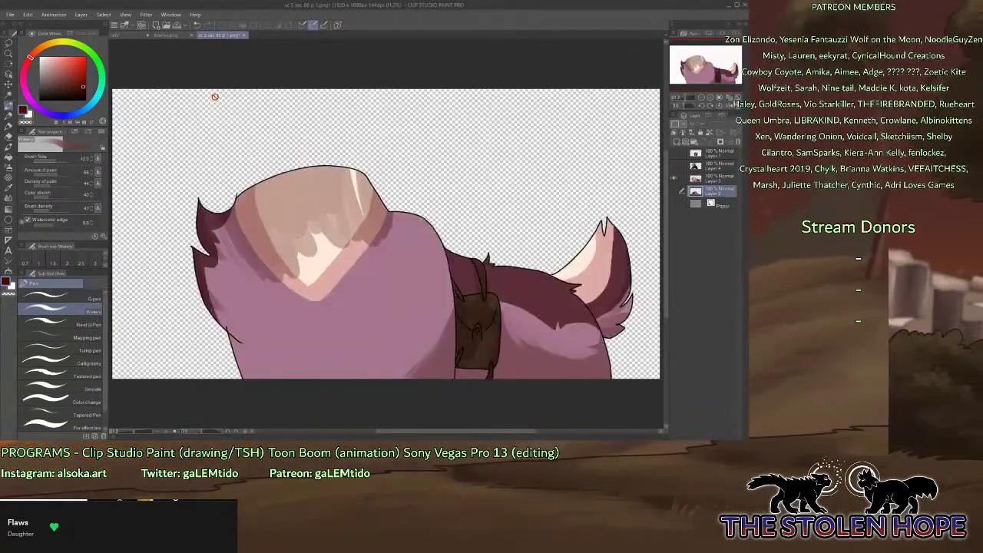
click(76, 83)
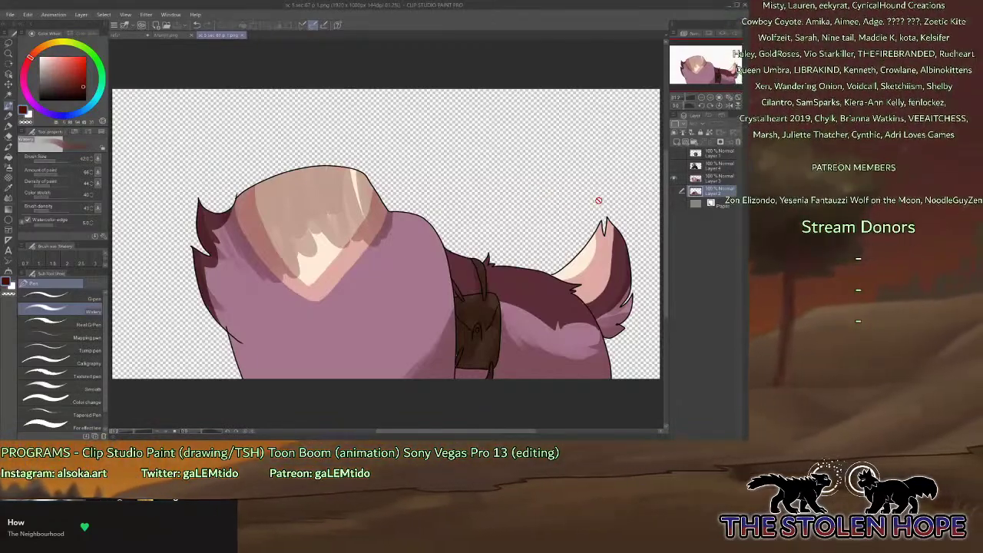
Isolate the purple-faced character and the brown head in turn for saving as separate transparent PNG files.
click(675, 177)
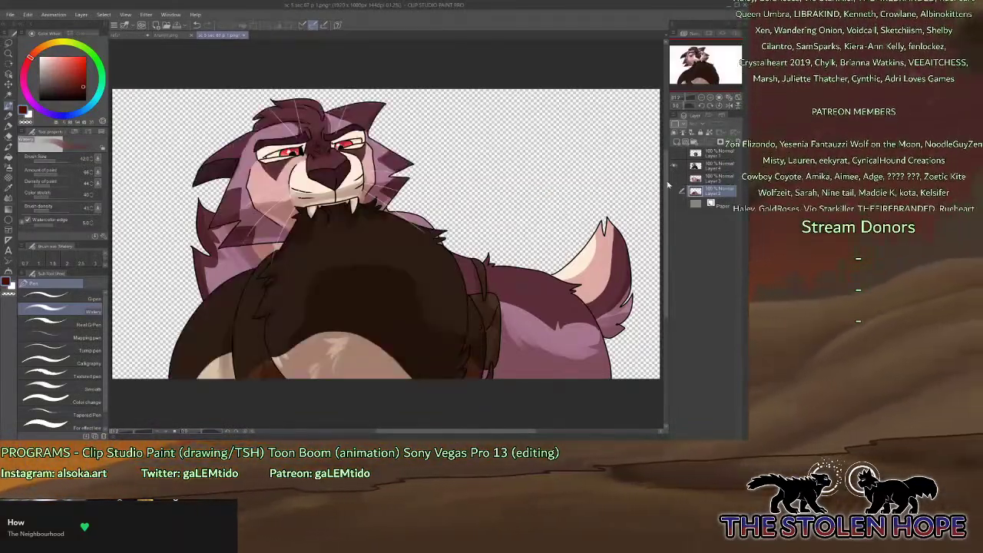
click(670, 184)
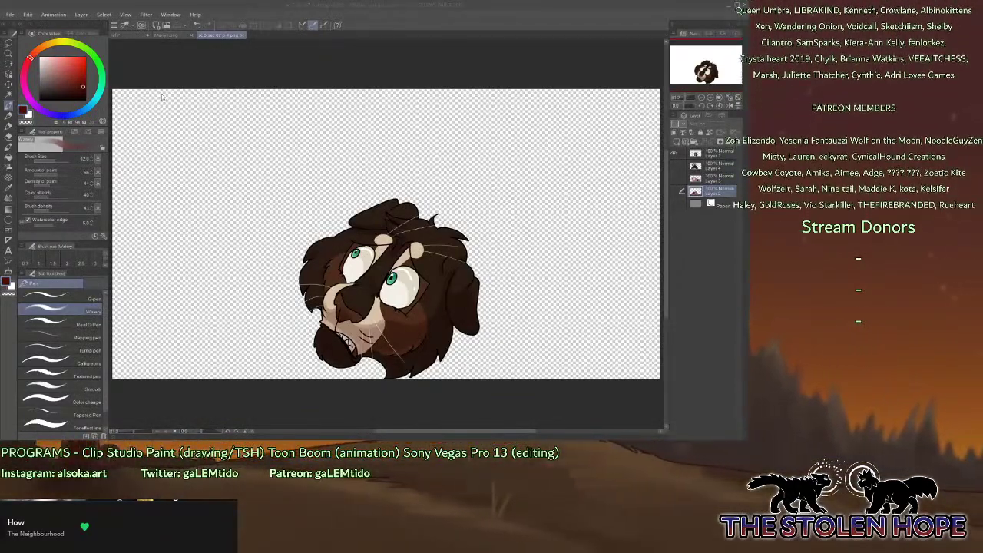
Close the exported scene, open the next rough sketch of two characters, and toggle its top layer to check its contents.
click(236, 36)
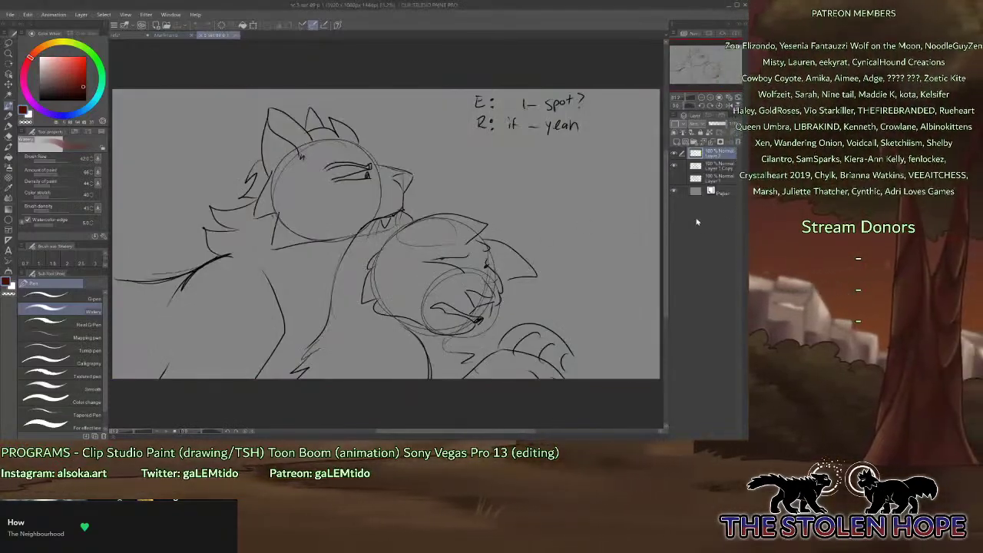
click(675, 153)
click(675, 153)
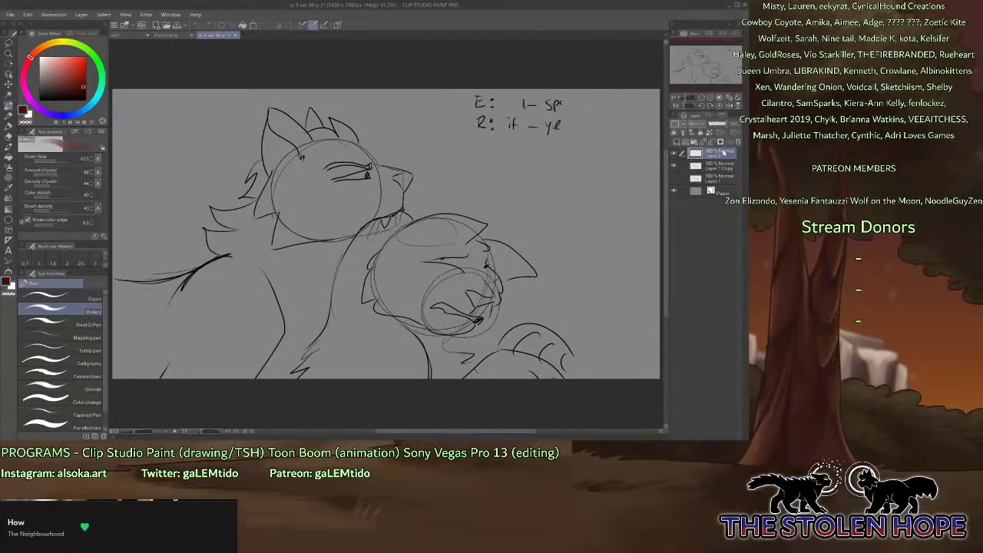
Delete the unneeded top layer, keep the sketch copy hidden, and lower the remaining sketch layer's opacity to 40%.
click(740, 144)
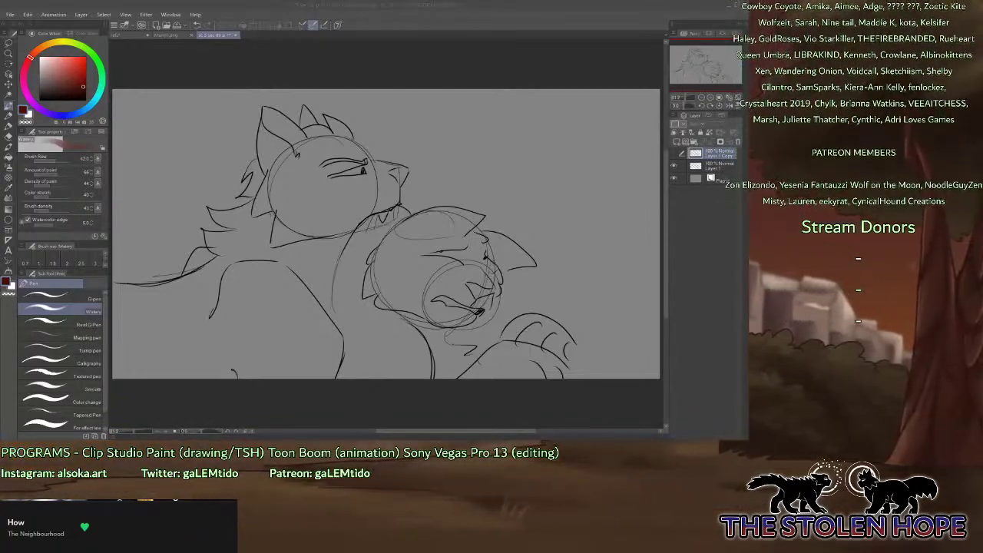
click(673, 167)
click(673, 167)
click(716, 166)
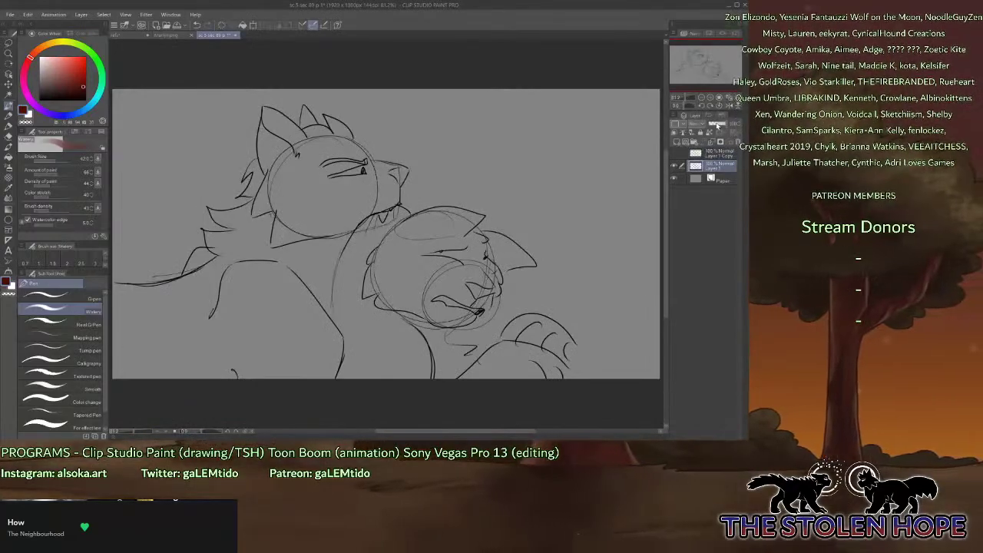
click(716, 124)
click(675, 155)
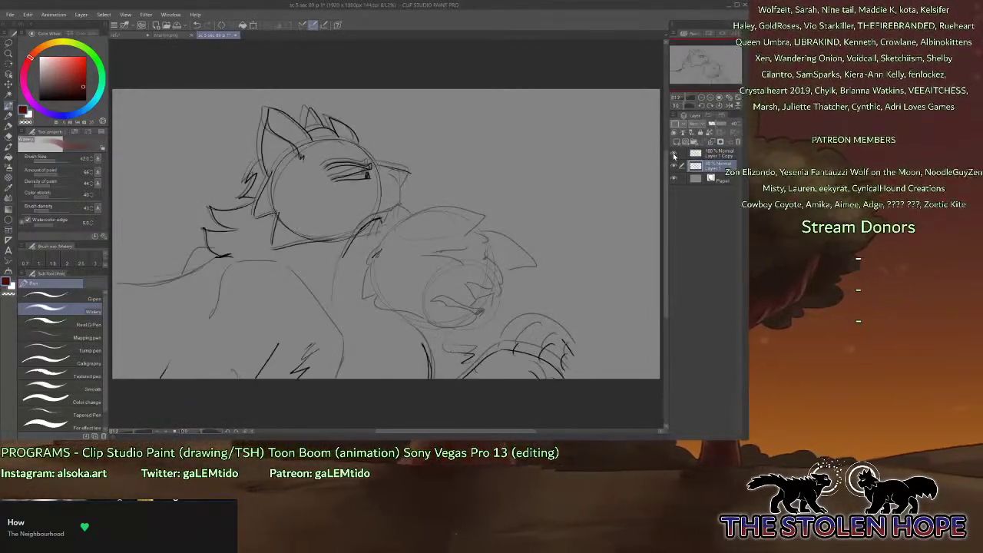
click(675, 154)
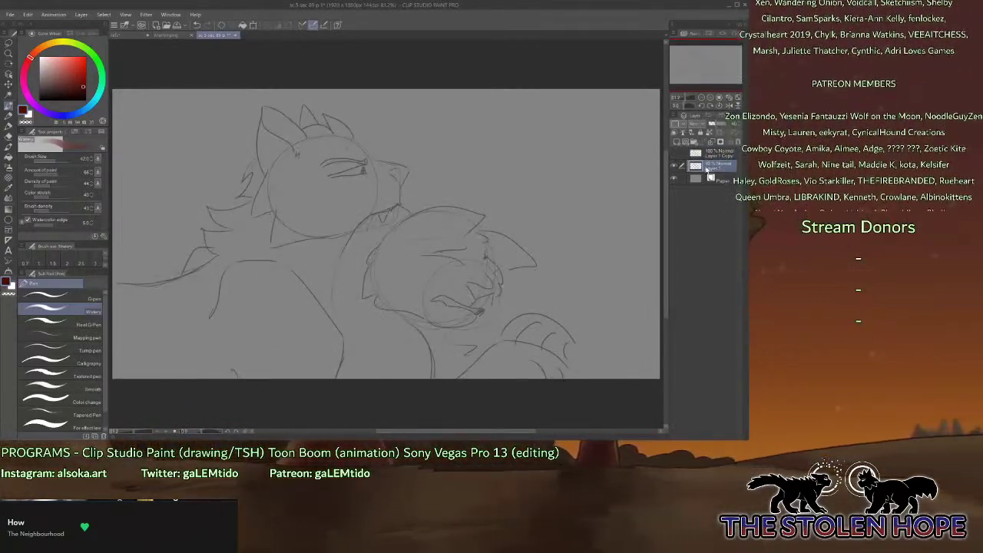
Add a new layer above the sketches and set up the G-pen in black for inking.
click(676, 144)
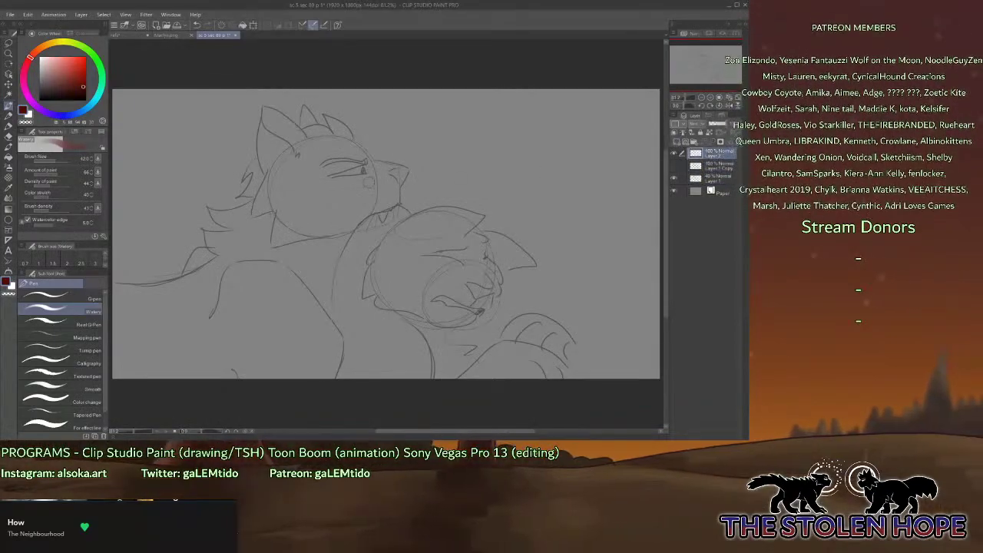
drag(81, 85, 124, 142)
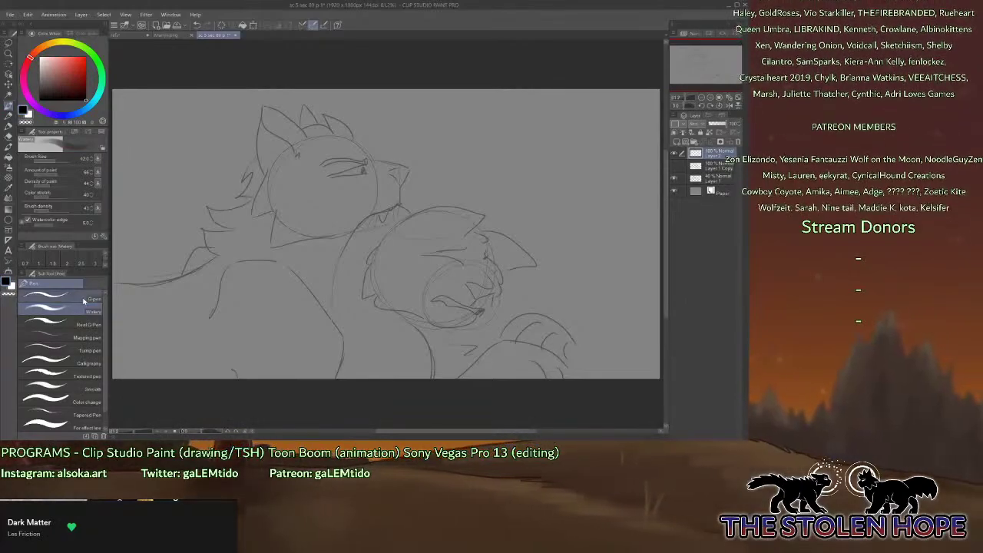
click(47, 297)
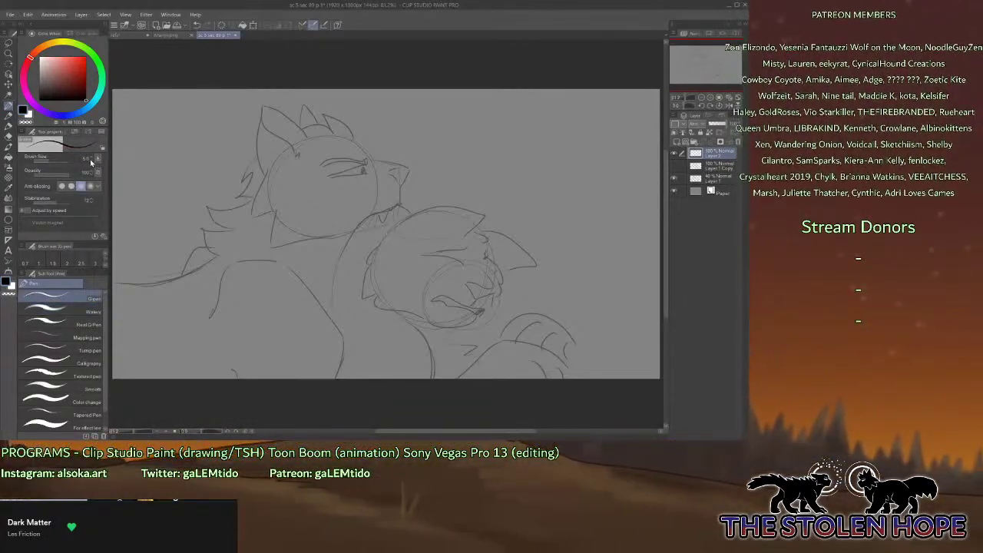
Ink the nose and the toothed, snarling mouth of the lower character over the faded sketch.
click(710, 100)
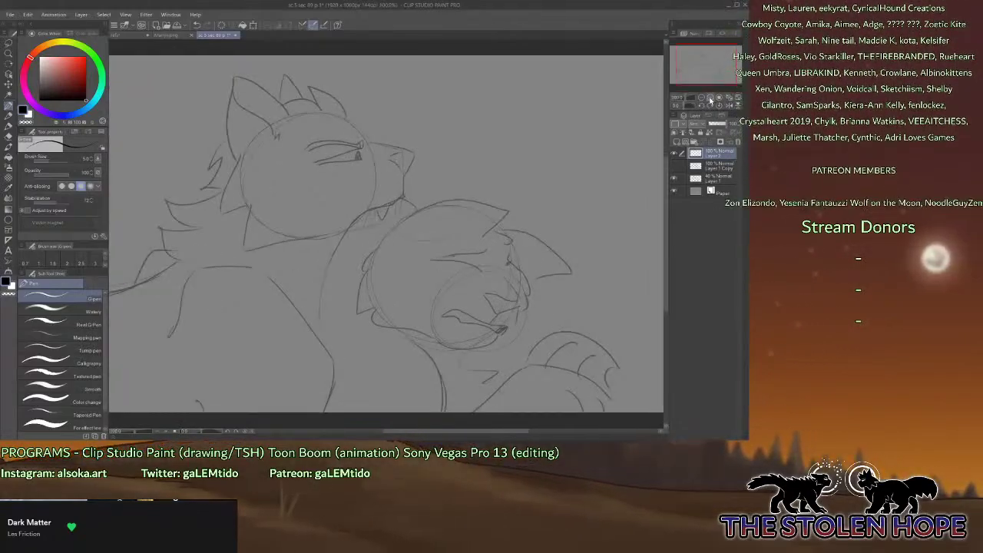
click(711, 100)
drag(710, 75, 719, 82)
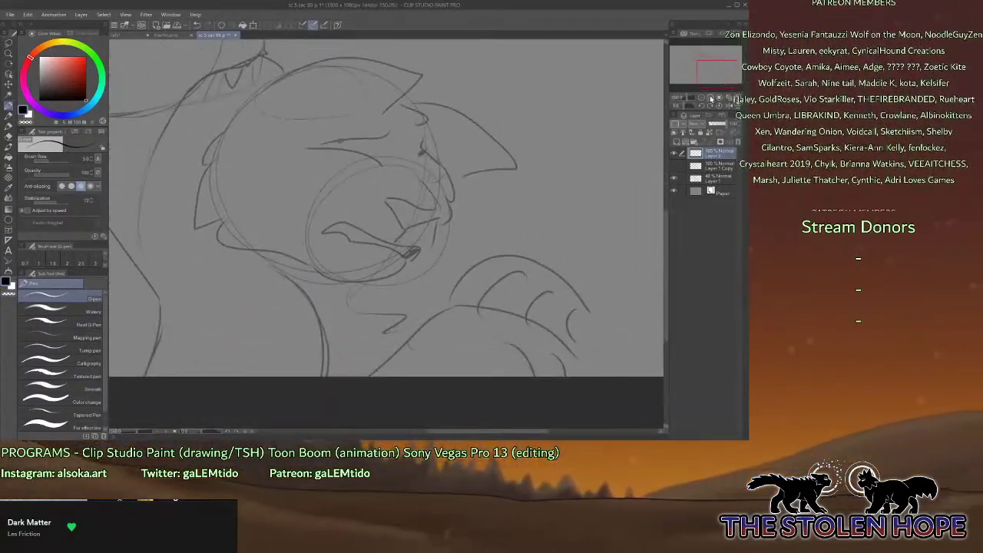
click(711, 98)
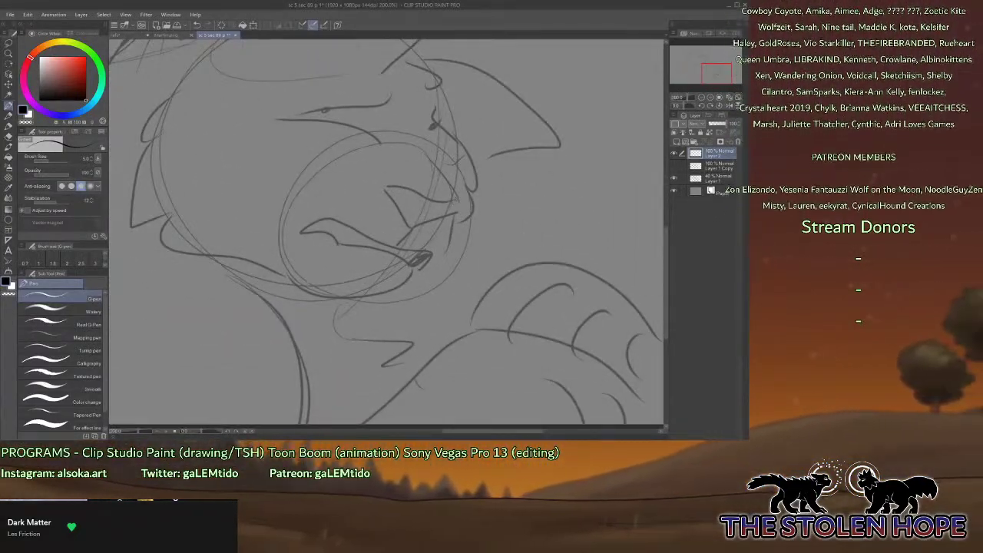
drag(388, 187, 458, 198)
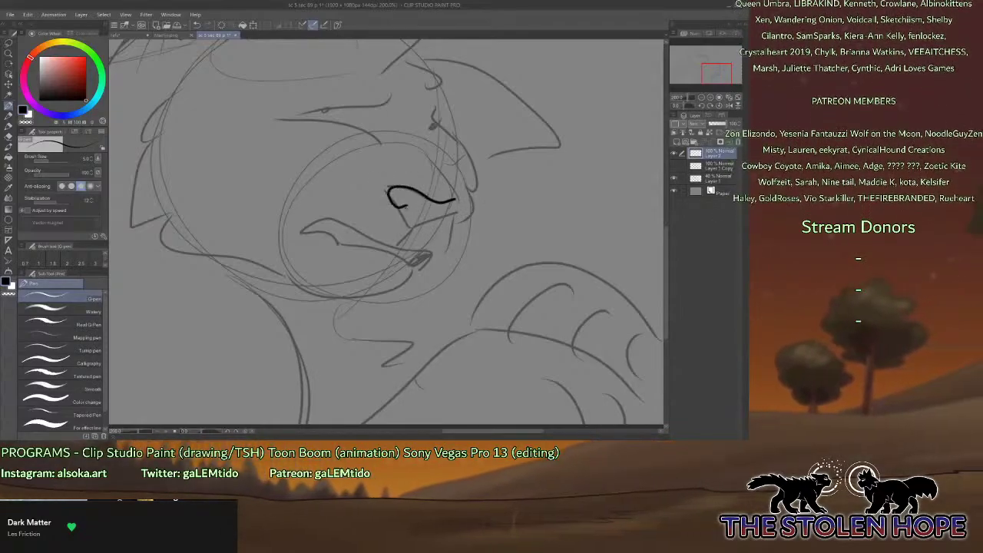
mouse_move(390, 189)
mouse_down()
mouse_move(436, 217)
mouse_move(413, 224)
mouse_up()
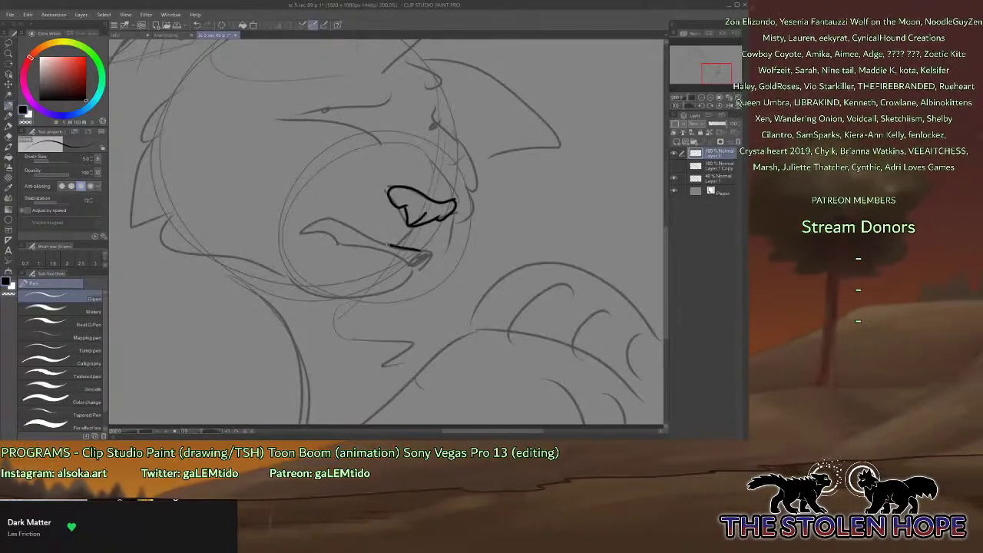
drag(328, 232, 355, 246)
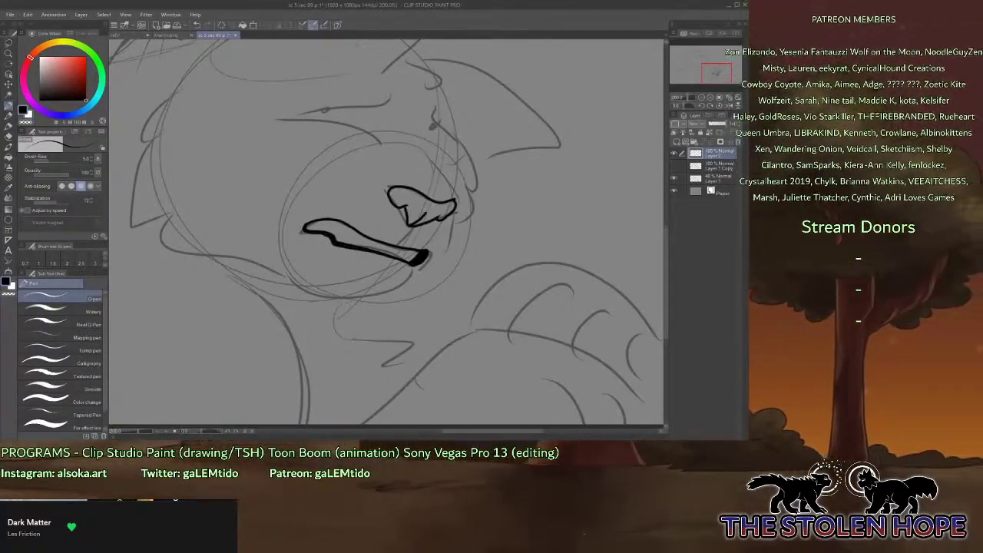
mouse_move(341, 227)
mouse_down()
mouse_move(336, 240)
mouse_move(362, 248)
mouse_up()
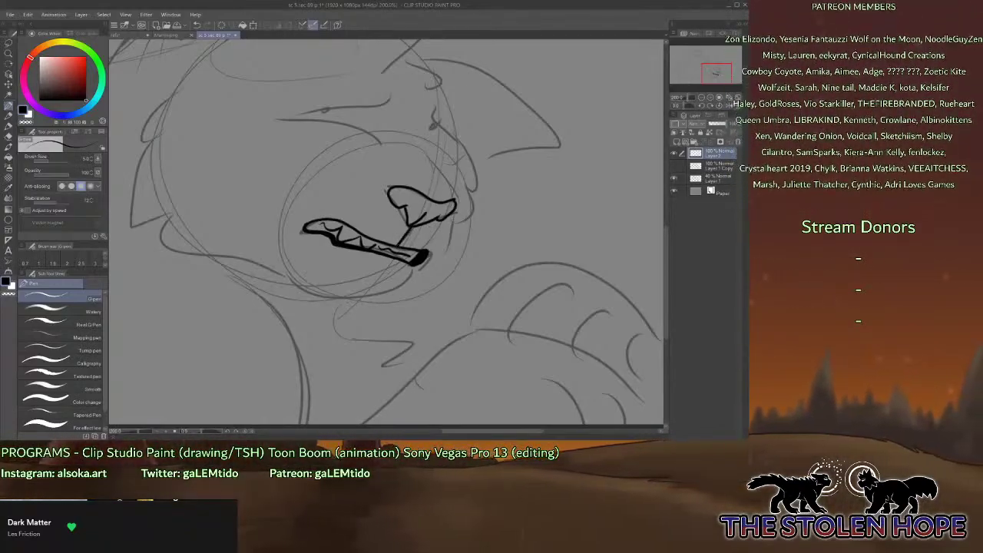
Ink the lower character's muzzle outline and furry chin, with short snarl wrinkles around the nose and mouth.
drag(418, 123, 455, 201)
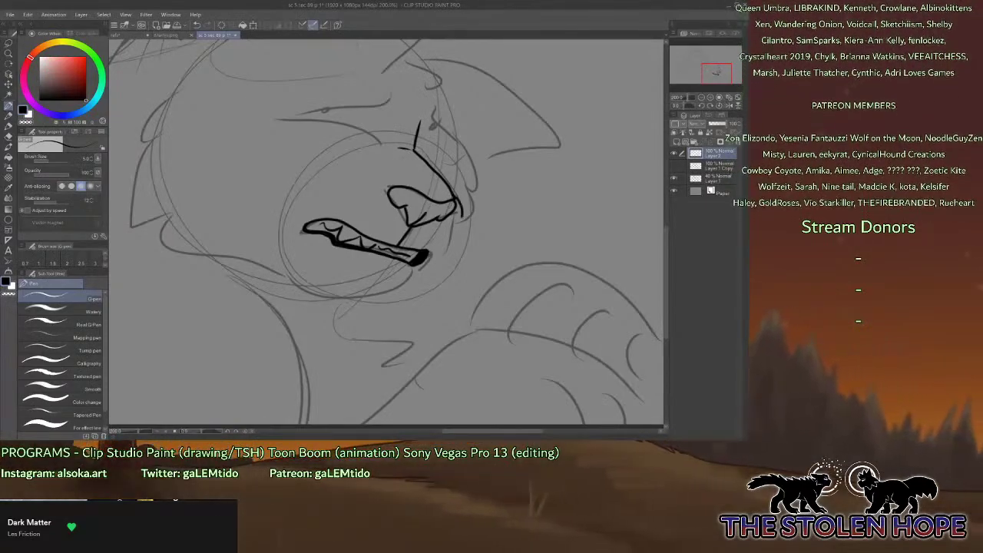
mouse_move(461, 215)
mouse_down()
mouse_move(398, 298)
mouse_move(368, 309)
mouse_move(315, 298)
mouse_move(290, 278)
mouse_up()
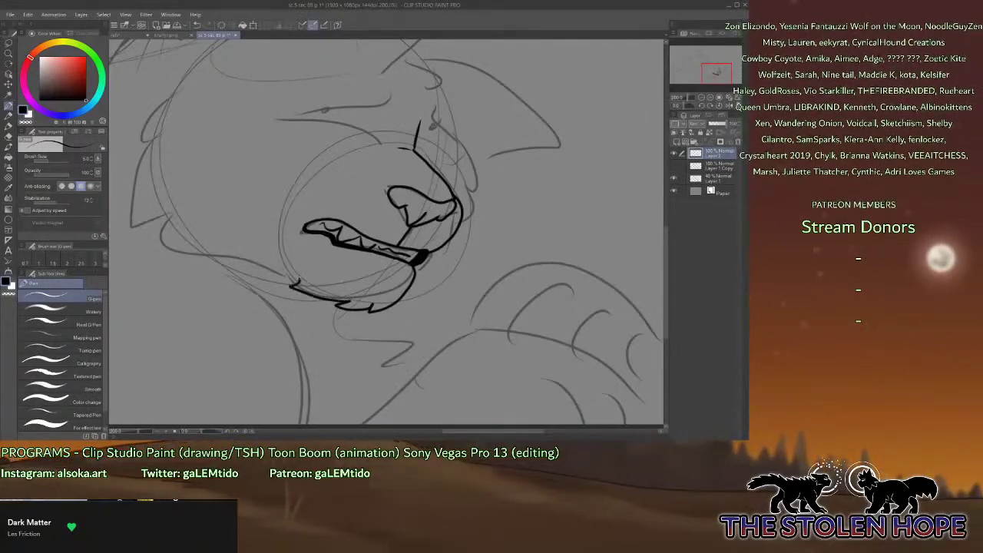
drag(305, 227, 299, 237)
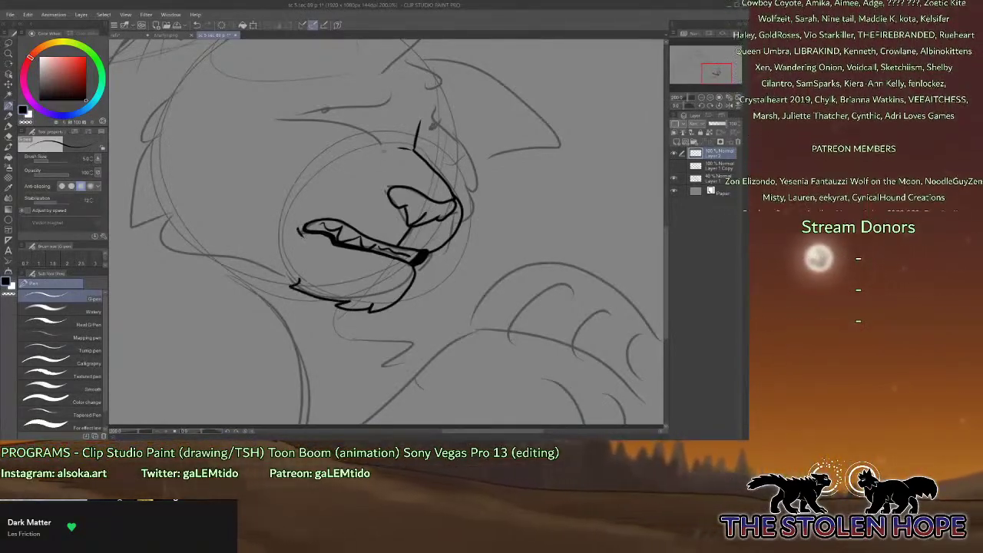
drag(384, 149, 400, 180)
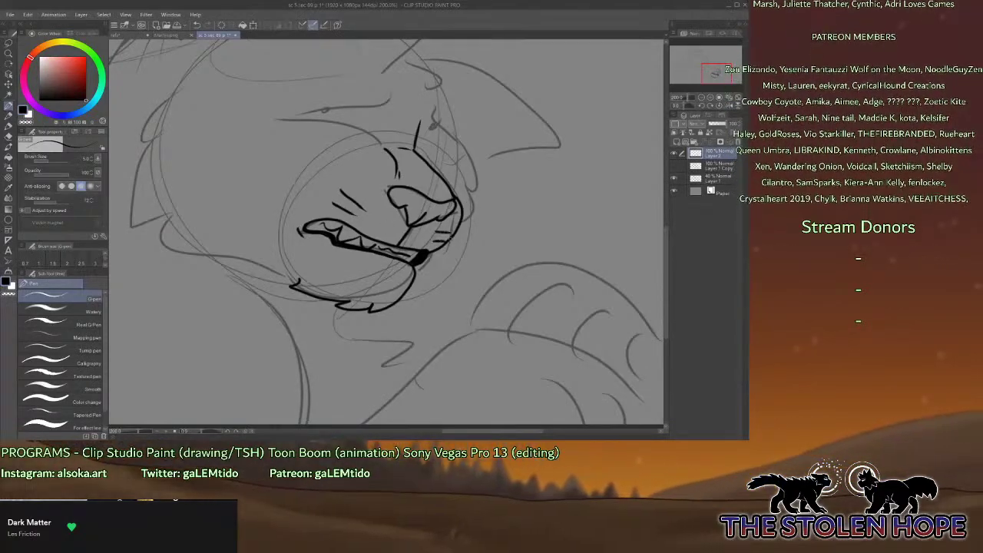
Ink both of the lower character's narrowed eyes with their pupils and angular surrounding markings.
drag(716, 75, 716, 69)
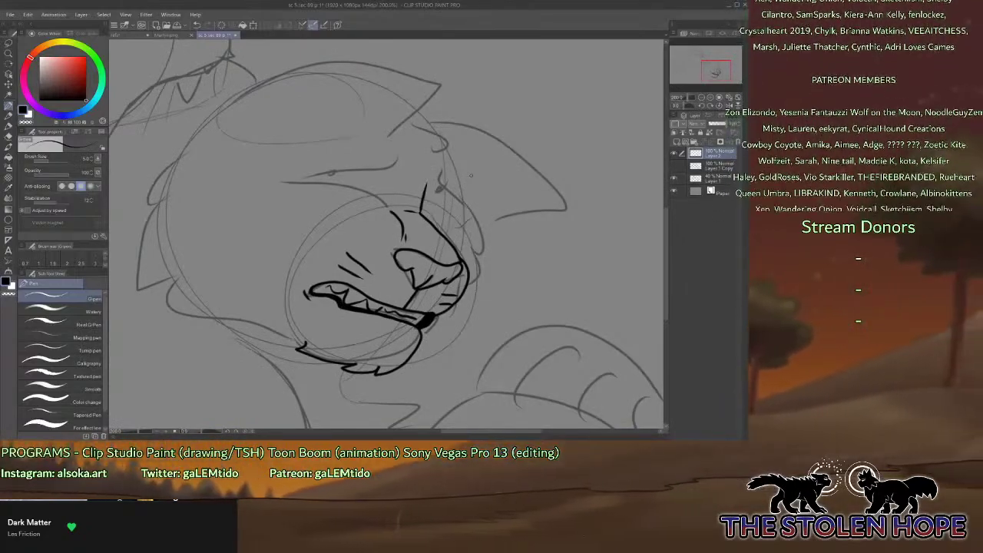
mouse_move(397, 159)
mouse_down()
mouse_move(293, 179)
mouse_move(397, 166)
mouse_move(375, 204)
mouse_up()
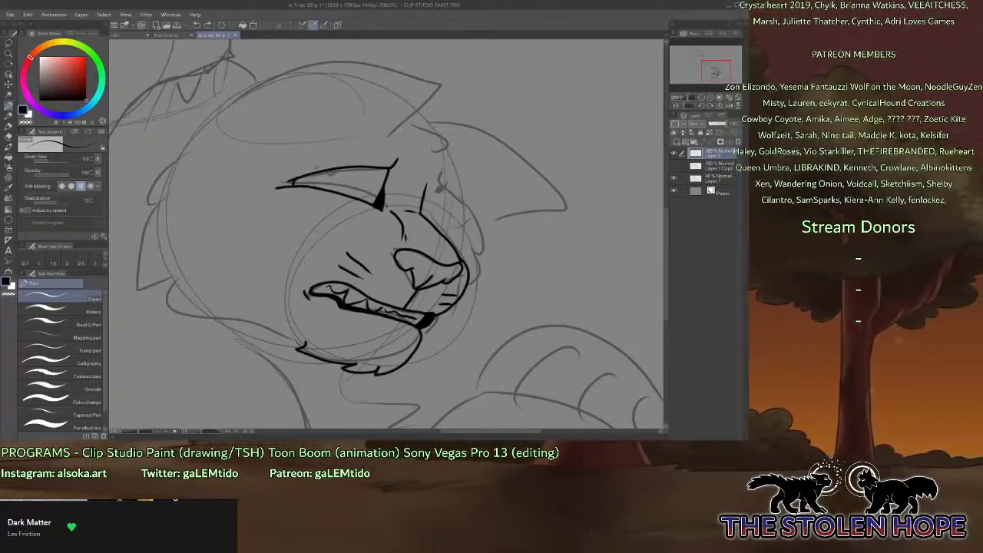
drag(304, 176, 333, 171)
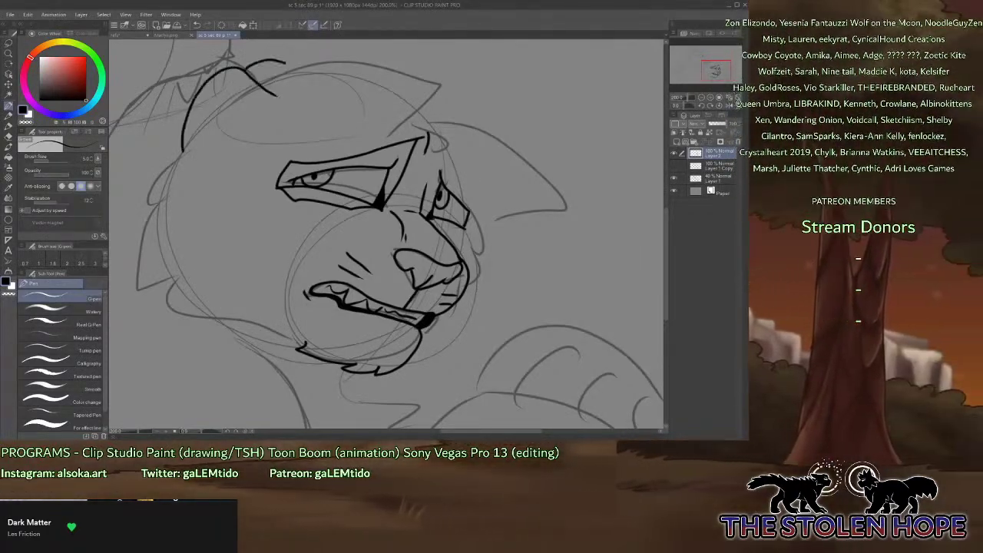
Ink the lower character's folded near ear and the spiky fur tufts along the top of the head.
drag(285, 62, 369, 133)
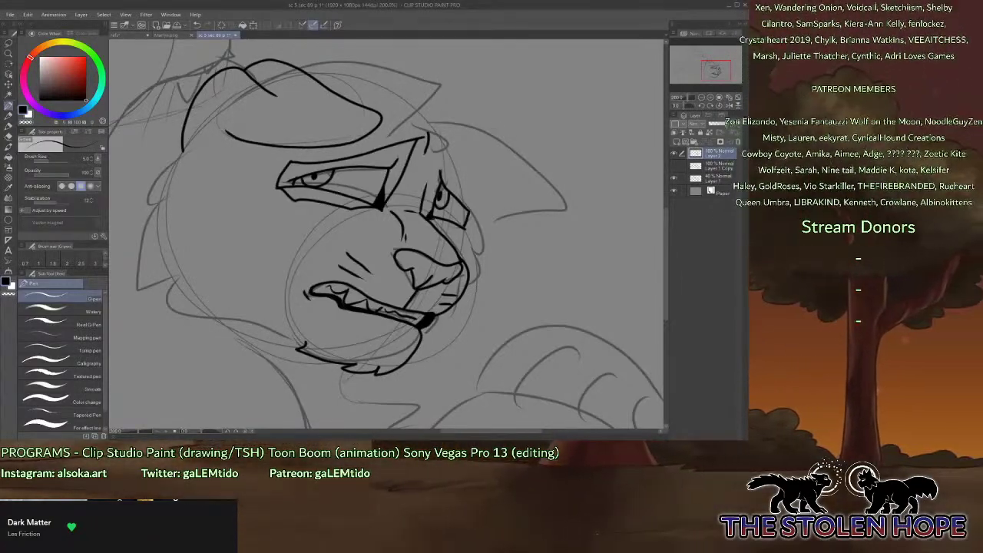
mouse_move(426, 115)
mouse_down()
mouse_move(430, 72)
mouse_move(419, 99)
mouse_up()
drag(424, 83, 354, 46)
mouse_move(353, 46)
mouse_down()
mouse_move(371, 73)
mouse_move(303, 69)
mouse_up()
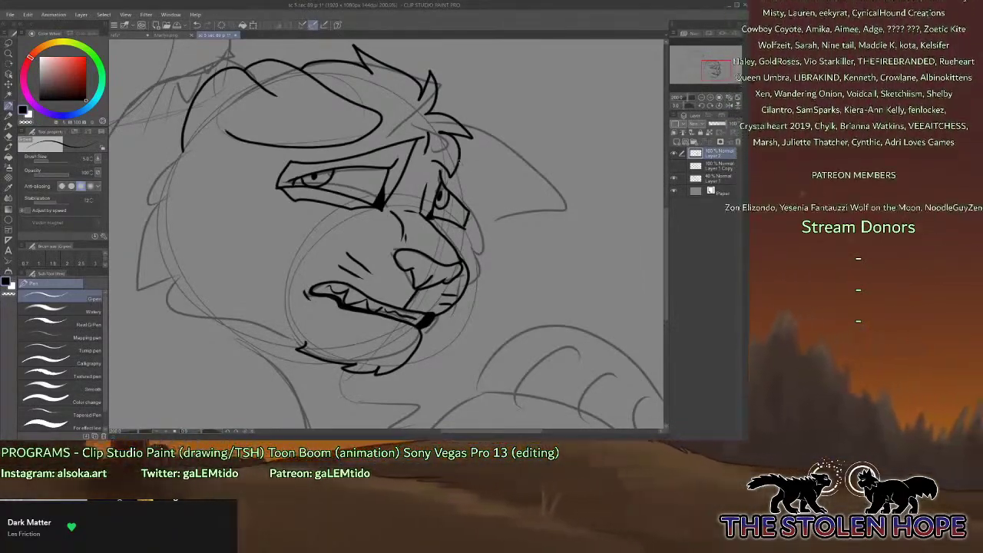
Finish the lower character's head with an outline around the far eye, cheek fur on both sides, and a drooping far ear.
drag(459, 165, 477, 207)
drag(441, 167, 432, 195)
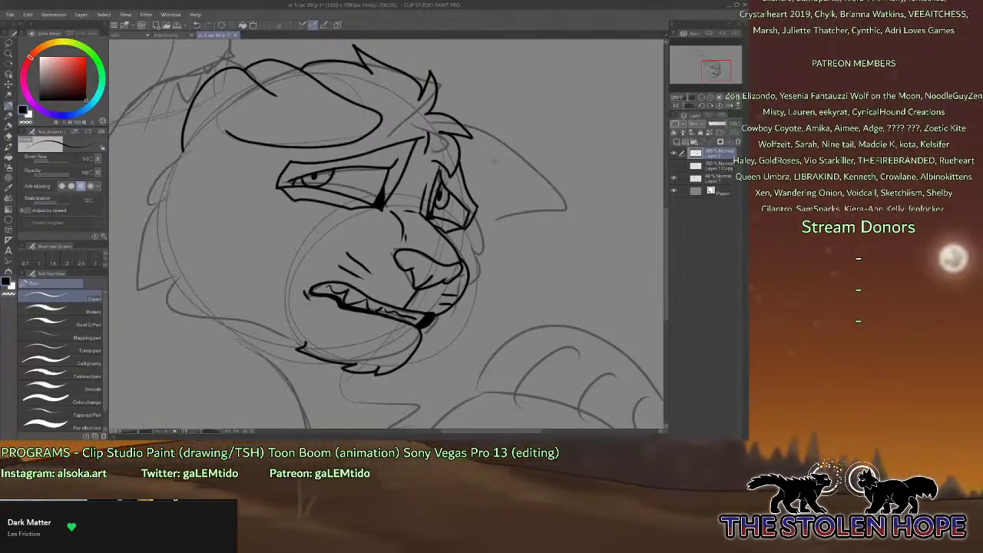
mouse_move(191, 150)
mouse_down()
mouse_move(140, 231)
mouse_move(163, 217)
mouse_move(150, 255)
mouse_move(170, 292)
mouse_move(178, 268)
mouse_move(300, 335)
mouse_up()
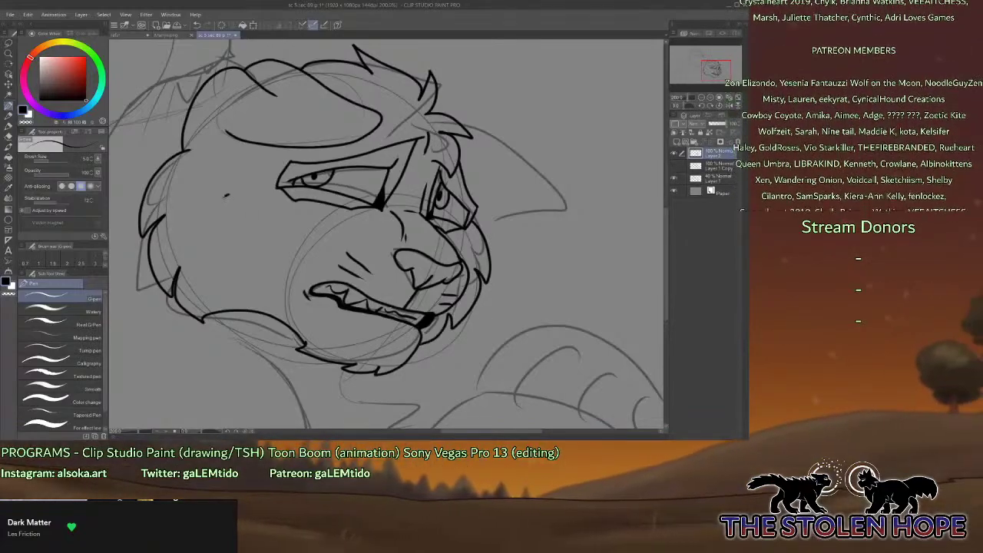
mouse_move(229, 194)
mouse_down()
mouse_move(217, 242)
mouse_move(247, 288)
mouse_up()
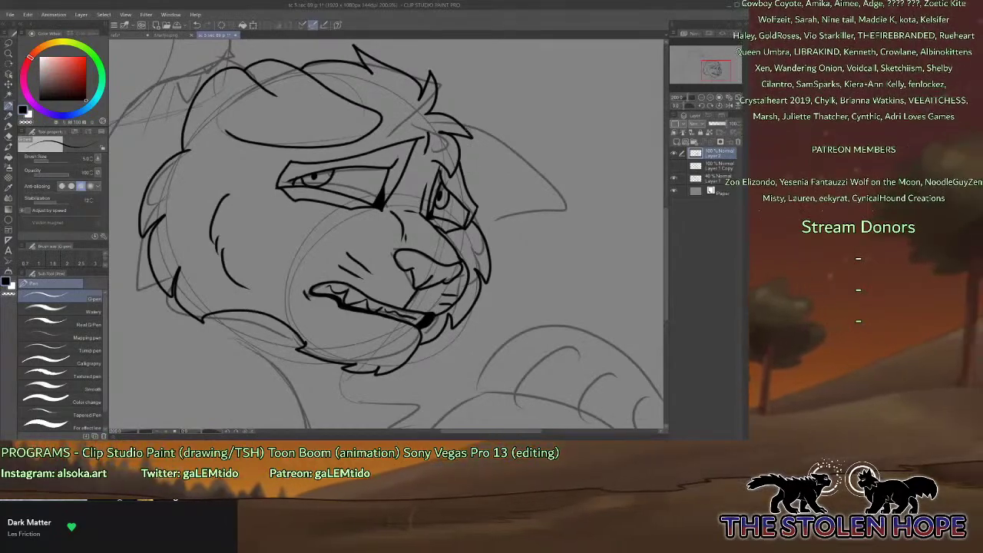
mouse_move(501, 153)
mouse_down()
mouse_move(516, 178)
mouse_move(498, 227)
mouse_up()
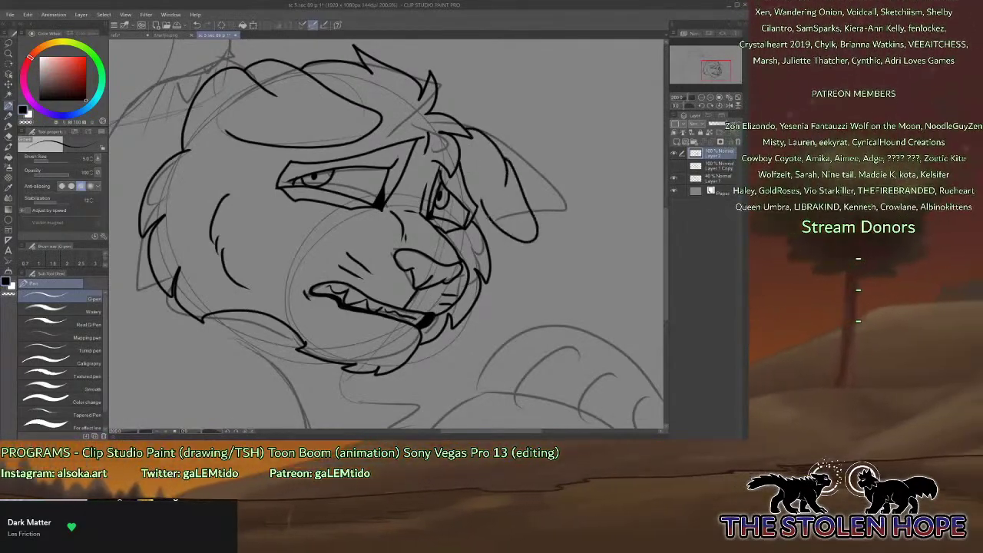
Add a new layer directly below the inked head's layer, and hide the inked head and the sketch copy.
click(702, 100)
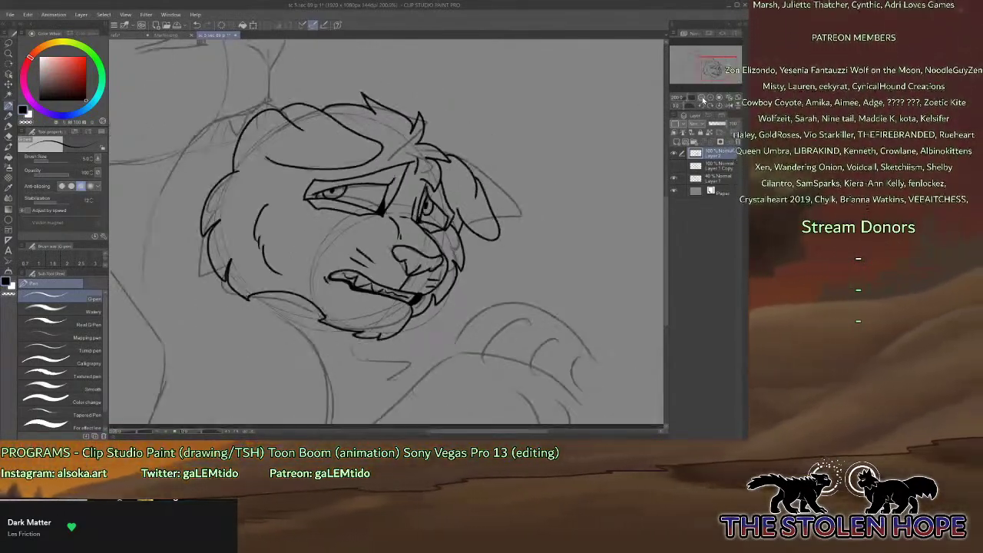
click(703, 99)
drag(709, 79, 691, 77)
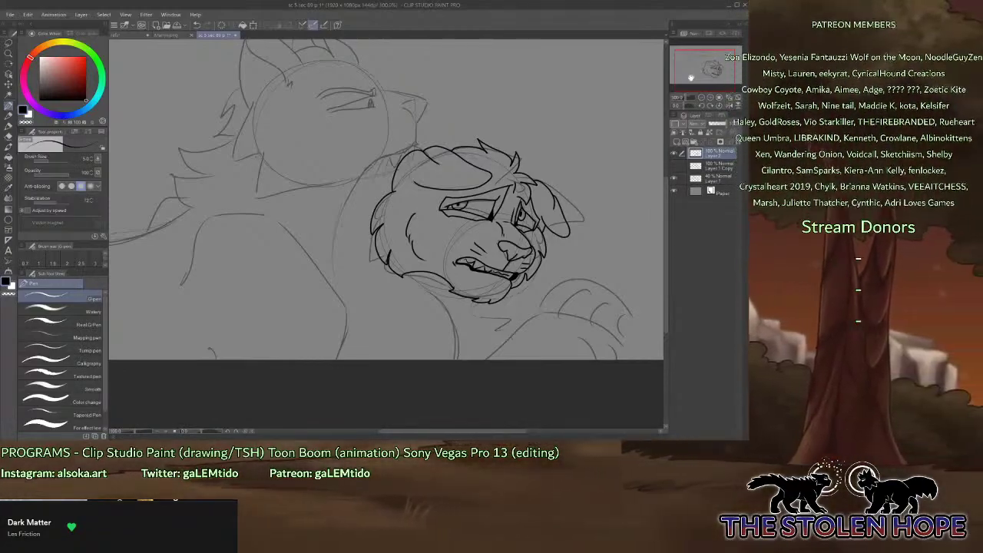
click(697, 166)
click(677, 142)
click(674, 153)
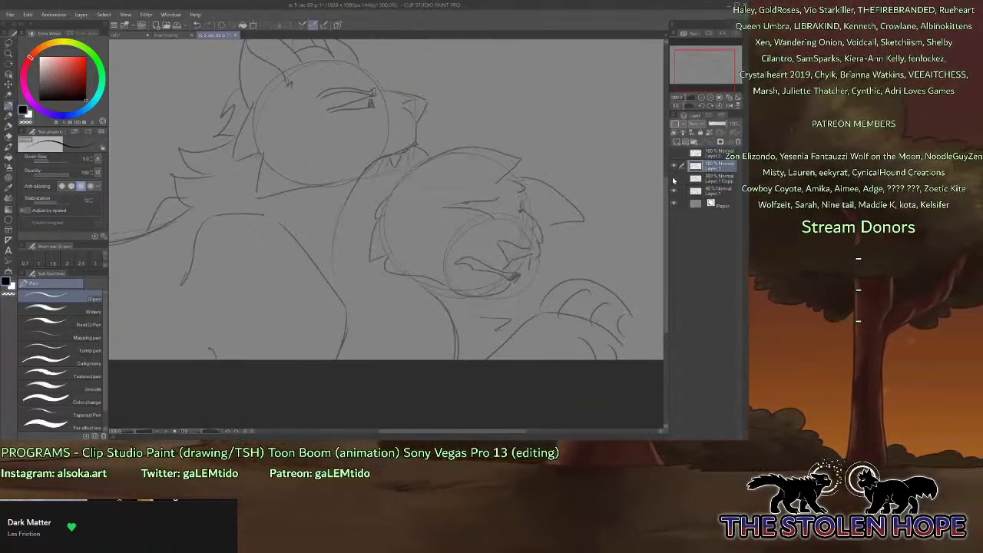
click(674, 178)
click(674, 179)
Ink the upper character's narrowed eye on the new layer, with its pupil, dark inner corner and angular surrounding marking.
click(711, 98)
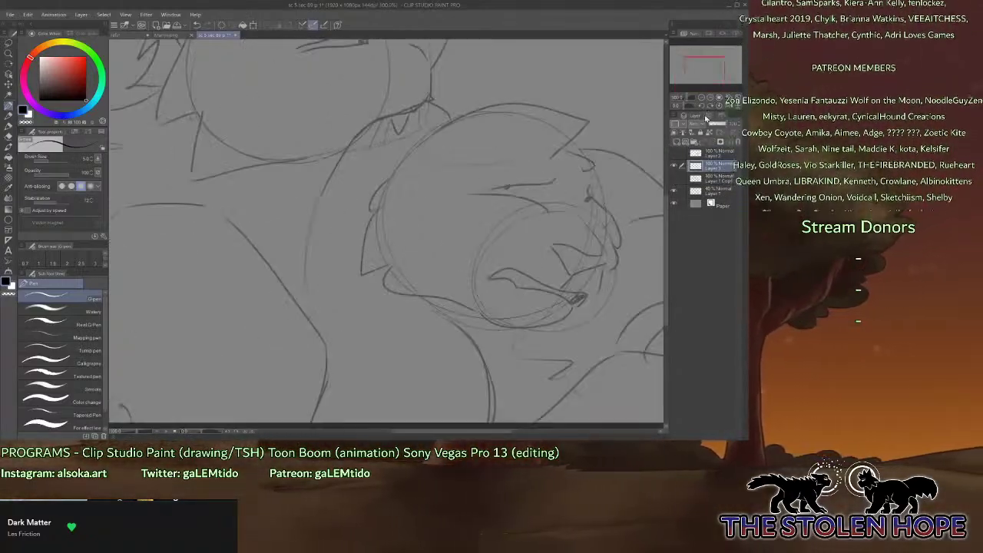
drag(706, 71, 697, 64)
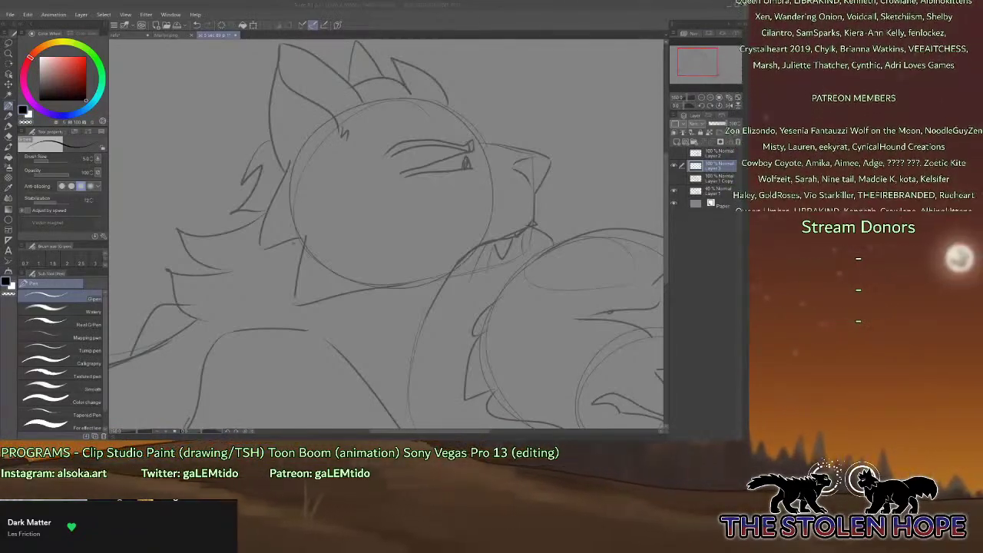
click(709, 98)
drag(697, 64, 698, 61)
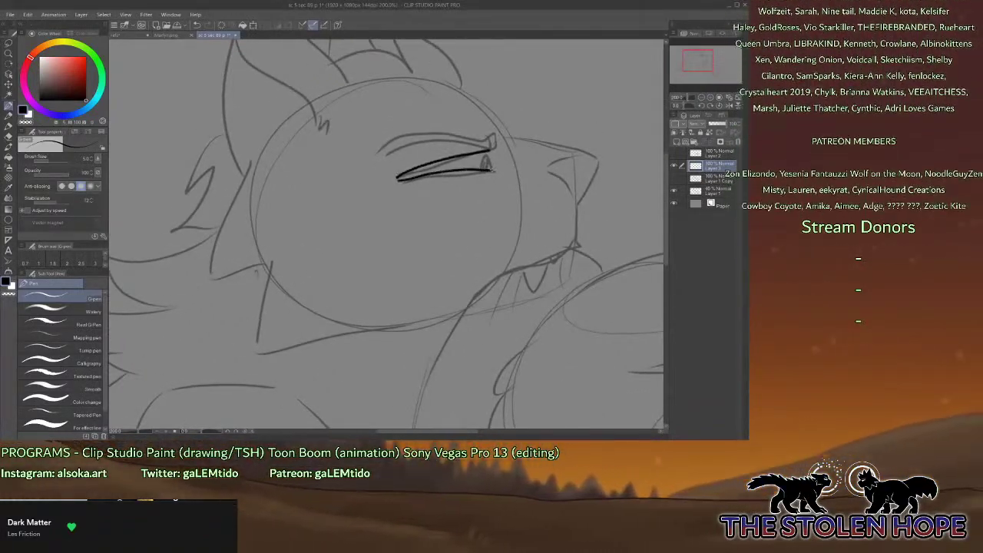
drag(487, 157, 502, 170)
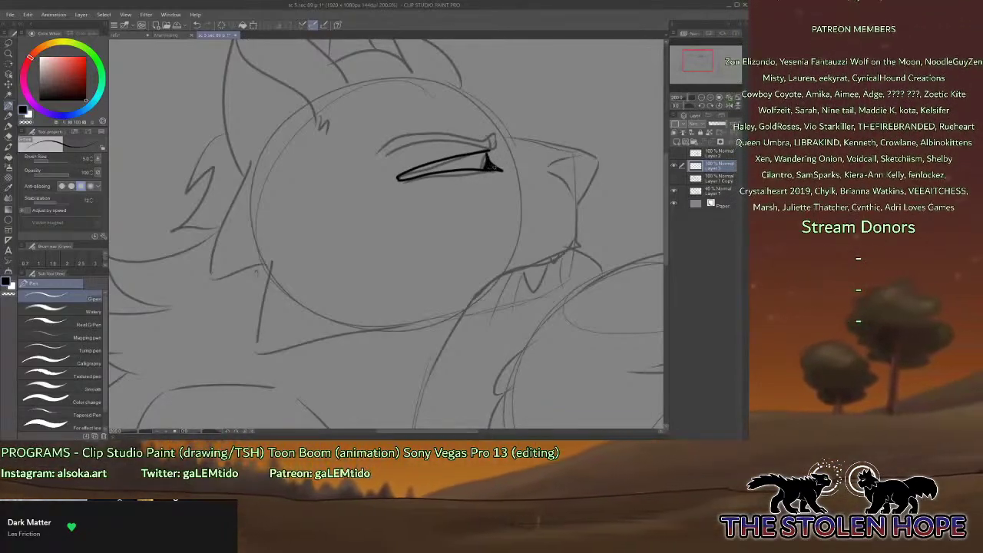
mouse_move(470, 155)
mouse_down()
mouse_move(471, 170)
mouse_move(481, 168)
mouse_up()
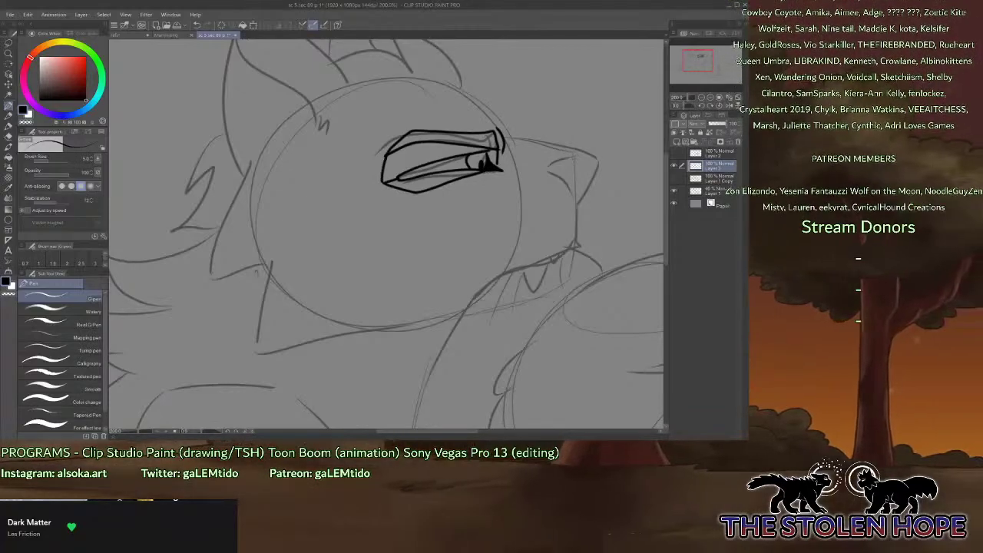
Ink the upper character's forehead, muzzle bridge and nose, with a short wavy crease running from the inner eye corner.
drag(698, 60, 701, 57)
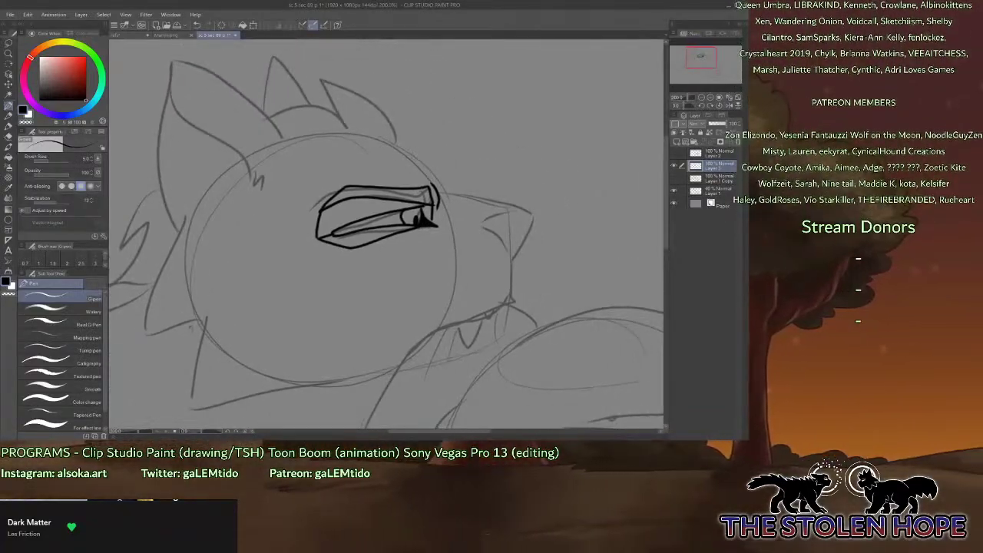
mouse_move(395, 144)
mouse_down()
mouse_move(444, 194)
mouse_move(519, 204)
mouse_move(512, 263)
mouse_up()
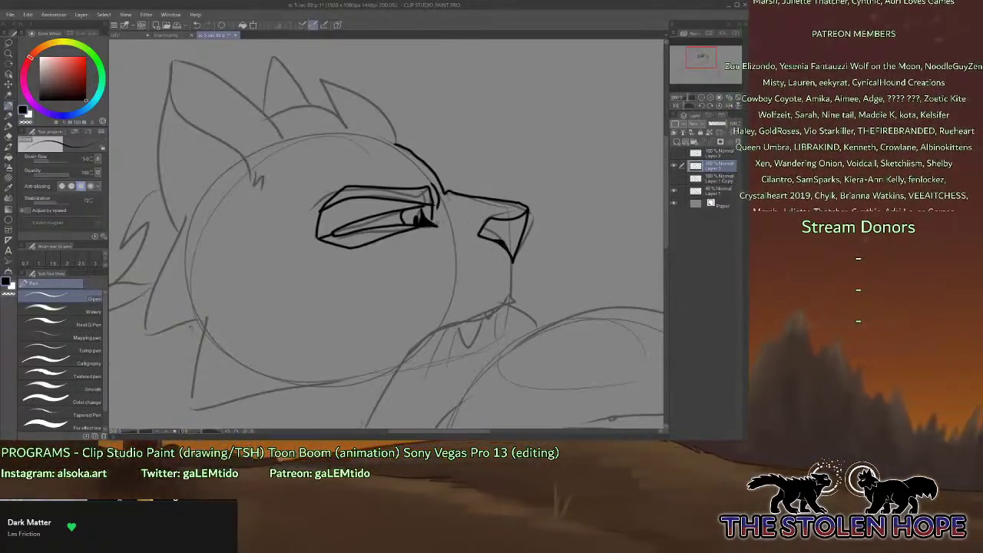
drag(437, 225, 471, 221)
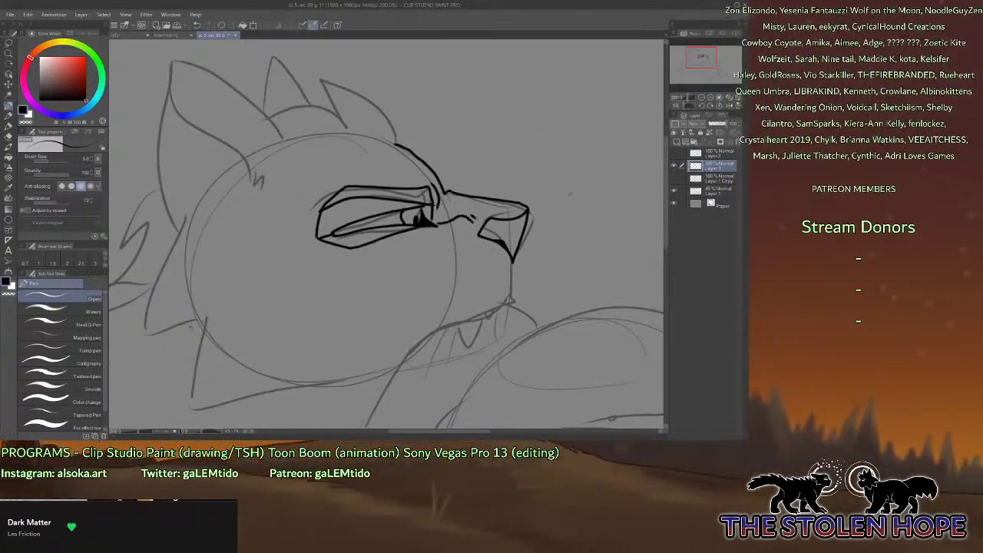
Ink the upper character's mouth with its front edge, teeth and chin tufts, plus the muzzle line and short whisker marks.
mouse_move(527, 294)
mouse_down()
mouse_move(534, 181)
mouse_move(517, 172)
mouse_move(522, 192)
mouse_move(432, 226)
mouse_up()
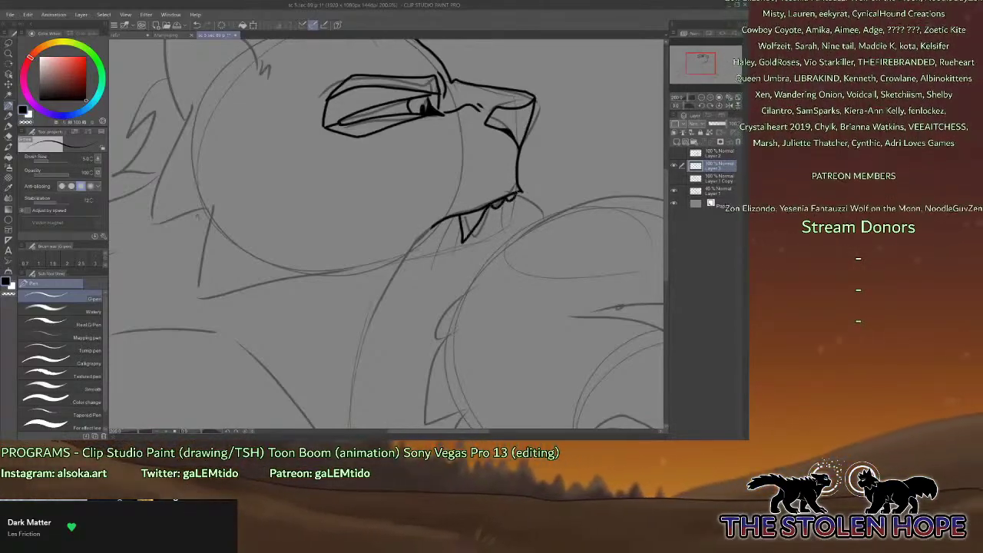
drag(494, 205, 484, 241)
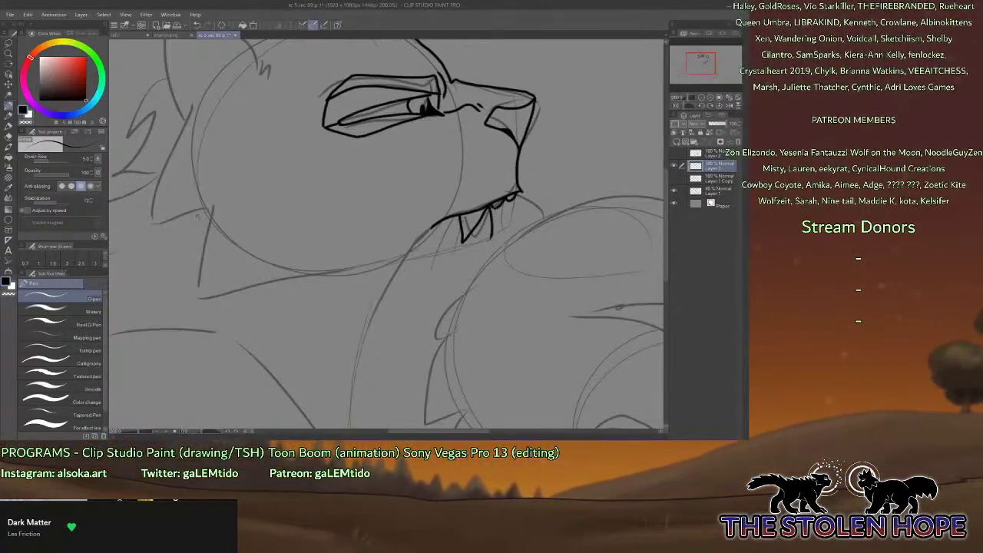
mouse_move(522, 192)
mouse_down()
mouse_move(544, 179)
mouse_move(549, 197)
mouse_move(528, 204)
mouse_up()
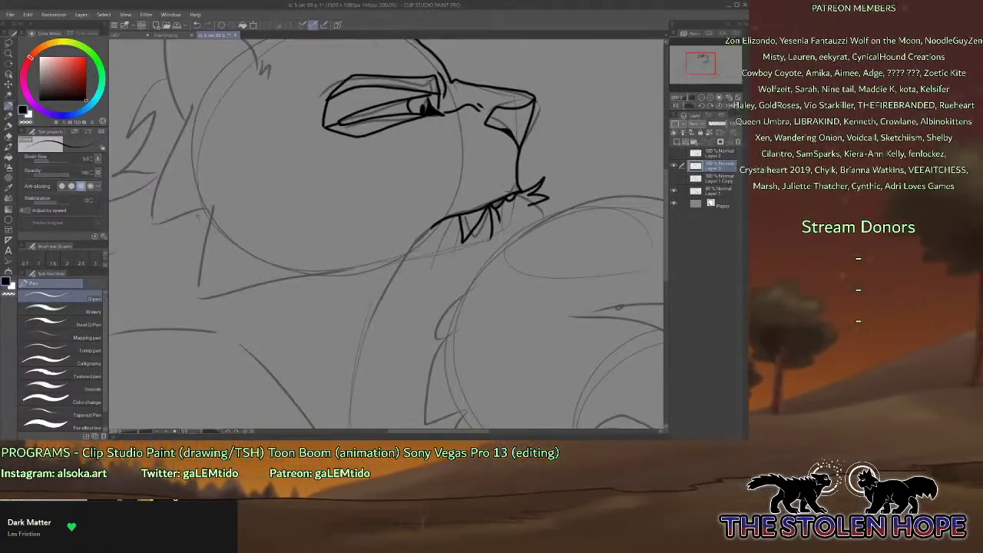
drag(443, 122, 433, 206)
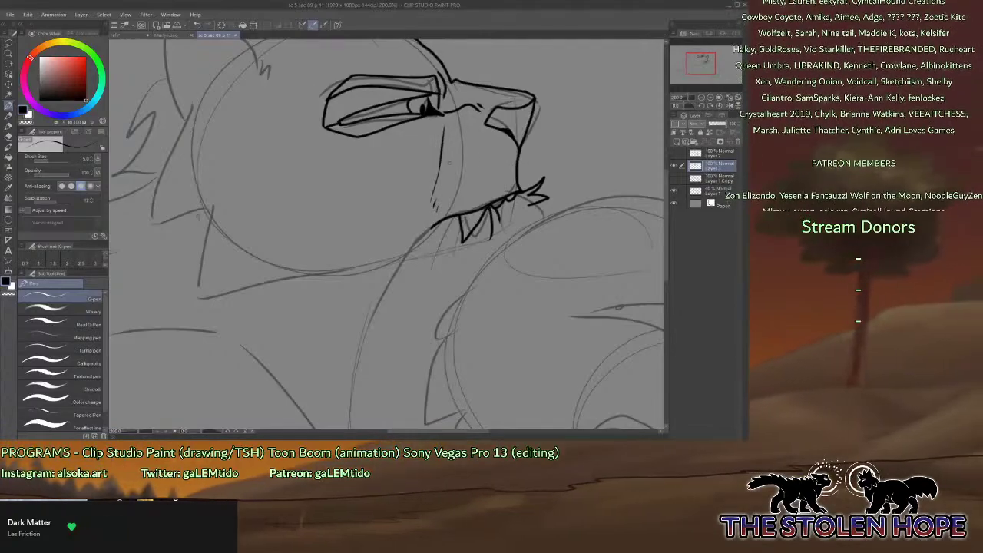
mouse_move(445, 162)
mouse_down()
mouse_move(484, 164)
mouse_move(474, 176)
mouse_move(503, 167)
mouse_up()
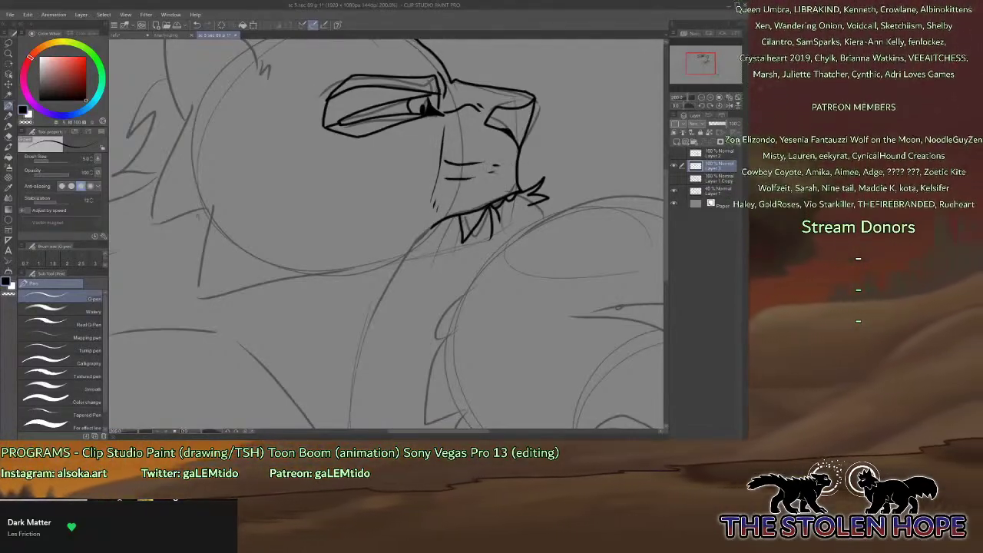
Ink the upper character's jaw fur, throat and tufted chest down to the canvas edge, checking them against the lower character's inked head.
click(702, 98)
mouse_move(706, 76)
mouse_down()
mouse_move(712, 67)
mouse_move(703, 75)
mouse_up()
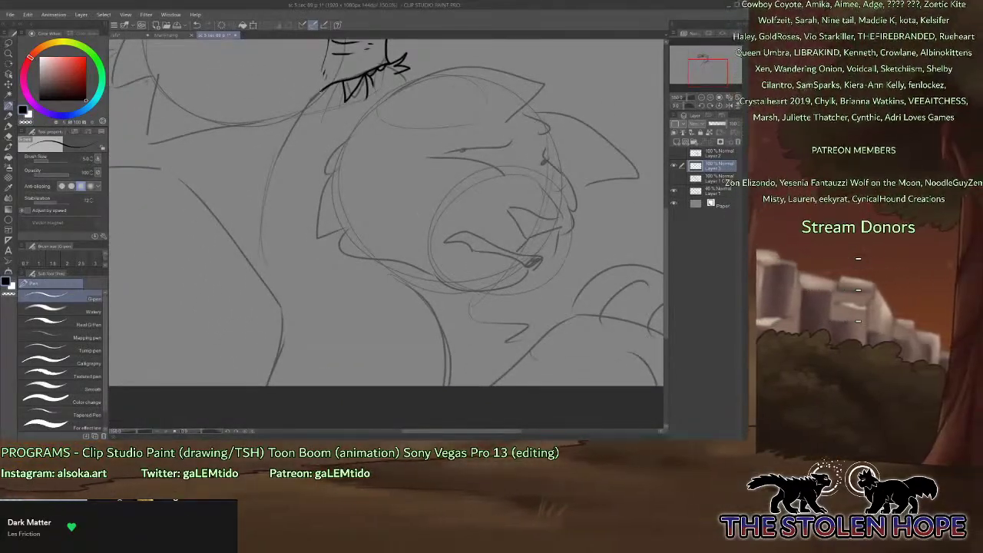
click(702, 98)
drag(698, 74, 702, 76)
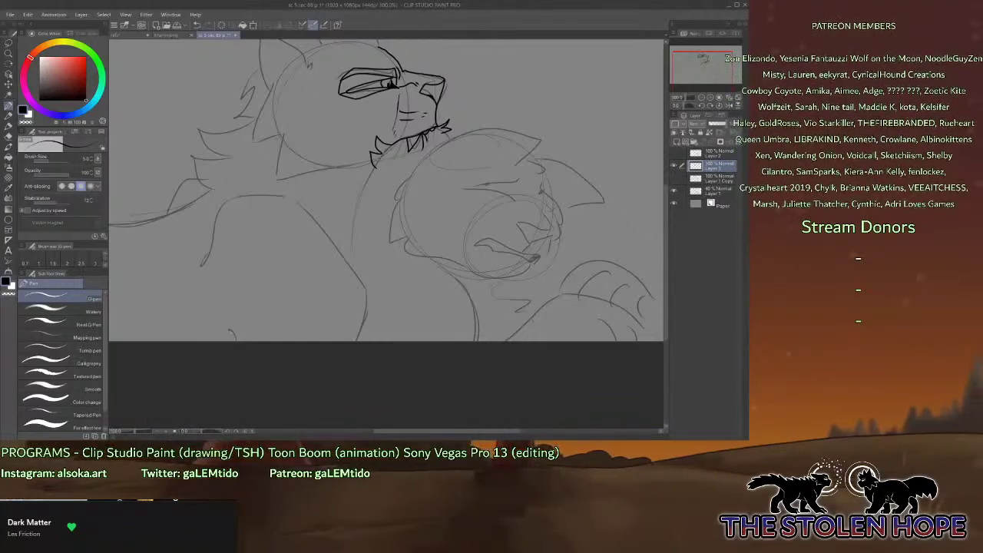
mouse_move(374, 165)
mouse_down()
mouse_move(345, 244)
mouse_move(349, 340)
mouse_up()
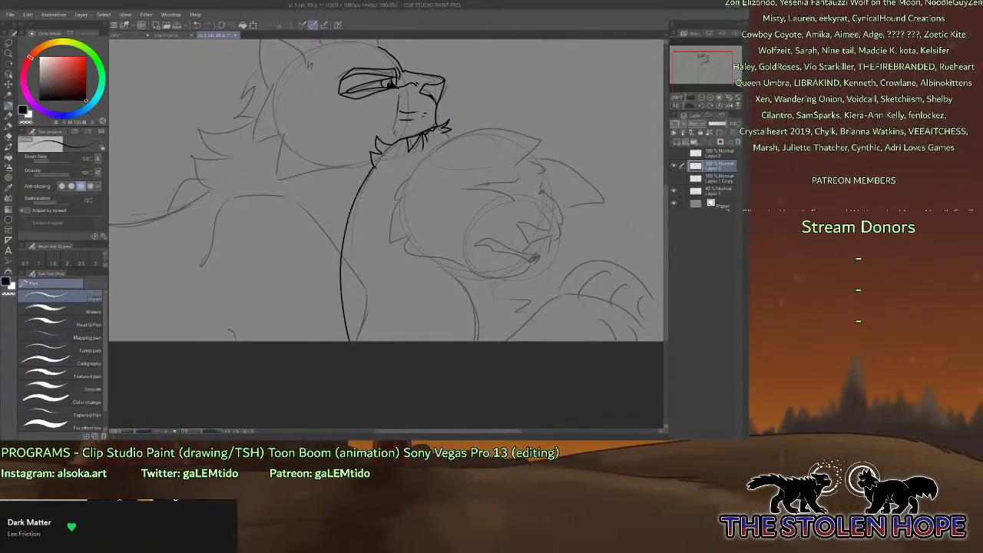
mouse_move(450, 133)
mouse_down()
mouse_move(499, 189)
mouse_move(553, 213)
mouse_up()
mouse_move(553, 213)
mouse_down()
mouse_move(520, 230)
mouse_move(551, 238)
mouse_move(545, 263)
mouse_move(563, 301)
mouse_move(548, 340)
mouse_up()
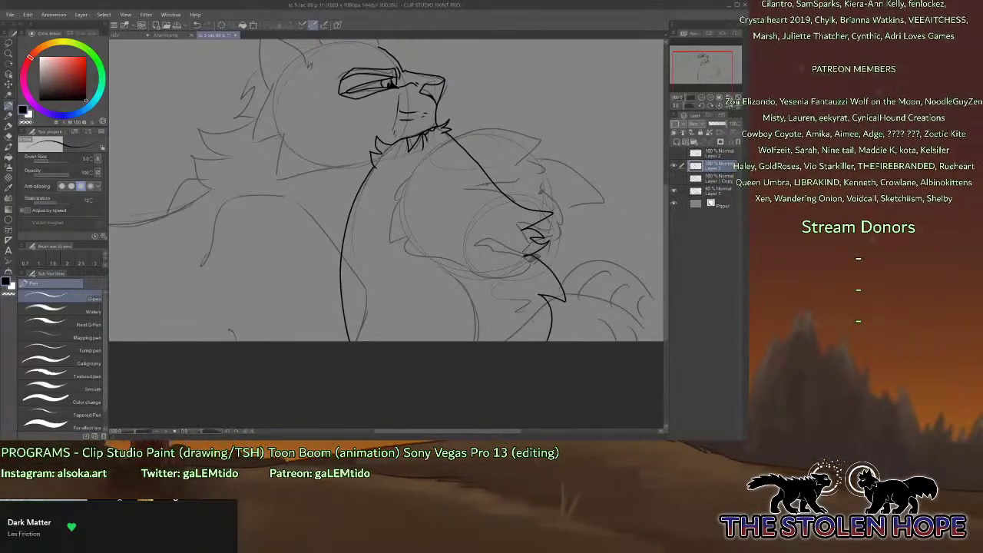
mouse_move(397, 240)
mouse_down()
mouse_move(459, 278)
mouse_move(476, 340)
mouse_up()
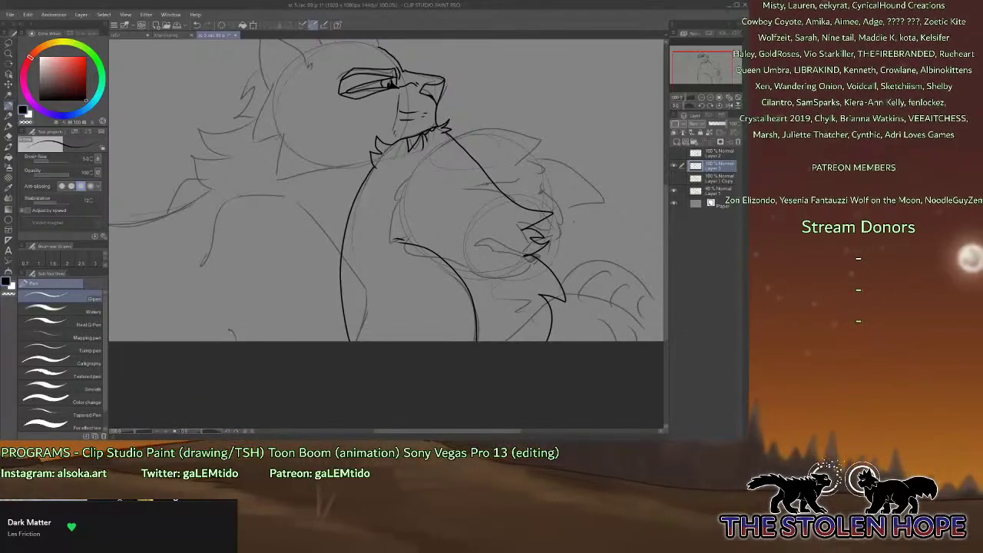
drag(700, 71, 716, 68)
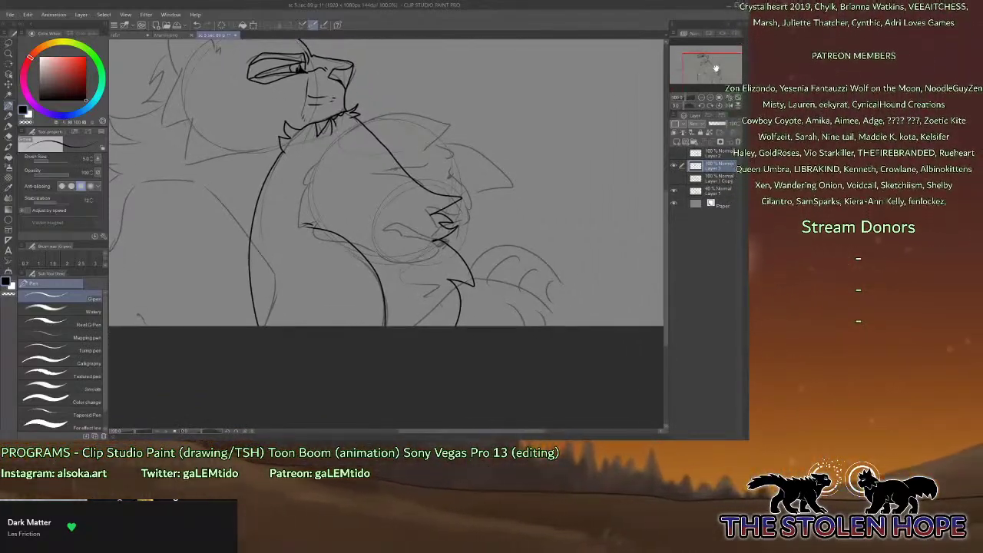
click(675, 154)
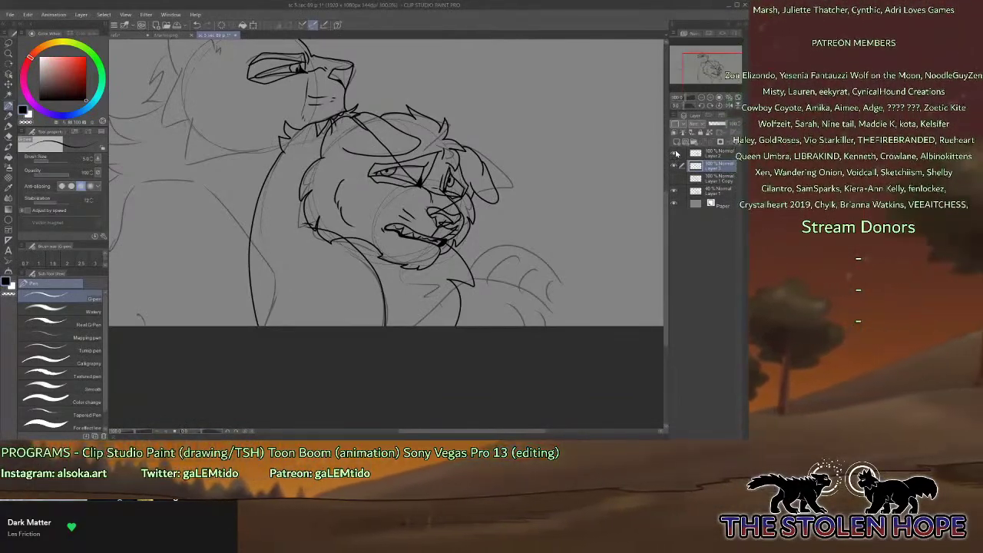
click(676, 154)
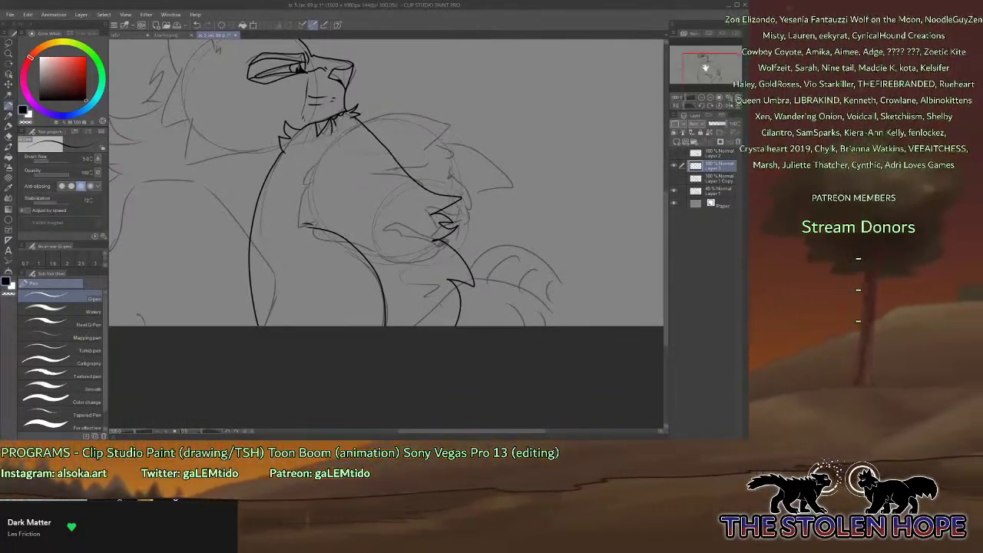
Ink the upper character's cheek contour, pointed cheek fur, jaw line, back of the head and upright near ear.
click(714, 99)
click(714, 99)
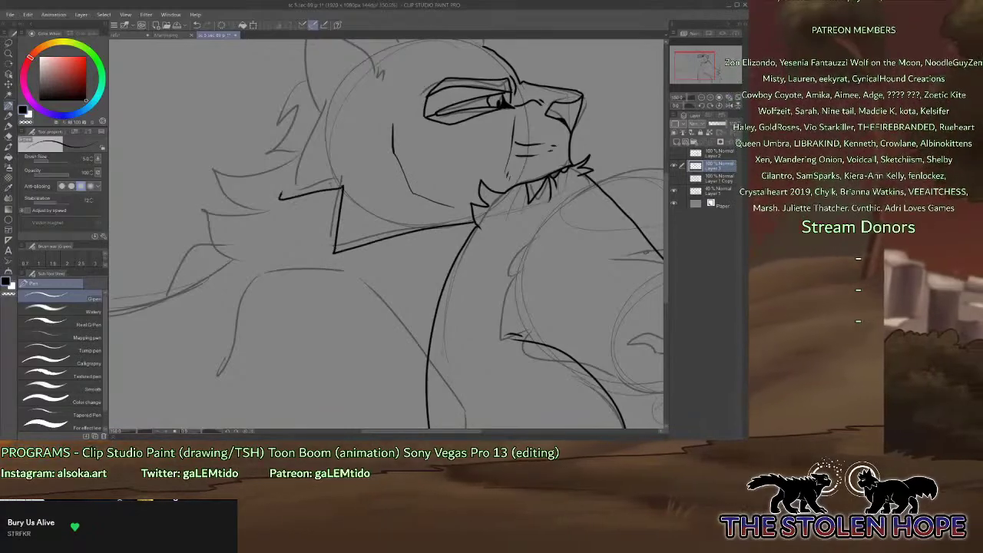
drag(697, 67, 695, 56)
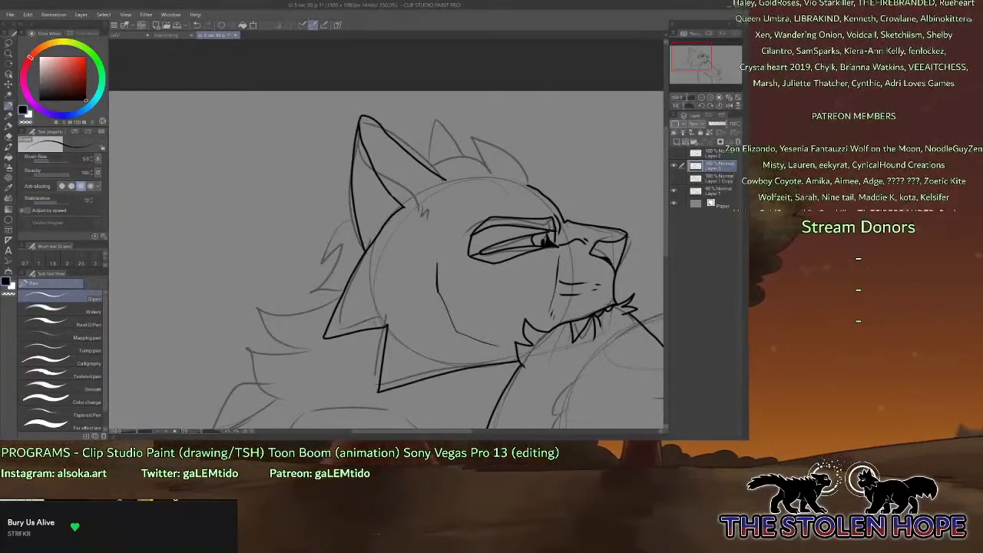
Ink the fur tuft at the near ear's base, the swept tufts on the crown and the pointed far ear.
drag(392, 197, 424, 181)
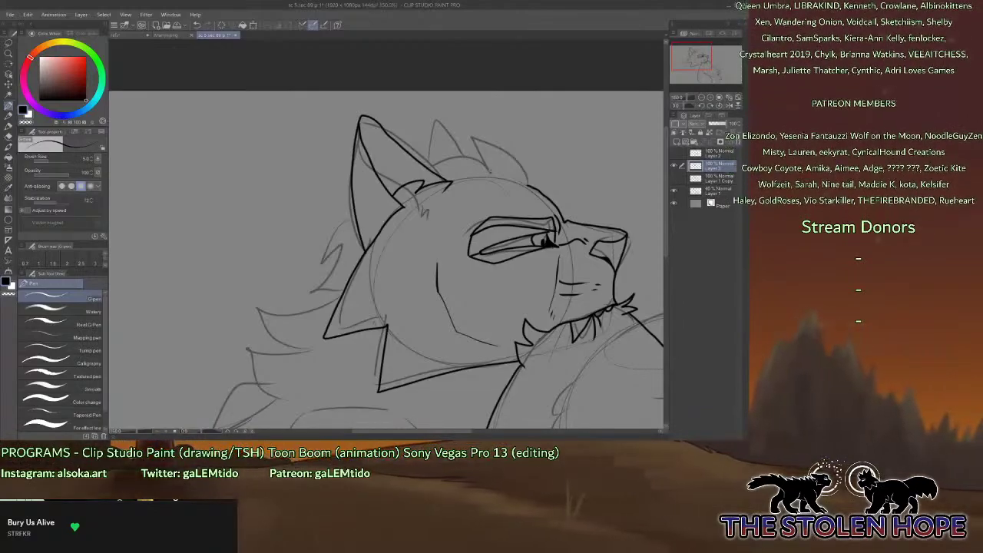
mouse_move(428, 168)
mouse_down()
mouse_move(480, 152)
mouse_move(529, 184)
mouse_up()
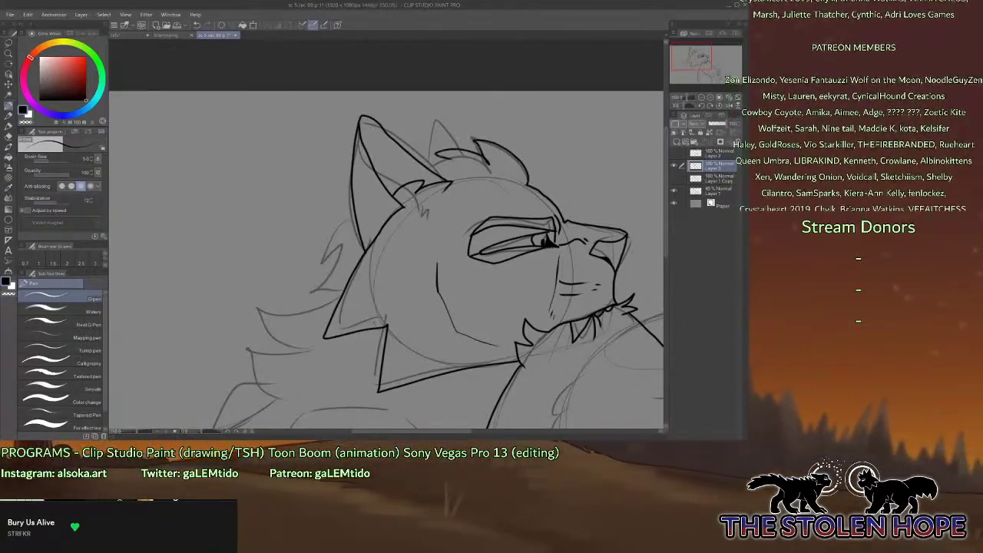
mouse_move(428, 165)
mouse_down()
mouse_move(430, 126)
mouse_move(448, 149)
mouse_up()
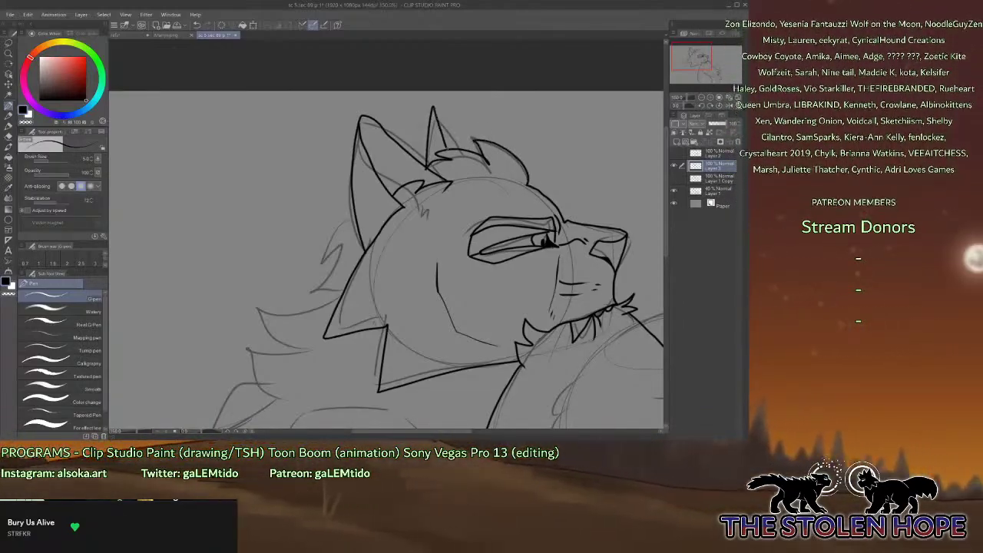
Add a new layer between the upper character's inked head layer and the sketch copy, and hide both inked head layers.
drag(694, 59, 711, 74)
click(702, 97)
click(675, 154)
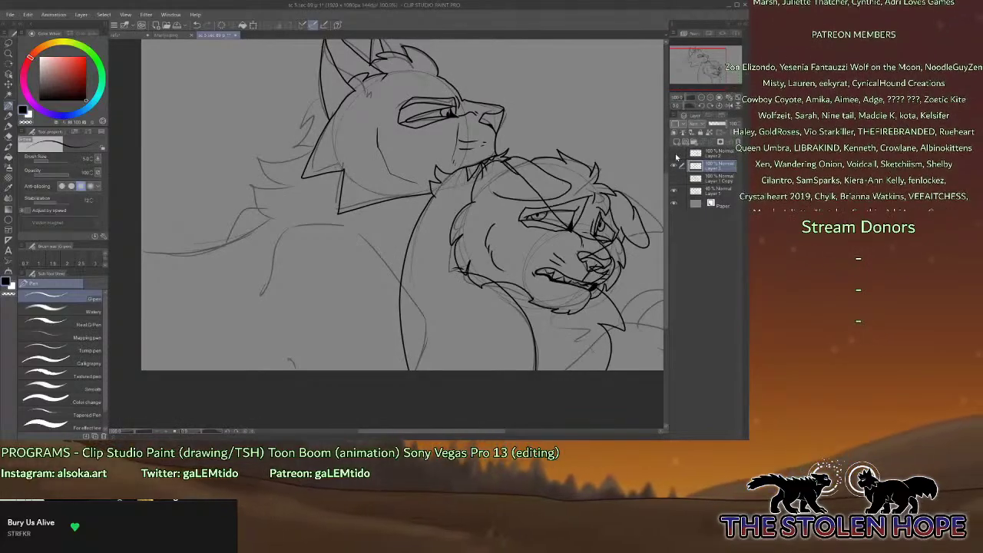
click(676, 154)
click(699, 178)
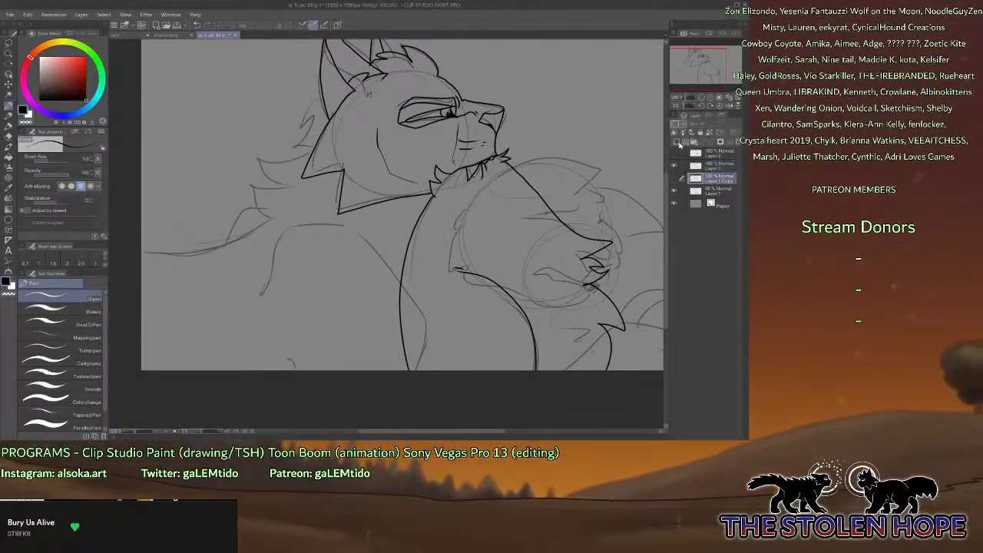
click(676, 142)
click(674, 166)
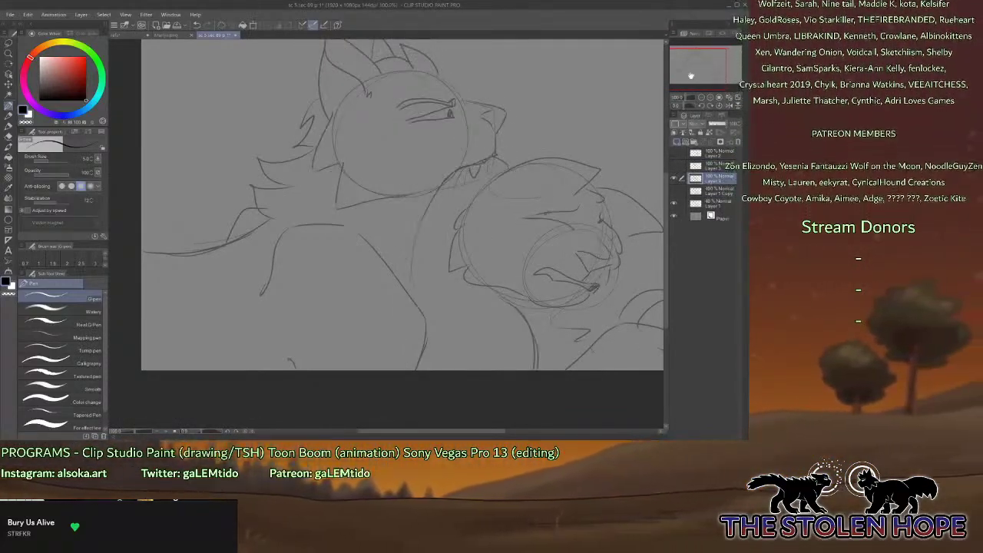
Ink the upper character's arched shoulder outline and a short leg line at the canvas's lower edge on the new layer.
drag(692, 76, 680, 78)
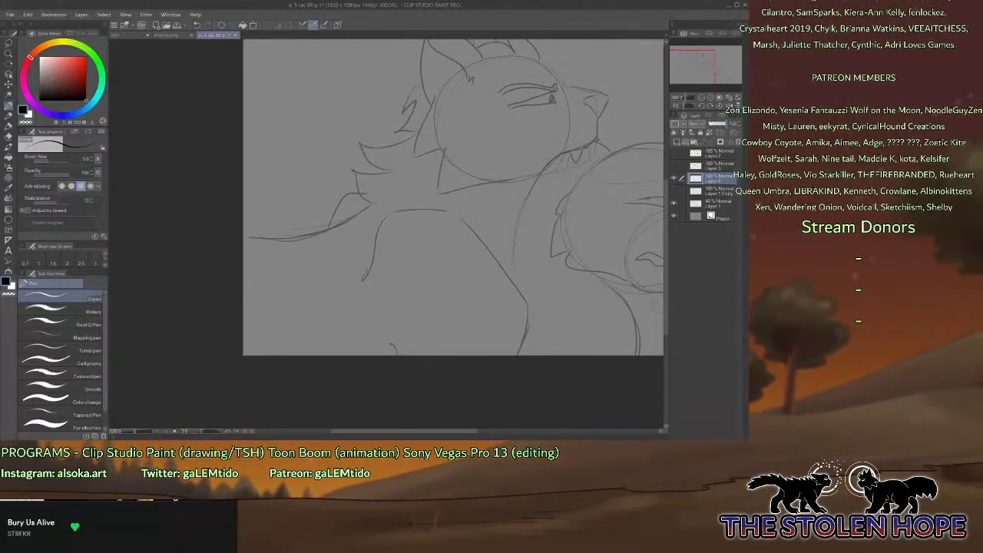
click(674, 165)
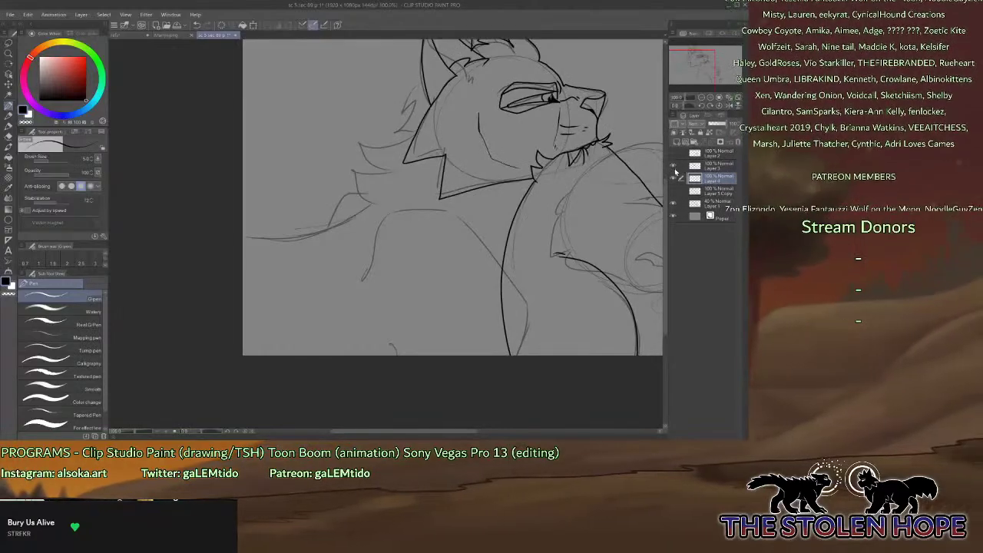
click(674, 166)
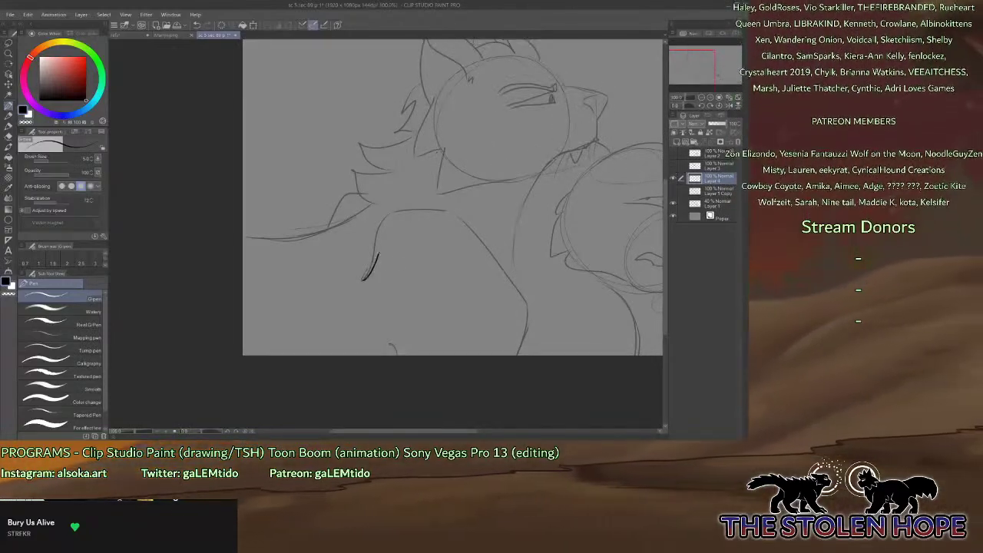
mouse_move(474, 230)
mouse_down()
mouse_move(504, 275)
mouse_move(521, 353)
mouse_up()
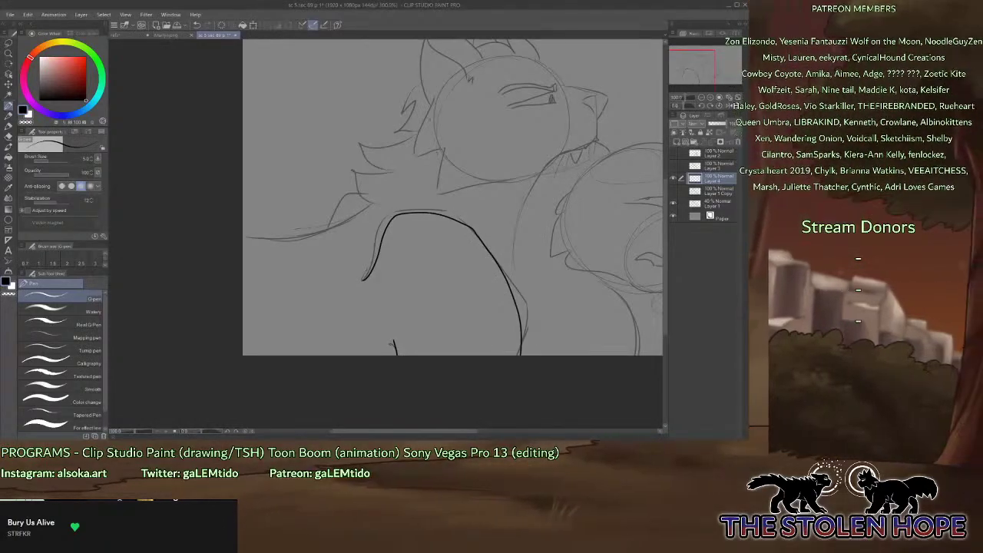
Ink the upper character's body with nape fur spikes, back, hip curve, a double line behind the shoulder, and the neck and chest edge.
mouse_move(435, 108)
mouse_down()
mouse_move(356, 132)
mouse_move(388, 166)
mouse_move(351, 168)
mouse_up()
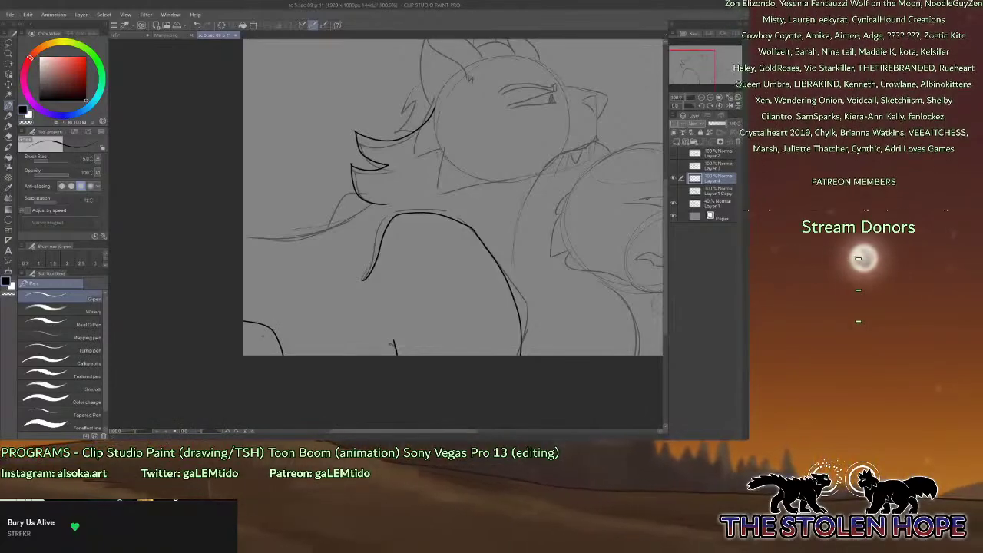
mouse_move(383, 231)
mouse_down()
mouse_move(279, 313)
mouse_move(264, 337)
mouse_up()
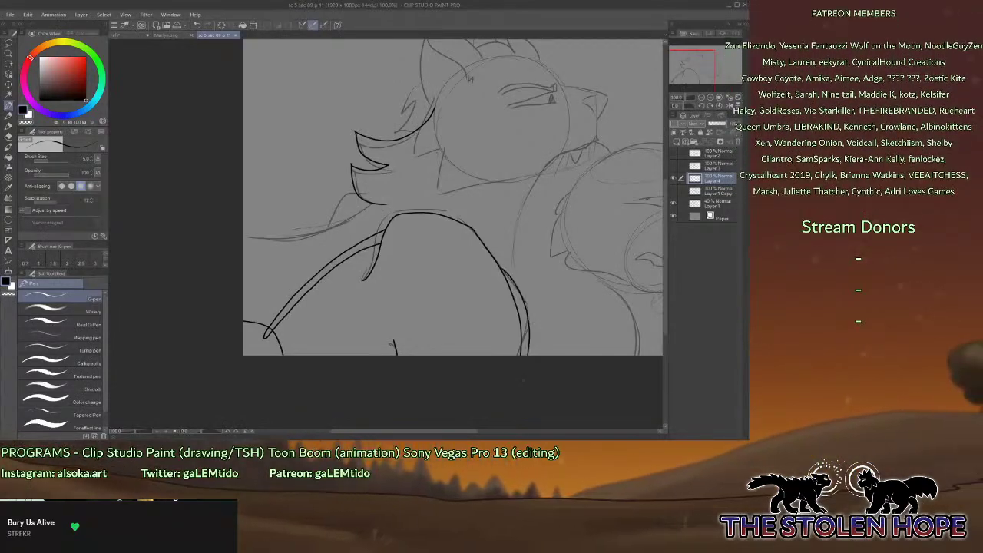
key(ctrl+z)
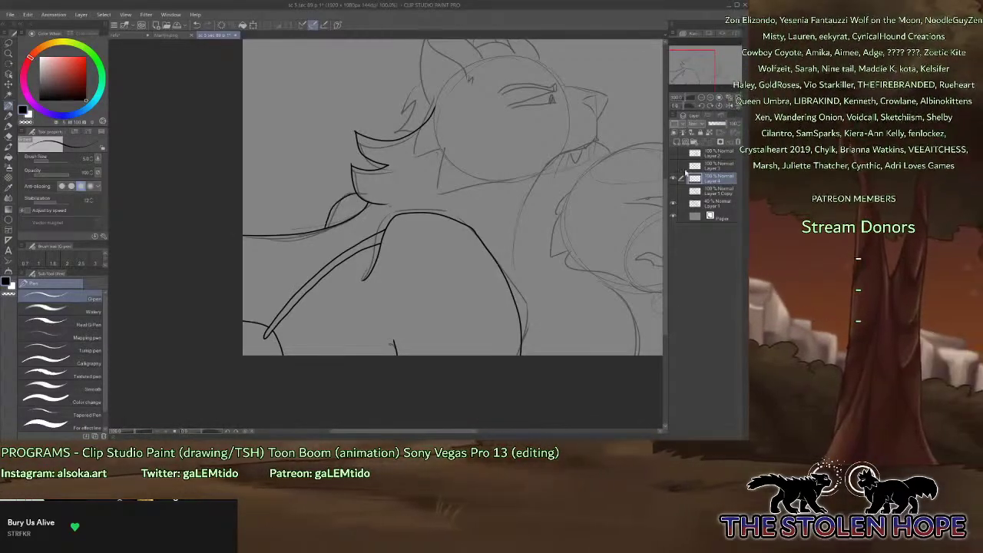
drag(707, 90, 716, 92)
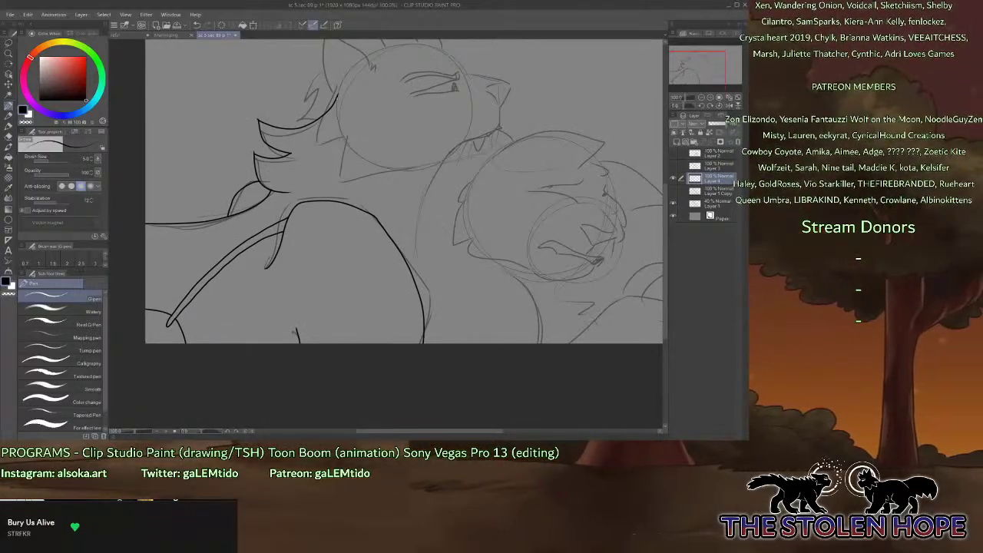
mouse_move(337, 97)
mouse_down()
mouse_move(408, 123)
mouse_move(440, 229)
mouse_move(466, 270)
mouse_move(447, 343)
mouse_up()
Delete the faded sketch layer, fit the whole canvas in view, hide the three inked layers and show the sketch copy.
click(716, 202)
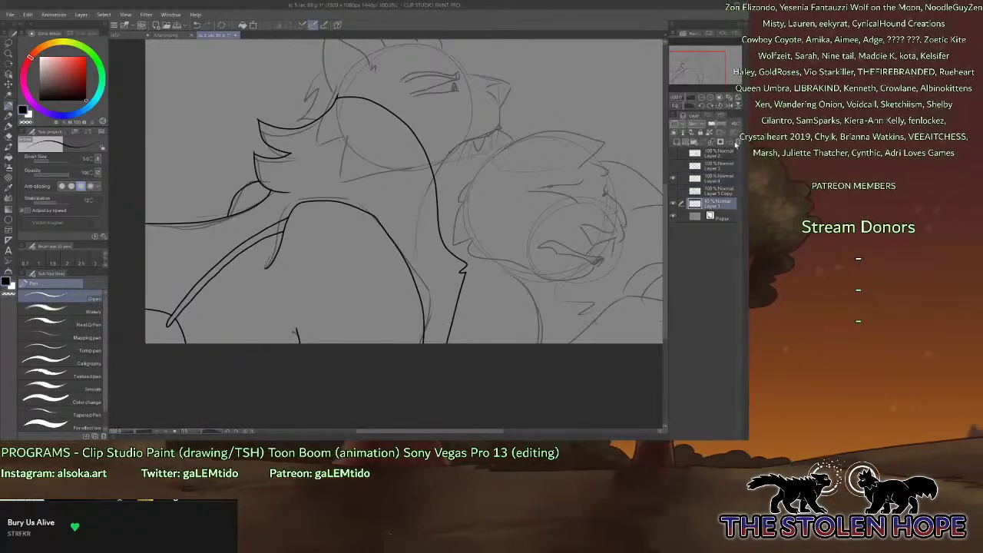
click(738, 141)
click(729, 98)
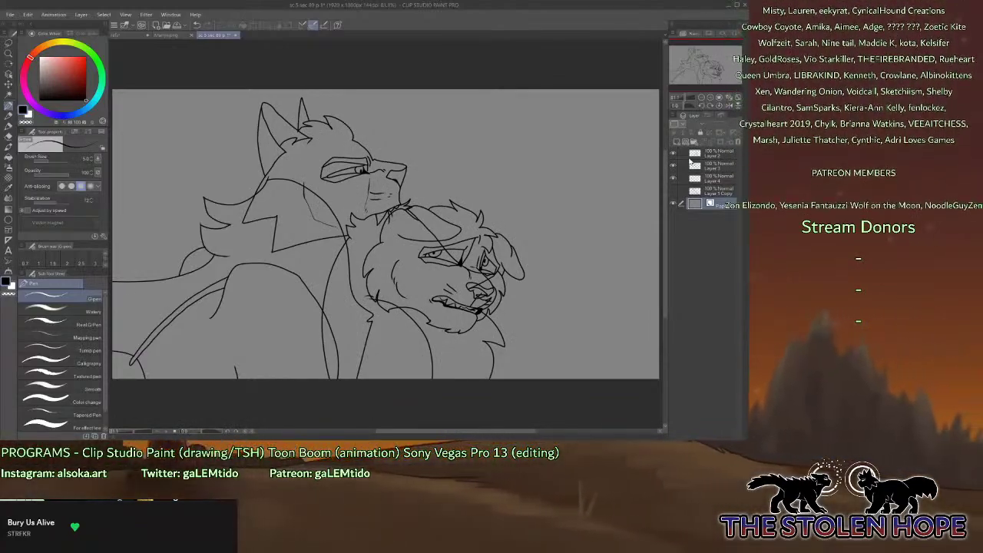
drag(673, 178, 673, 153)
click(673, 190)
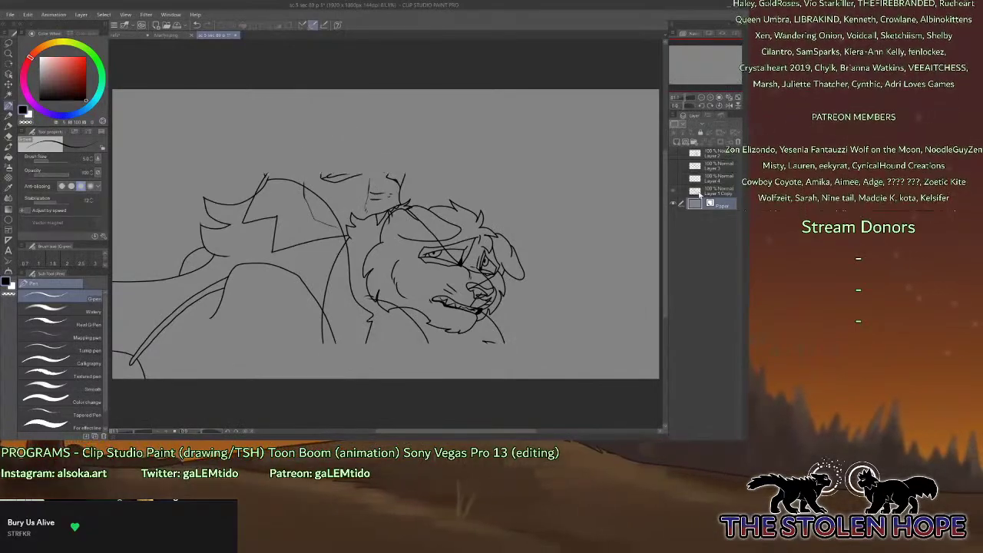
Fade the sketch copy layer to roughly half opacity and show the upper character's inked body layer over it.
click(705, 192)
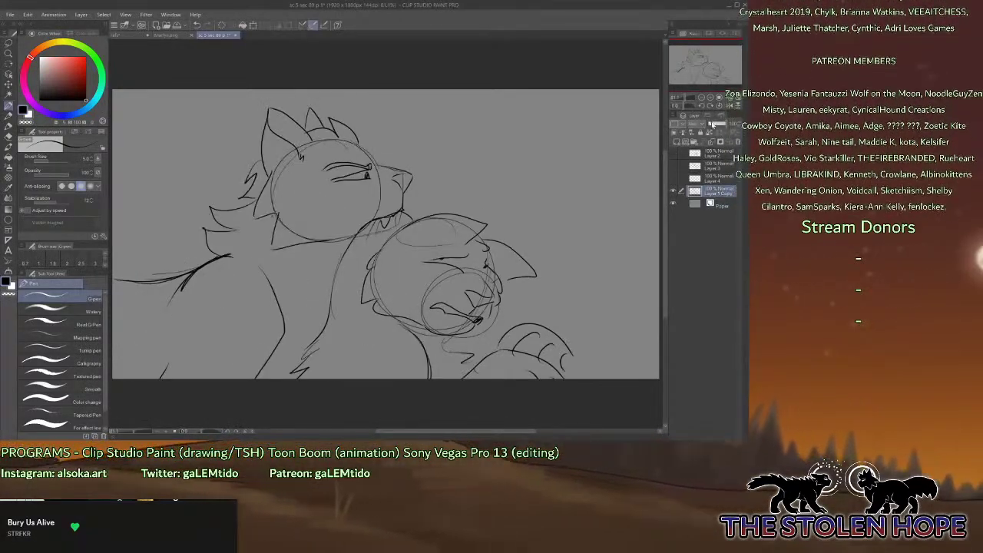
drag(714, 123, 719, 124)
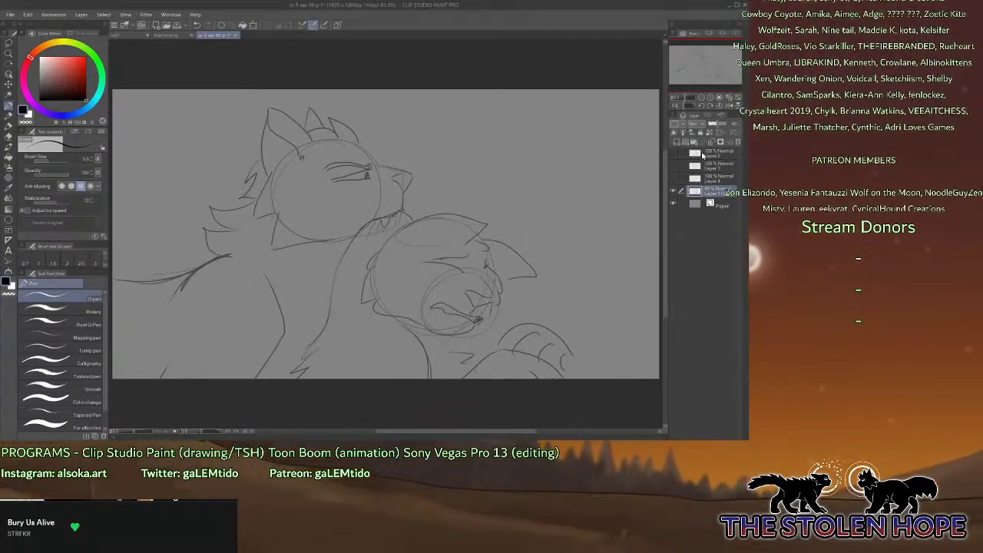
click(673, 154)
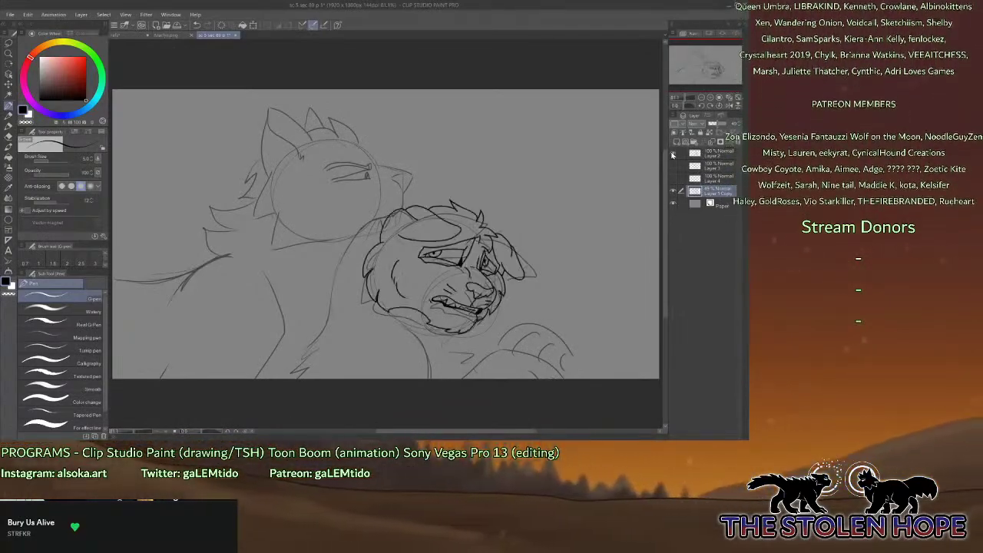
click(673, 178)
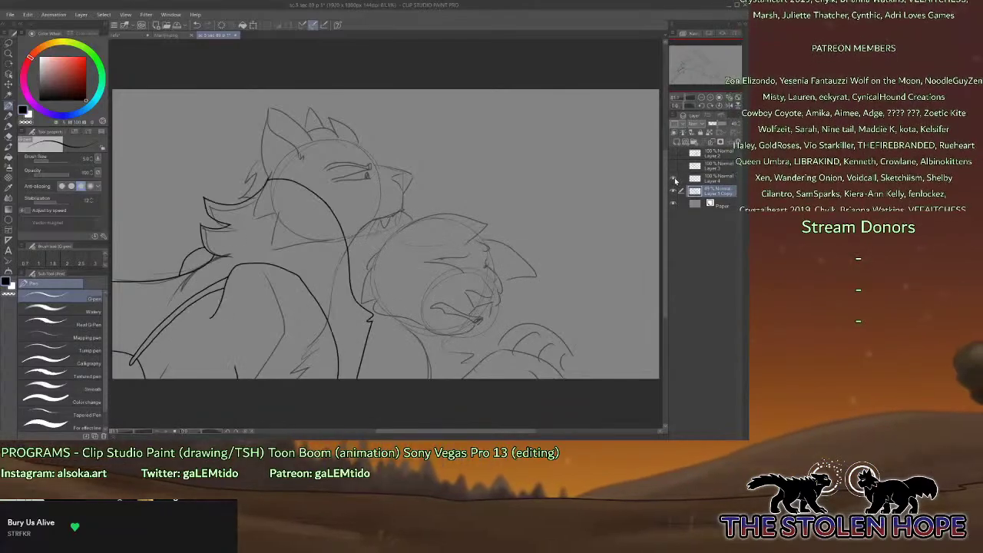
click(674, 179)
click(674, 189)
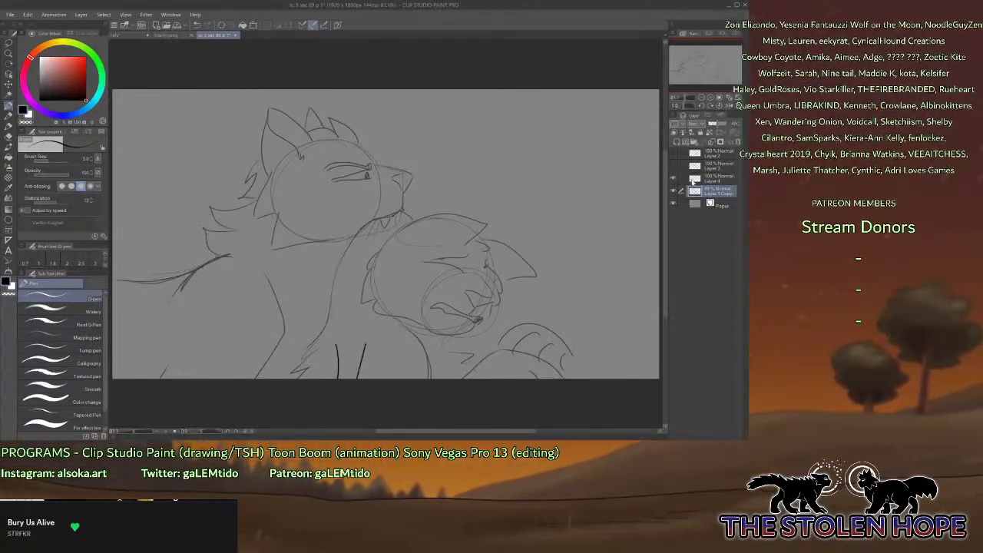
click(673, 189)
Add a new layer above the upper character's inked body layer and fade that body layer to 14% opacity.
click(713, 177)
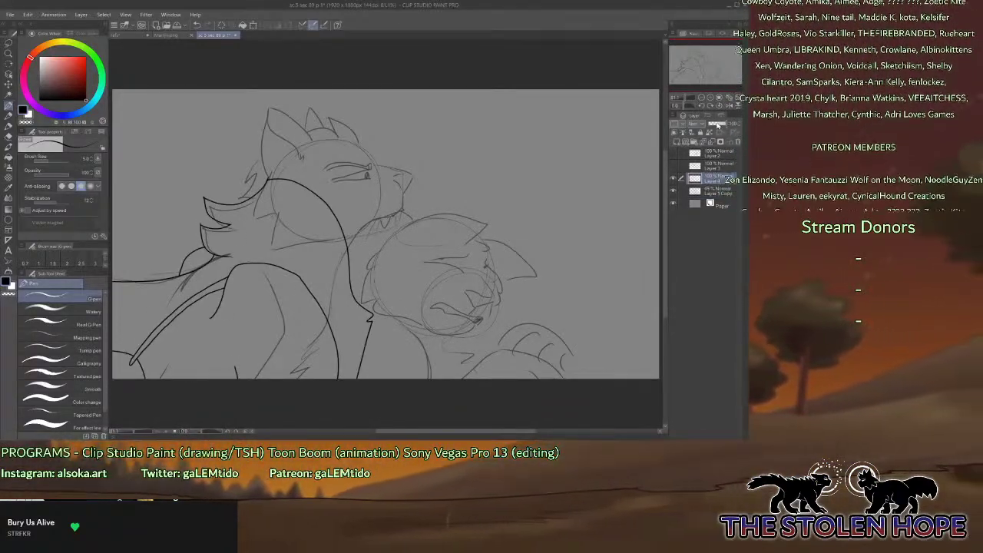
click(718, 125)
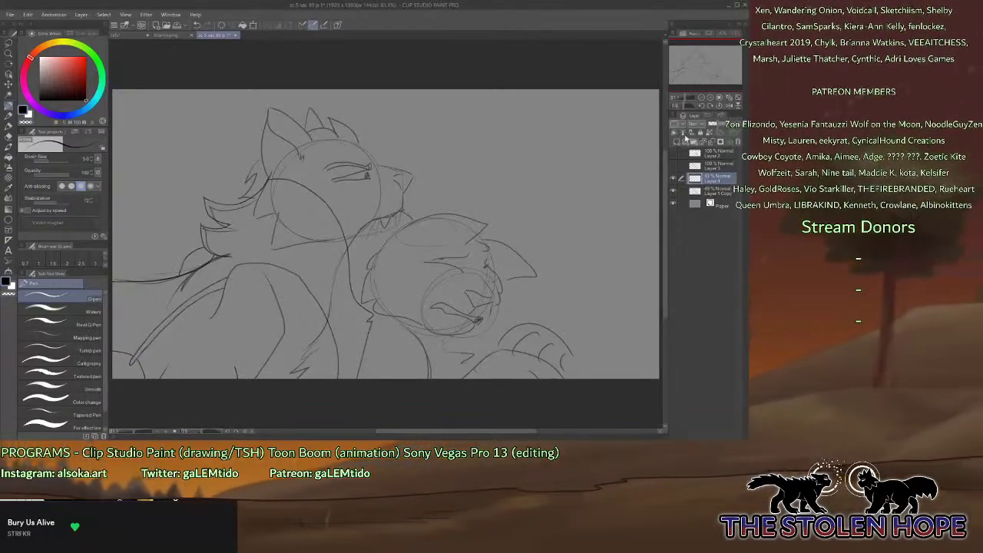
click(711, 98)
drag(709, 74, 694, 85)
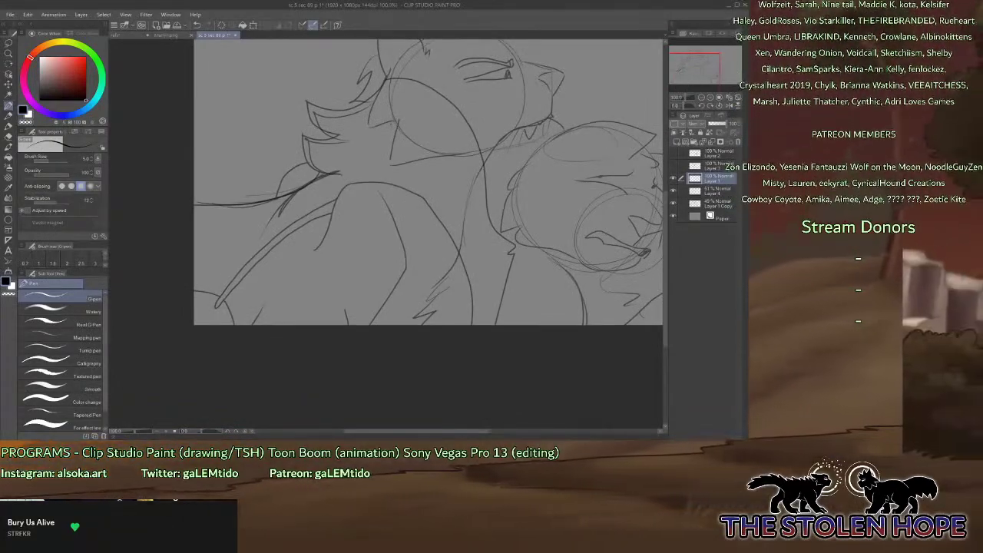
click(712, 125)
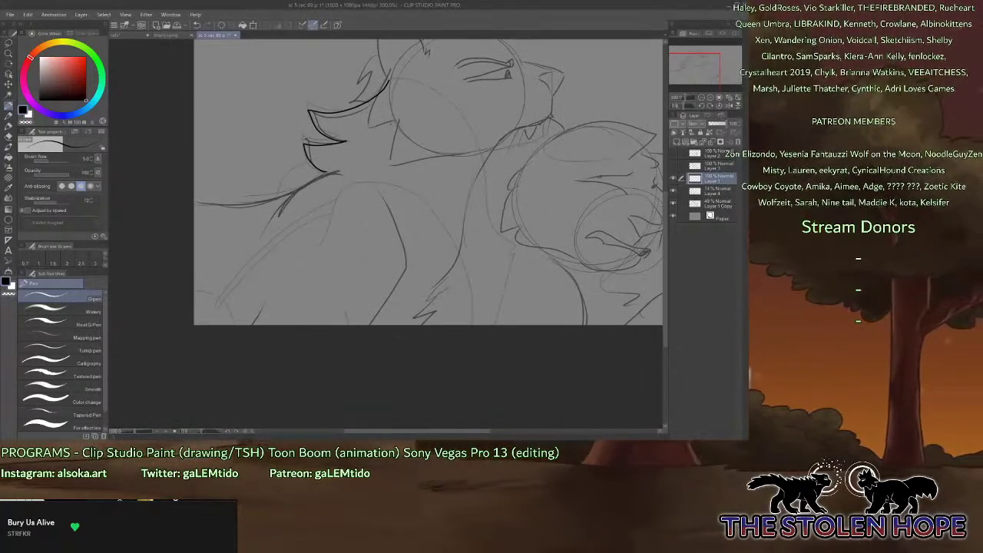
Ink the upper character's second body pose on the new layer, with nape spikes, back, shoulder arch, hip curve and neck edge.
mouse_move(266, 214)
mouse_down()
mouse_move(338, 172)
mouse_move(348, 182)
mouse_move(386, 227)
mouse_move(388, 278)
mouse_move(371, 325)
mouse_up()
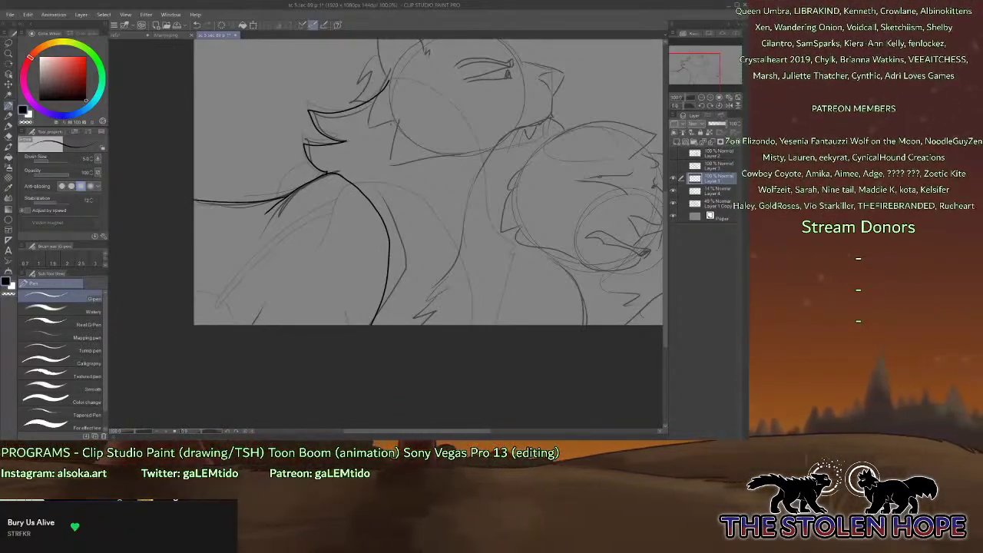
drag(264, 306, 252, 324)
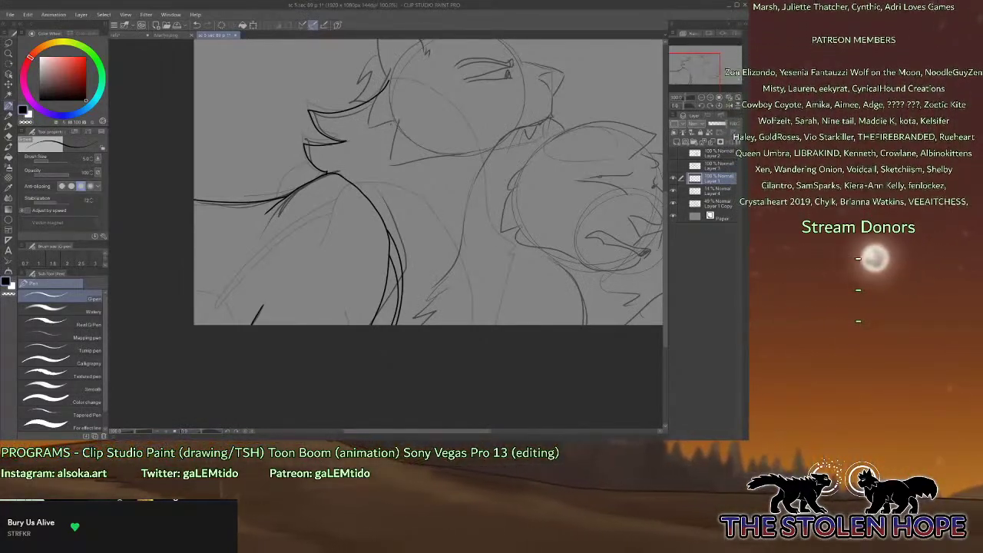
mouse_move(387, 81)
mouse_down()
mouse_move(483, 112)
mouse_move(507, 230)
mouse_move(497, 325)
mouse_up()
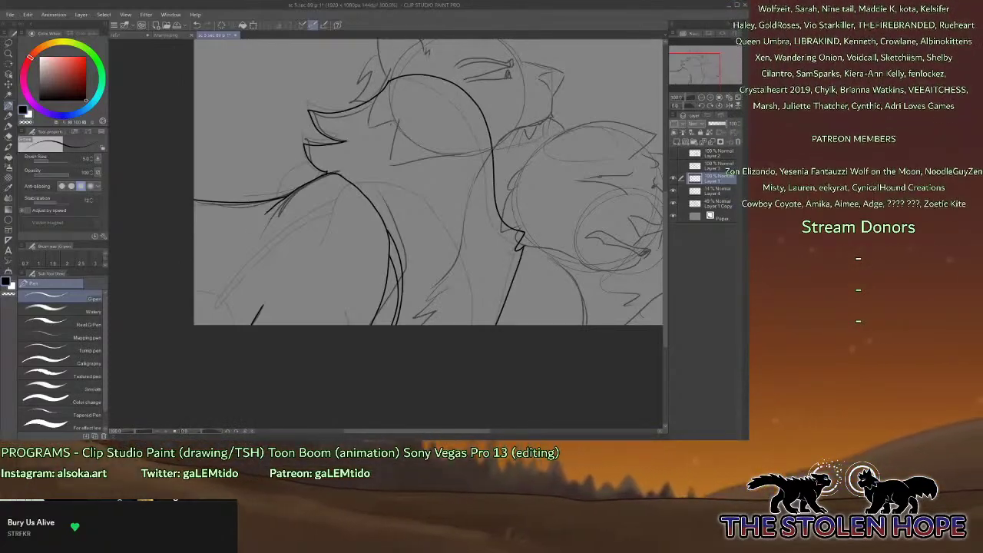
drag(286, 196, 207, 287)
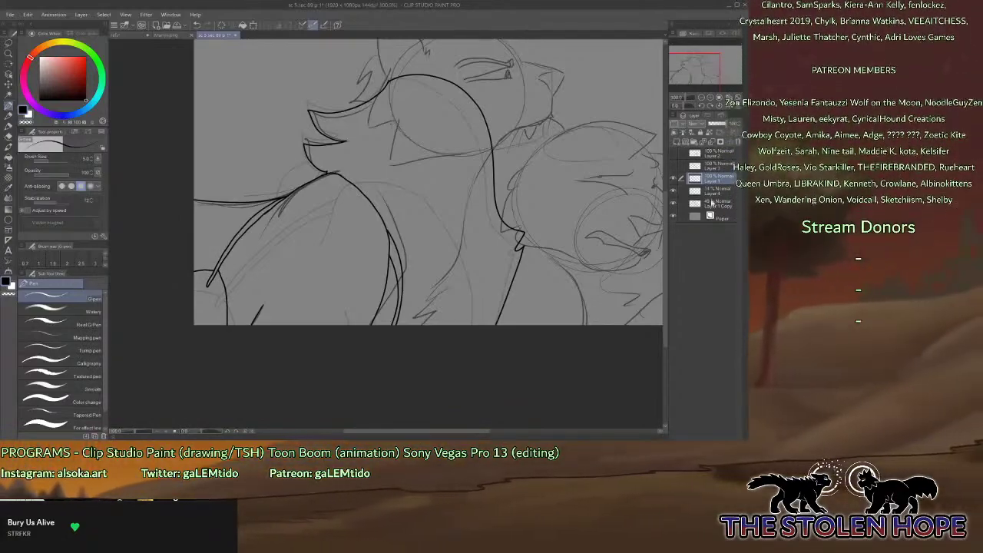
Delete the faded sketch copy layer and restore the first inked body layer to 100% opacity.
click(734, 143)
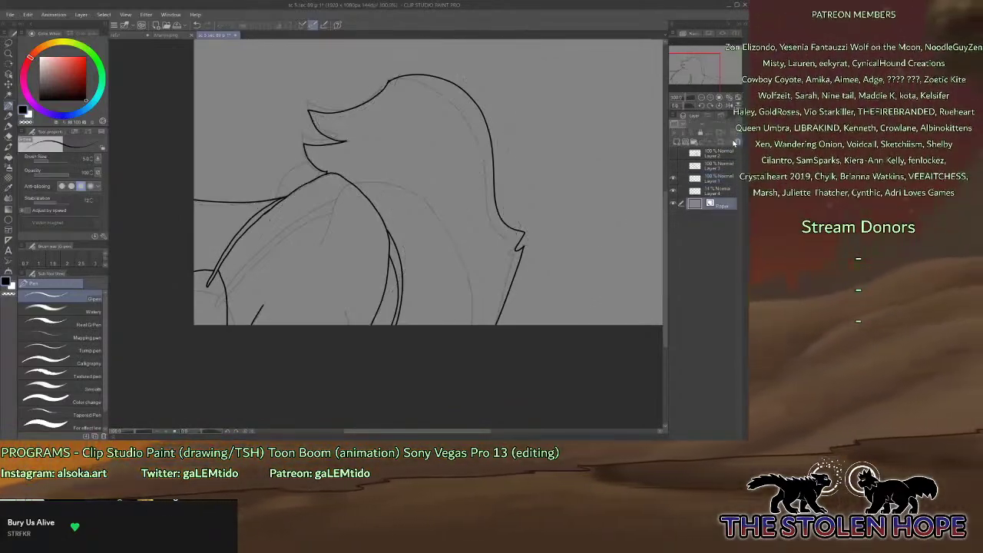
click(674, 179)
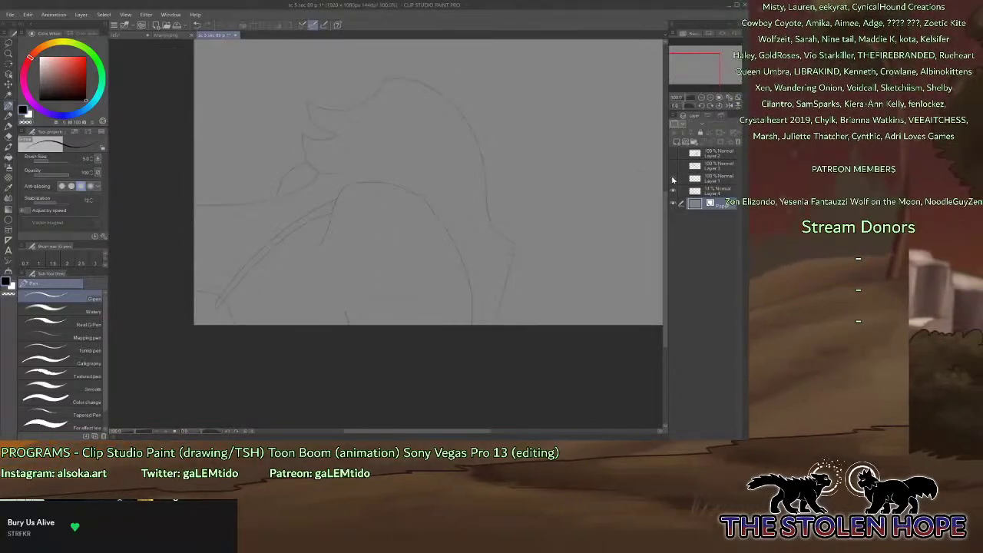
click(673, 179)
click(711, 191)
click(725, 124)
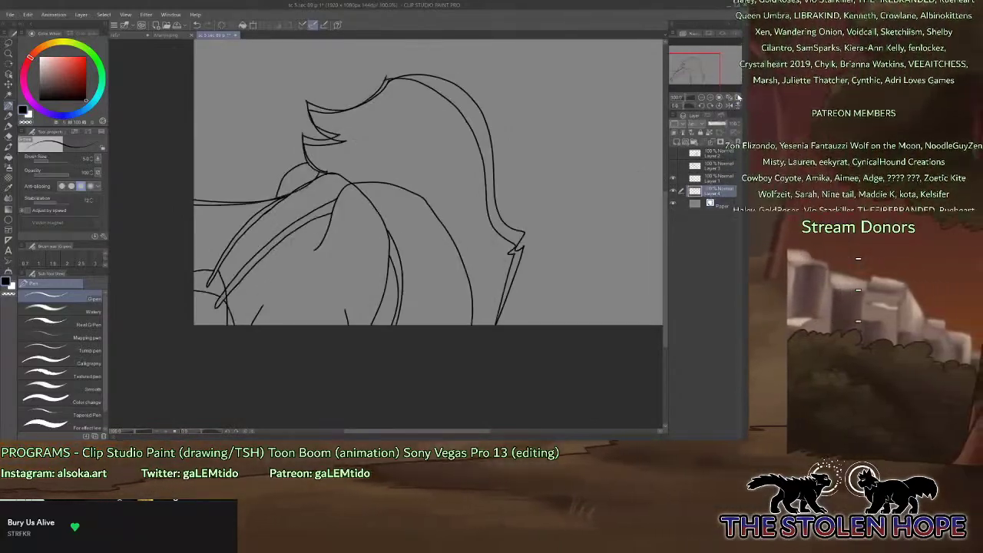
Show both characters' inked head layers together with the two body layers.
click(737, 98)
click(673, 165)
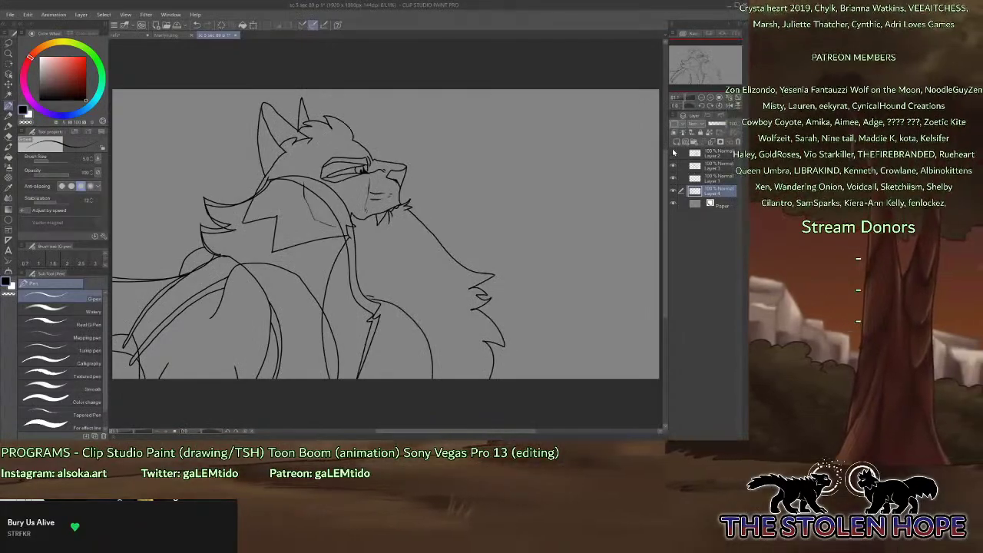
click(674, 154)
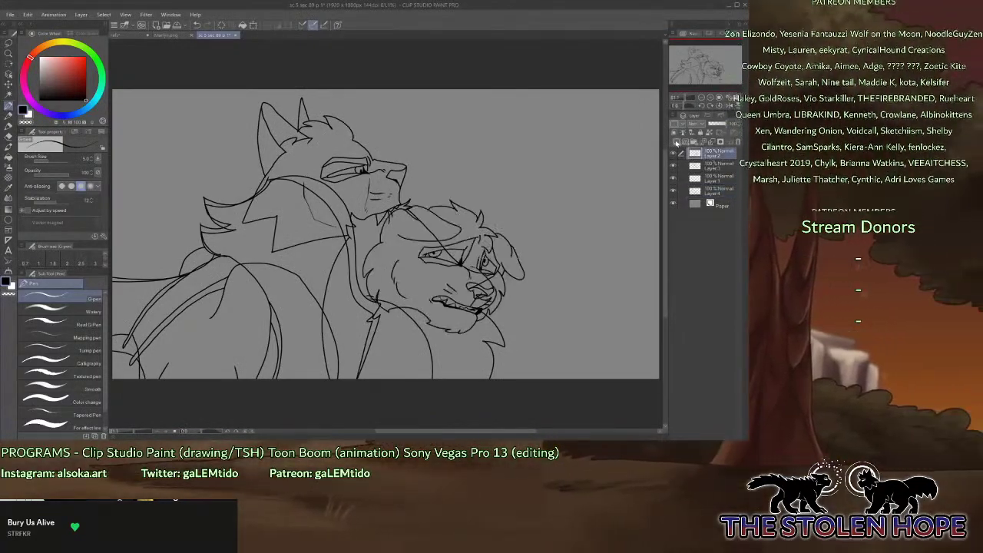
Ink the lower character's raised paw with toes, pads and forearm at the canvas's lower edge on a new topmost layer.
click(711, 98)
click(710, 99)
drag(708, 69, 721, 79)
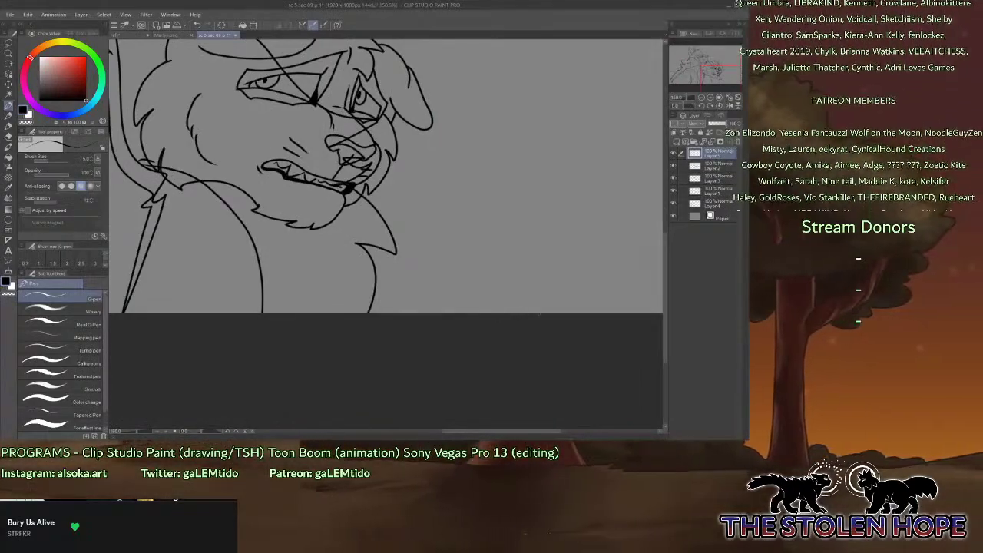
drag(534, 312, 457, 264)
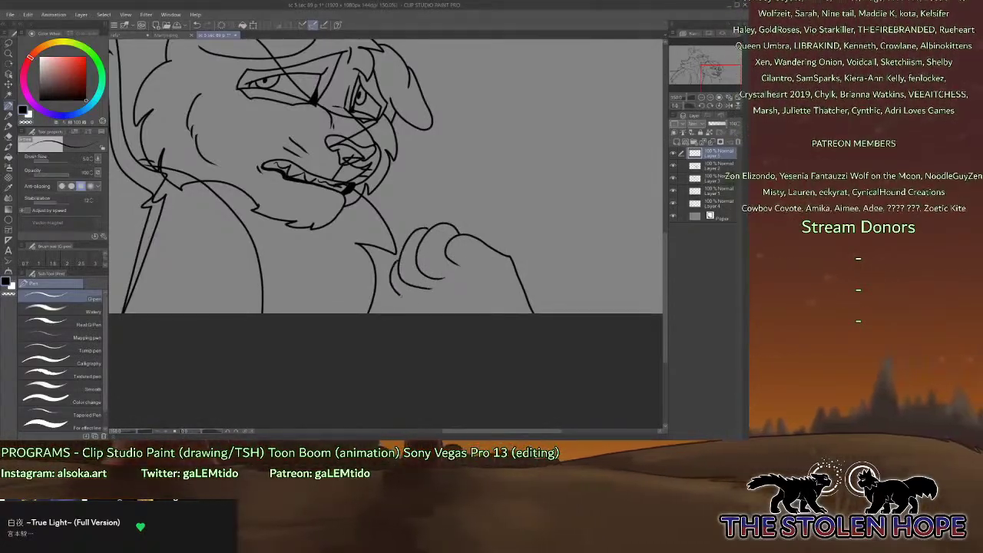
mouse_move(448, 257)
mouse_down()
mouse_move(459, 265)
mouse_move(442, 278)
mouse_up()
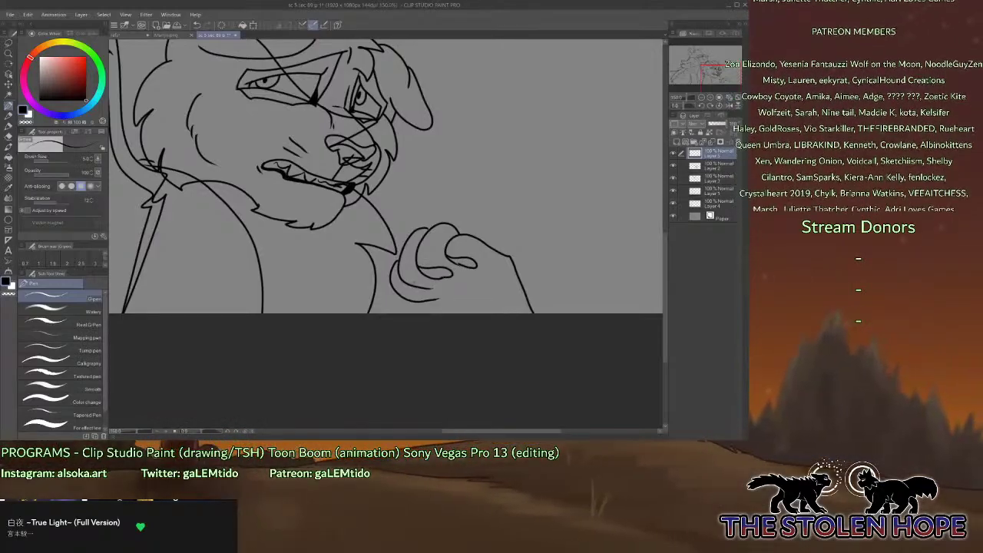
mouse_move(415, 292)
mouse_down()
mouse_move(444, 294)
mouse_move(453, 313)
mouse_up()
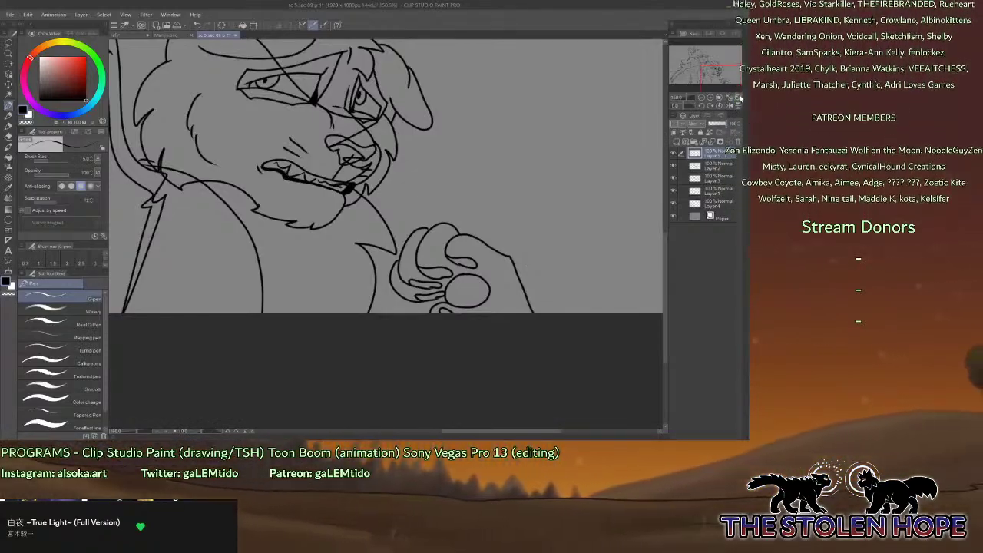
Flip the inked paw horizontally and apply the transformation.
key(ctrl+0)
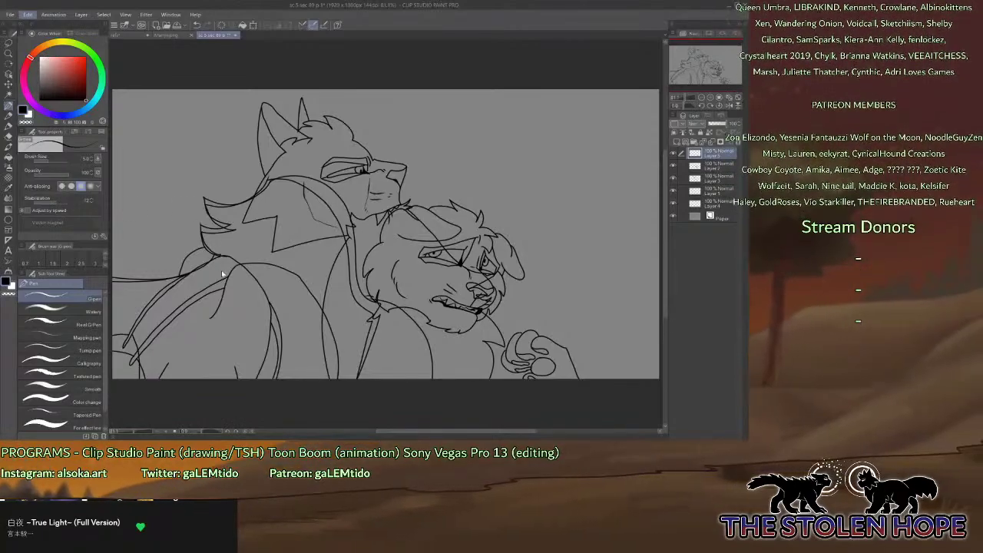
key(ctrl+t)
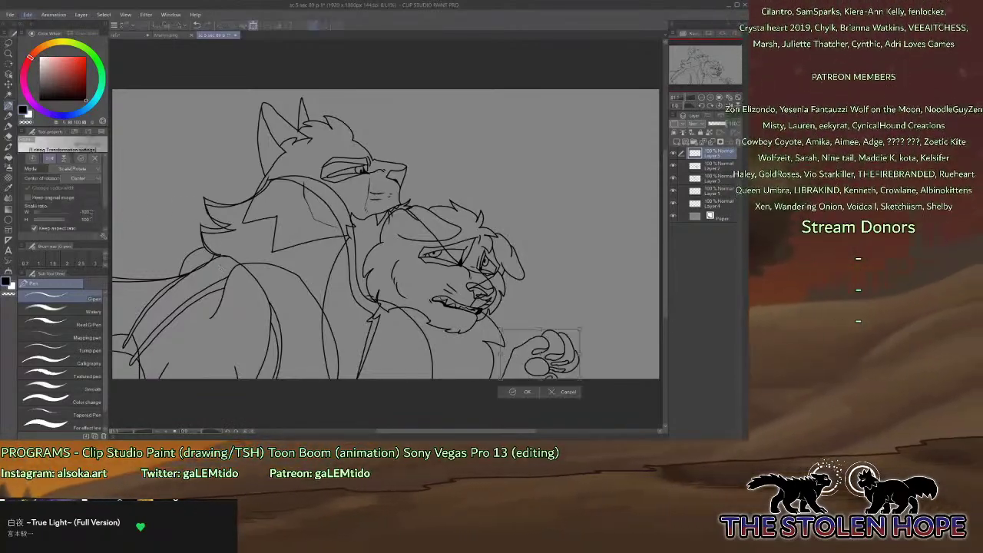
click(522, 391)
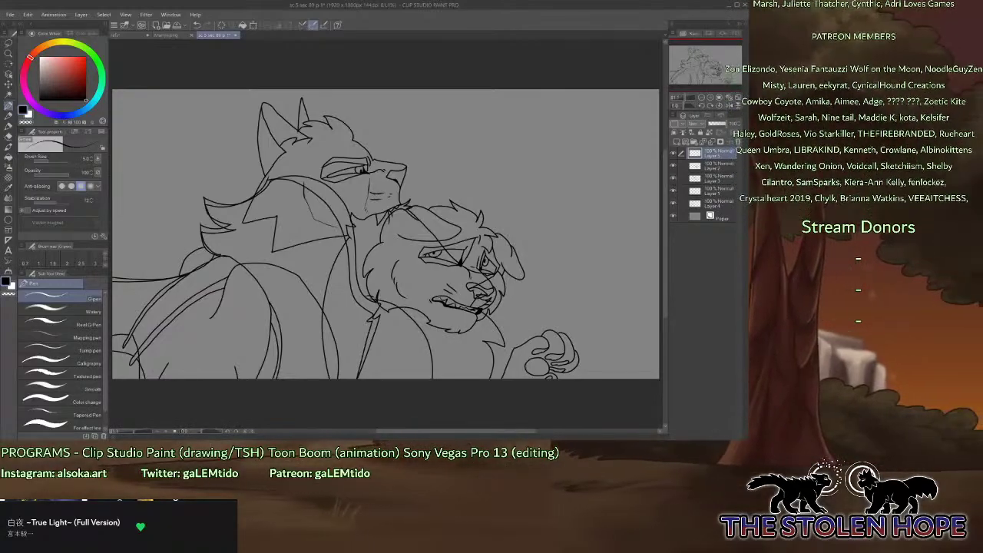
Copy the Marlyn reference sheet into the scene just above the paper layer and scale it to about two thirds, keeping its upper-left corner fixed.
click(172, 35)
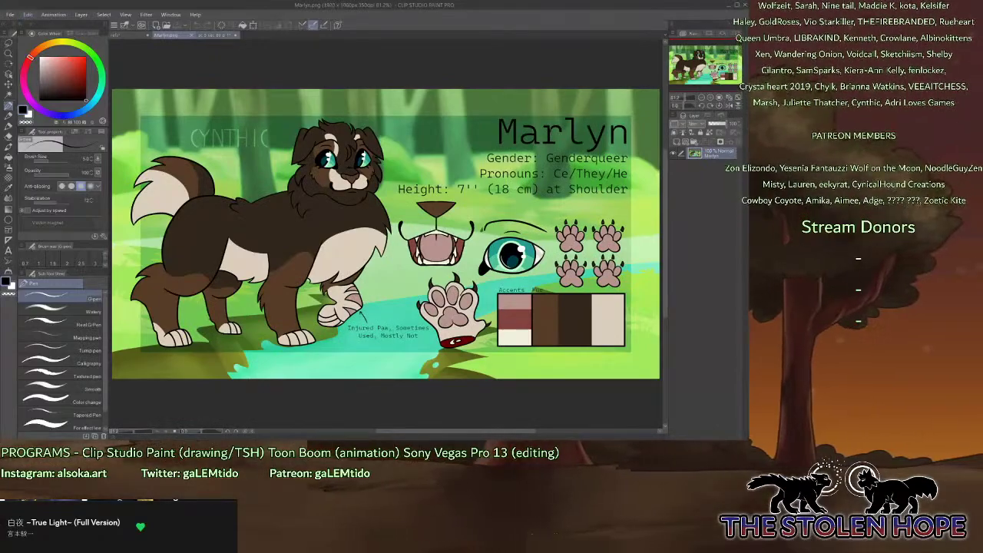
click(215, 34)
click(710, 216)
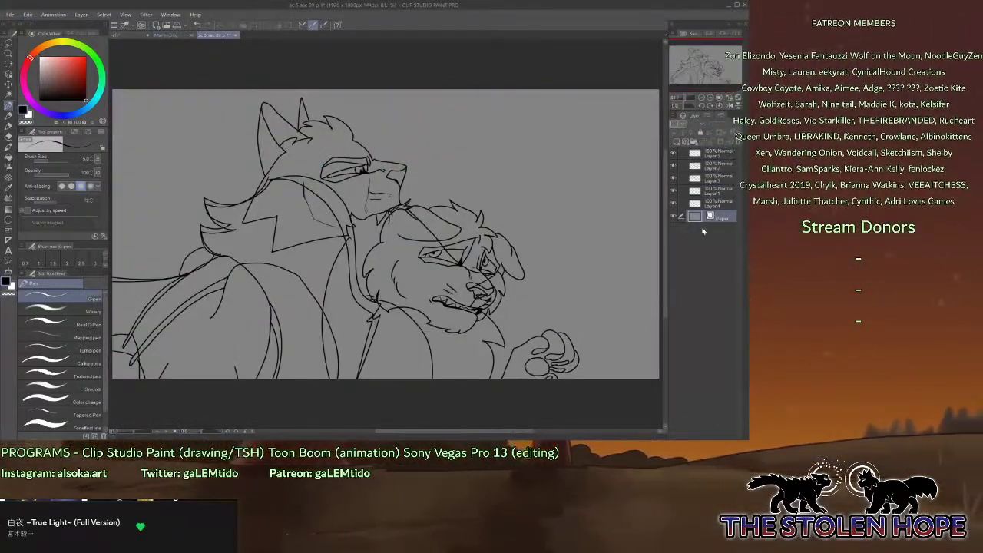
key(ctrl+v)
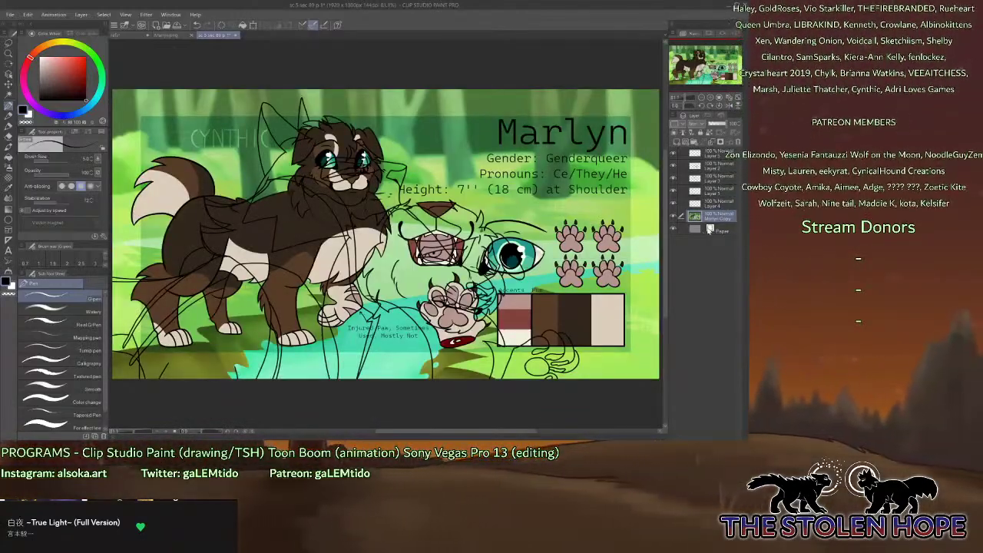
key(ctrl+t)
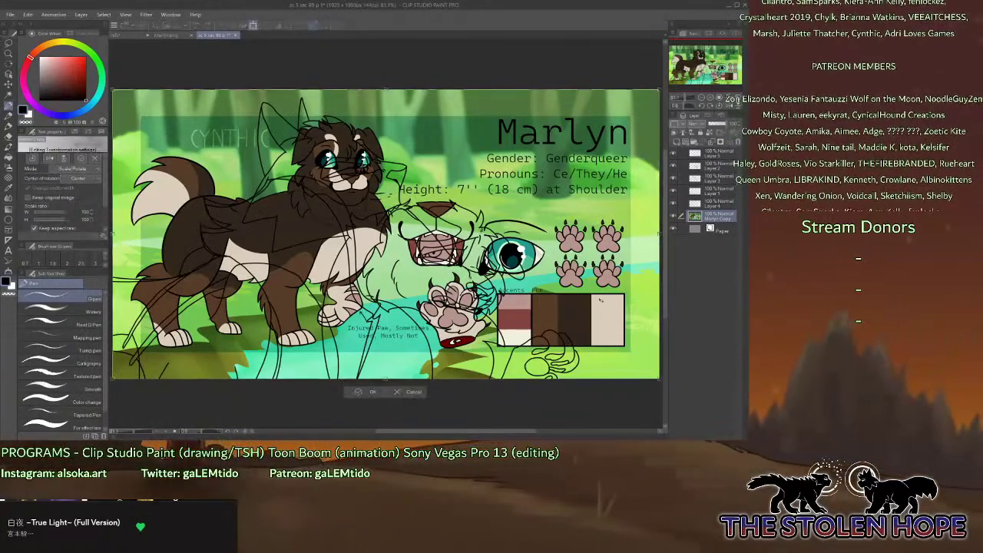
drag(658, 378, 486, 286)
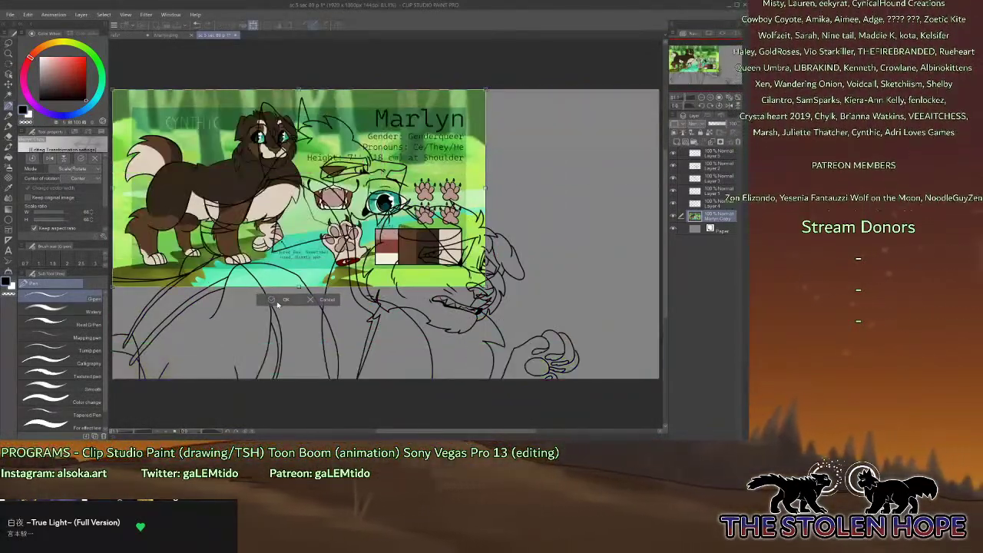
key(Return)
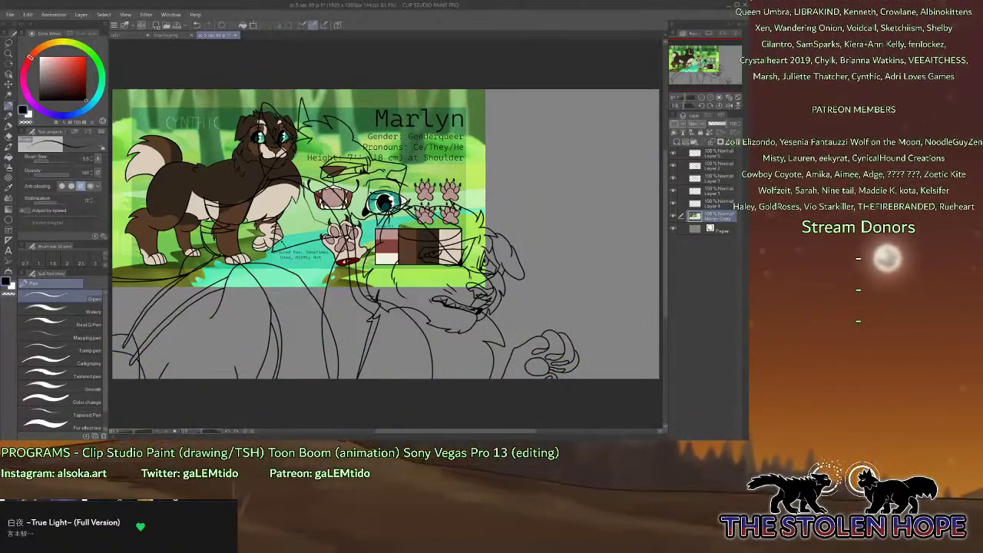
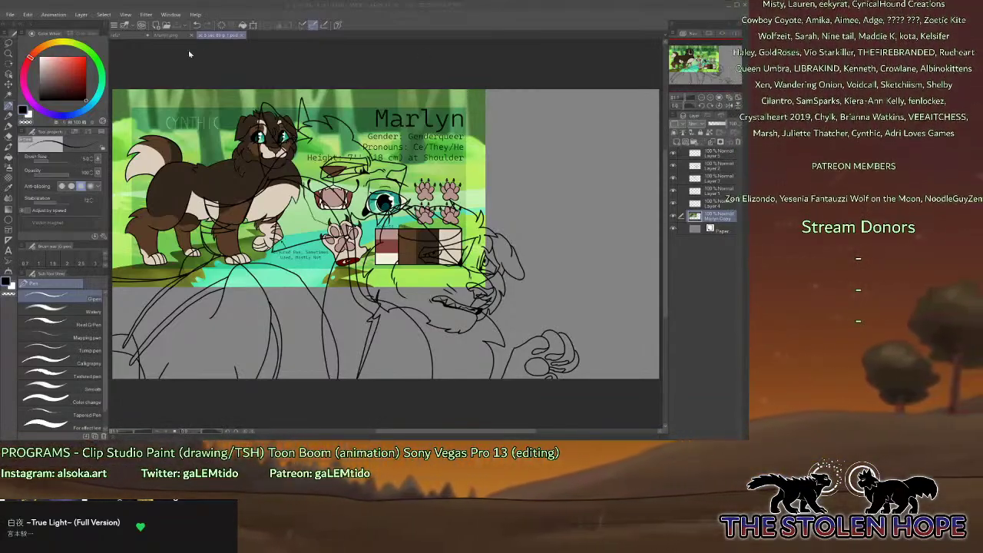
Close the inked scene, look at the shading colour notes and bring up the next scene's rough sketch labelled "Rowan - close!".
click(242, 35)
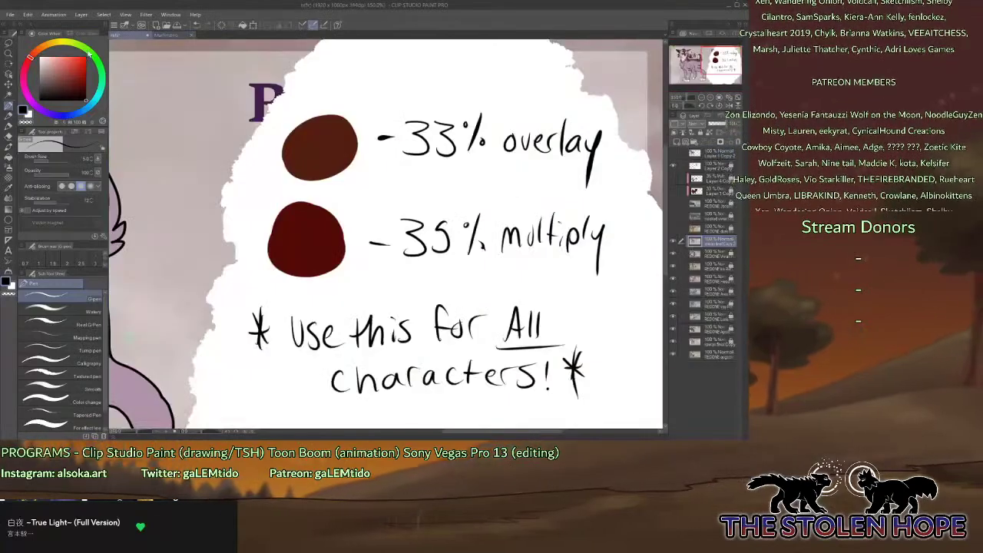
click(116, 36)
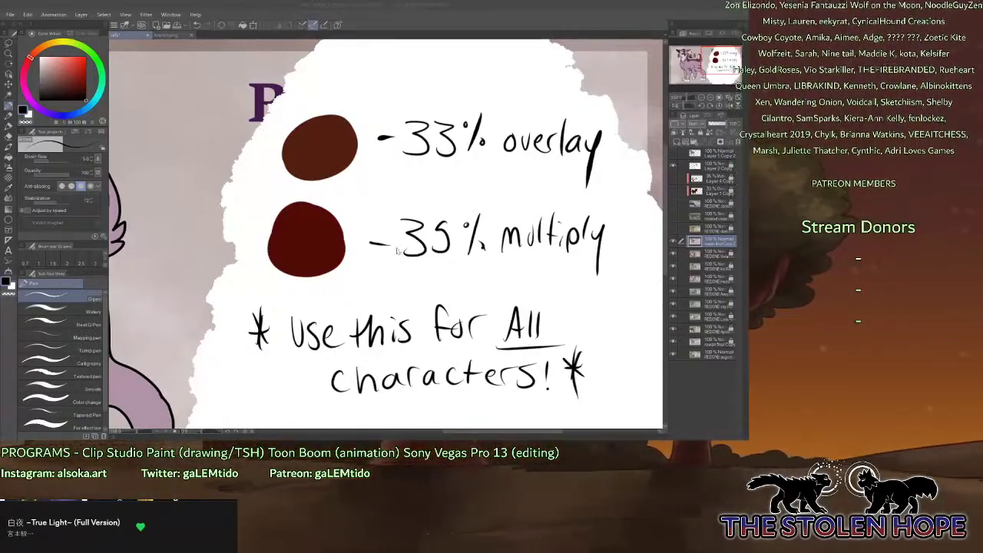
key(ctrl+Tab)
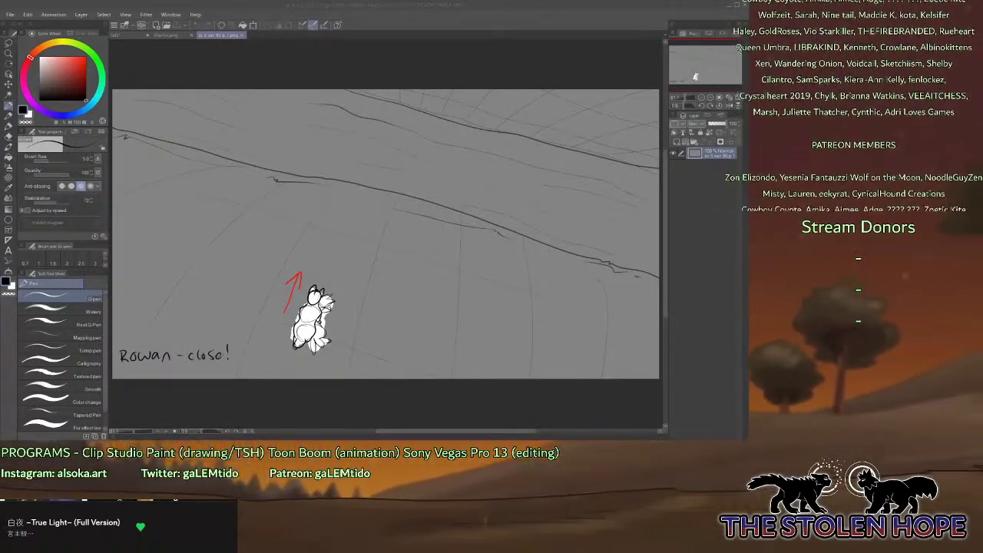
Open the Scene 4, 5, 6, and 7 Color Keys image, fade the Rowan sketch layer and add a new layer above it.
key(alt+Tab)
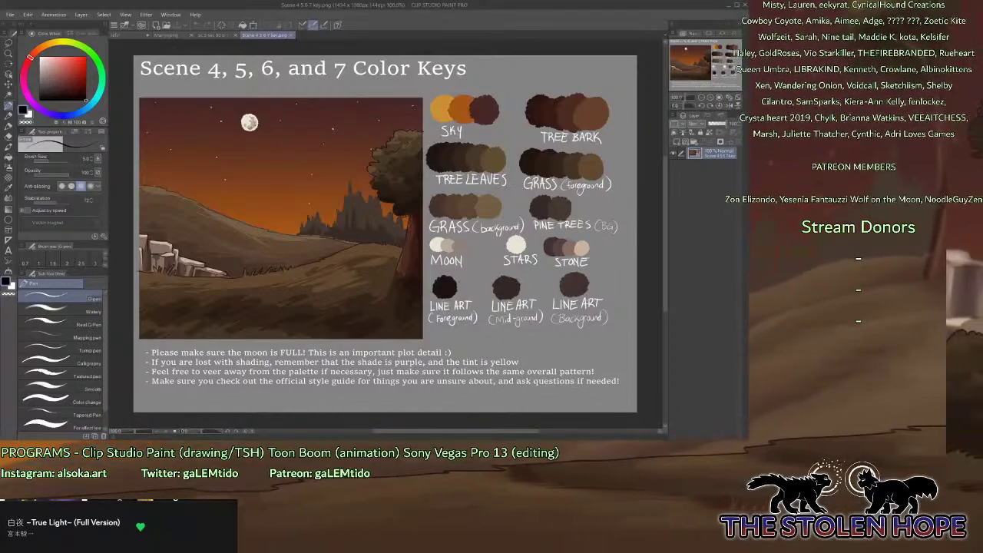
click(219, 34)
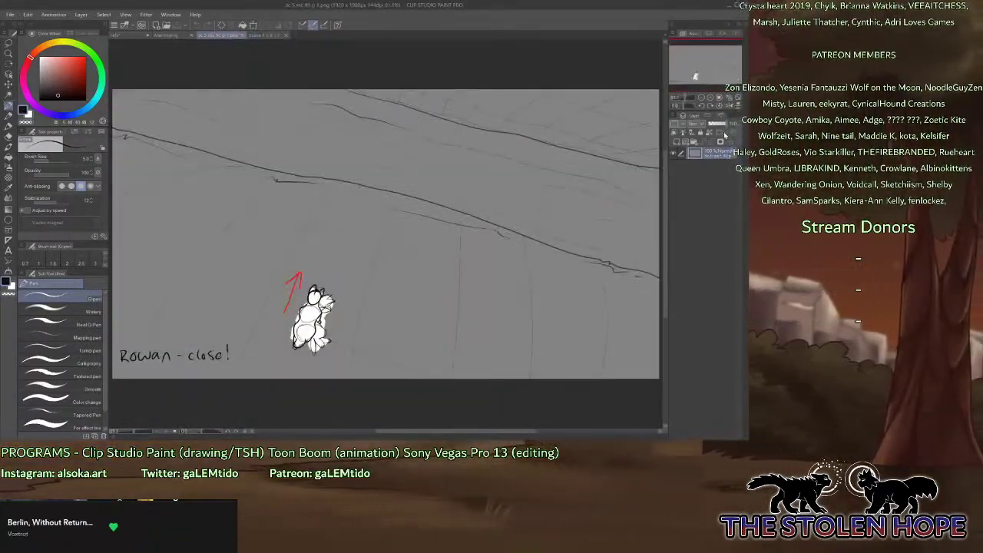
click(680, 151)
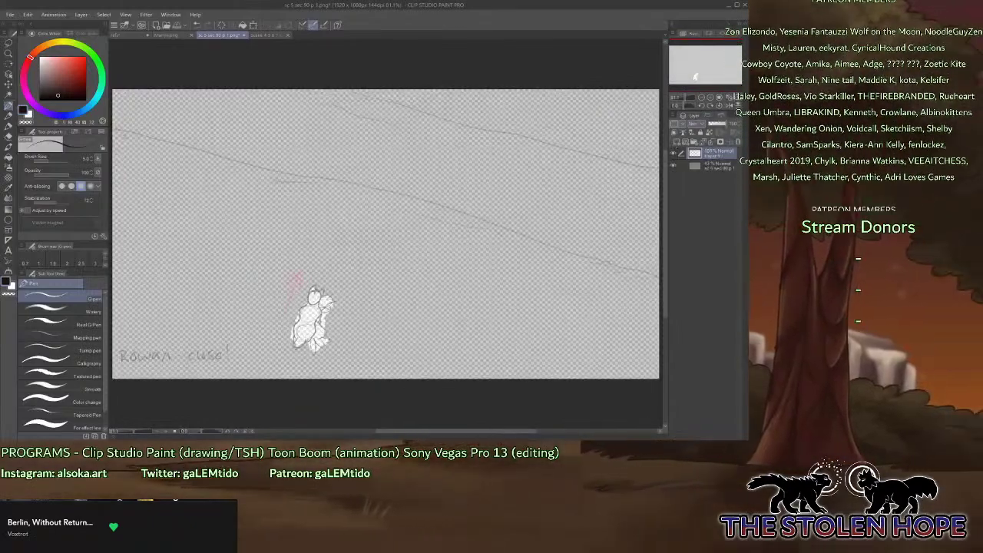
Draw the near hill's ridge line across the canvas with the Design pencil and add short broken ground strokes just beneath it.
click(9, 123)
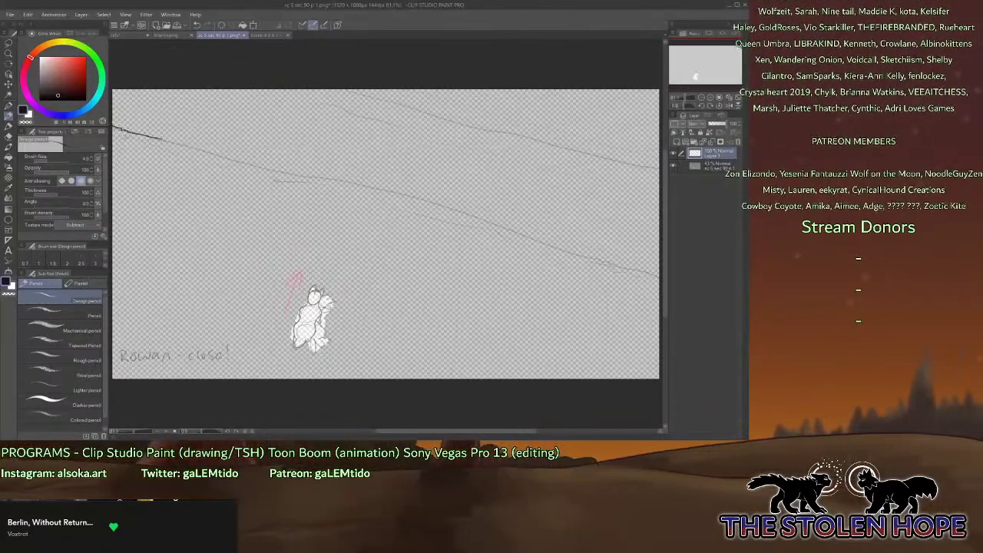
mouse_move(256, 165)
mouse_down()
mouse_move(465, 209)
mouse_move(658, 277)
mouse_up()
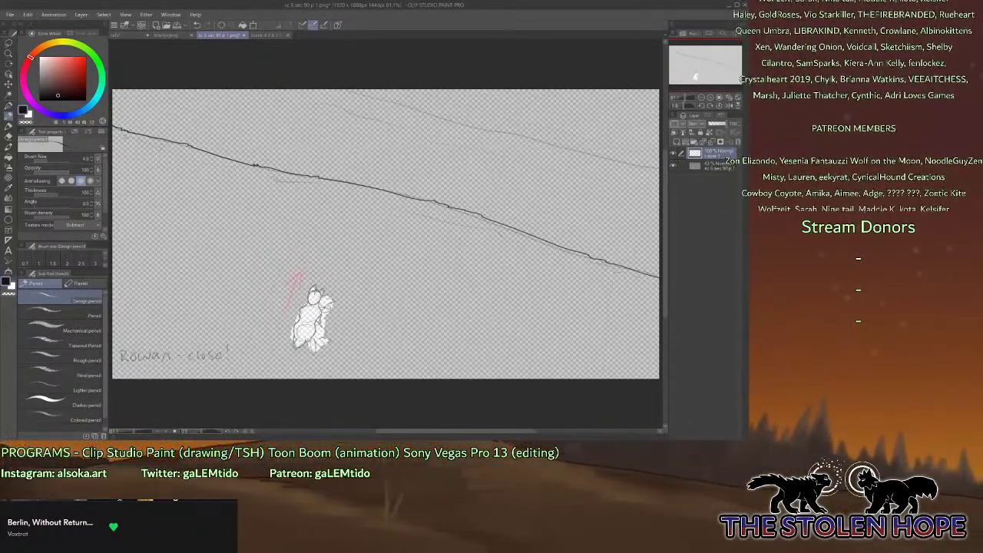
drag(260, 173, 330, 193)
drag(418, 209, 461, 223)
drag(458, 221, 580, 261)
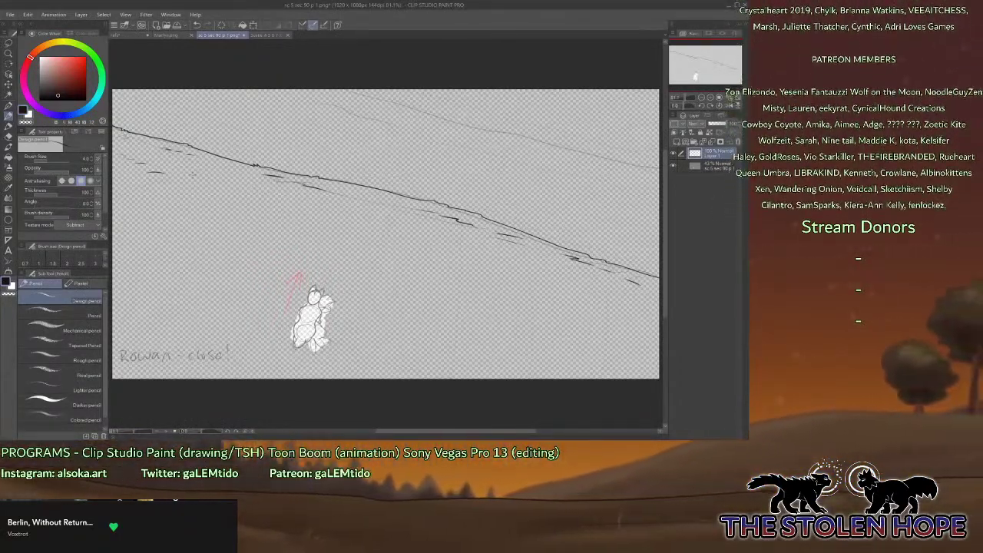
Hide the sketch, add a layer beneath the line art and sample a dark grass brown from the Color Keys image.
click(673, 169)
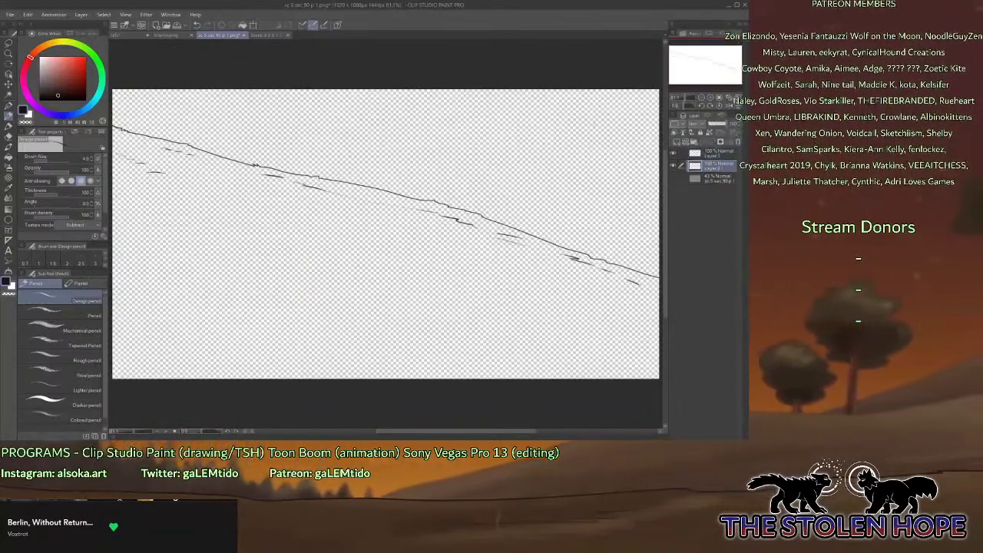
click(266, 35)
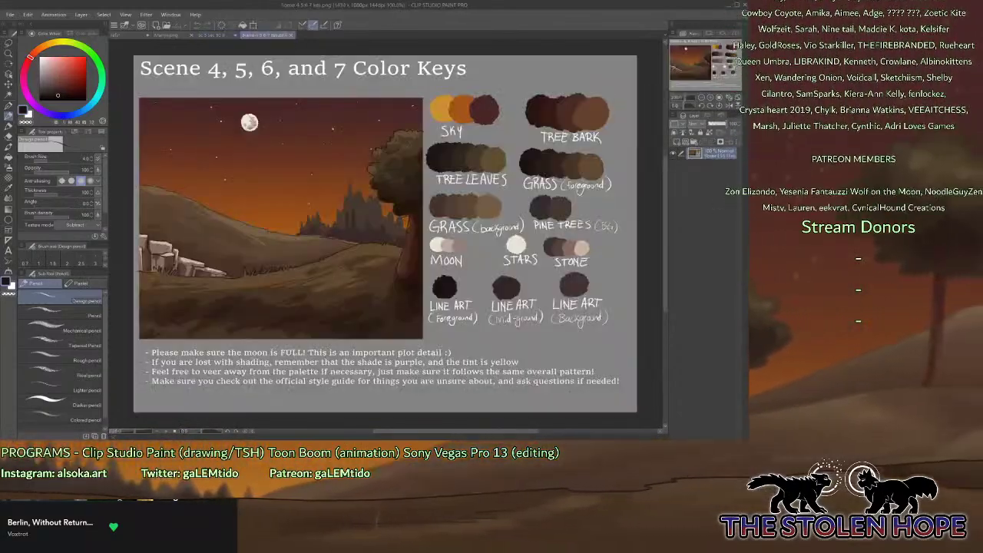
click(218, 35)
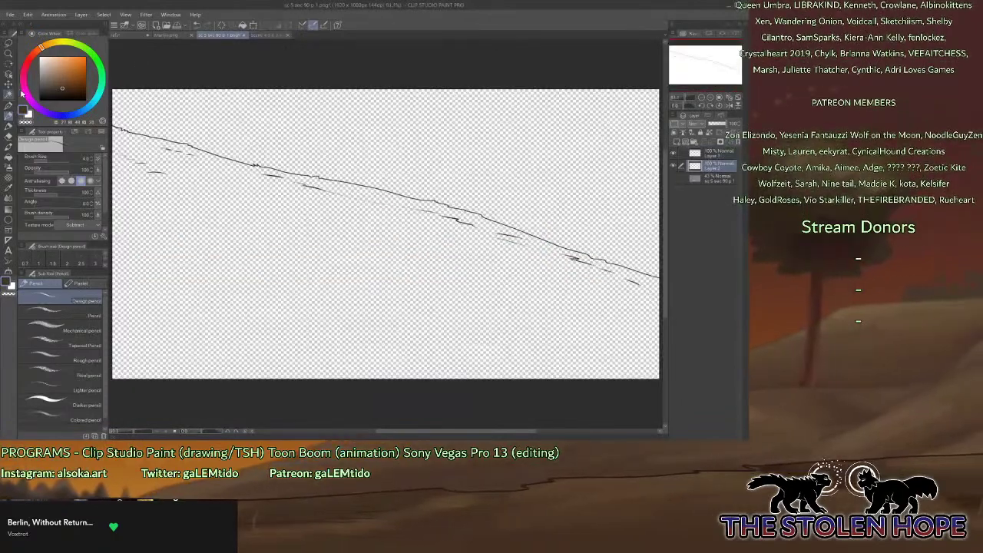
Select the hill below the ridge by inverting the sky selection and paint it solid dark brown with the Real G-Pen.
click(9, 95)
click(485, 311)
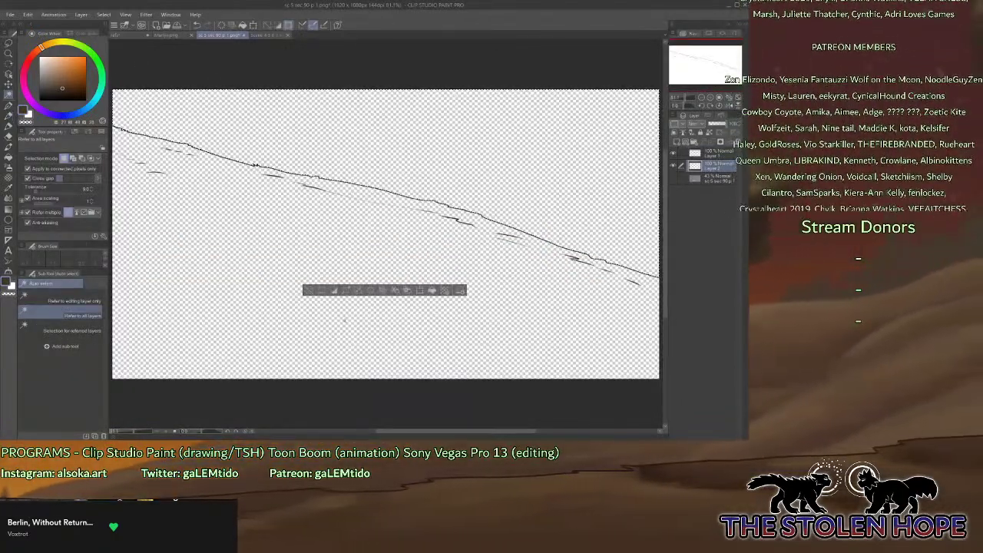
click(335, 292)
click(10, 107)
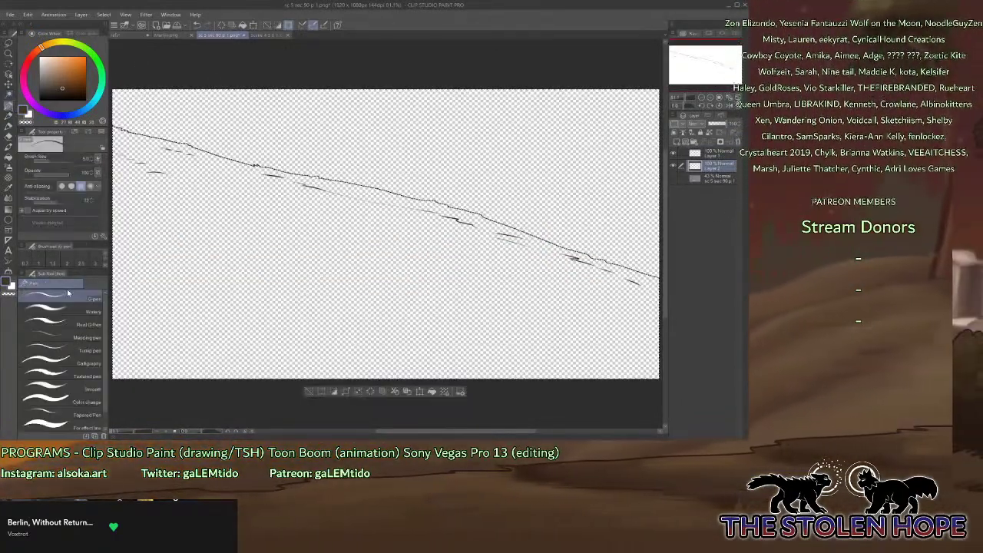
click(62, 323)
mouse_move(154, 131)
mouse_down()
mouse_move(135, 201)
mouse_move(126, 400)
mouse_move(195, 134)
mouse_move(206, 160)
mouse_move(177, 395)
mouse_move(202, 286)
mouse_move(268, 130)
mouse_move(241, 383)
mouse_move(277, 256)
mouse_move(330, 145)
mouse_move(311, 279)
mouse_move(317, 388)
mouse_move(392, 169)
mouse_move(391, 399)
mouse_move(439, 239)
mouse_move(474, 163)
mouse_move(464, 299)
mouse_move(471, 386)
mouse_move(529, 172)
mouse_move(534, 303)
mouse_move(522, 391)
mouse_move(593, 189)
mouse_move(580, 395)
mouse_move(646, 210)
mouse_move(607, 399)
mouse_up()
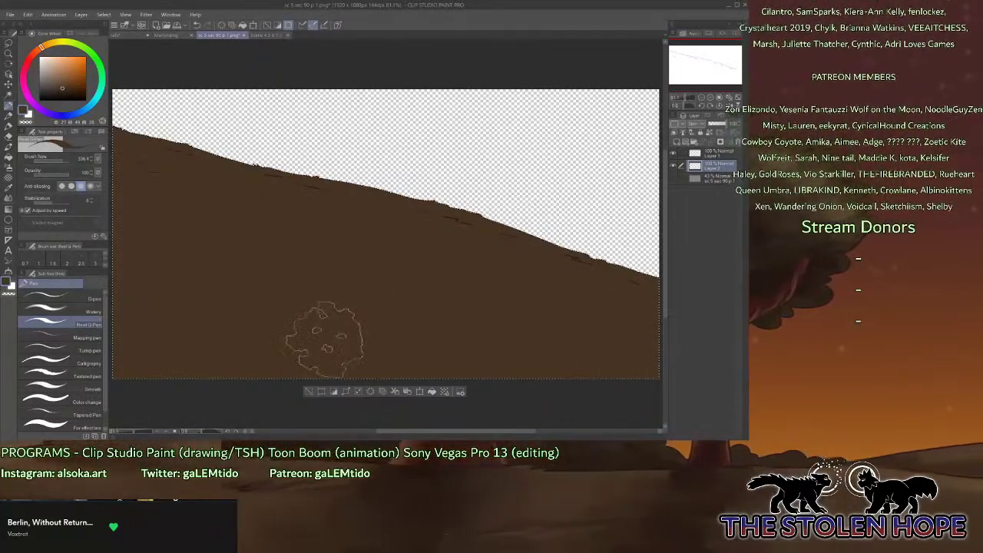
Paint soft highlight patches along the ridge and upper slope with the Design pencil in a lighter brown sampled from the Color Keys.
click(261, 35)
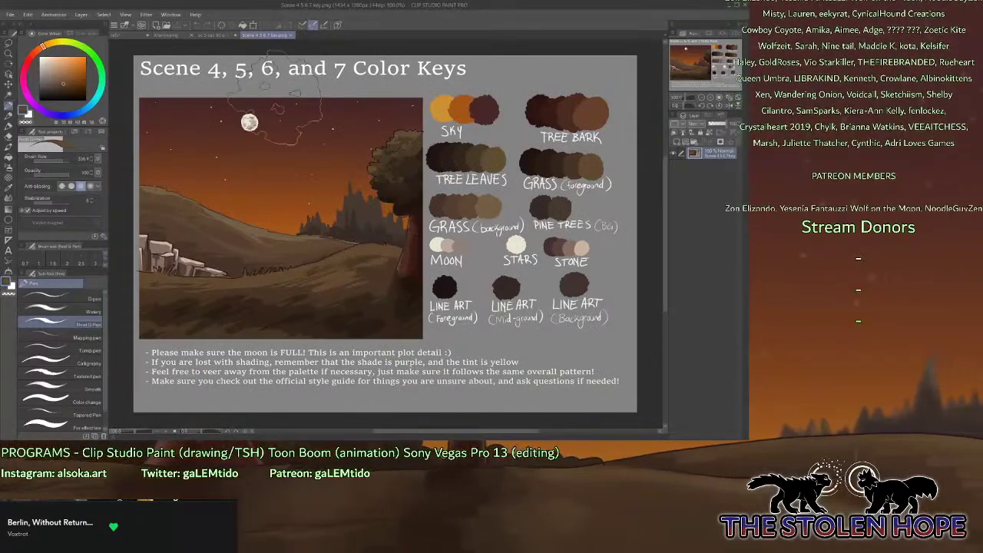
click(226, 35)
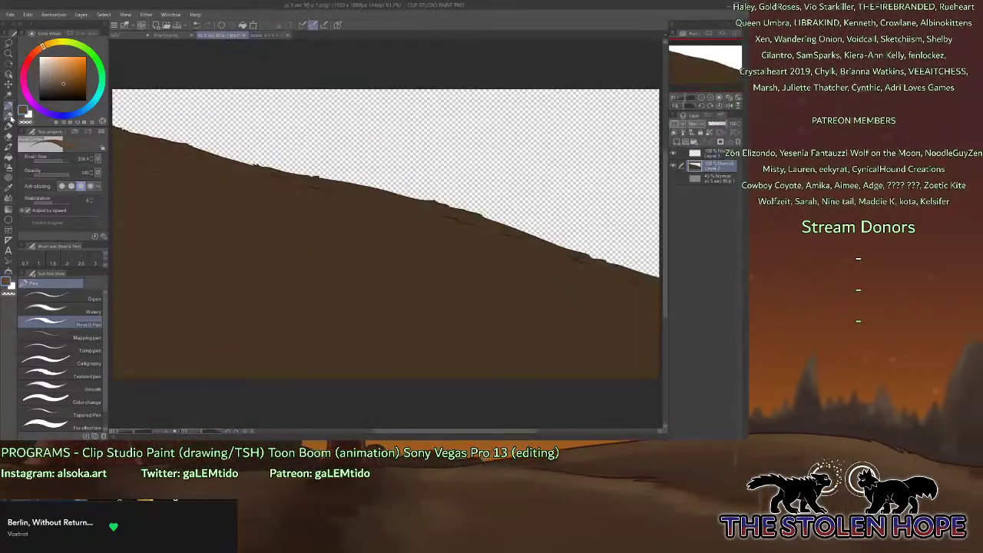
click(10, 117)
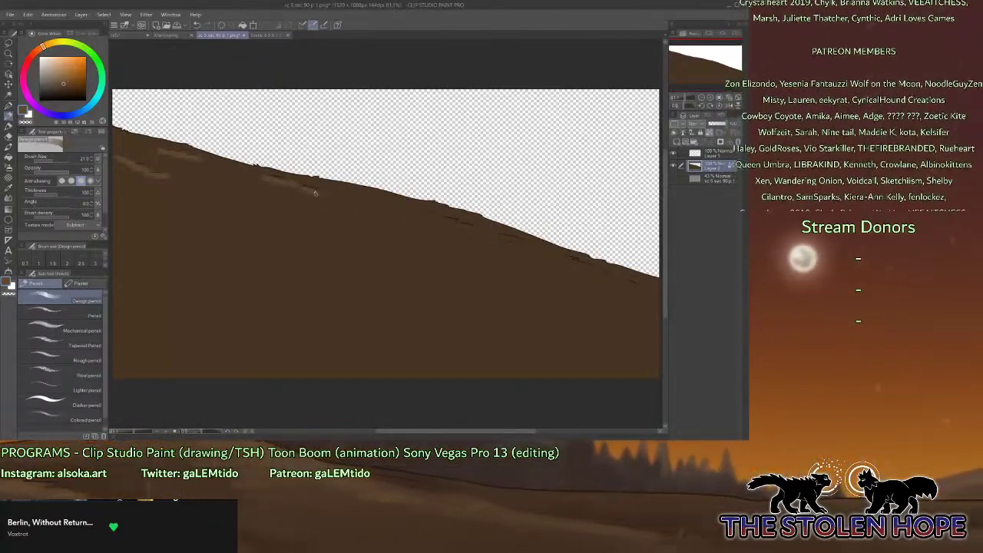
drag(383, 205, 454, 221)
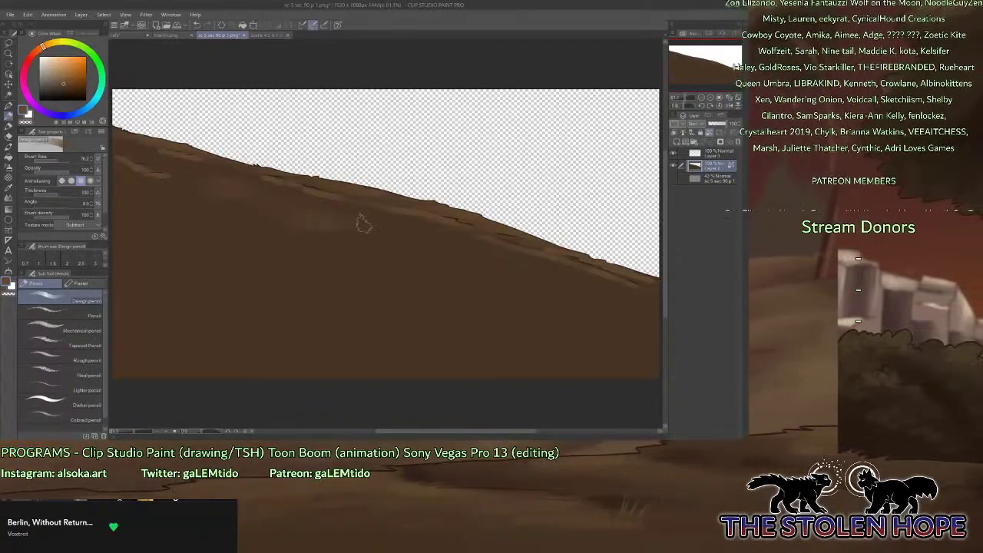
mouse_move(287, 228)
mouse_down()
mouse_move(412, 238)
mouse_move(365, 244)
mouse_move(535, 275)
mouse_up()
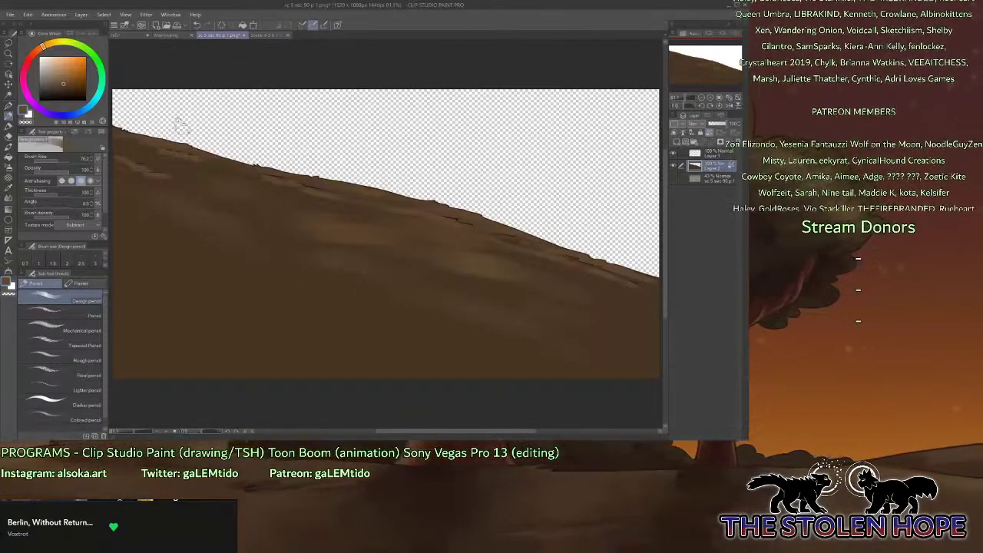
Shade the hill's lower slope with broad Design pencil strokes in a darker brown sampled from the Color Keys scene.
click(269, 36)
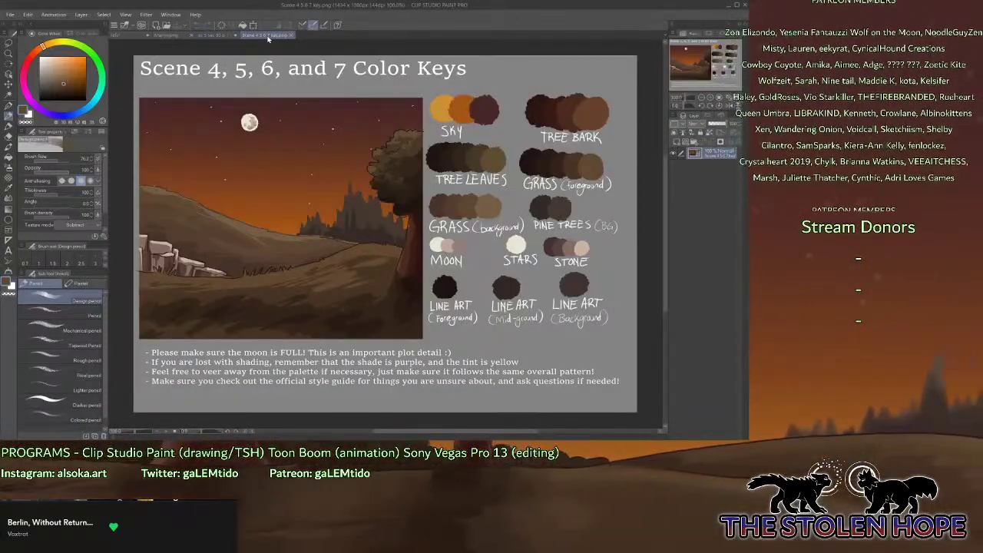
alt+click(393, 308)
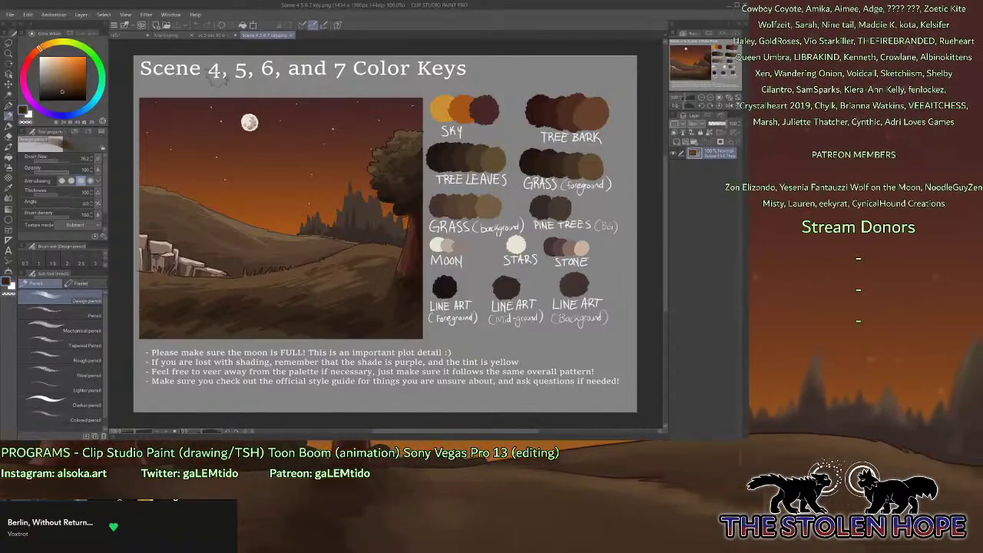
click(219, 35)
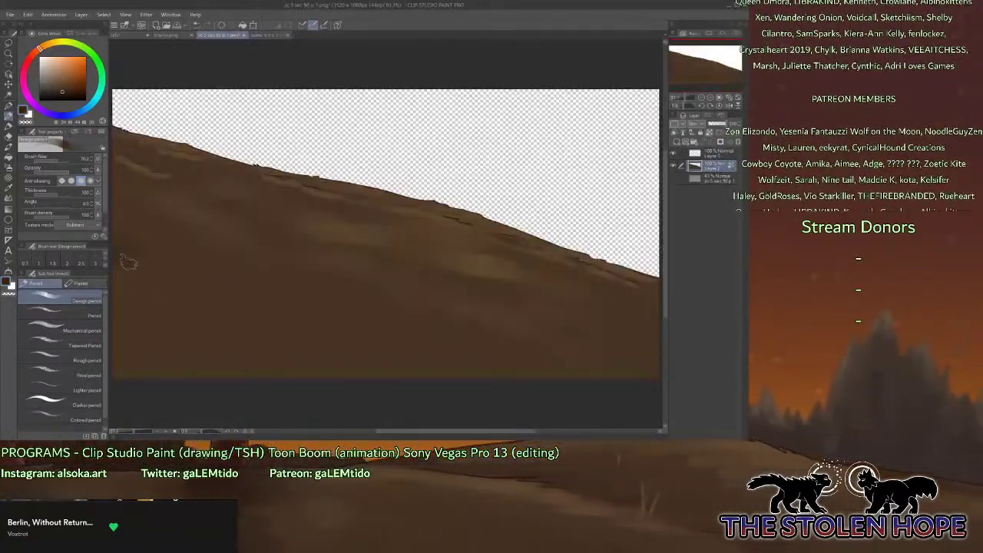
drag(212, 284, 169, 267)
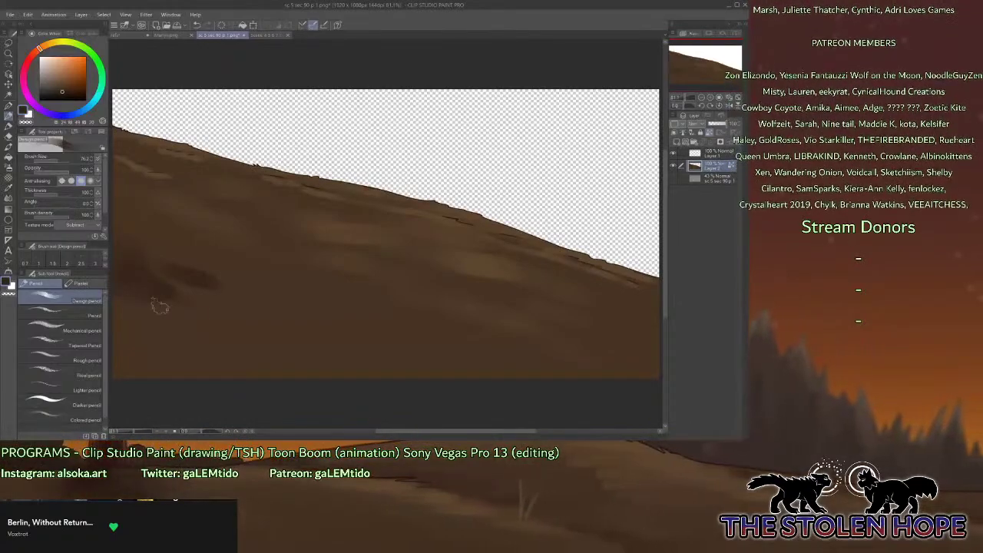
mouse_move(240, 316)
mouse_down()
mouse_move(340, 341)
mouse_move(393, 384)
mouse_up()
mouse_move(329, 315)
mouse_down()
mouse_move(314, 334)
mouse_move(472, 380)
mouse_up()
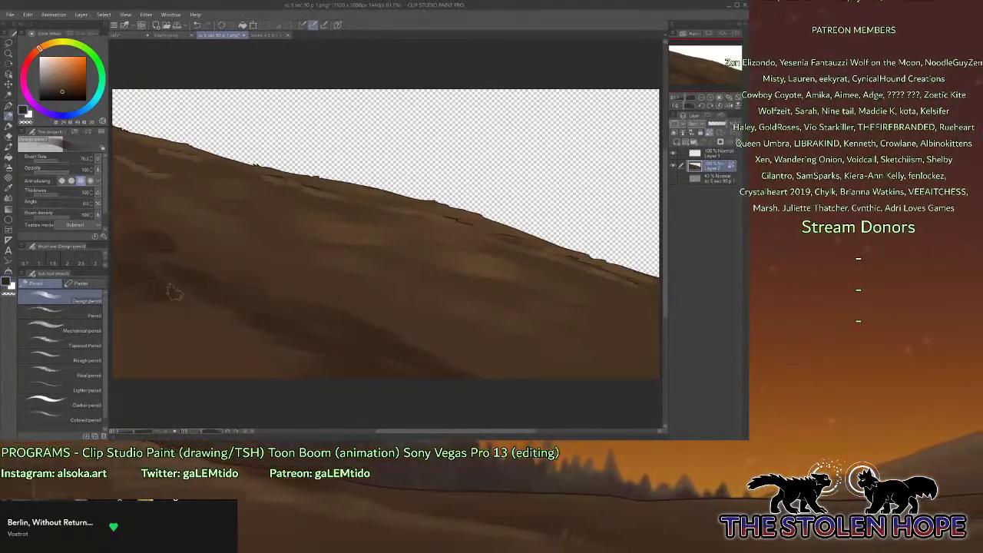
mouse_move(205, 326)
mouse_down()
mouse_move(155, 355)
mouse_move(307, 359)
mouse_up()
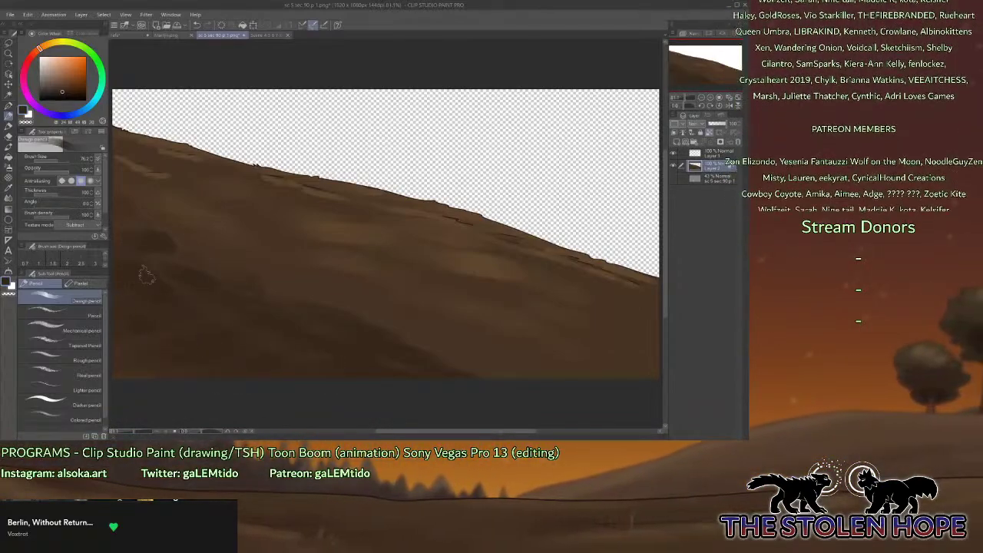
Reduce the Design pencil to about size 28 and add finer dark brown streaks across the lower slope, using a darker reference colour.
click(54, 159)
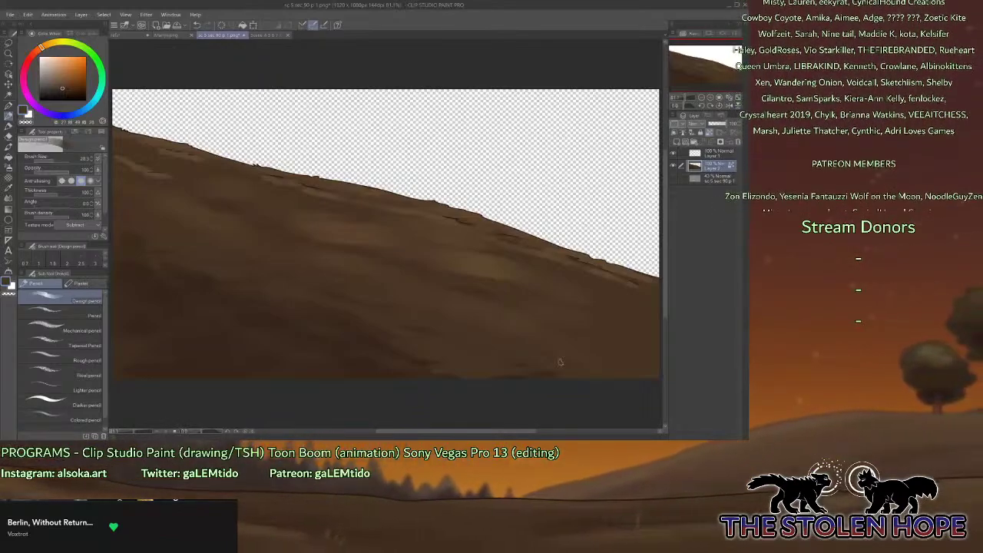
click(263, 36)
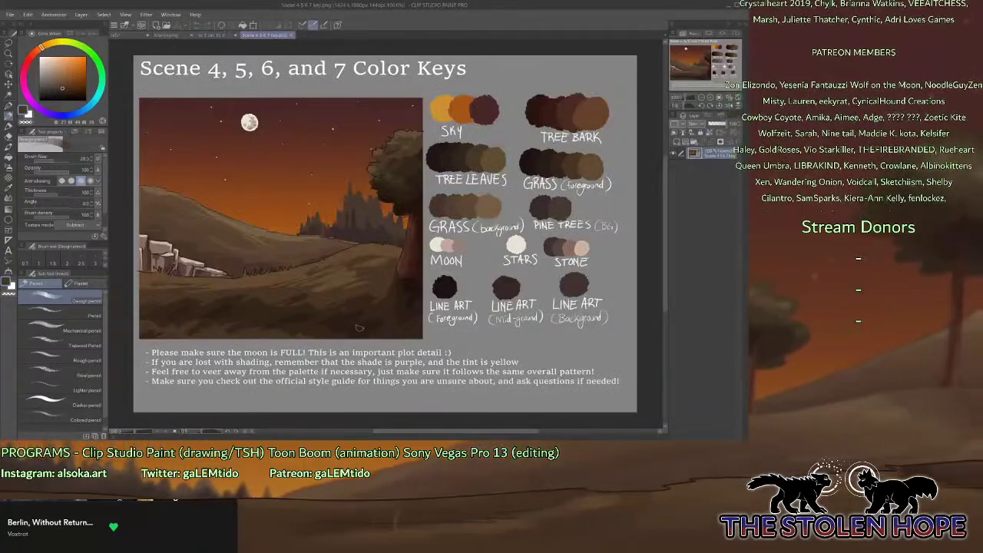
click(165, 34)
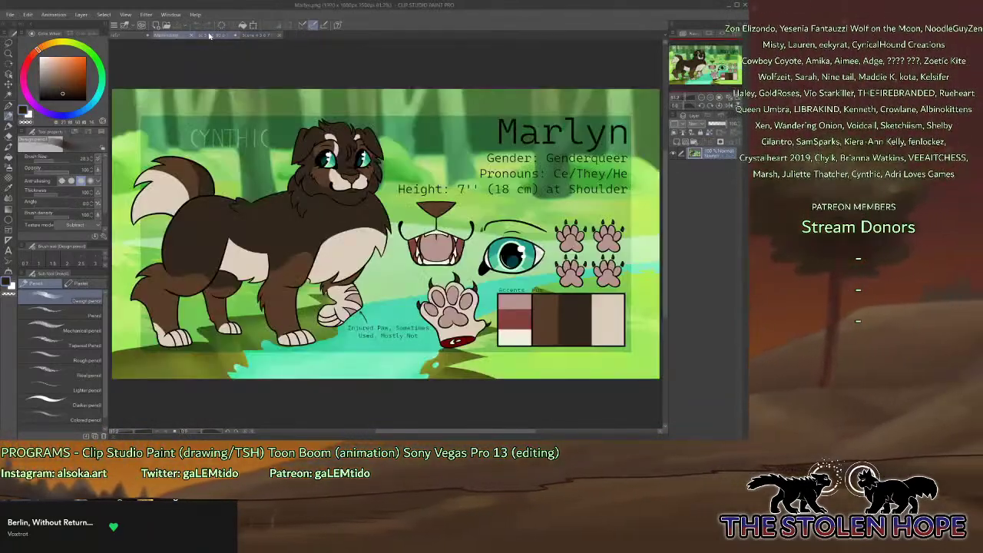
click(214, 35)
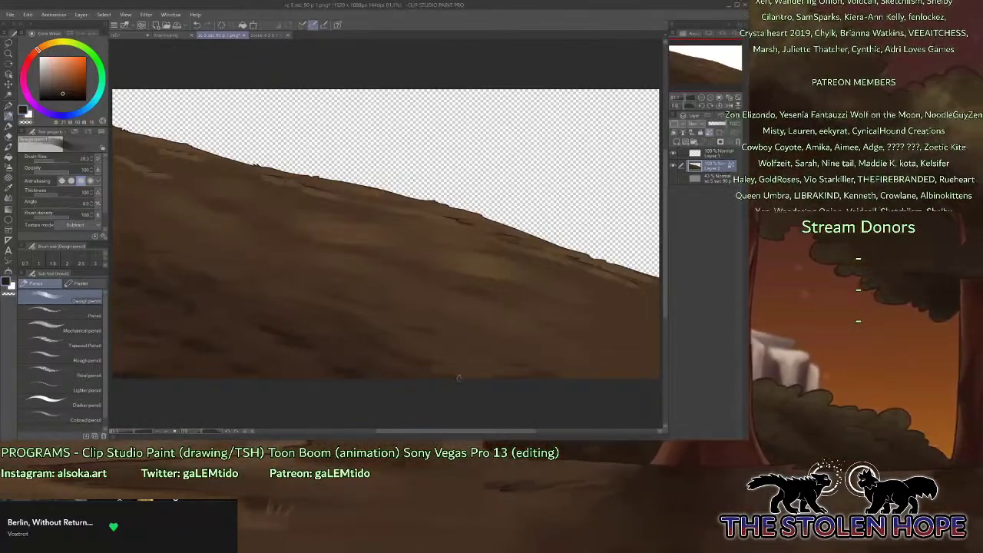
Place a layer beneath the painted hill and cover the area above the ridge with solid mauve-brown sampled from the Color Keys scene's stones.
click(710, 152)
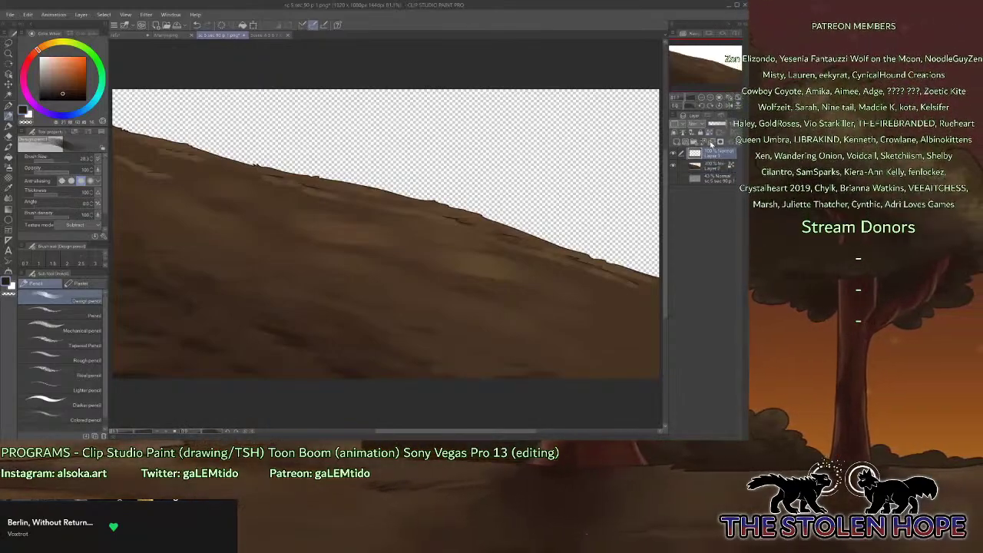
drag(711, 154, 708, 170)
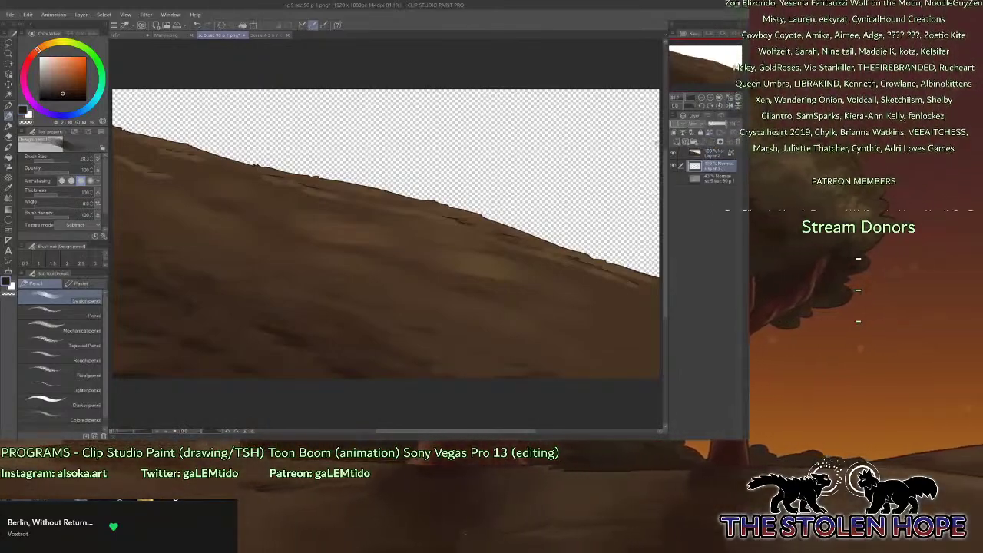
click(263, 36)
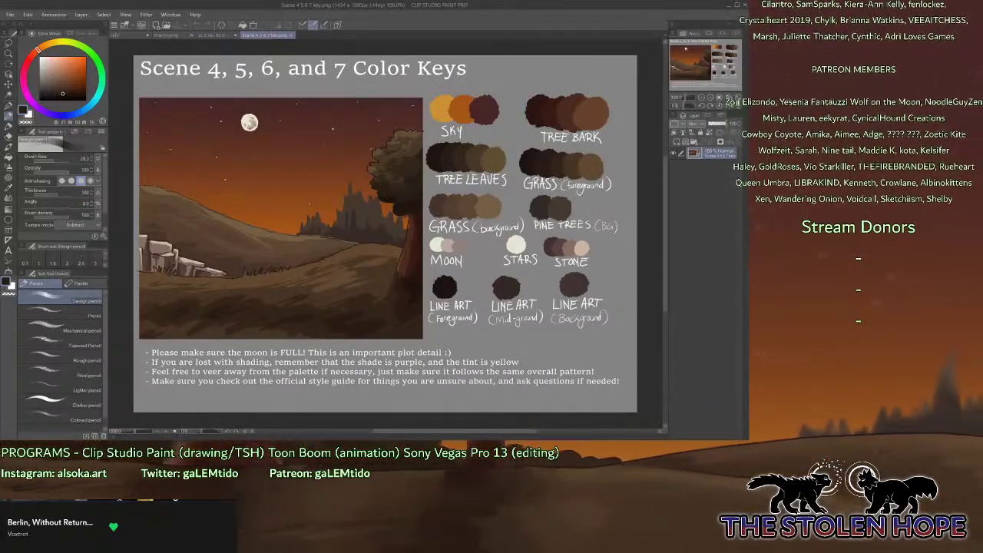
alt+click(177, 253)
click(220, 36)
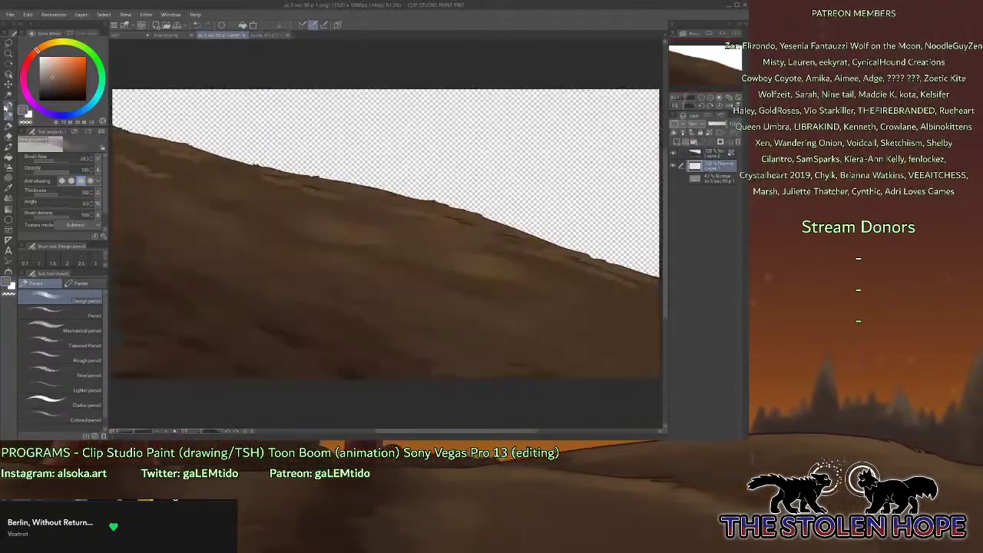
click(9, 107)
mouse_move(131, 104)
mouse_down()
mouse_move(183, 132)
mouse_move(204, 100)
mouse_move(354, 196)
mouse_move(397, 201)
mouse_move(451, 238)
mouse_move(490, 105)
mouse_move(536, 269)
mouse_move(602, 74)
mouse_move(601, 268)
mouse_move(633, 72)
mouse_move(630, 314)
mouse_move(624, 390)
mouse_up()
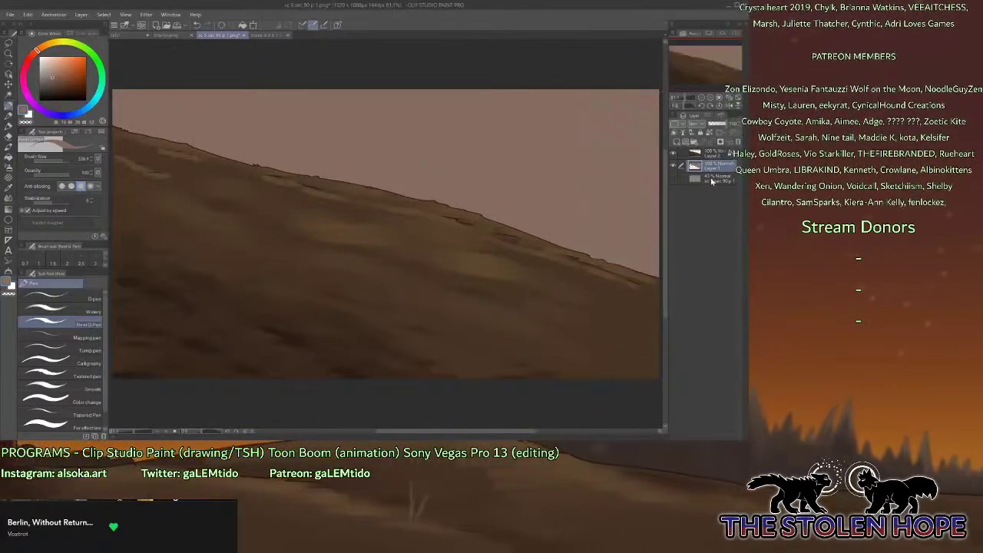
Show the Rowan sketch as the topmost layer, add a new layer just above the mauve-brown background and choose near-black for drawing.
drag(711, 179, 709, 138)
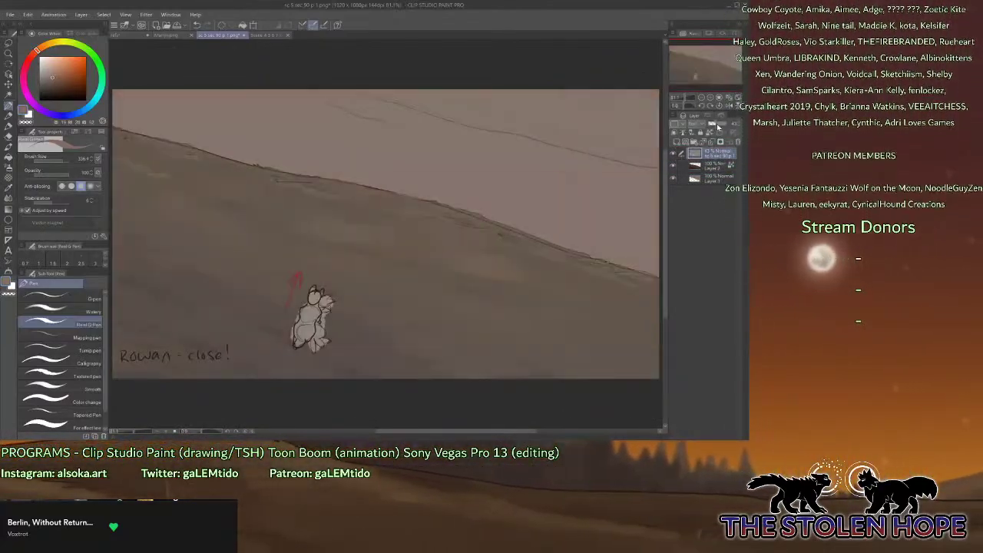
click(714, 172)
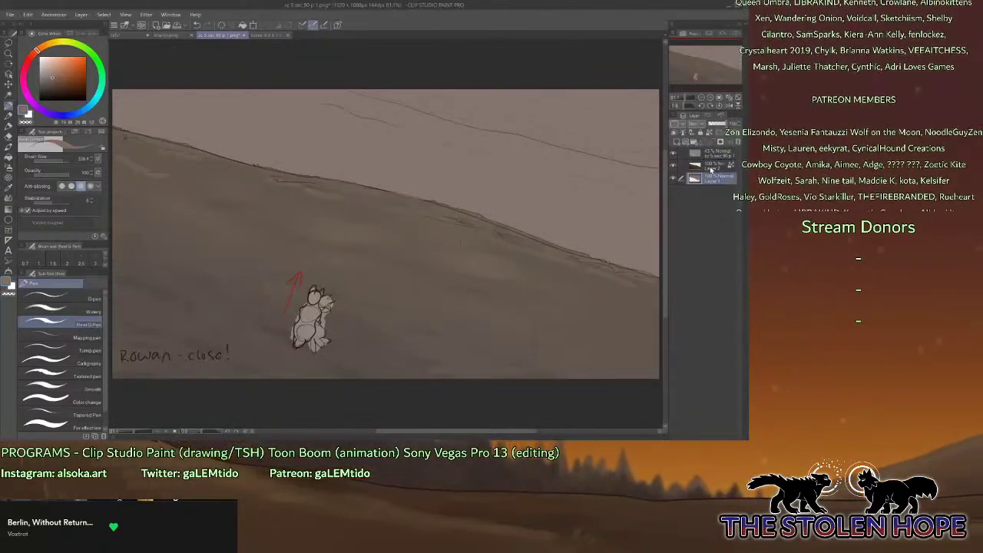
click(86, 100)
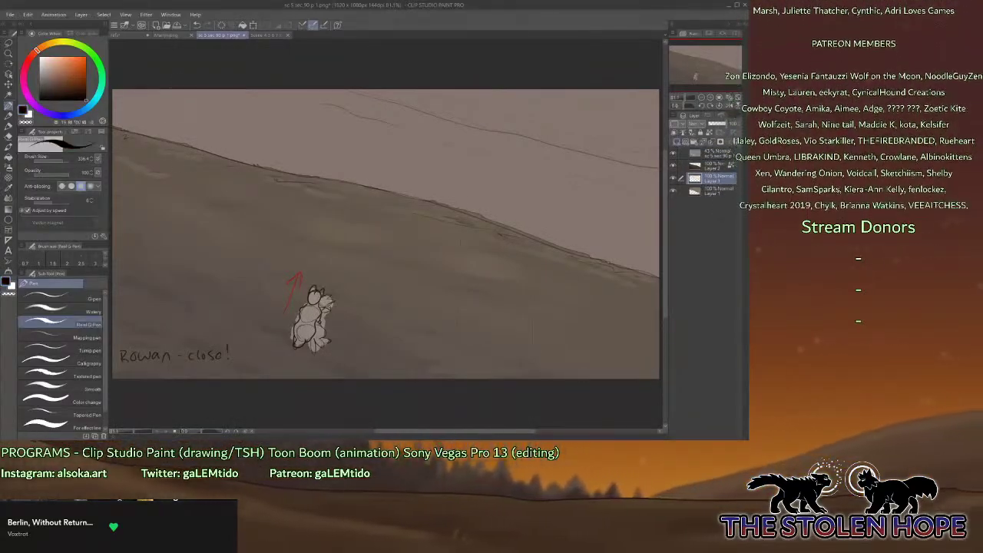
Draw the rock wall's edge and crack lines above the ridge with a size 3 Design pencil in a dark line-art colour sampled from the Color Keys.
click(265, 36)
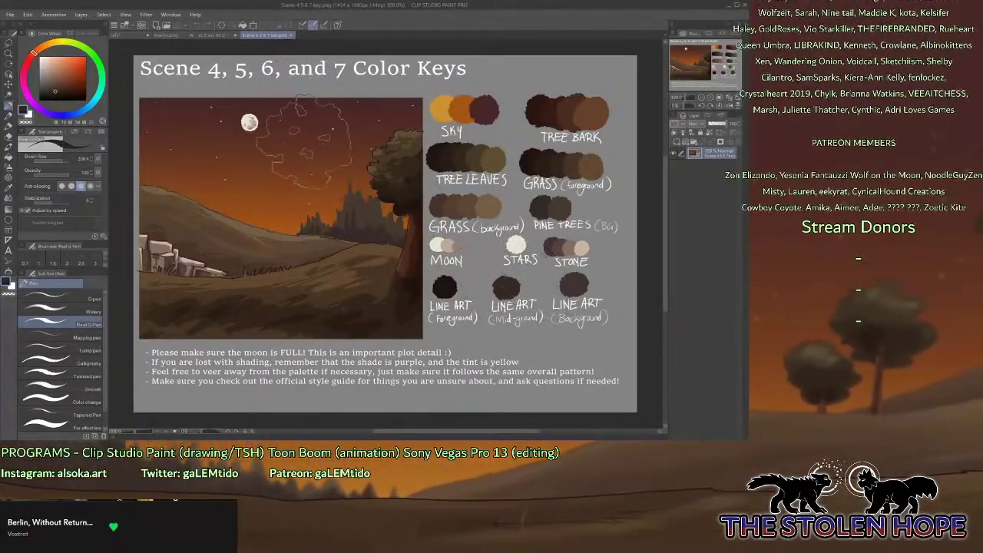
click(215, 36)
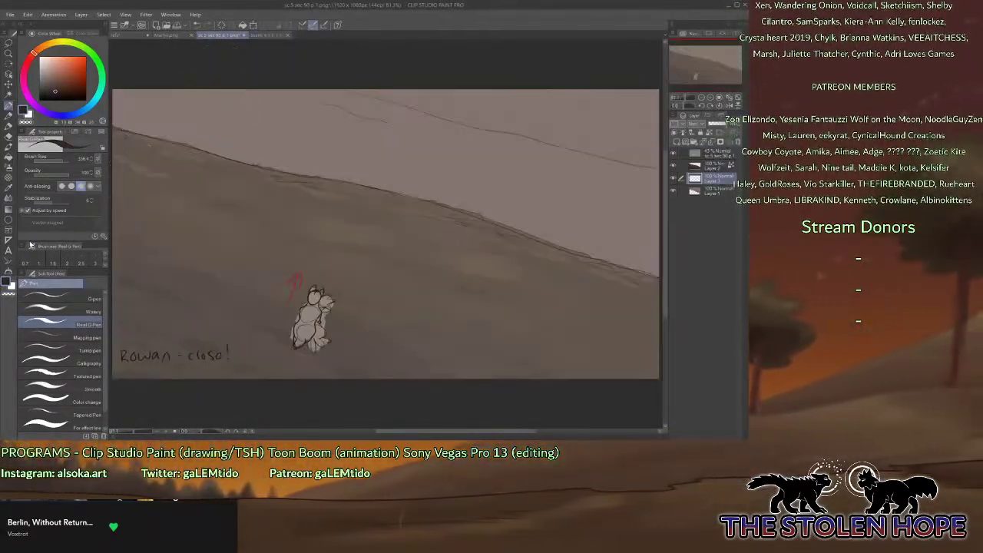
click(10, 116)
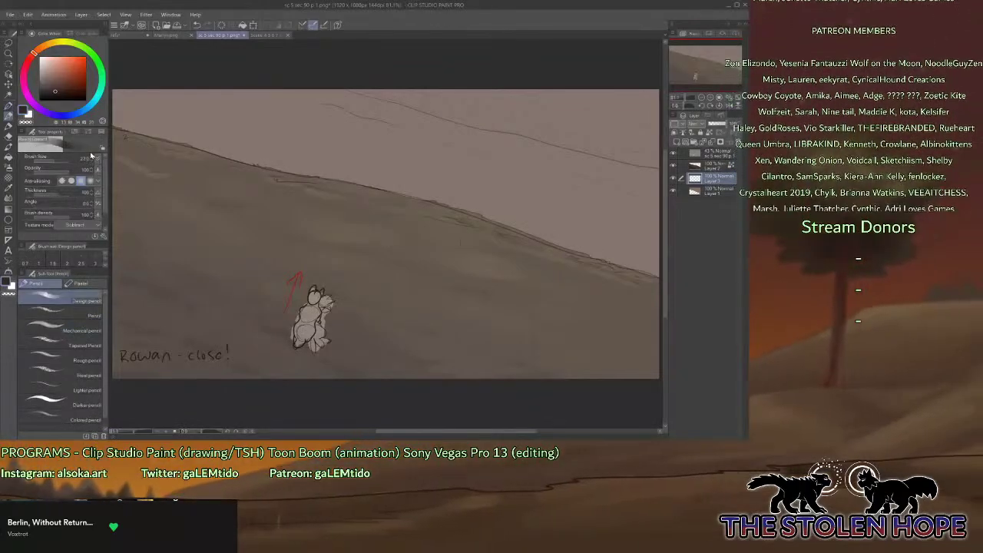
click(95, 259)
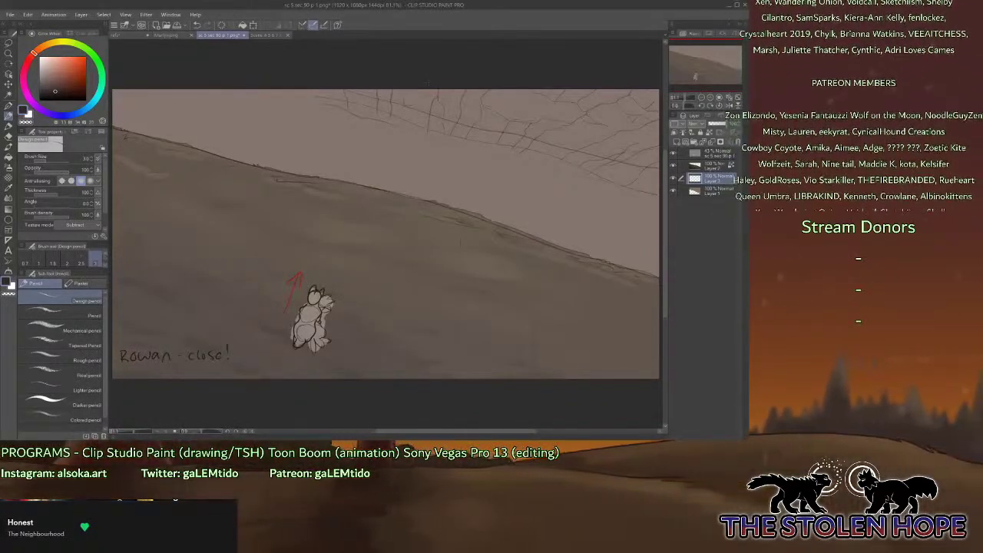
Hide the Rowan sketch, select the mauve-brown background layer and sample a dark stone shade from the Color Keys.
click(690, 156)
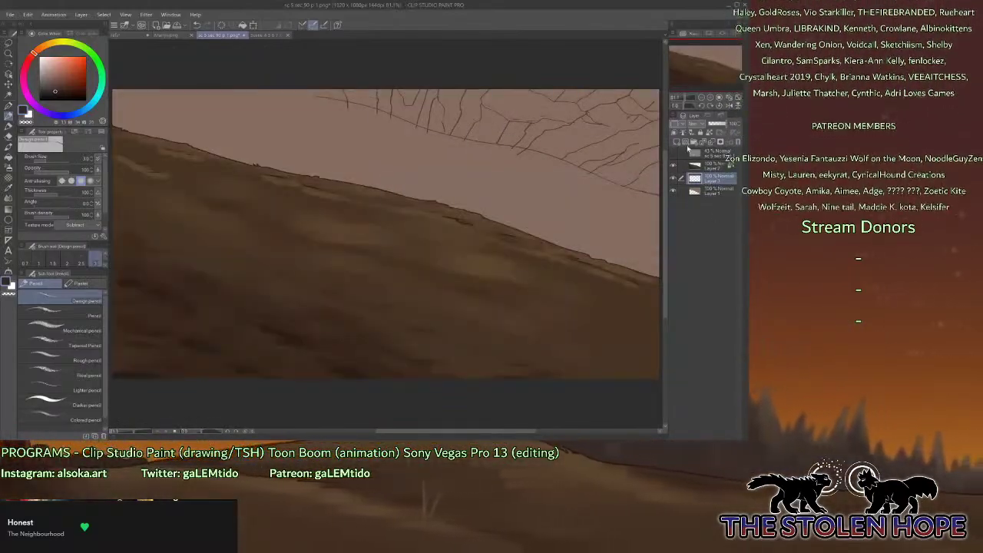
click(698, 190)
drag(705, 71, 719, 63)
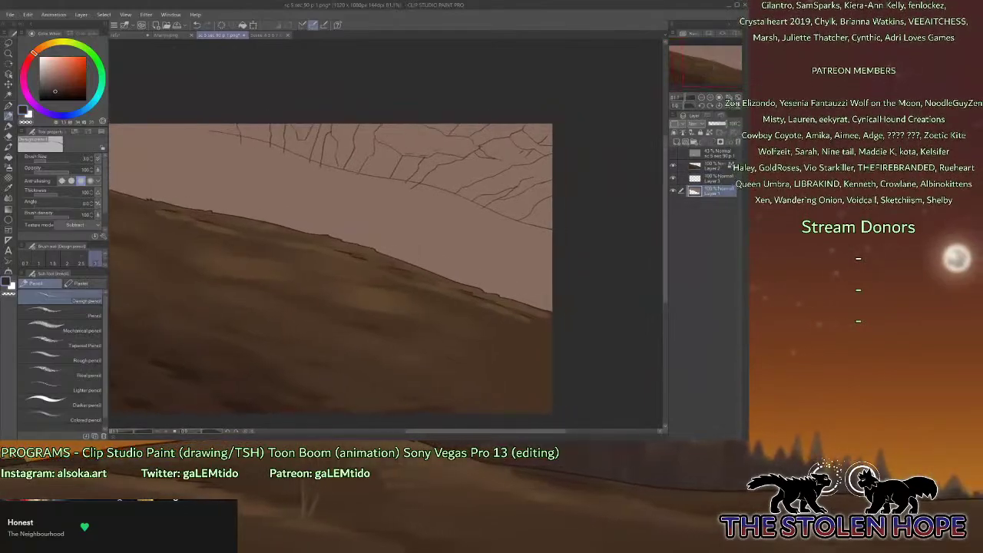
click(263, 36)
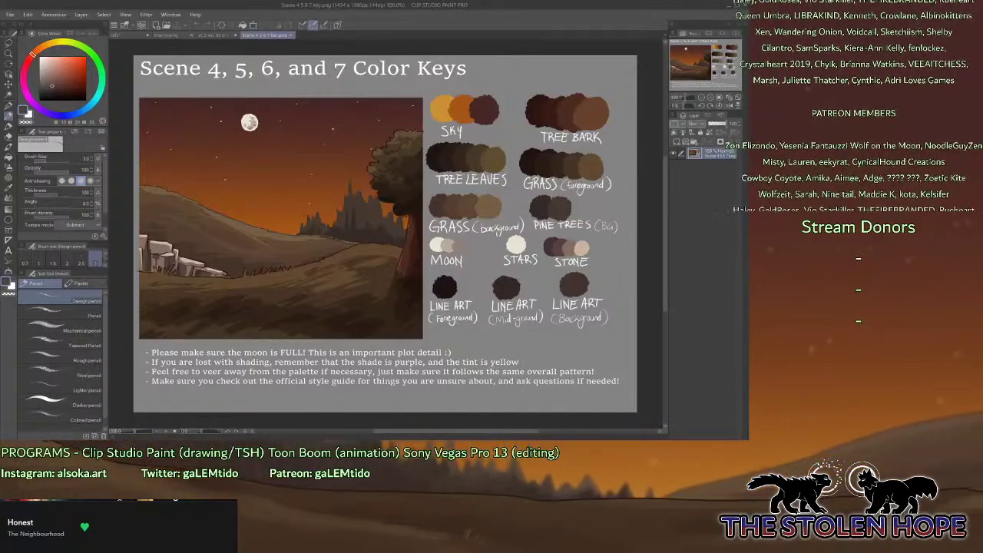
click(122, 35)
click(213, 35)
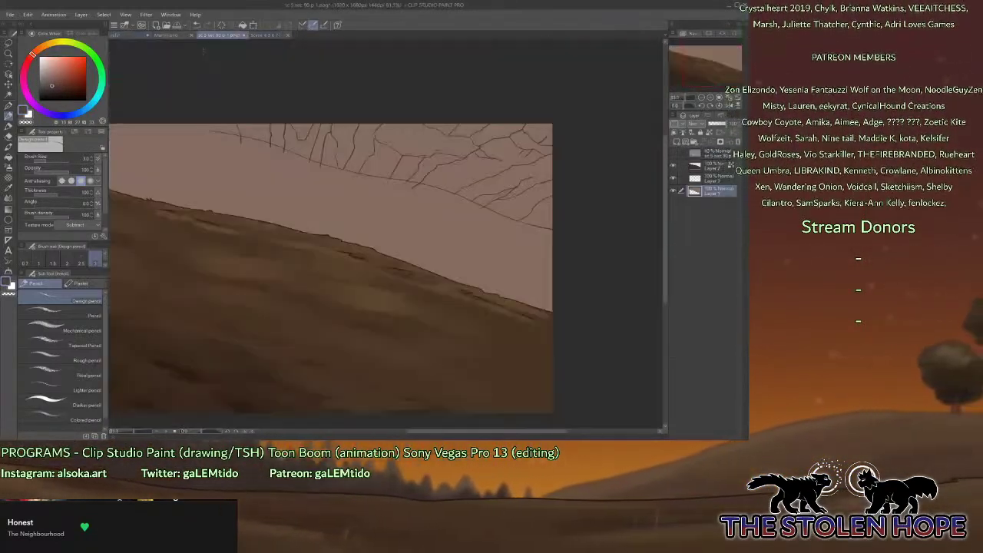
Block in shadowed rock facets with the dark stone colour, using the G-pen and the Fill tool set to refer to other layers.
key(p)
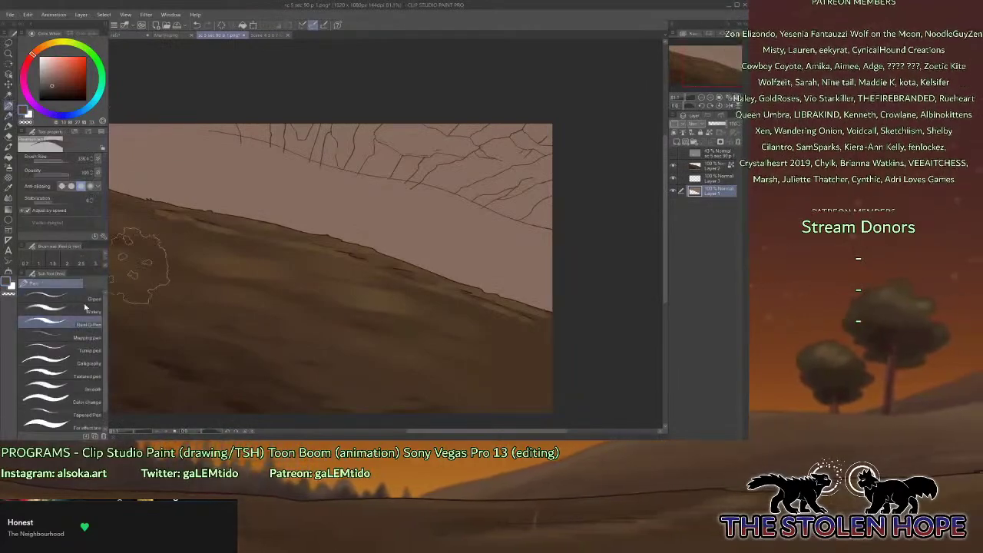
click(81, 300)
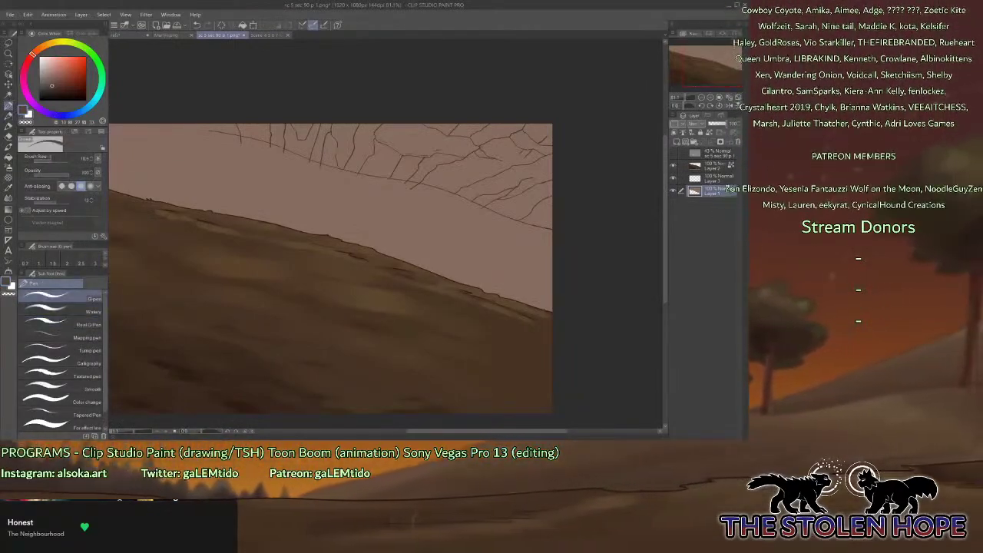
click(711, 97)
drag(709, 62, 715, 59)
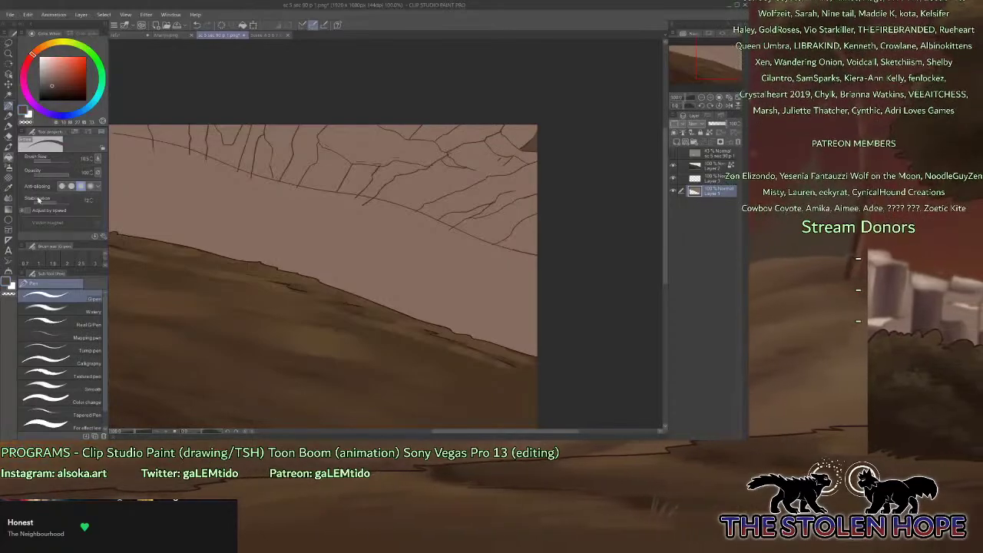
key(g)
click(80, 312)
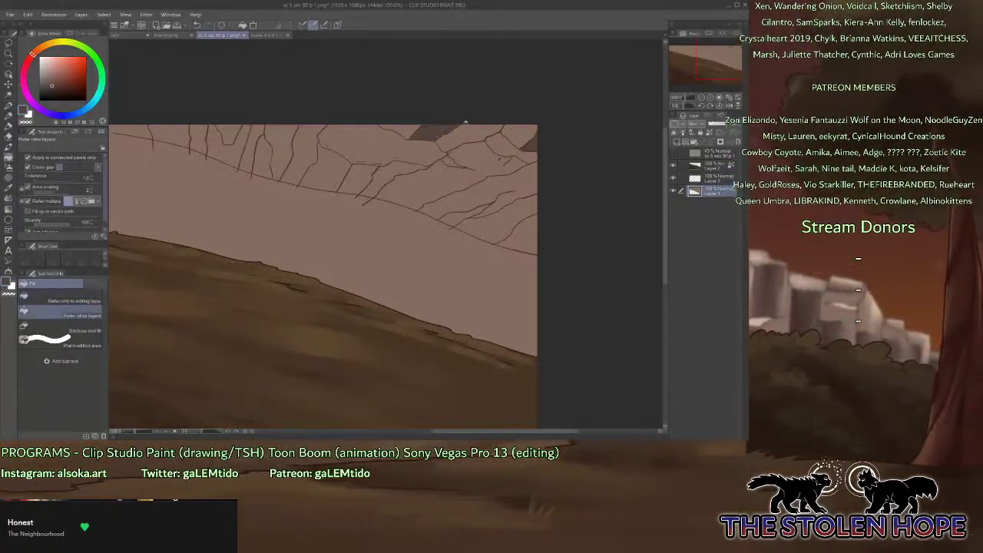
click(480, 208)
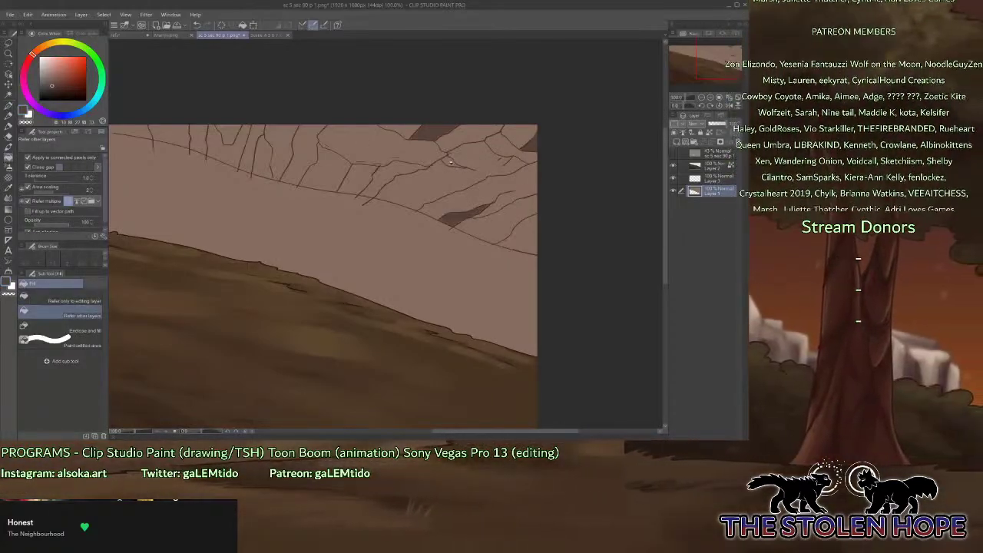
click(364, 179)
click(284, 157)
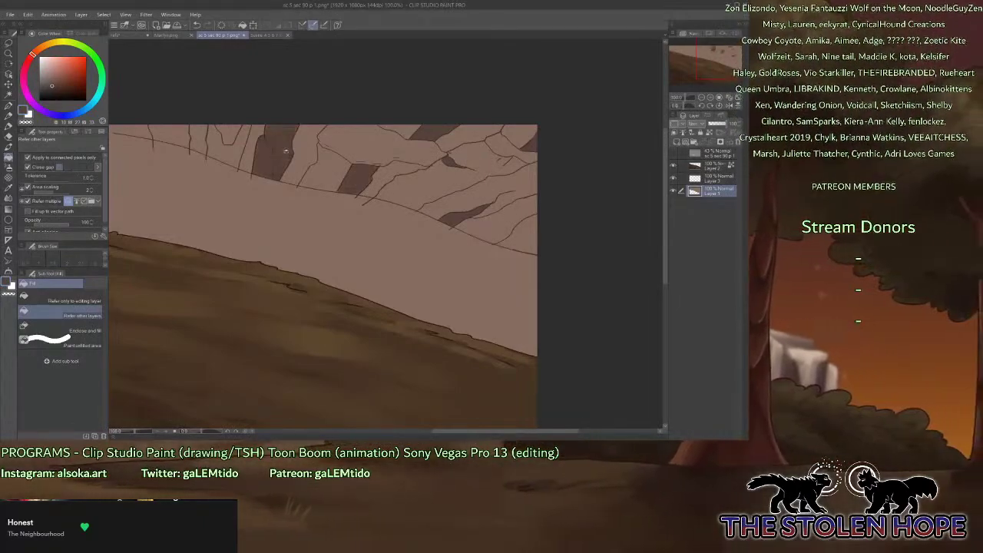
click(204, 136)
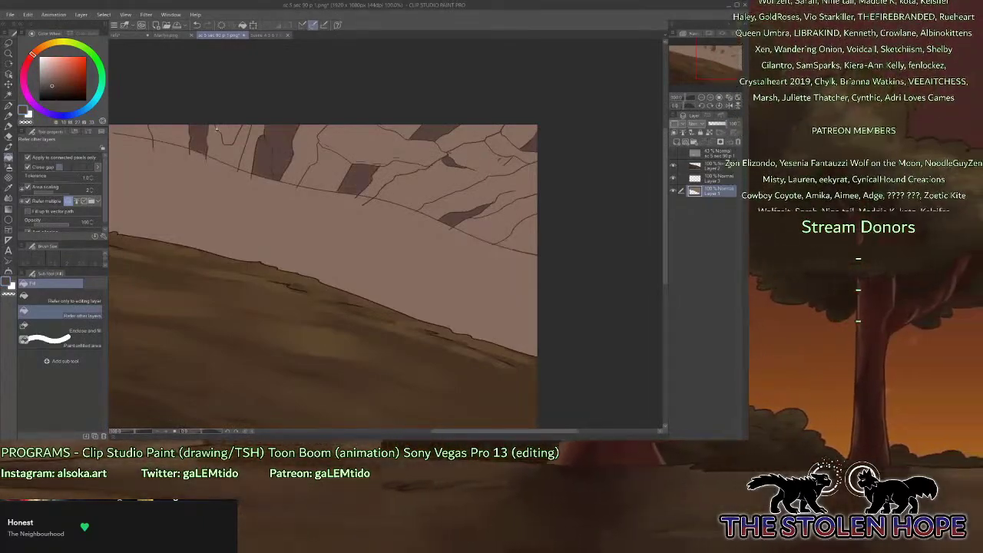
Add narrower dark facets between the cracks with the G-pen and fill, and soften the shadow edges in mauve-brown with the Watery pen.
click(8, 105)
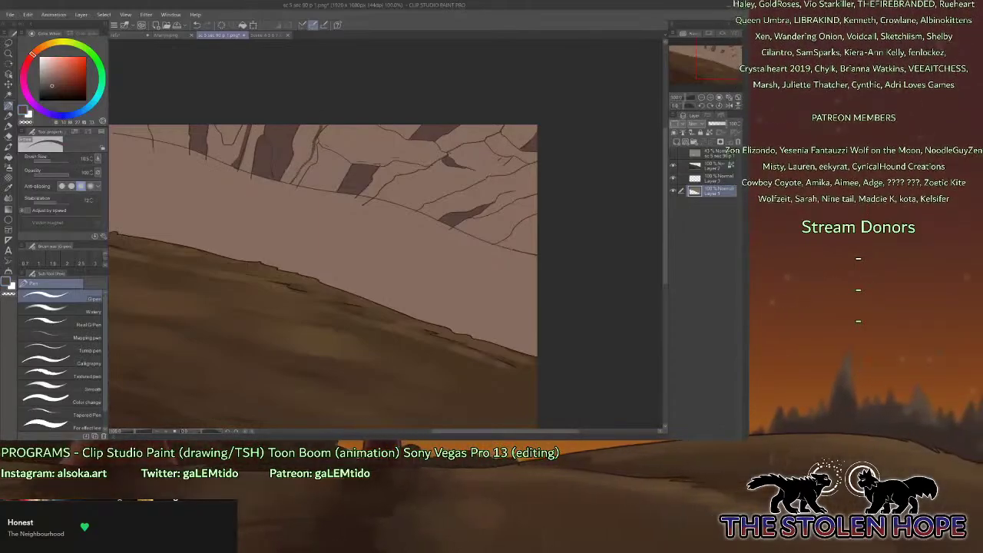
key(g)
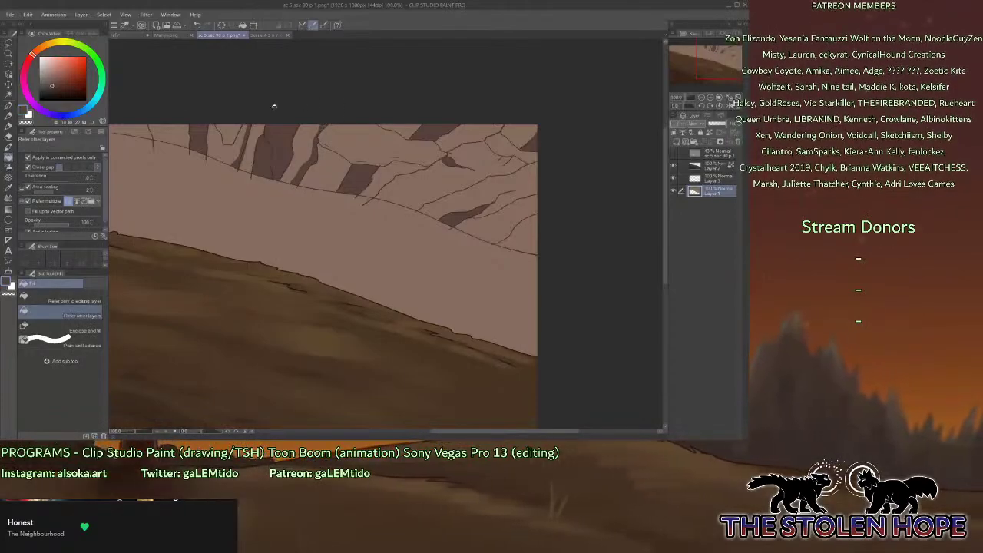
key(p)
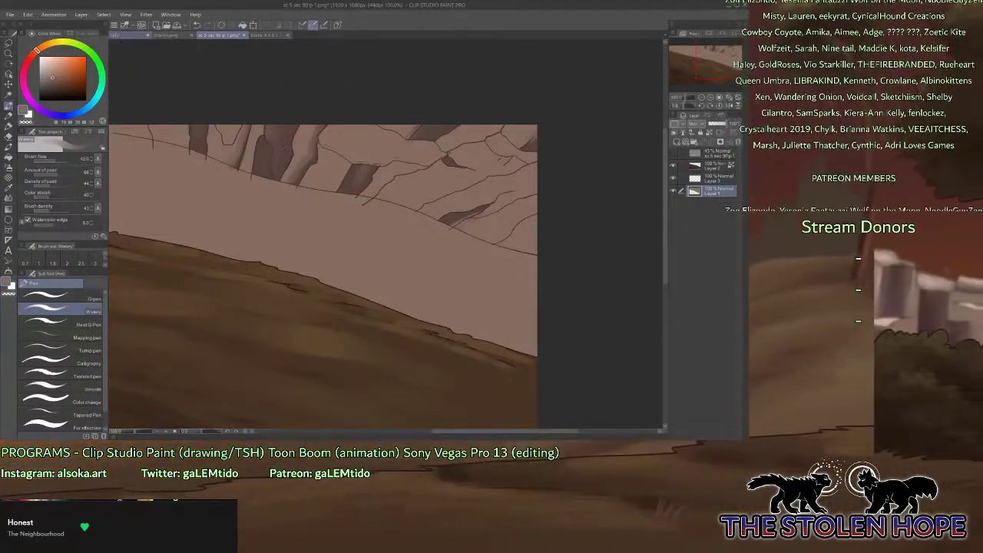
Sample the darkest stone swatch from the Color Keys and deepen the rock crevices with the G-pen.
click(131, 35)
click(266, 35)
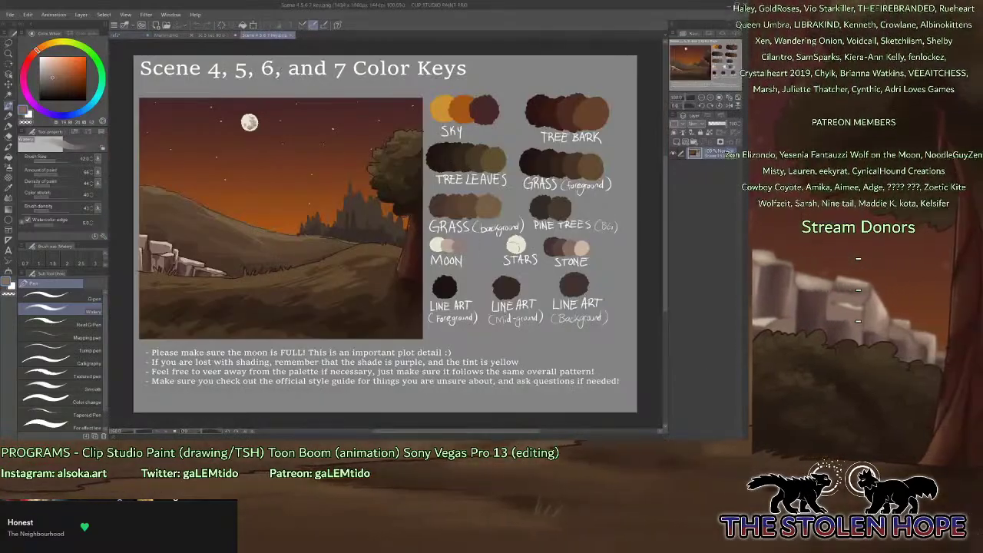
alt+click(550, 245)
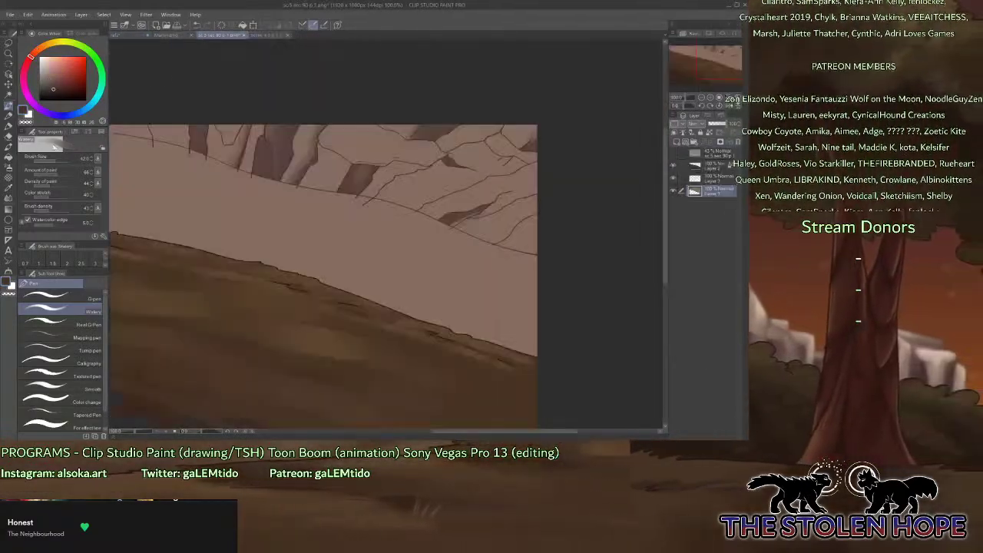
click(206, 37)
click(68, 297)
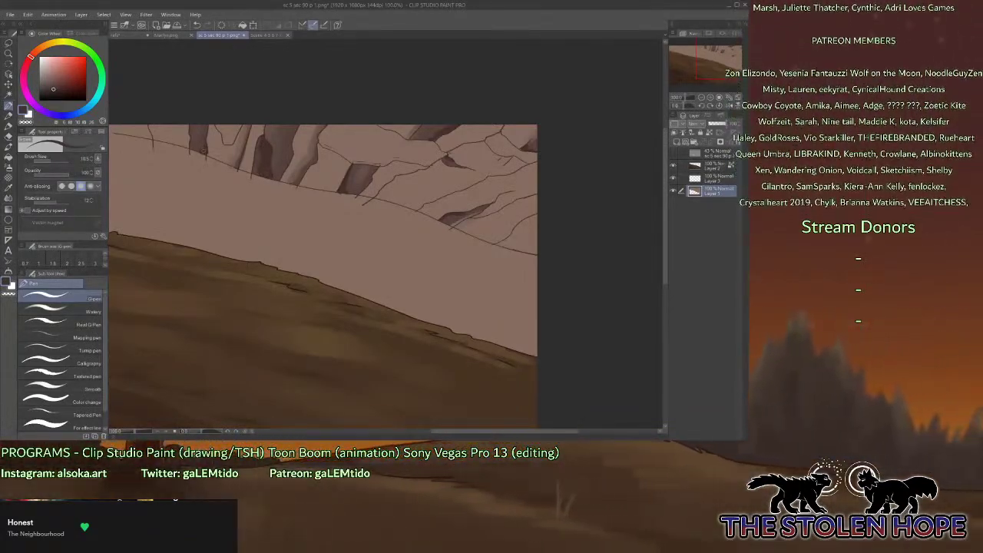
Shade the remaining rock facets with soft Watery pen strokes, alternating the dark stone and mauve-brown tones sampled from the painting.
click(77, 308)
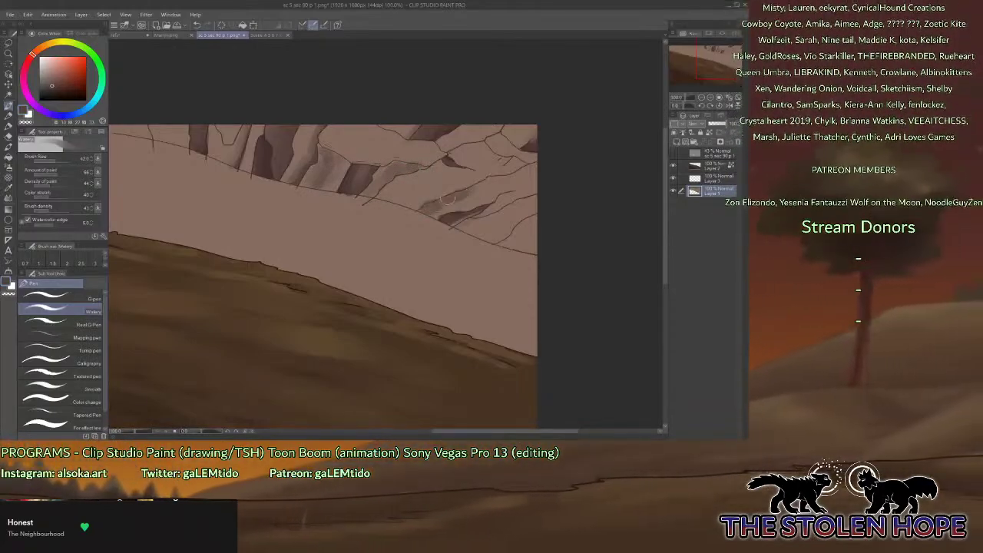
drag(434, 213, 464, 202)
alt+click(484, 184)
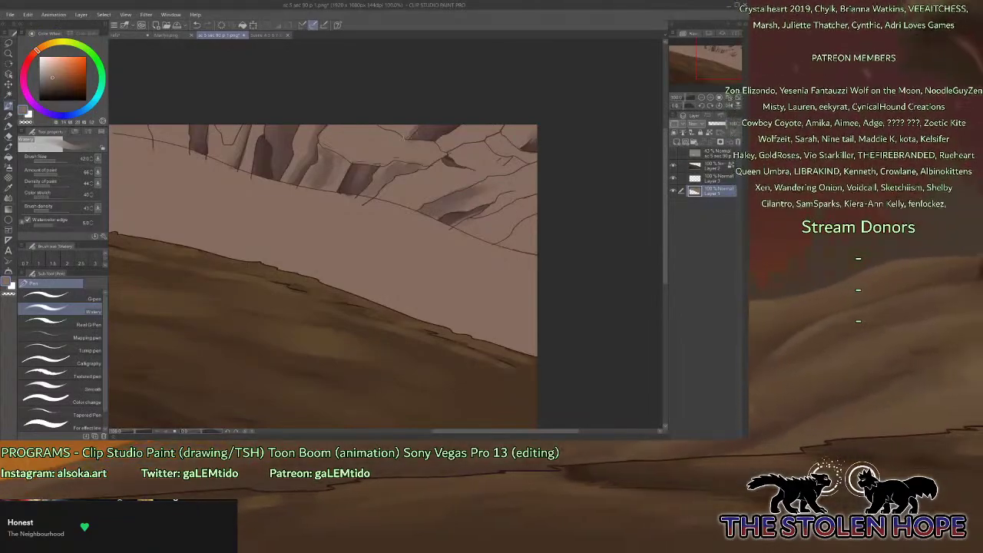
alt+click(282, 149)
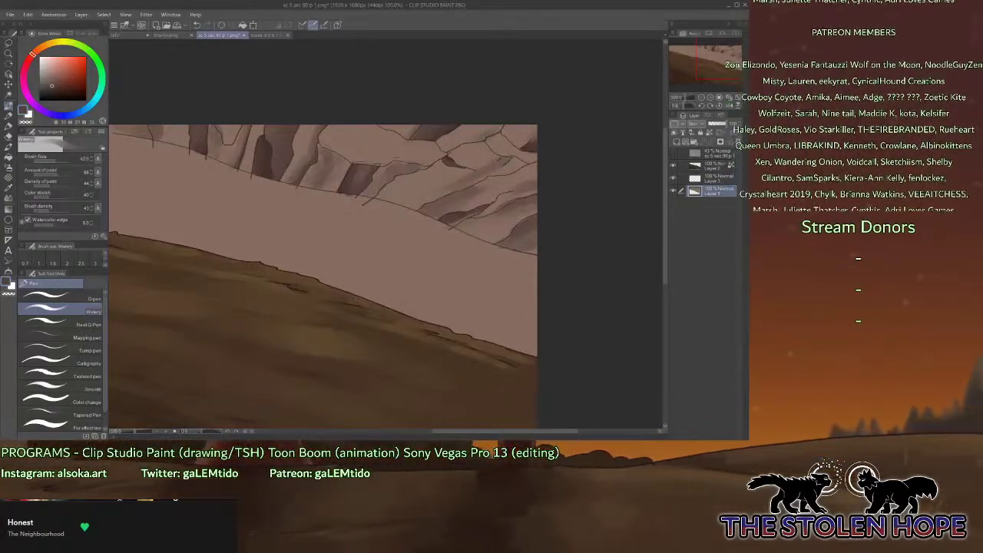
Sample a pale stone tint from the Color Keys, outline the large central rock facet with the G-pen and fill it.
click(264, 36)
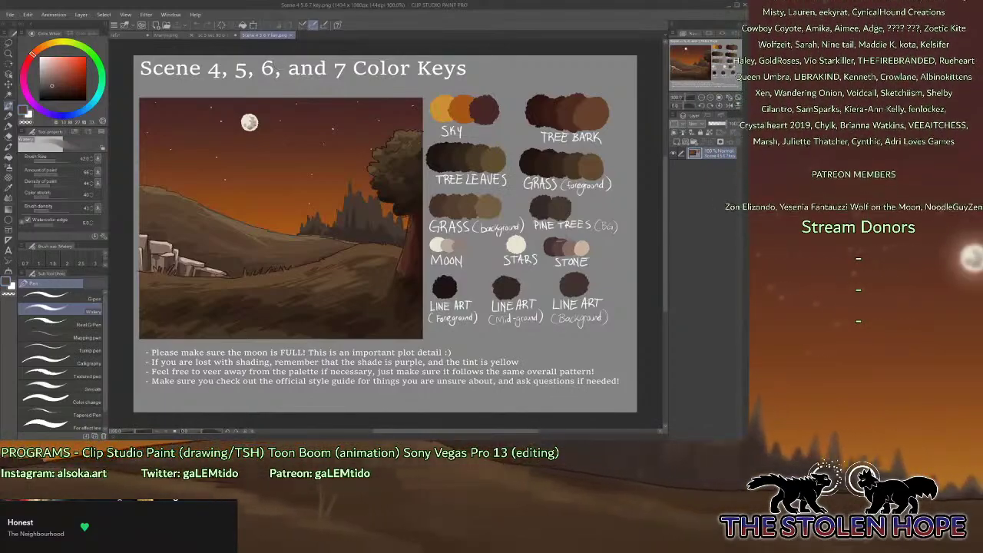
click(214, 35)
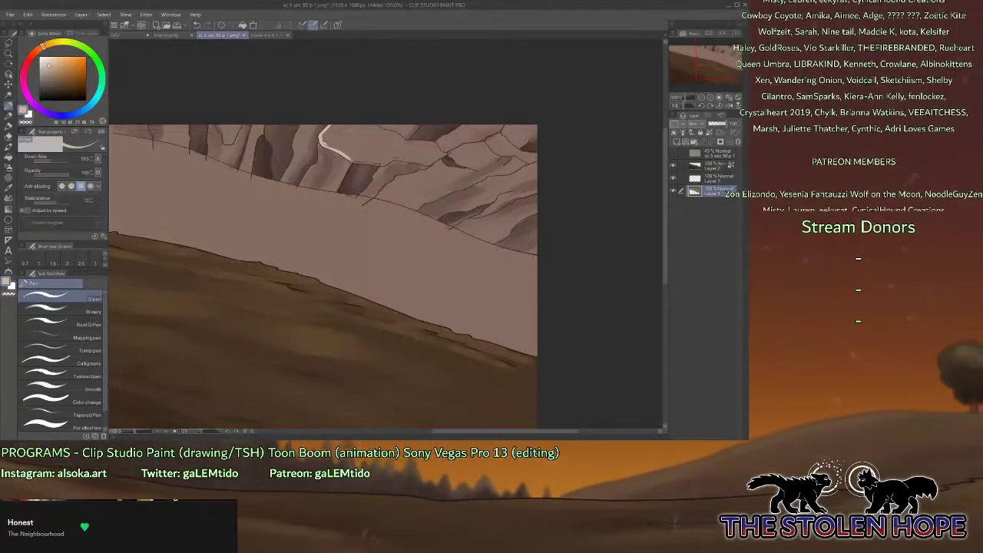
drag(352, 160, 380, 164)
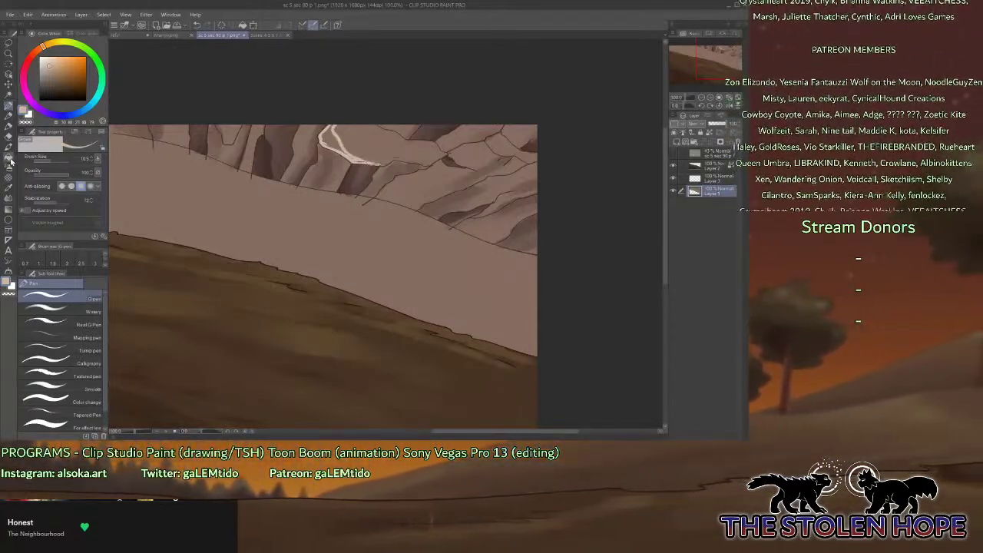
click(10, 160)
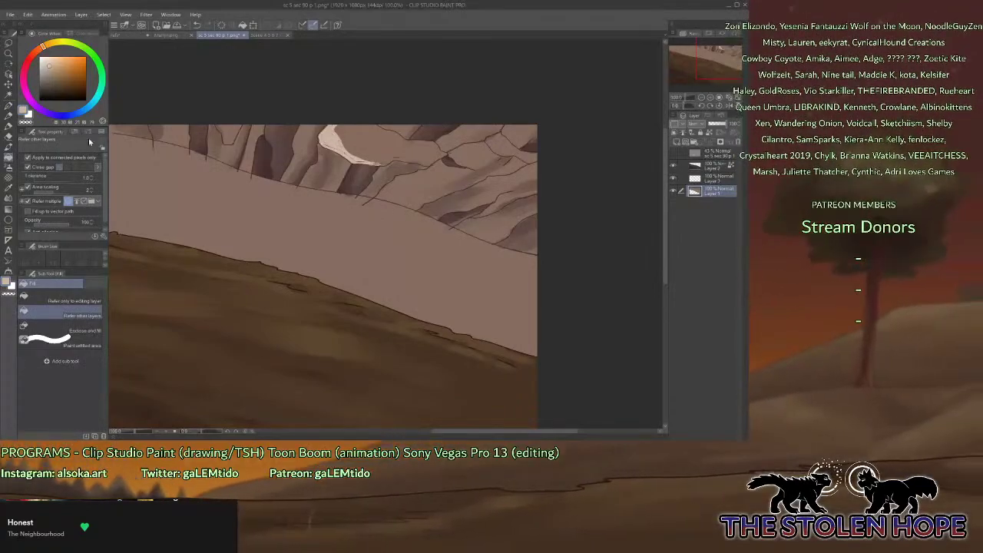
Add pale G-pen highlight strokes along the upper edges and faces of the surrounding rocks.
click(10, 105)
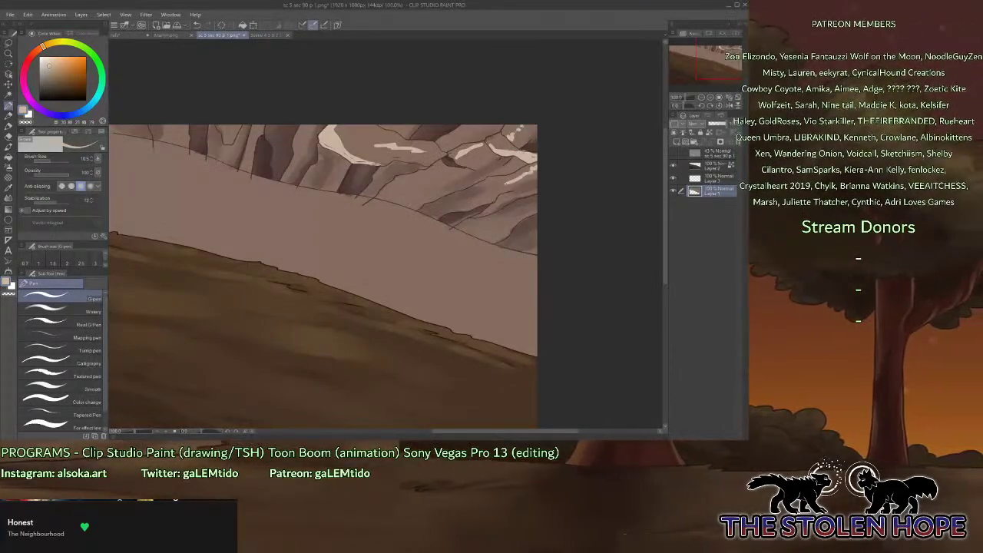
drag(442, 165, 410, 193)
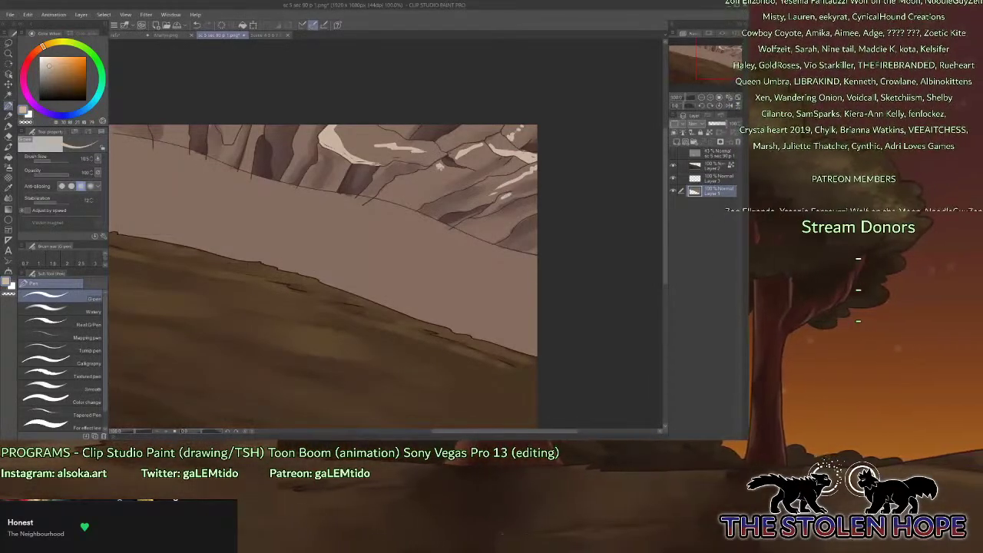
click(400, 200)
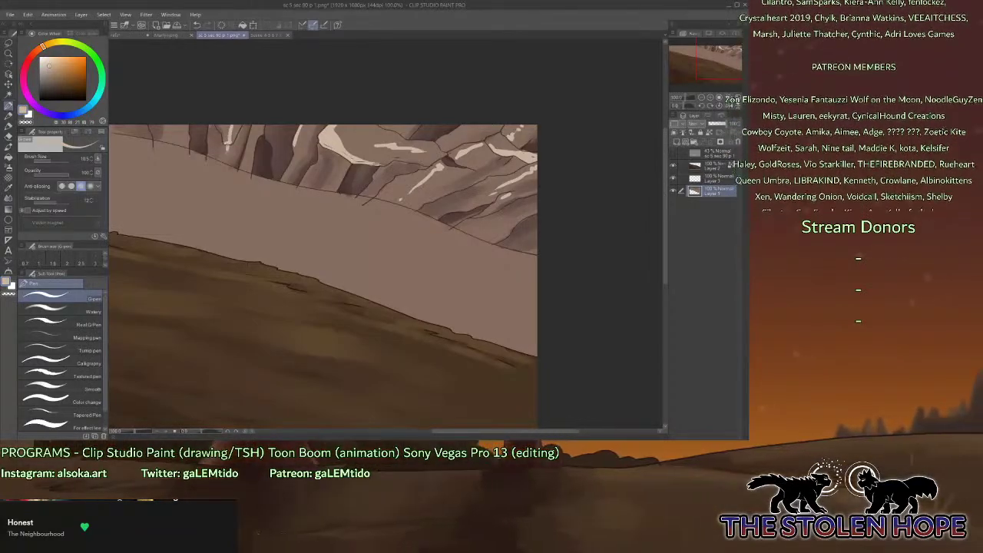
Blend the pale highlights into the rock faces with the Watery pen.
click(46, 308)
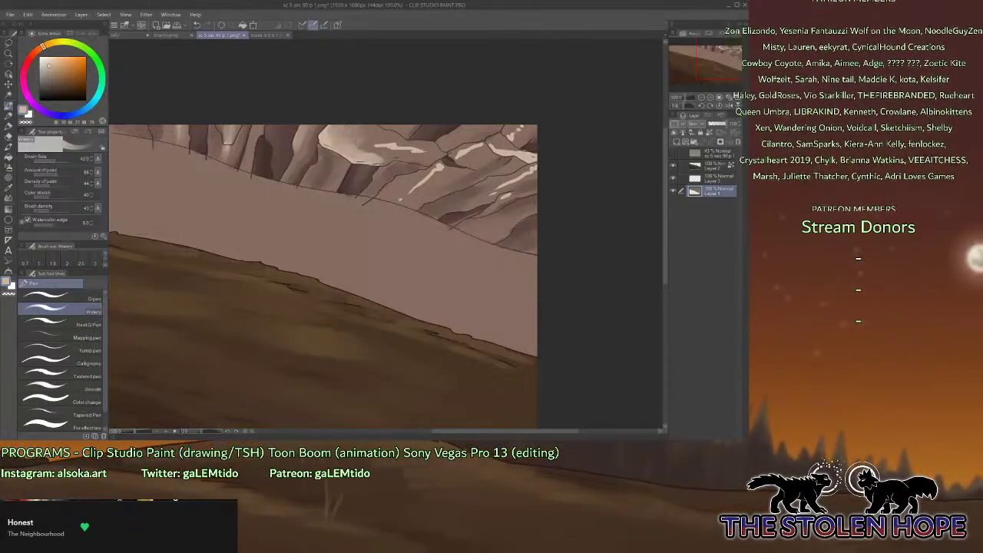
mouse_move(352, 139)
mouse_down()
mouse_move(375, 157)
mouse_move(394, 144)
mouse_move(411, 150)
mouse_move(382, 151)
mouse_move(376, 136)
mouse_up()
drag(410, 192, 437, 169)
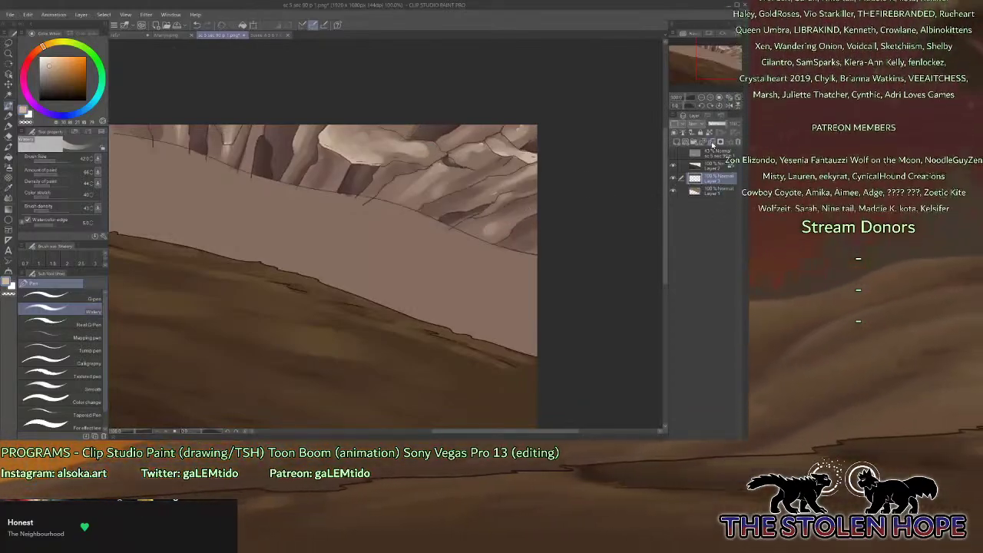
Merge the rock line art into the painted stone layer and add a new layer above it, with the whole canvas in view.
drag(710, 90, 722, 78)
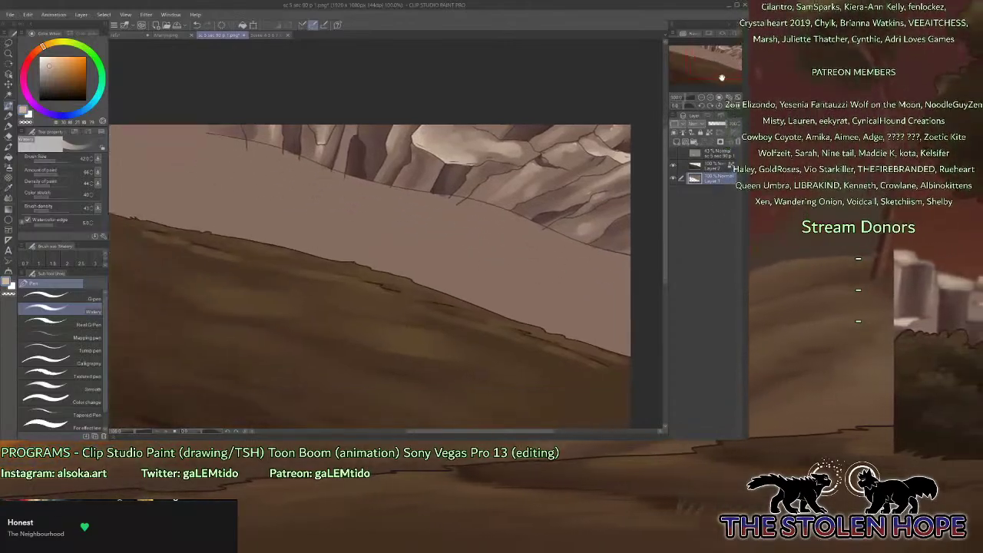
click(739, 99)
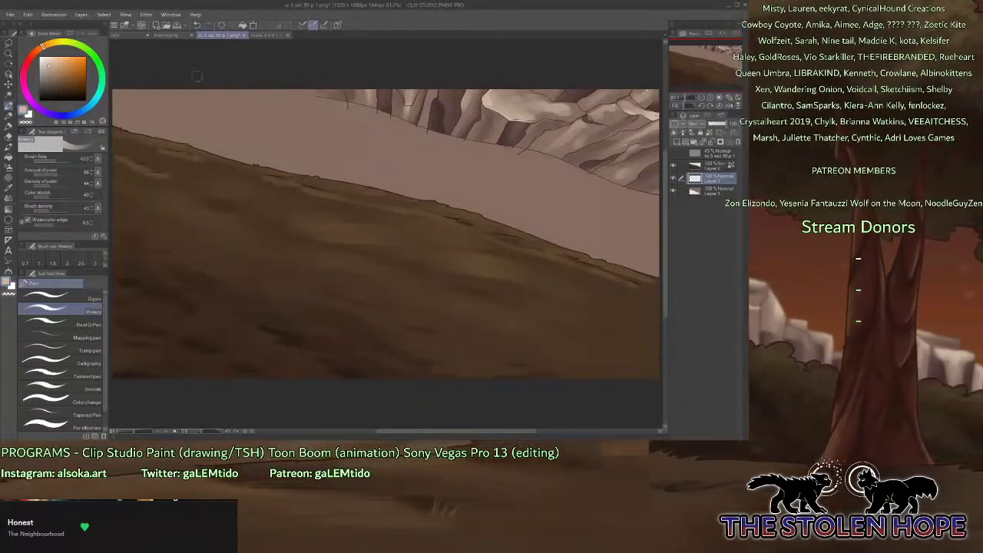
Fill the empty band between the brown hillside and the rock wall with very dark brown using the Real G-Pen.
drag(37, 56, 34, 63)
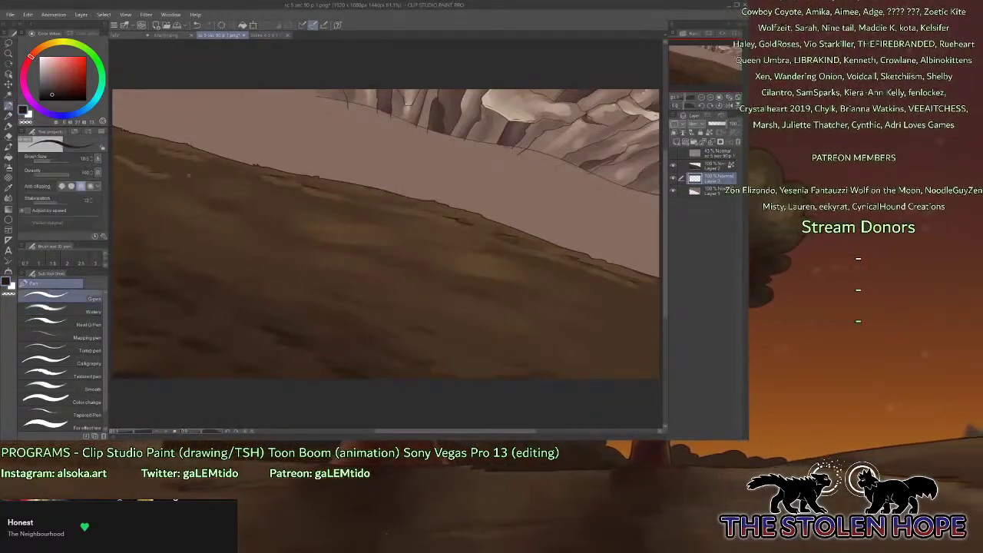
click(61, 324)
mouse_move(538, 231)
mouse_down()
mouse_move(615, 257)
mouse_move(634, 219)
mouse_move(470, 169)
mouse_move(538, 177)
mouse_move(338, 134)
mouse_move(173, 115)
mouse_move(380, 199)
mouse_move(305, 124)
mouse_move(285, 135)
mouse_up()
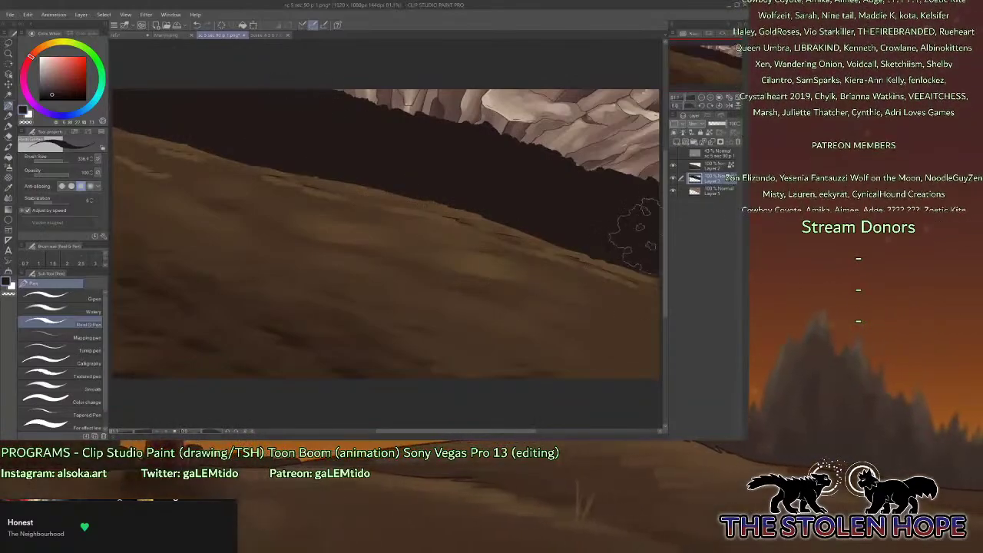
drag(711, 54, 721, 59)
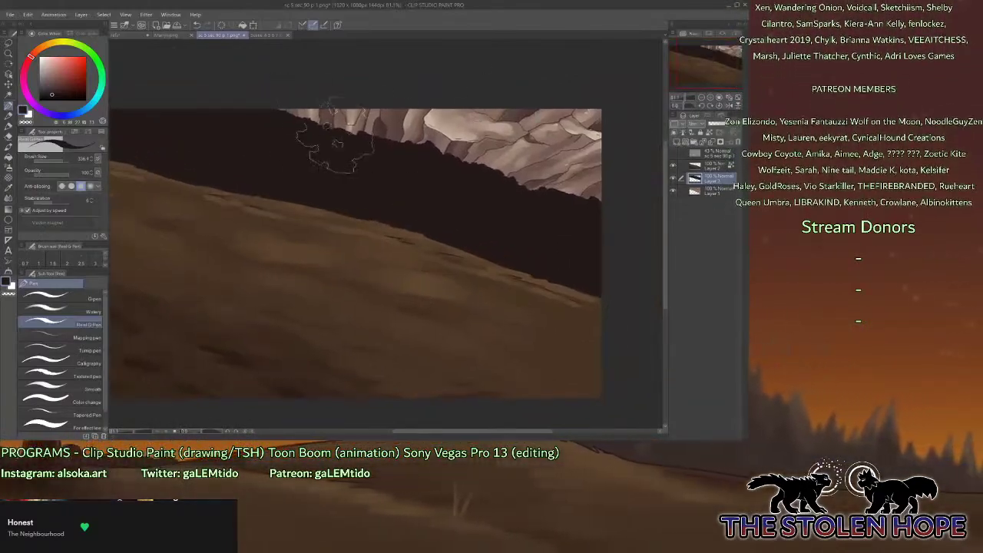
Smooth the bumpy upper edge of the dark band with the G-pen in its own sampled dark brown.
click(39, 56)
click(73, 296)
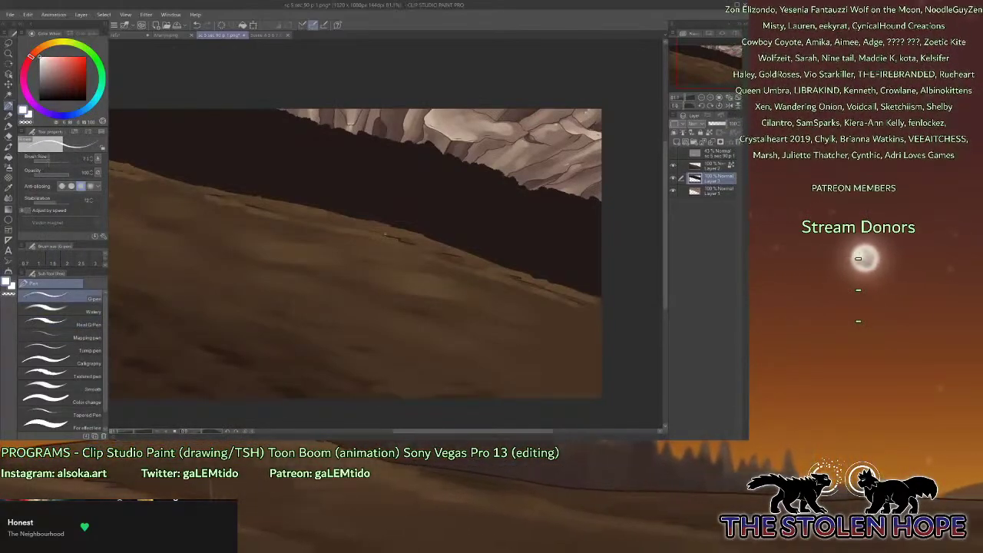
alt+click(243, 127)
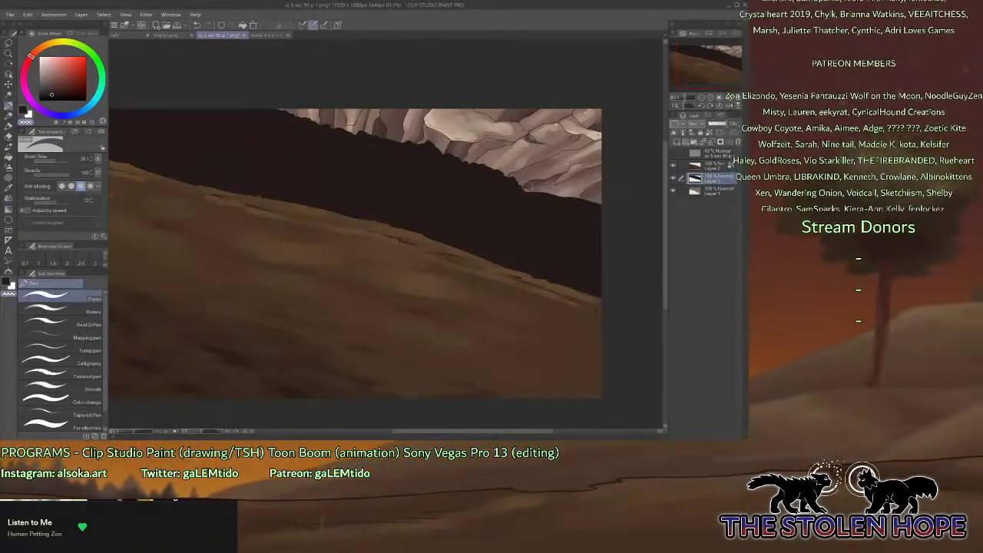
click(196, 25)
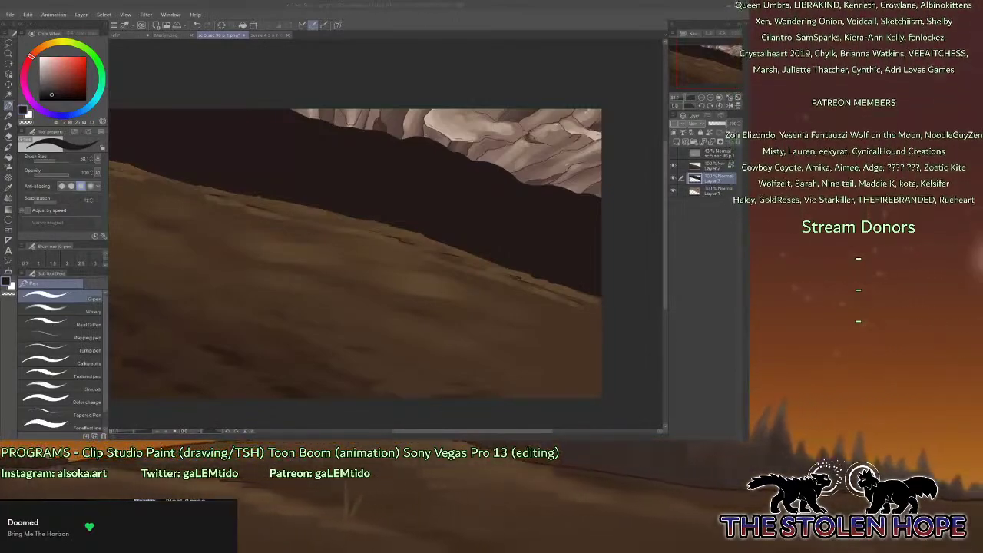
Add a new layer above the dark band and paint faint, slightly lighter Watery pen strokes across it.
drag(63, 70, 32, 43)
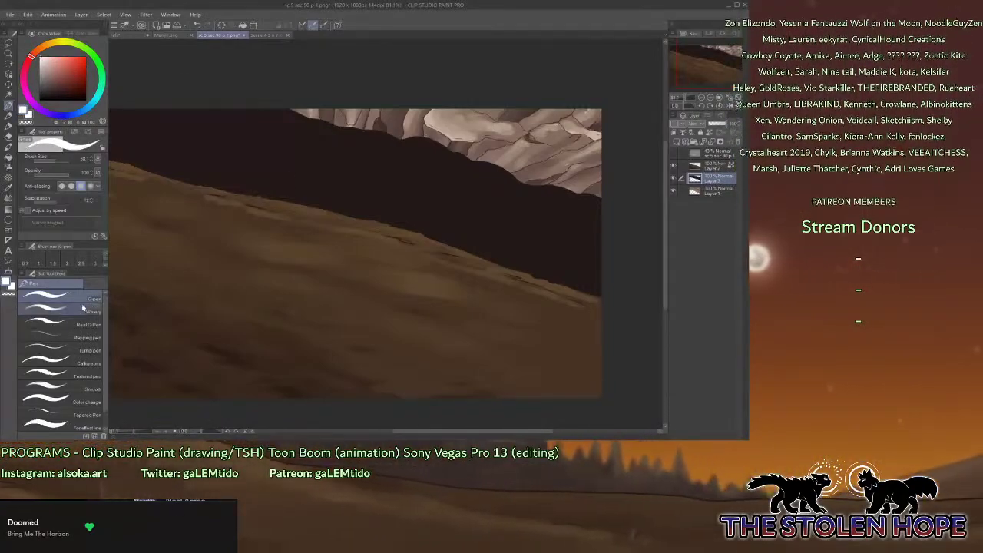
click(46, 311)
alt+click(338, 165)
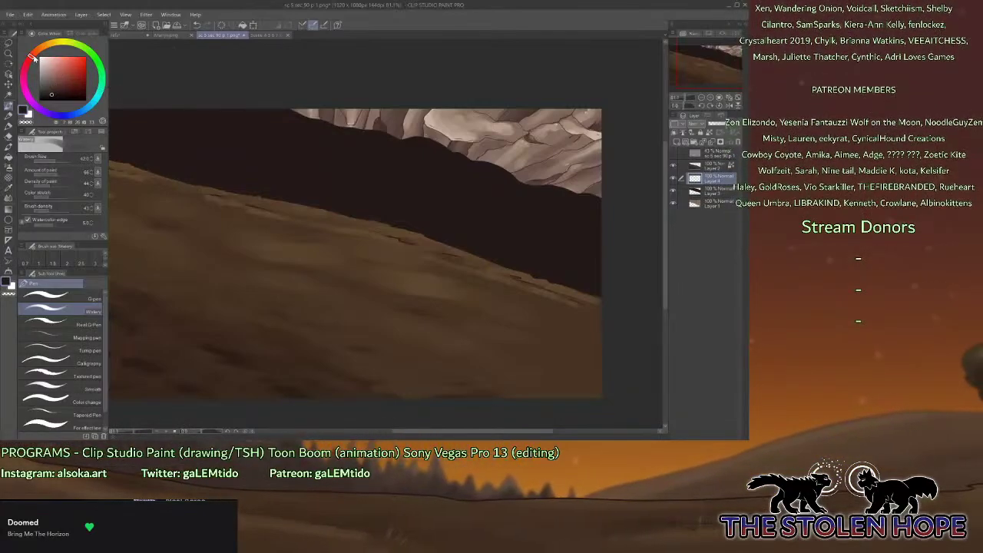
click(50, 160)
mouse_move(255, 164)
mouse_down()
mouse_move(262, 156)
mouse_move(369, 165)
mouse_up()
drag(386, 204, 473, 229)
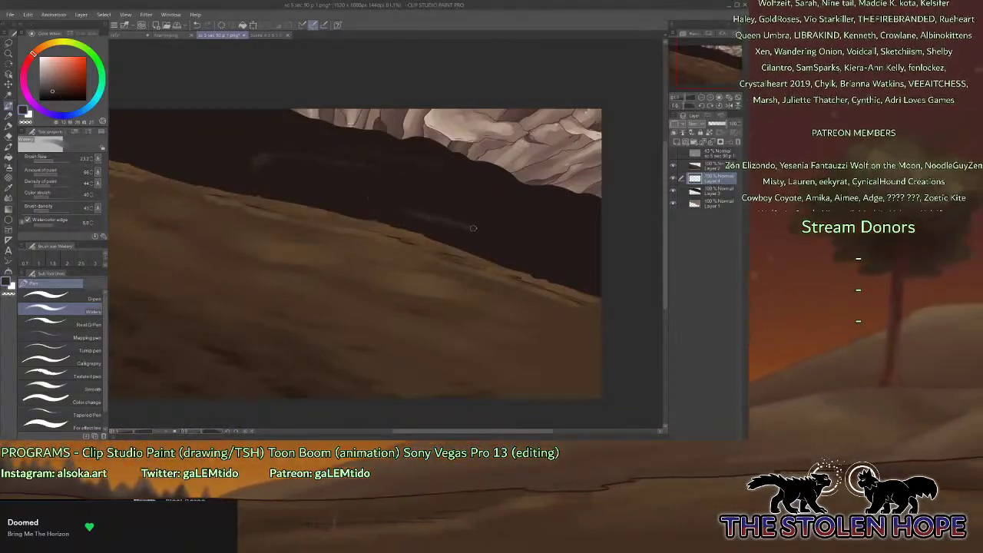
drag(466, 183, 585, 223)
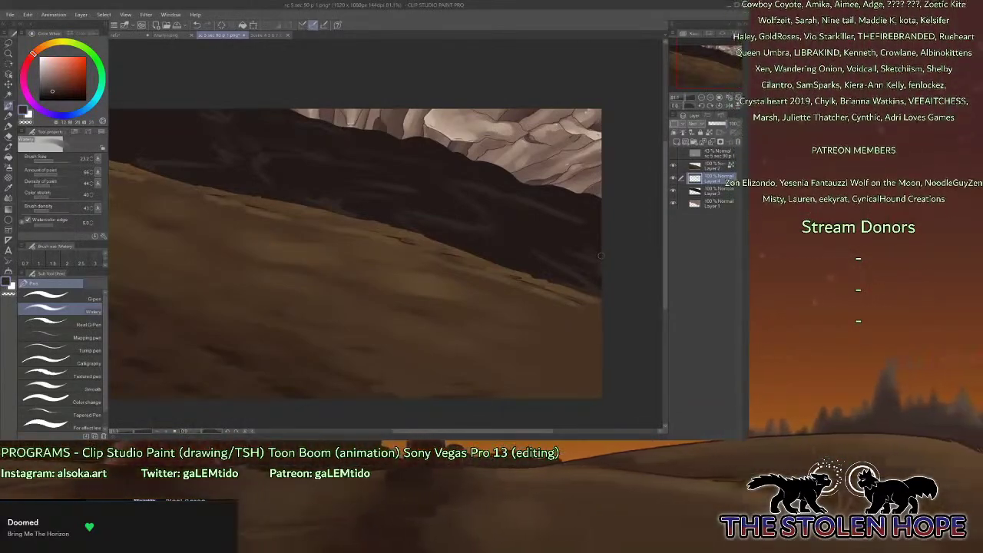
Soften the faint strokes with the band's dark brown and merge their layer into the dark band layer.
drag(706, 70, 678, 56)
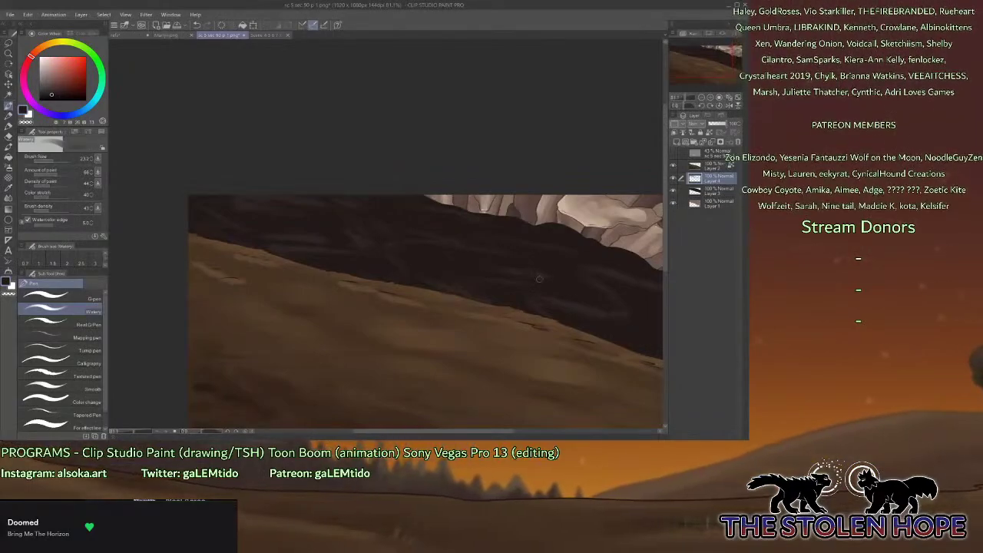
drag(540, 279, 440, 233)
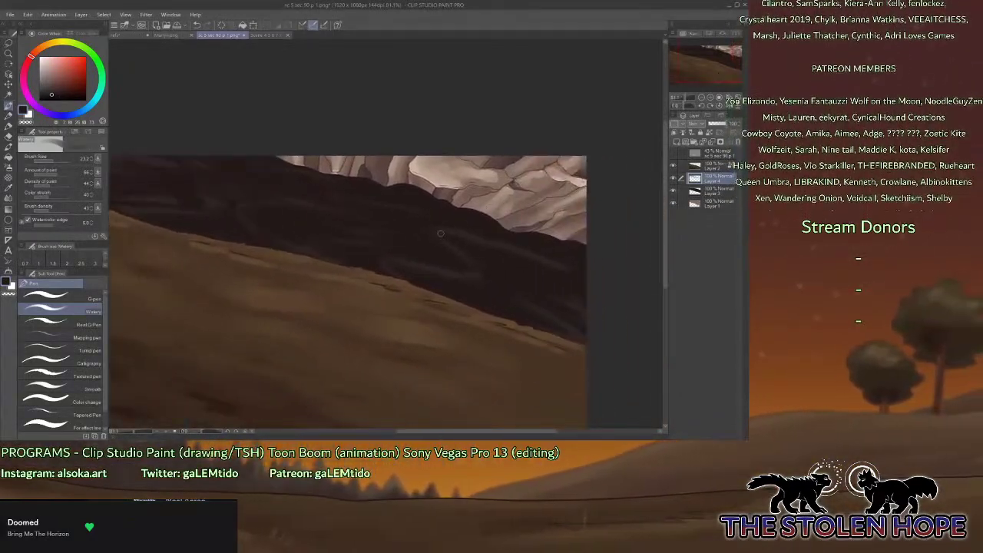
click(713, 142)
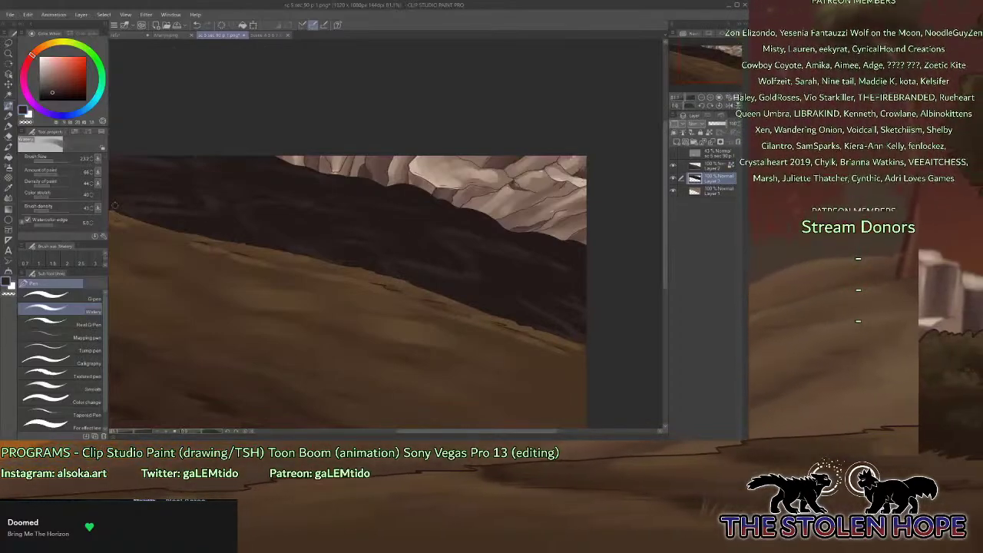
Paint thin, lighter warm streaks across the dark band with a smaller Watery pen.
drag(715, 62, 687, 55)
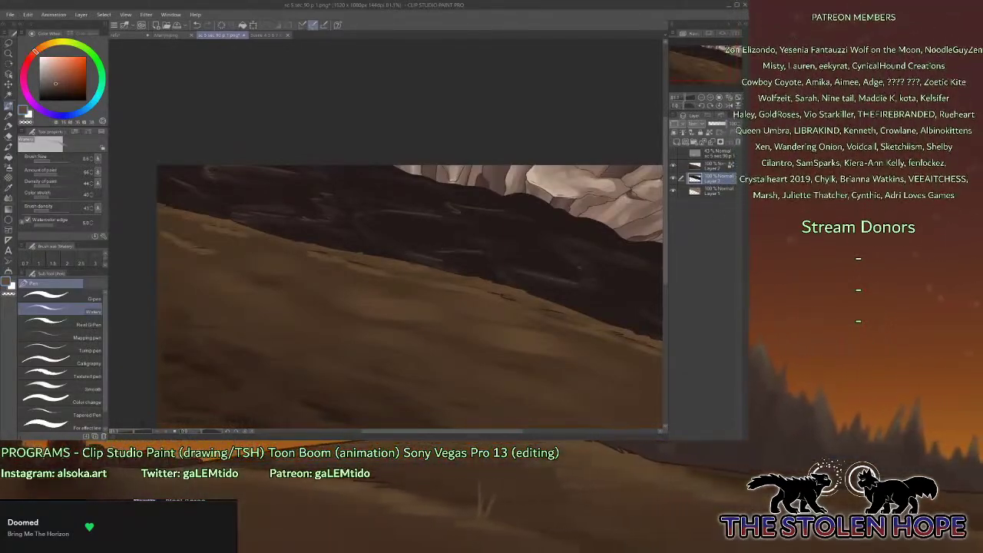
drag(561, 233, 432, 209)
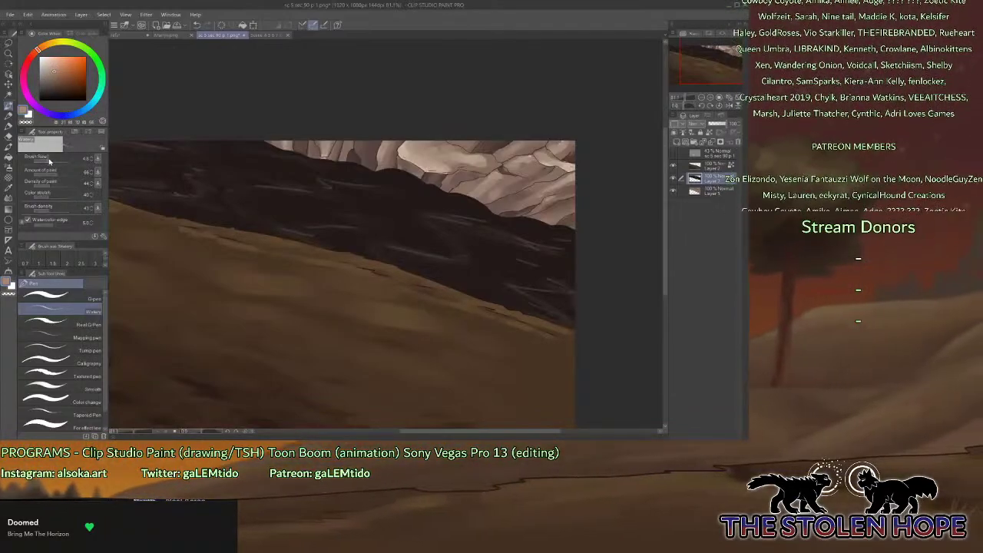
drag(49, 160, 90, 161)
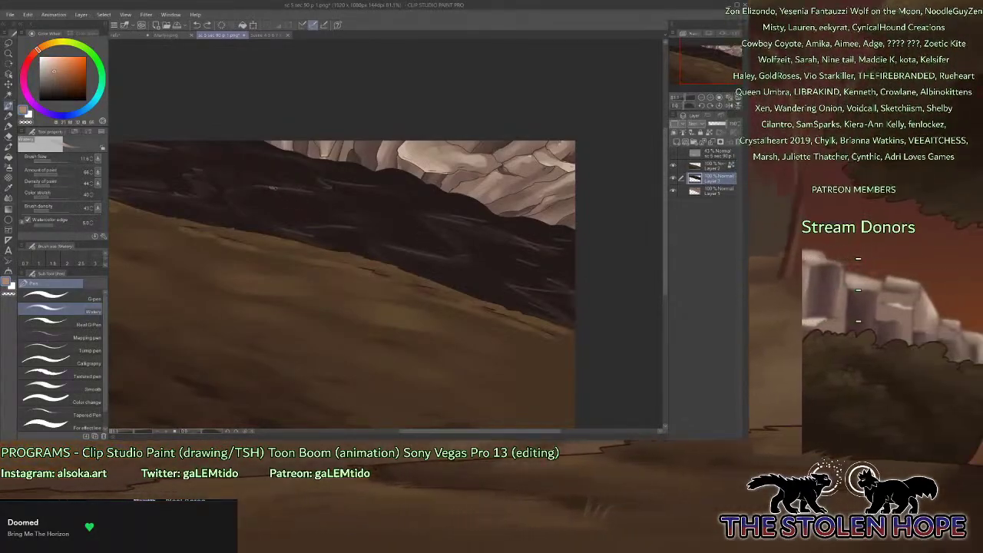
drag(400, 203, 601, 229)
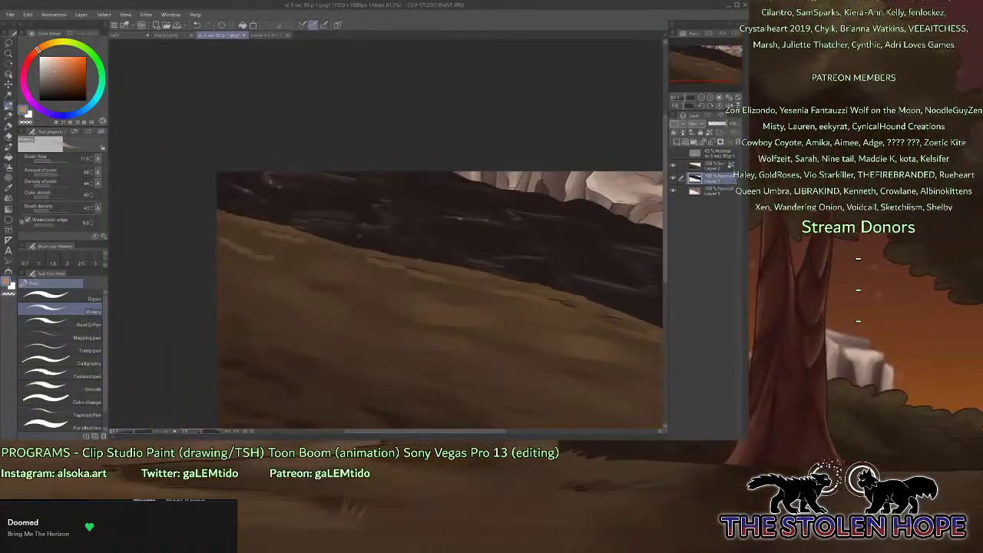
drag(555, 265, 477, 231)
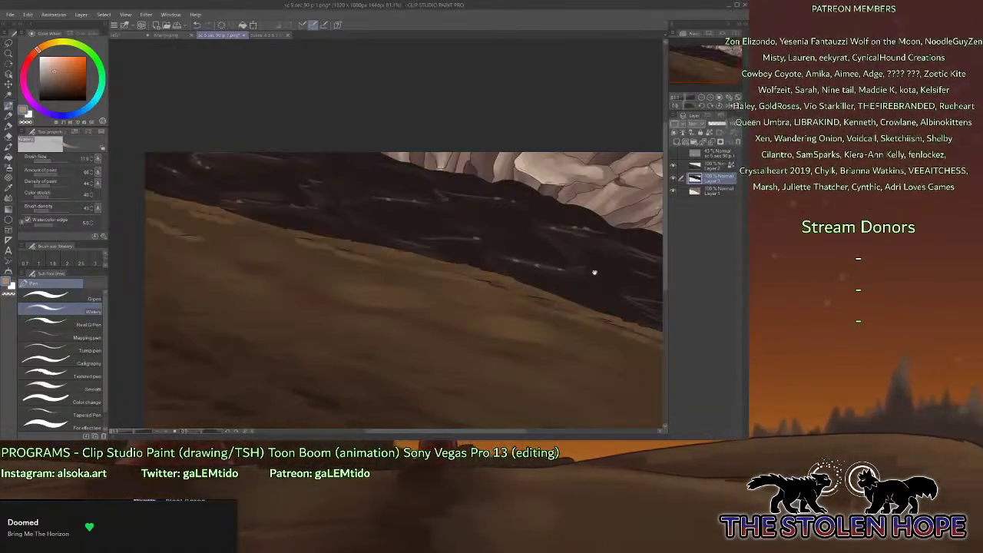
Sample the band's darkest brown and blend shadows around the light streaks with the Watery pen.
scroll(593, 272, down, 2)
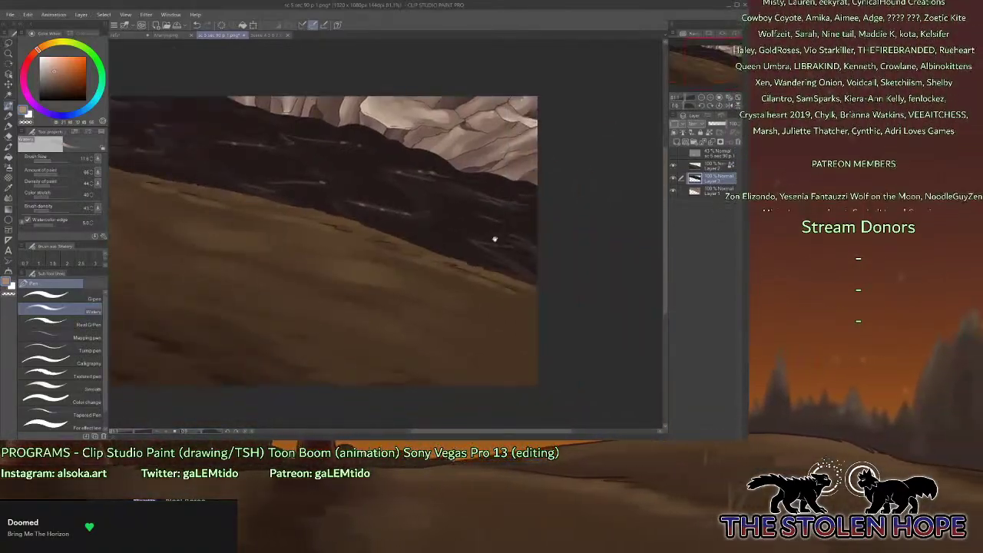
scroll(495, 240, up, 2)
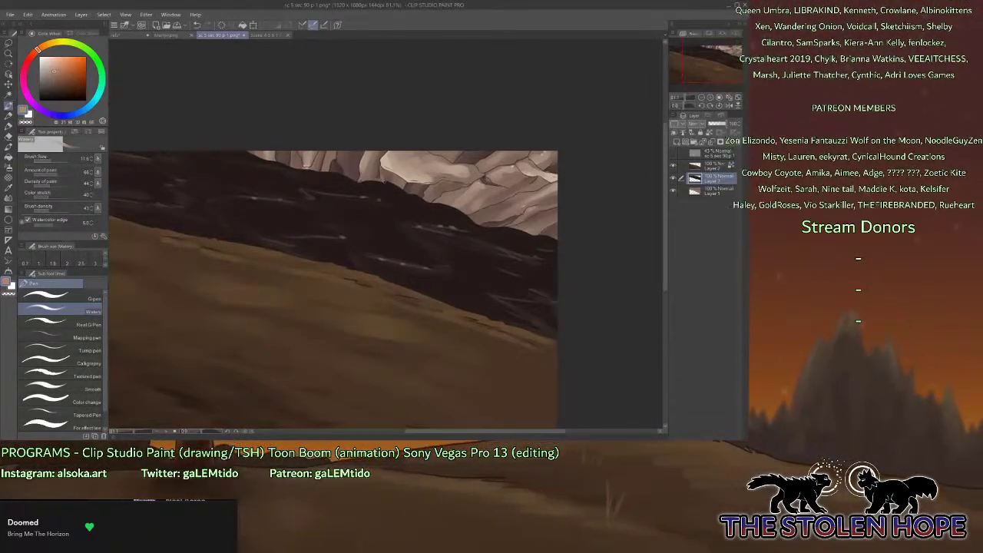
alt+click(329, 179)
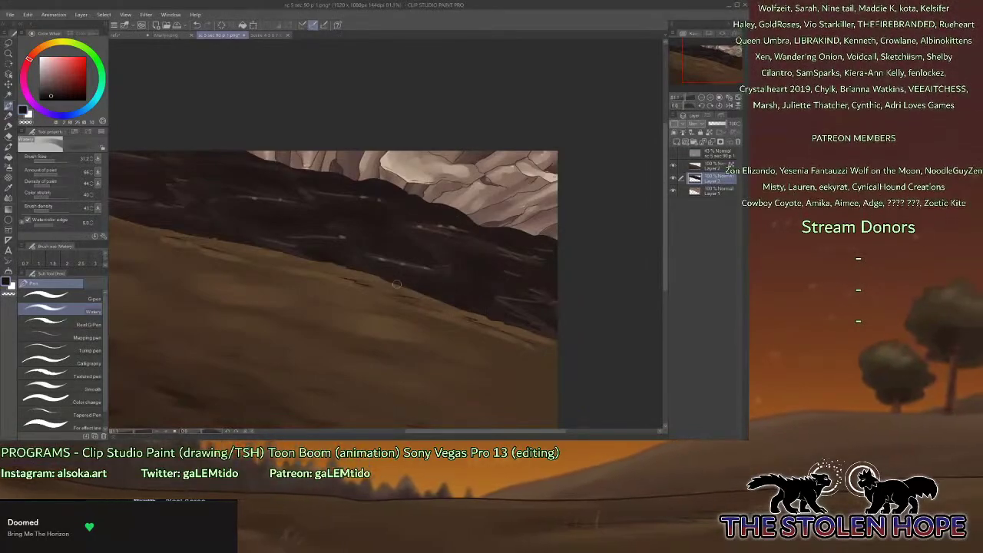
drag(425, 253, 569, 269)
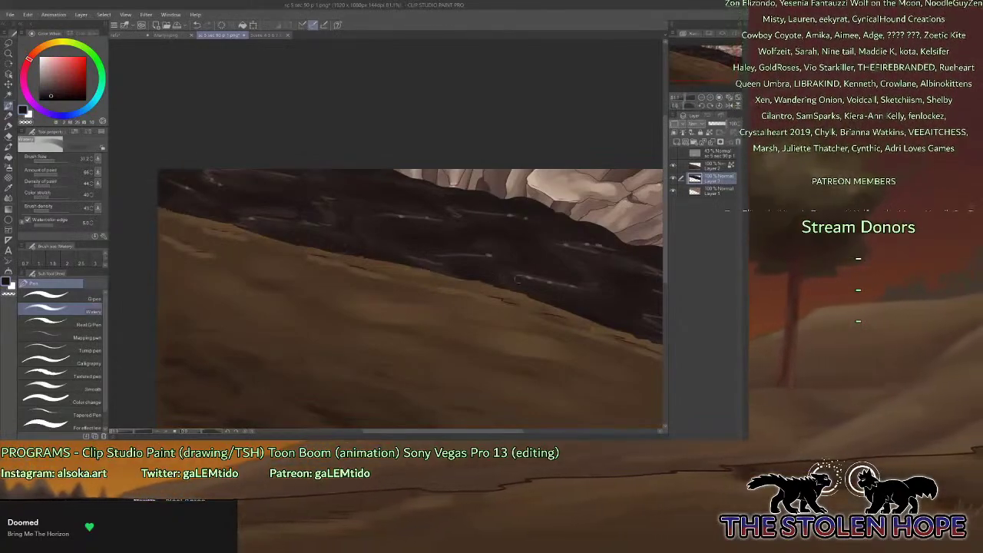
drag(549, 283, 403, 266)
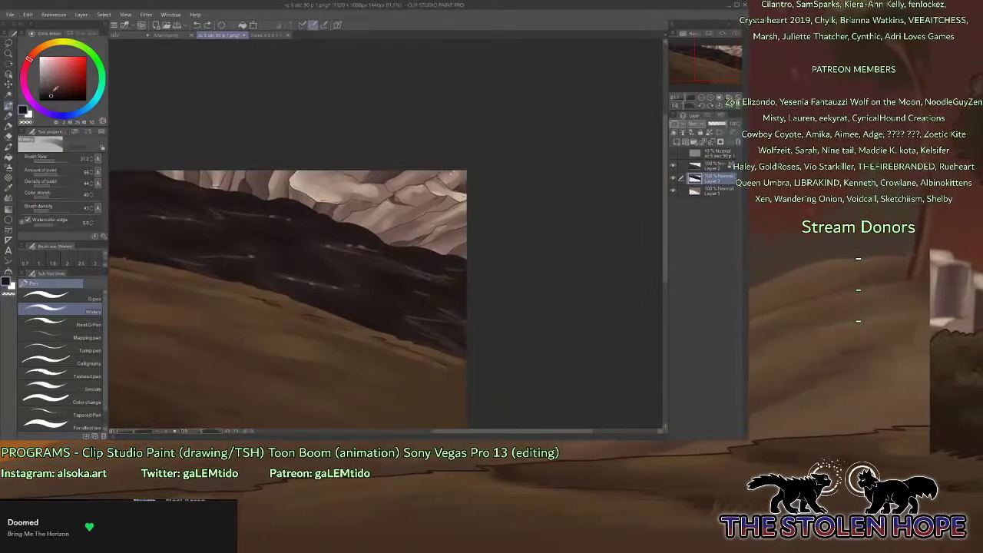
Pick a pale warm grey and draw a thin G-pen rim light along the dark band's upper edge.
drag(39, 50, 43, 46)
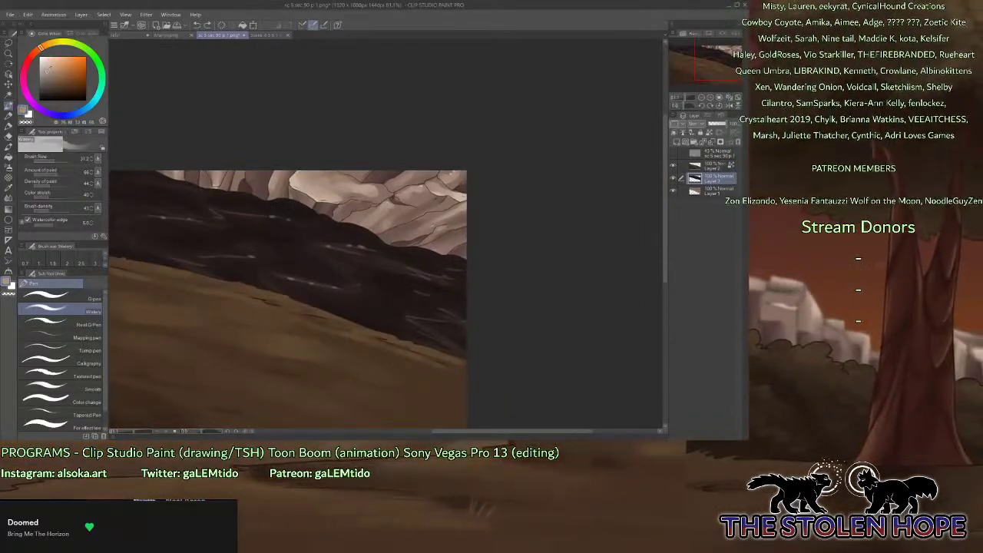
click(46, 297)
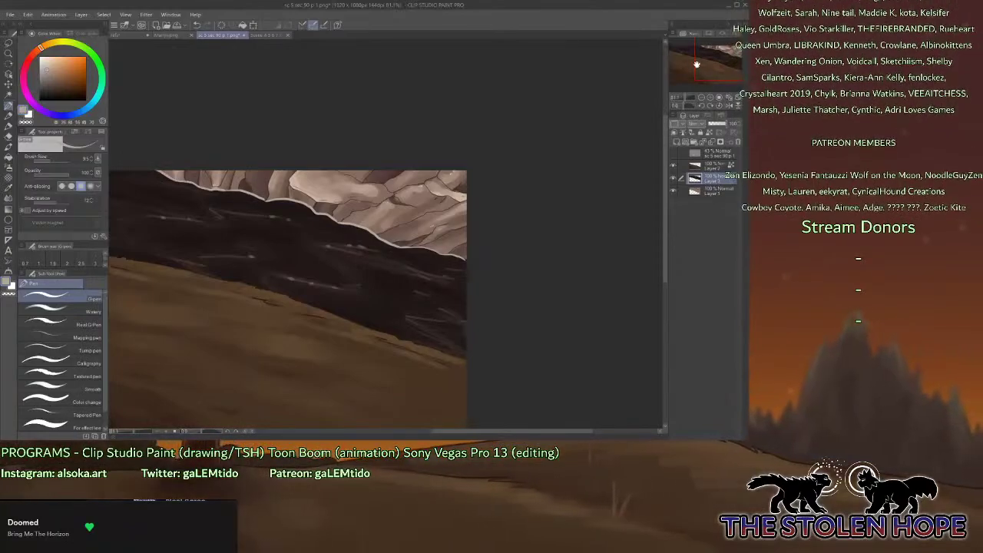
mouse_move(698, 66)
mouse_down()
mouse_move(667, 72)
mouse_move(697, 73)
mouse_up()
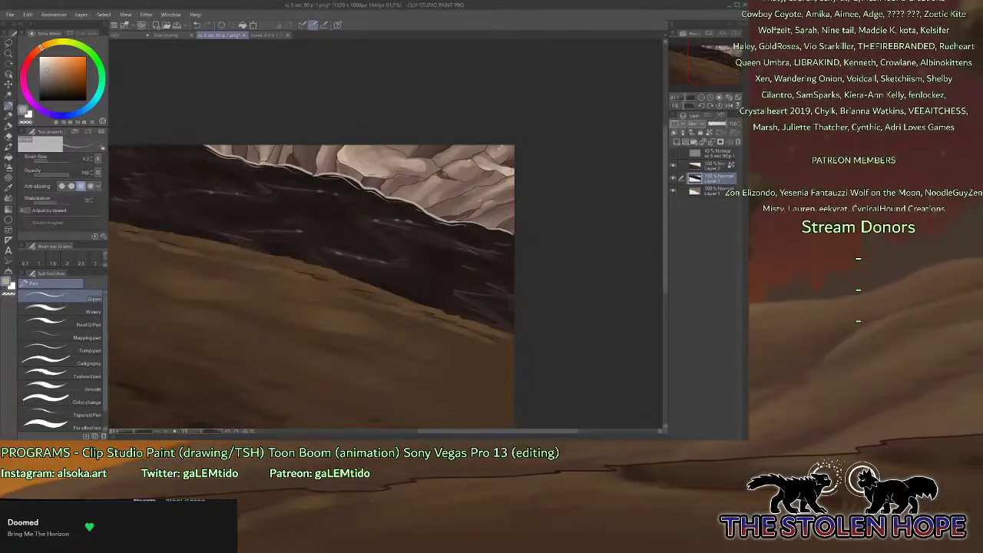
click(739, 98)
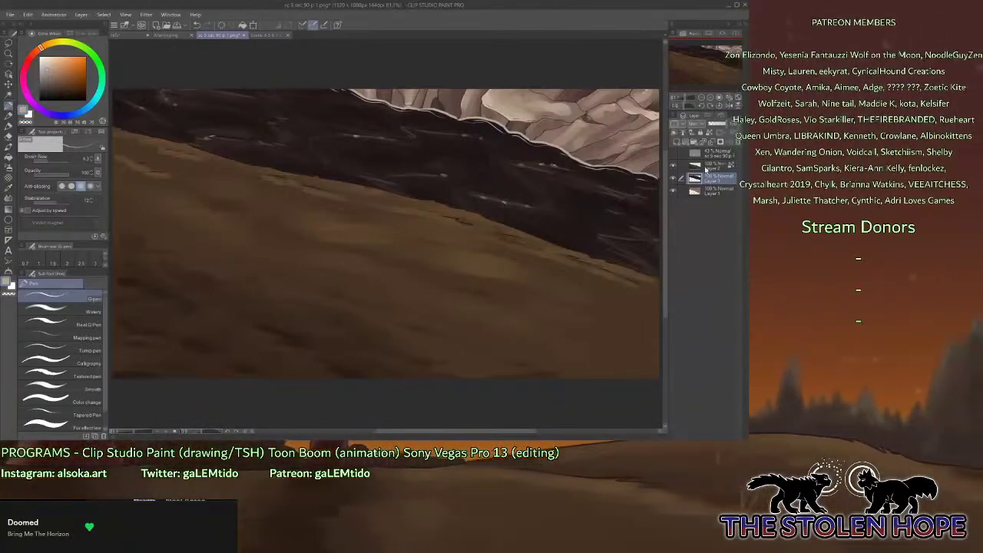
Add a new layer, paint a pale yellow Watery pen glow over the dark band and lower the layer's opacity.
click(696, 132)
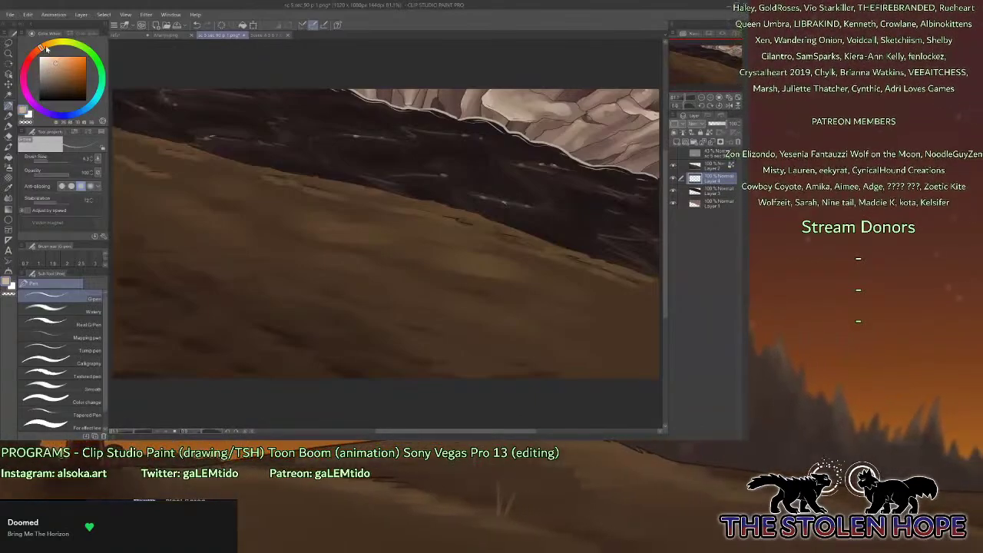
click(53, 43)
click(58, 310)
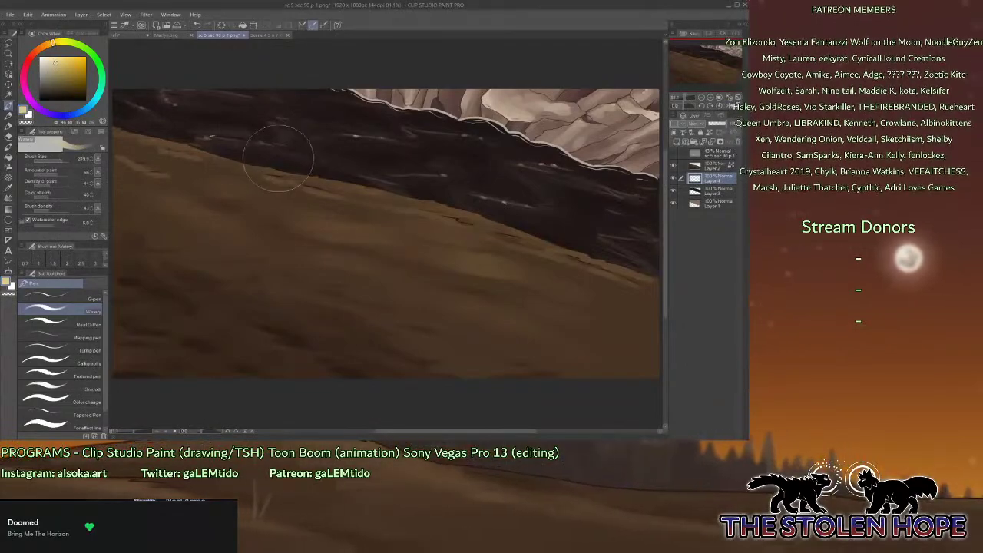
mouse_move(292, 163)
mouse_down()
mouse_move(317, 133)
mouse_move(369, 123)
mouse_move(438, 153)
mouse_move(337, 122)
mouse_move(390, 175)
mouse_move(342, 186)
mouse_move(304, 183)
mouse_move(203, 140)
mouse_move(222, 123)
mouse_move(258, 129)
mouse_move(276, 96)
mouse_up()
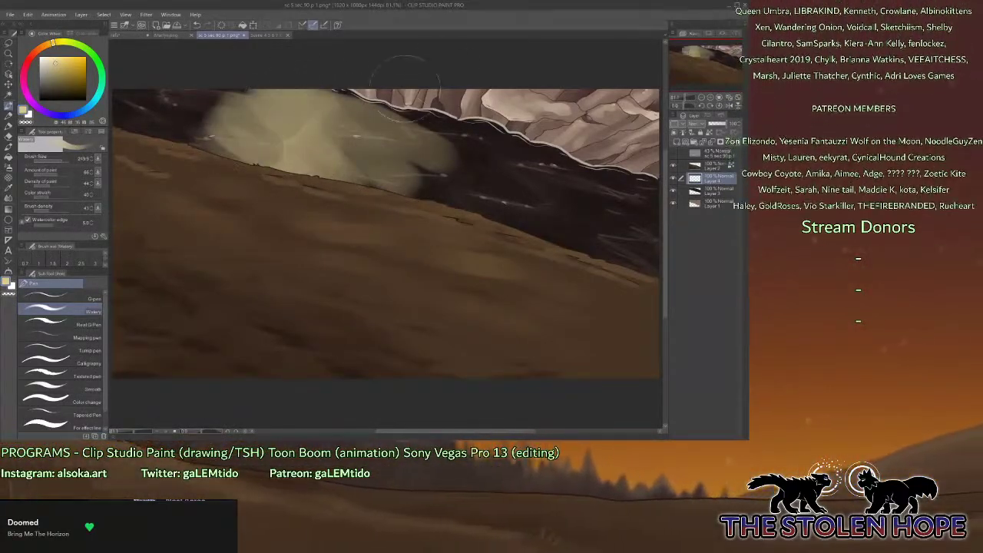
key(ctrl+z)
key(ctrl+z)
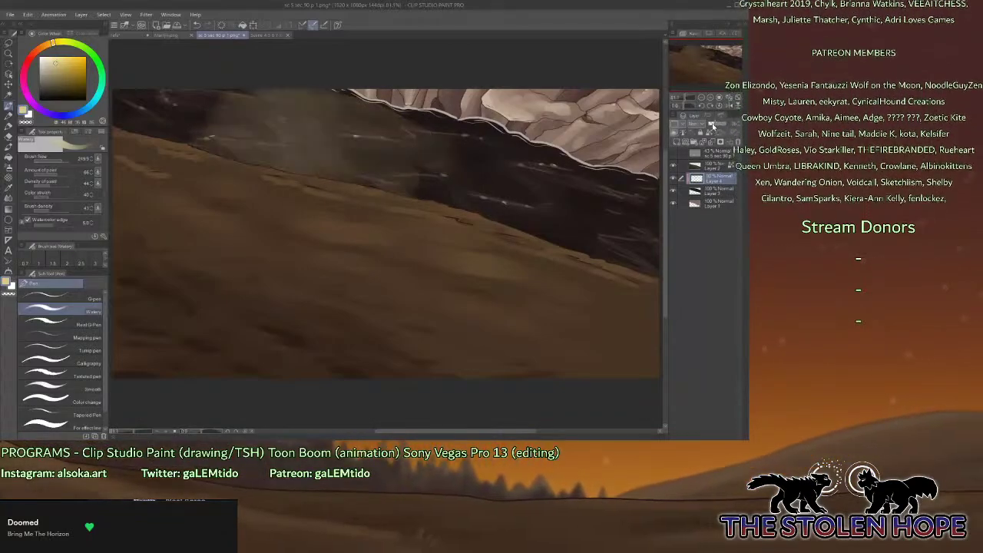
drag(714, 130, 716, 132)
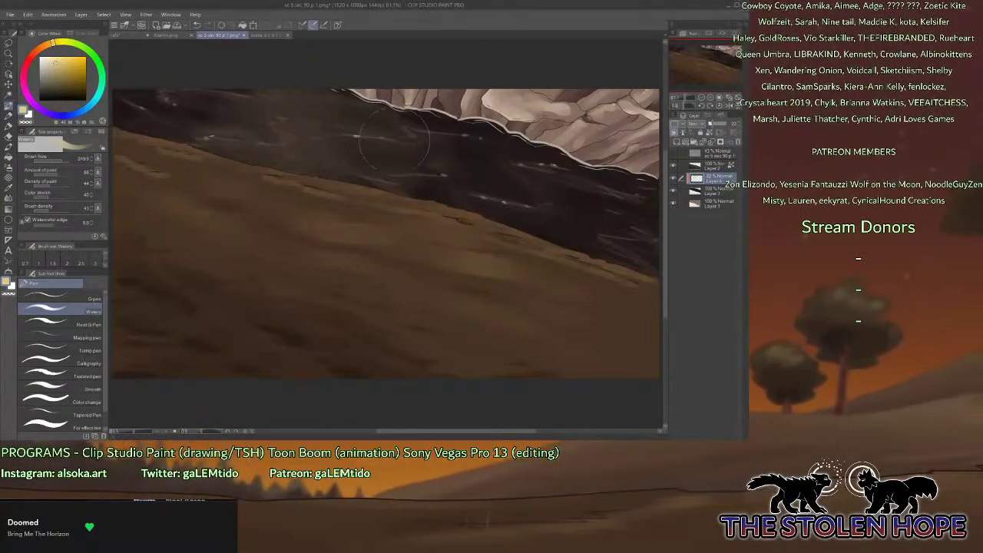
Restore the yellow glow to its own layer after a trial merge and set its blending mode to Overlay.
click(711, 142)
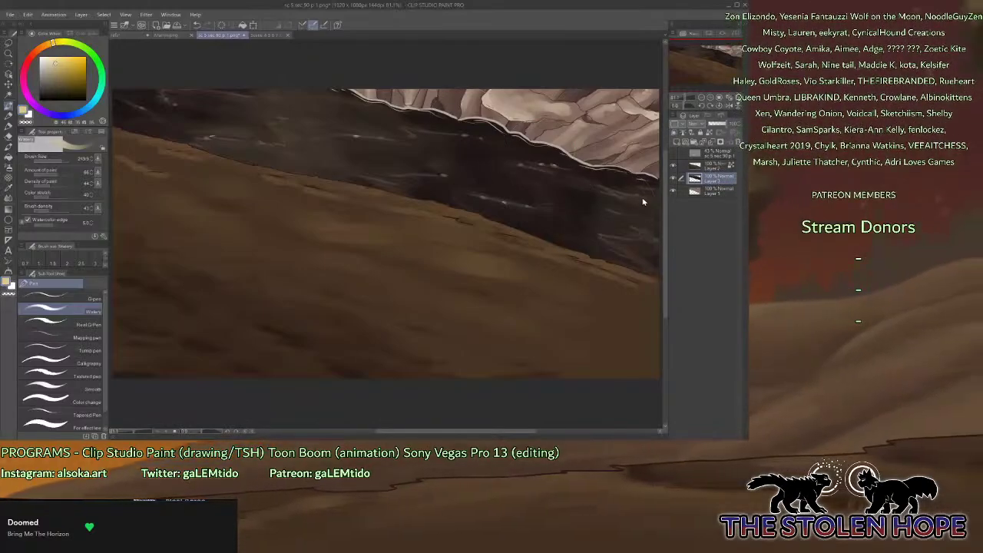
key(ctrl+shift+n)
click(711, 125)
click(697, 124)
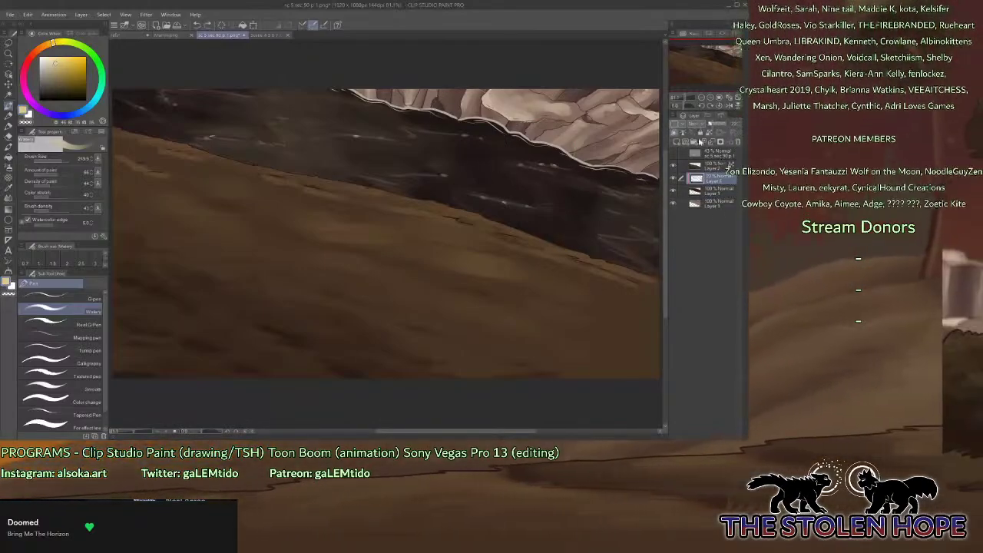
click(703, 228)
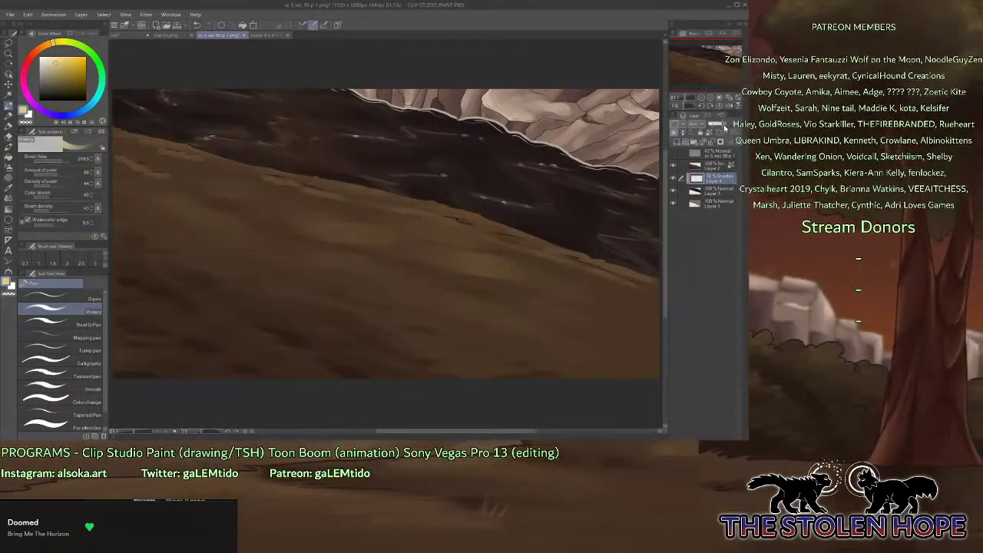
Adjust the glow layer's opacity, paint teal Watery pen tints over the dark band and merge the glow into the band's layer.
drag(723, 126, 722, 124)
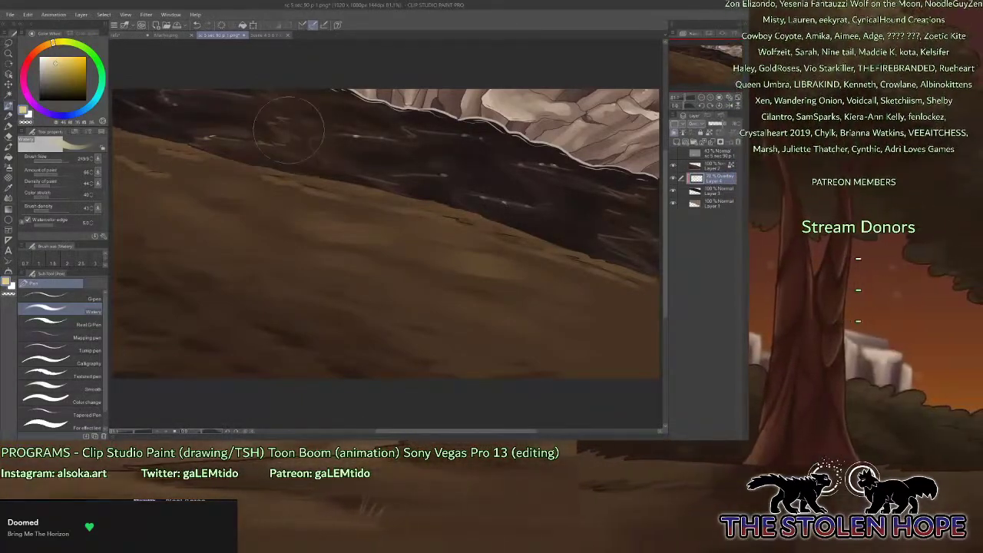
drag(97, 60, 93, 102)
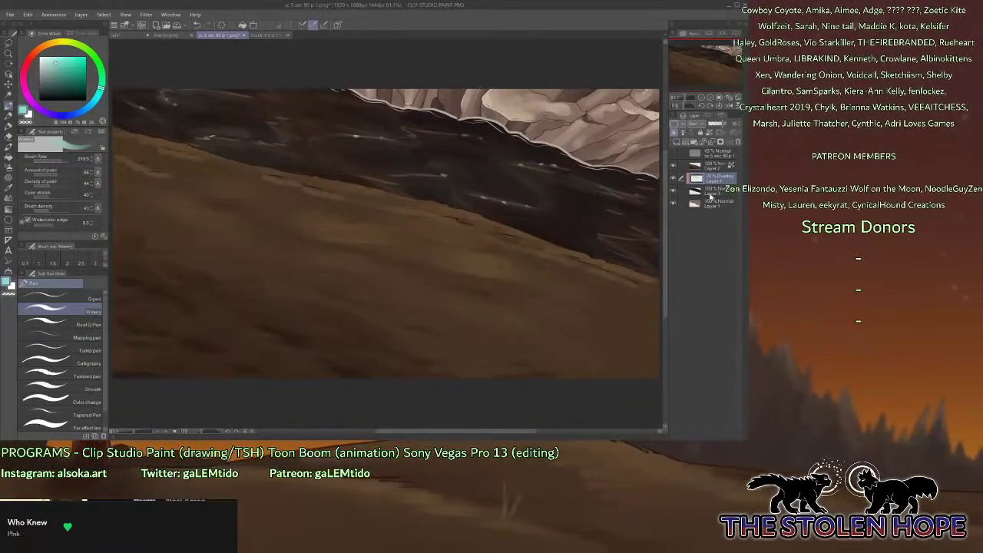
Show the rough sketch over the painting and add a new layer above it for inking in black with the G-pen.
click(674, 153)
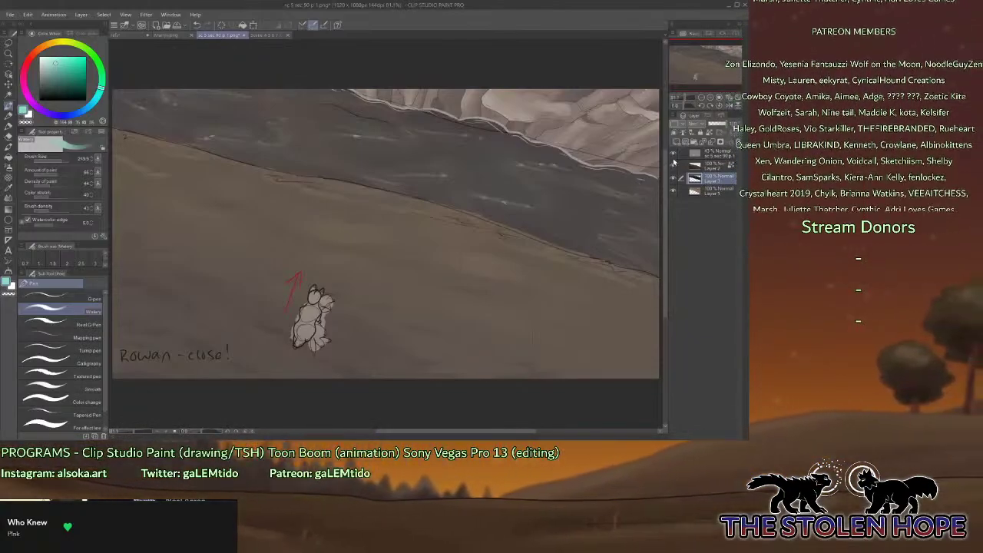
drag(673, 165, 674, 190)
click(707, 153)
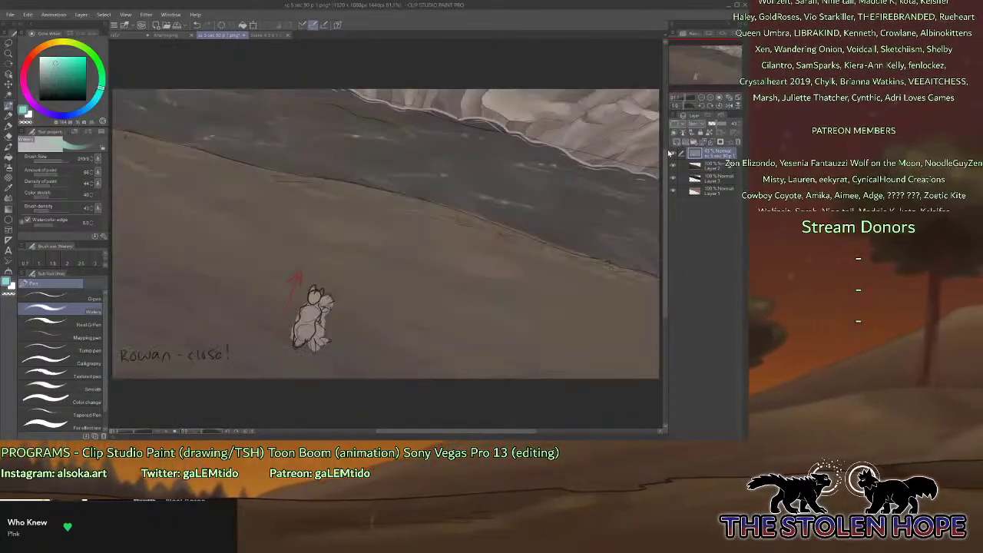
click(69, 296)
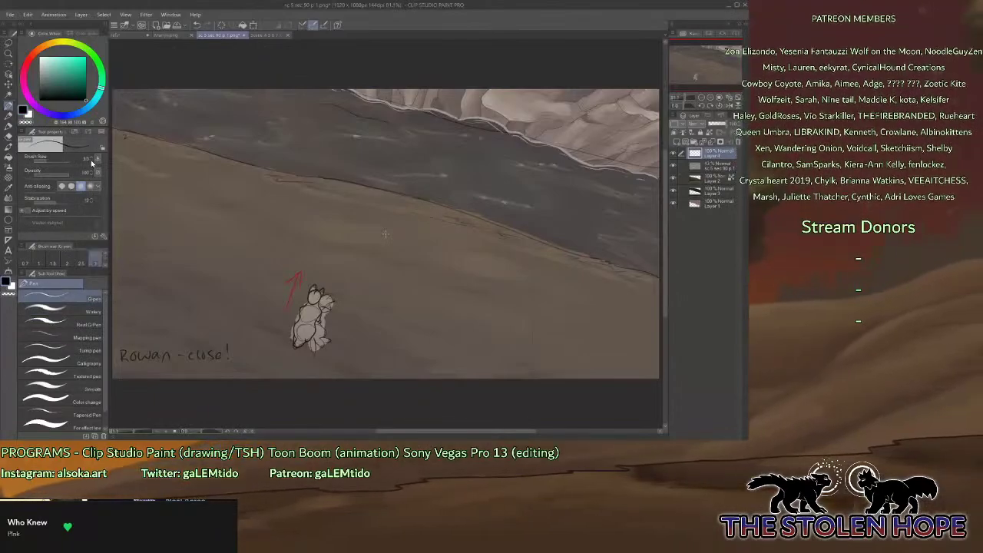
Ink both seated characters over the sketch with thin black G-pen lines, including heads, chest straps, bodies and paws.
click(711, 98)
click(710, 99)
click(711, 99)
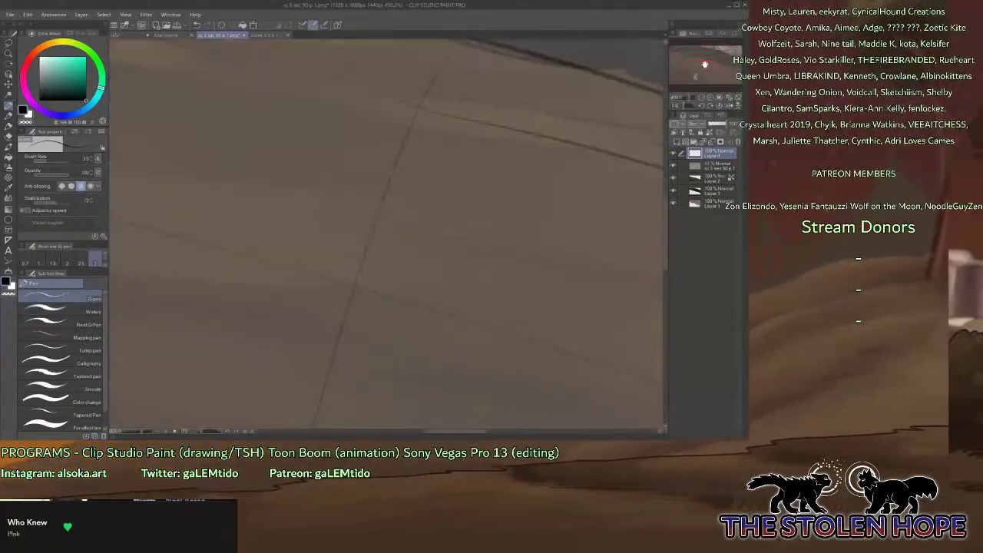
mouse_move(704, 64)
mouse_down()
mouse_move(704, 55)
mouse_move(693, 77)
mouse_up()
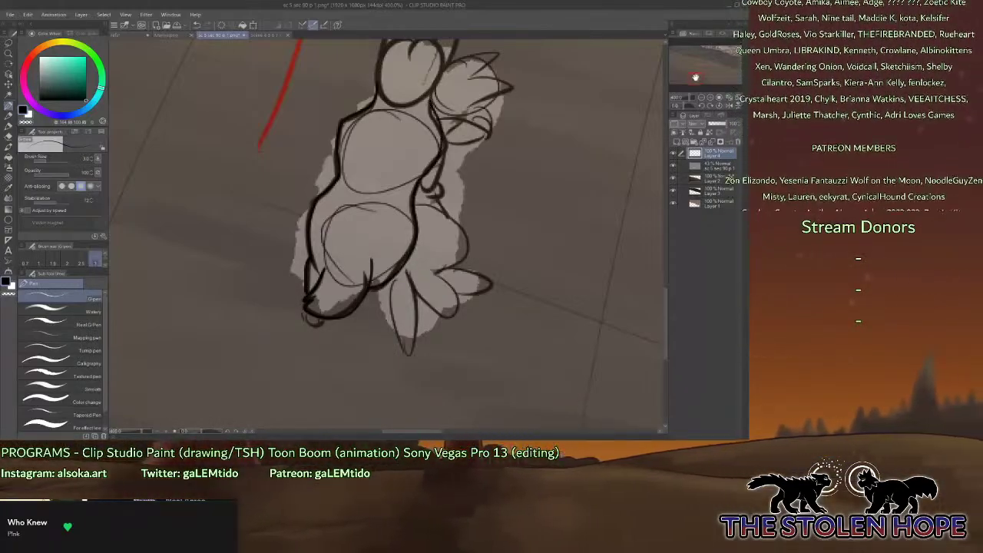
drag(696, 77, 696, 76)
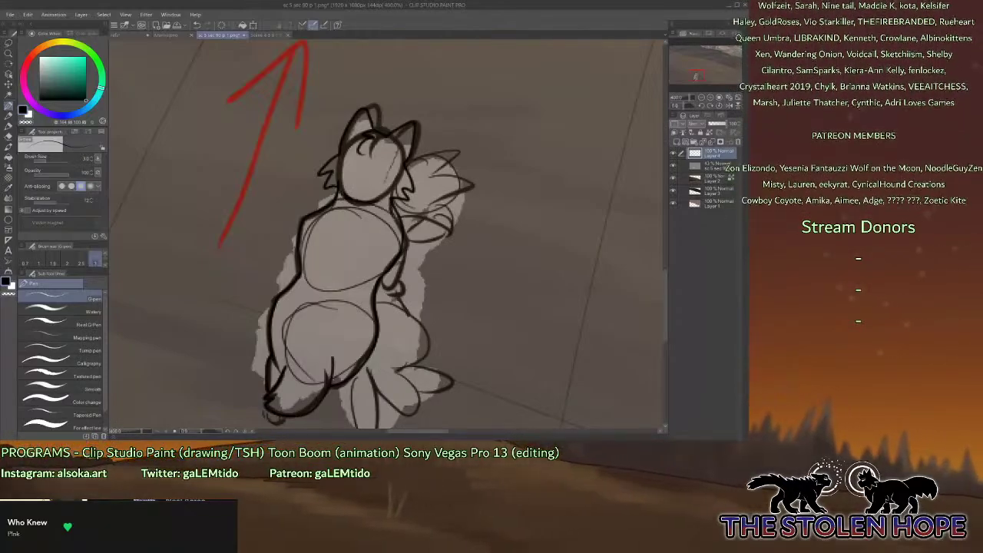
mouse_move(383, 275)
mouse_down()
mouse_move(301, 254)
mouse_move(375, 282)
mouse_up()
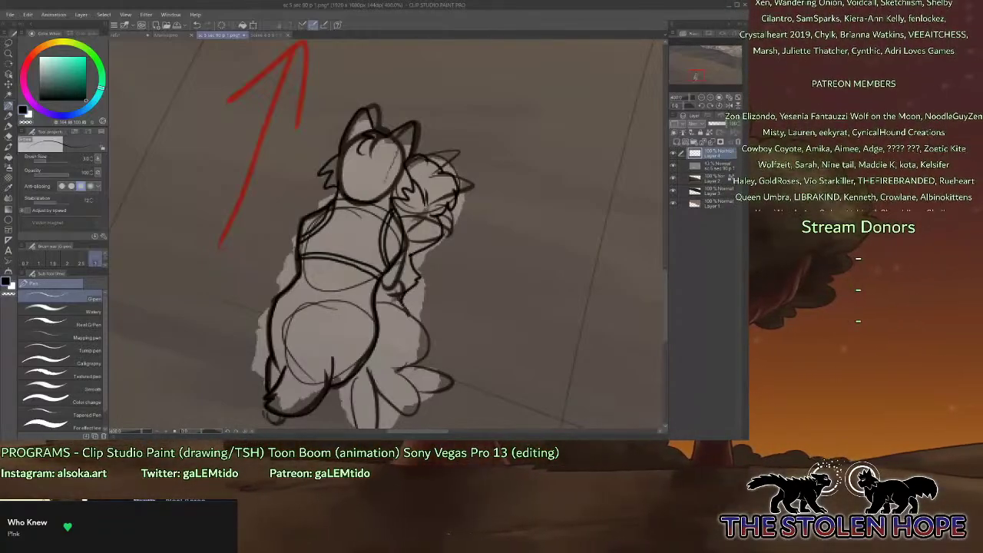
drag(694, 77, 693, 82)
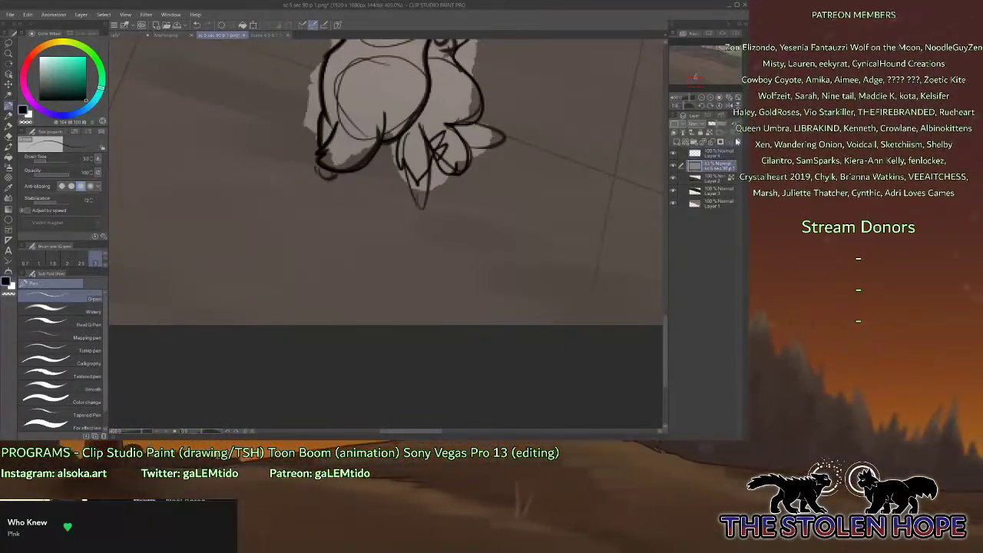
Delete the rough sketch layer, leaving the inked characters over the painted hillside.
click(738, 142)
drag(696, 81, 712, 66)
click(703, 98)
click(703, 98)
click(703, 97)
click(703, 97)
click(703, 97)
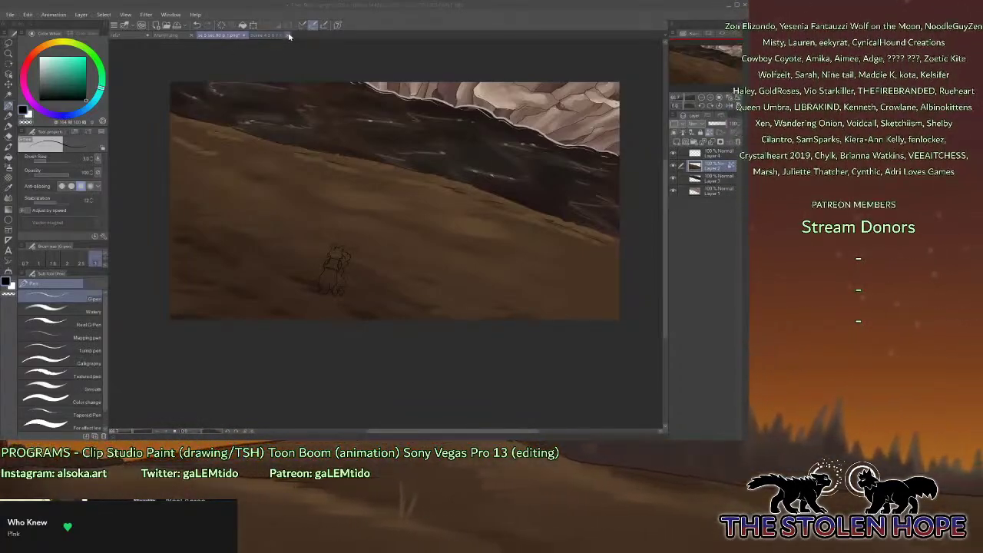
Sample the dark brown fur from Marlyn's reference sheet, hide the background layers and add a color layer beneath the line art.
click(183, 36)
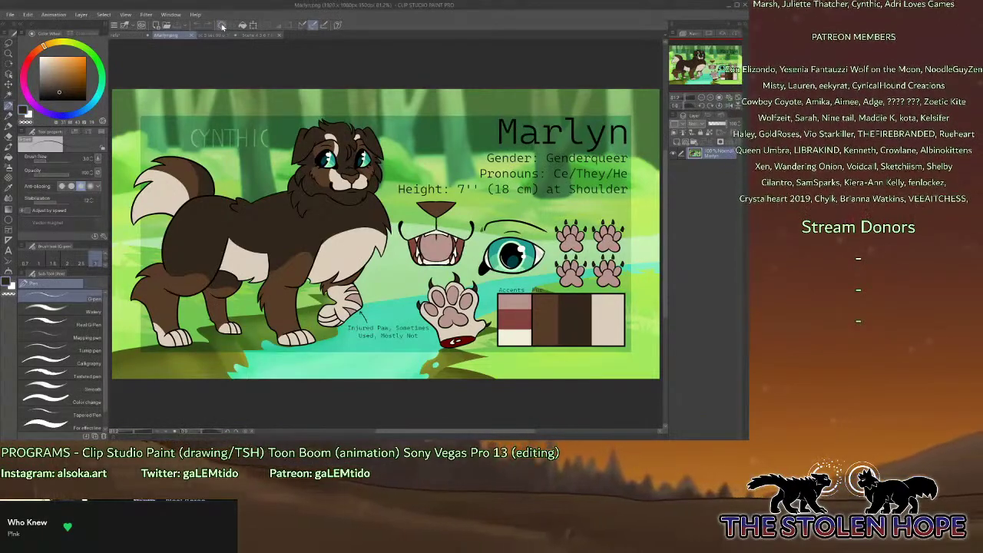
click(215, 37)
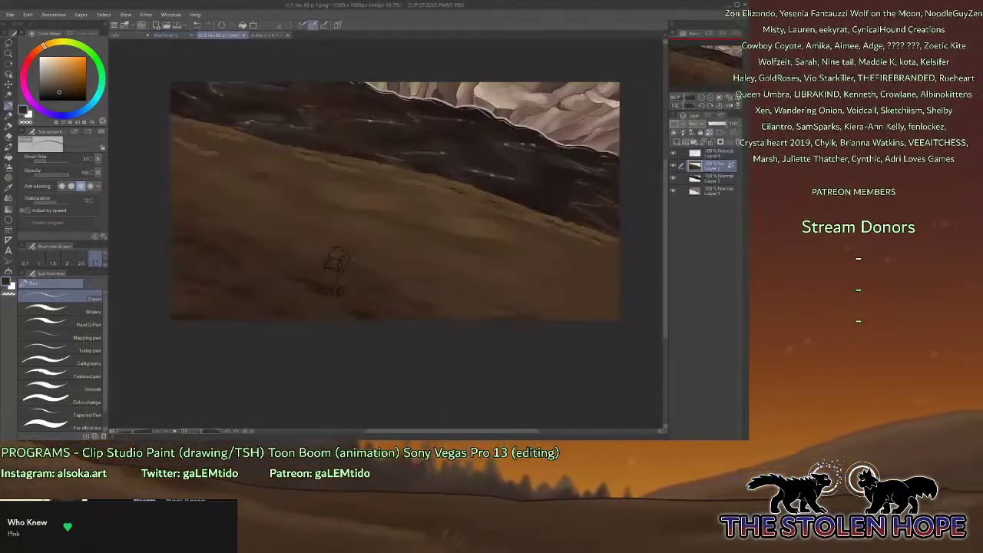
click(710, 99)
click(711, 99)
click(710, 98)
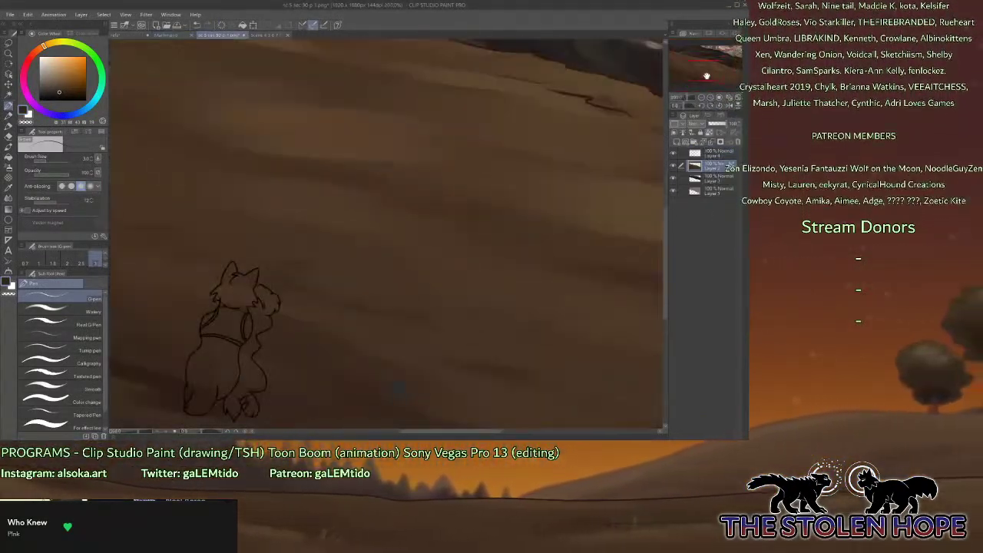
drag(706, 76, 699, 89)
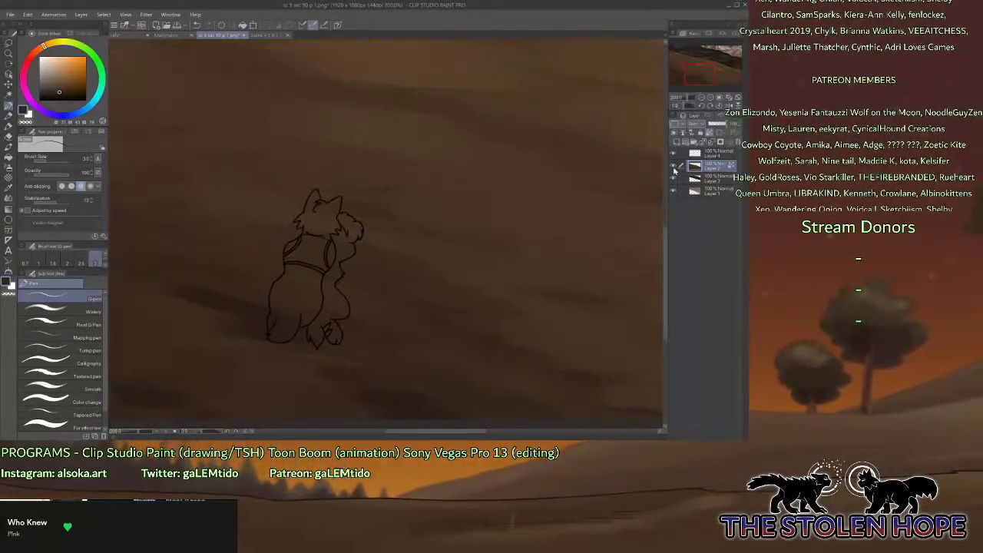
drag(673, 166, 674, 191)
click(677, 142)
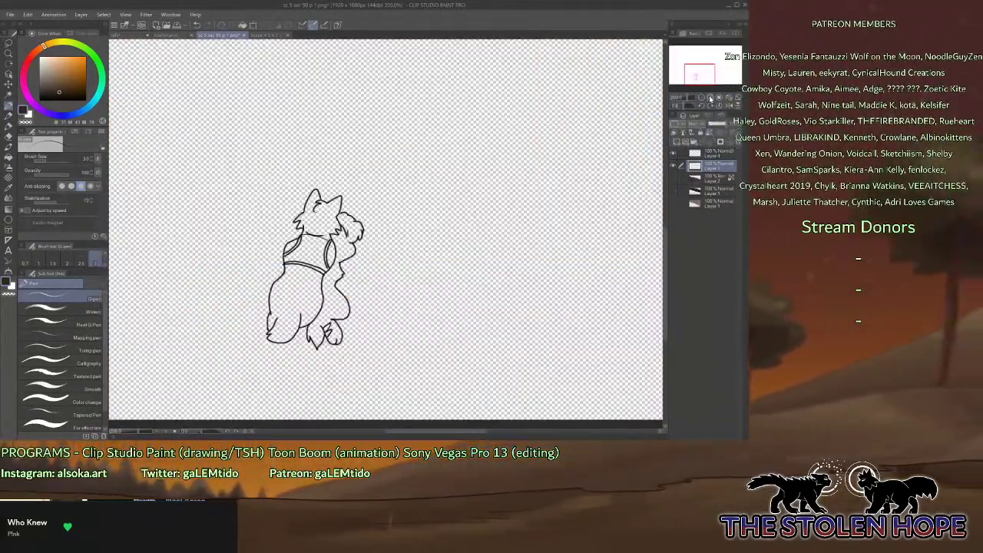
Fill the smaller character's body with the dark brown fur color, using the fill that refers to other layers.
click(711, 98)
click(711, 99)
click(701, 77)
drag(700, 77, 699, 78)
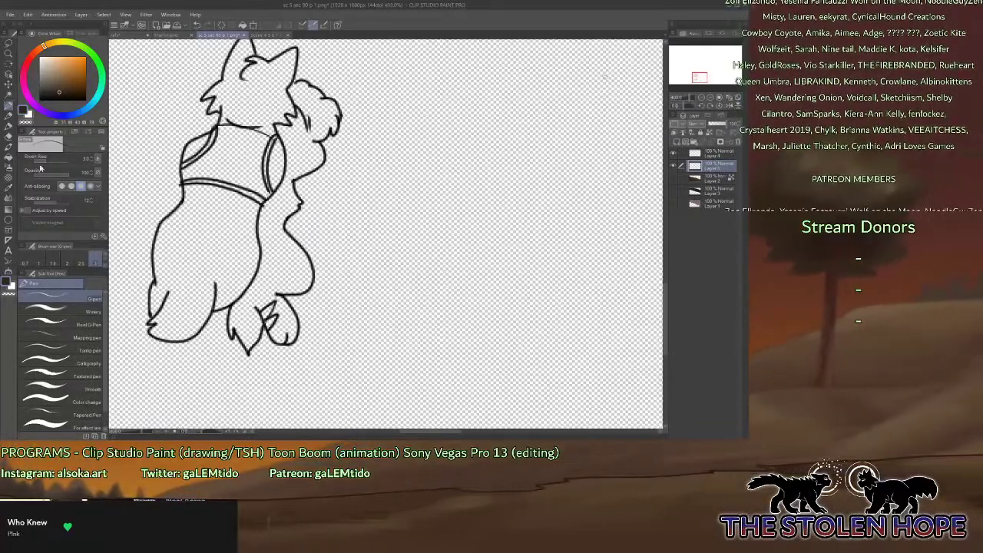
click(10, 146)
click(315, 143)
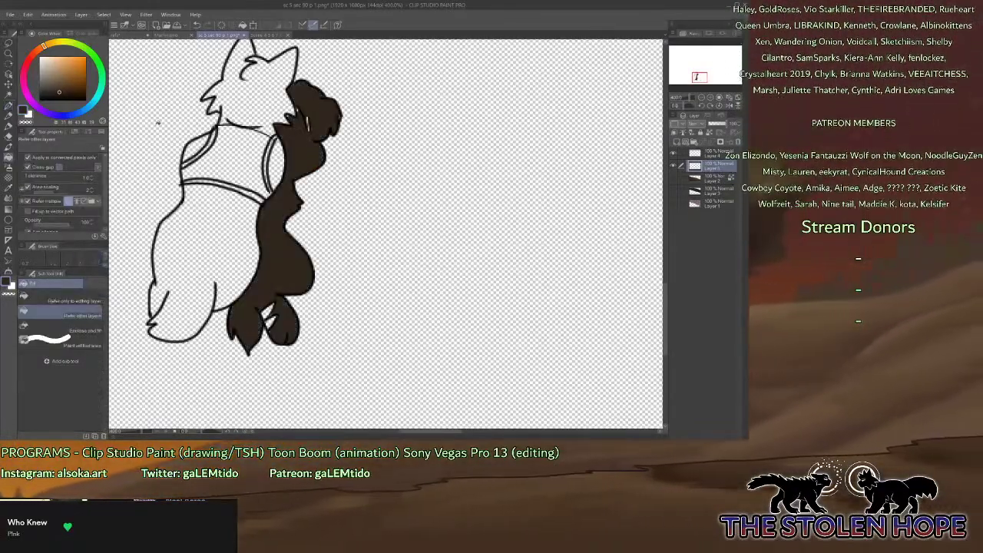
Sample the lighter brown from Marlyn's sheet, draw a marking edge above the smaller character's paws and fill the lower legs.
click(10, 107)
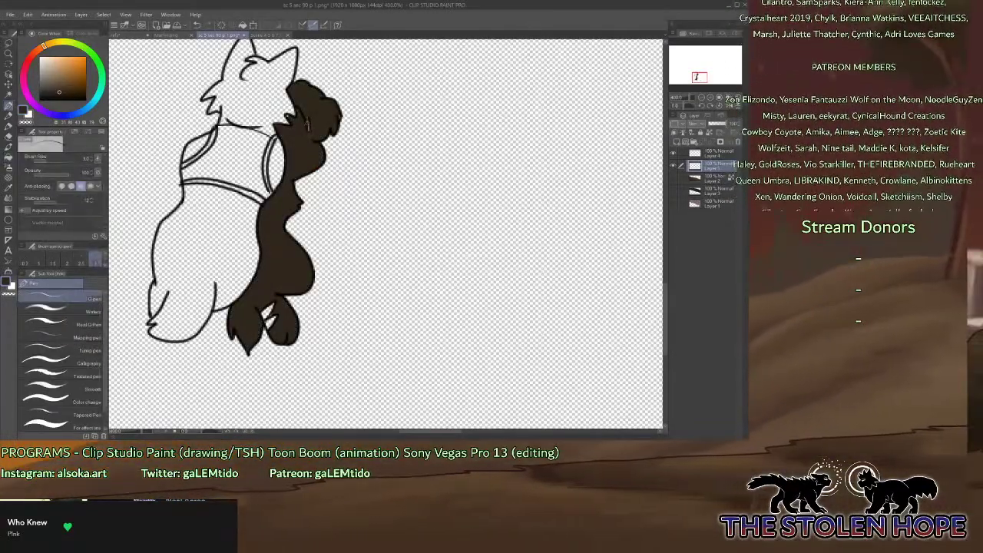
click(265, 36)
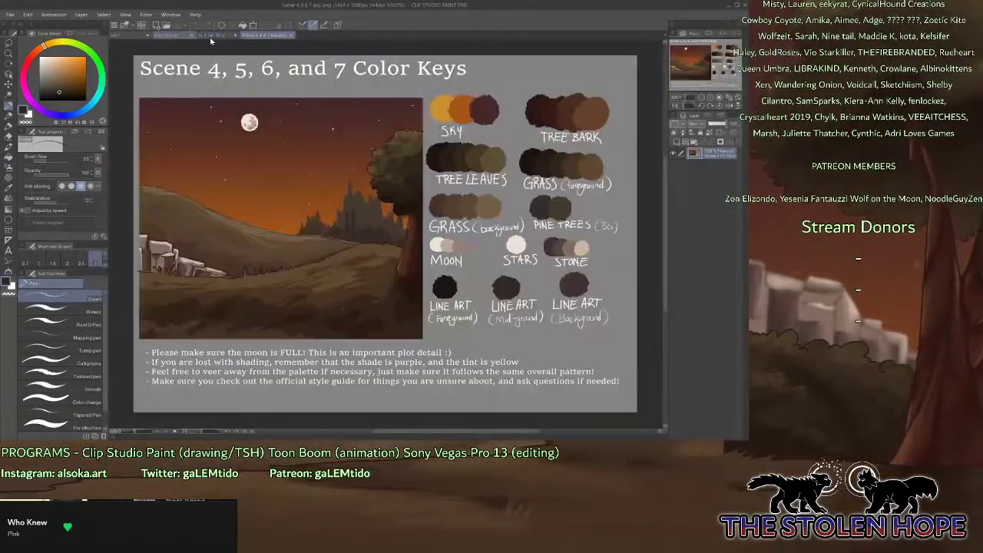
click(170, 35)
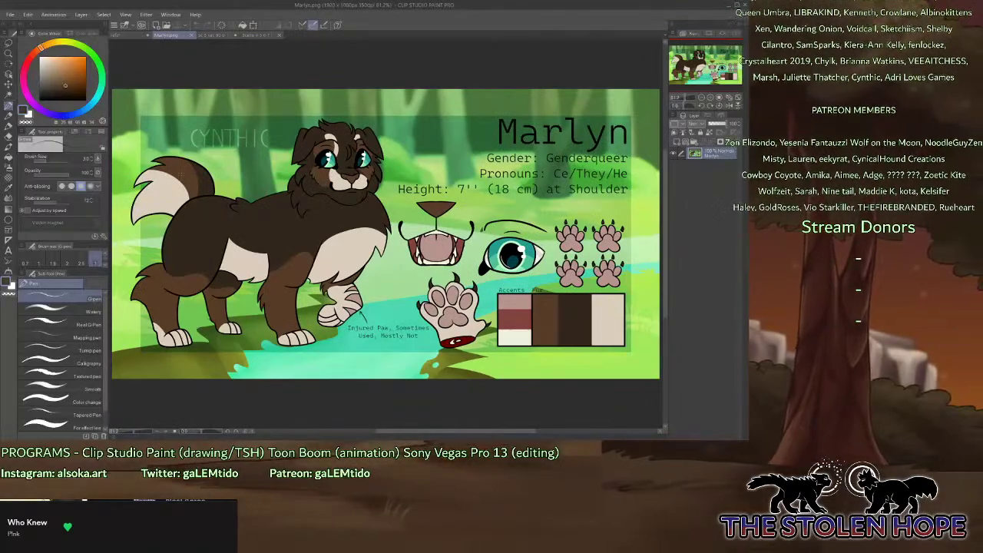
click(217, 37)
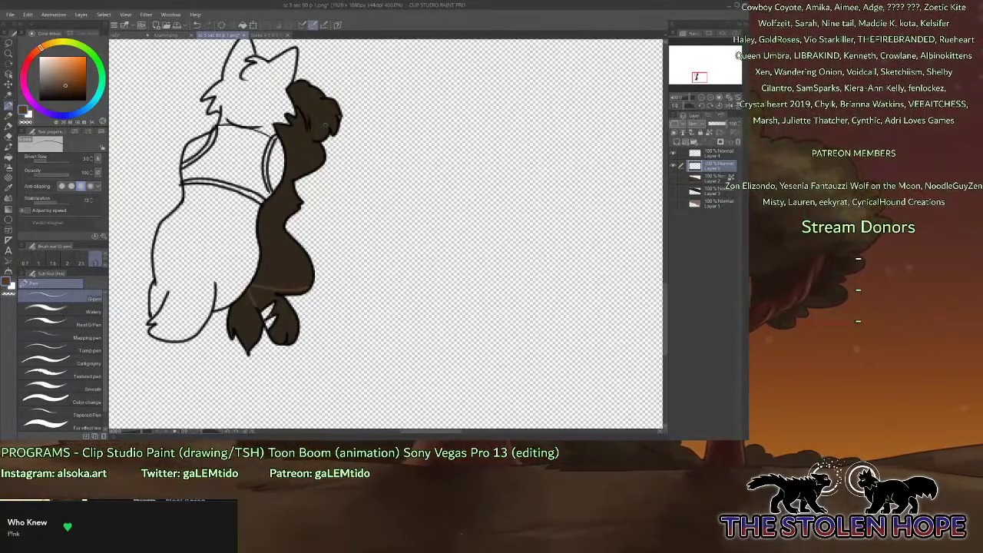
click(8, 156)
click(250, 304)
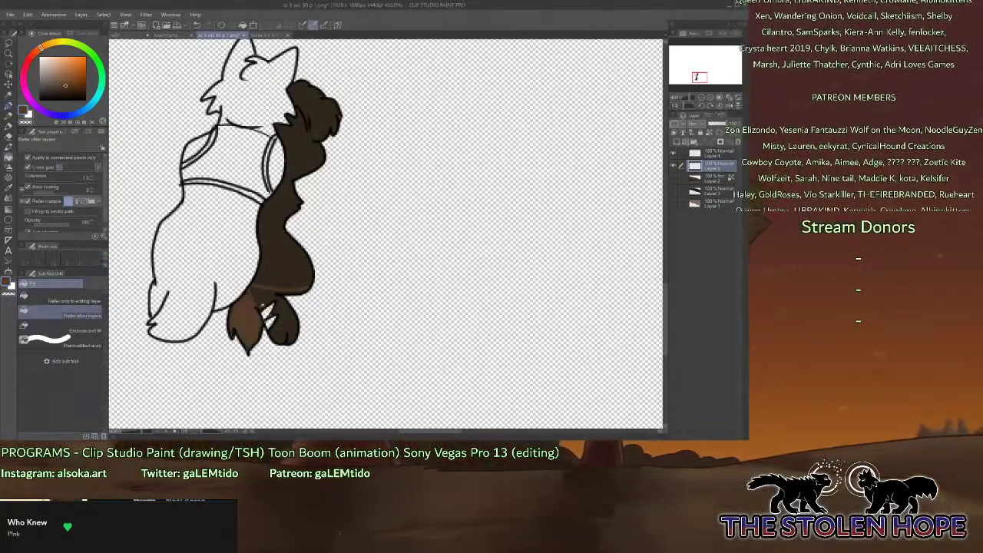
click(268, 296)
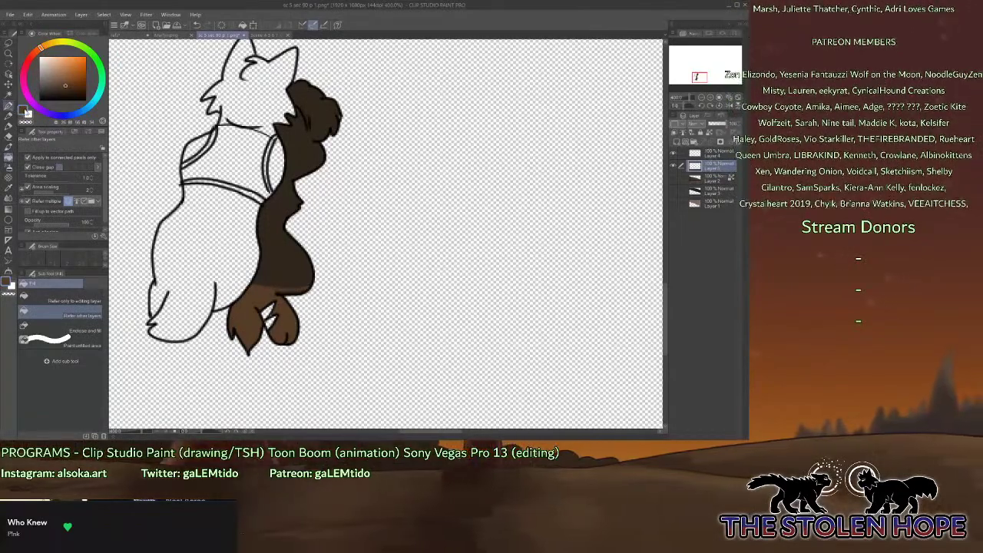
Sample the cream fur from Marlyn's reference sheet and paint the smaller character's toe tips with the G-pen.
key(p)
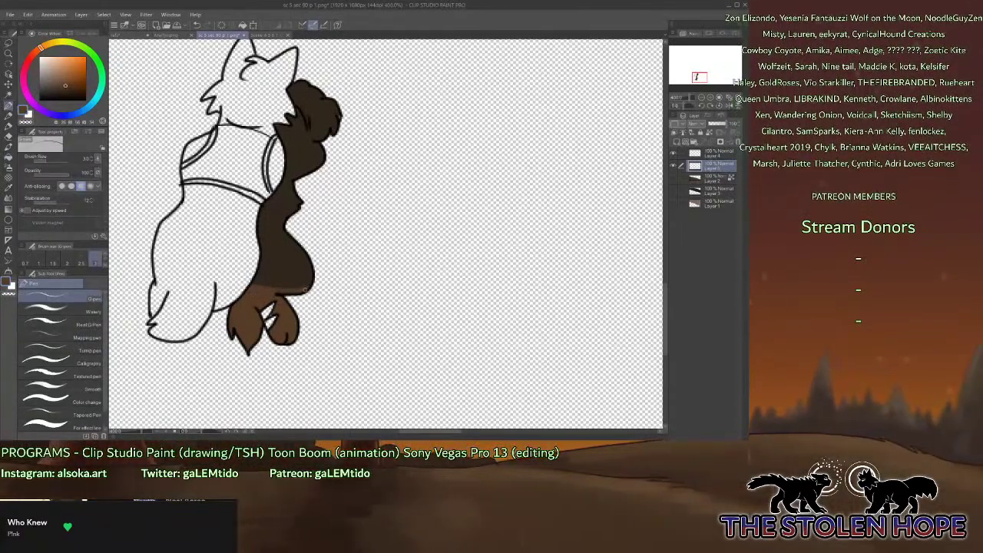
click(259, 36)
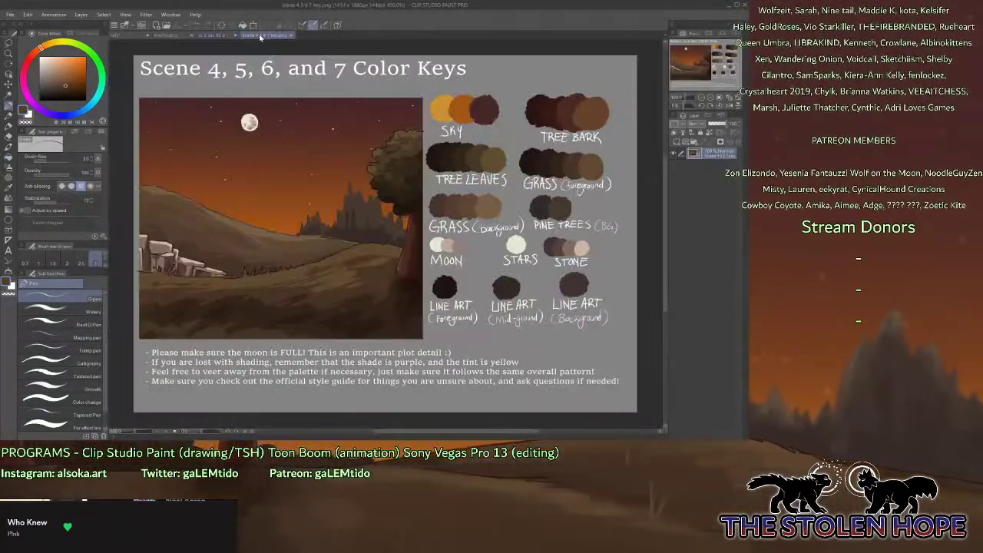
click(165, 36)
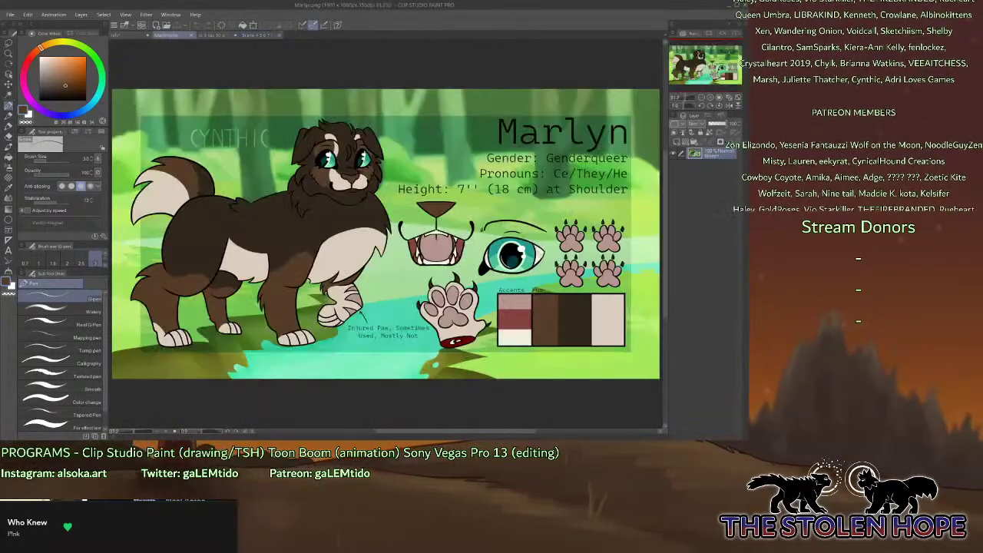
alt+click(171, 211)
click(218, 36)
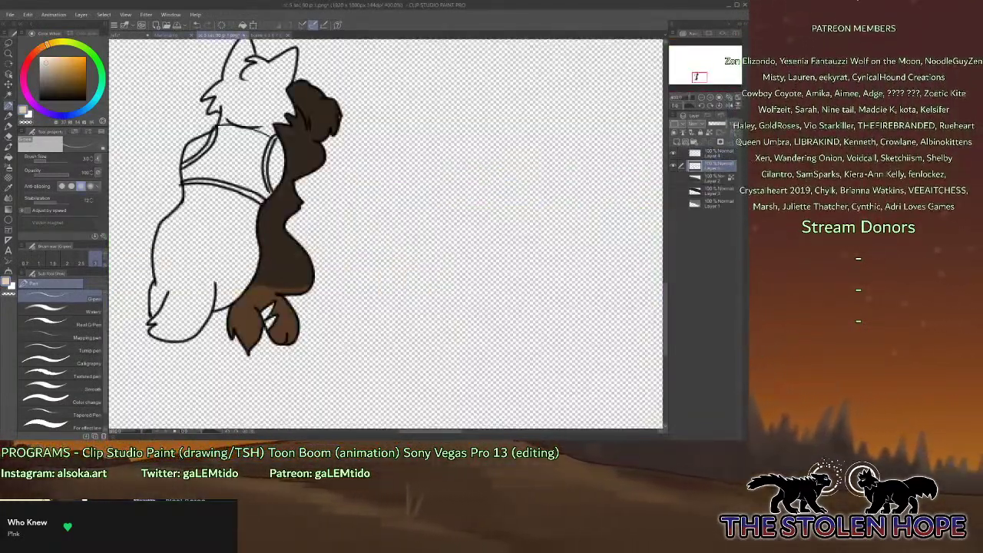
mouse_move(268, 331)
mouse_down()
mouse_move(295, 329)
mouse_move(273, 337)
mouse_move(286, 341)
mouse_move(295, 332)
mouse_move(251, 342)
mouse_move(258, 324)
mouse_move(257, 334)
mouse_up()
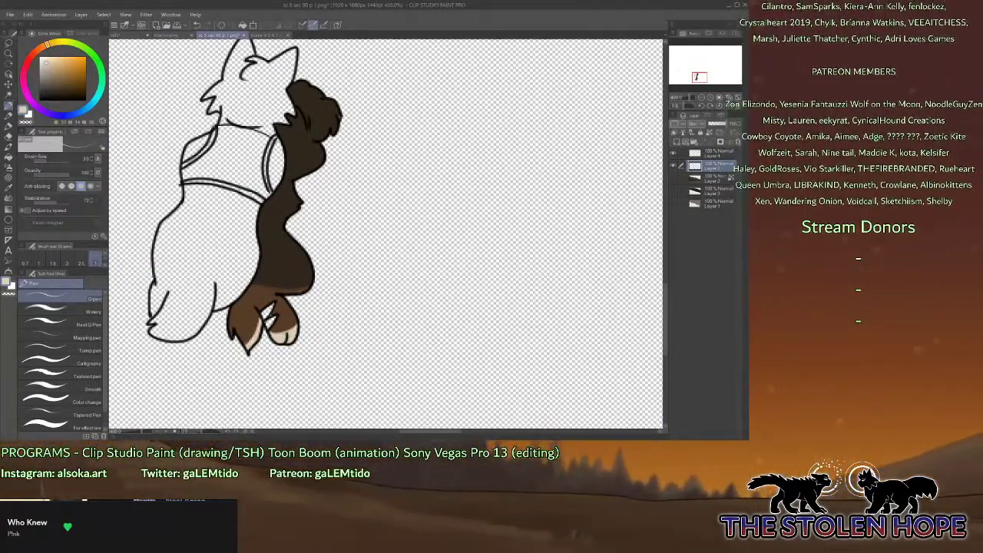
Sample the wound's dark red from Marlyn's sheet, fill the gaps between the smaller character's paws and draw darker red strokes over them.
click(173, 36)
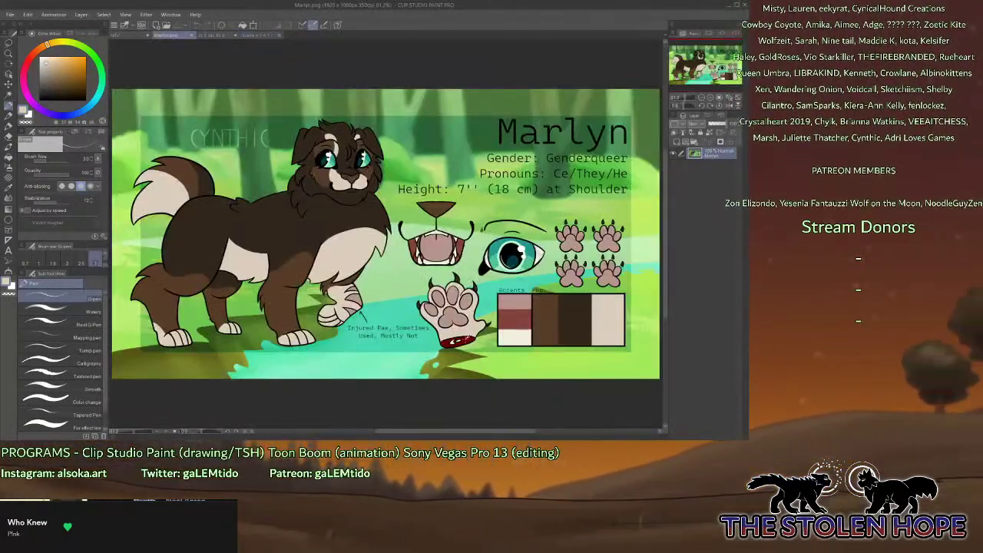
alt+click(464, 341)
click(219, 36)
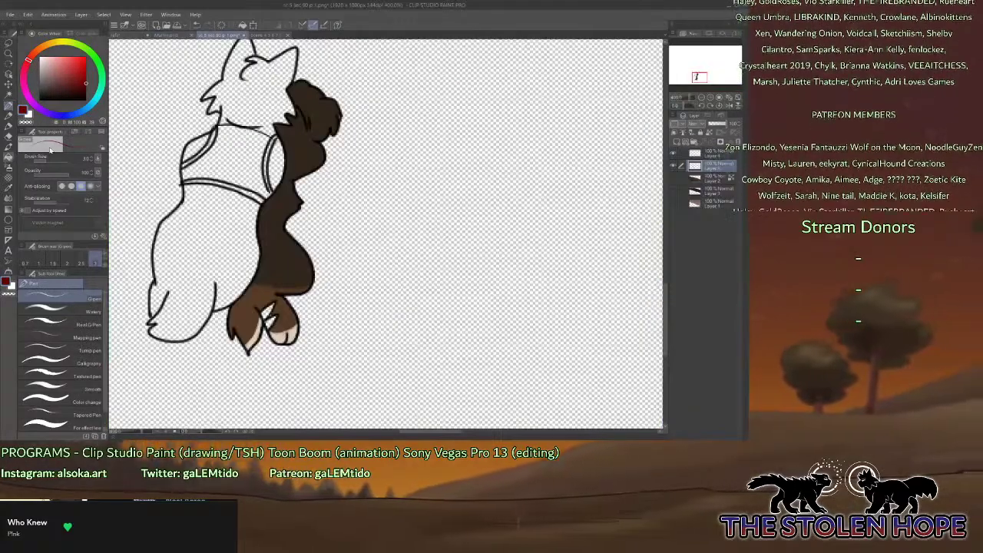
key(g)
click(269, 321)
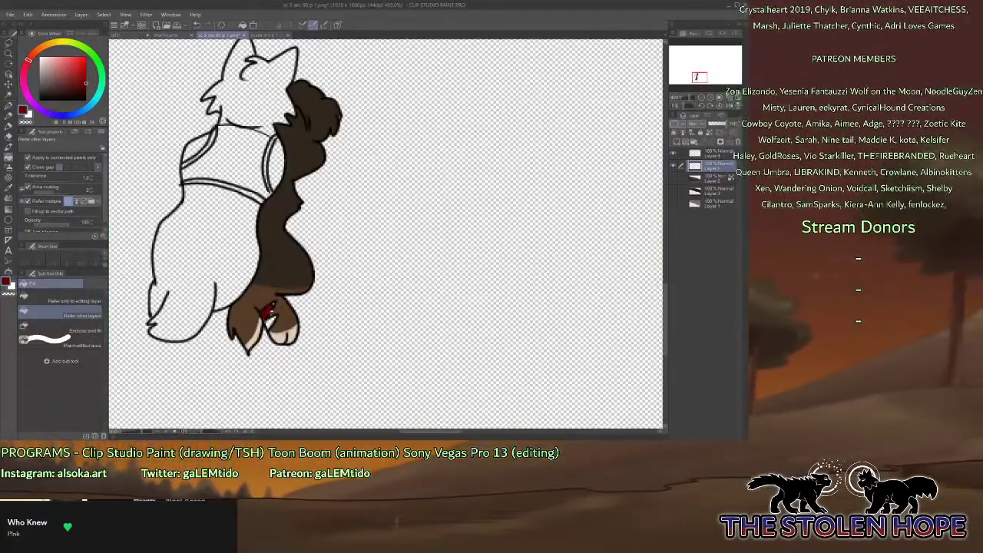
click(9, 106)
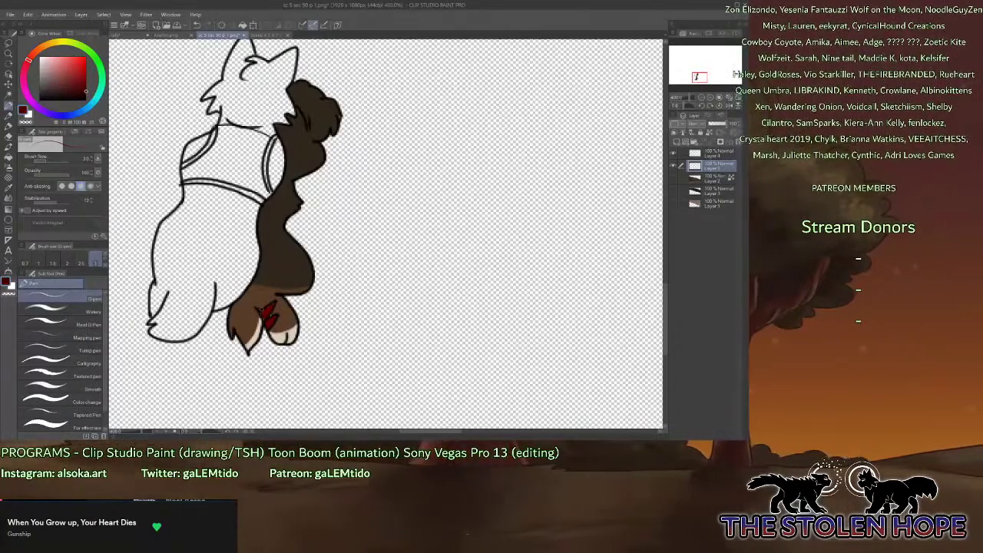
drag(275, 304, 277, 317)
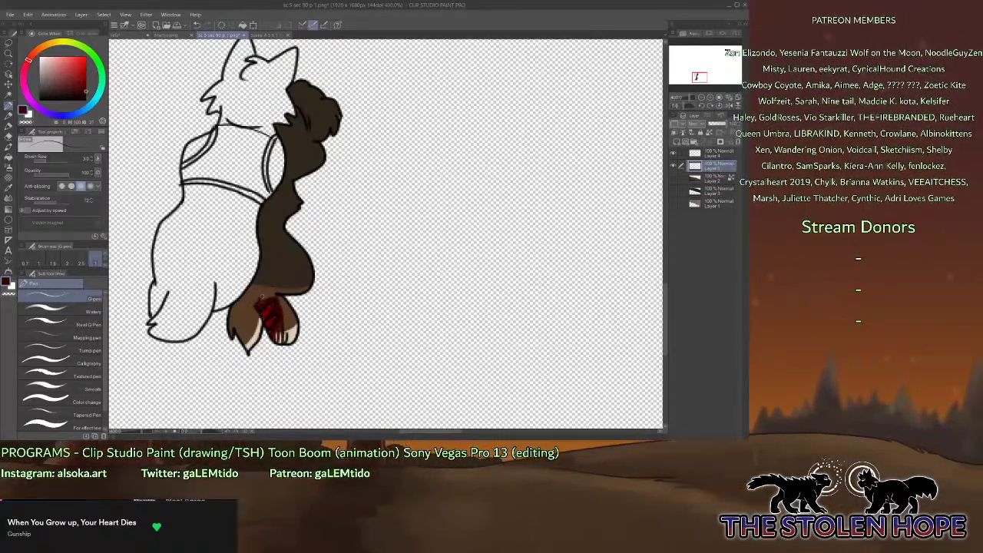
Sample the light purple fur from the purple cat's reference sheet and fill the larger character's head, upper back and lower body.
click(125, 35)
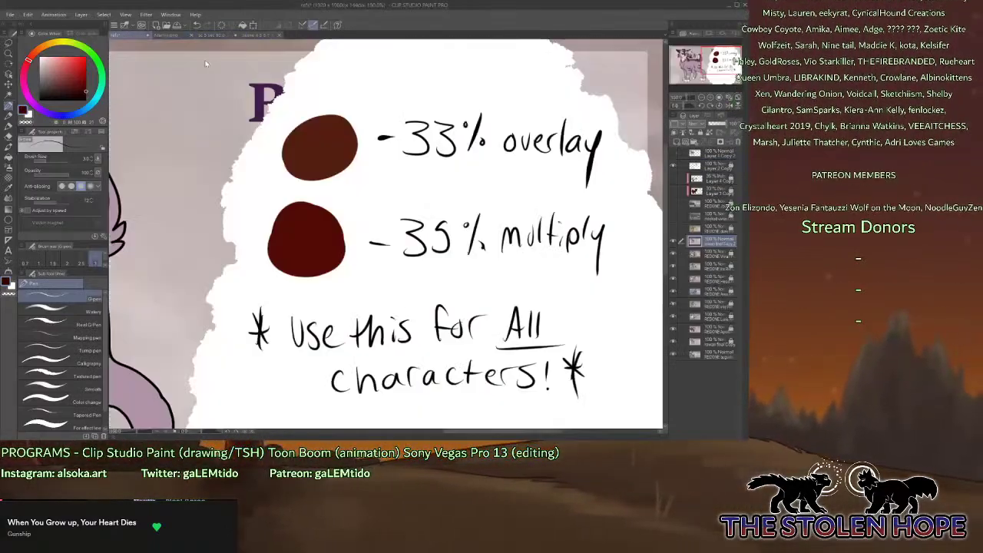
drag(261, 296, 636, 275)
alt+click(415, 246)
click(218, 36)
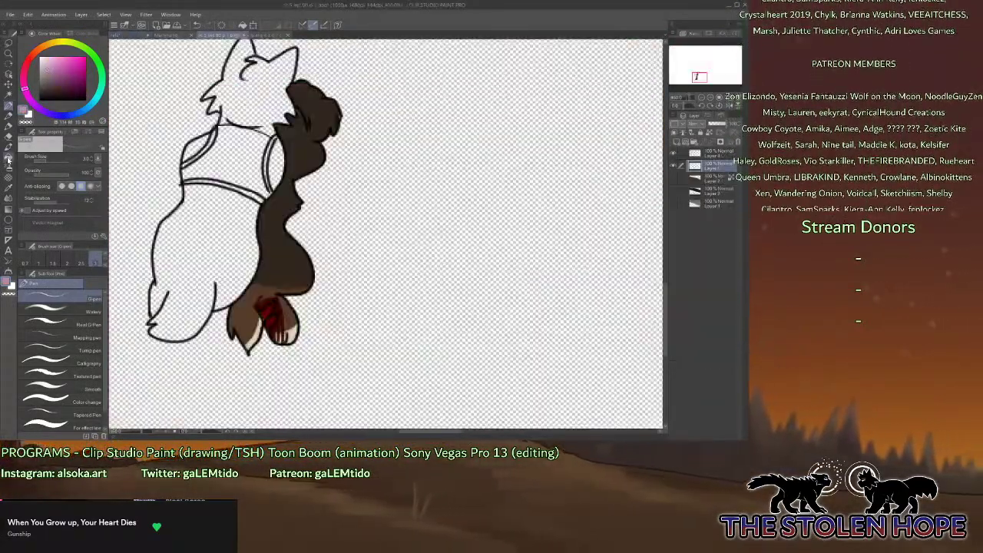
key(g)
click(208, 254)
click(230, 162)
click(240, 117)
click(195, 149)
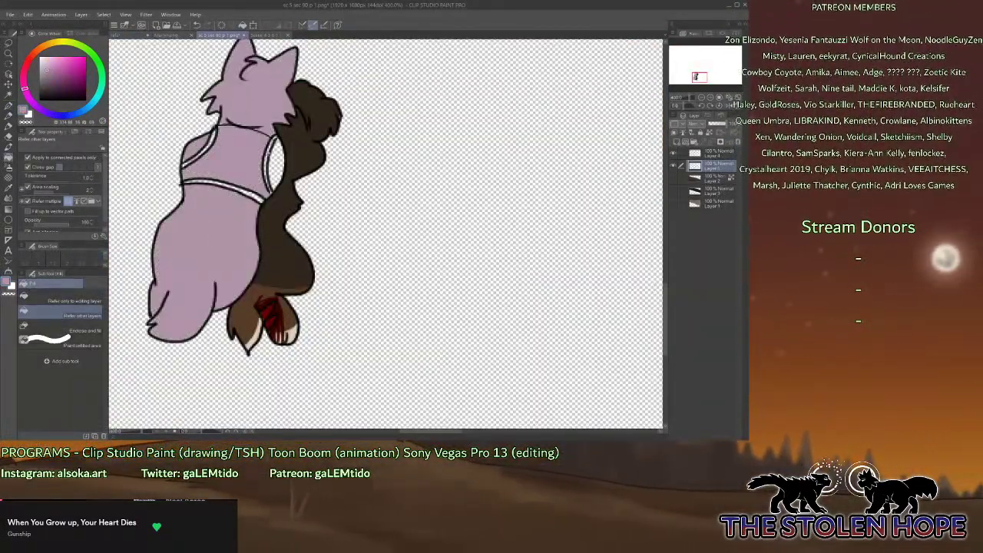
click(270, 157)
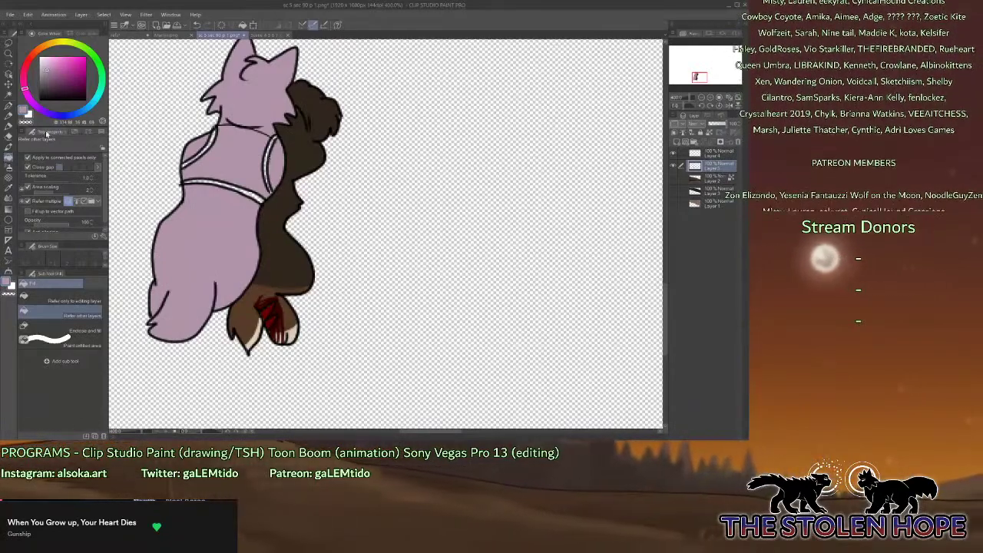
Sample the dark plum marking color from the purple cat's reference sheet for G-pen markings on the larger character.
key(p)
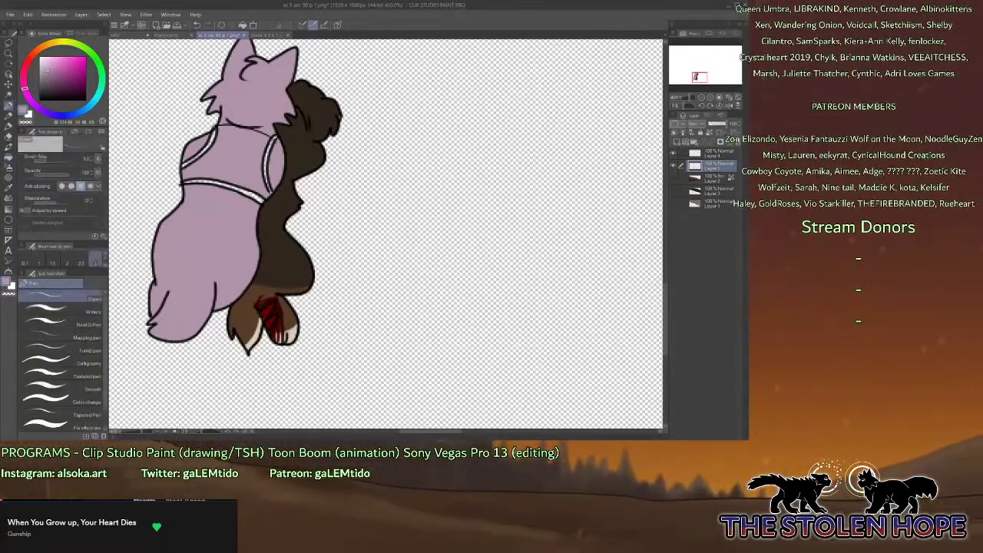
click(126, 36)
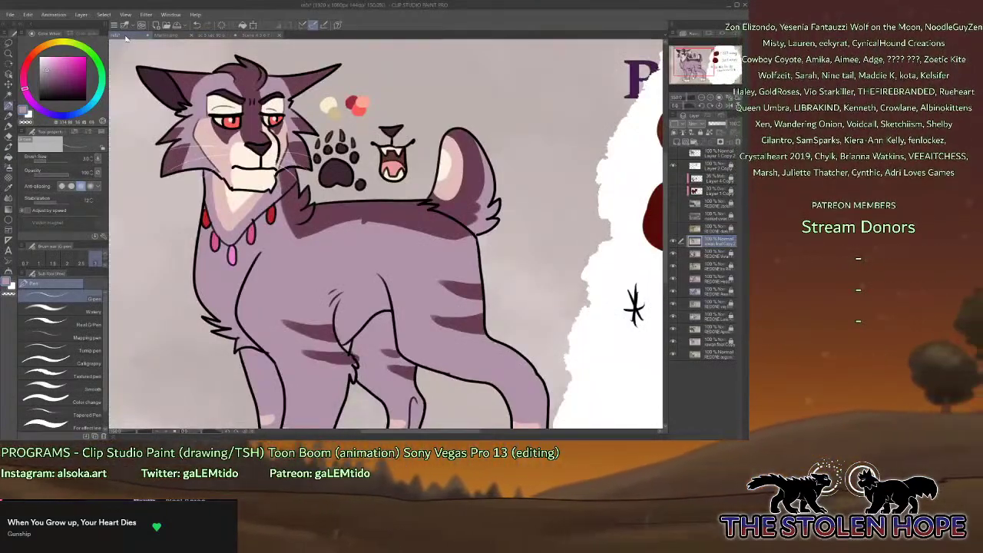
alt+click(364, 221)
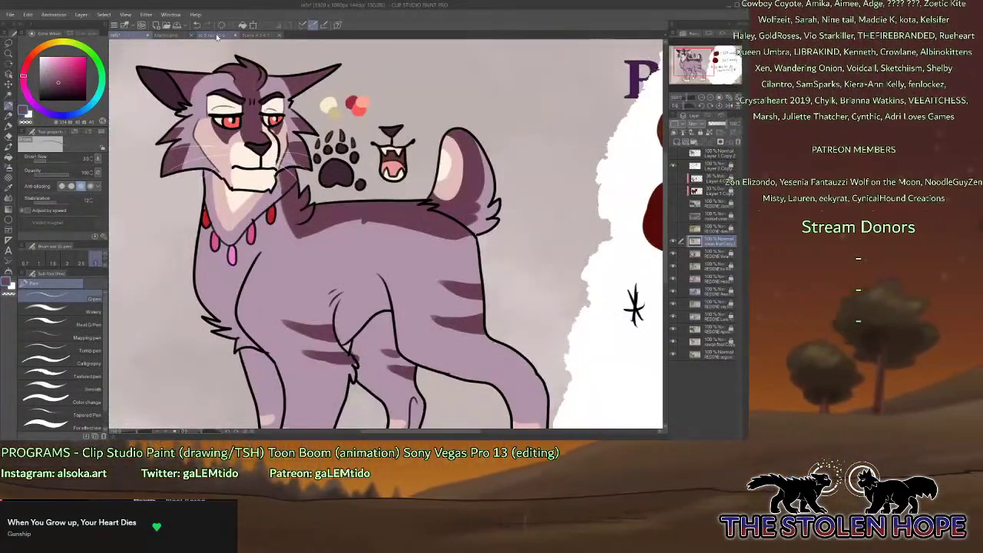
click(219, 36)
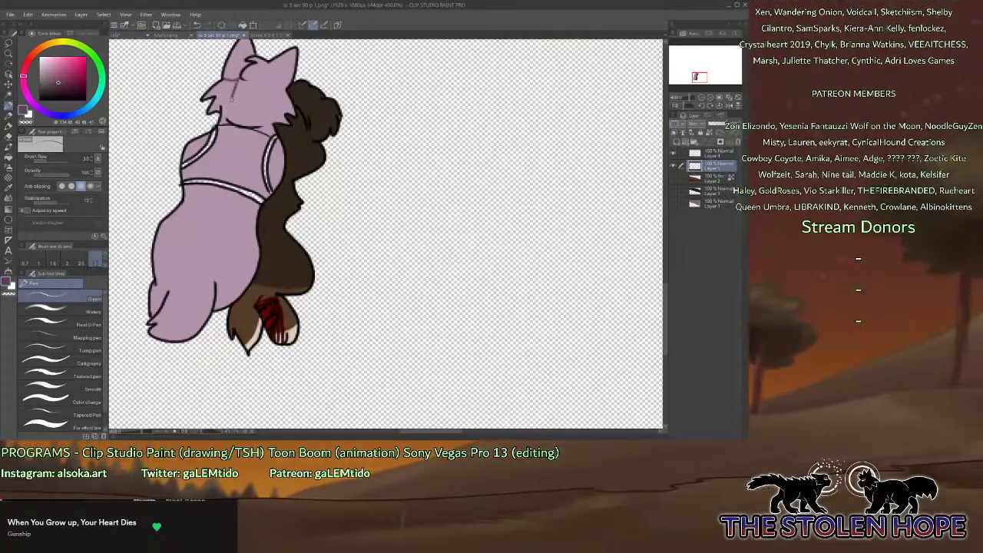